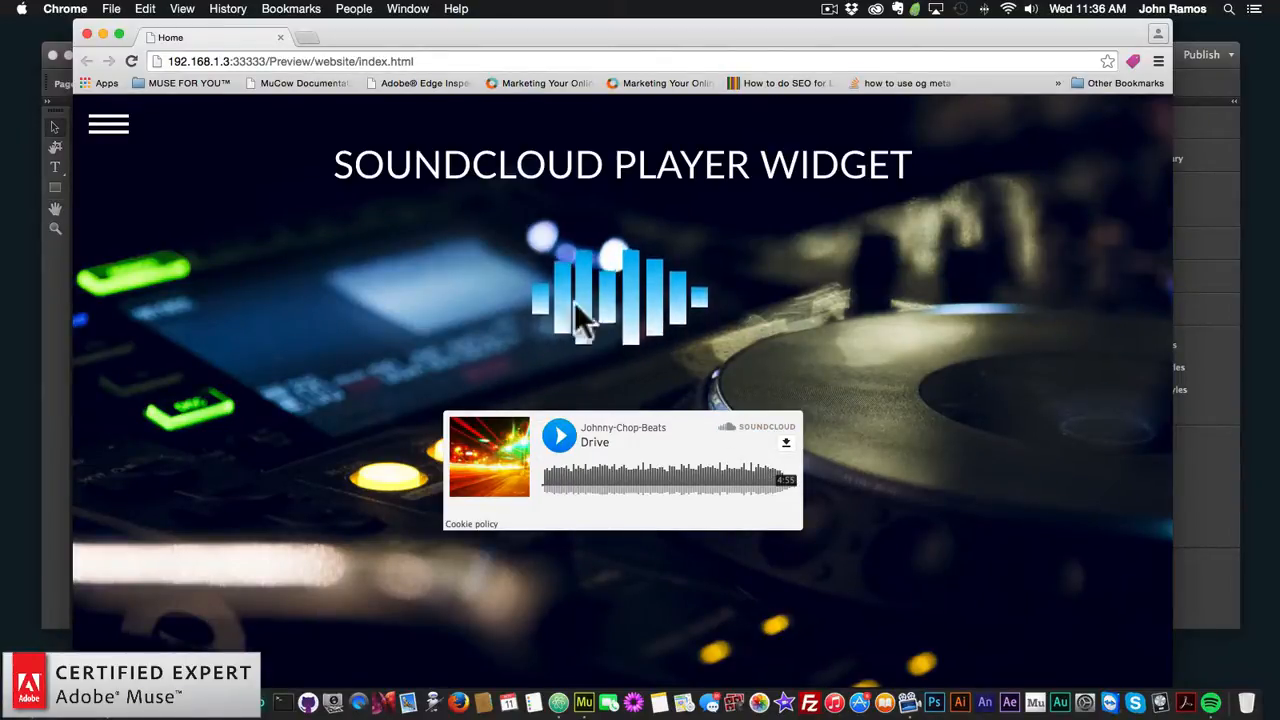
- Open and close the hamburger menu in the SoundCloud page preview several times to check its slide-out overlay
left_click(106, 126)
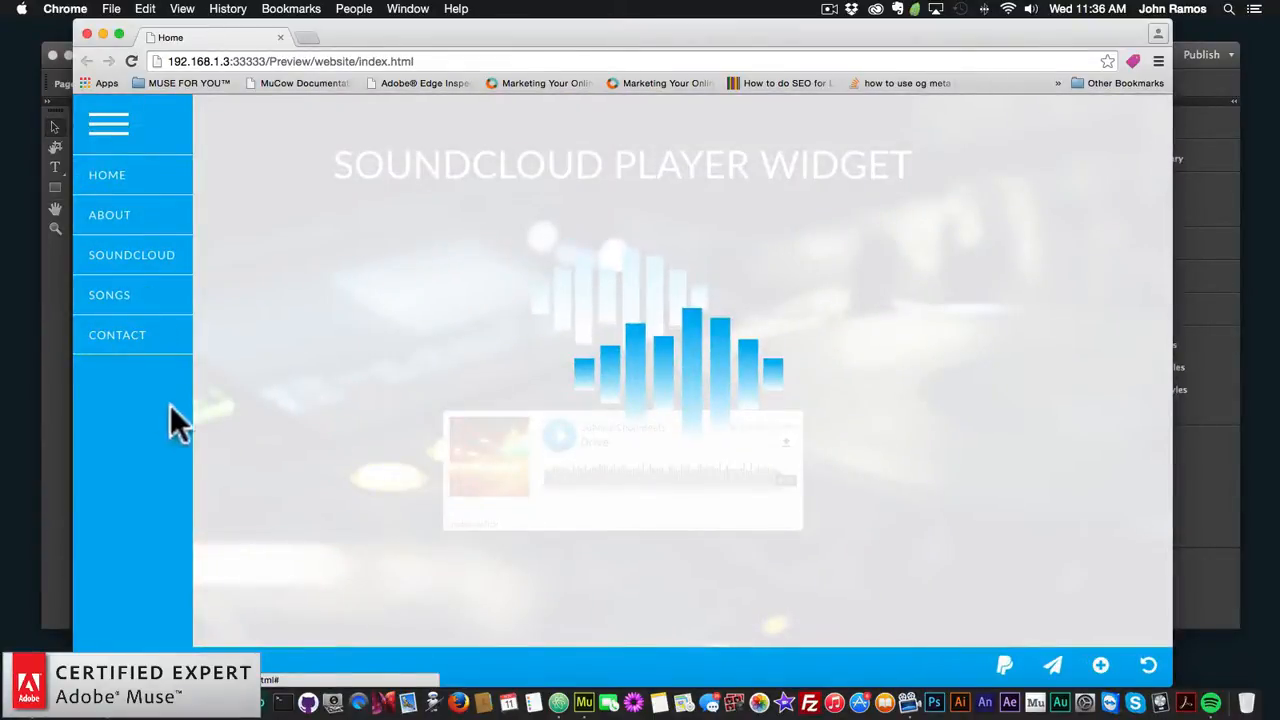
left_click(107, 132)
left_click(108, 132)
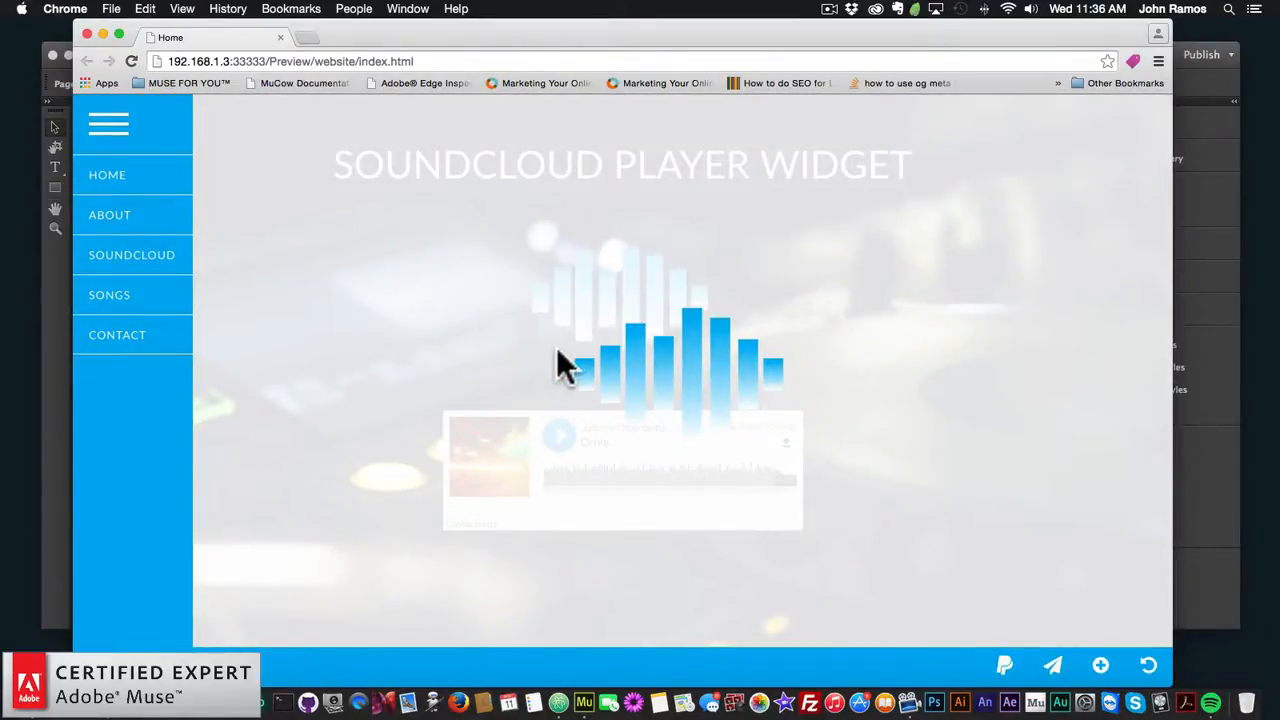
left_click(118, 140)
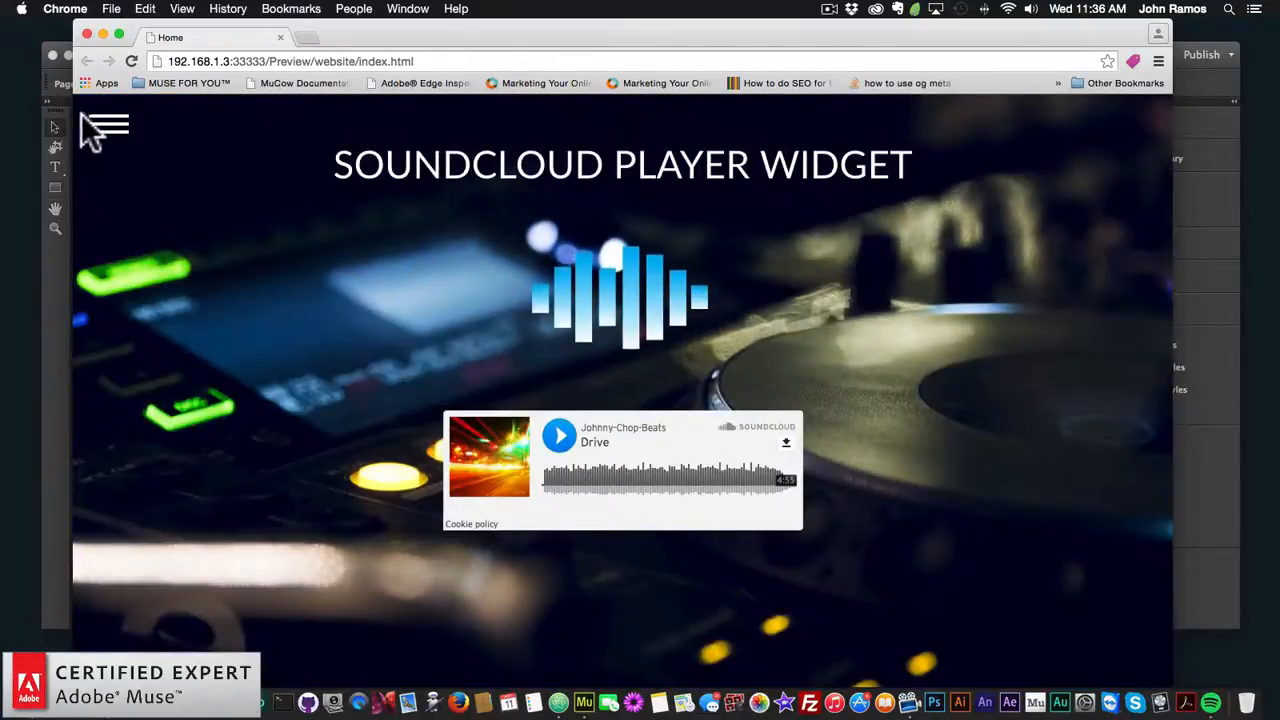
left_click(118, 140)
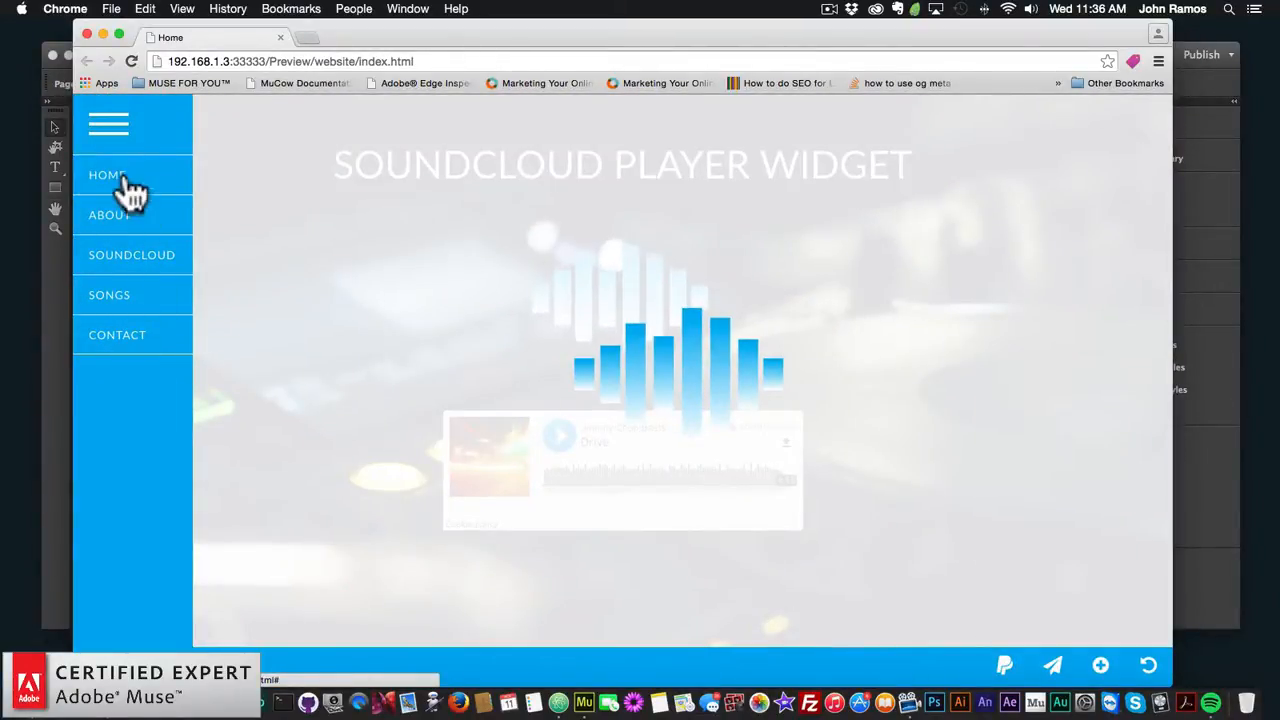
left_click(108, 146)
left_click(110, 140)
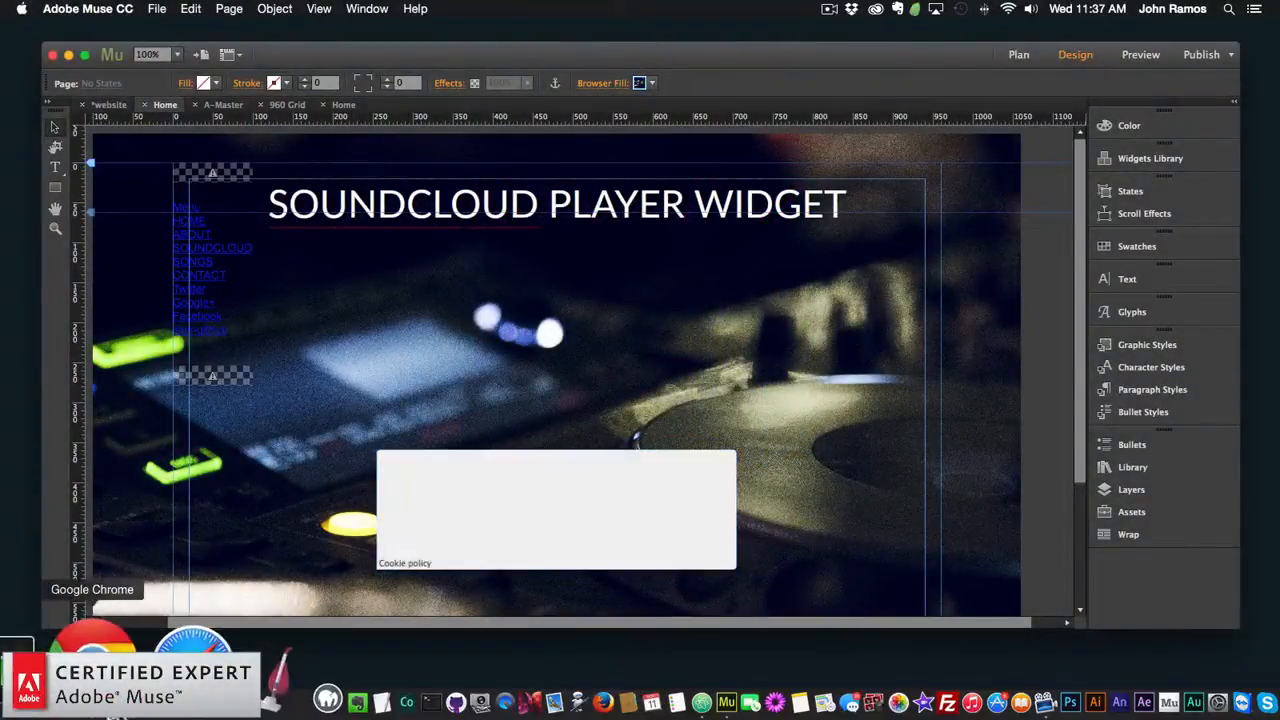
- Switch to Chrome, load museforyoushop.com in a new tab and follow the $39 offer to the widget shop
left_click(92, 655)
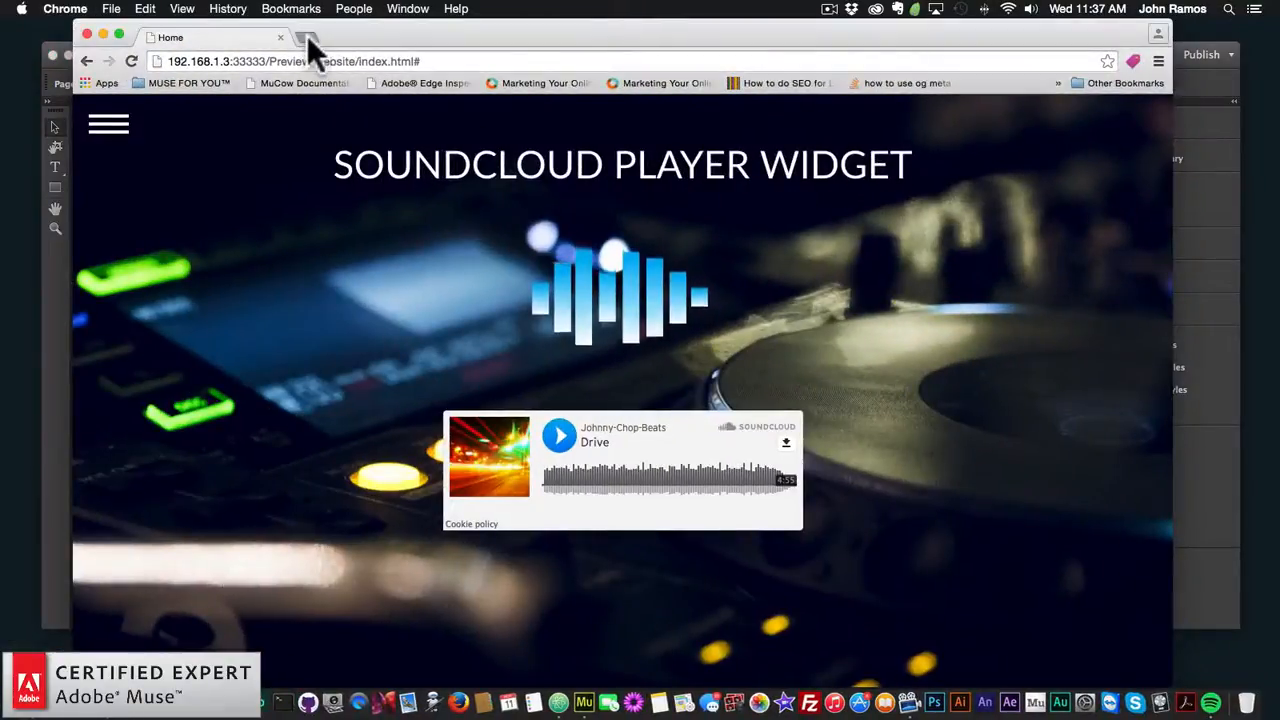
left_click(307, 37)
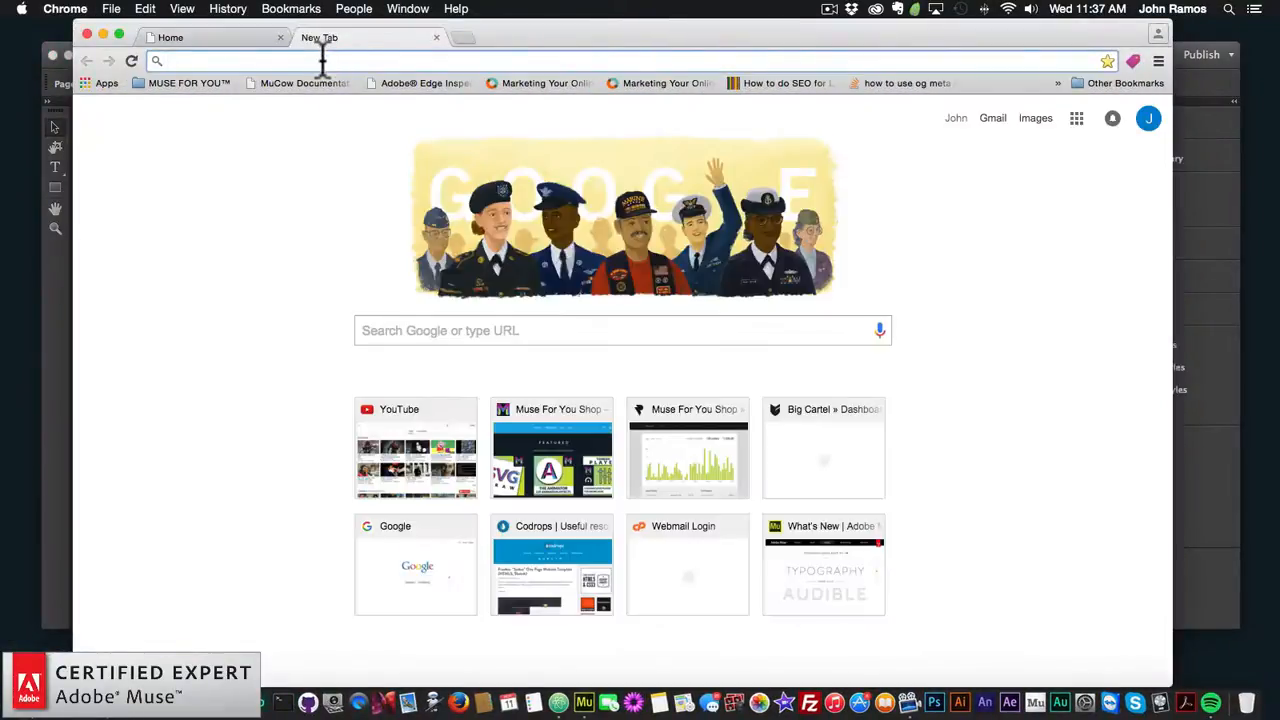
type("museforyoushop.")
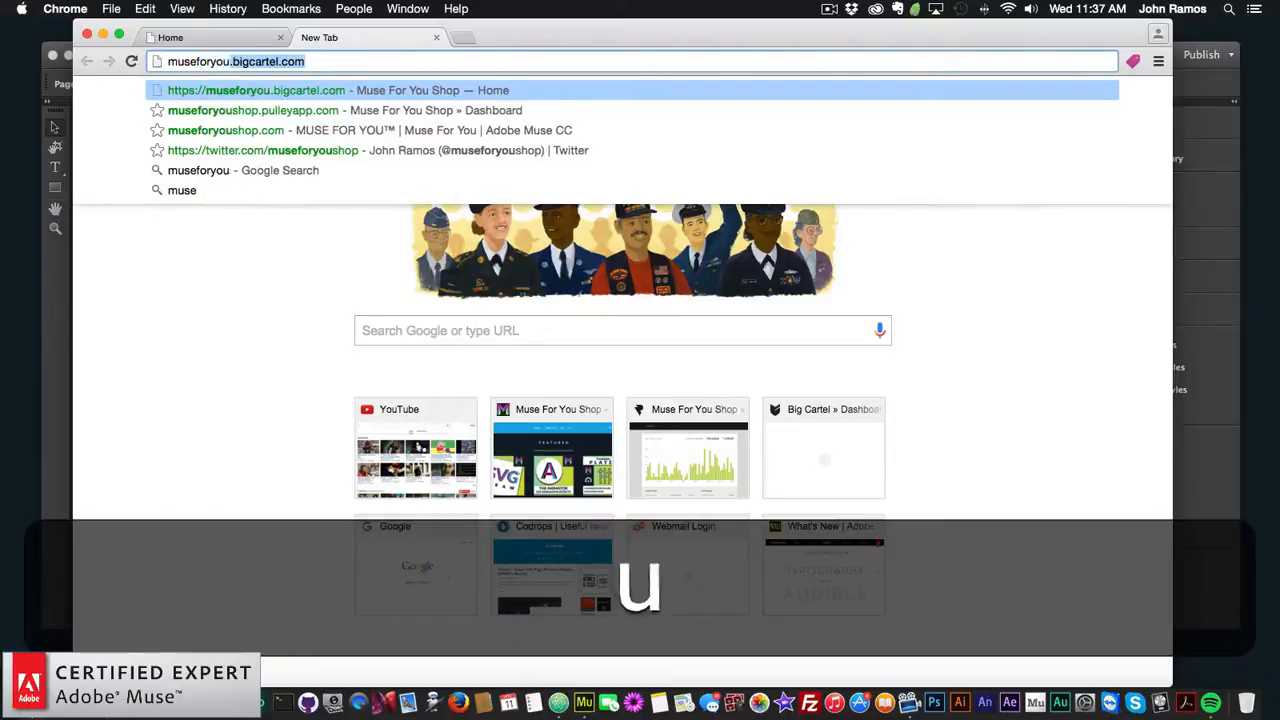
type("com")
key("Return")
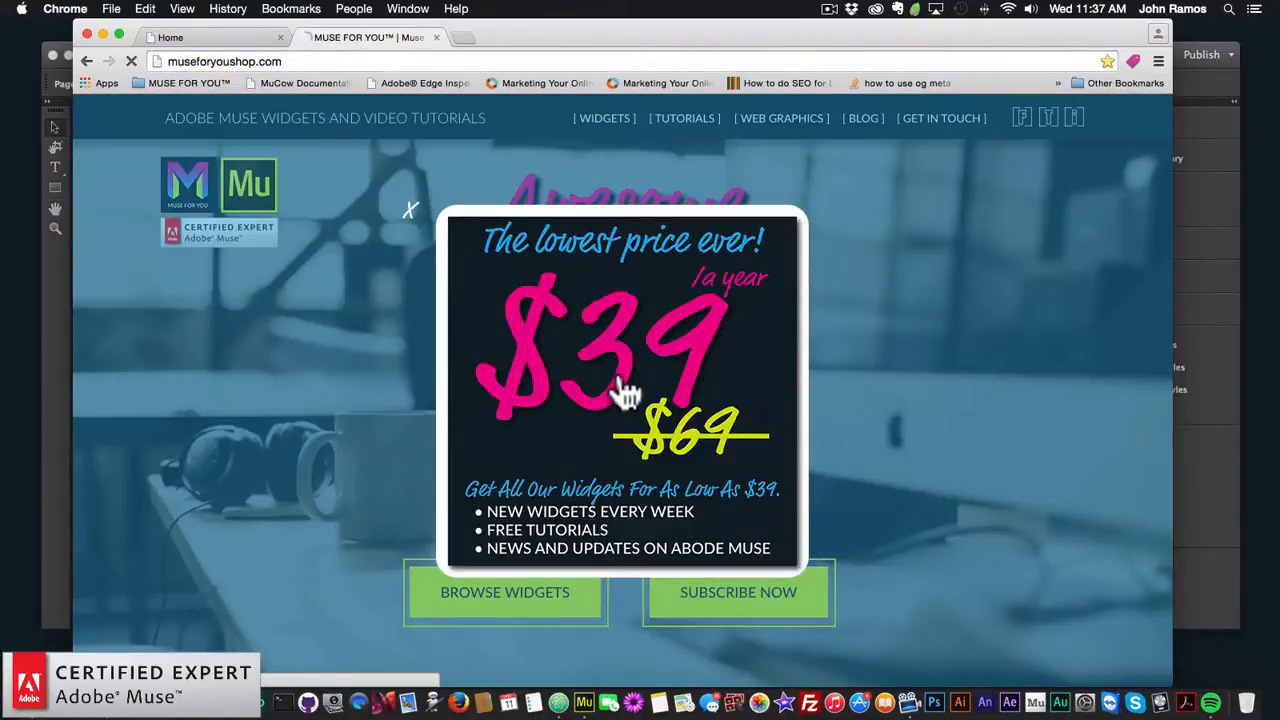
left_click(622, 392)
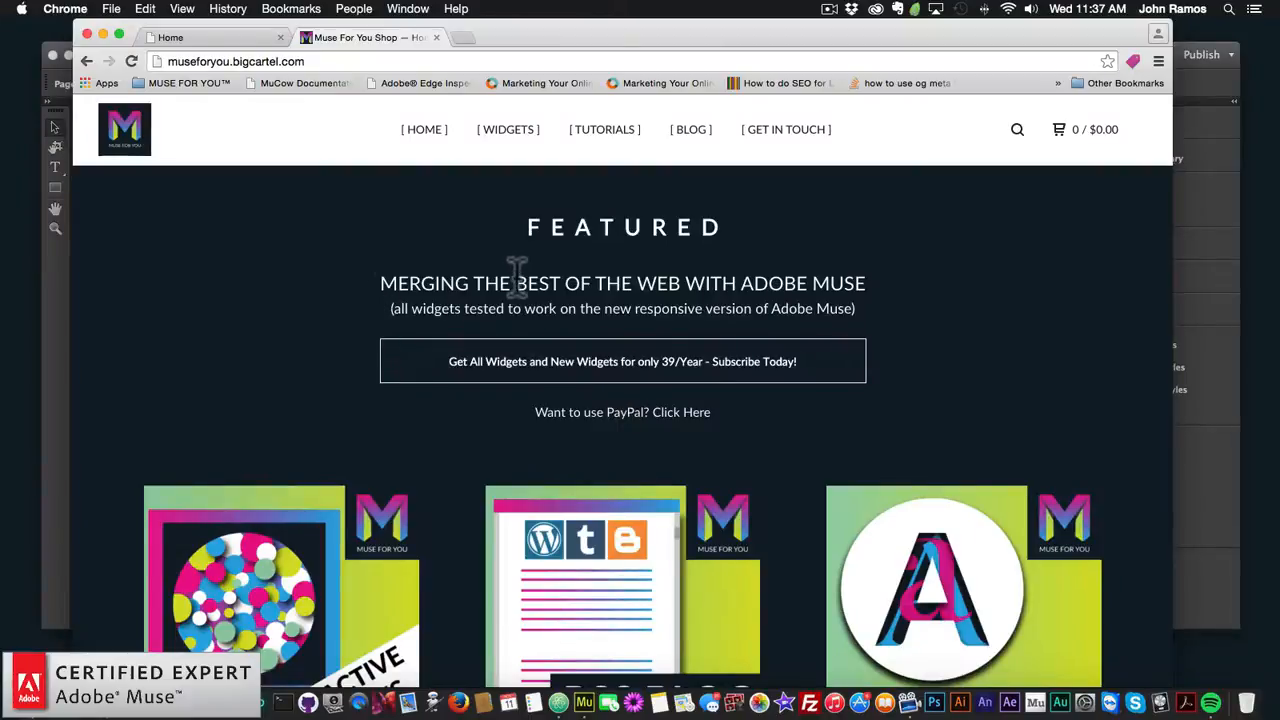
- Find the SoundCloud Player Widget among the featured products and open its product page
scroll(723, 400, "down", 5)
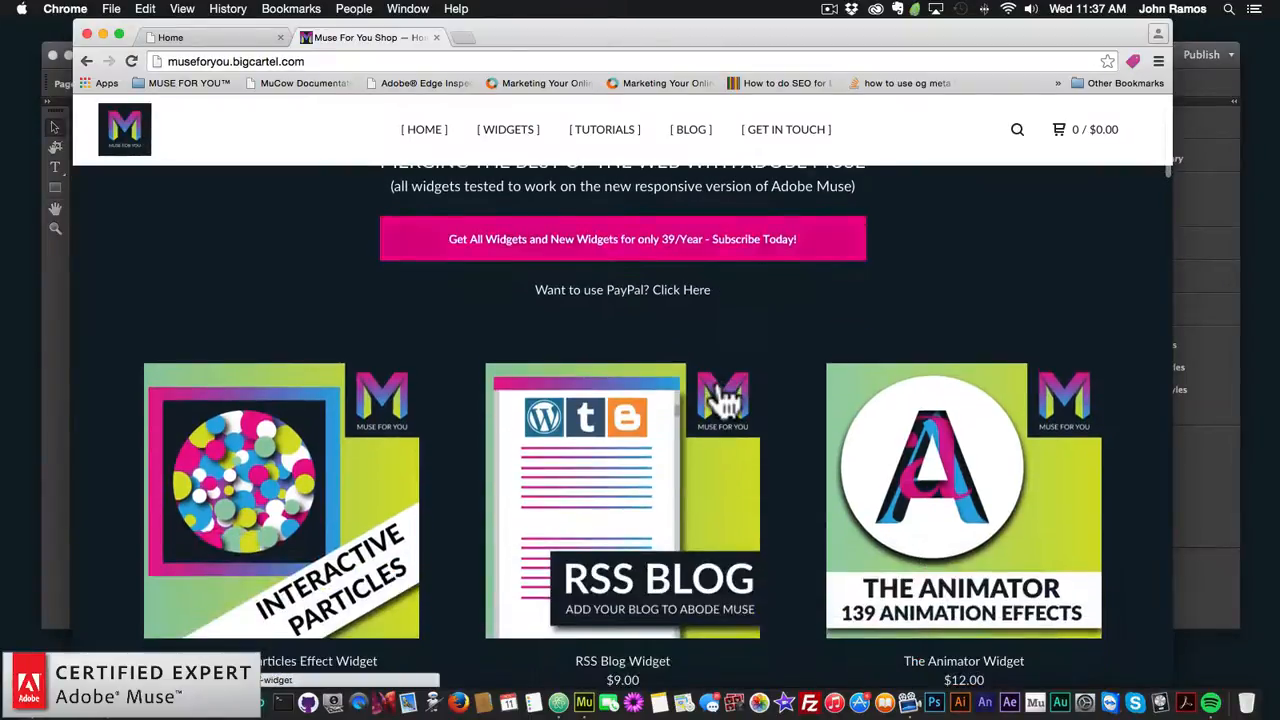
scroll(780, 403, "down", 3)
scroll(777, 403, "up", 2)
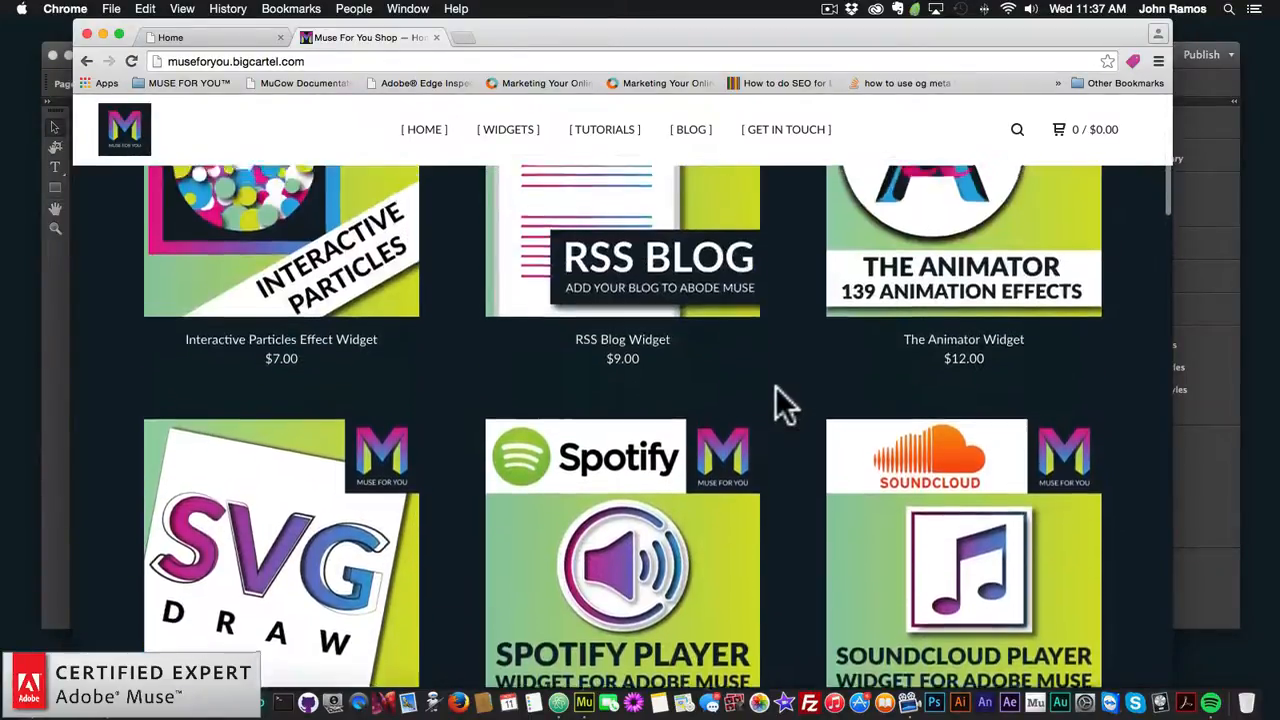
scroll(777, 403, "down", 3)
left_click(960, 345)
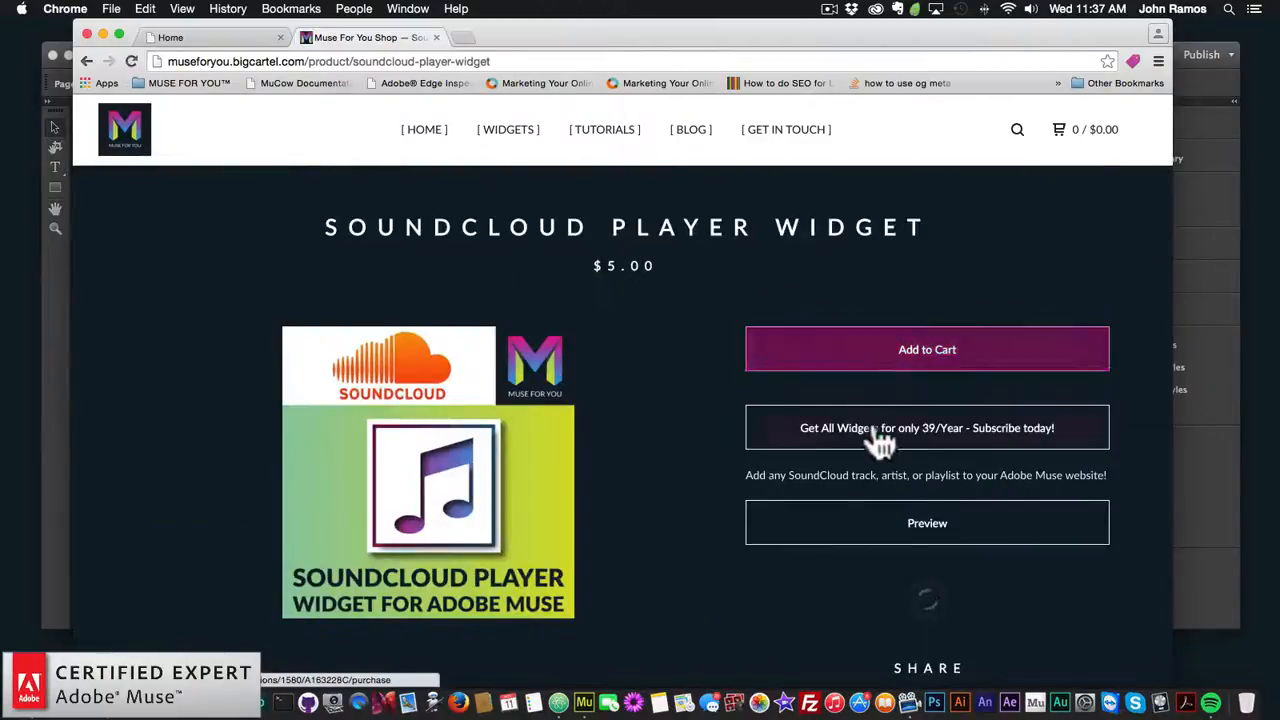
- Return to the shop's home page, look over the subscription offer and featured widgets, and reopen the SoundCloud Player Widget page
left_click(87, 61)
scroll(598, 318, "up", 6)
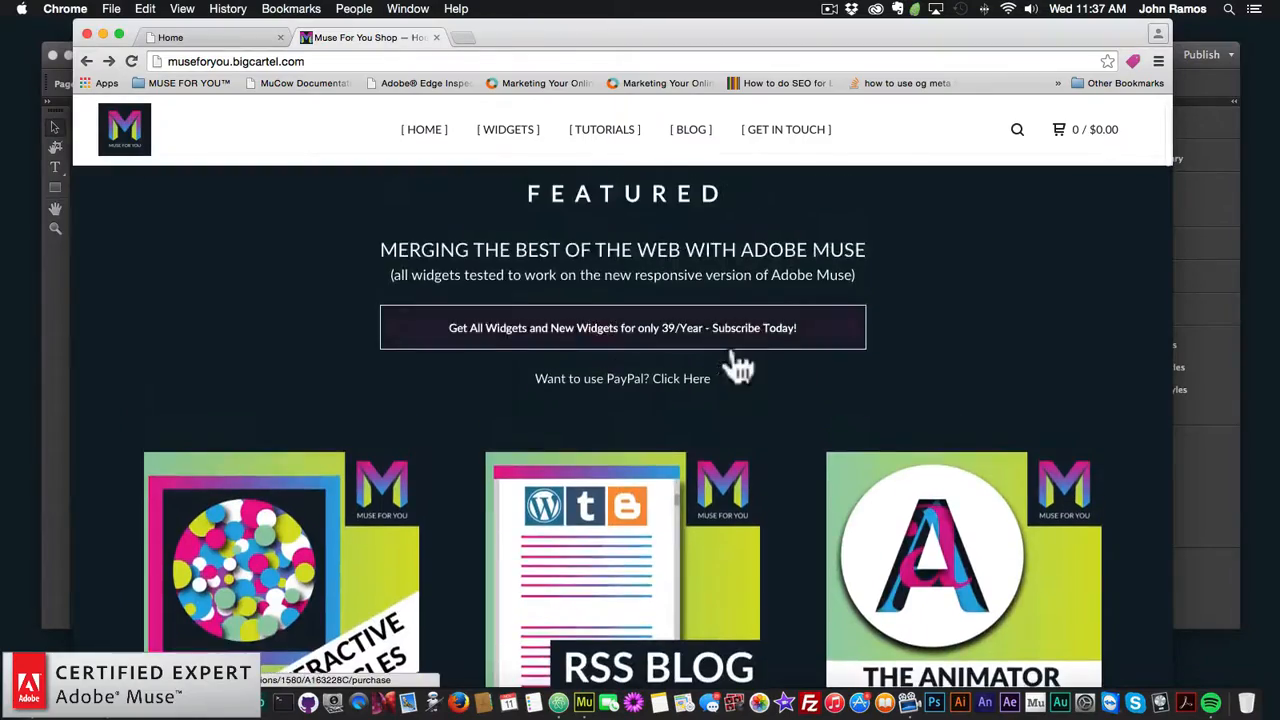
scroll(725, 357, "down", 10)
scroll(700, 360, "up", 6)
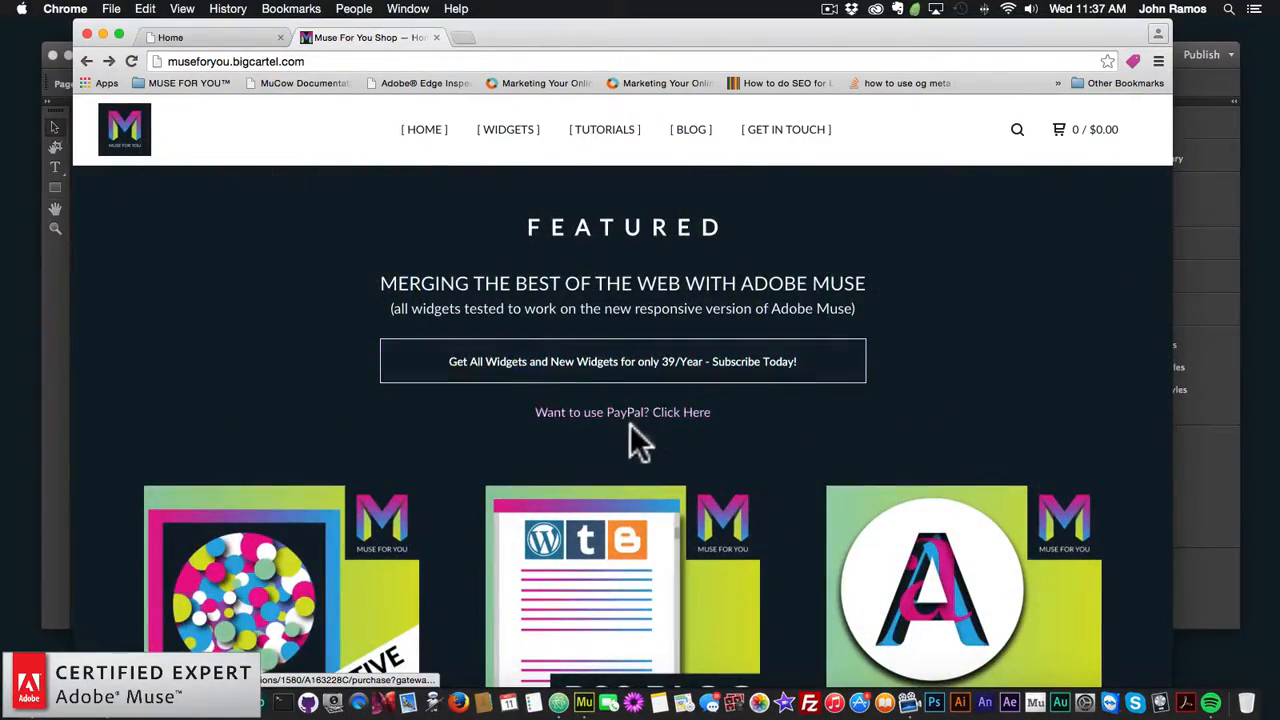
scroll(630, 424, "down", 6)
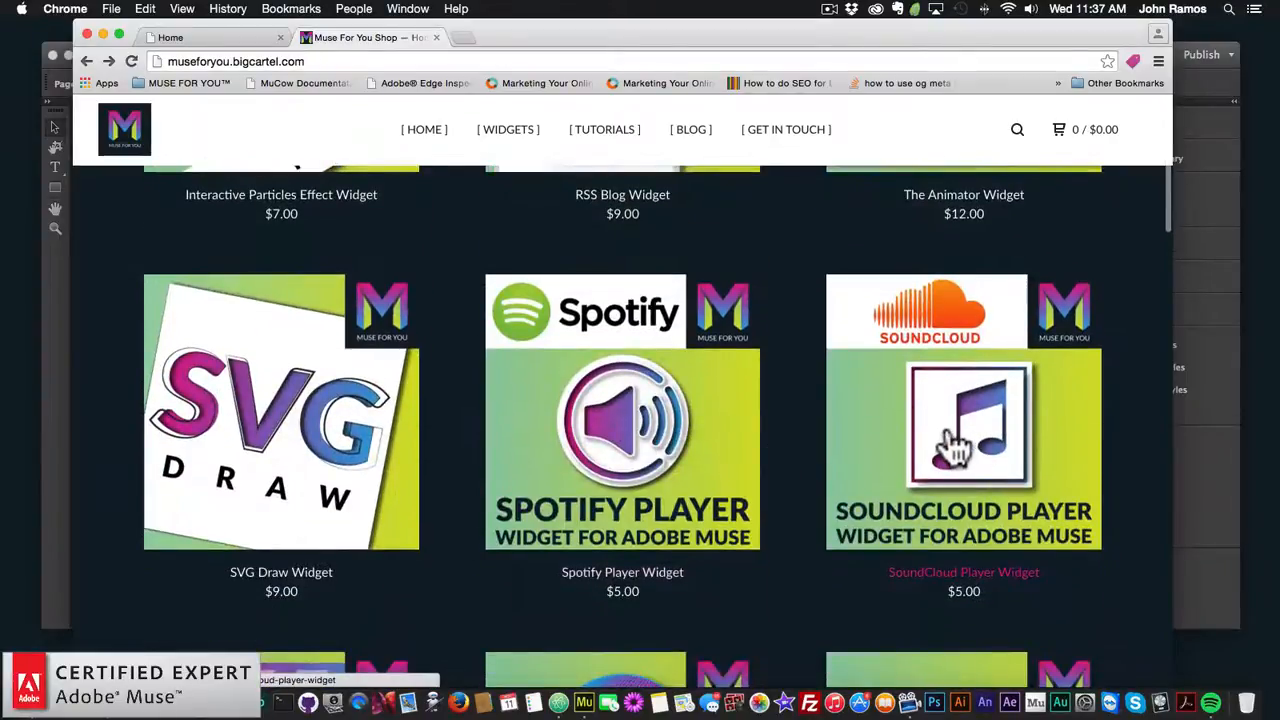
left_click(955, 445)
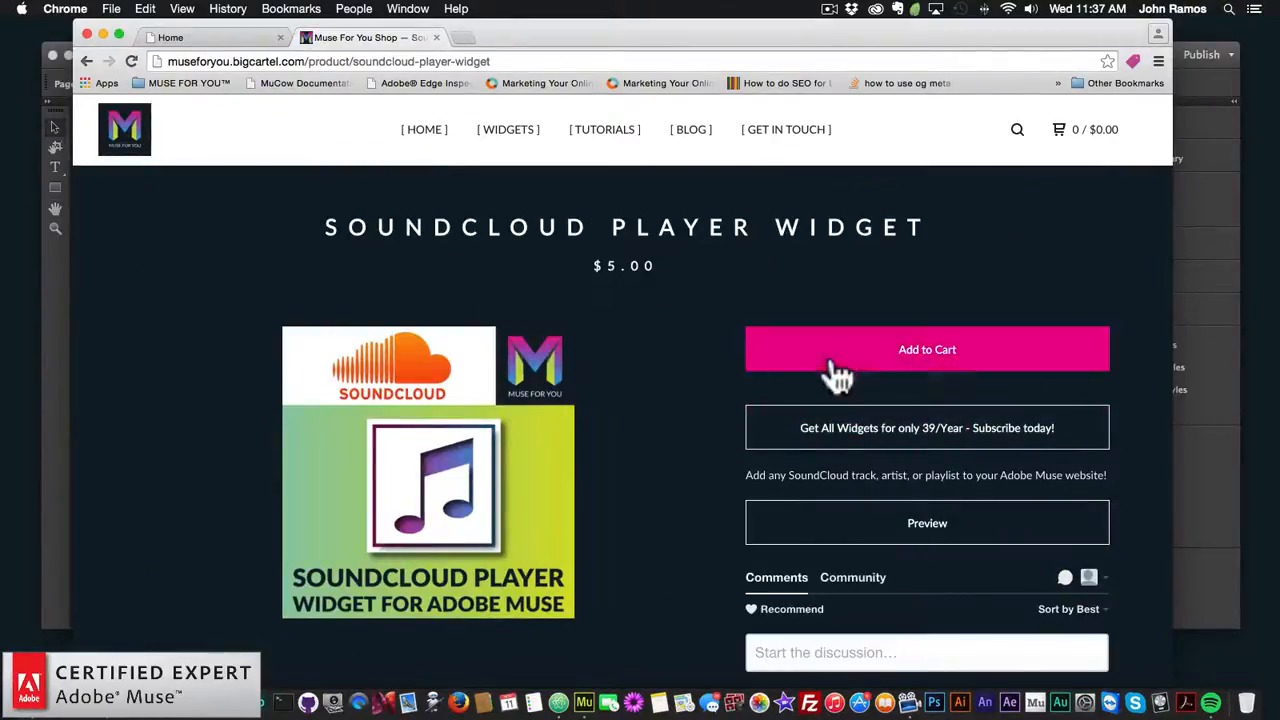
- Go back to the shop's product list, find the Animated Border Menus Widget and view its product page
left_click(88, 62)
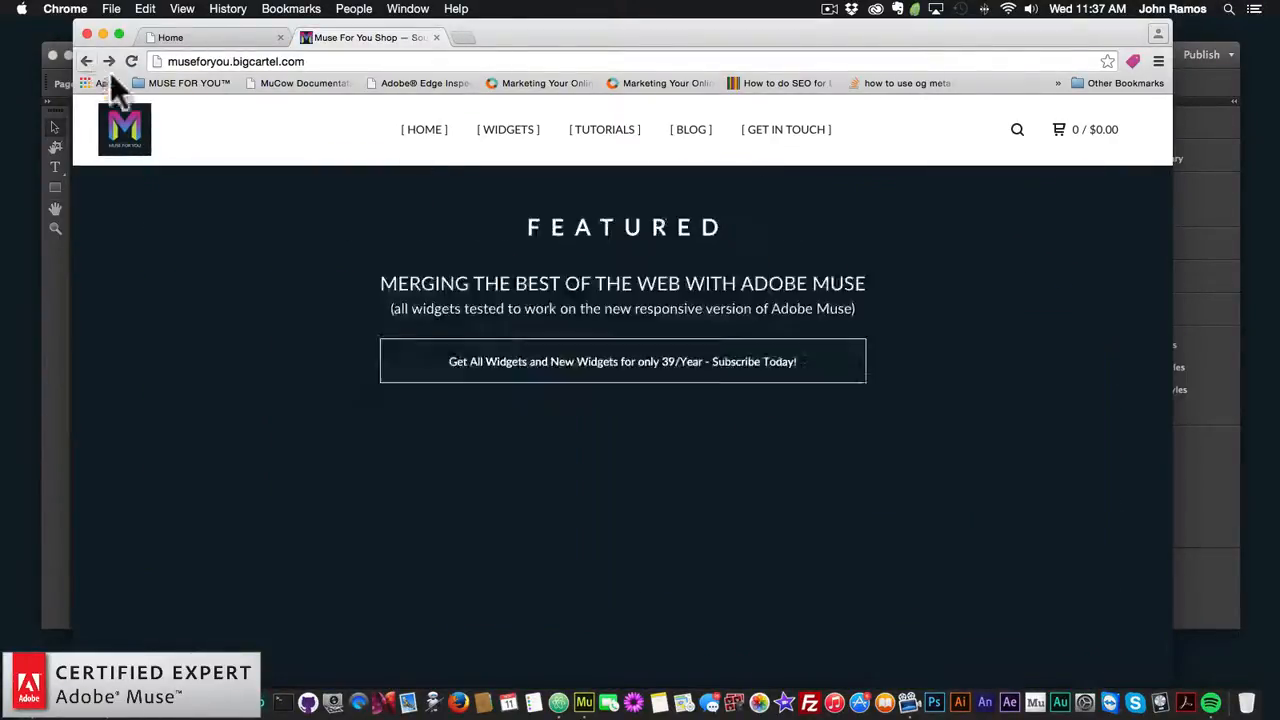
scroll(515, 390, "down", 20)
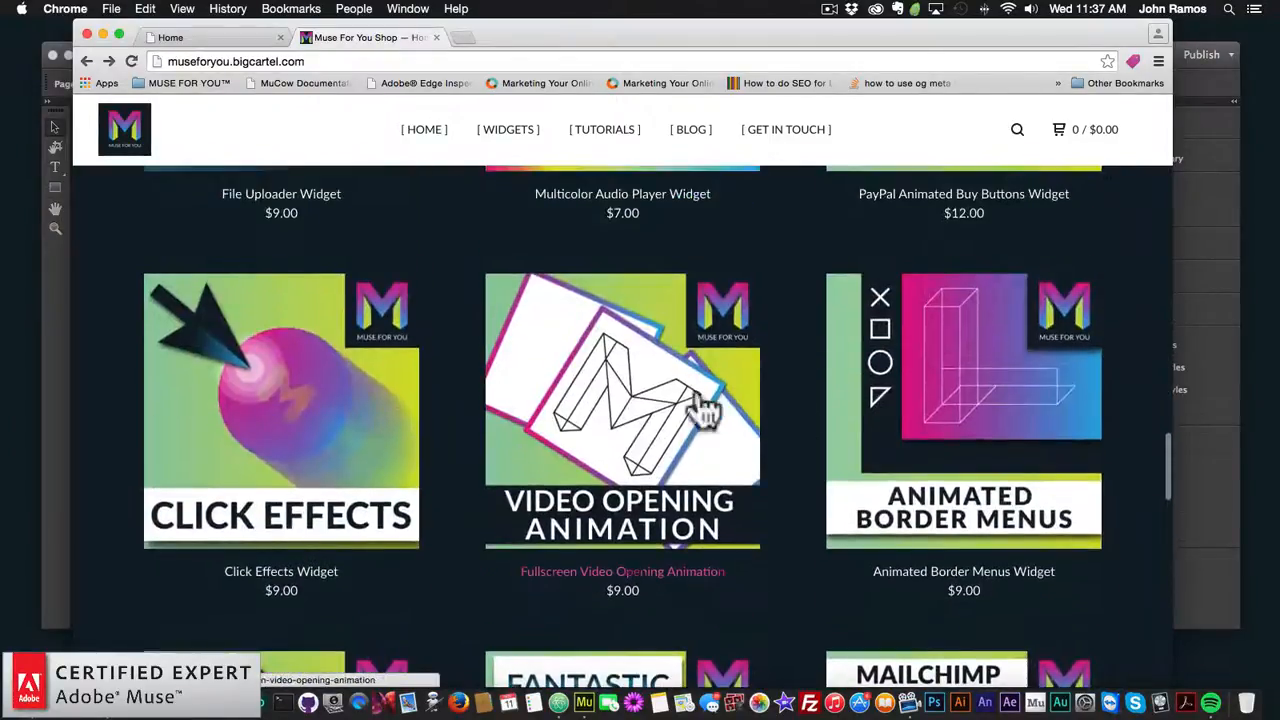
left_click(923, 423)
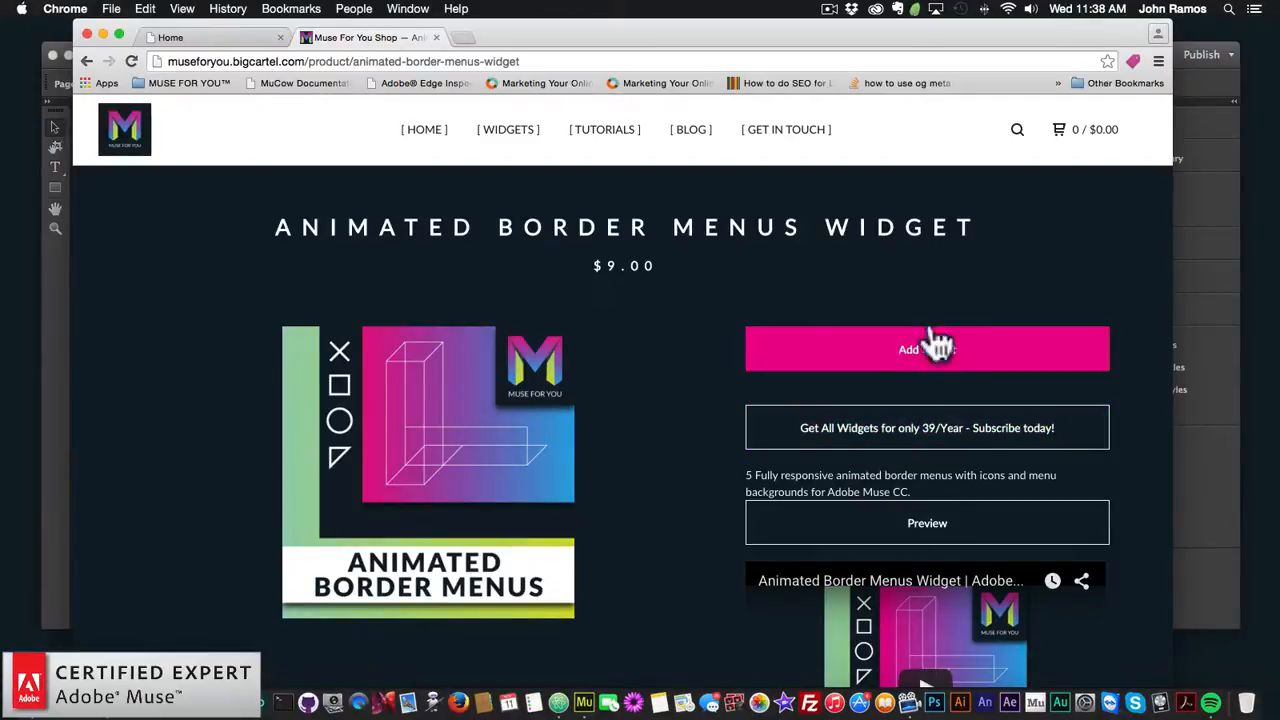
scroll(588, 390, "down", 1)
scroll(588, 390, "up", 1)
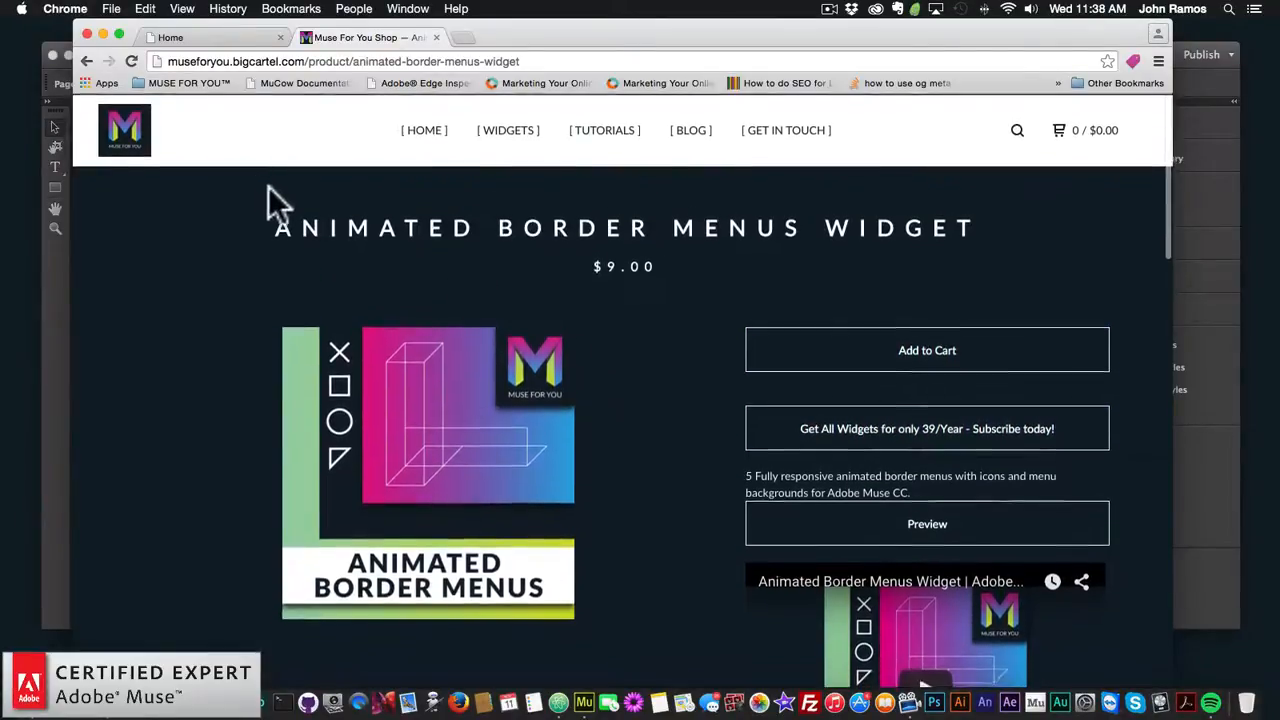
- Minimize the browser, switch to Adobe Muse and open the Home page of the 960 Grid site for editing
left_click(103, 35)
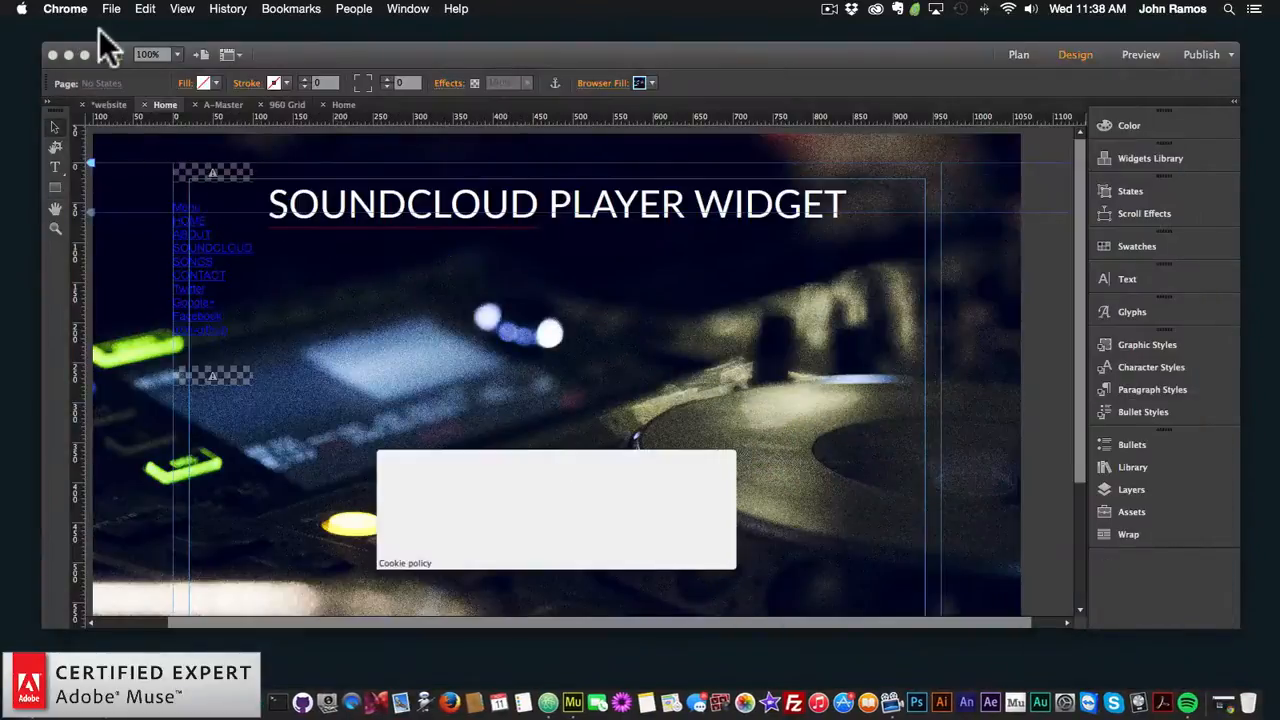
left_click(590, 49)
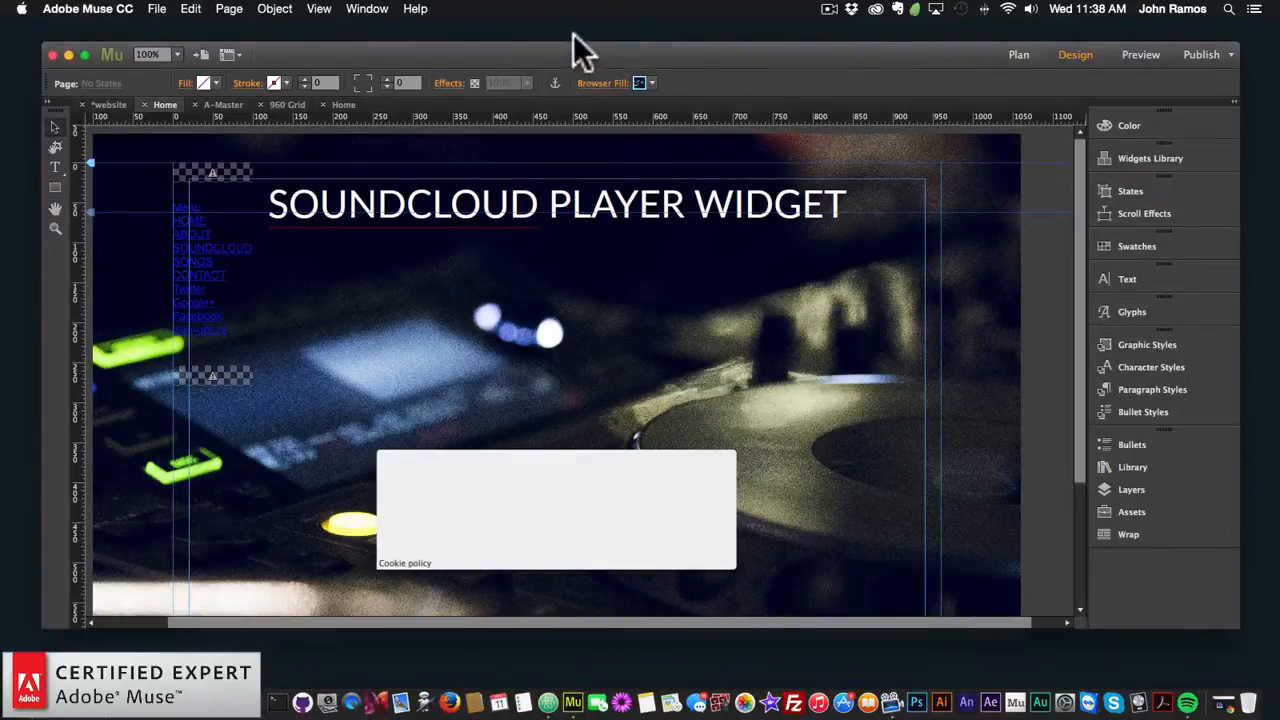
mouse_move(627, 52)
left_mouse_down()
mouse_move(610, 33)
mouse_move(638, 46)
left_mouse_up()
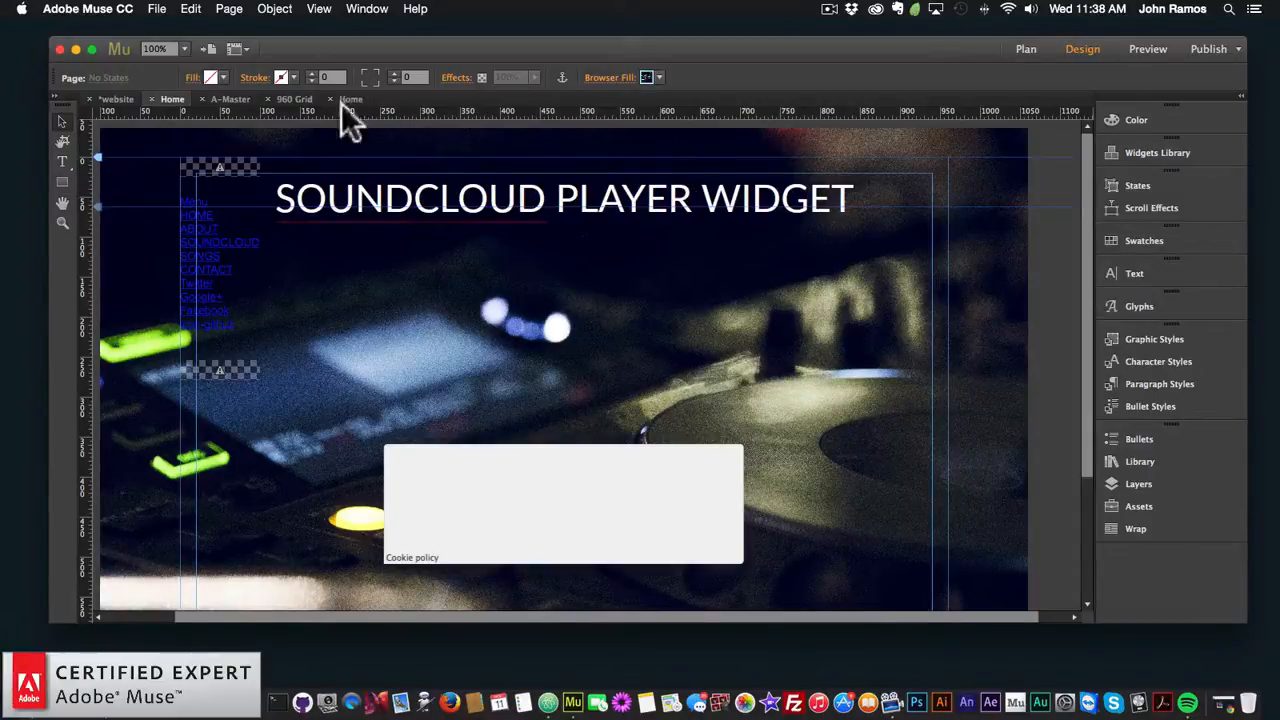
left_click(303, 99)
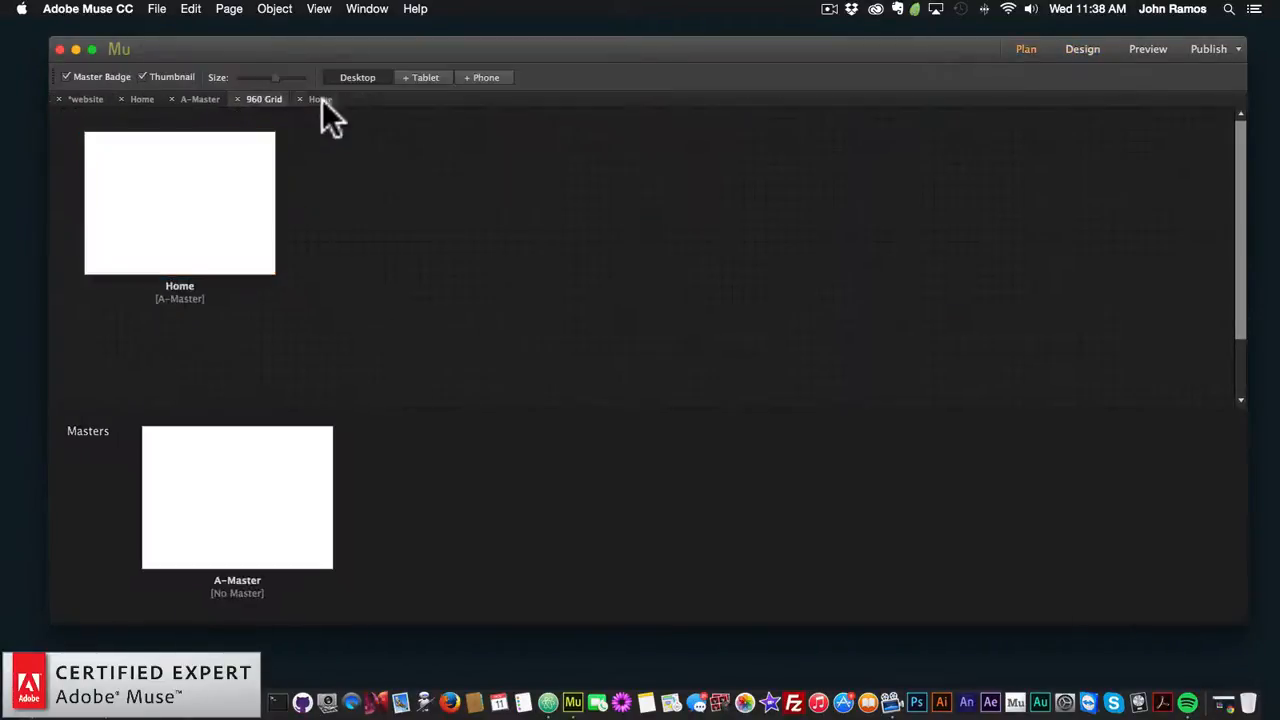
double_click(248, 195)
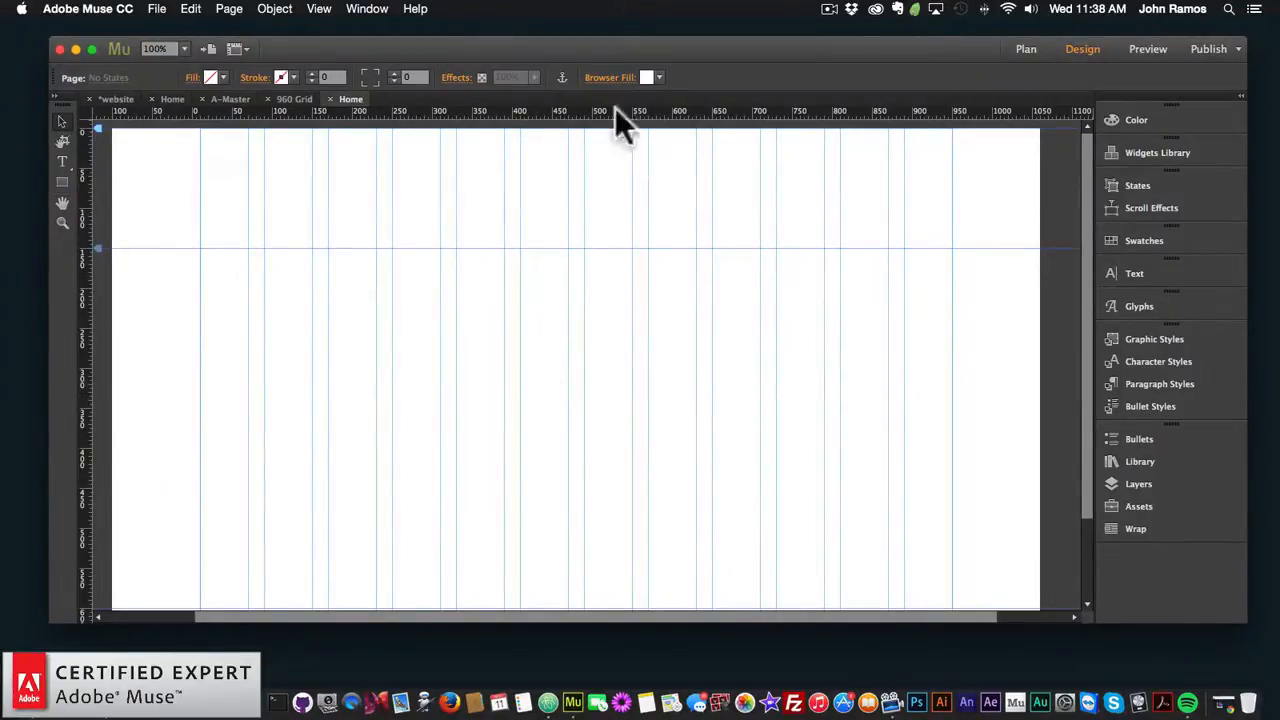
- Add muse-for-you-background-image-4.jpeg as the browser fill image of the Home page
left_click(608, 80)
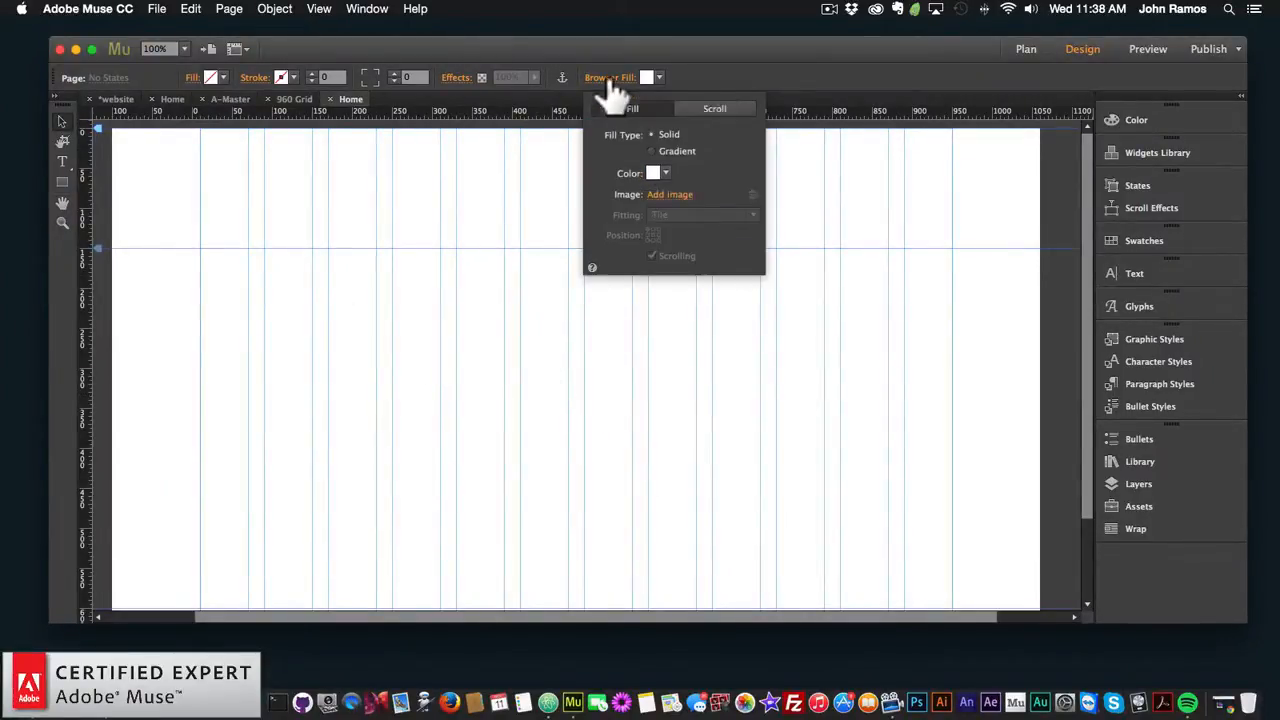
left_click(668, 194)
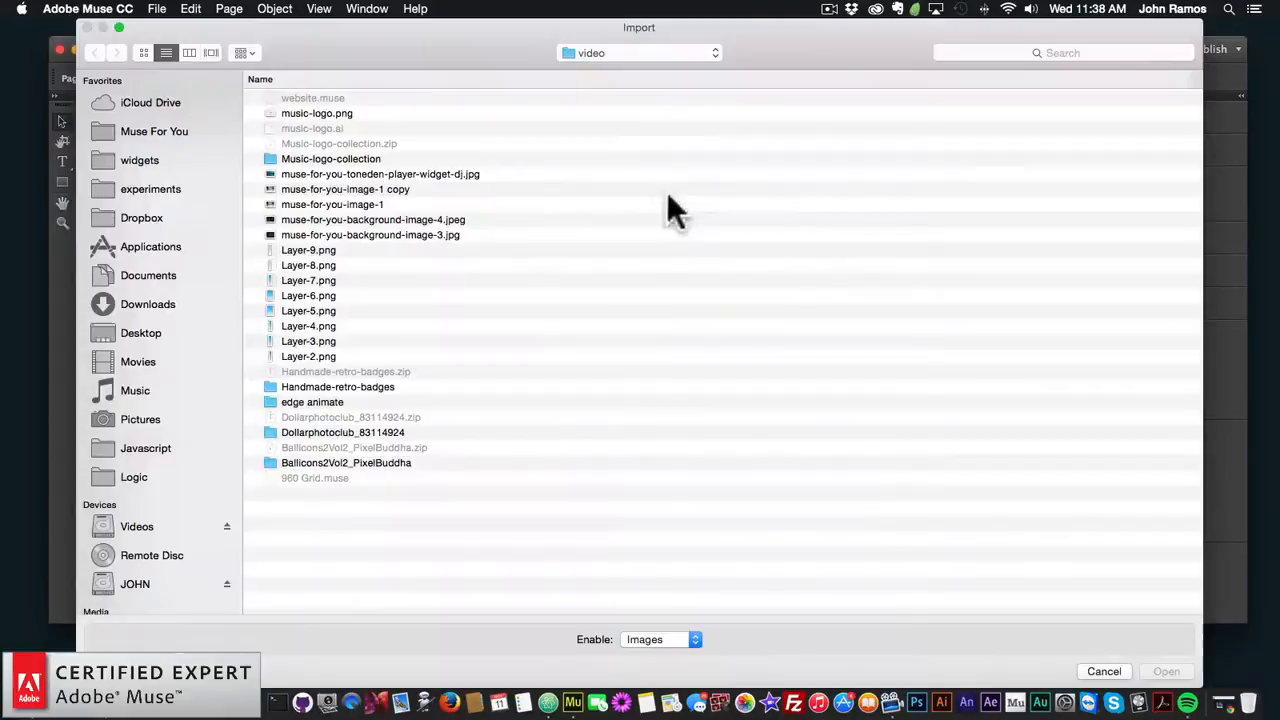
left_click(419, 220)
double_click(409, 218)
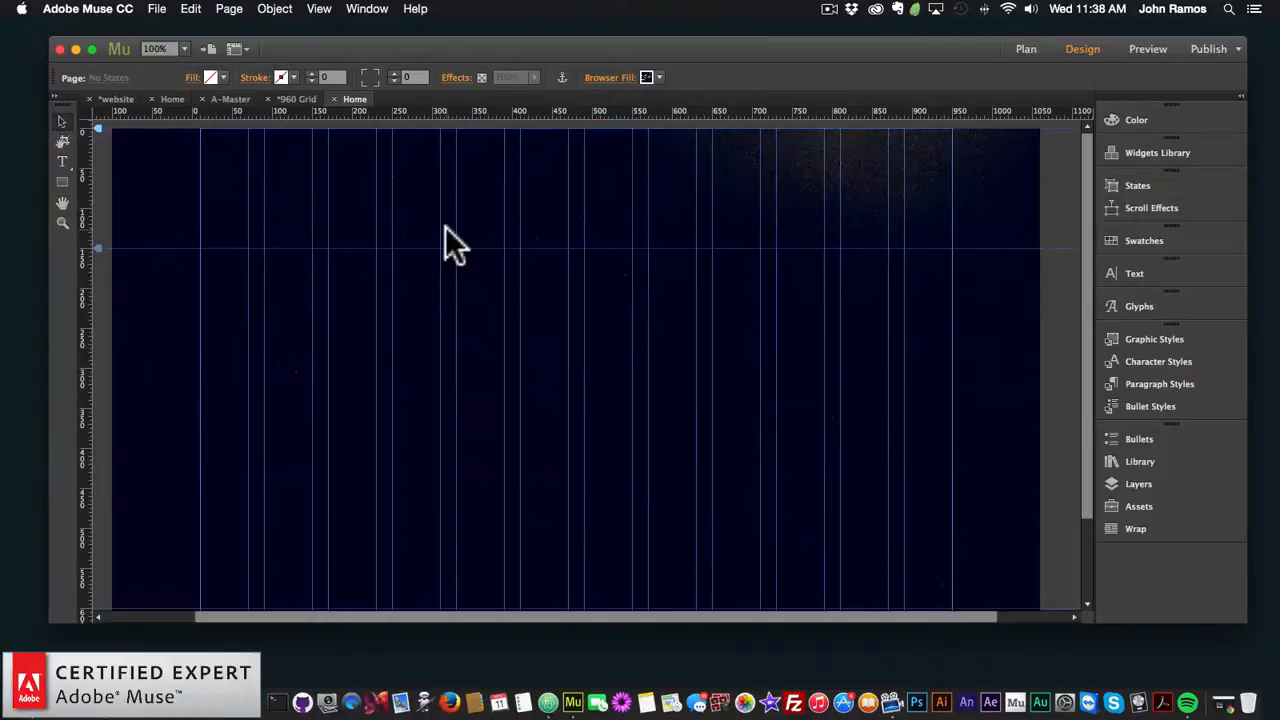
- Set the browser fill image's fitting to Scale To Fill, centre its position and turn off Scrolling
left_click(614, 78)
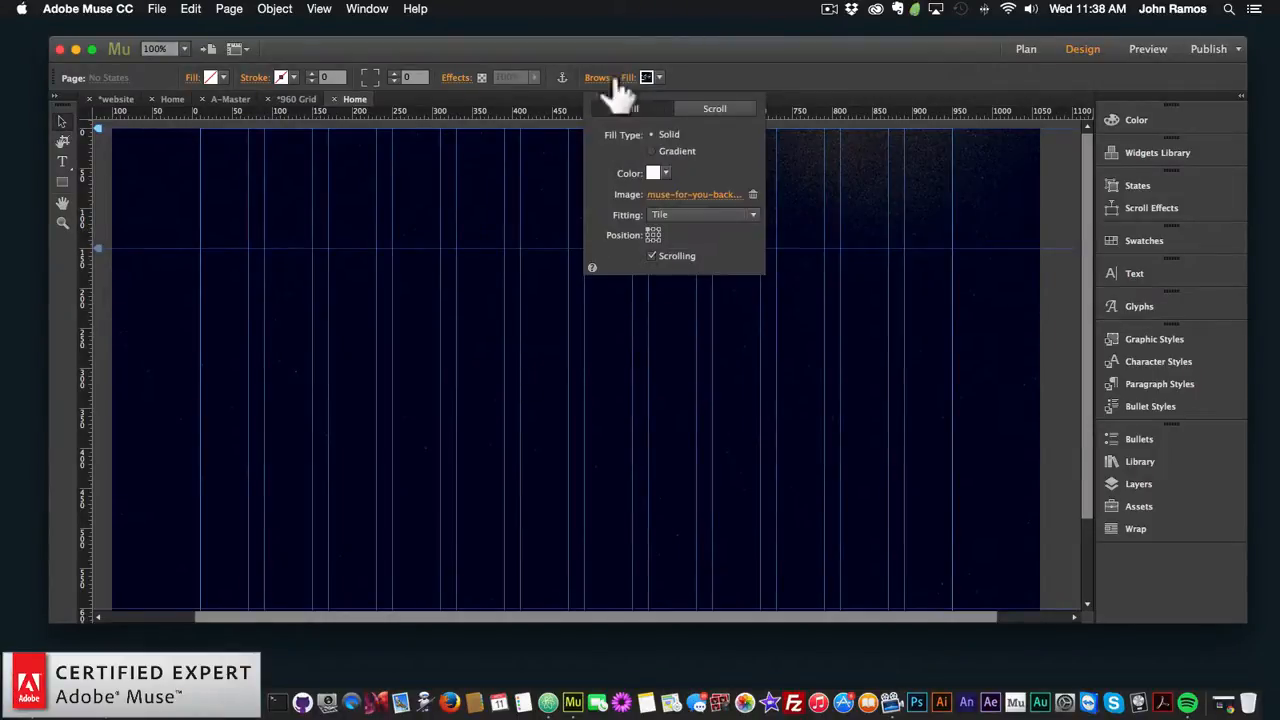
left_click(685, 215)
left_click(668, 244)
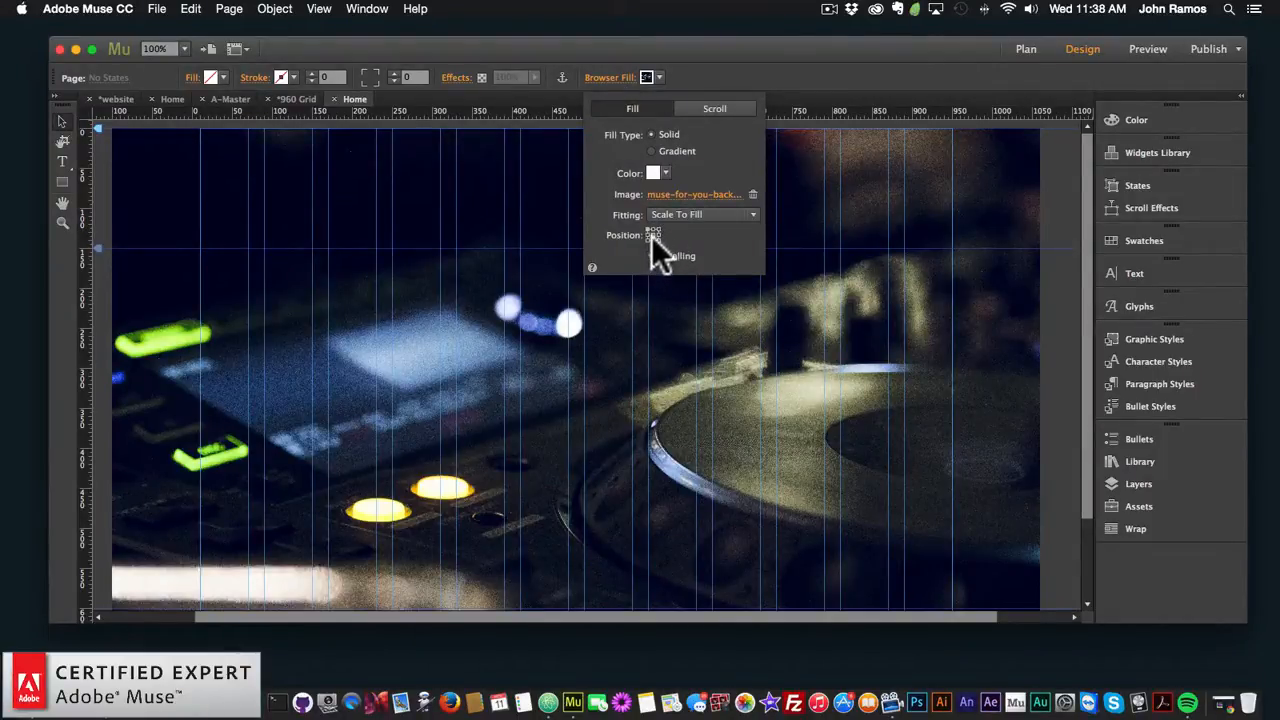
left_click(652, 232)
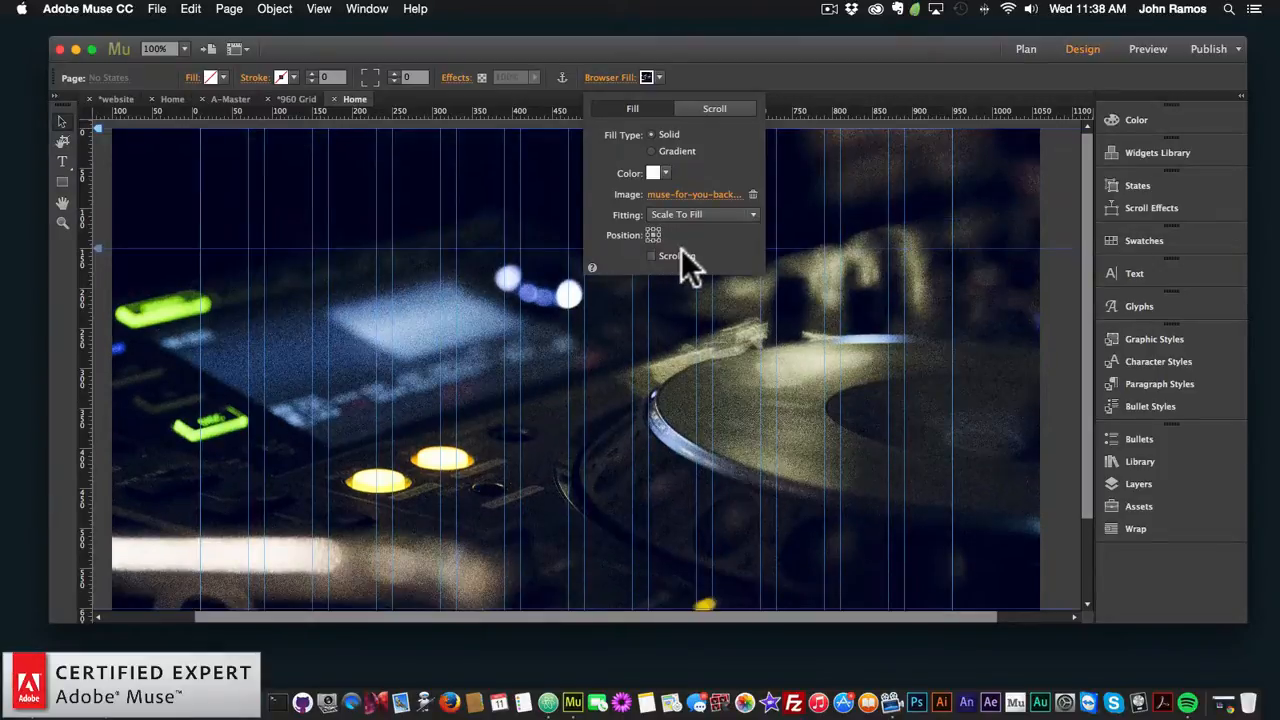
left_click(625, 316)
- Preview the Home page in the browser to check the background image, and return to the Muse page
left_click(156, 9)
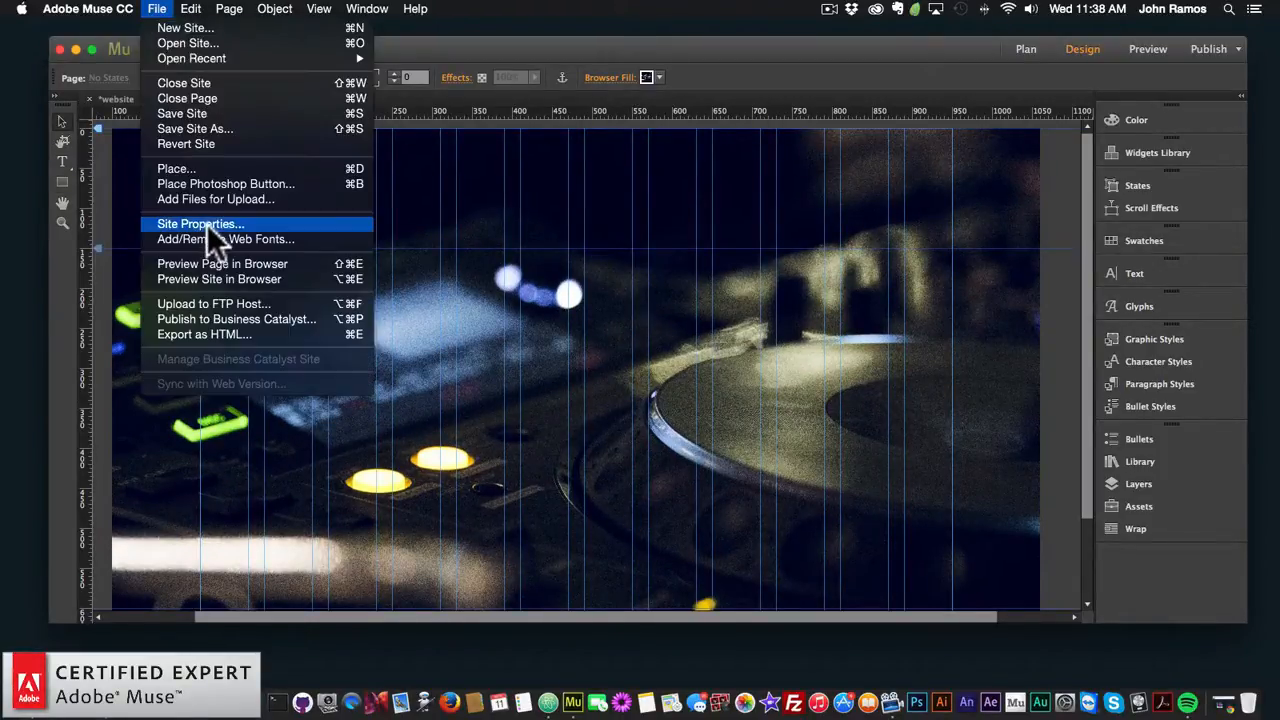
left_click(262, 263)
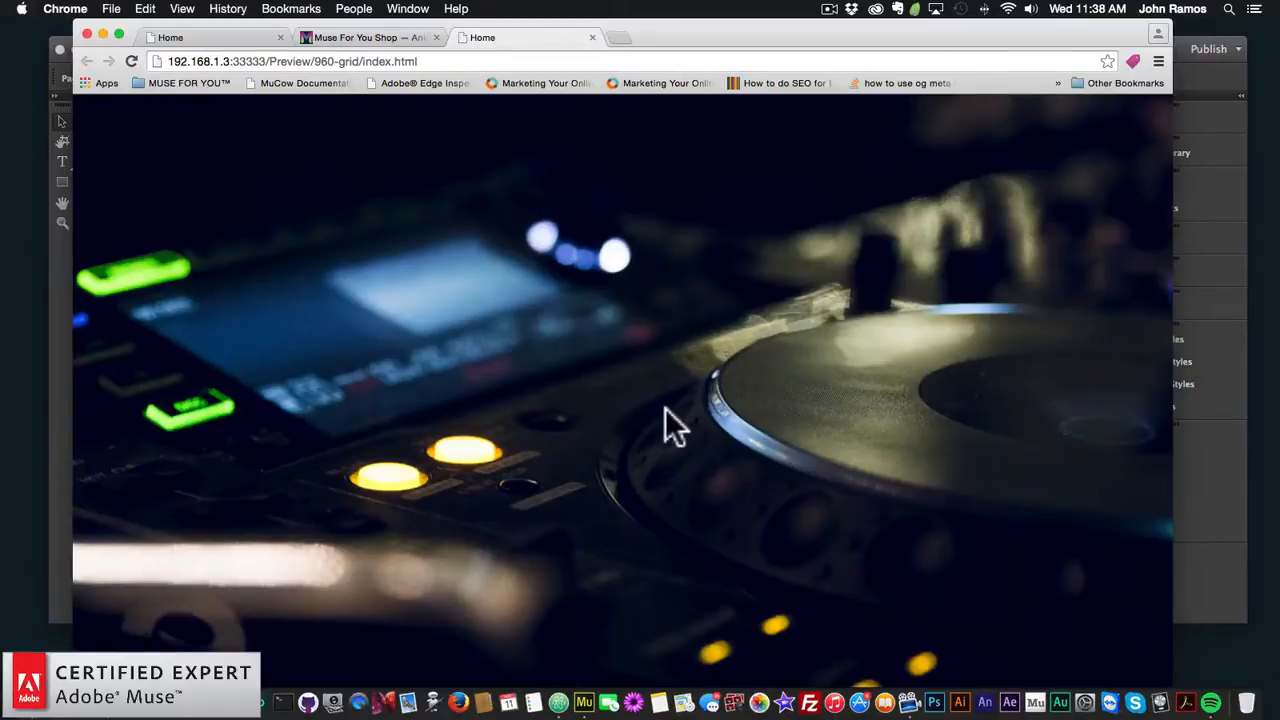
left_click(54, 378)
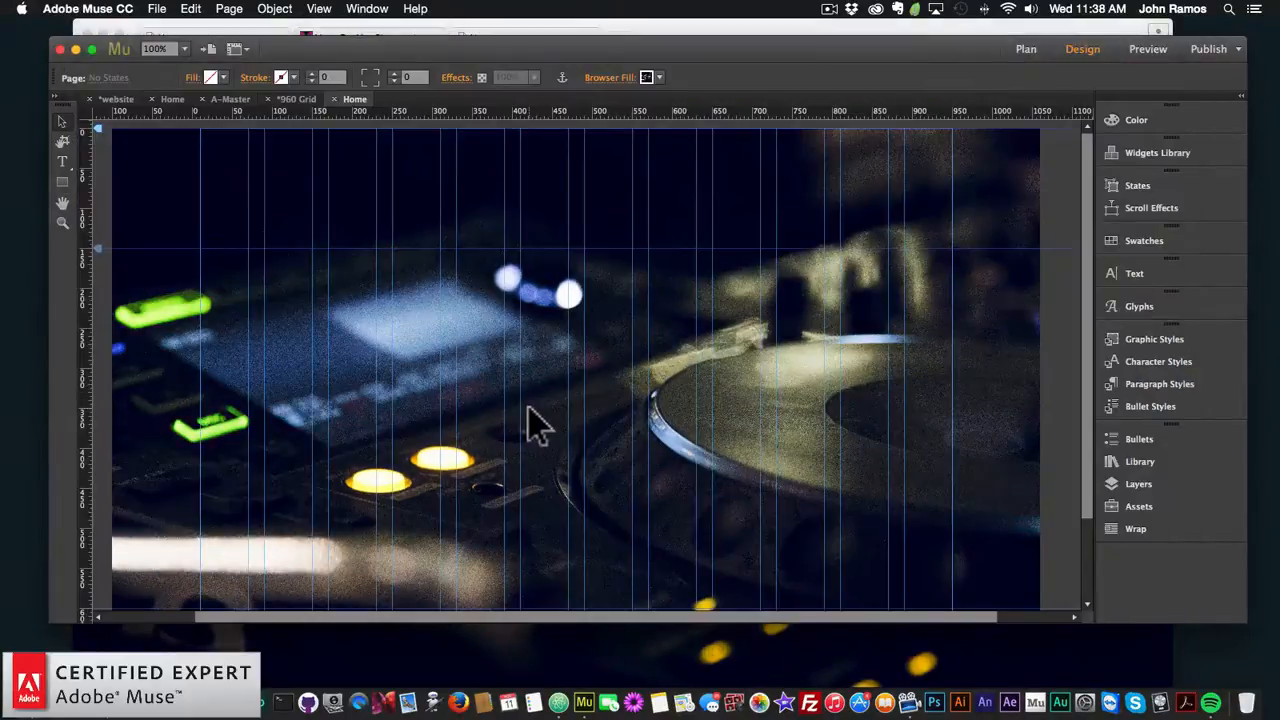
- Add the Muse For You - SoundCloud Player Widget from the library to the page, placing it at about X 255, Y 273
left_click(1138, 460)
scroll(858, 332, "down", 10)
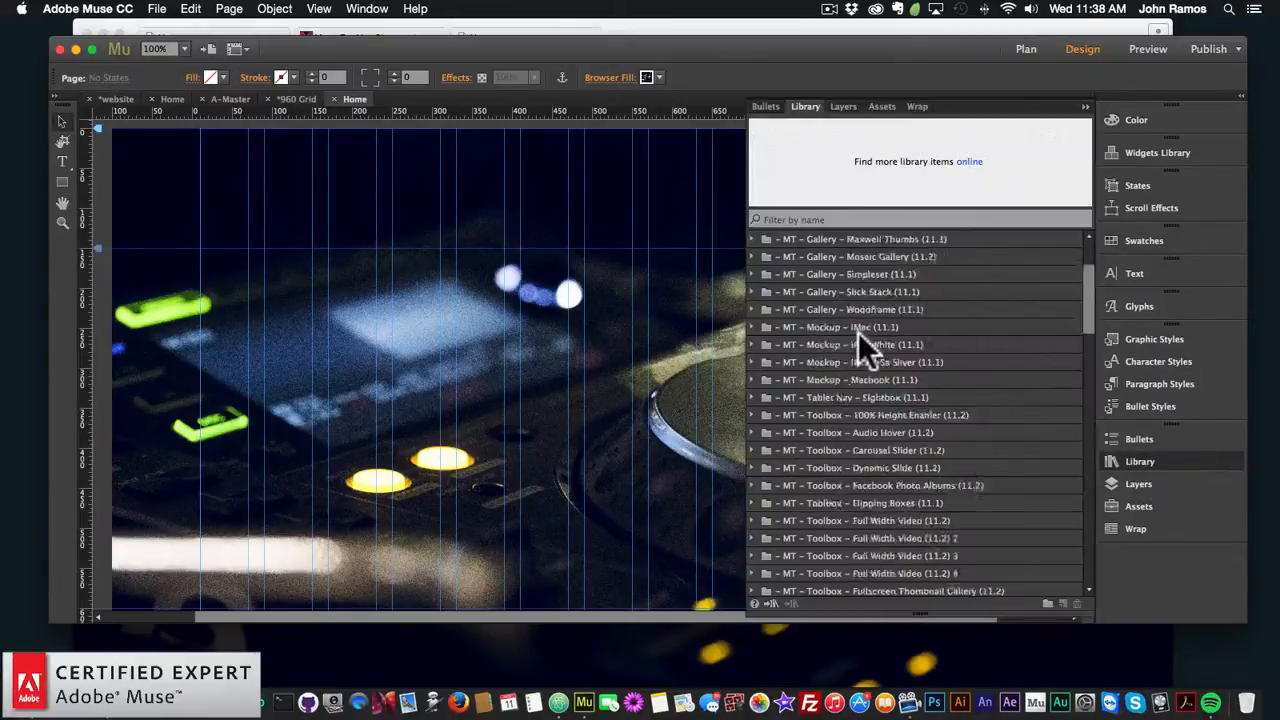
scroll(860, 340, "down", 5)
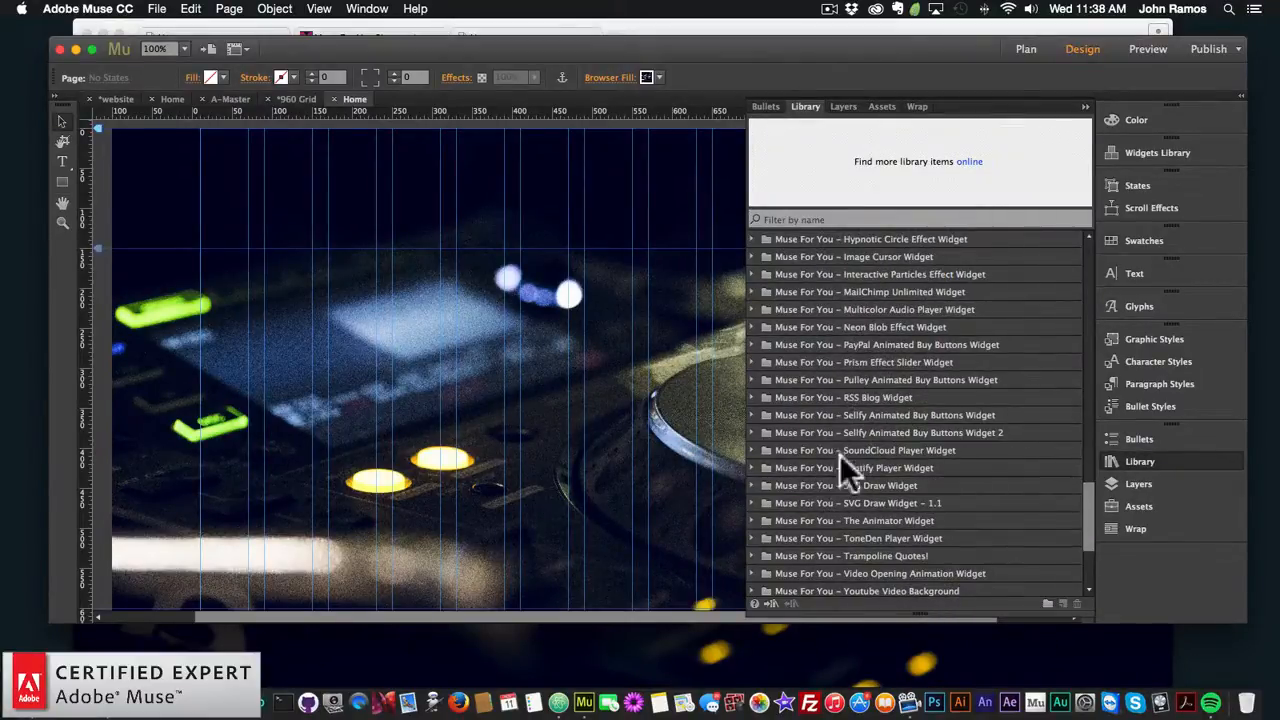
left_click(895, 451)
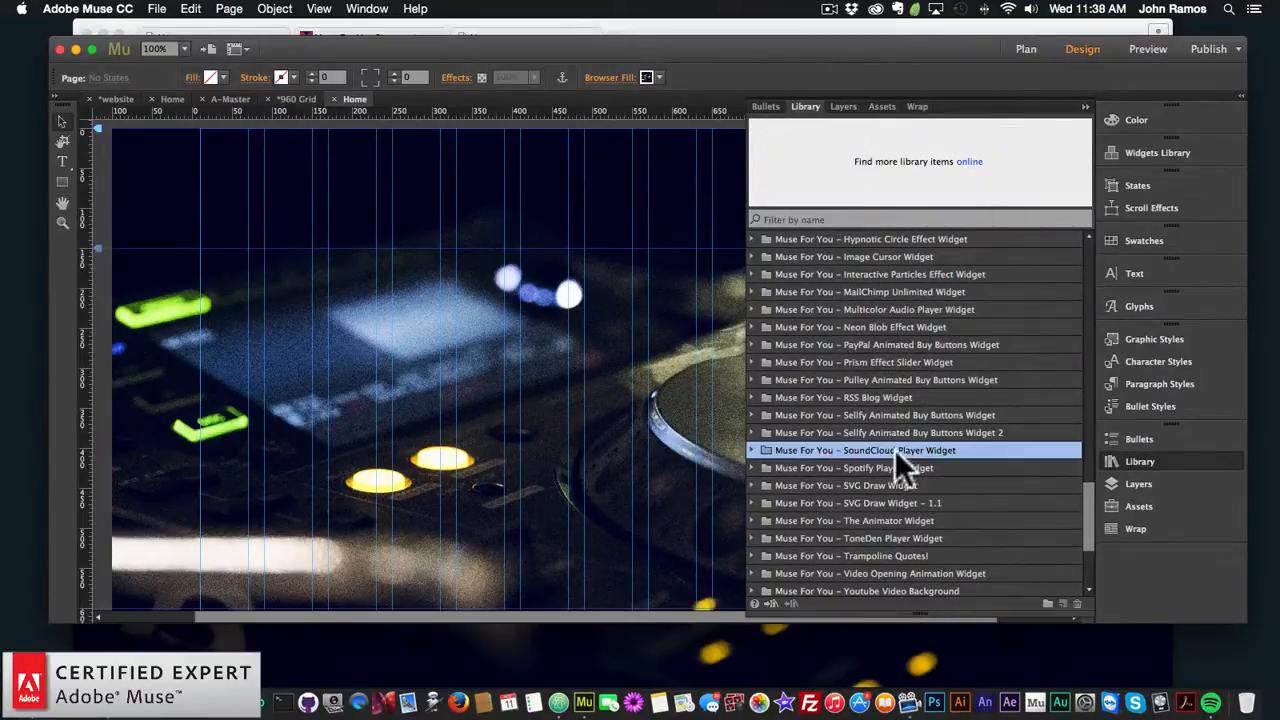
left_click(752, 447)
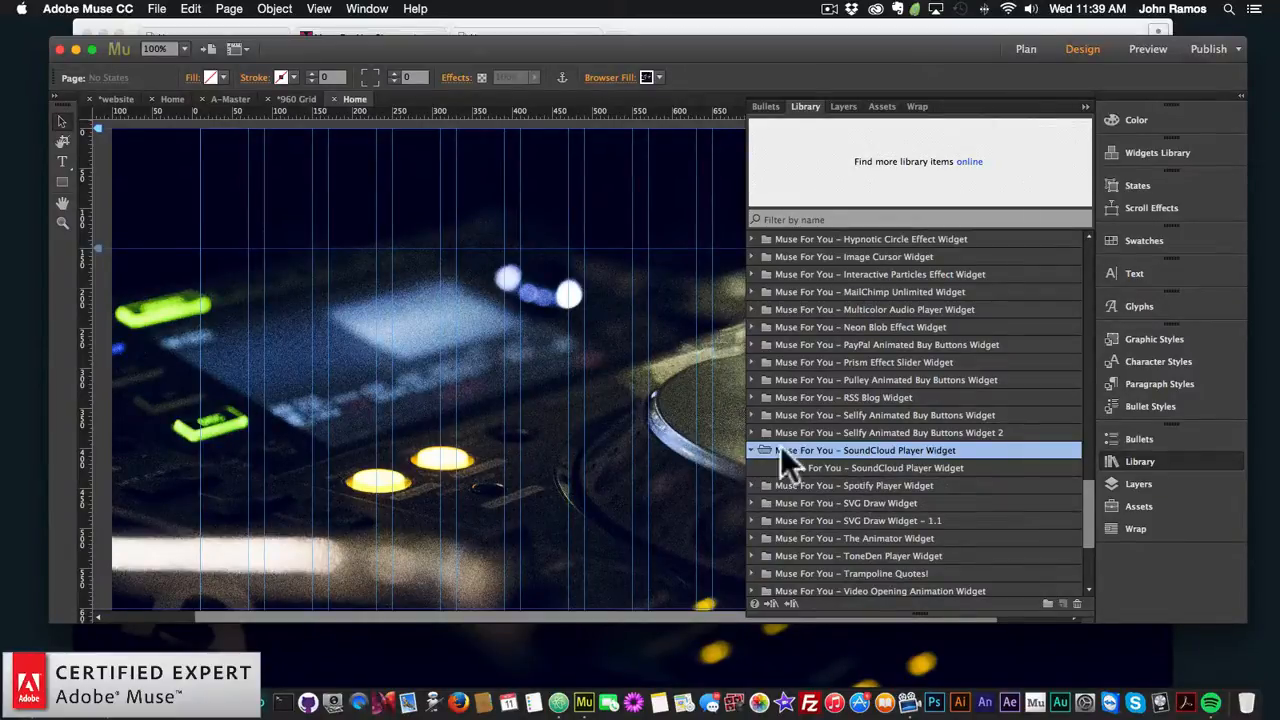
left_click(858, 467)
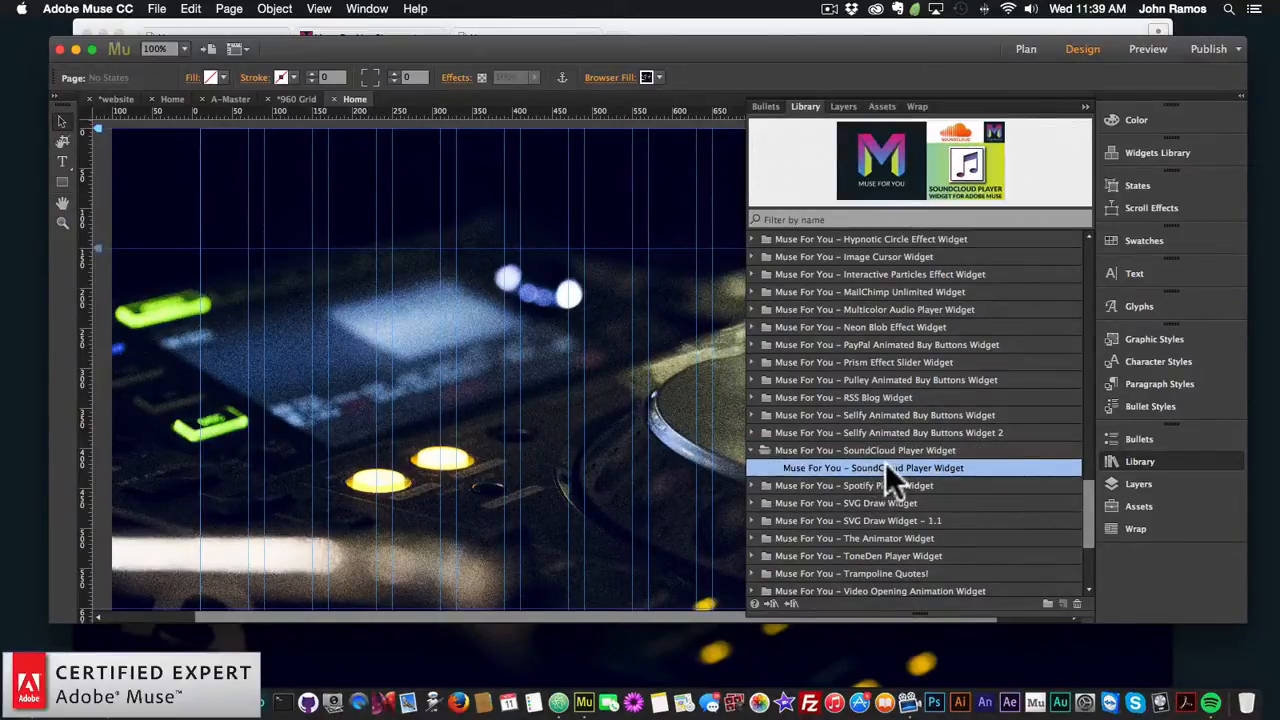
left_click_drag(855, 428, 392, 366)
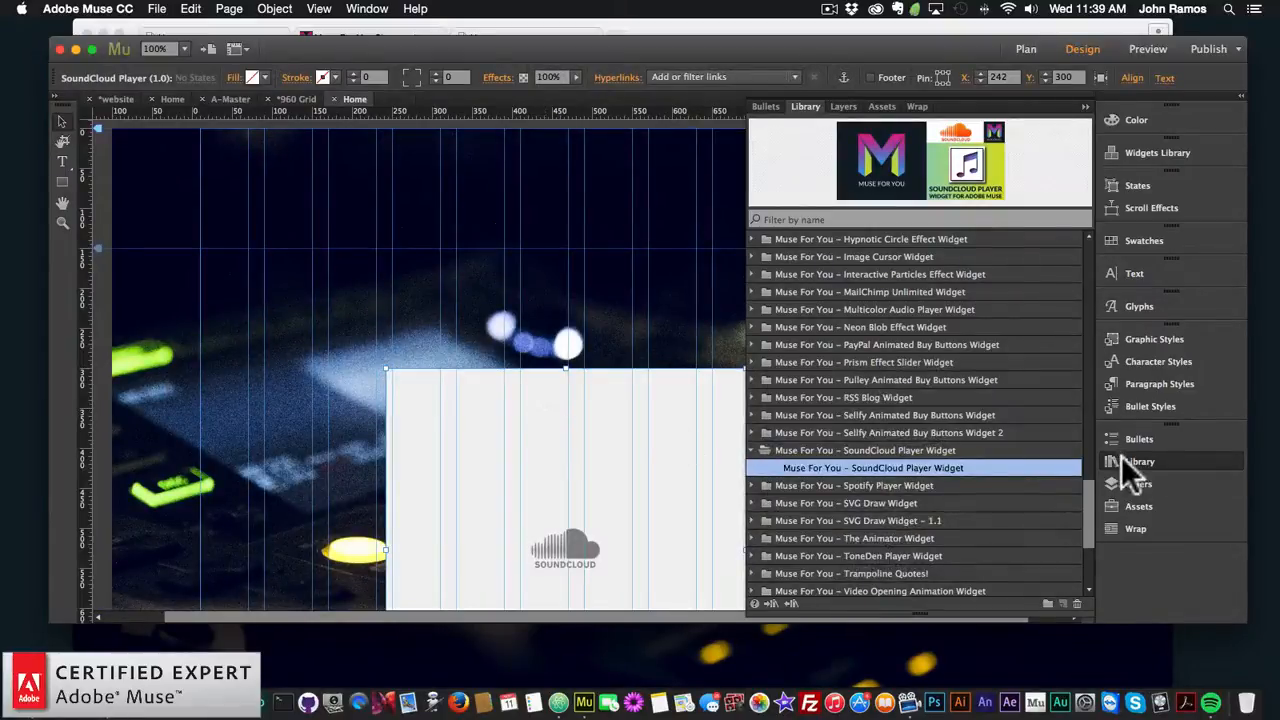
left_click(1121, 460)
mouse_move(523, 443)
left_mouse_down()
mouse_move(491, 434)
mouse_move(510, 430)
left_mouse_up()
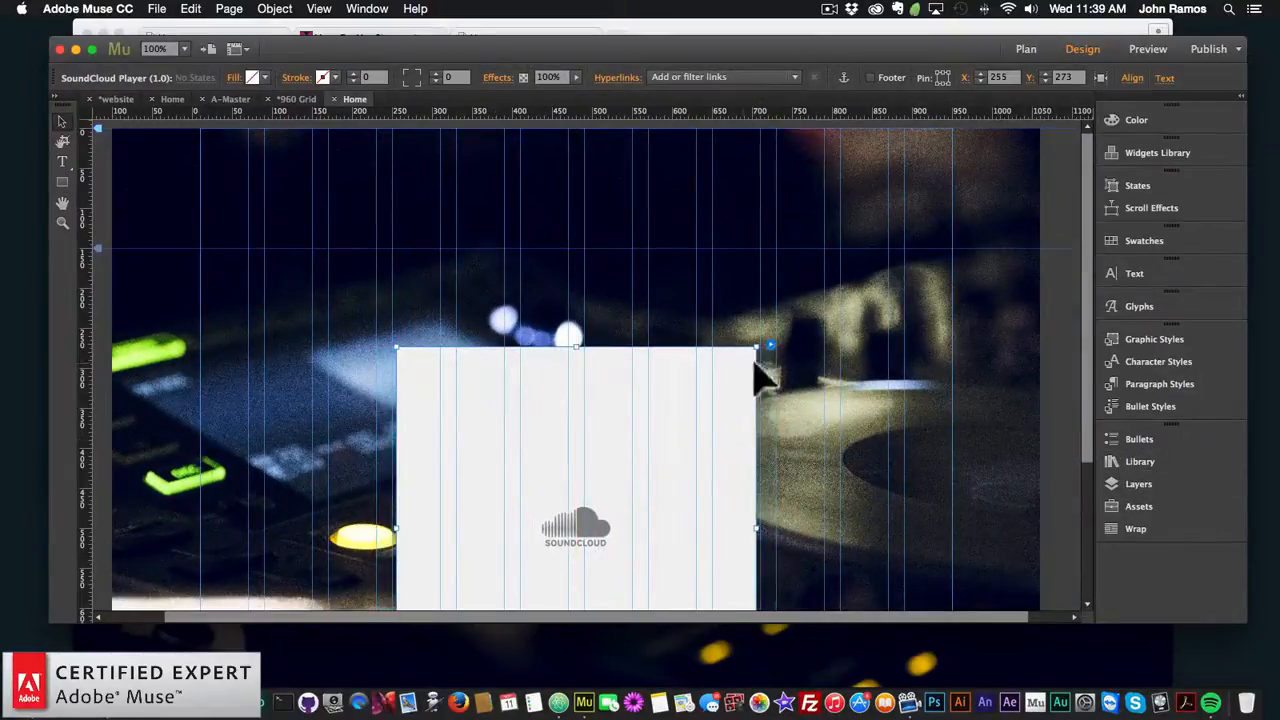
- Review the SoundCloud player's options, including the category choices, Visual, Show Comments and Show User
left_click(770, 345)
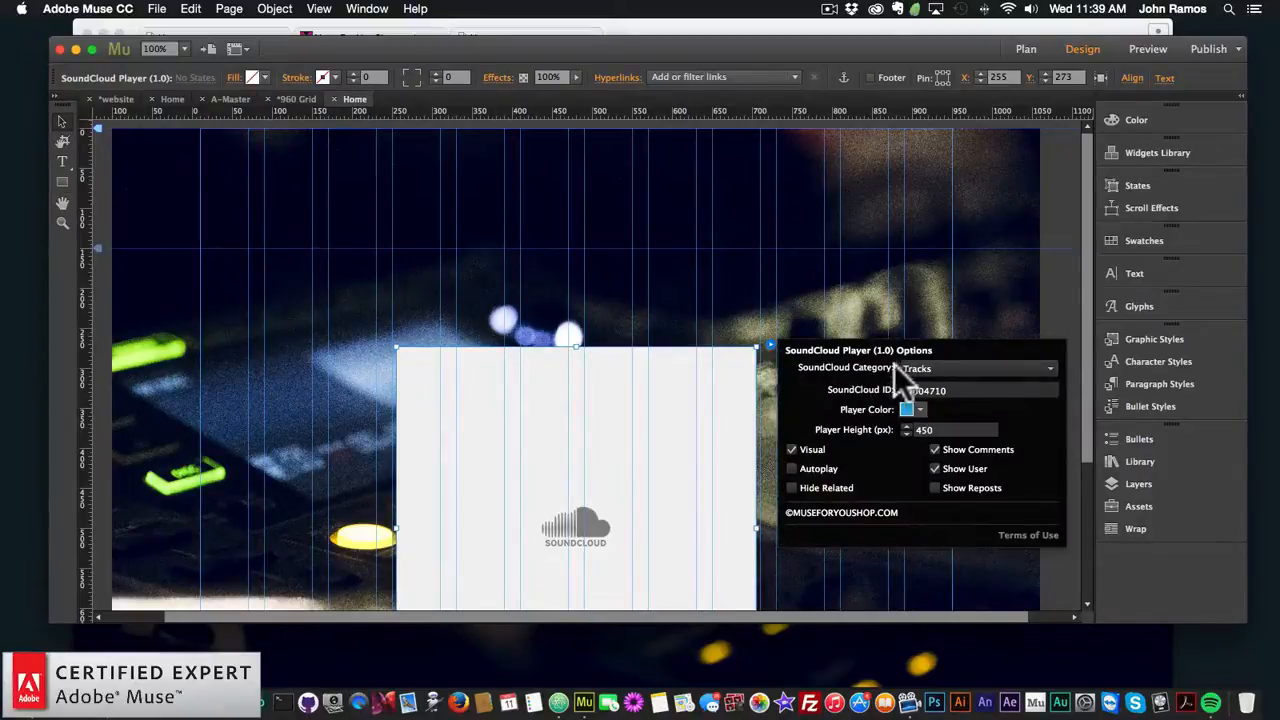
left_click(927, 366)
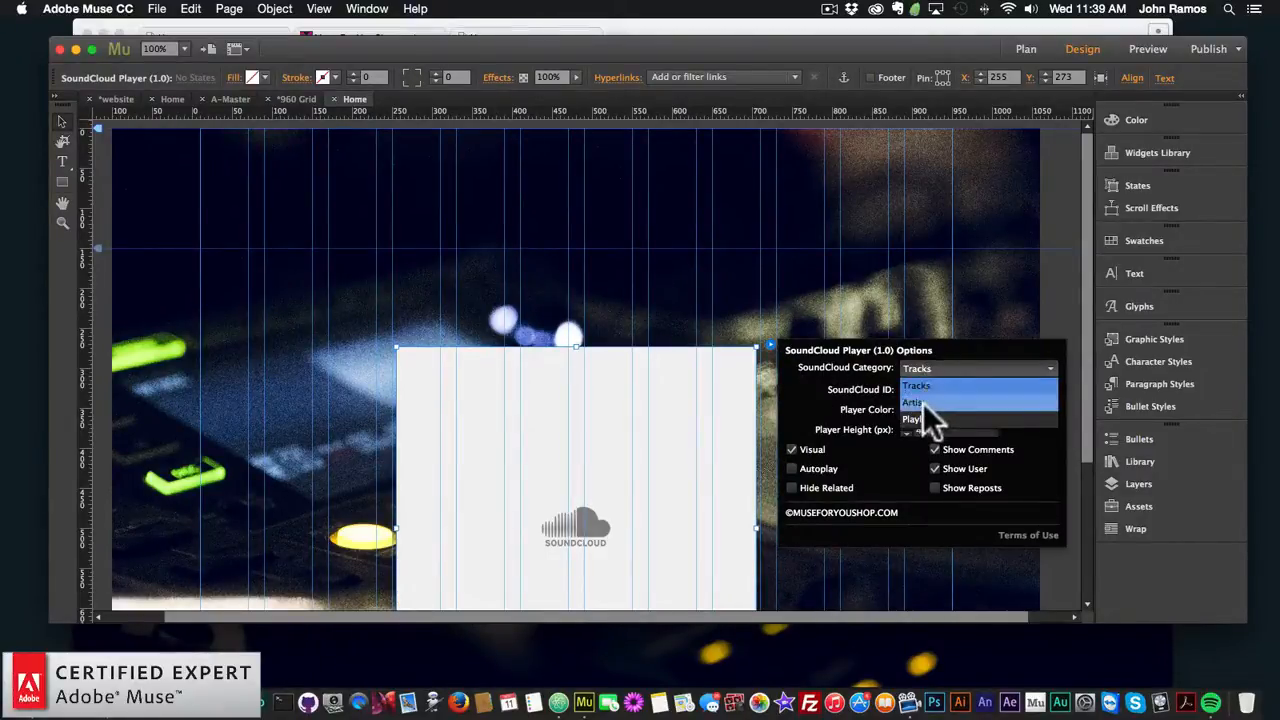
left_click(847, 418)
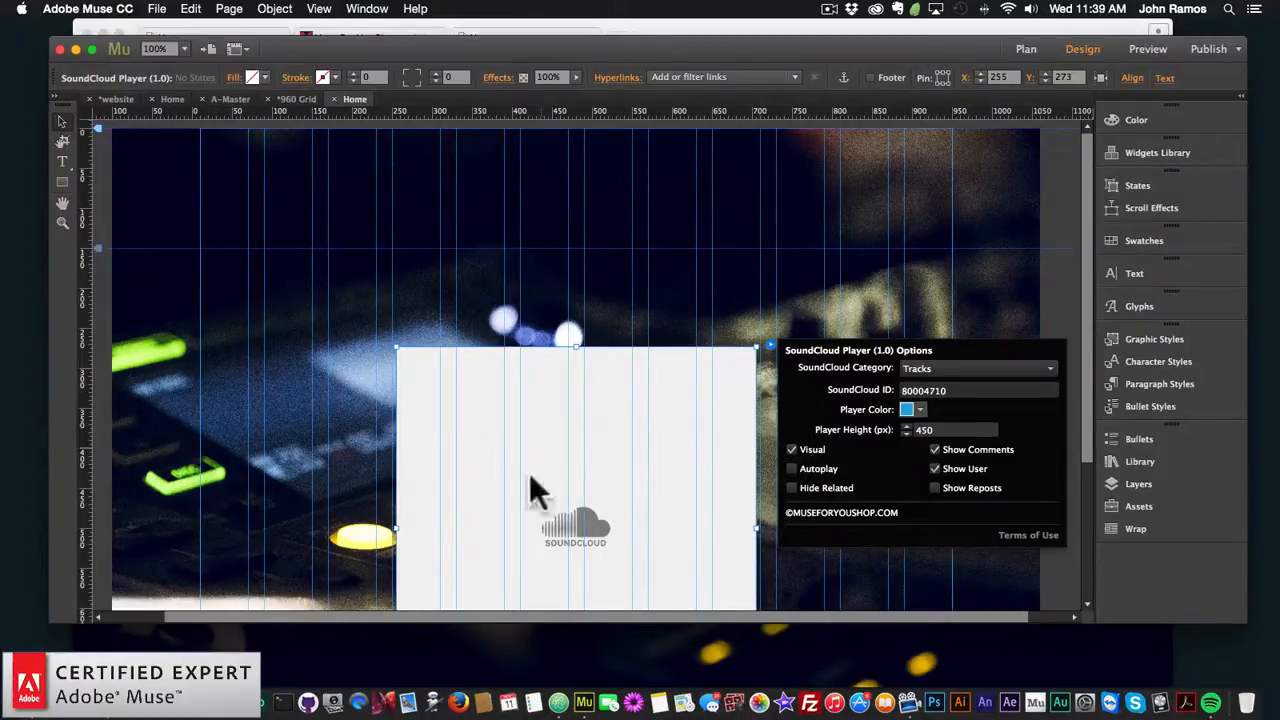
left_click(791, 449)
left_click(935, 449)
left_click(934, 469)
left_click(665, 408)
- Move the SoundCloud player up to about Y 203, preview the page in the browser and return to Muse
left_click_drag(576, 420, 575, 368)
left_click(157, 8)
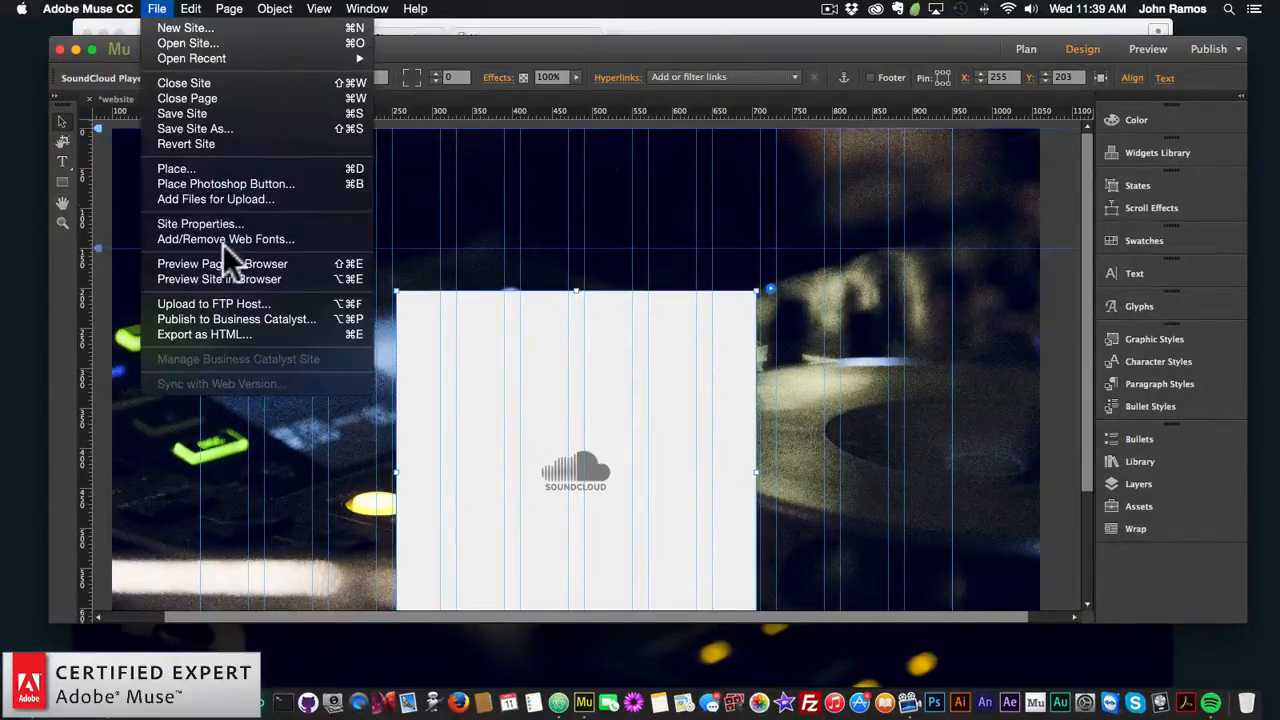
left_click(261, 262)
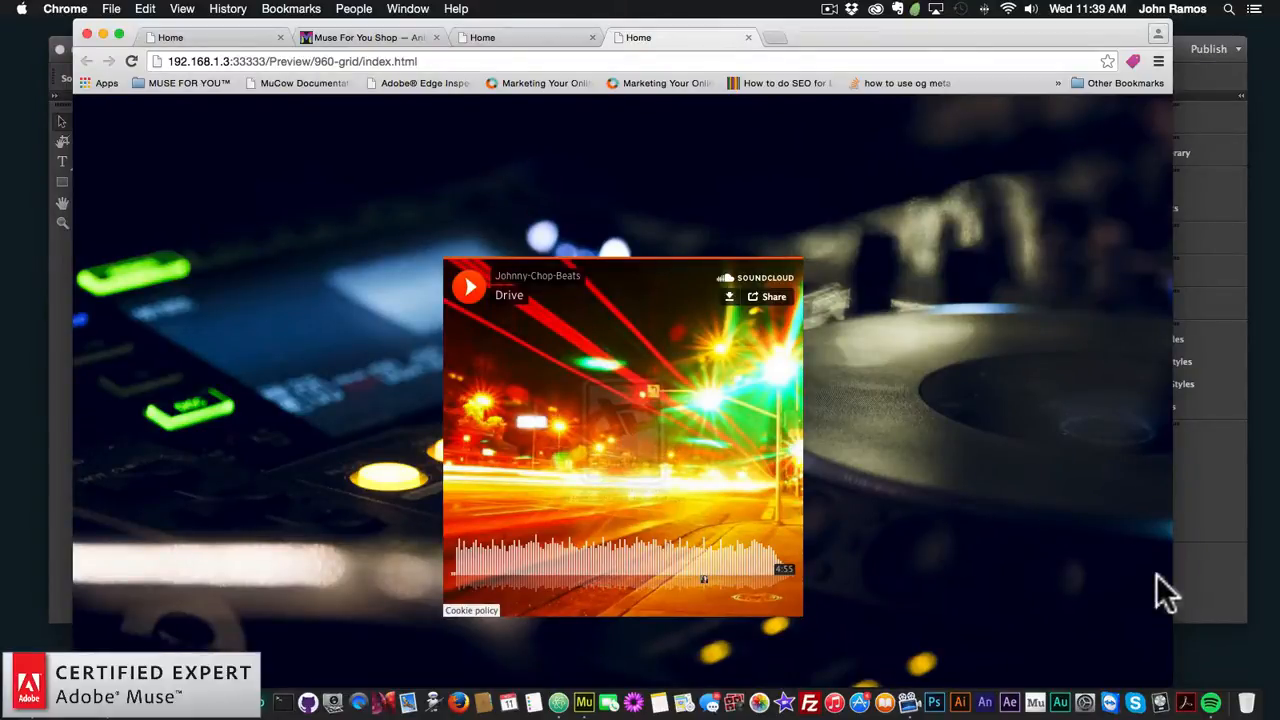
left_click(1212, 590)
scroll(686, 449, "down", 1)
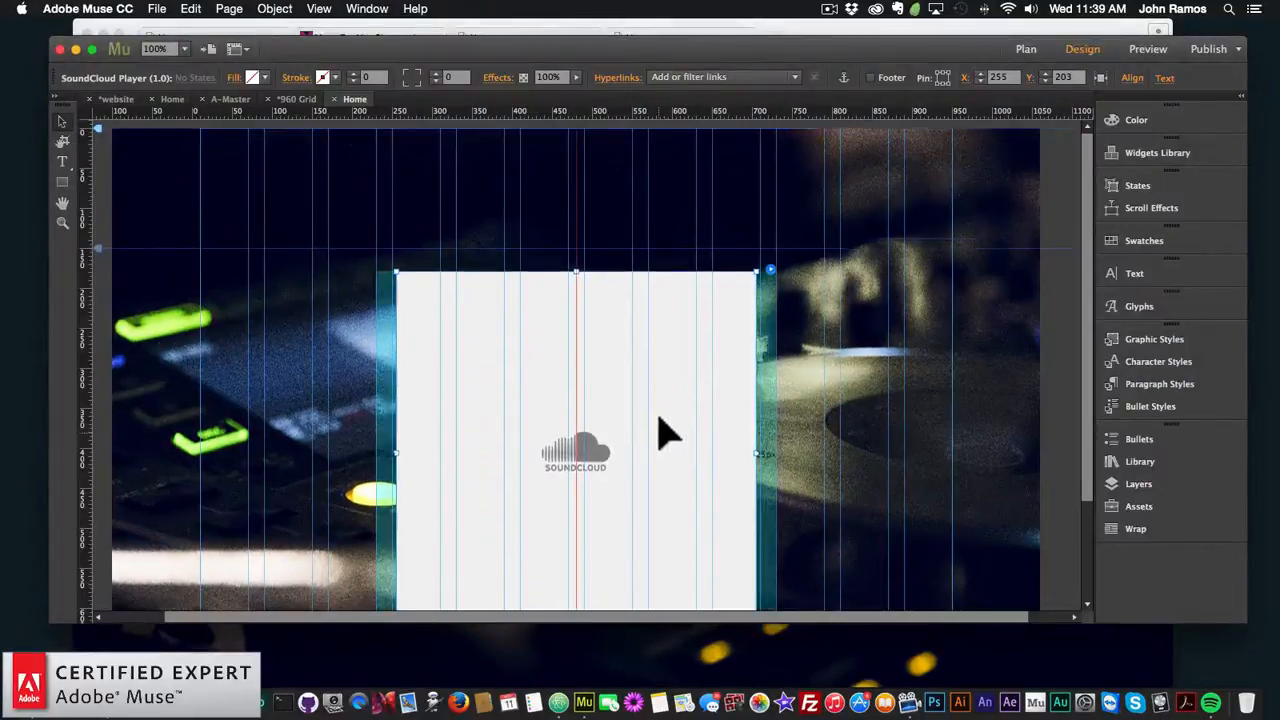
- Set the SoundCloud player's category to Artist
left_click(770, 266)
left_click(671, 320)
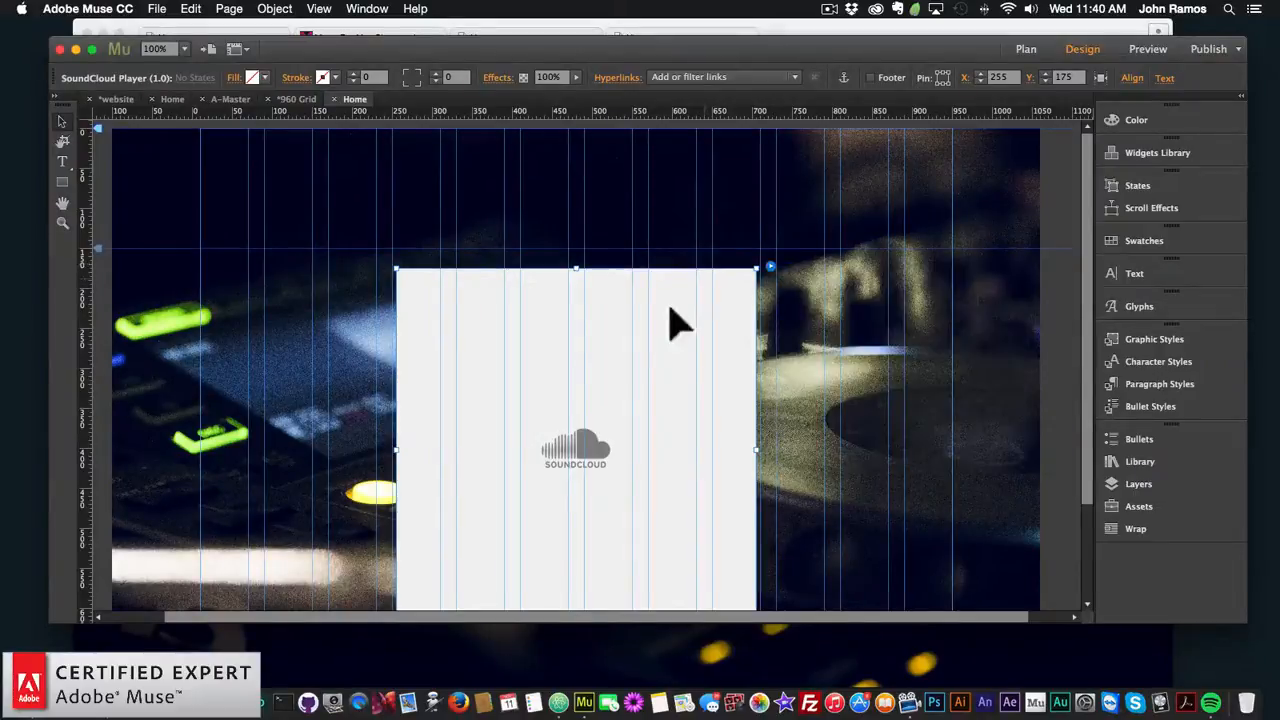
left_click(936, 283)
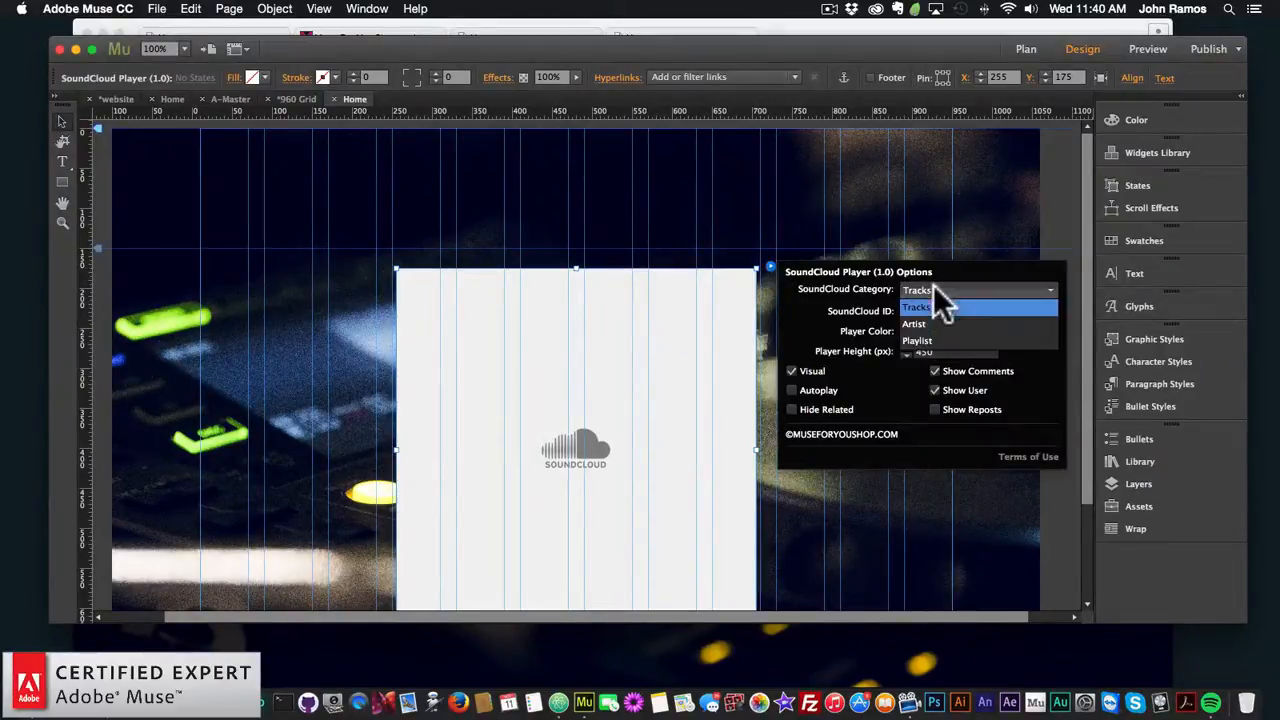
left_click(916, 323)
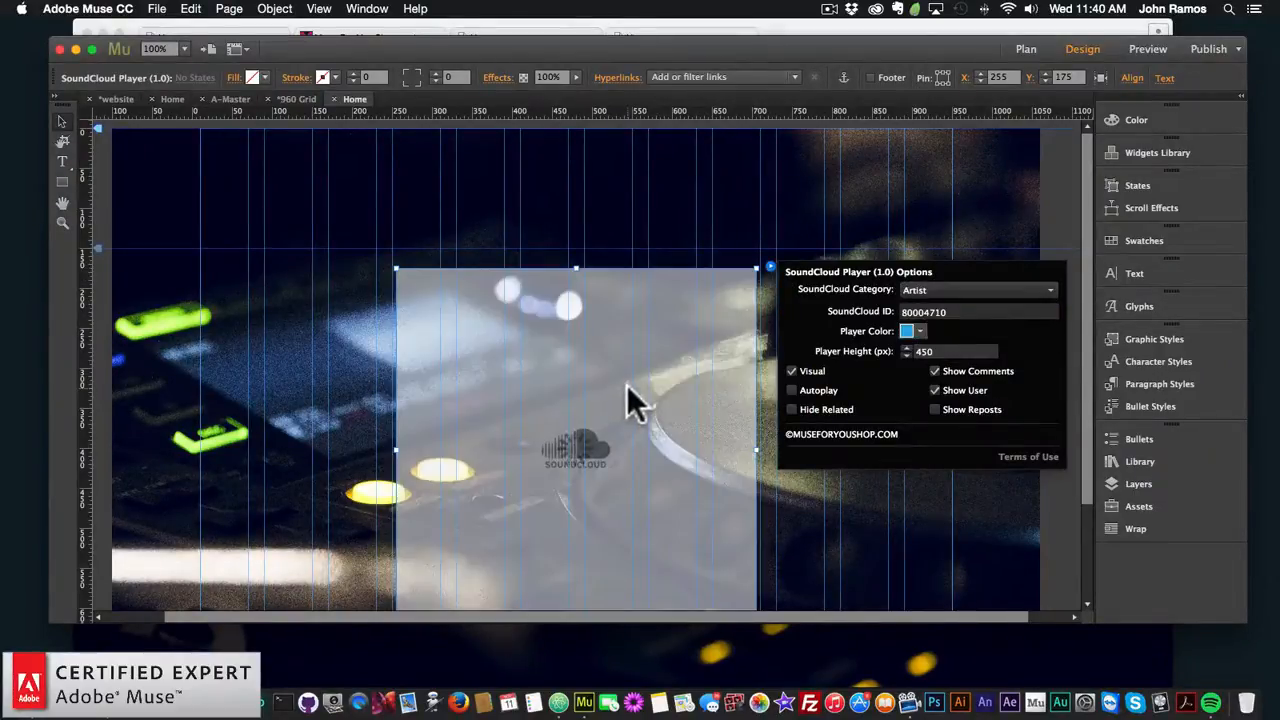
left_click(630, 376)
- Switch to Google Chrome and open the profile page soundcloud.com/johnnychopbeats in a new tab
left_click(88, 690)
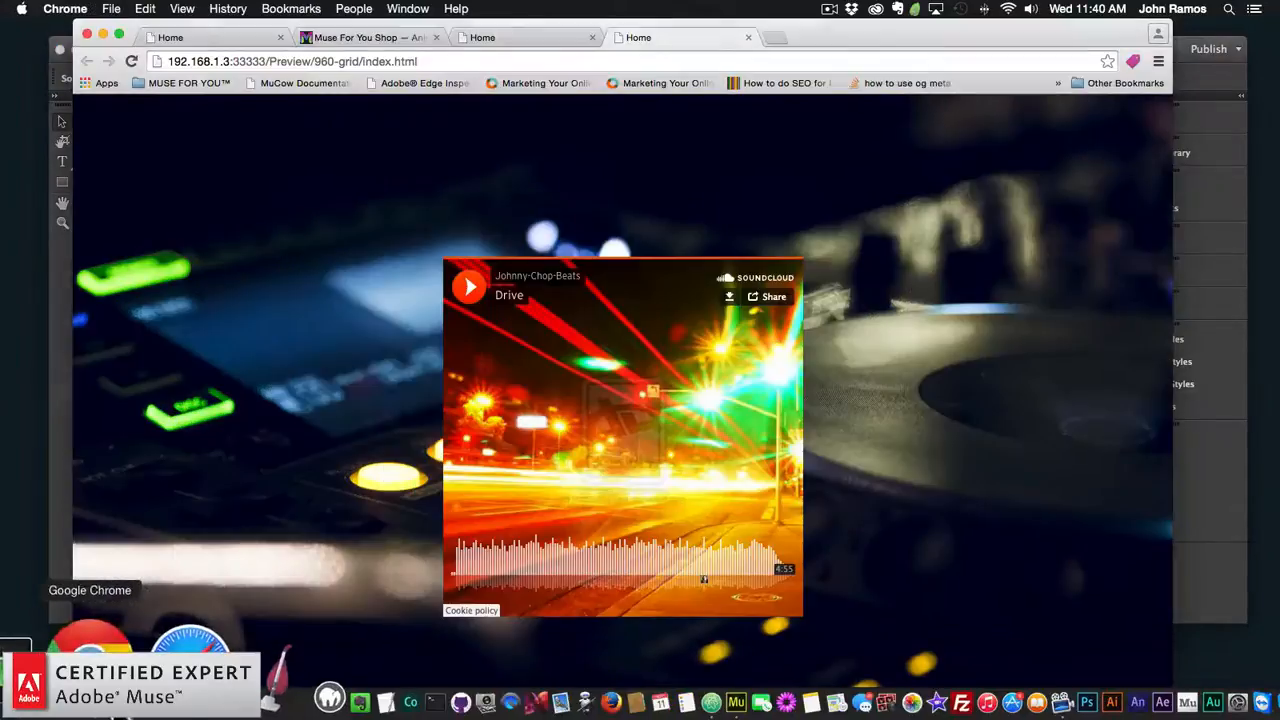
left_click(768, 37)
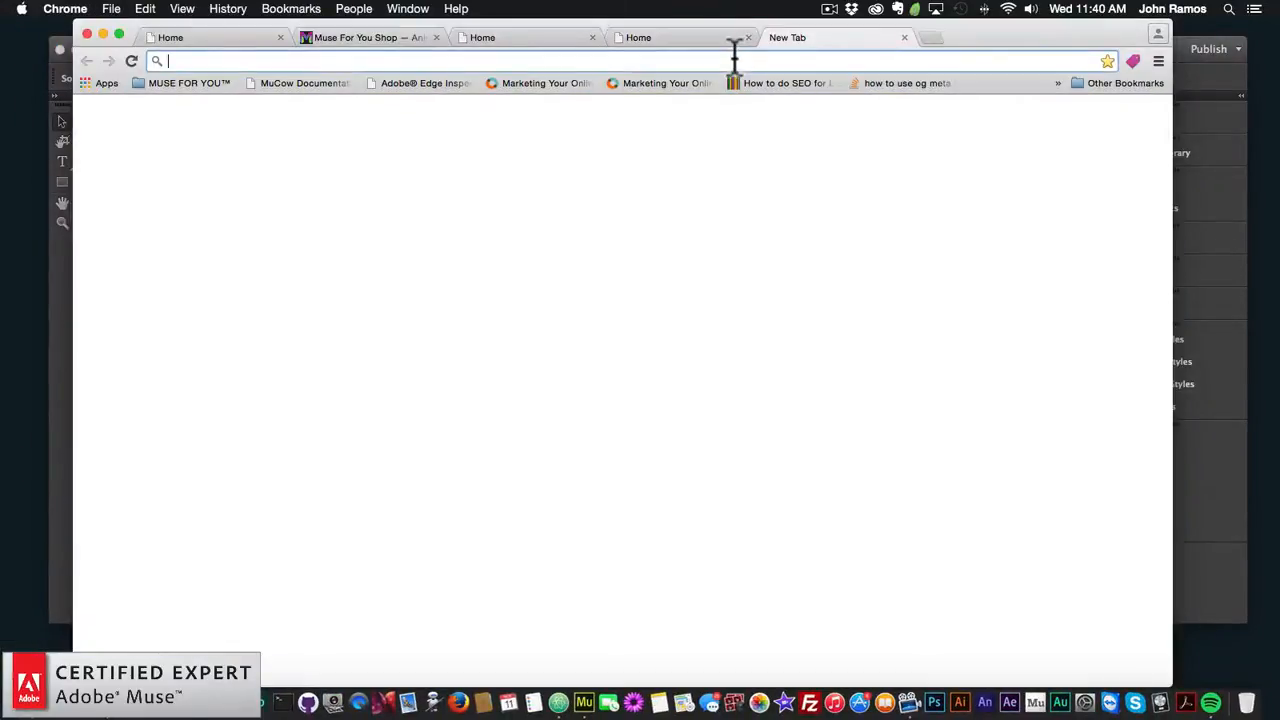
type("soundcloud.com")
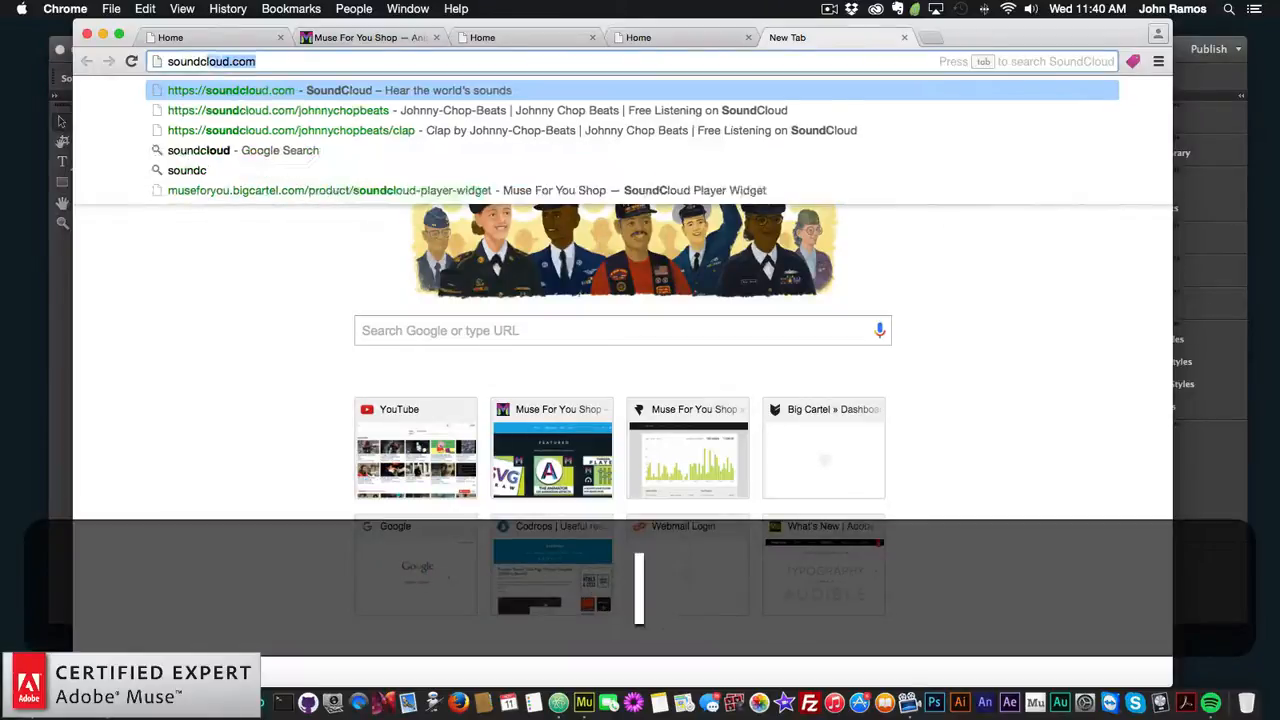
type("/johnny")
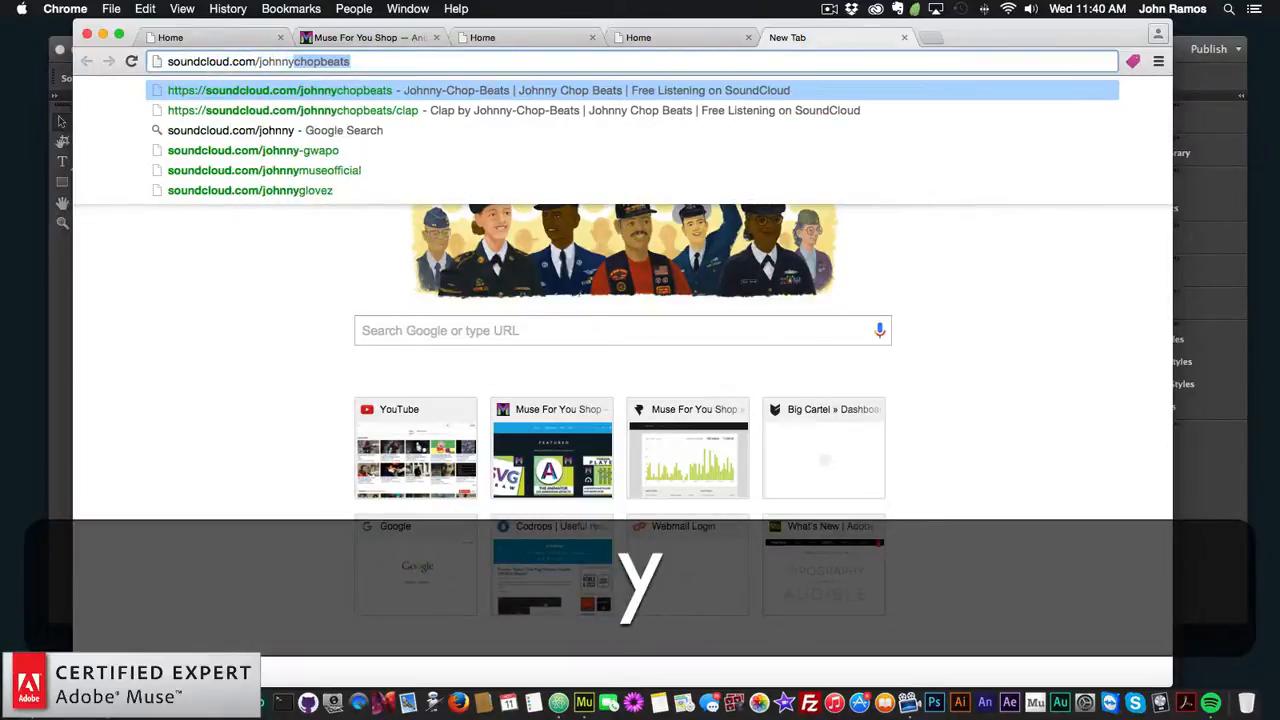
key("Return")
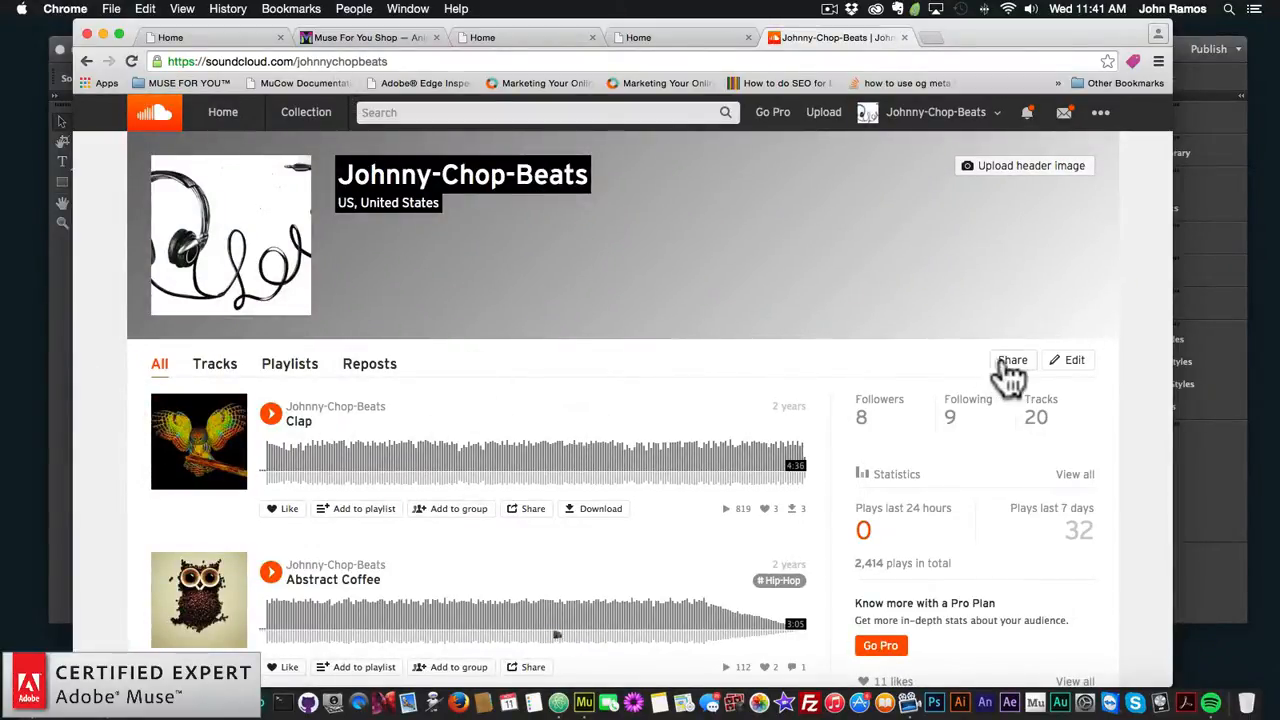
scroll(494, 394, "down", 3)
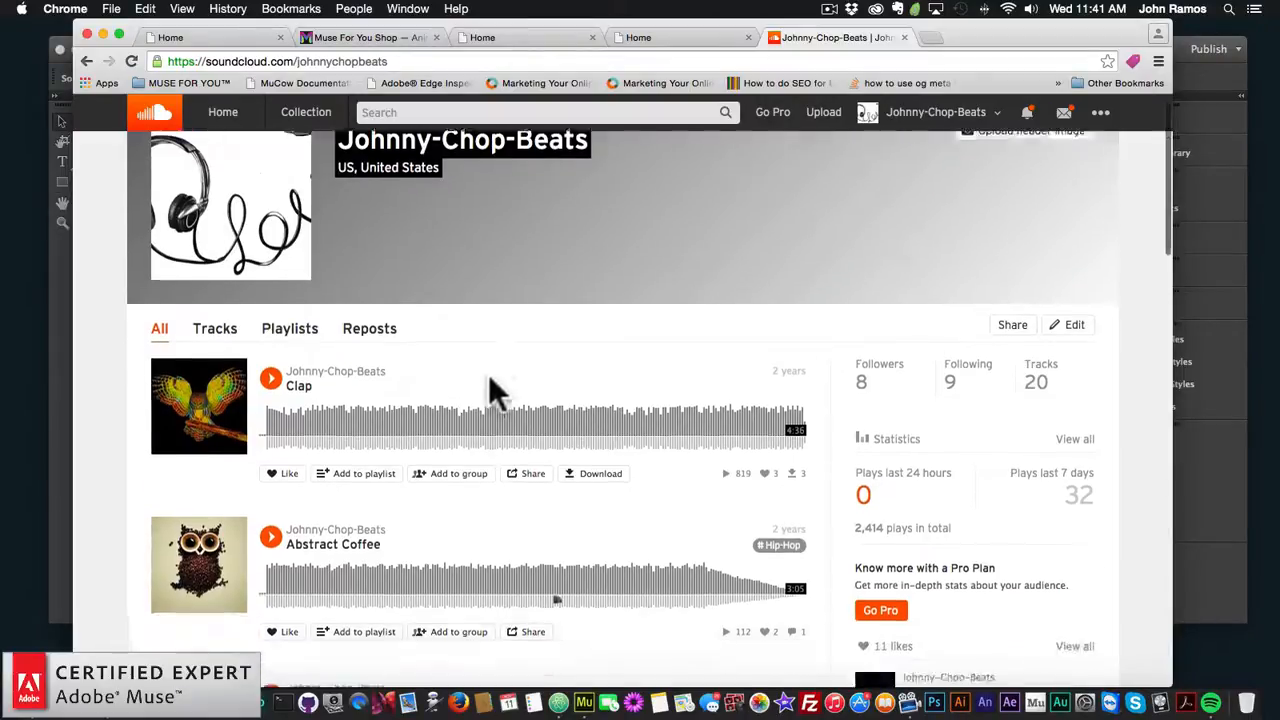
scroll(494, 394, "up", 3)
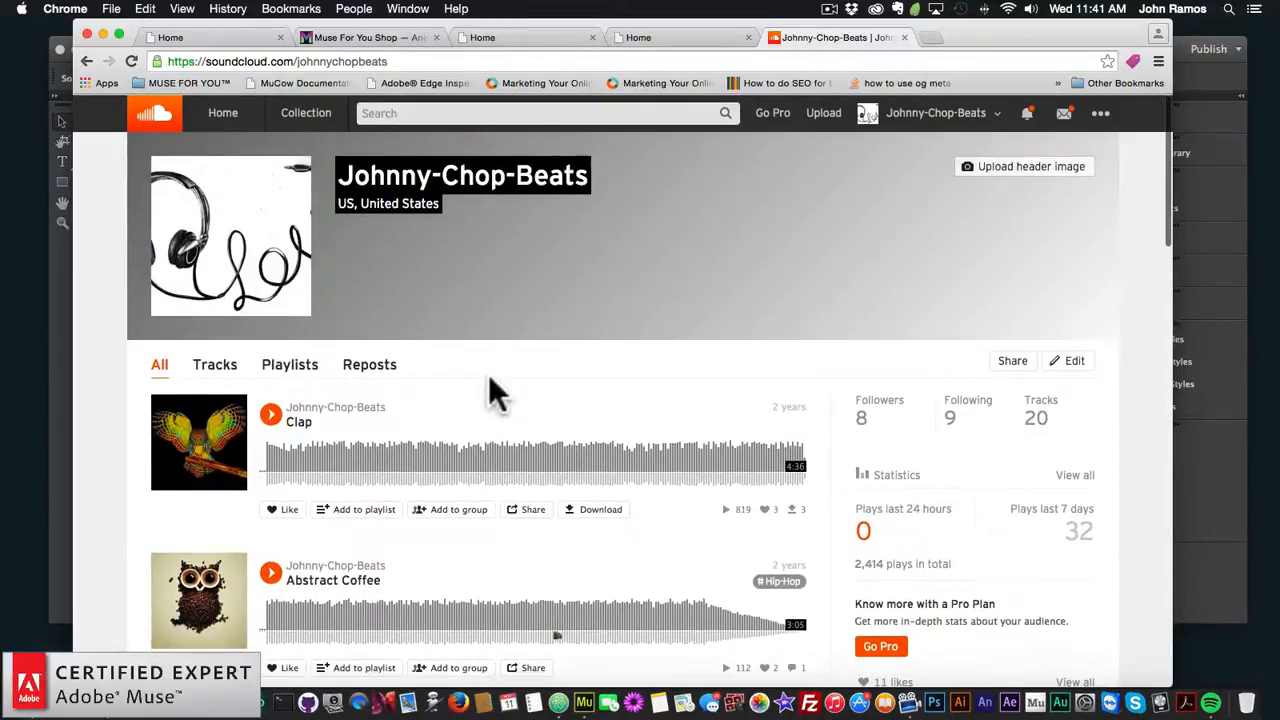
- Copy the SoundCloud profile's embed code and paste it into an empty TextEdit document
left_click(1010, 362)
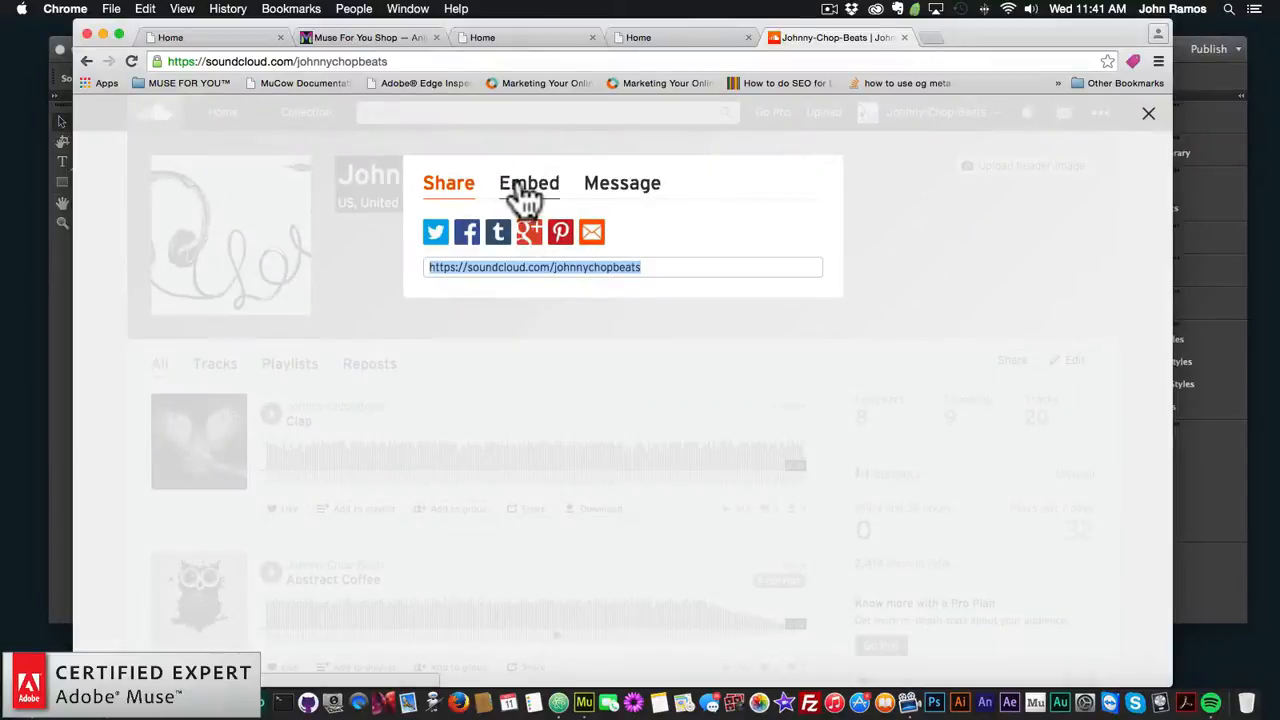
left_click(523, 197)
left_click(624, 392)
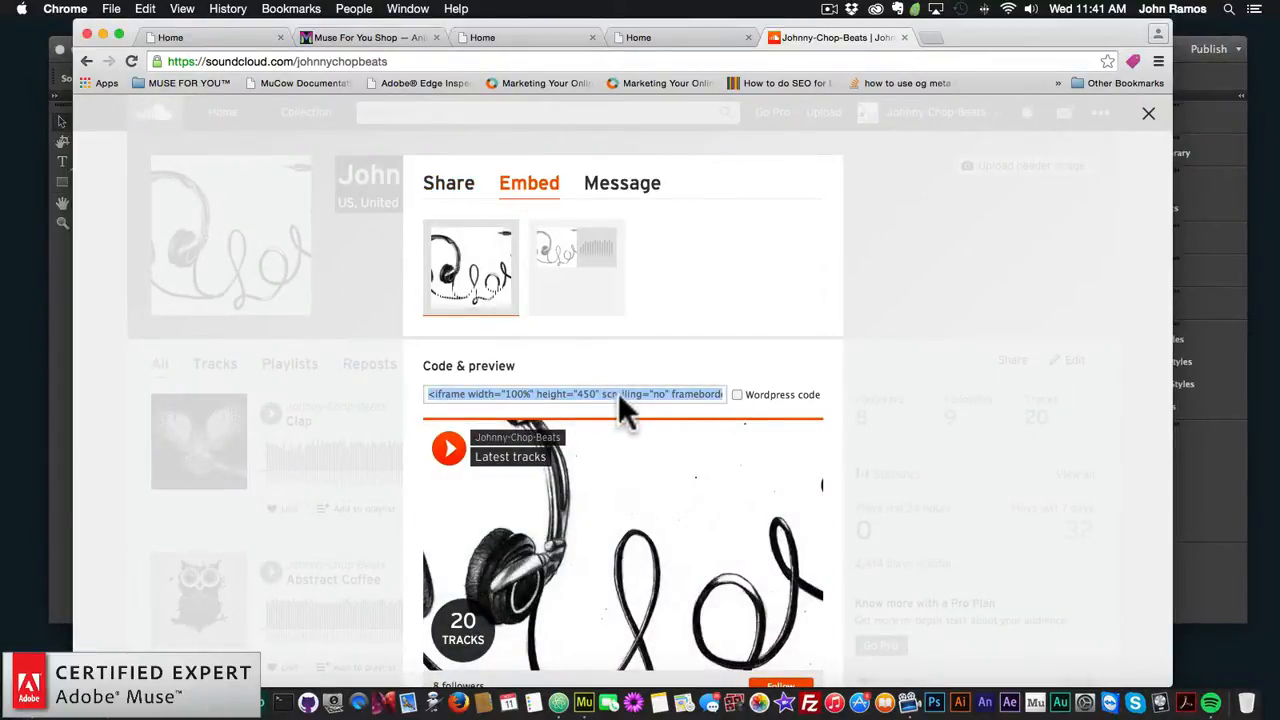
key("super+c")
left_click(239, 662)
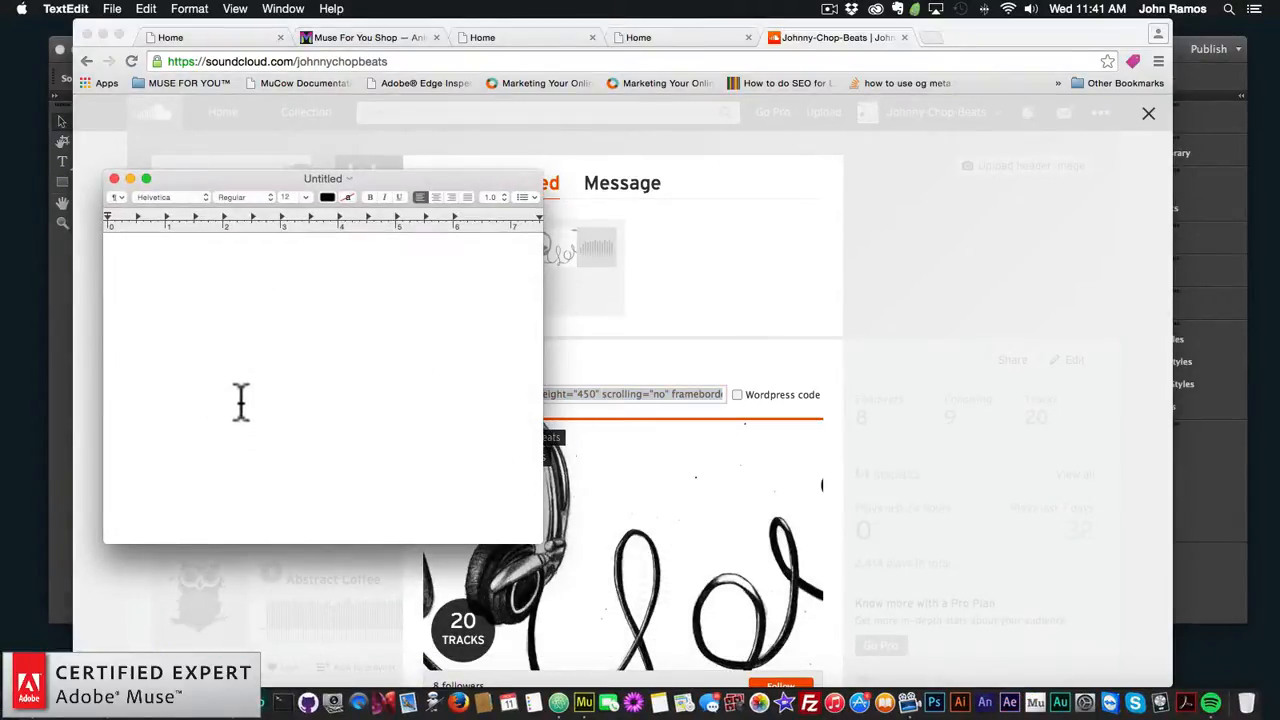
key("super+v")
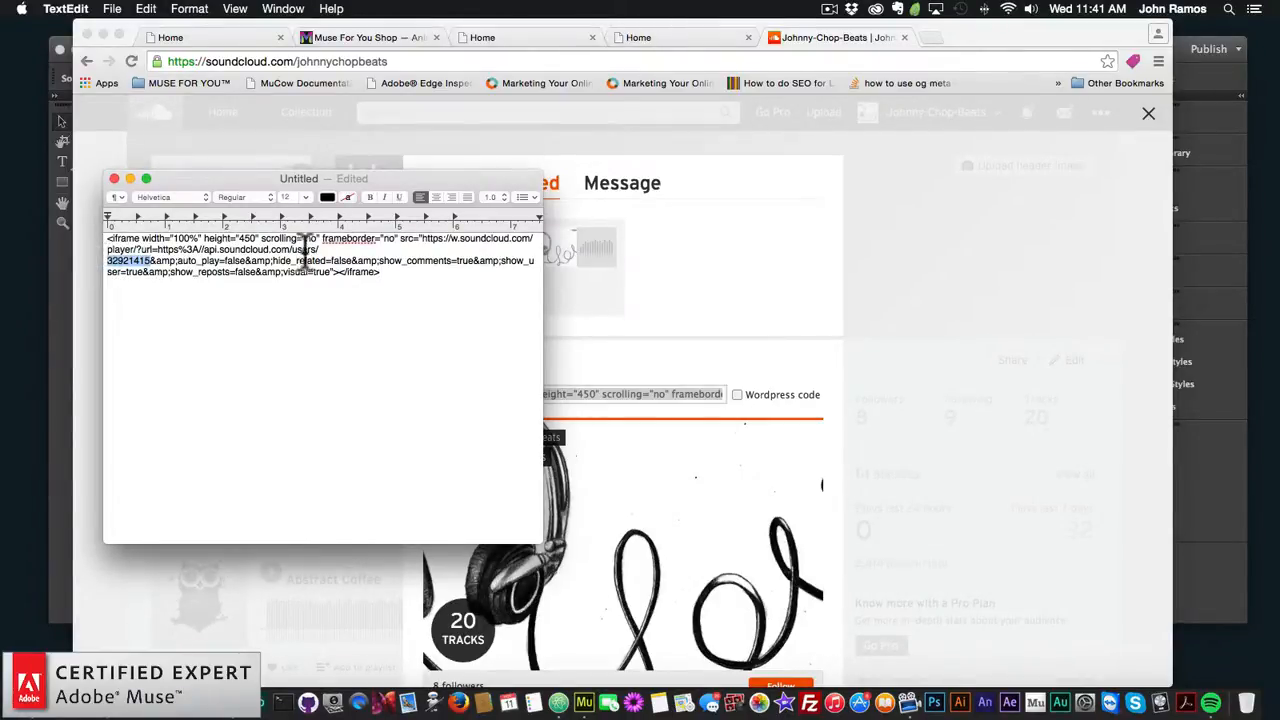
- Copy the user ID from the pasted embed code and enter it as the SoundCloud ID of the player in Muse
left_click(130, 262)
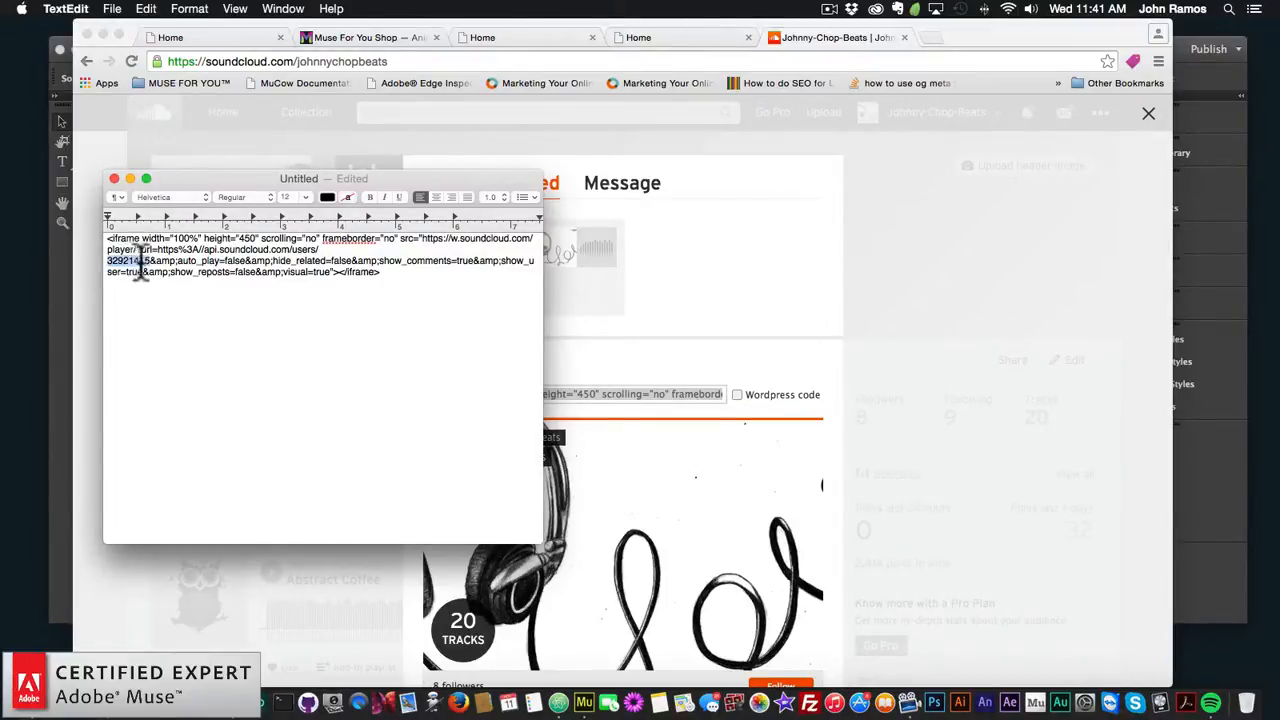
key("super+c")
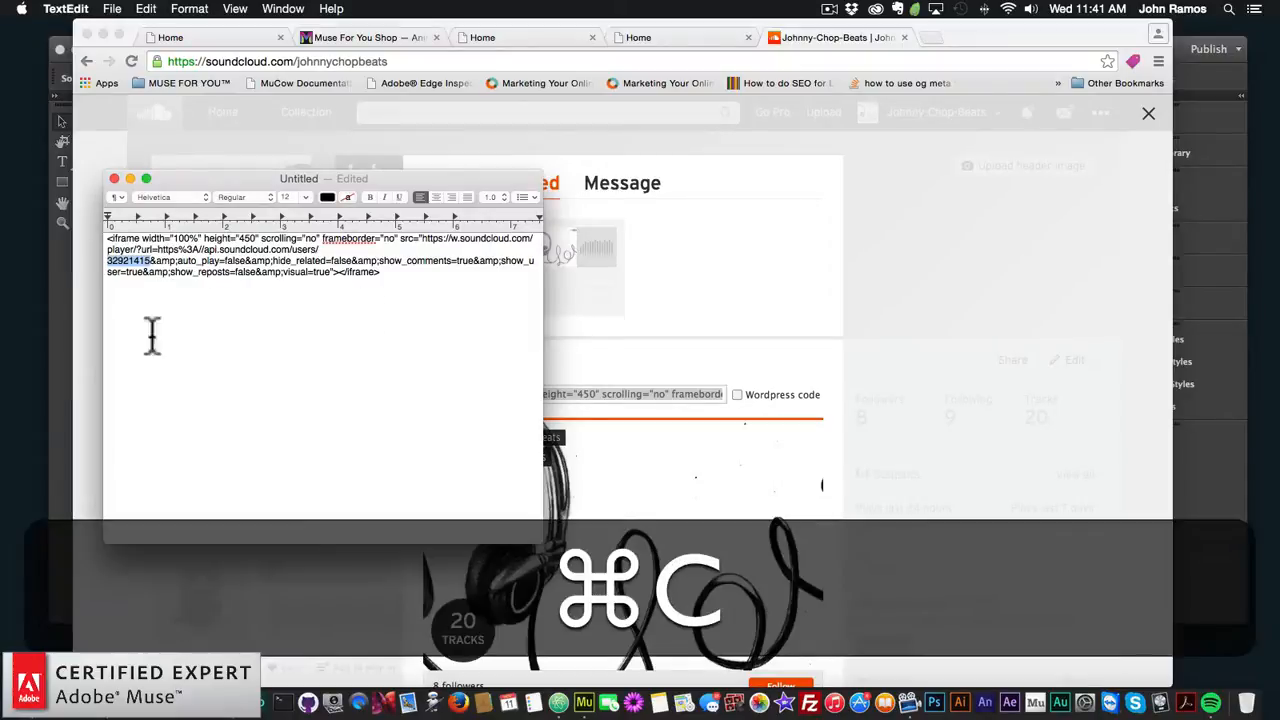
left_click(55, 370)
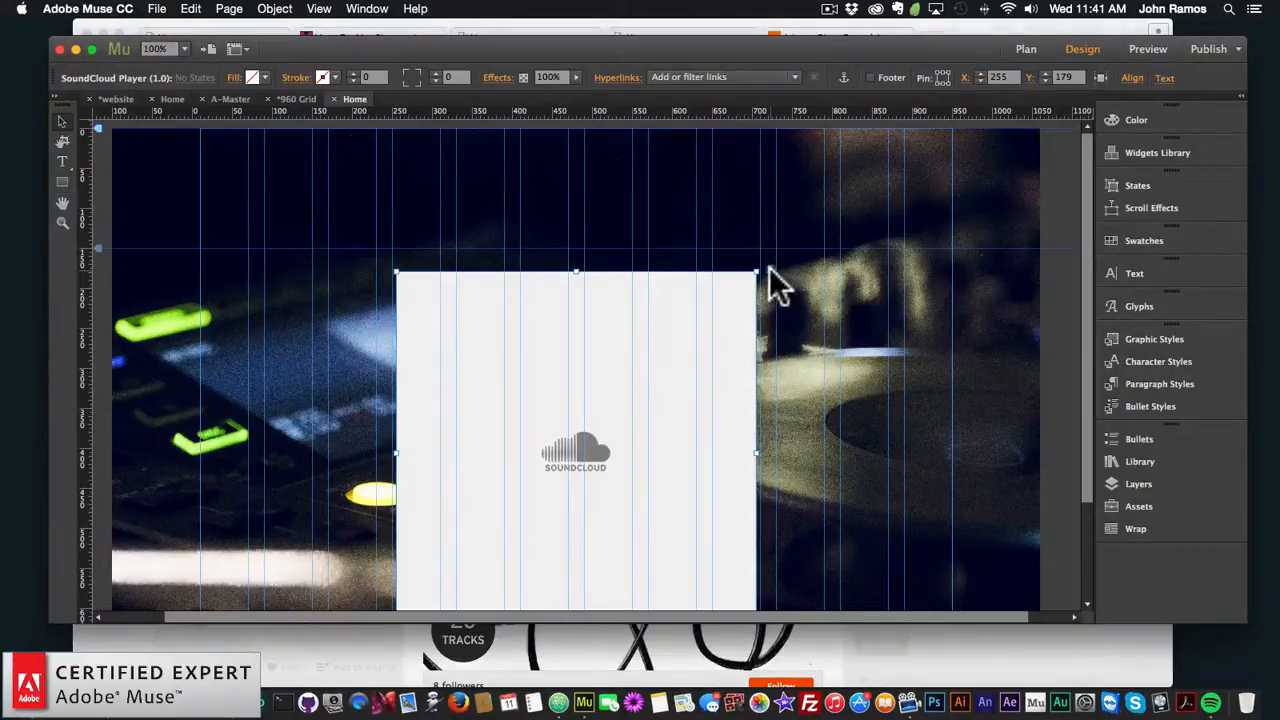
left_click(769, 269)
left_click(964, 314)
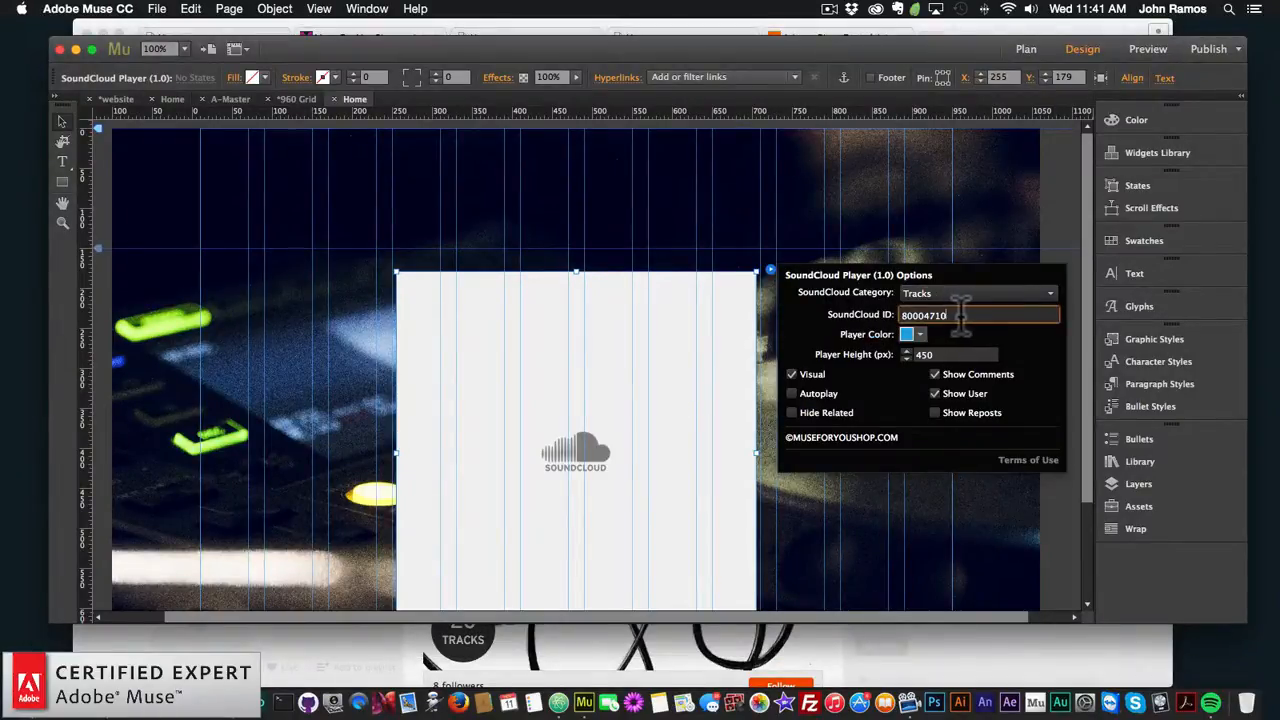
key("super+v")
key("Return")
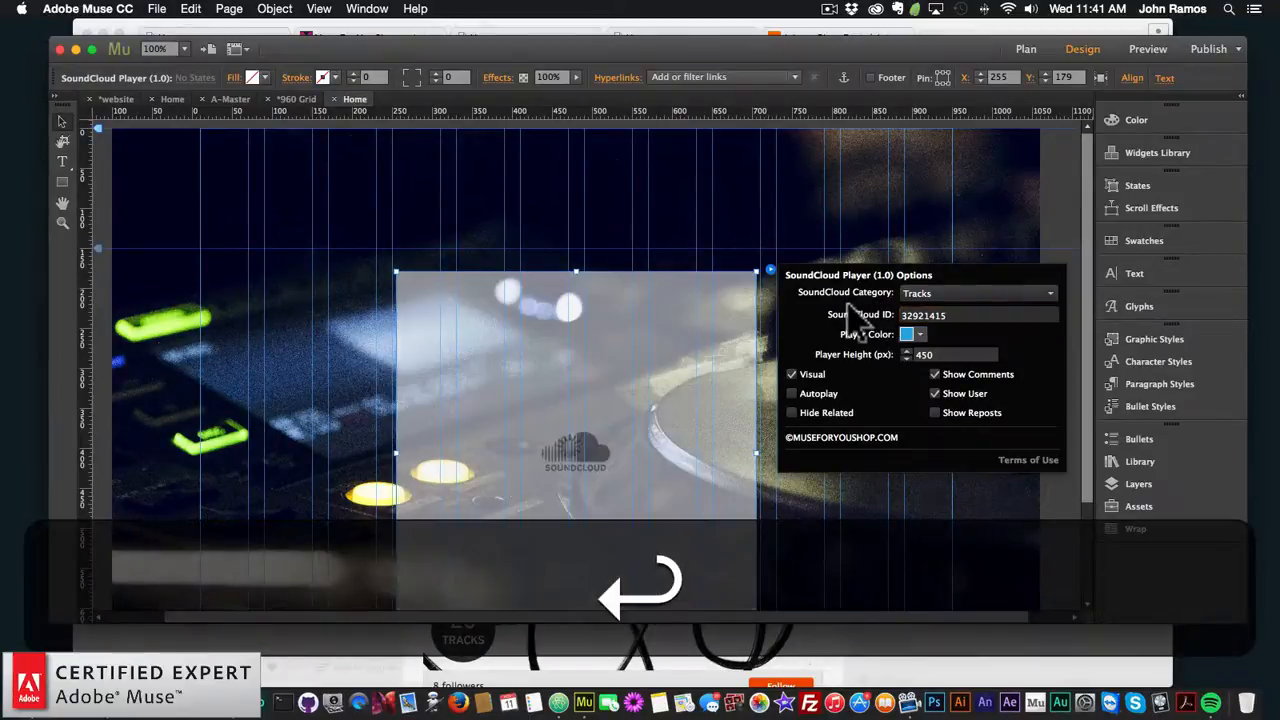
- Preview the page in the browser to check the player with the new SoundCloud ID, and return to Muse
left_click(323, 289)
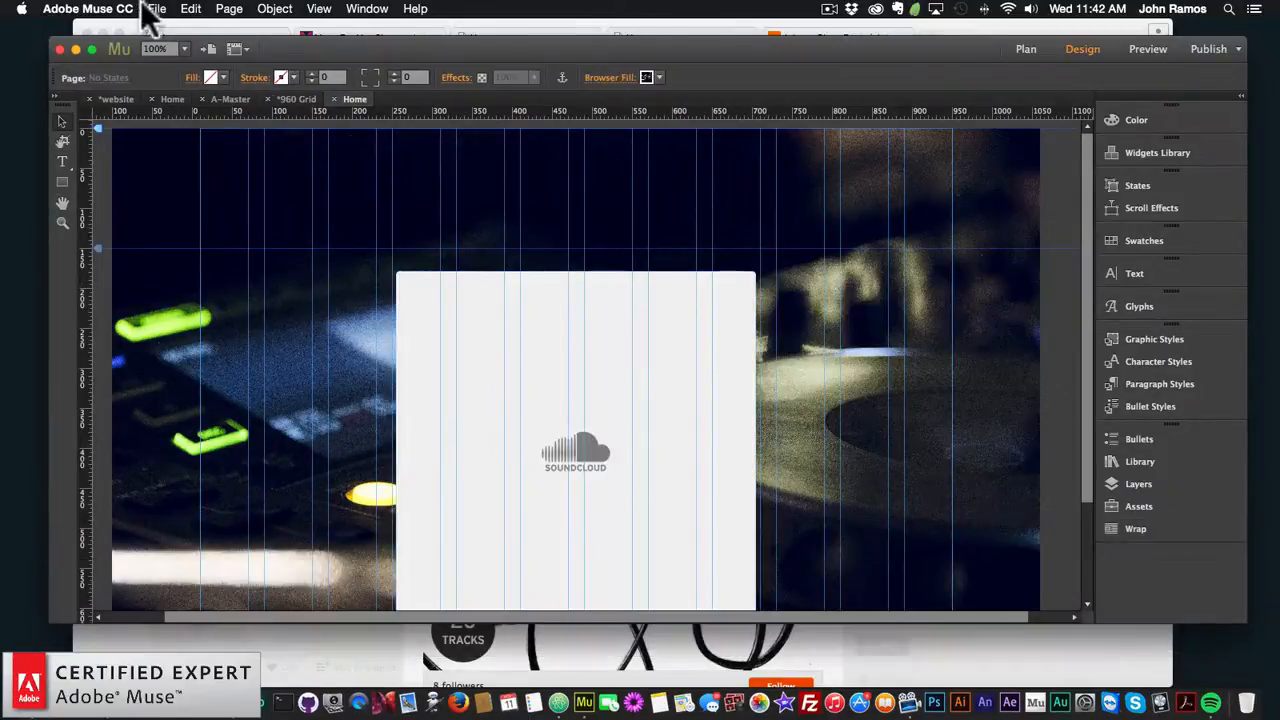
left_click(157, 8)
left_click(191, 263)
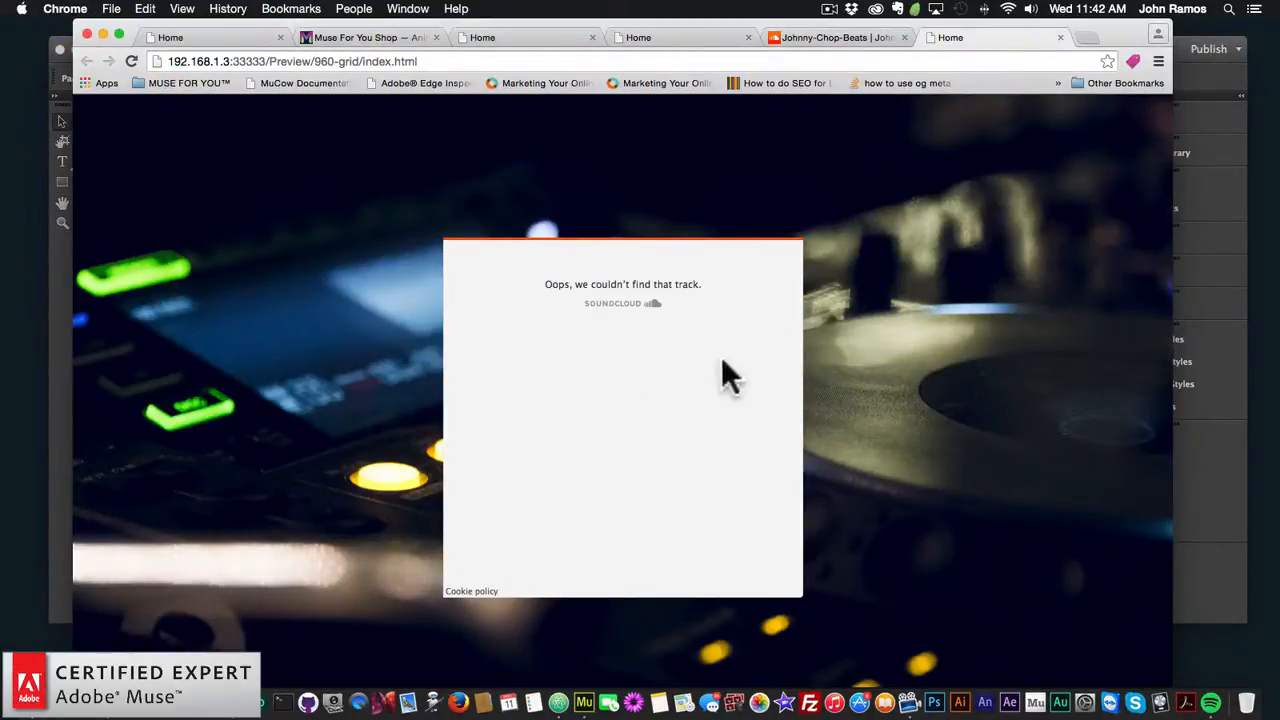
left_click(1224, 582)
- Set the SoundCloud Category of the player to Artist and deselect the player
left_click(770, 269)
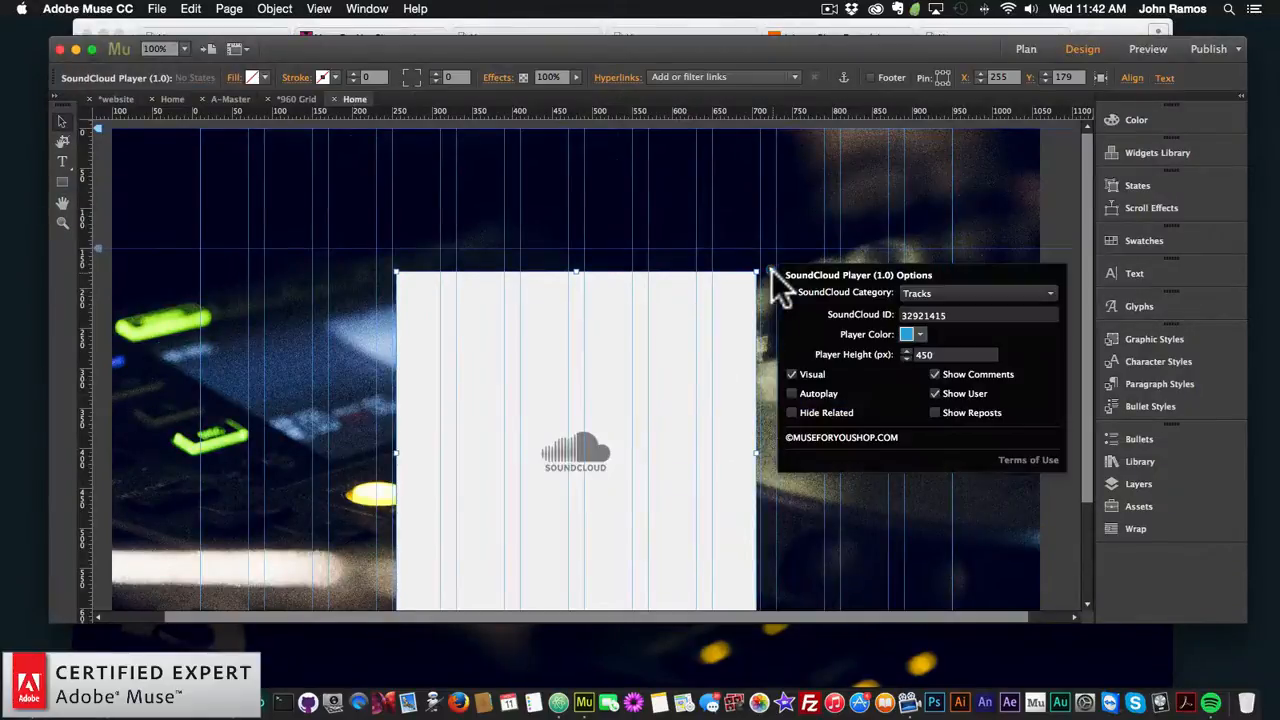
left_click(770, 269)
left_click(930, 292)
left_click(919, 327)
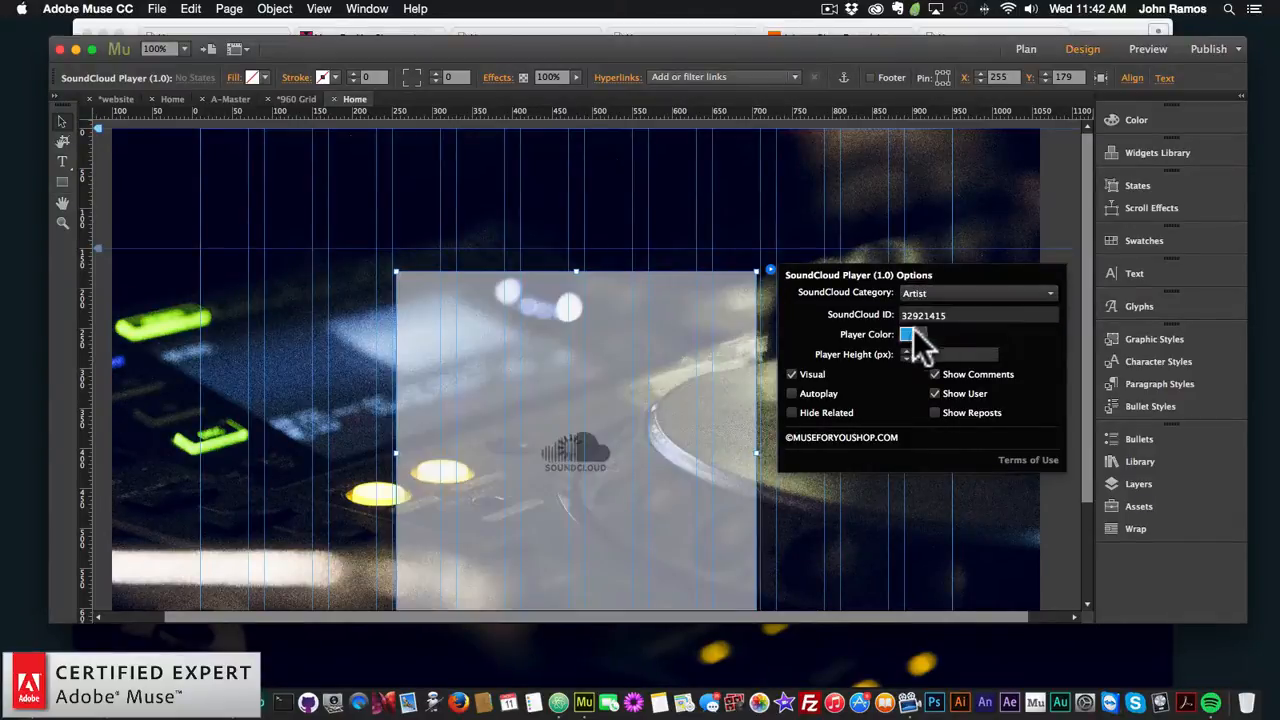
left_click(265, 329)
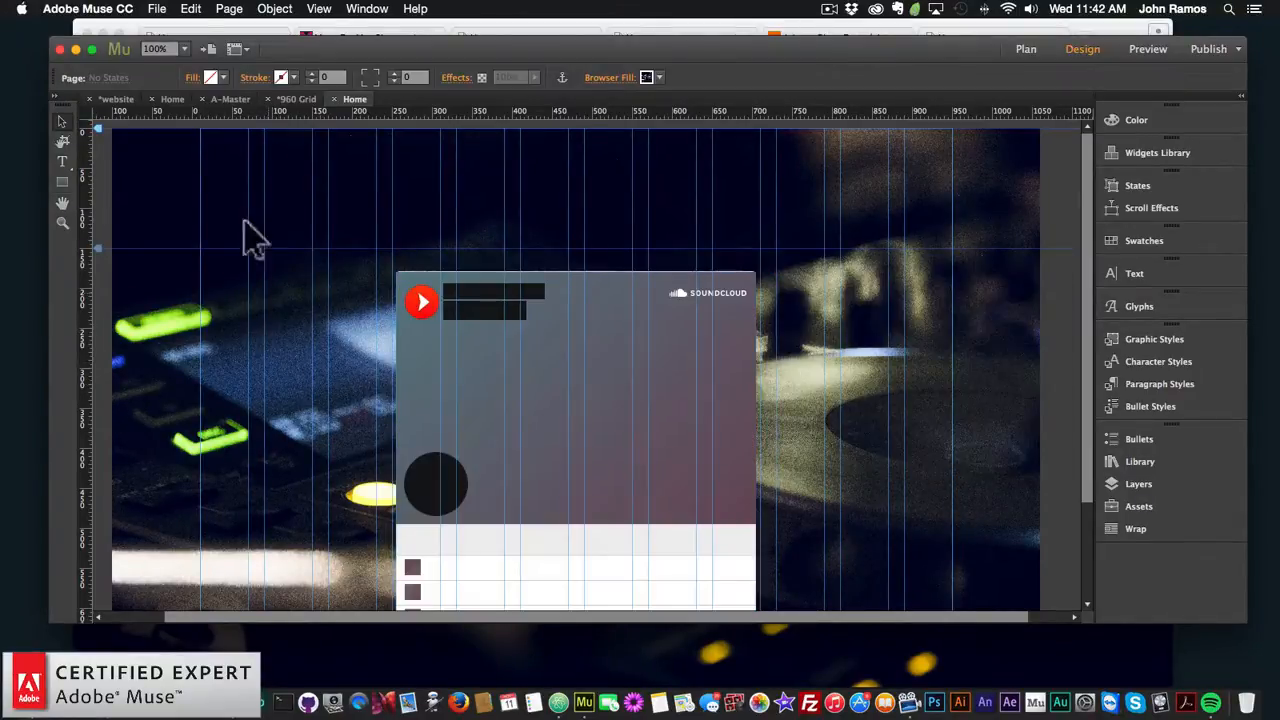
- Preview the page in the browser, start playback of the artist's latest tracks and lower the system volume
left_click(160, 9)
left_click(202, 264)
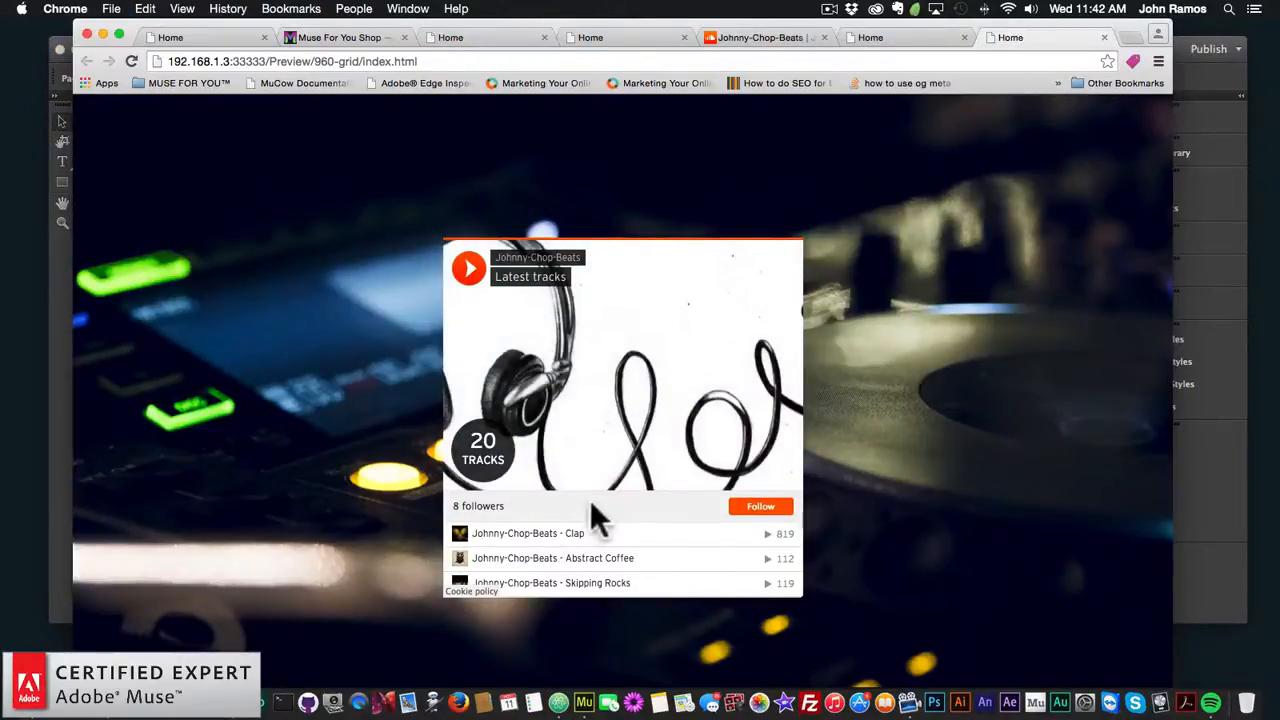
left_click(466, 270)
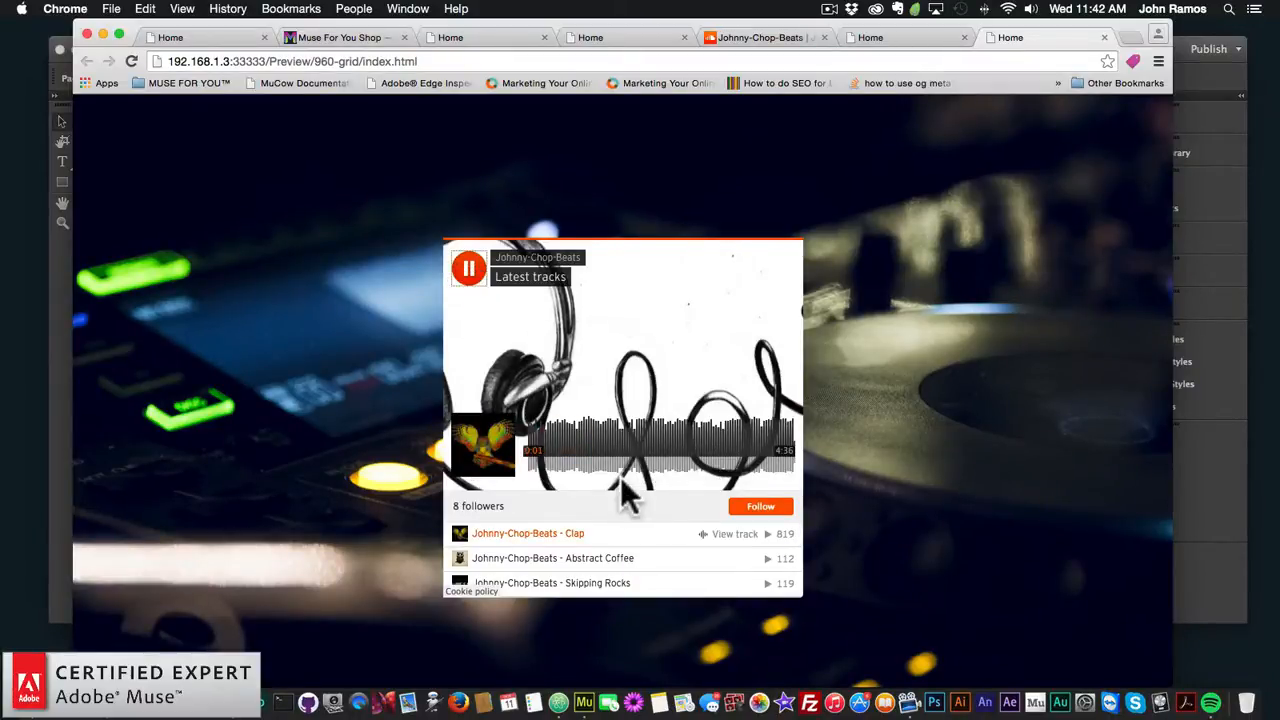
key("XF86AudioRaiseVolume")
key("XF86AudioLowerVolume")
key("XF86AudioLowerVolume")
key("XF86AudioLowerVolume")
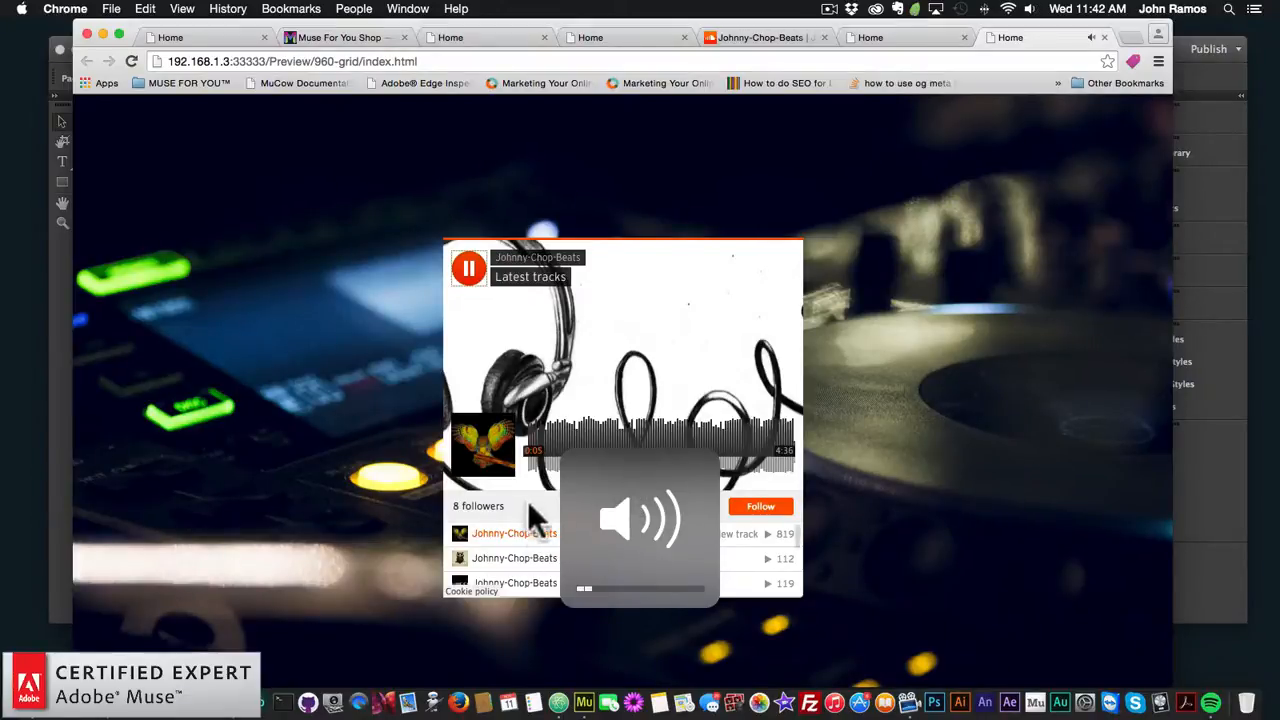
- Test the previewed player by playing Abstract Coffee and Goldfish and browsing the track list, and close the overlay shown on pausing
left_click(566, 560)
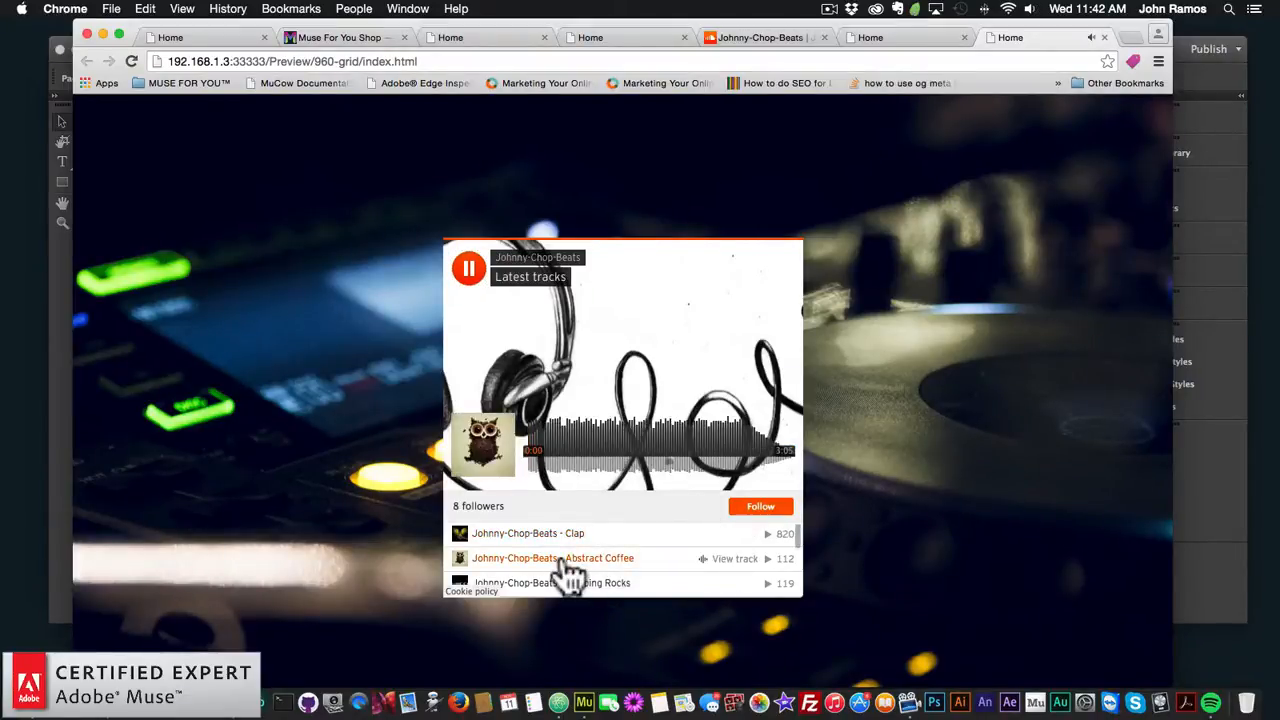
scroll(600, 578, "down", 5)
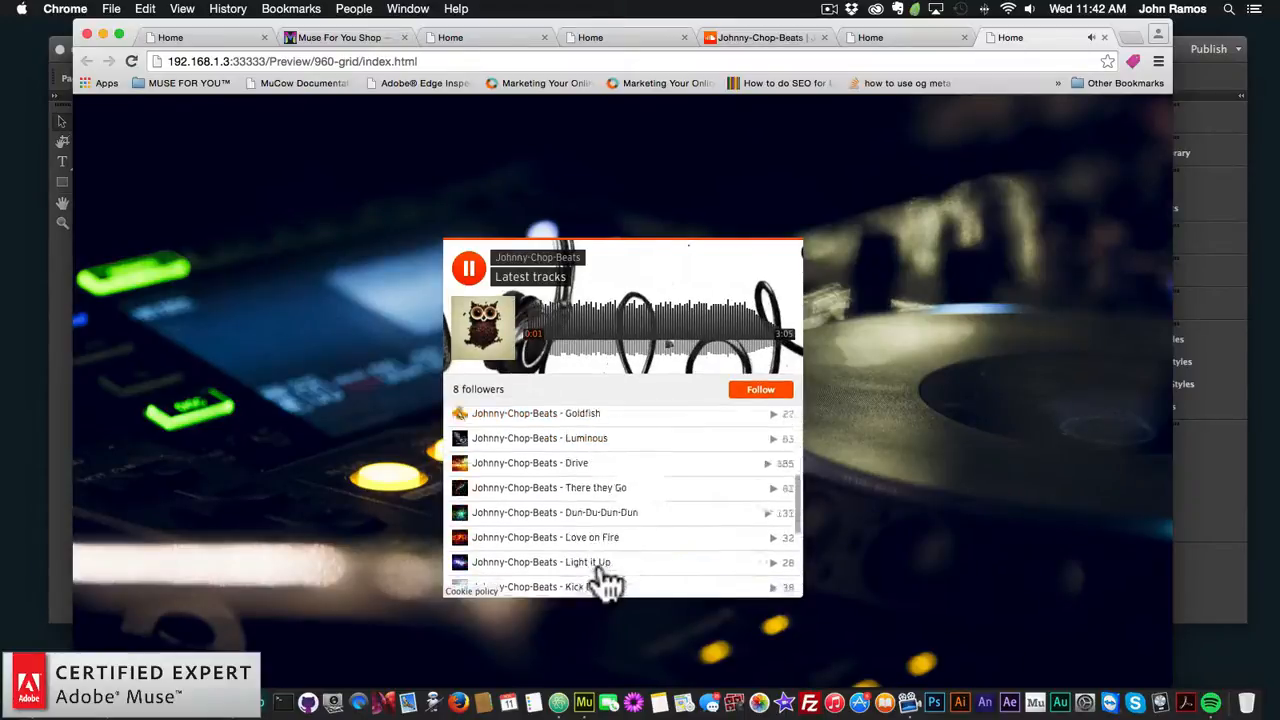
scroll(603, 580, "down", 8)
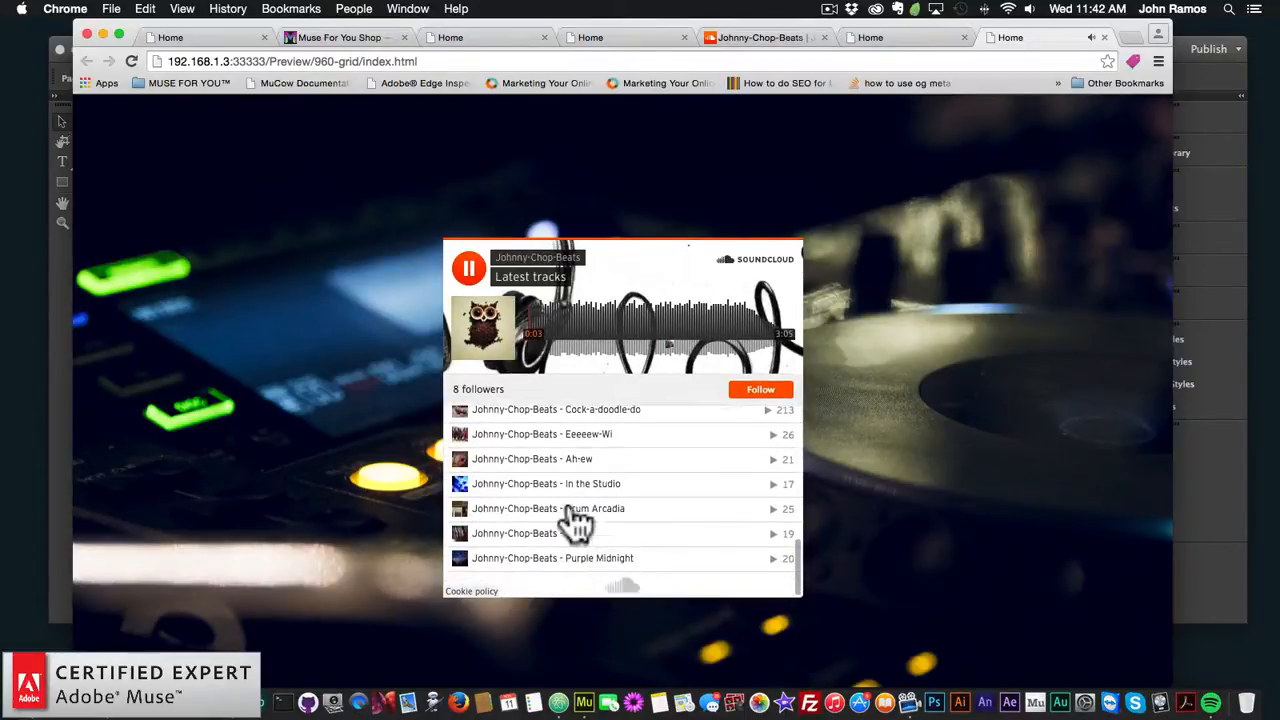
scroll(575, 525, "up", 10)
left_click(572, 492)
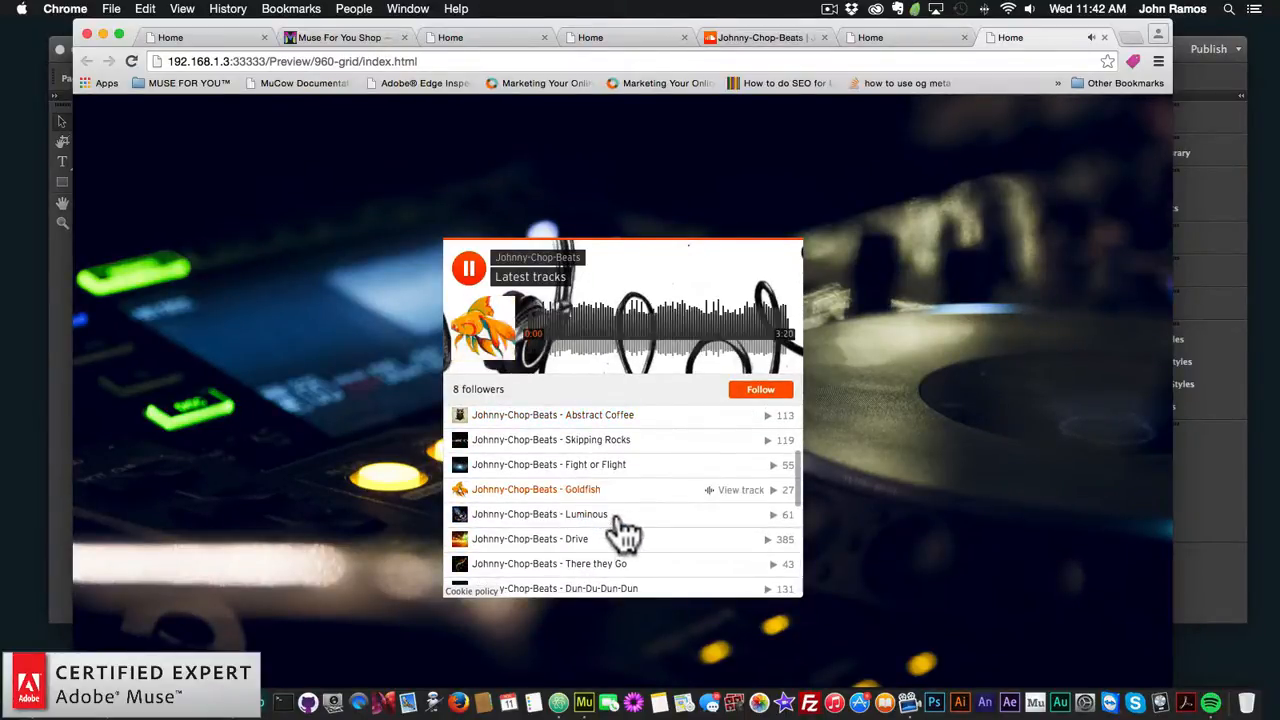
scroll(571, 491, "up", 2)
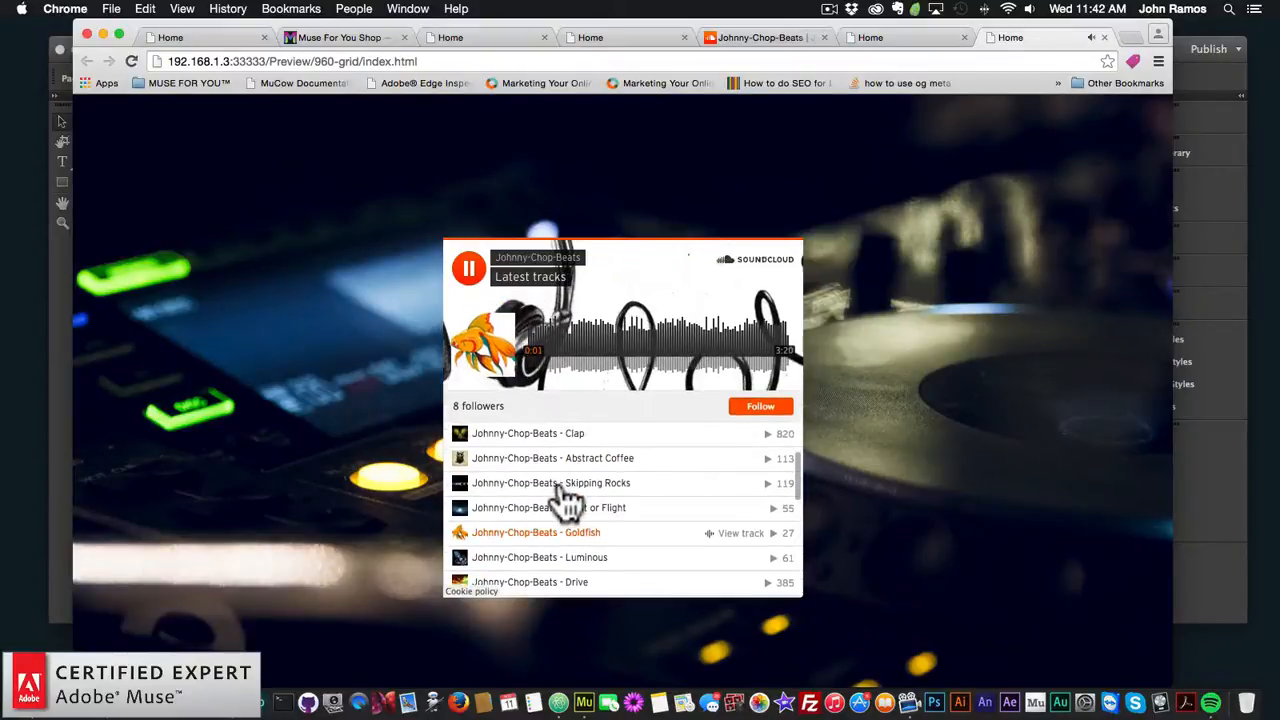
left_click(496, 462)
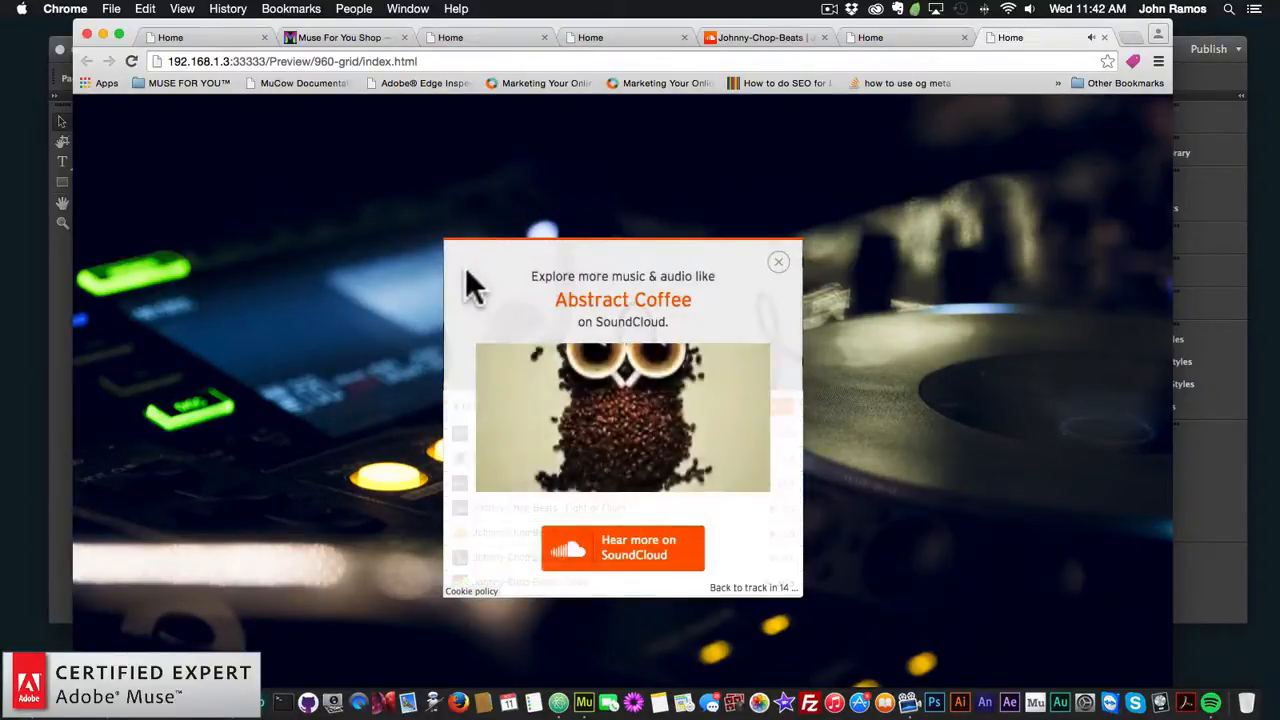
left_click(779, 268)
left_click(1223, 560)
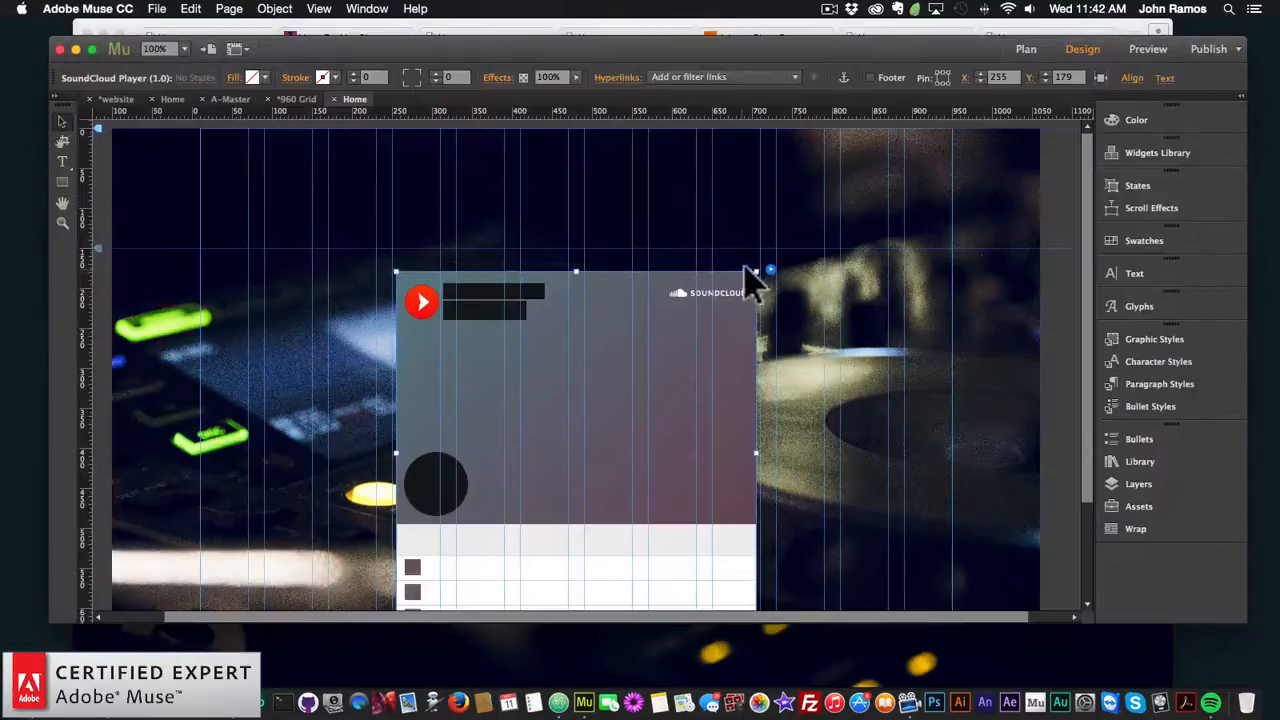
left_click(769, 269)
left_click(769, 269)
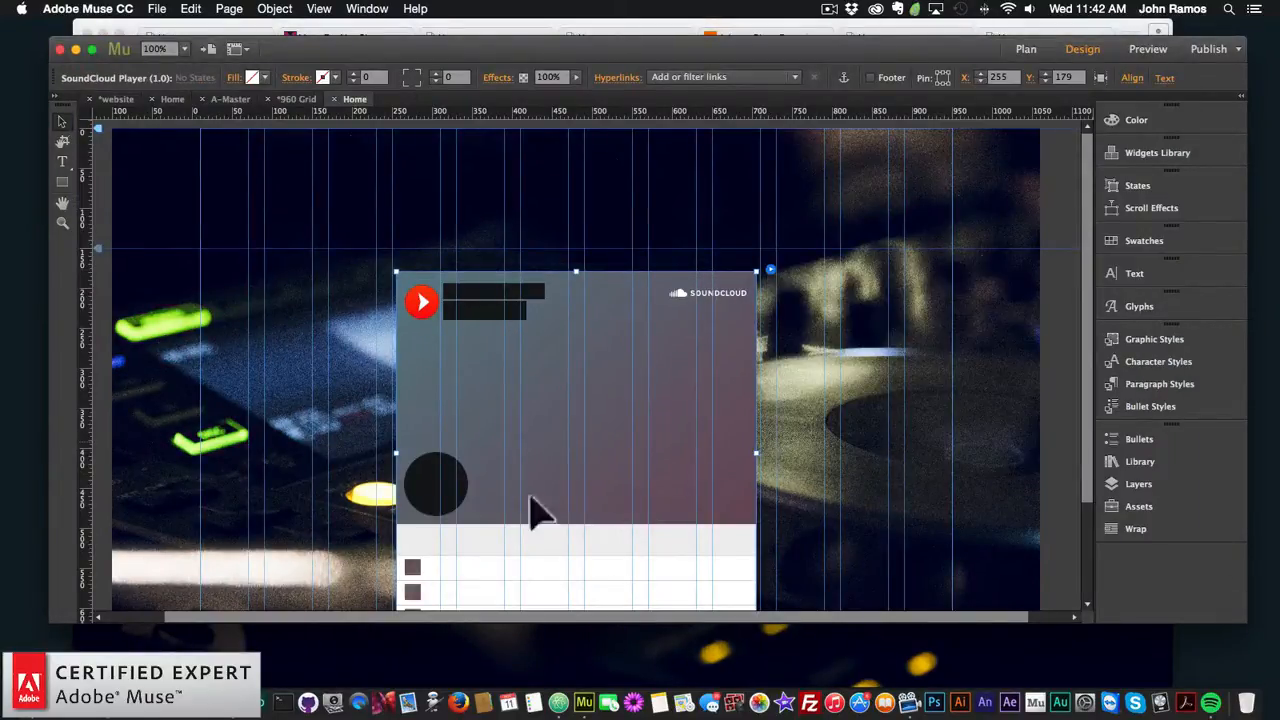
- Switch to Google Chrome, close the profile's embed dialog and open the SoundCloud page of the track Clap
left_click(116, 662)
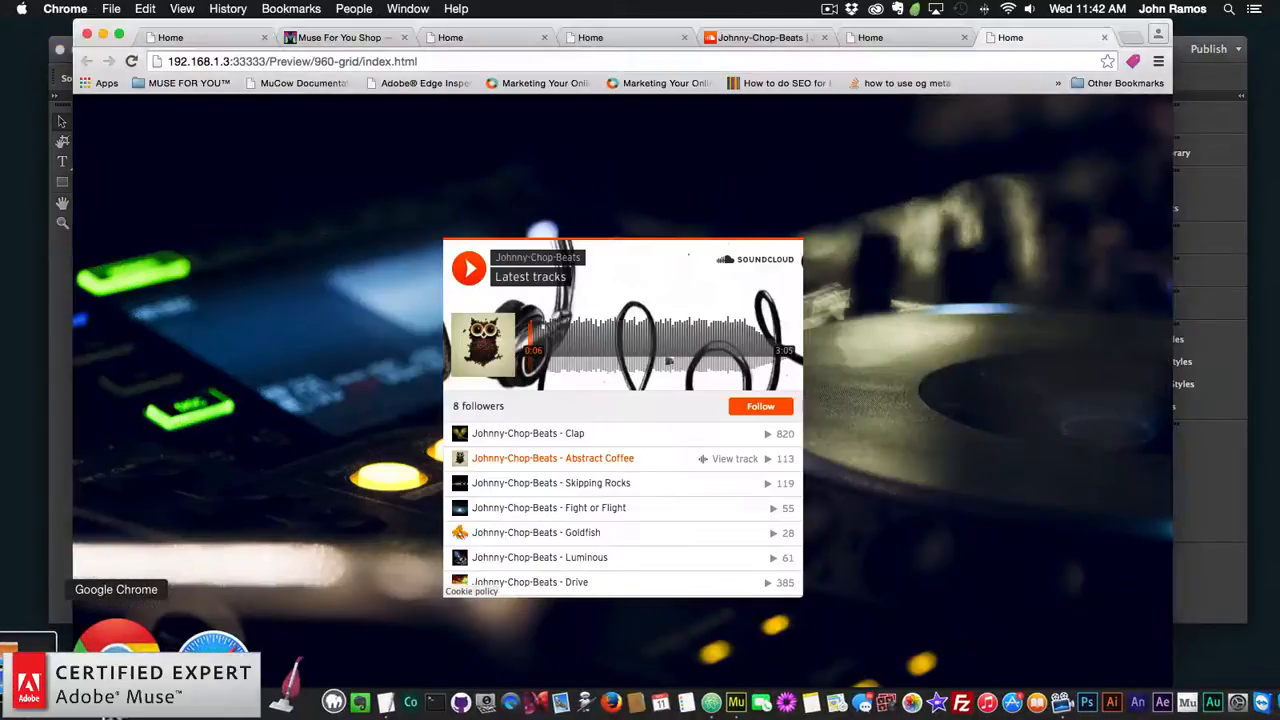
left_click(736, 37)
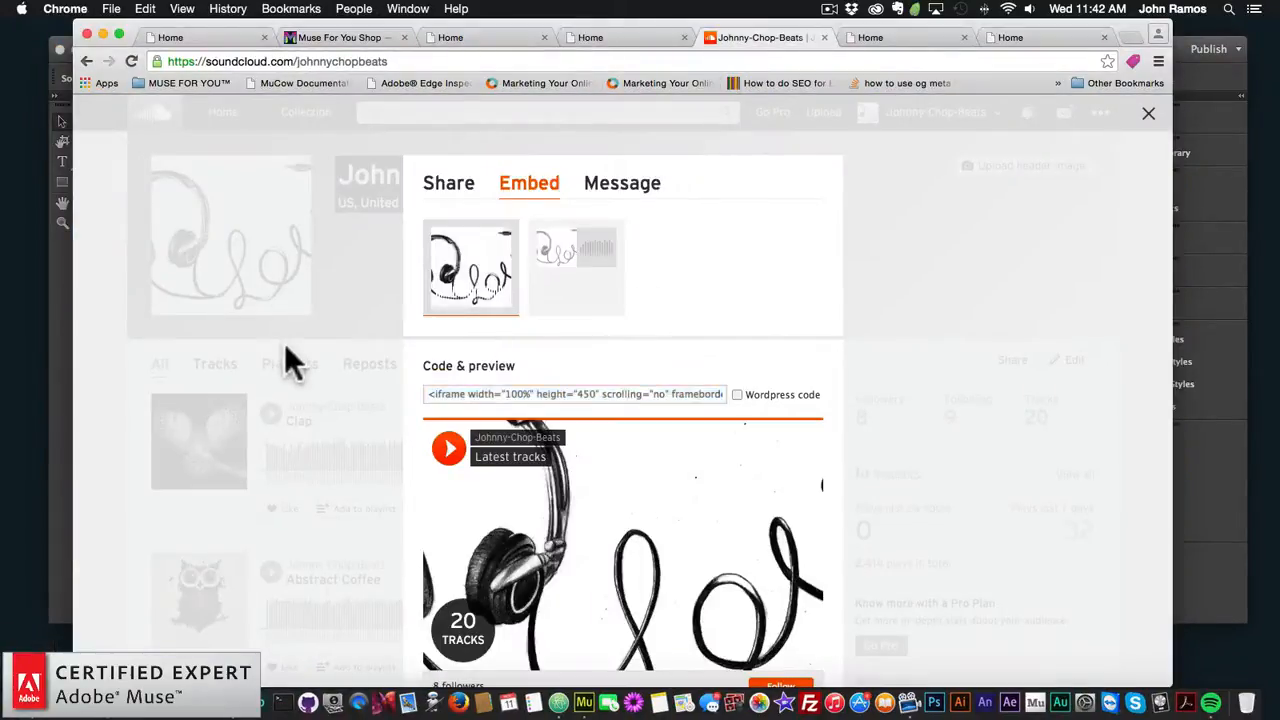
left_click(285, 347)
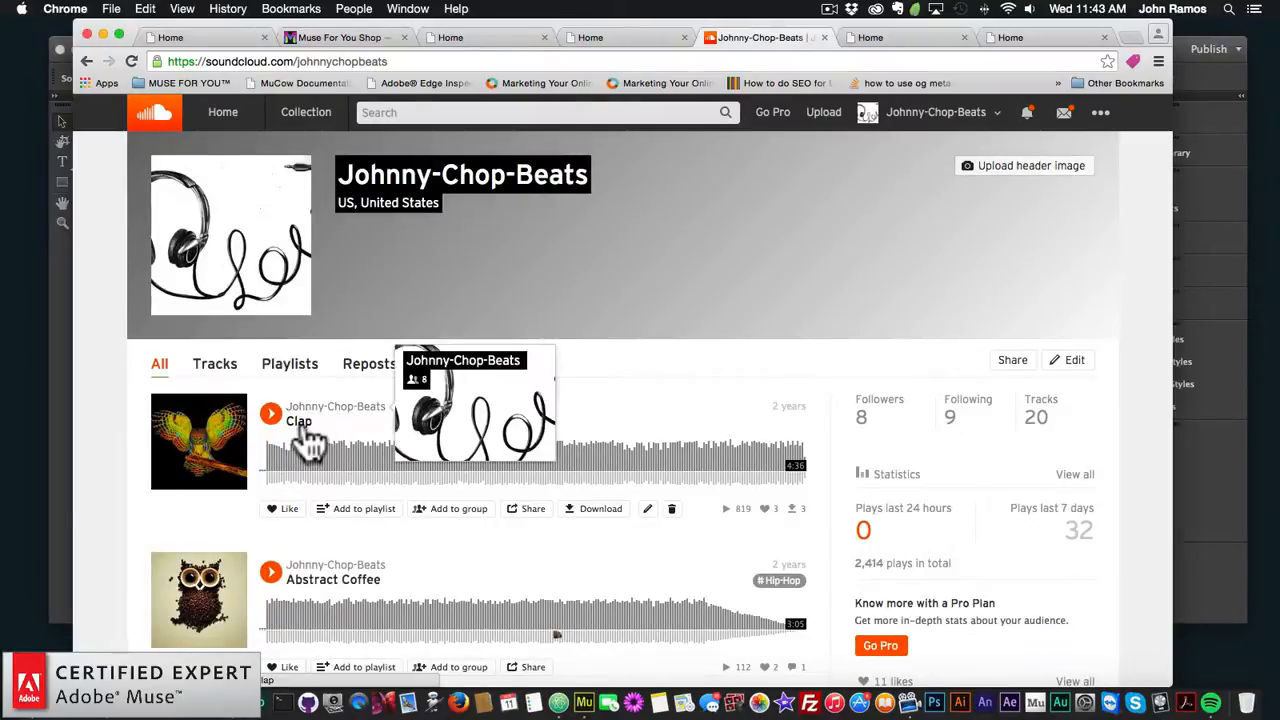
left_click(300, 423)
scroll(427, 440, "down", 2)
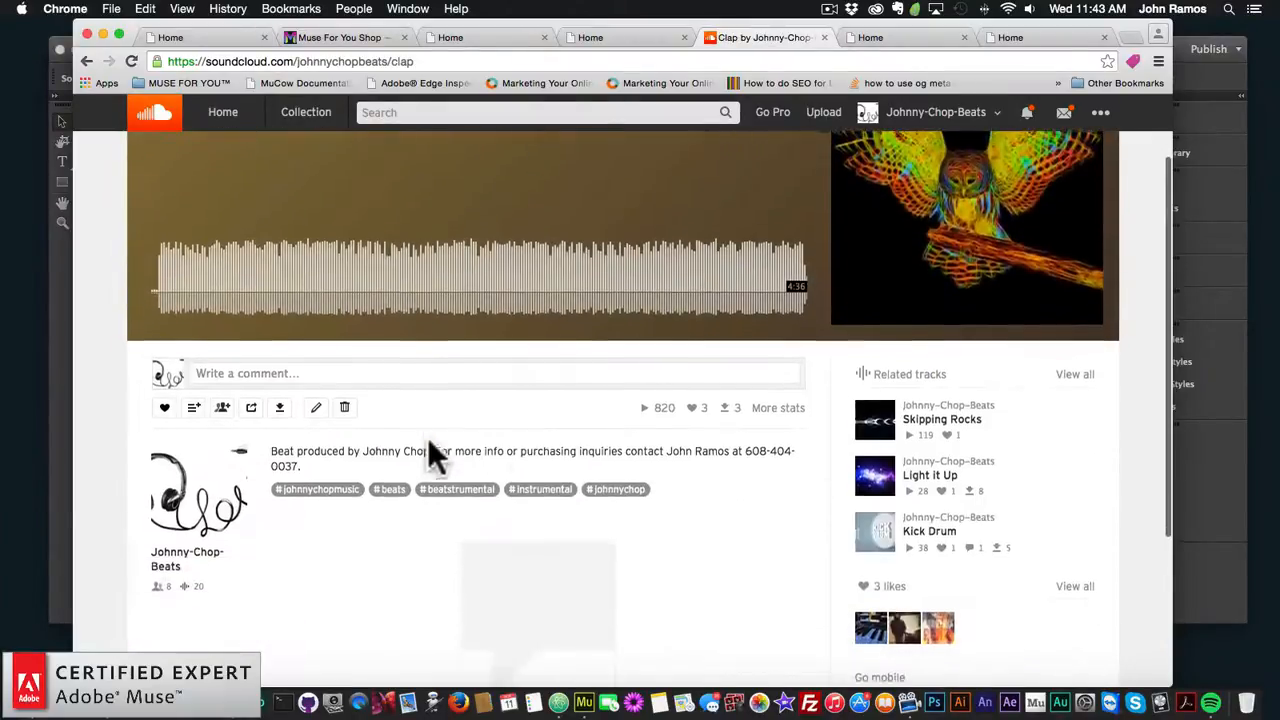
scroll(740, 413, "up", 2)
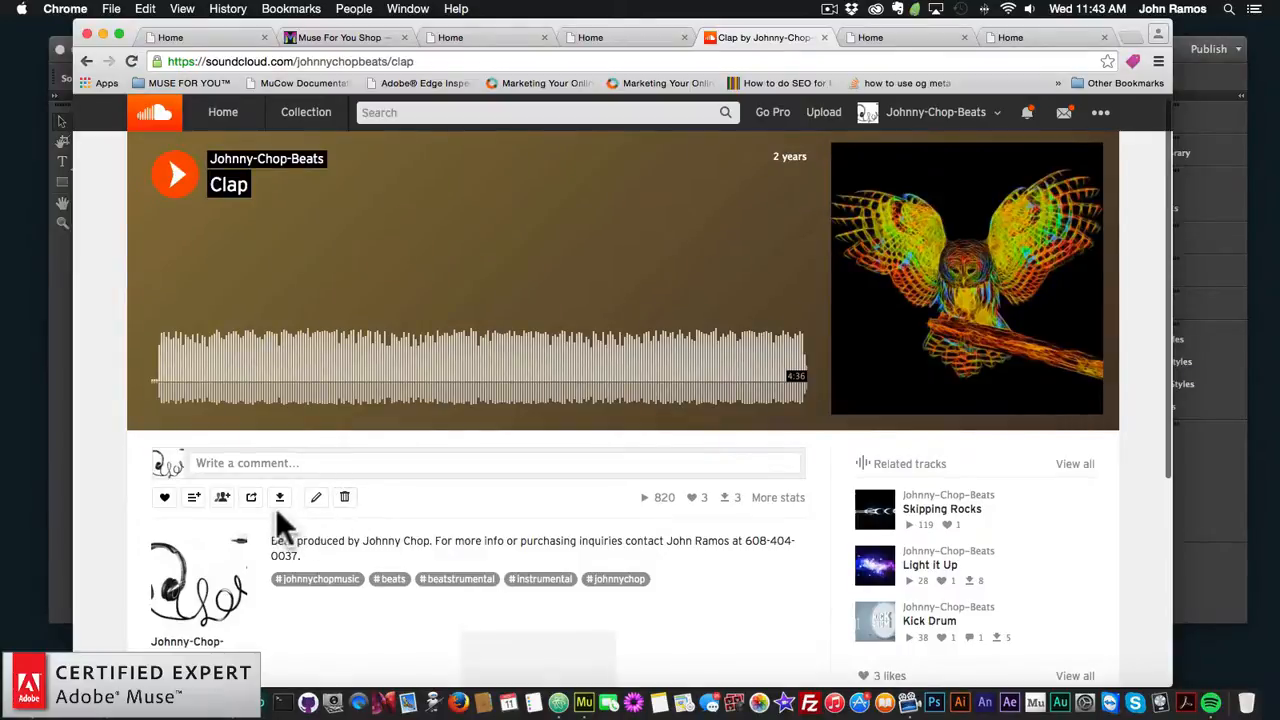
scroll(270, 515, "down", 1)
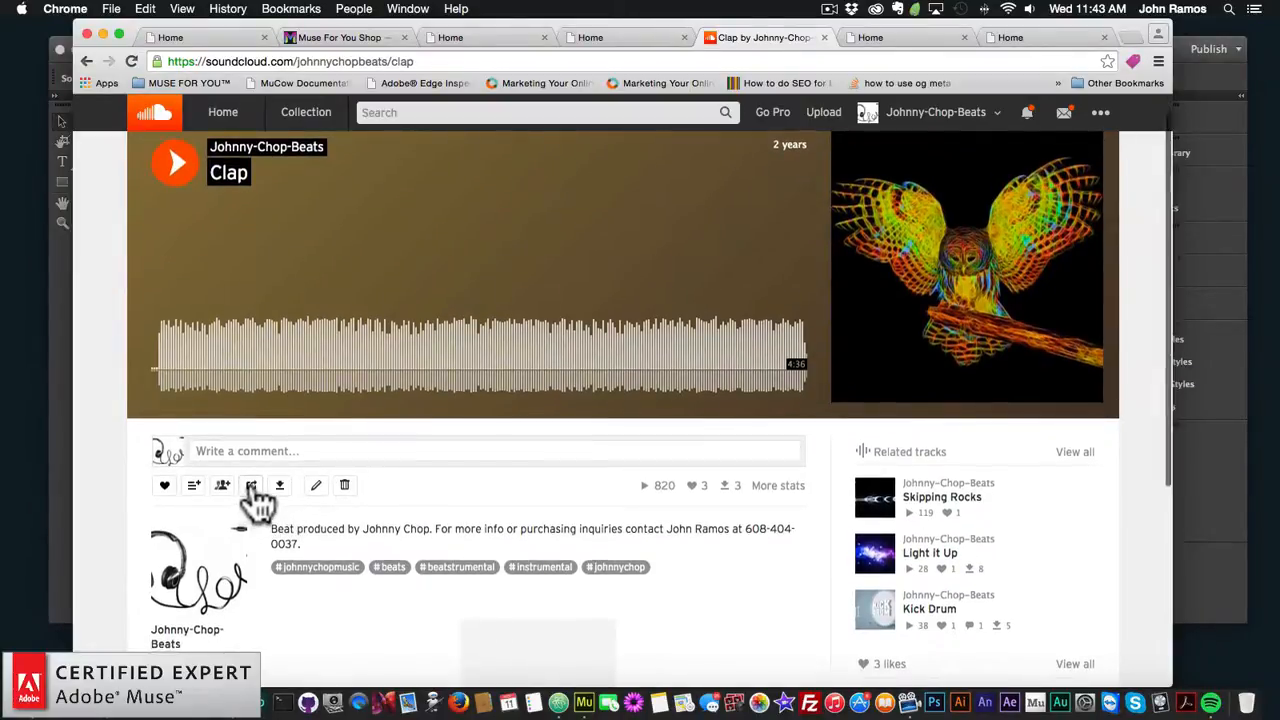
- Show the embed options for the track Clap and copy its embed code
left_click(251, 487)
left_click(526, 185)
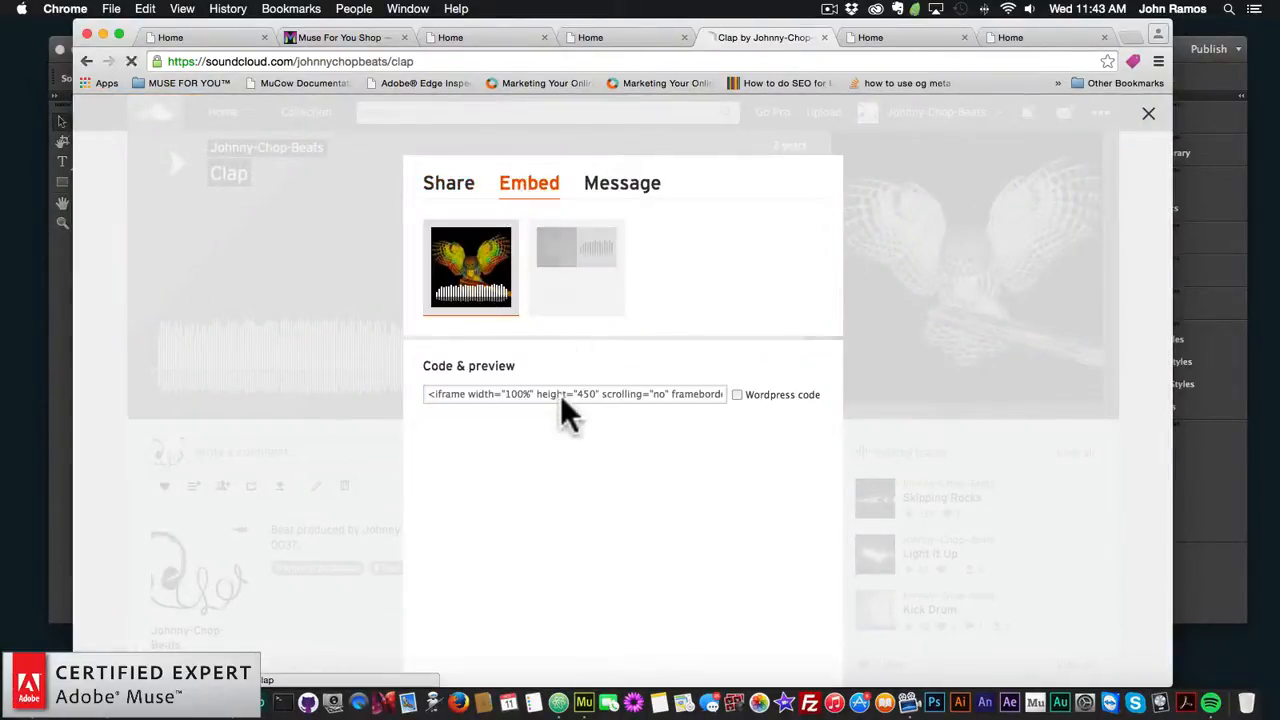
left_click(560, 395)
key("super+c")
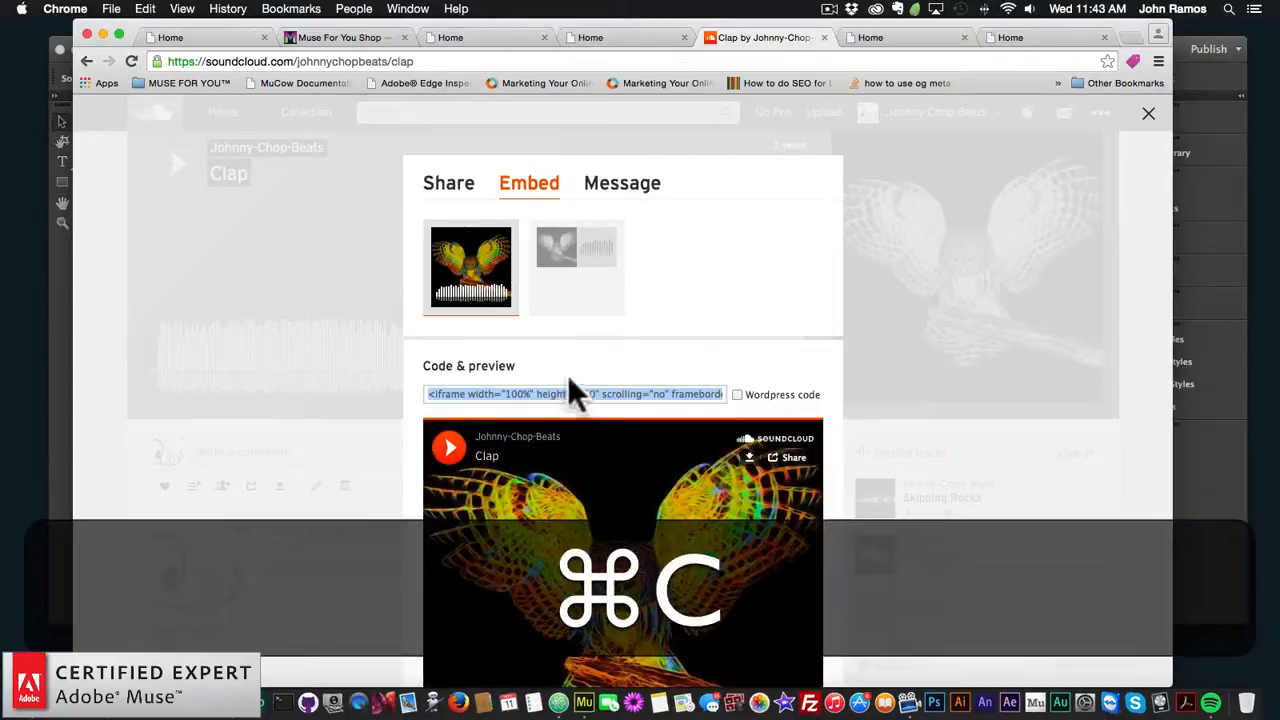
left_click(455, 188)
left_click(526, 185)
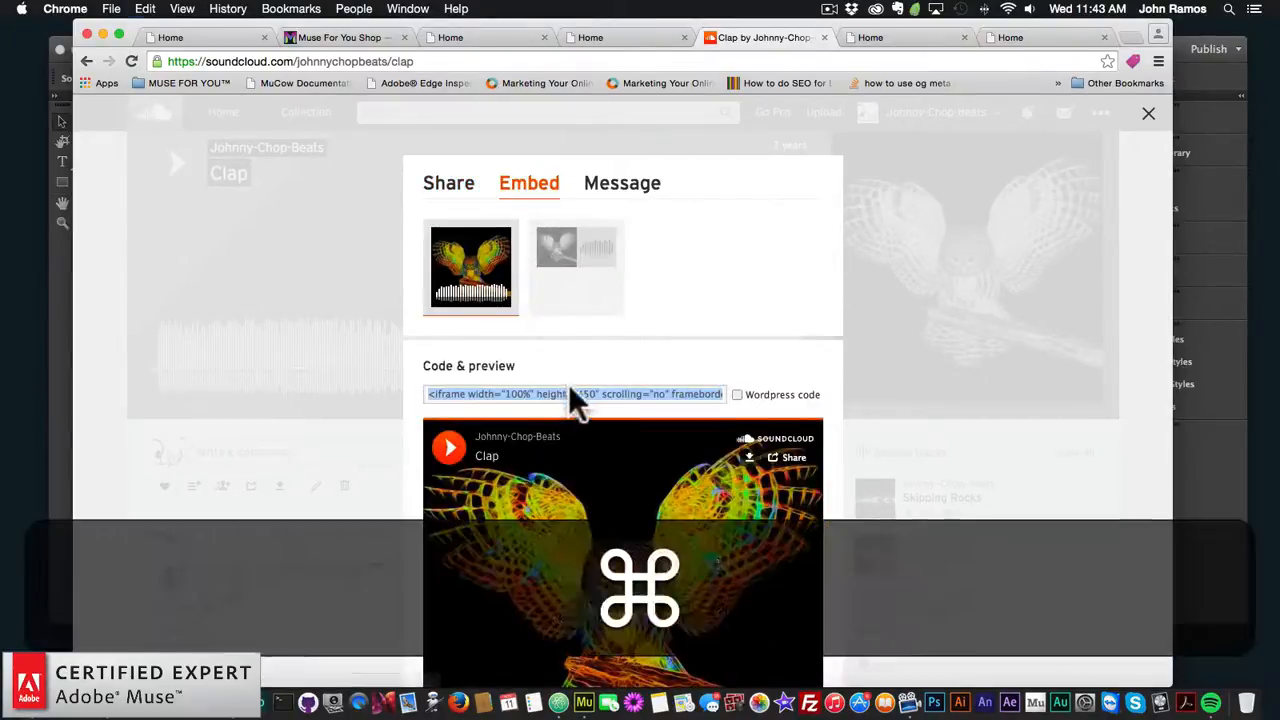
key("super+c")
- Switch to TextEdit, paste the track's embed code below the profile's code after a blank line, and highlight part of its track ID
left_click(245, 640)
key("super+v")
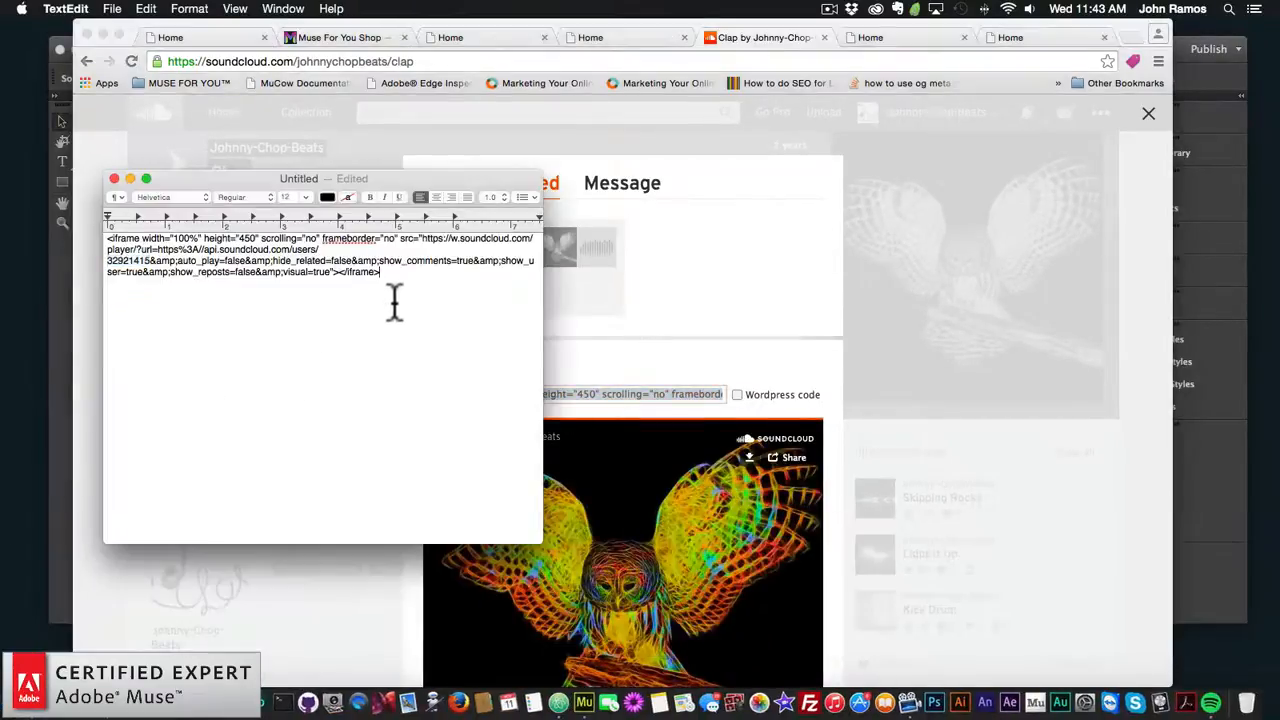
key("super+Return")
key("super+v")
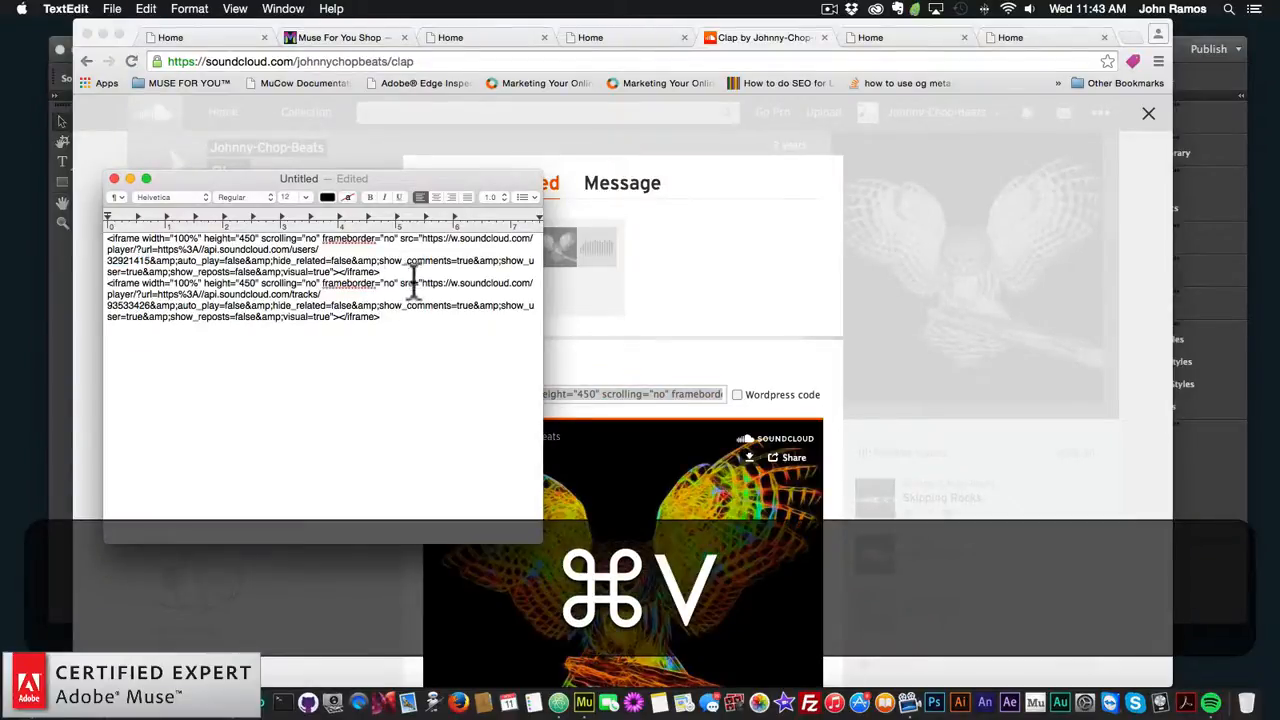
key("Return")
key("Return")
double_click(133, 328)
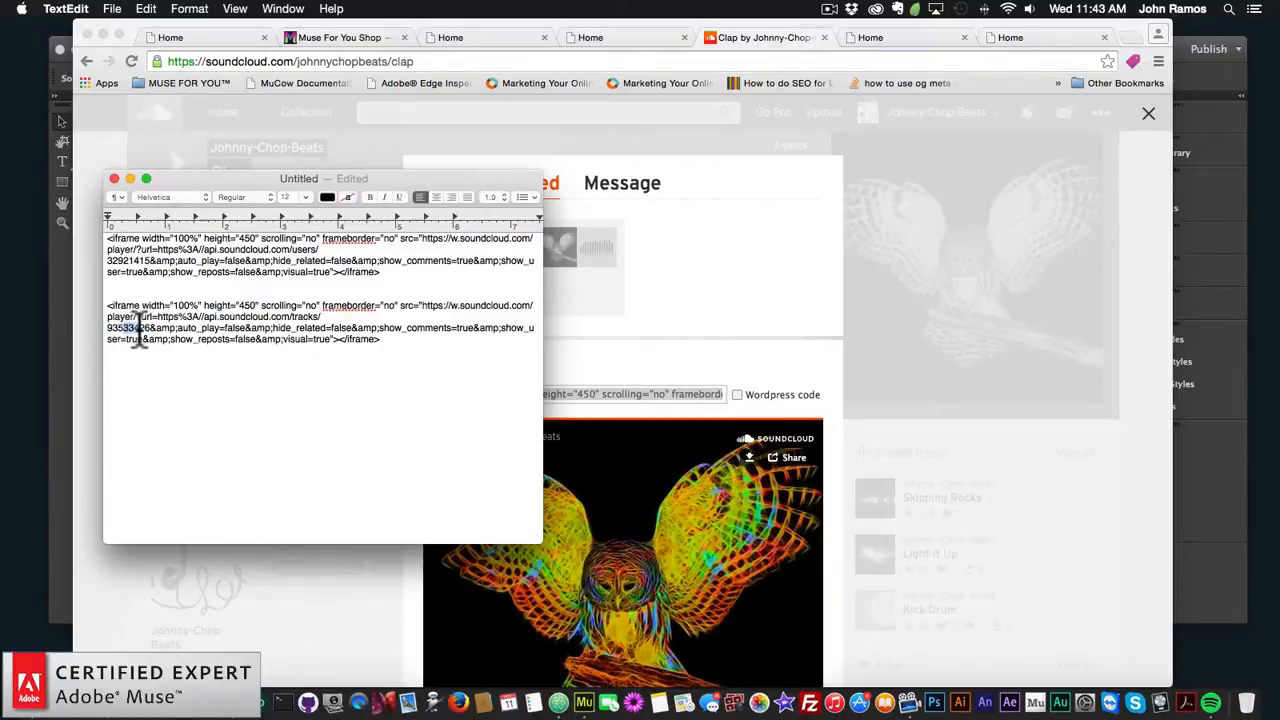
- Return to Muse and review the player's SoundCloud Category choices Tracks, Artist and Playlist, keeping Artist selected
left_click(51, 446)
left_click(770, 271)
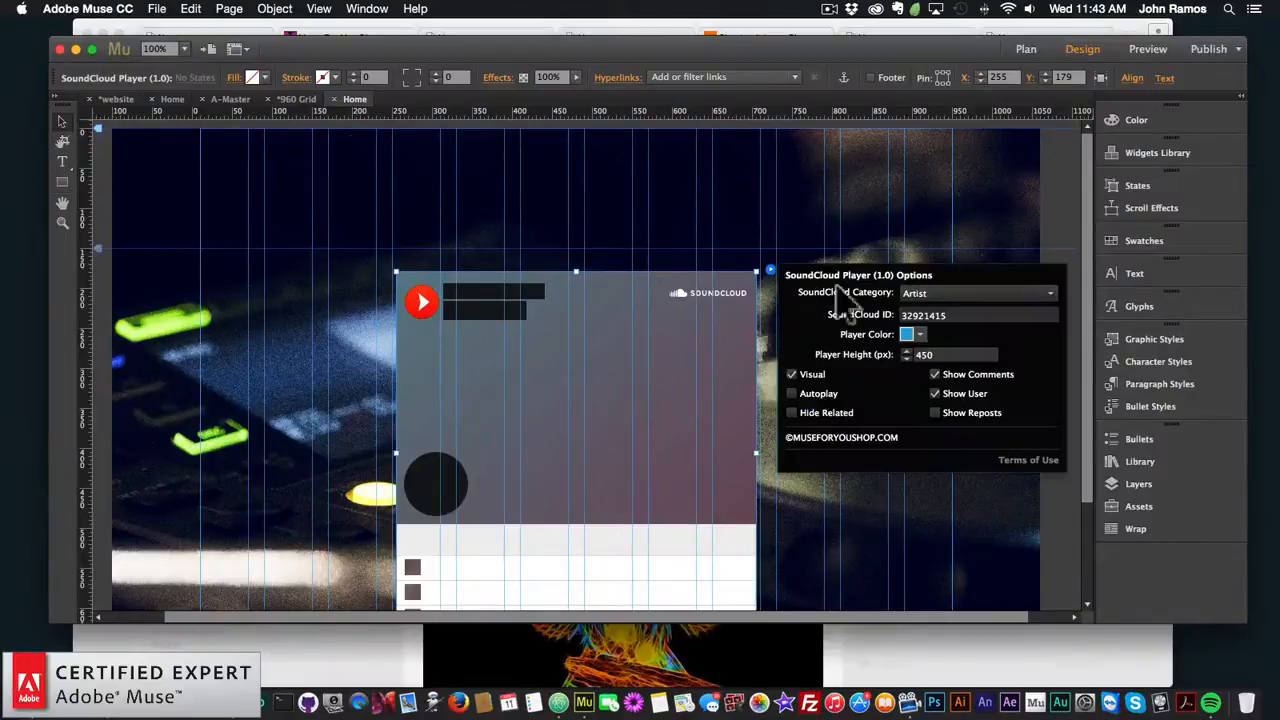
left_click(938, 293)
left_click(938, 293)
left_click(938, 293)
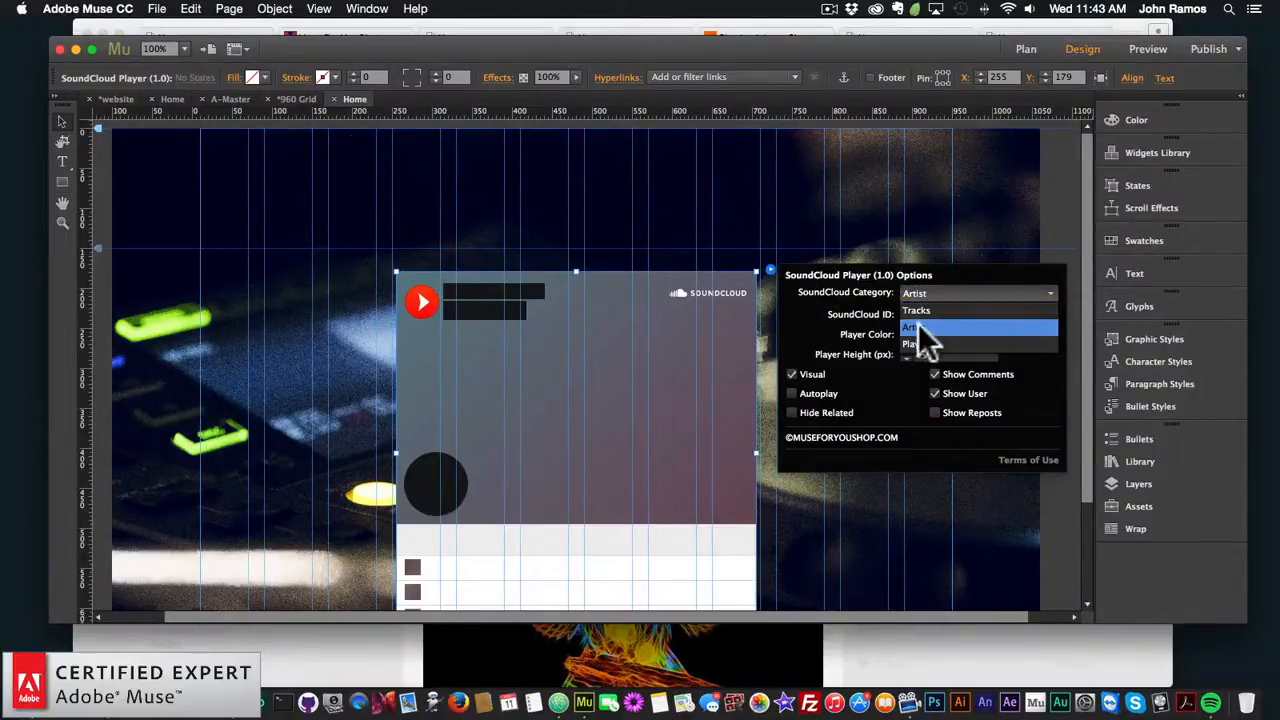
left_click(922, 327)
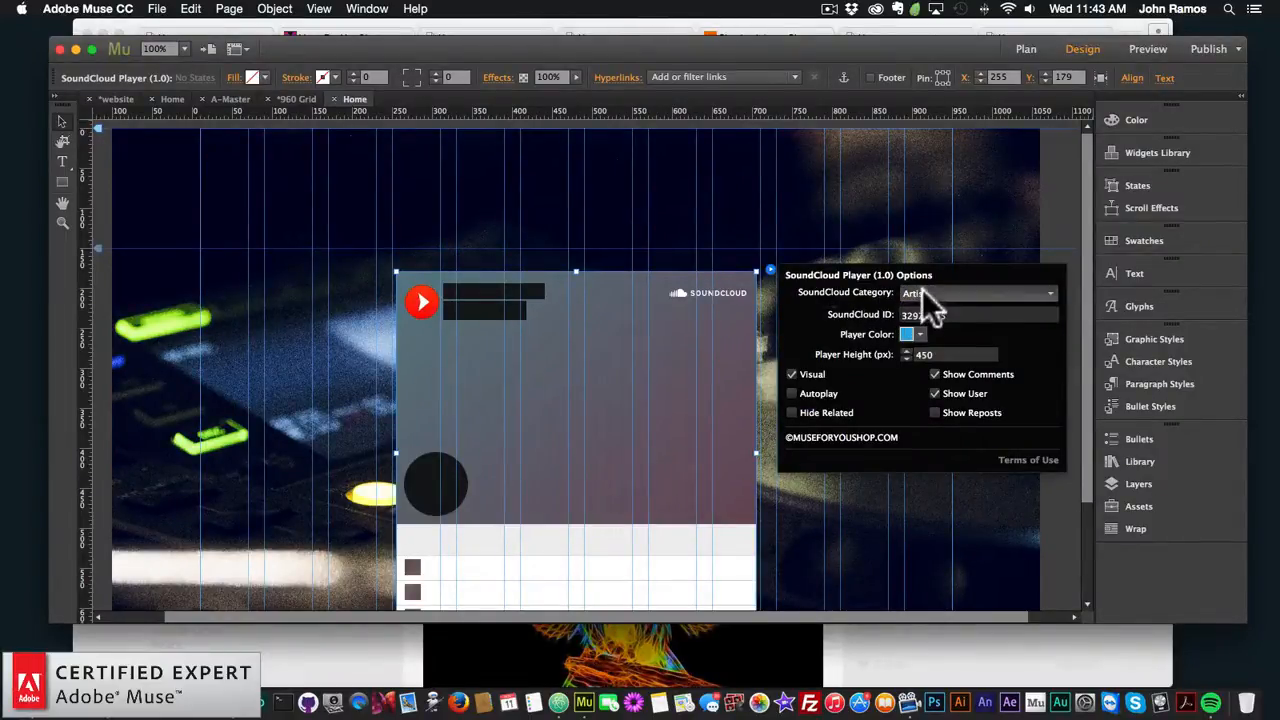
left_click(920, 293)
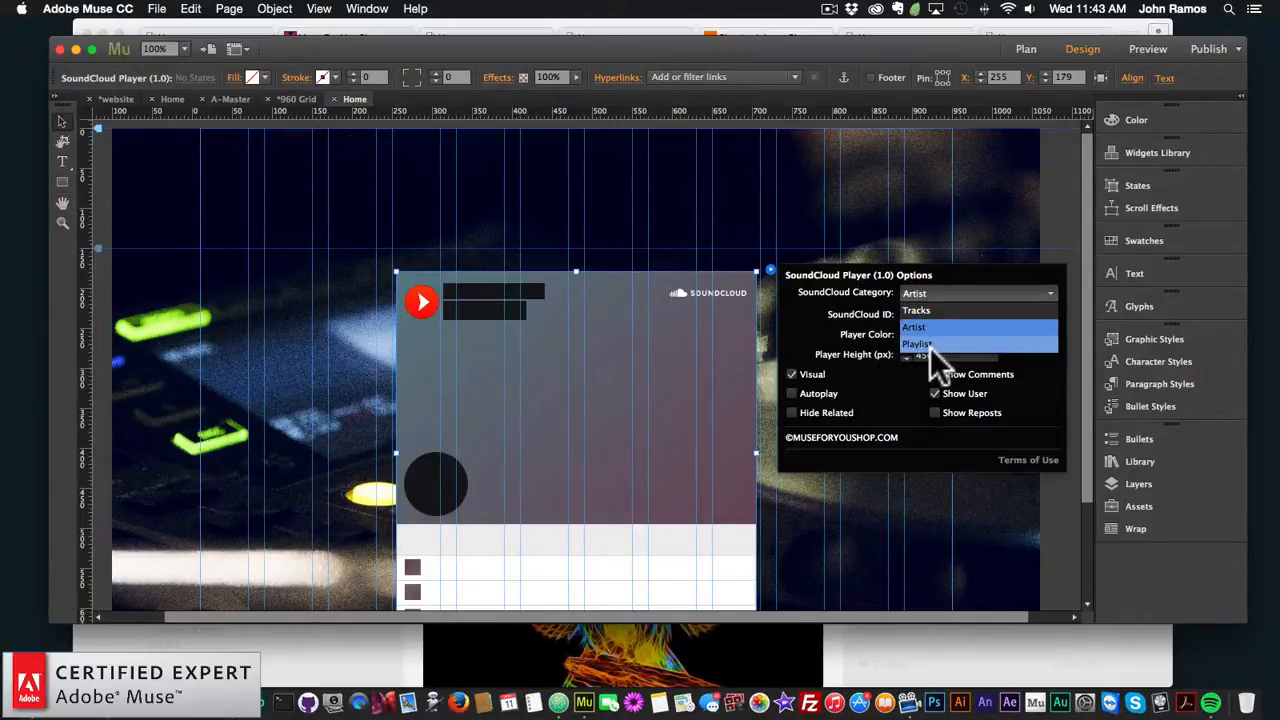
left_click(866, 349)
- Move the SoundCloud player straight down the page to Y 295
left_click(653, 342)
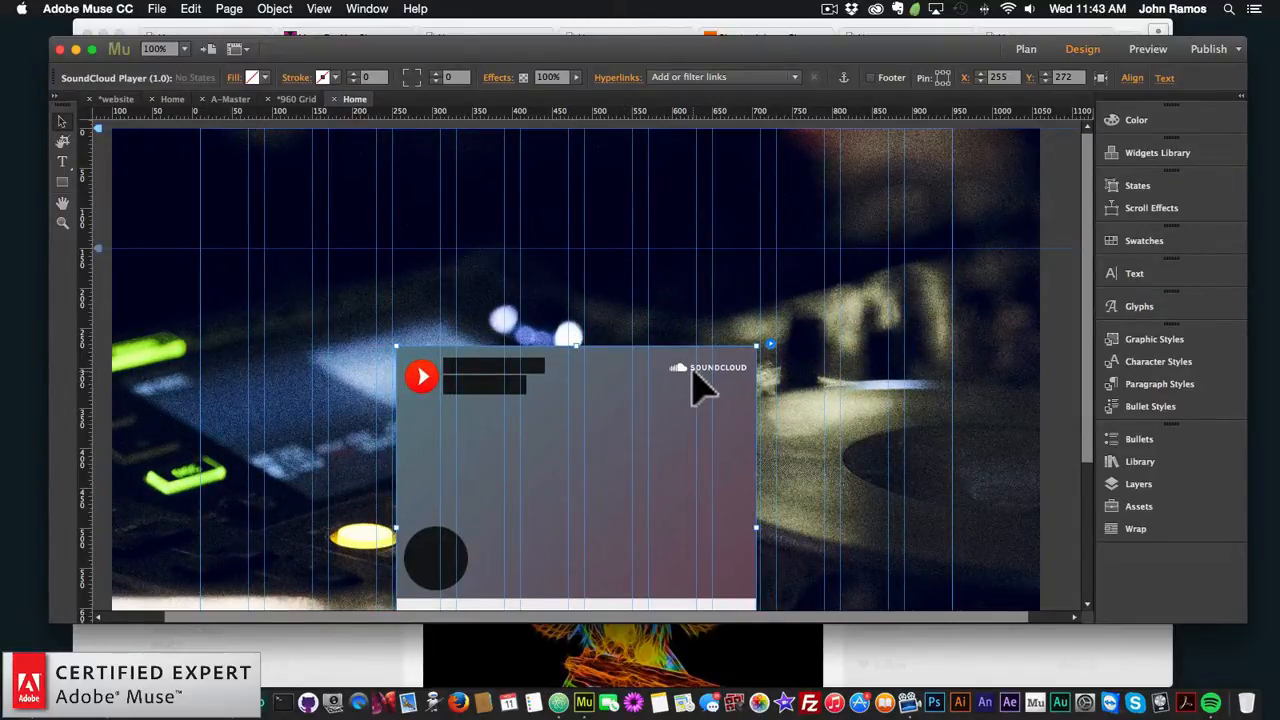
left_click_drag(612, 376, 614, 396)
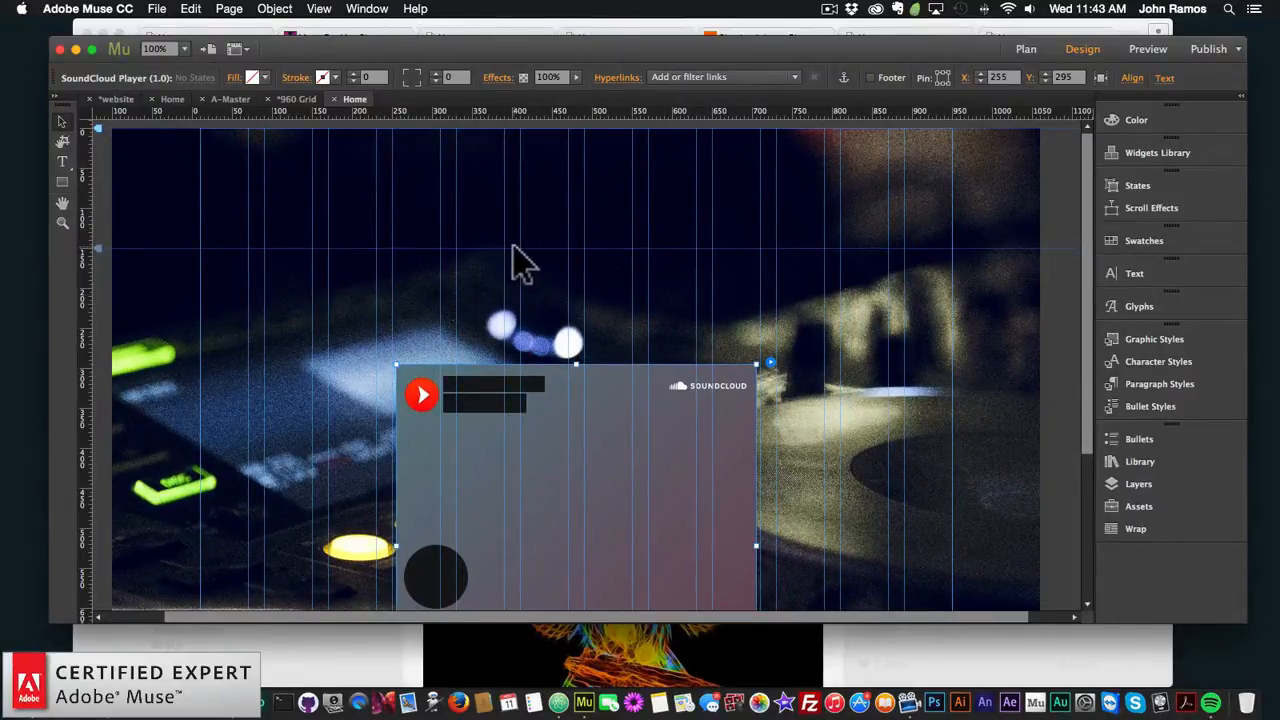
- Switch to Chrome and view the example page with its sound-bar logo and SoundCloud player
left_click(305, 702)
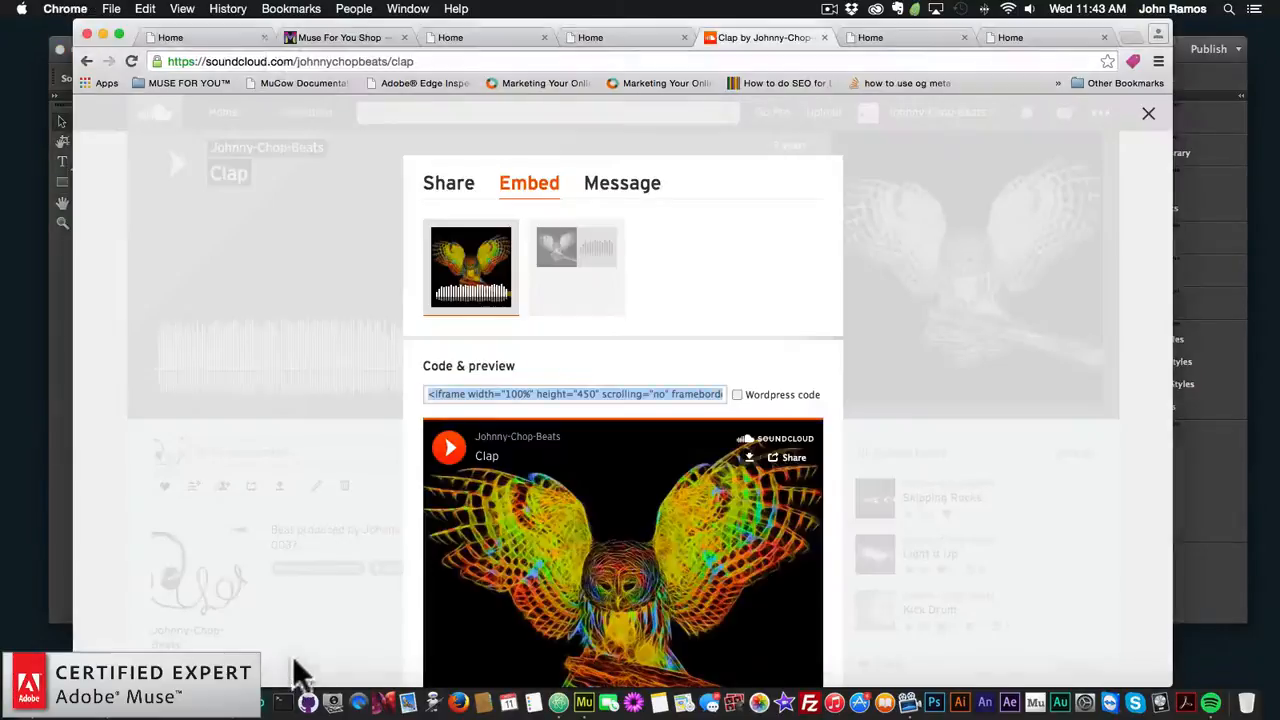
left_click(173, 37)
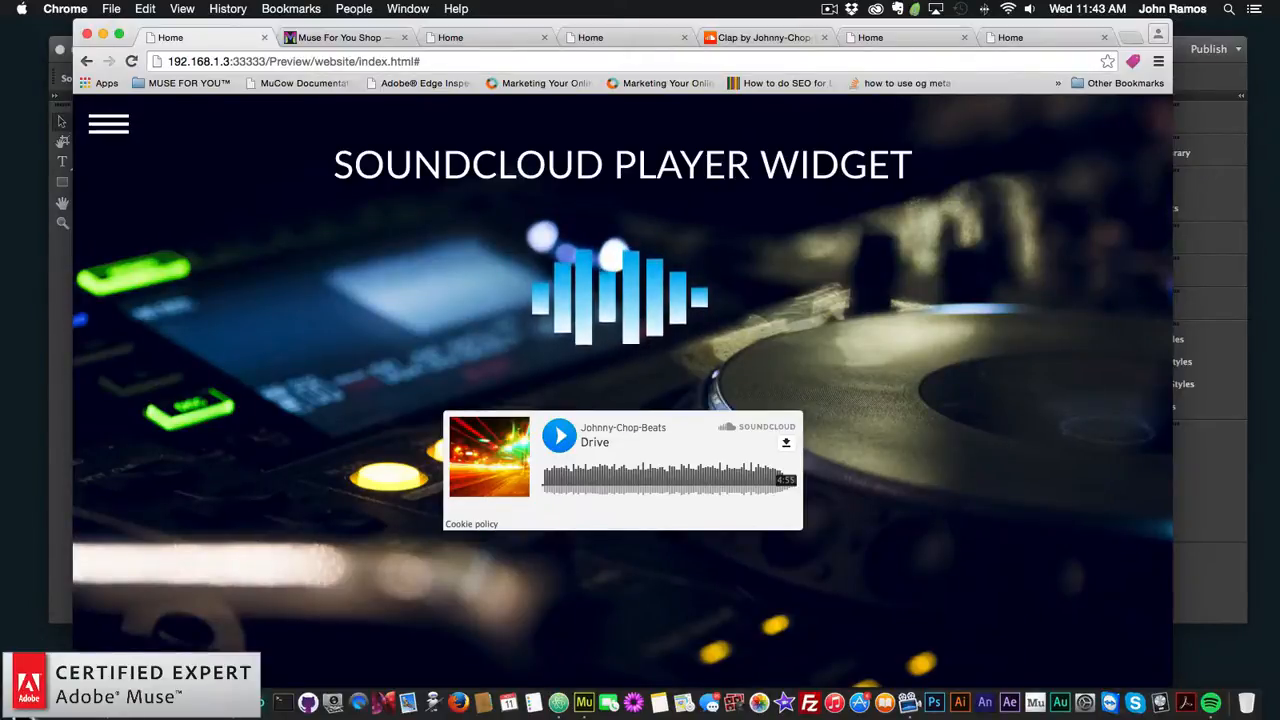
- Switch to Finder, open the Dollarphotoclub_83114924 folder inside the video folder, and show its files as icons
left_click(28, 642)
scroll(415, 320, "down", 1)
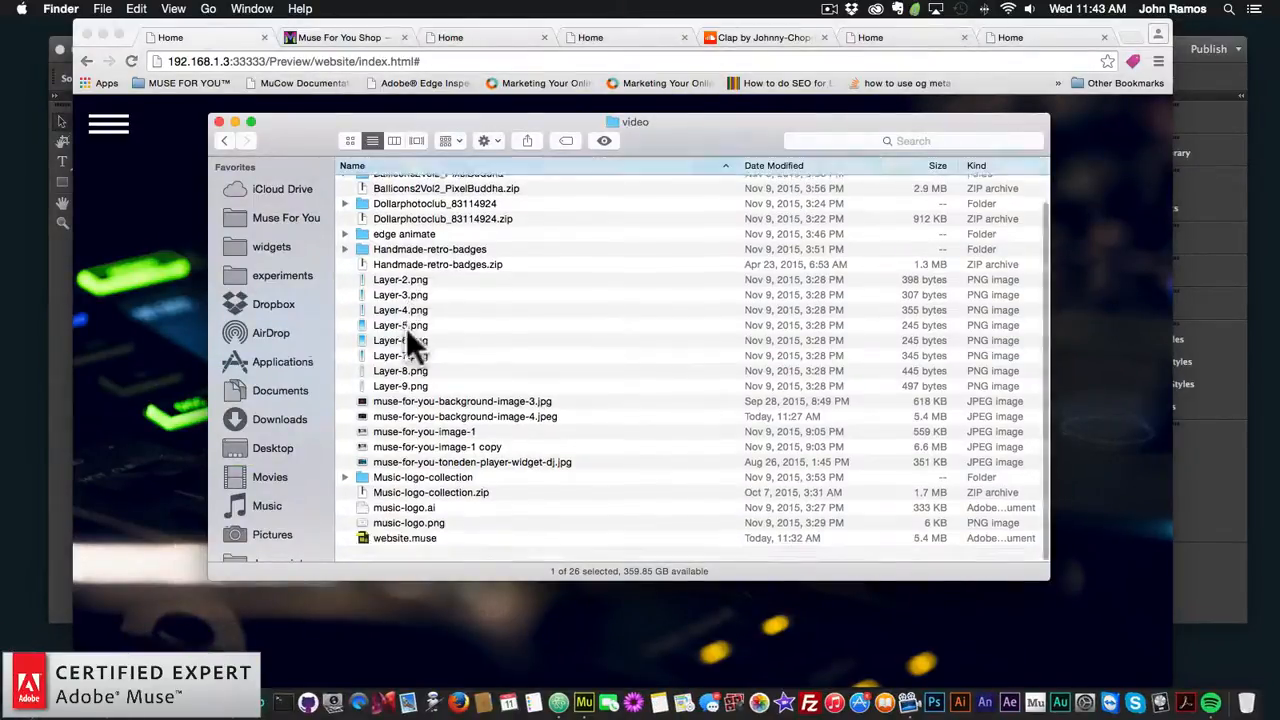
scroll(418, 312, "up", 2)
scroll(416, 330, "down", 3)
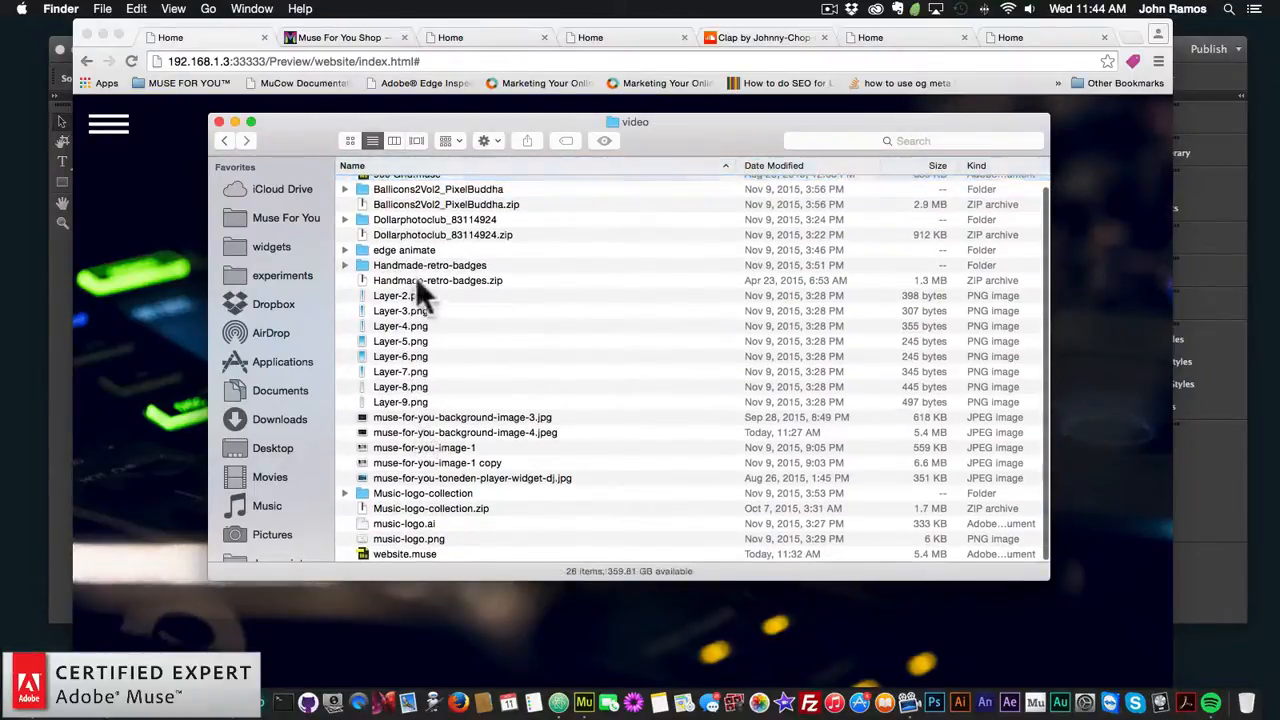
double_click(418, 218)
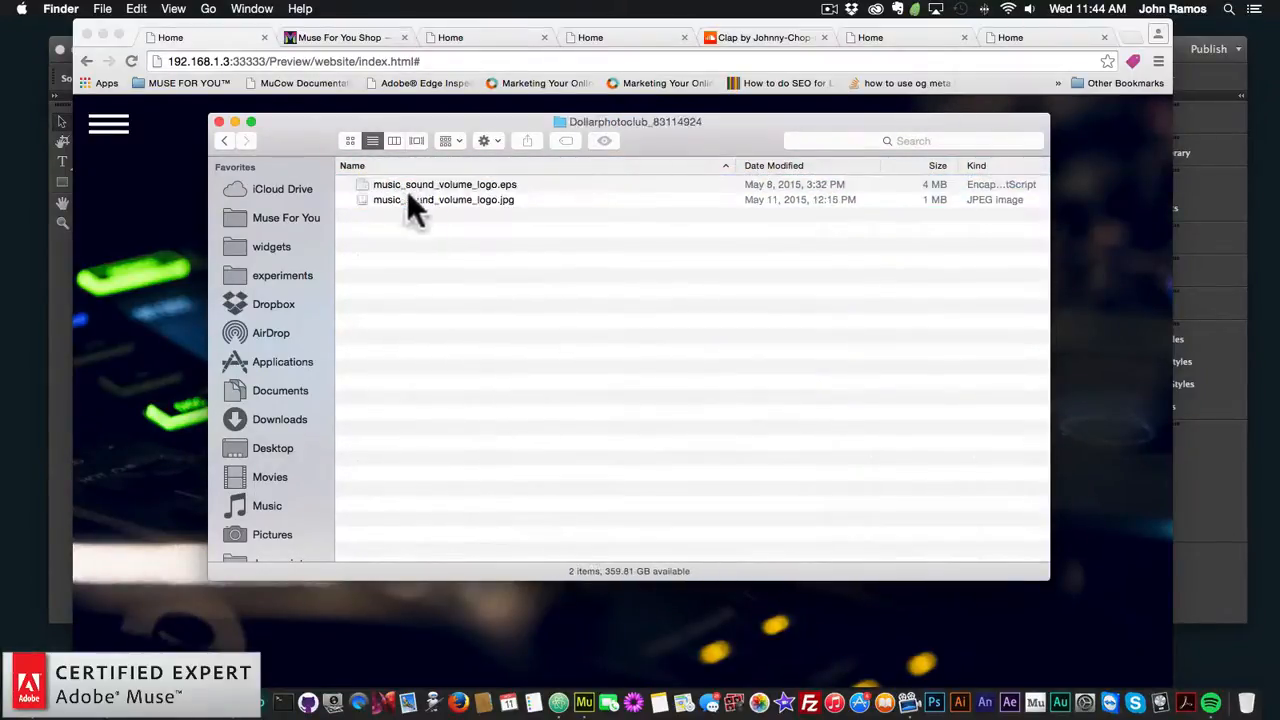
left_click(445, 186)
left_click(350, 140)
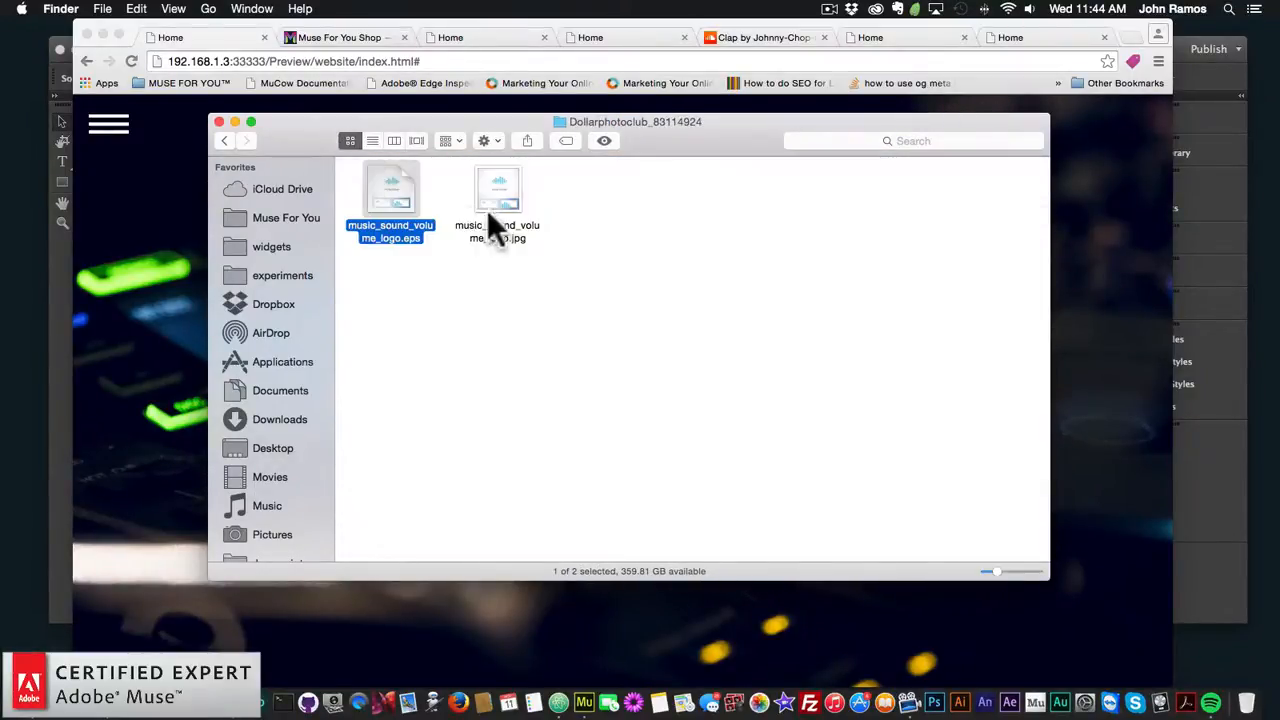
- Look at the logo artwork in music_sound_volume_logo.jpg and close the image again
right_click(393, 185)
mouse_move(439, 202)
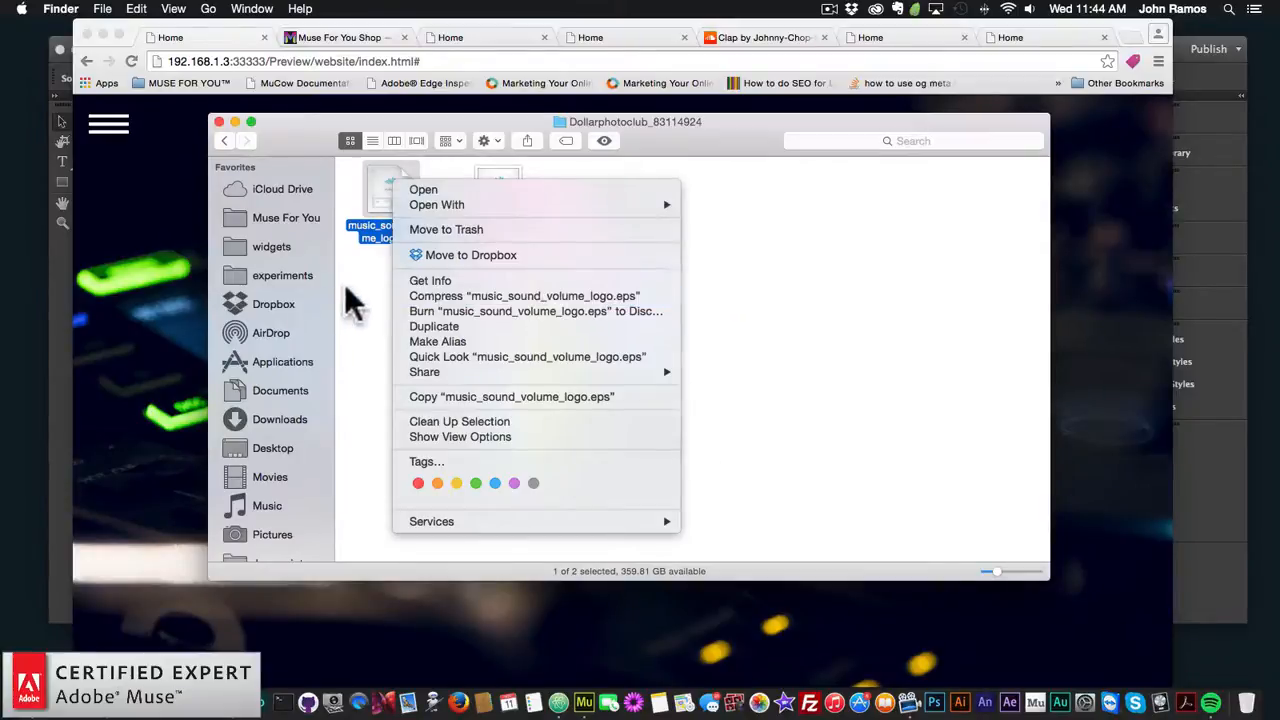
left_click(354, 297)
double_click(482, 190)
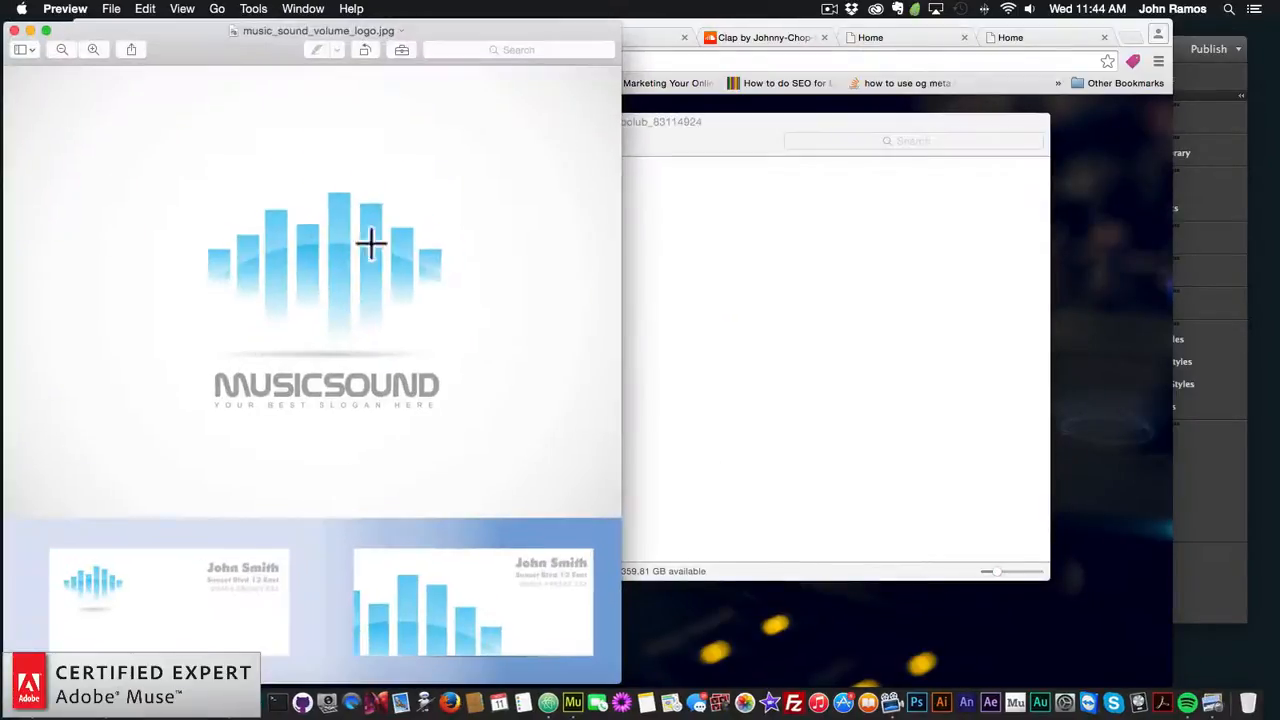
left_click(14, 31)
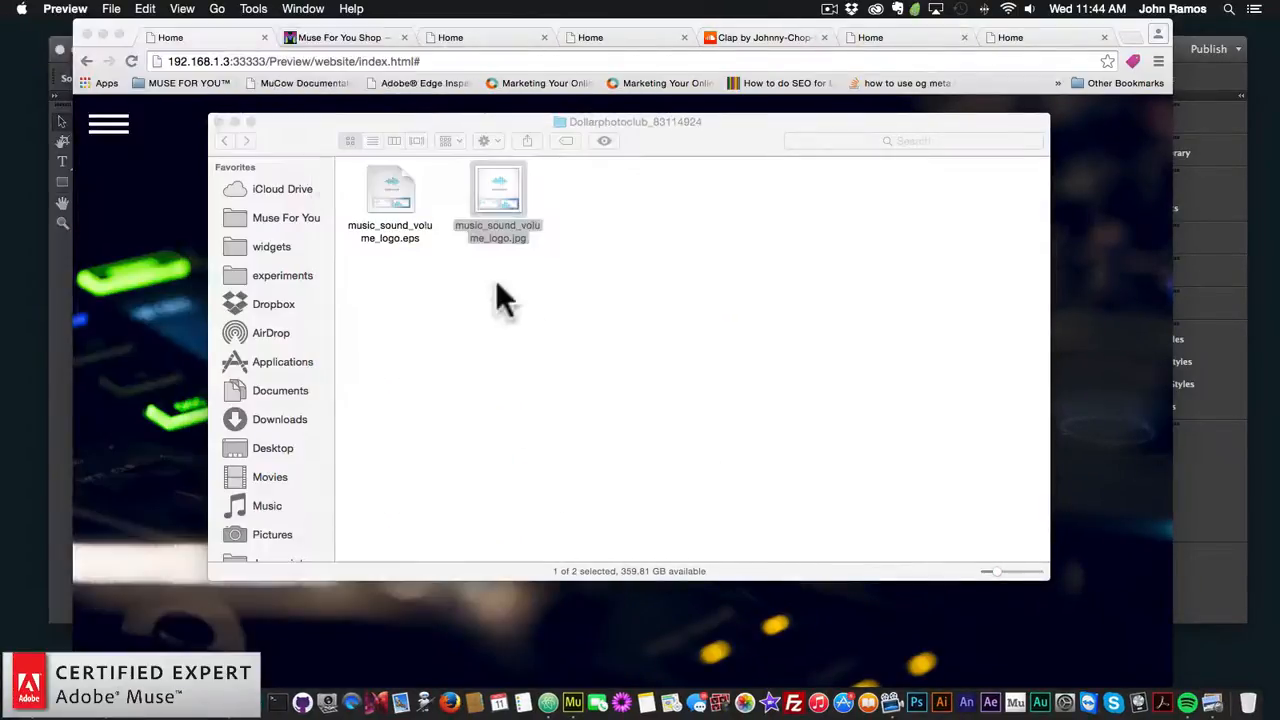
- Open music_sound_volume_logo.eps in Adobe Illustrator CC 2015
left_click(381, 192)
right_click(390, 183)
mouse_move(599, 197)
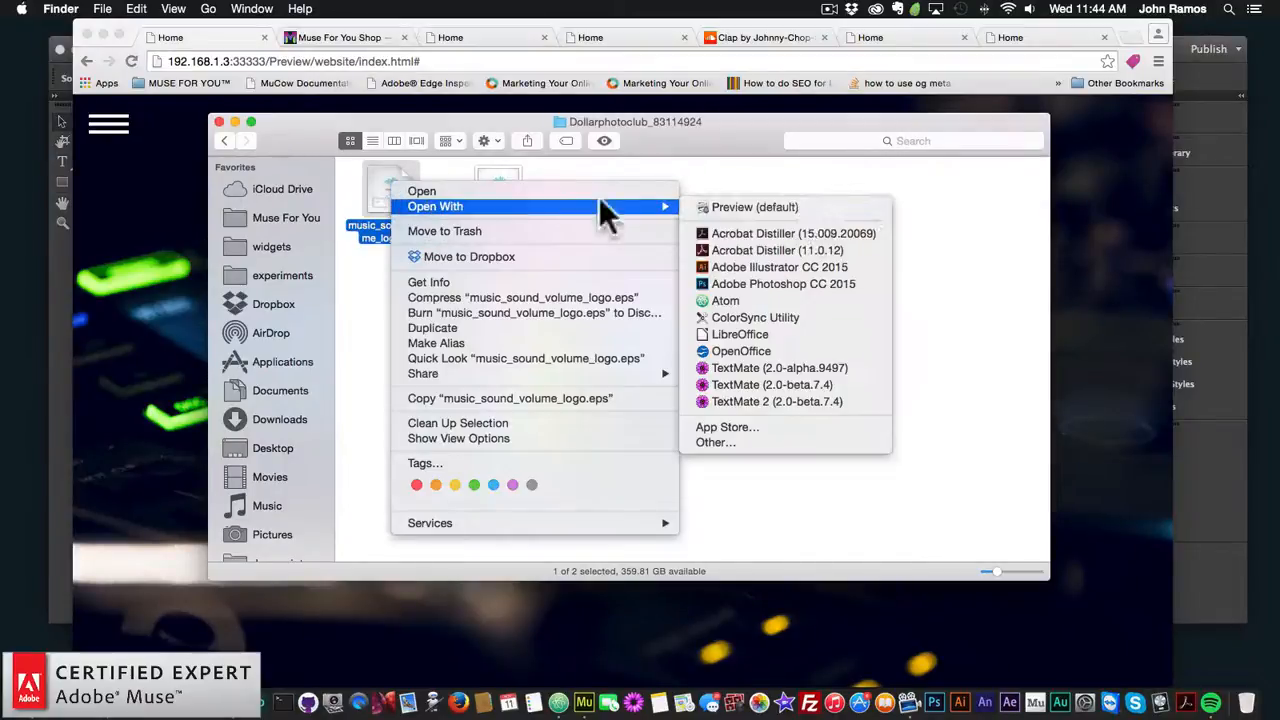
left_click(776, 268)
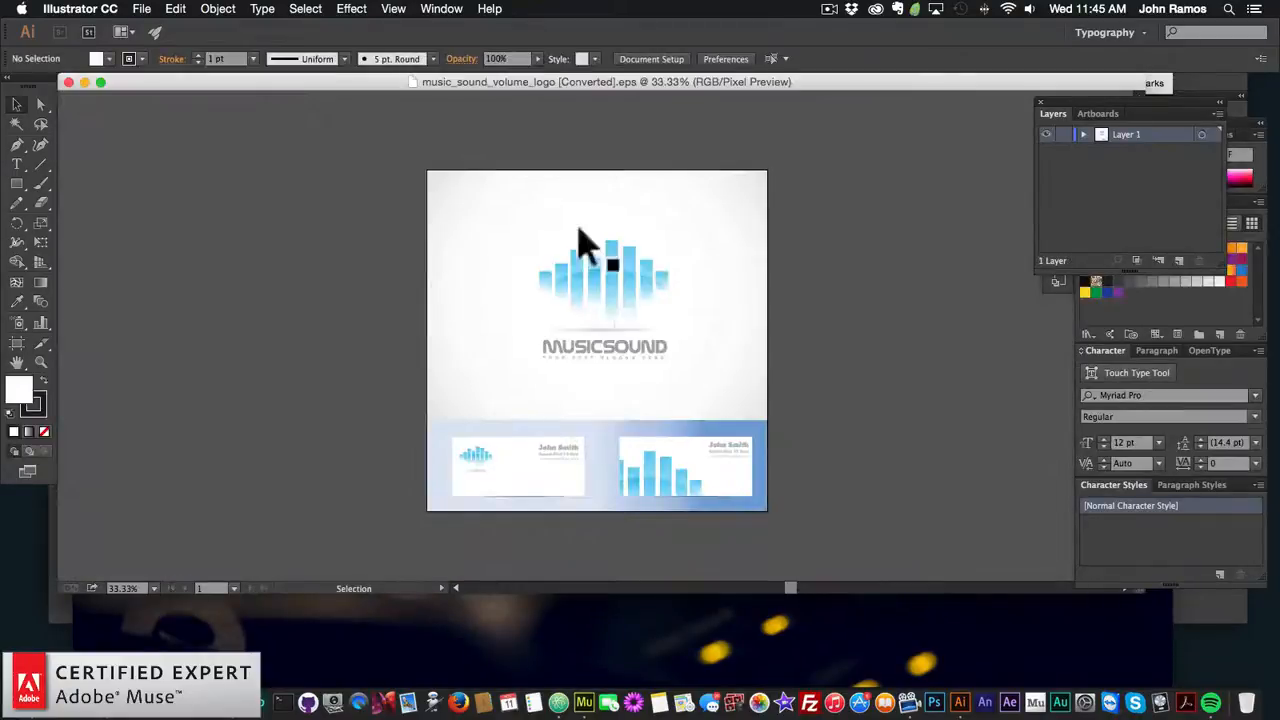
- Delete the grey gradient background behind the main MusicSound logo and copy all of the logo's blue bars
left_click(603, 288)
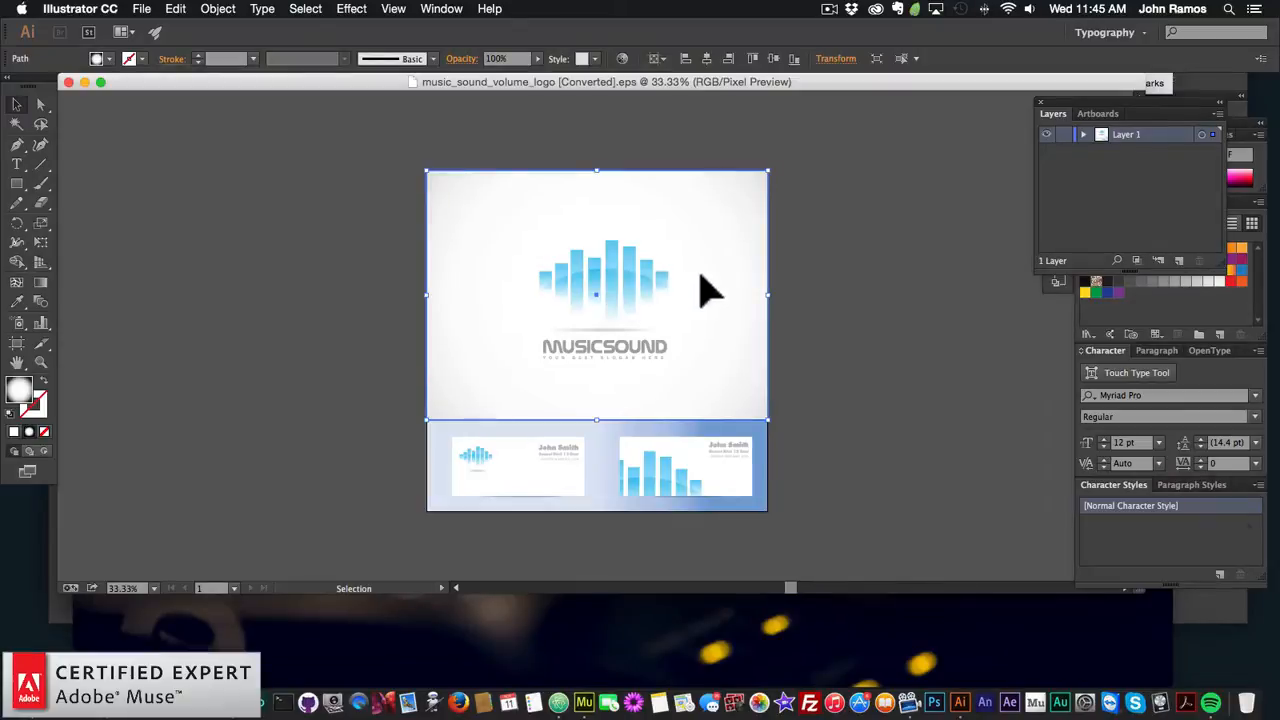
key("BackSpace")
left_click(640, 280)
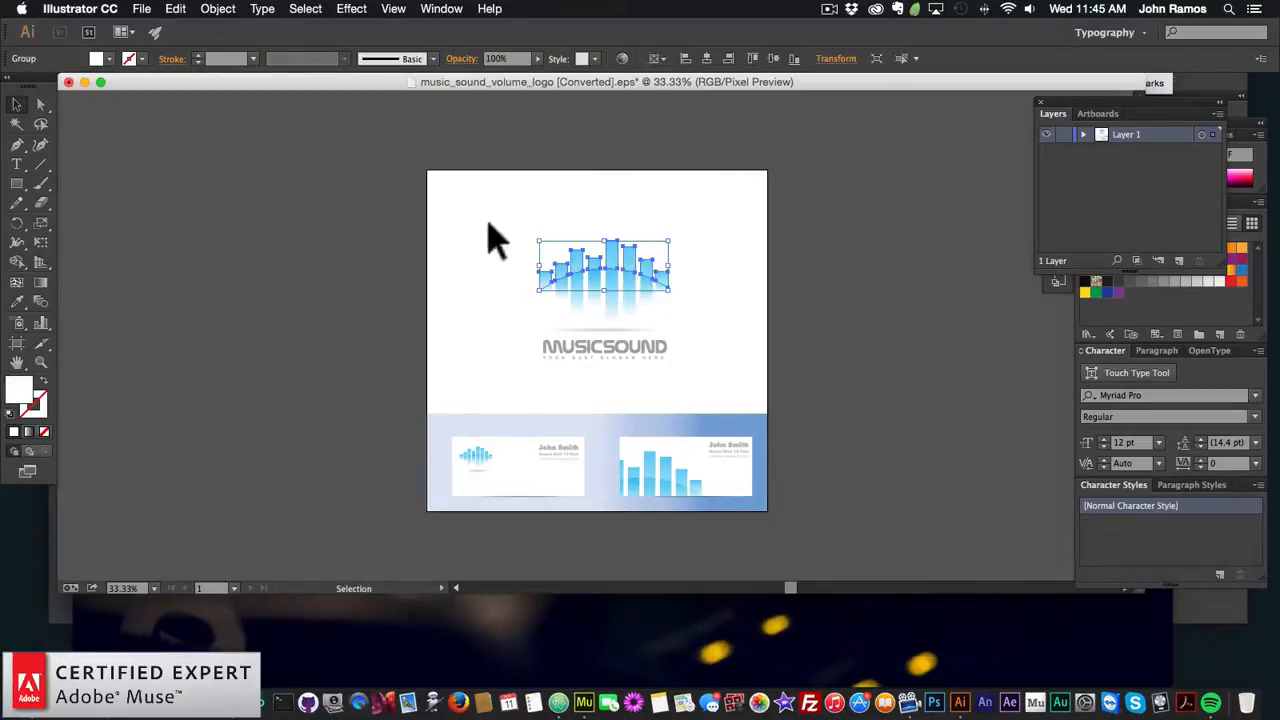
left_click_drag(394, 171, 722, 334)
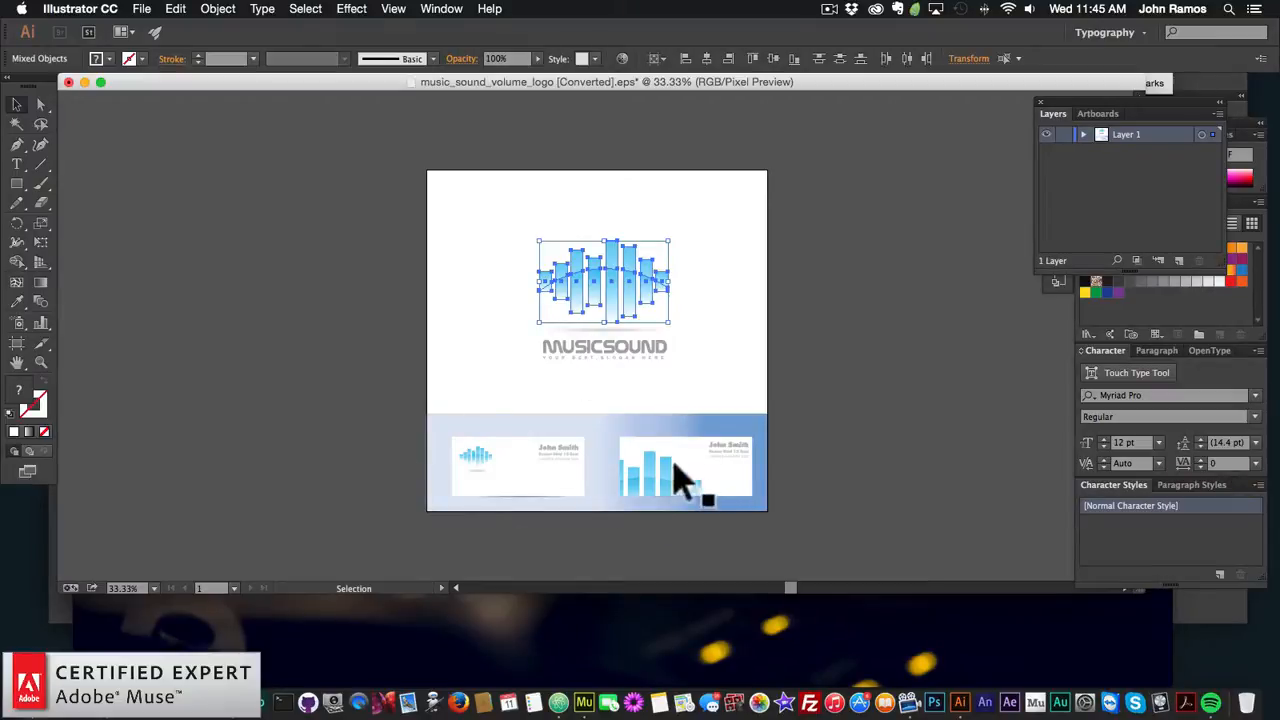
key("super")
key("super+c")
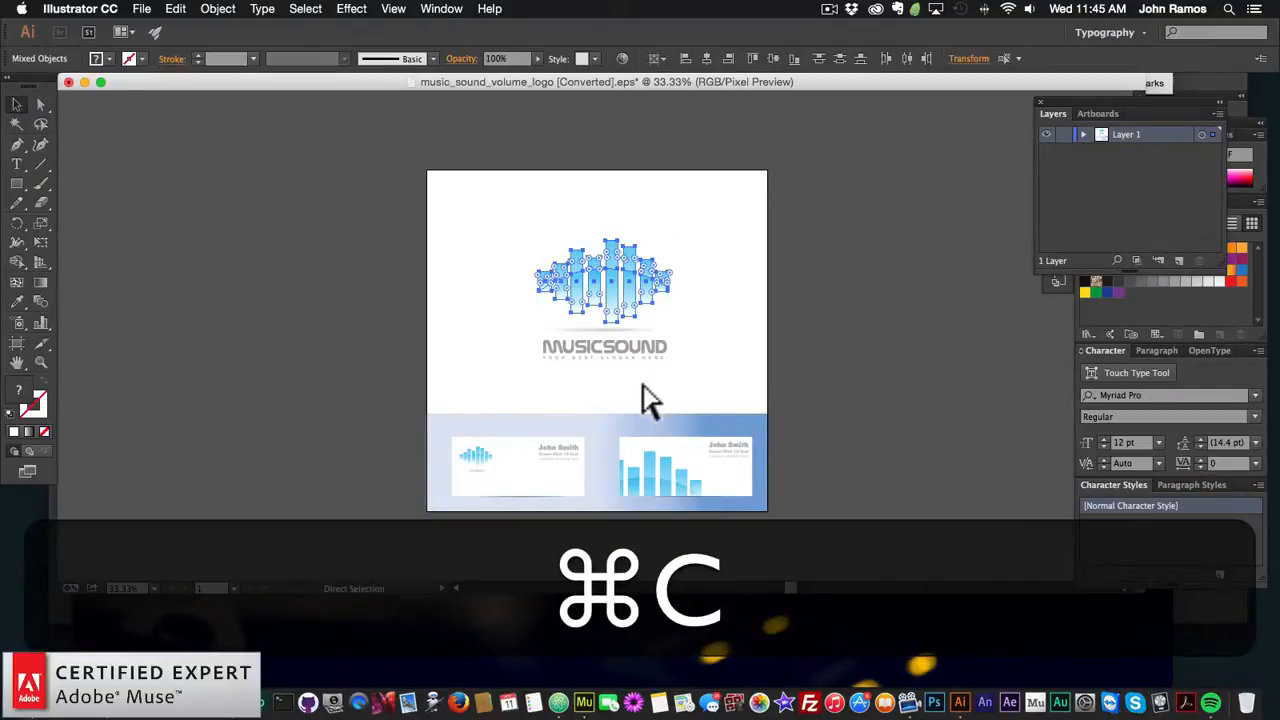
- Create a new document, paste the copied blue bars onto its artboard, and deselect them
left_click(141, 9)
left_click(152, 28)
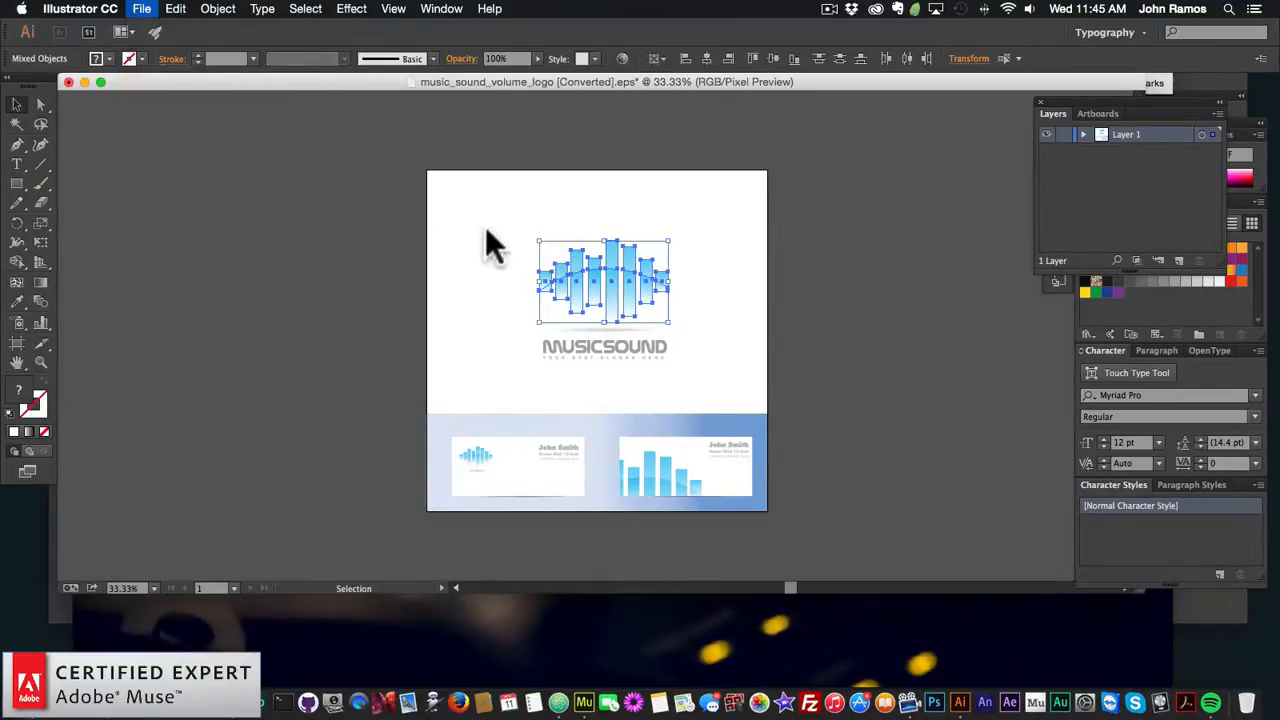
left_click(701, 443)
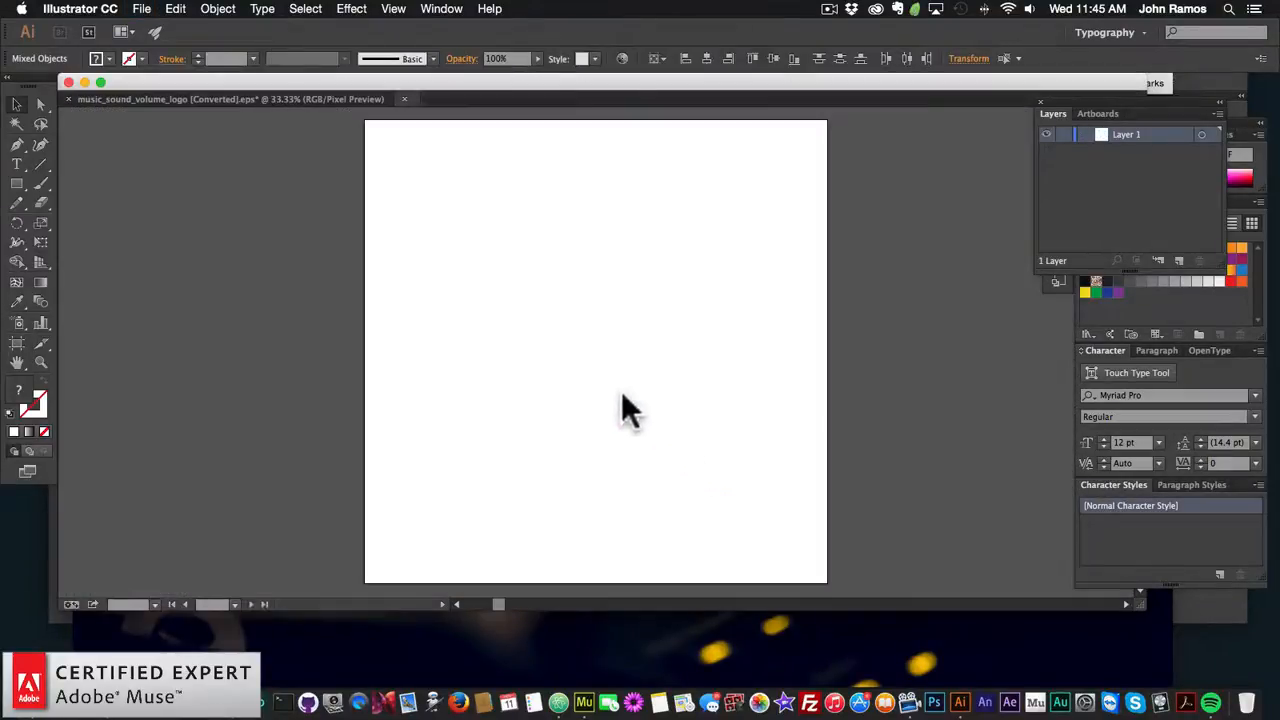
key("super+v")
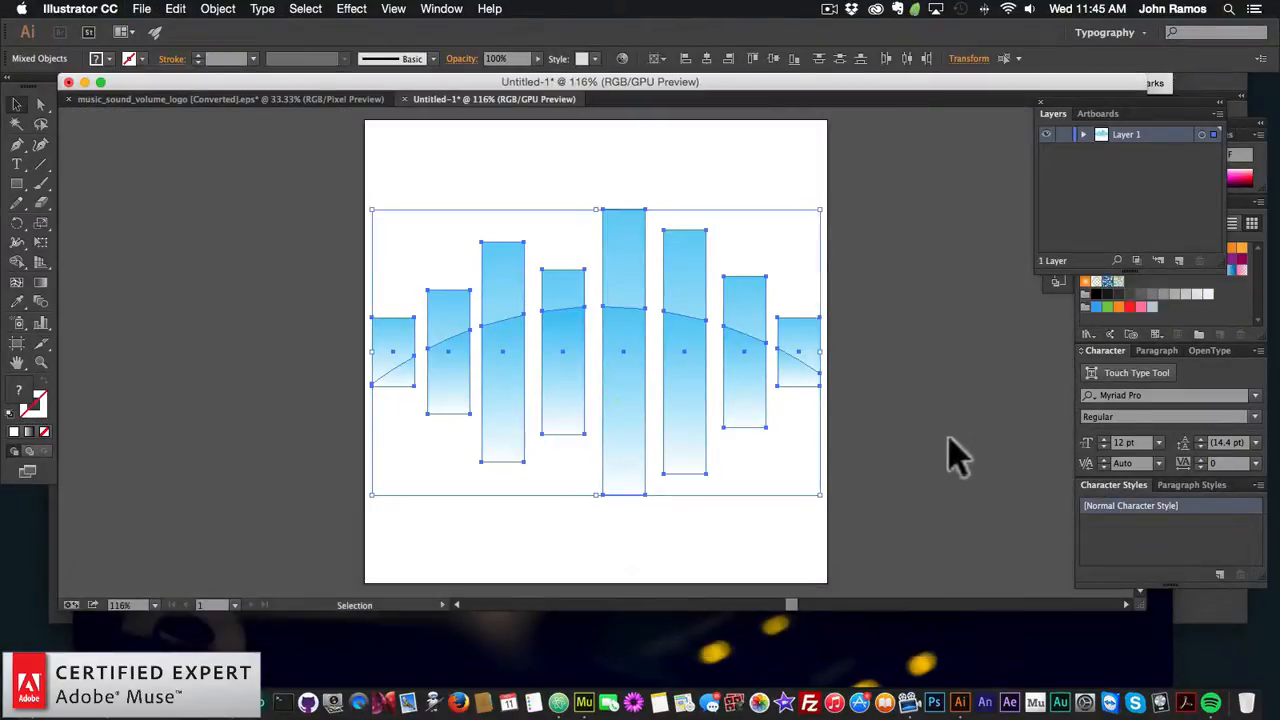
left_click(851, 451)
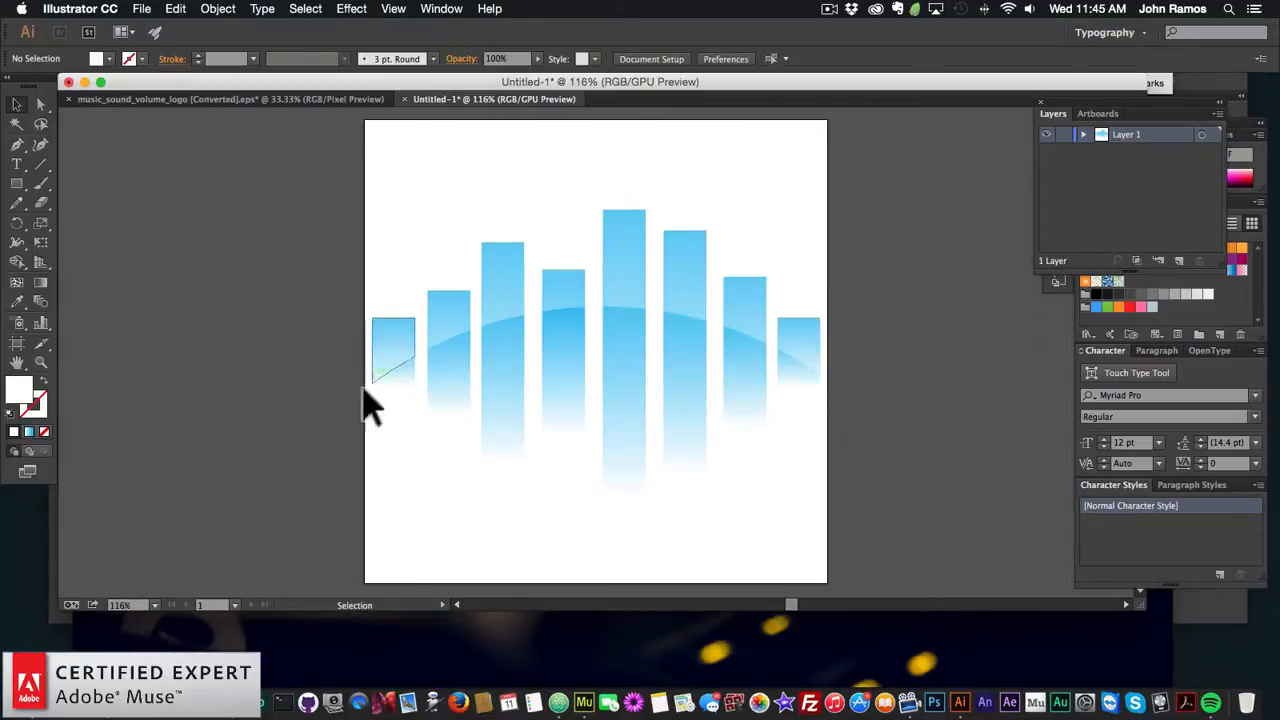
left_click(697, 292)
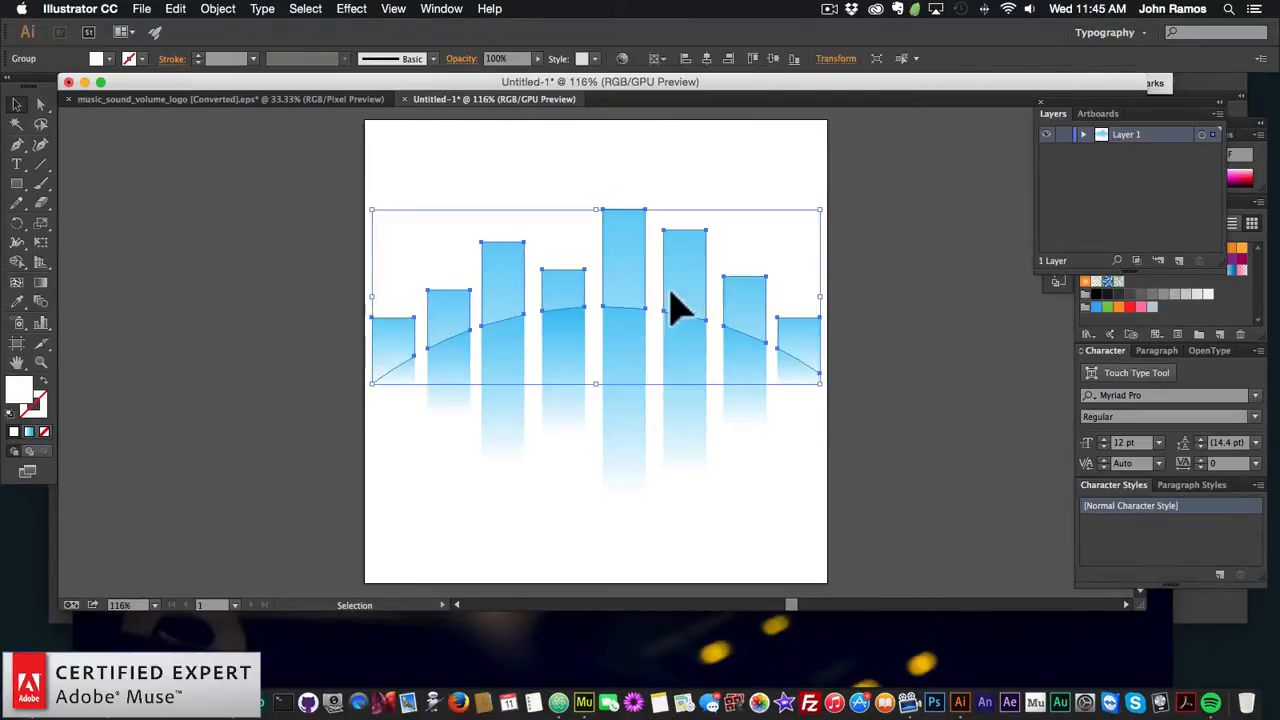
key("BackSpace")
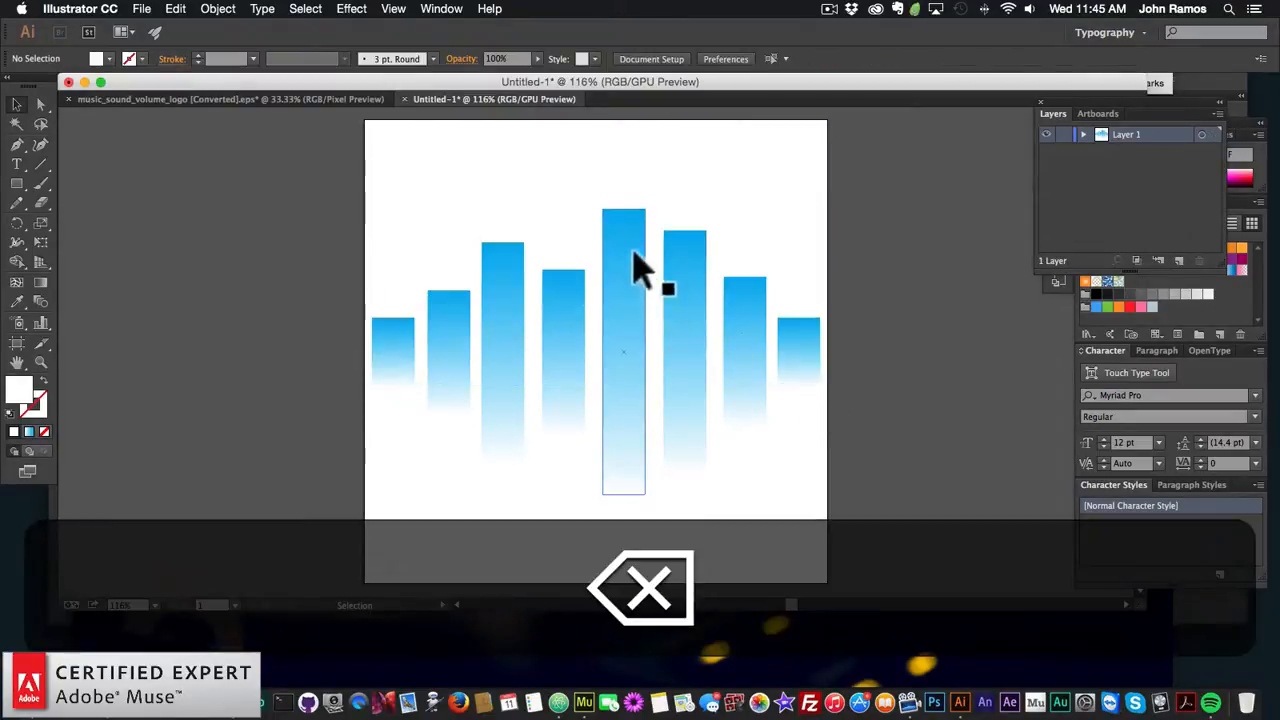
key("super+z")
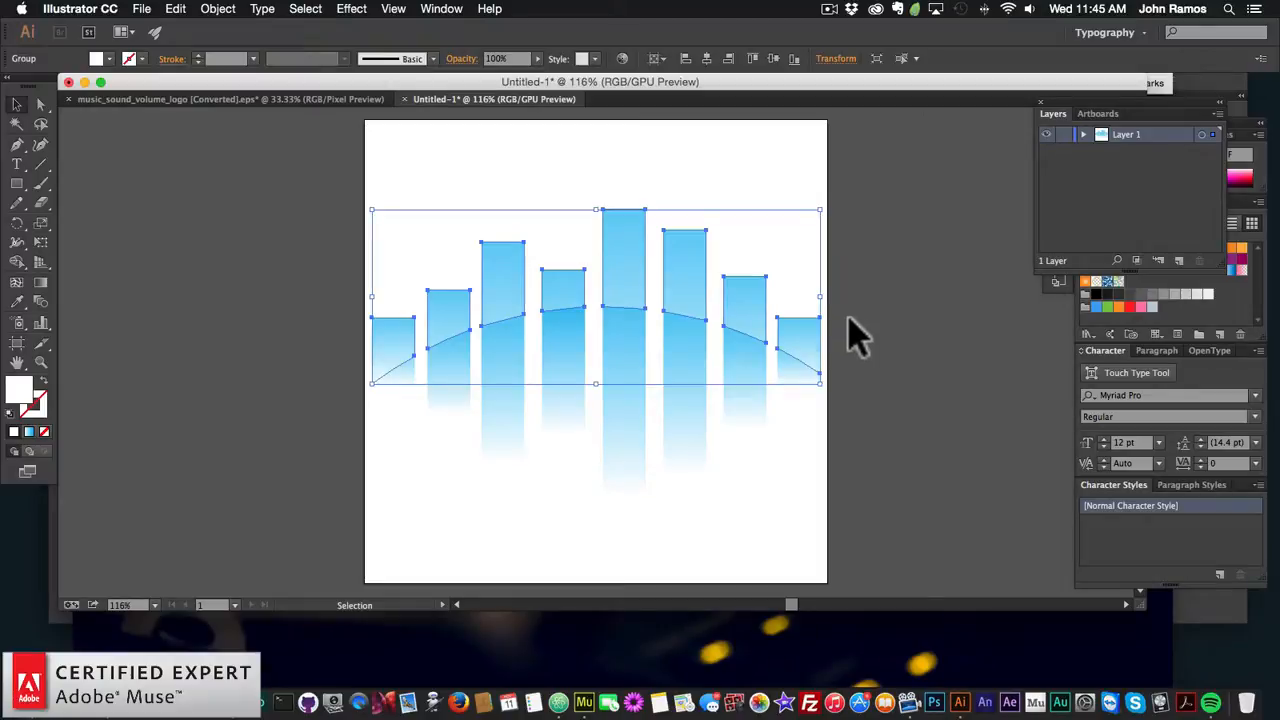
- Delete the lighter highlight group that overlays the upper parts of the bars
left_click(894, 300)
left_click(748, 295)
key("BackSpace")
- Select various bars of the logo one at a time to check that each is a separate path
left_click(806, 355)
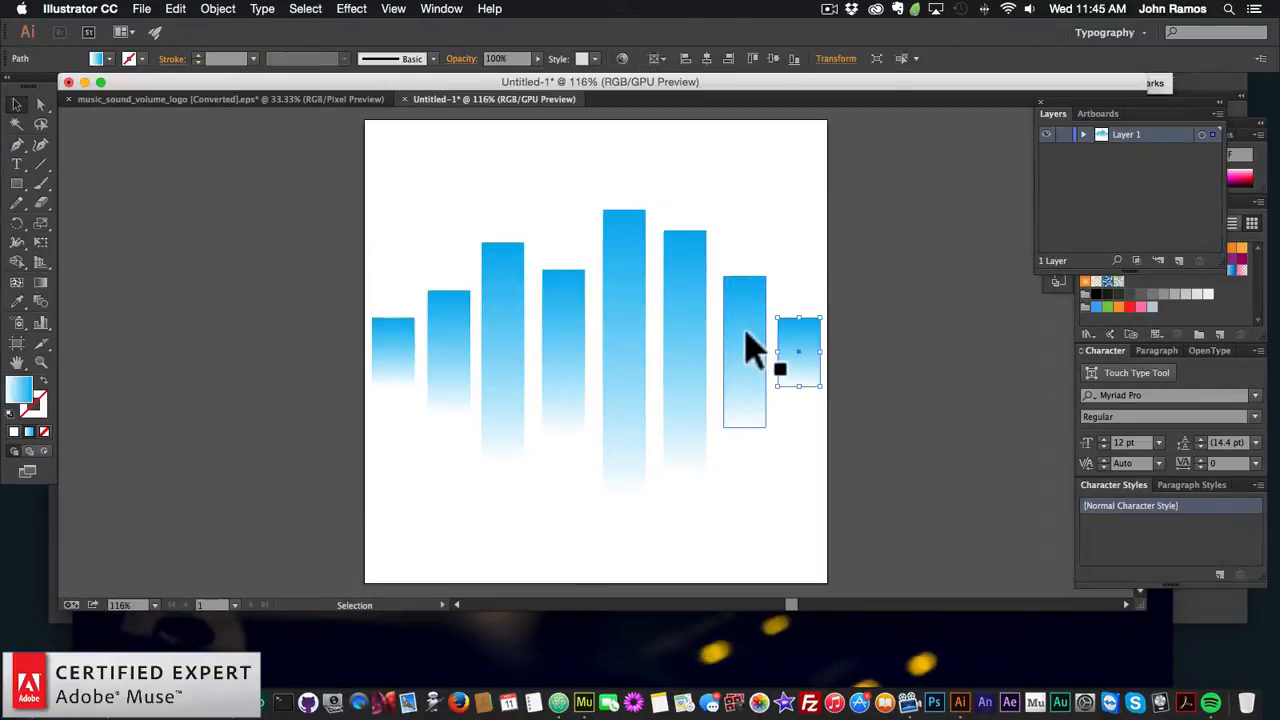
left_click(745, 347)
left_click(395, 345)
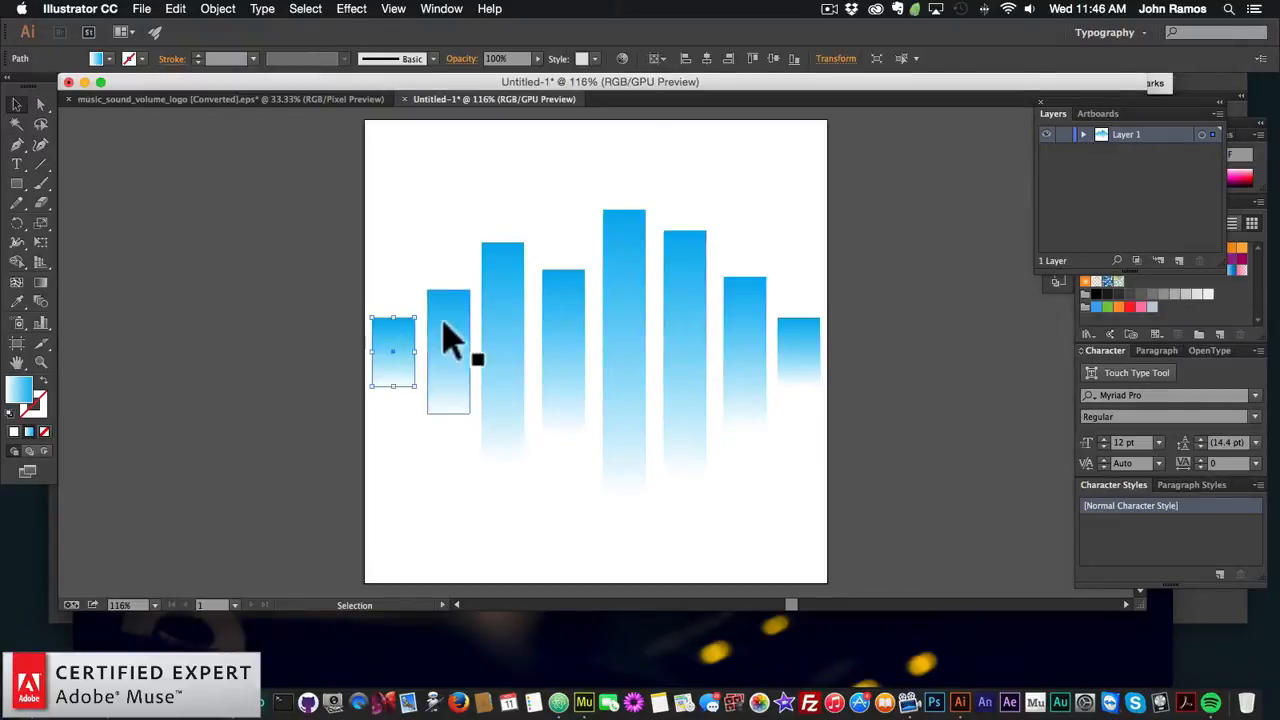
left_click(502, 330)
left_click(622, 305)
left_click(685, 310)
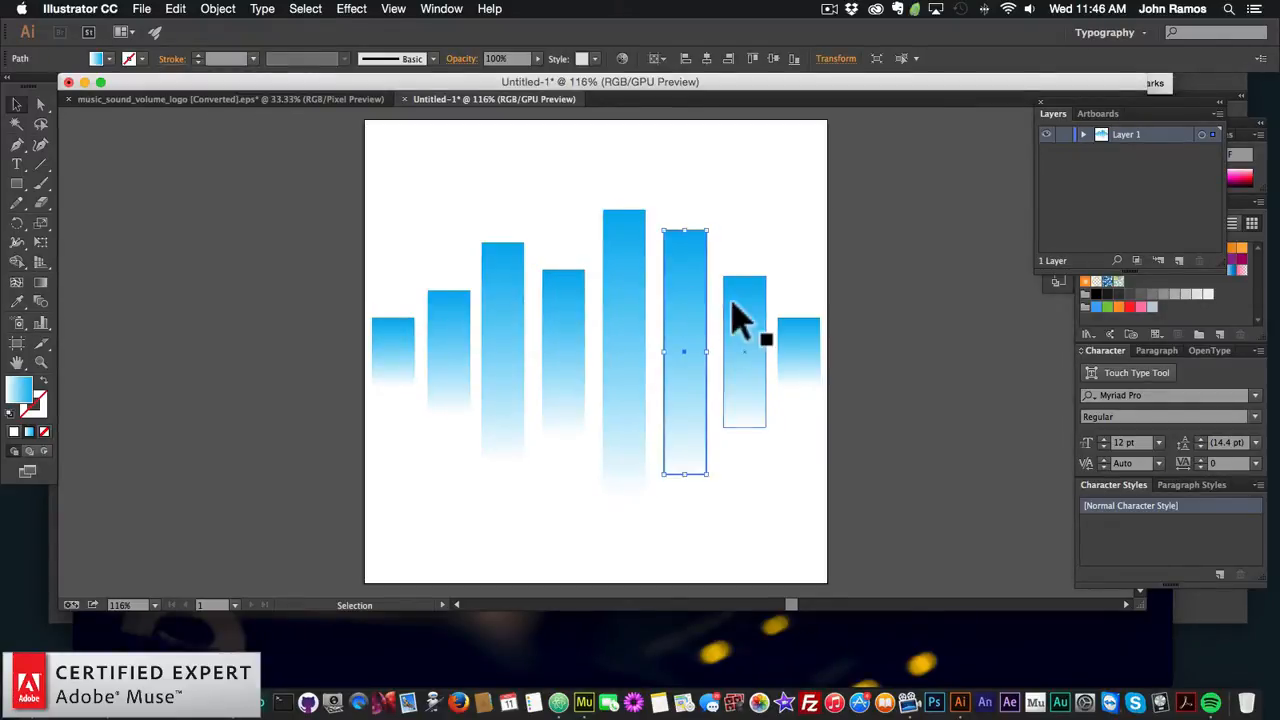
left_click(800, 338)
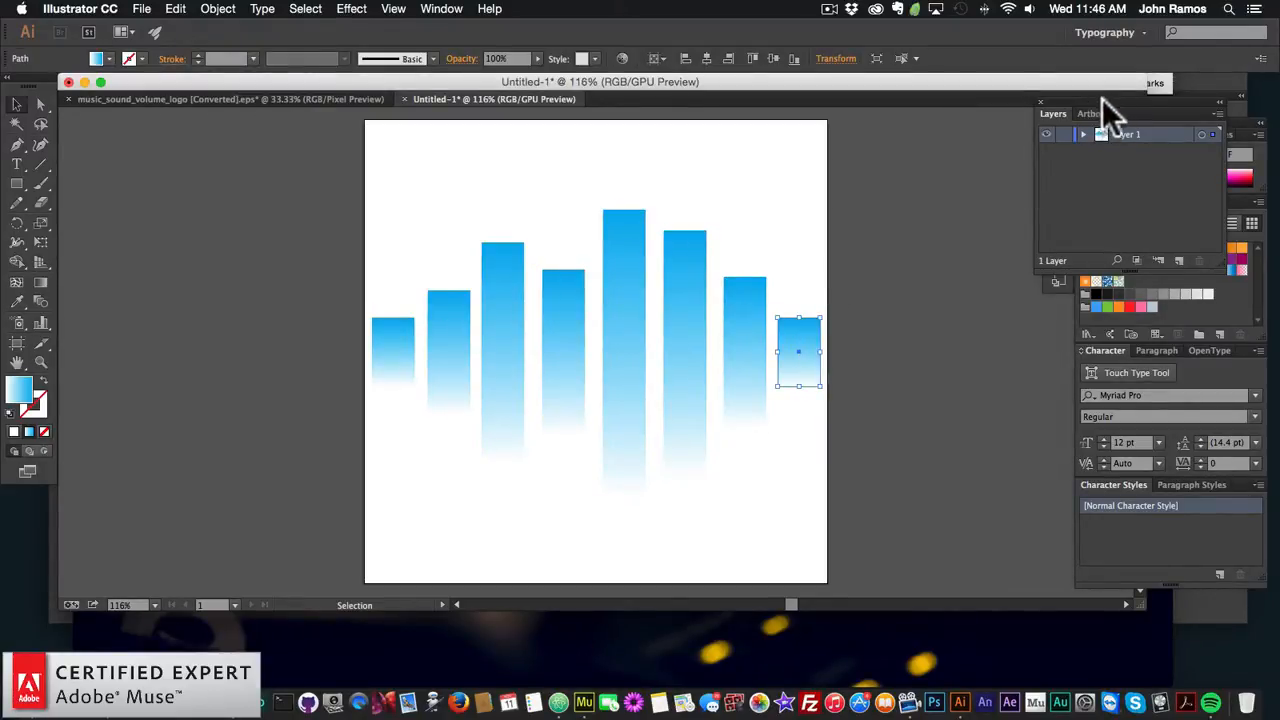
- Move the Layers panel closer to the artboard, hide it, and show it again
left_click_drag(1102, 98, 958, 140)
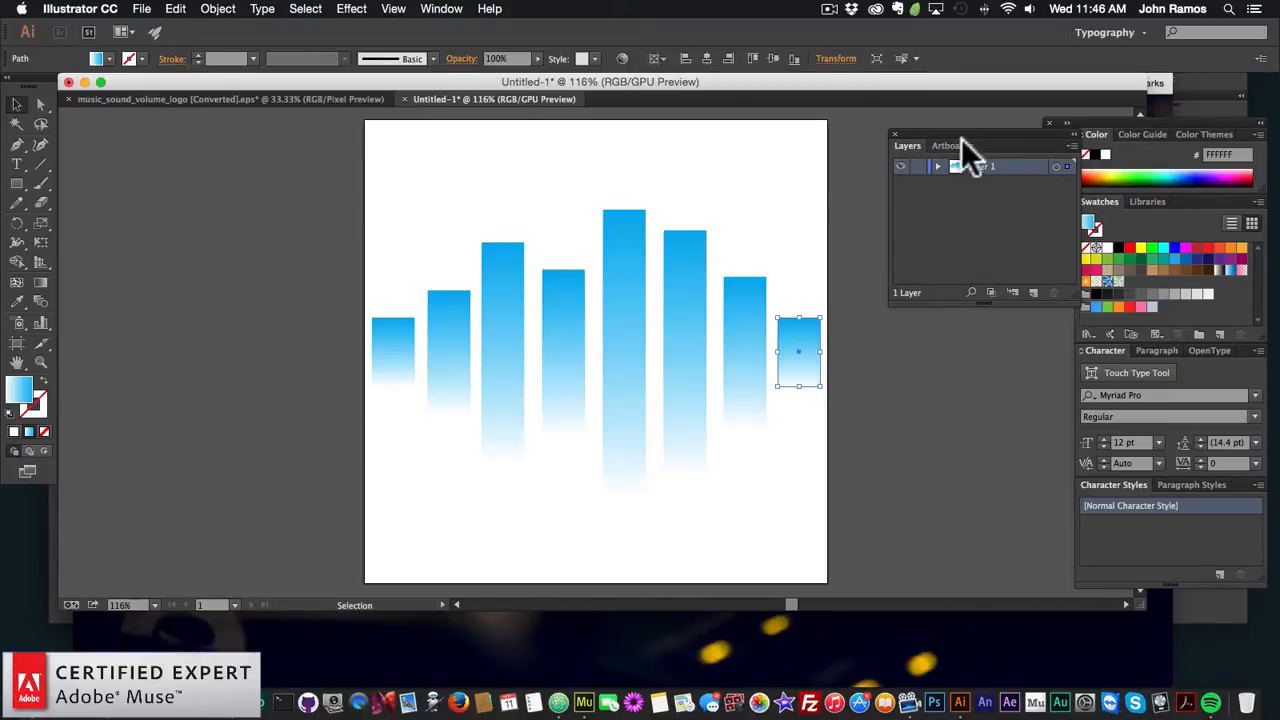
left_click(440, 12)
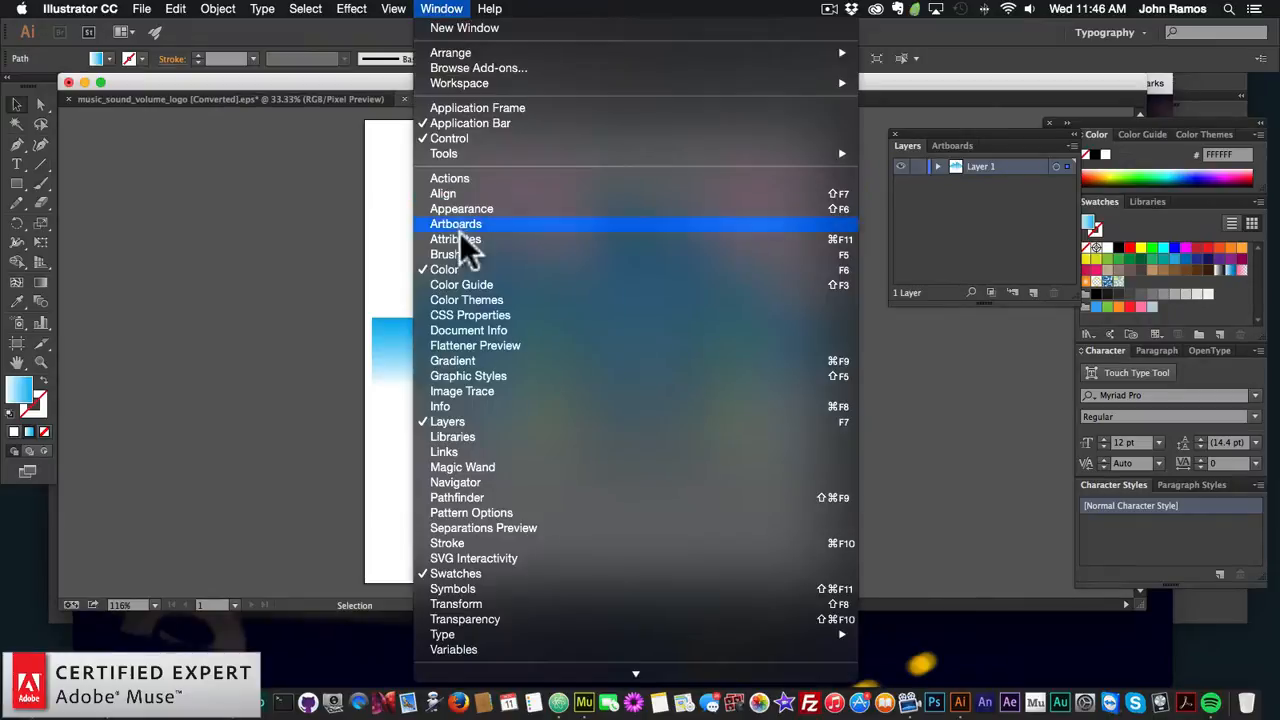
left_click(470, 423)
left_click(440, 10)
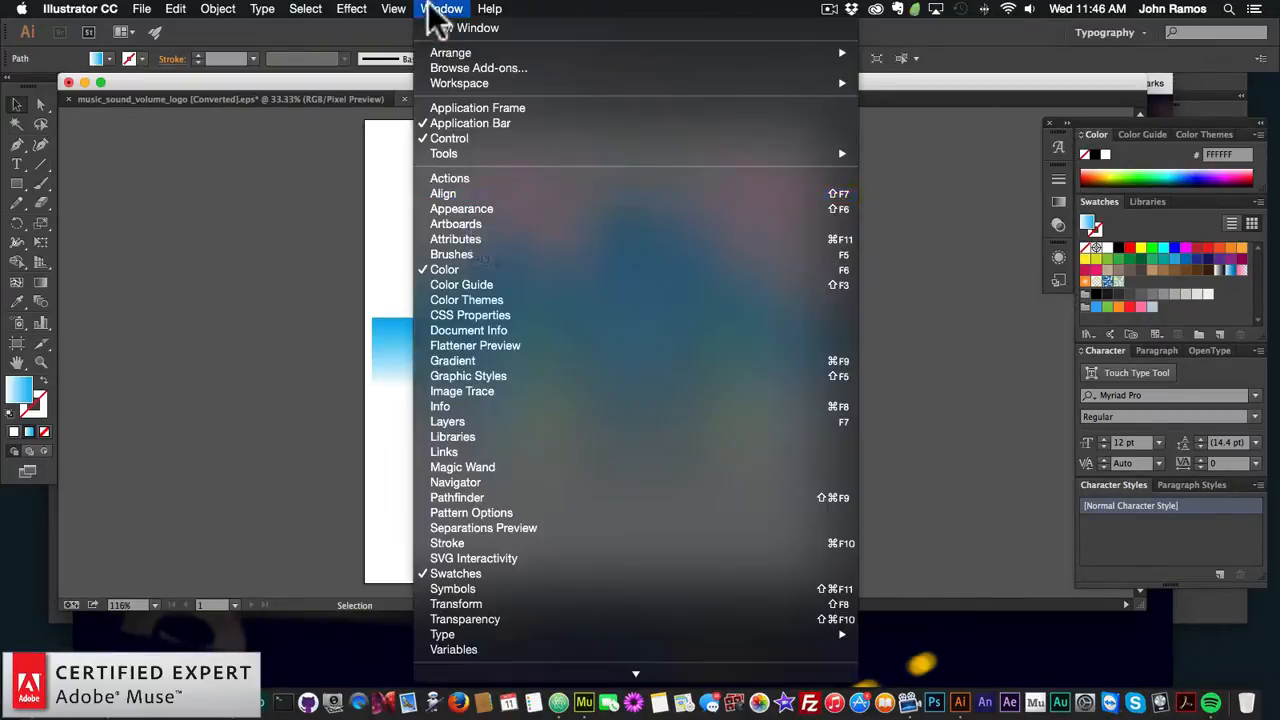
left_click(497, 421)
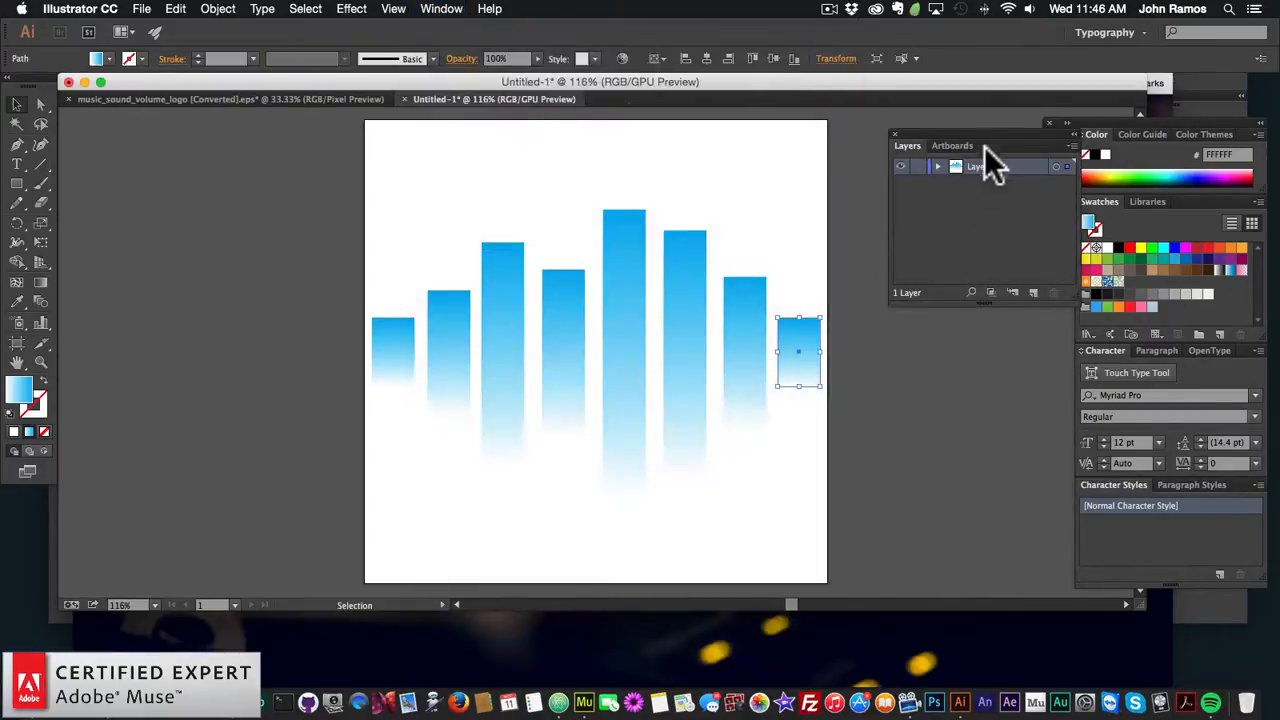
- Expand Layer 1, look through the paths it contains, and collapse the layer again
left_click(939, 166)
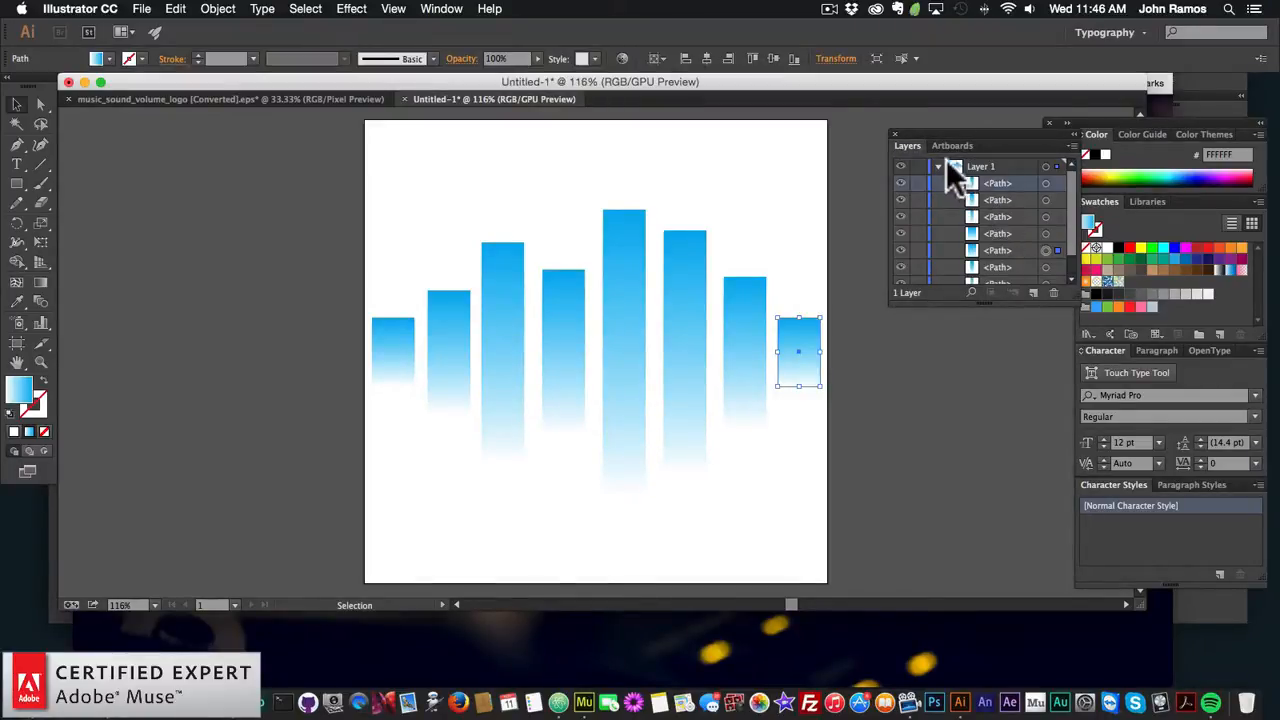
scroll(994, 186, "down", 2)
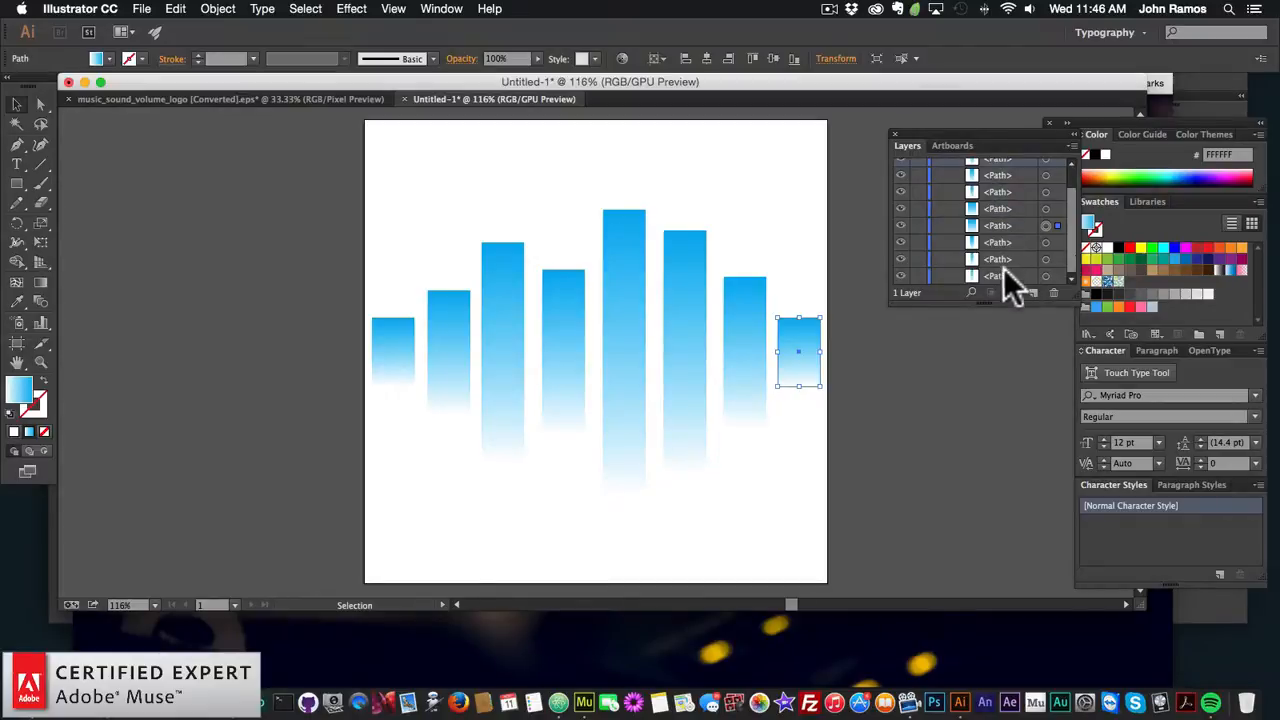
scroll(1000, 236, "up", 2)
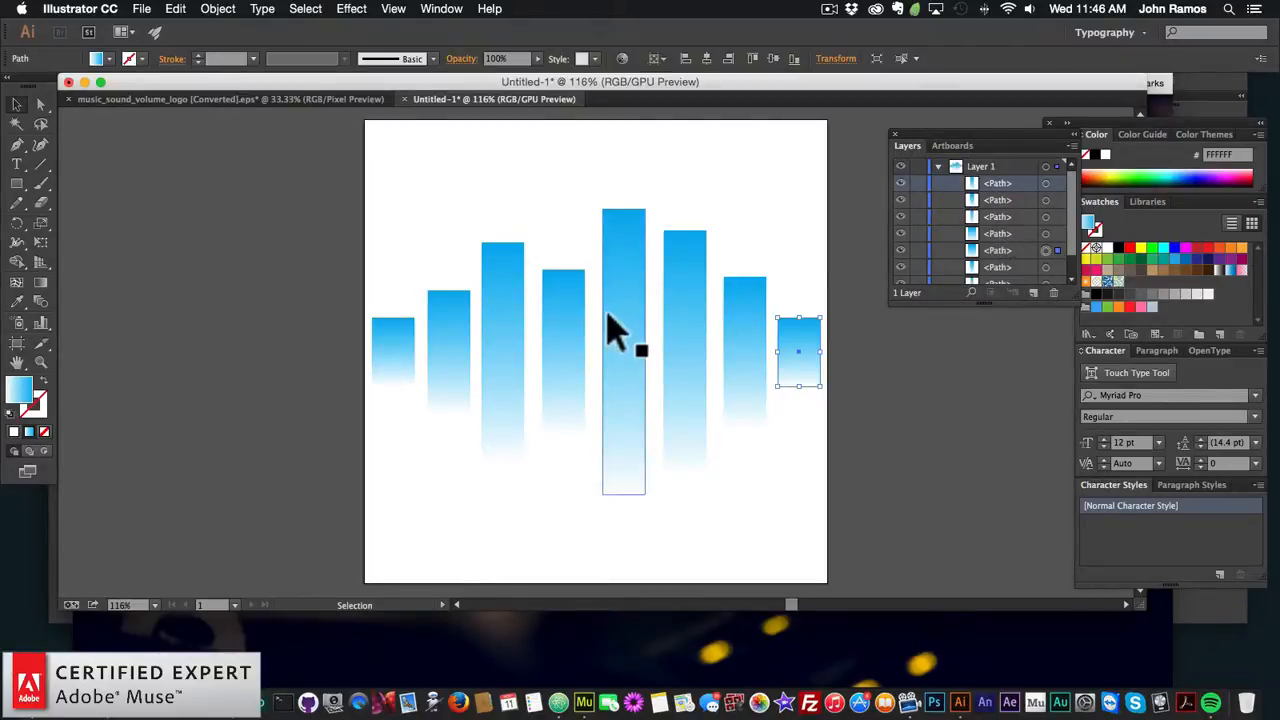
left_click(946, 163)
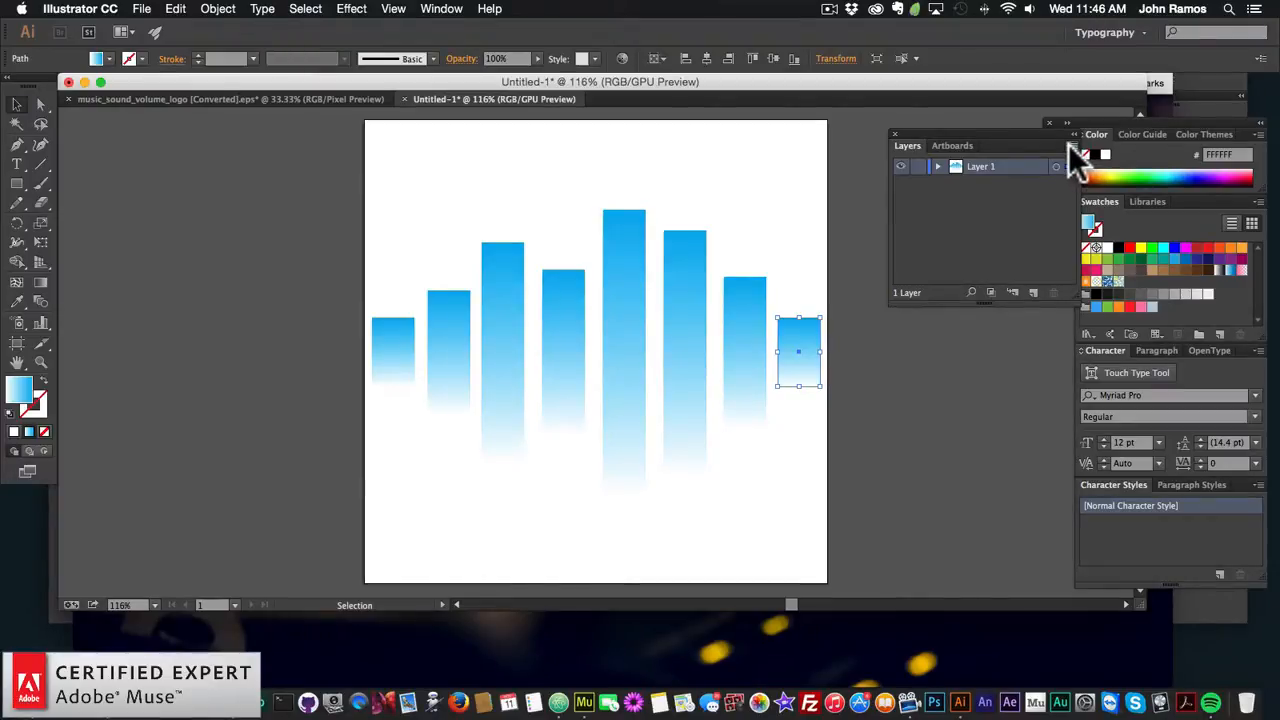
- Release Layer 1's bars to separate layers in sequence and move Layers 2 through 9 out of Layer 1 to the top level
left_click(1071, 145)
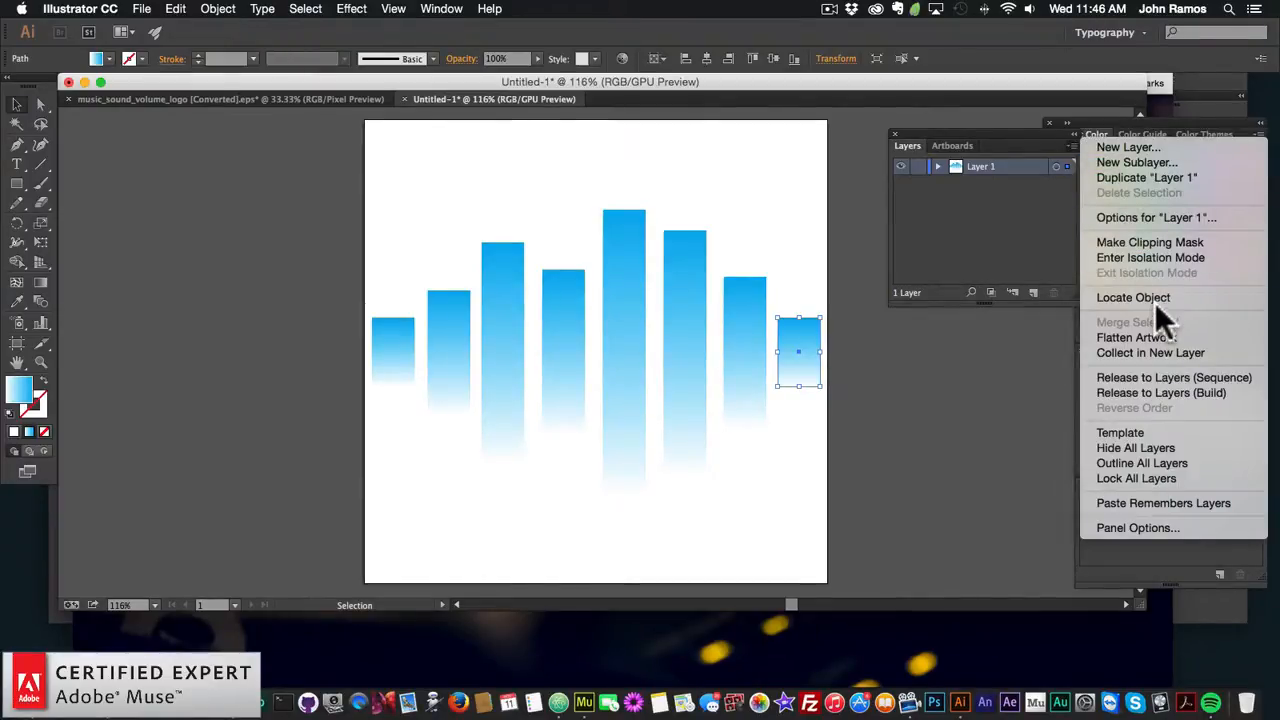
left_click(1167, 377)
left_click(1004, 183)
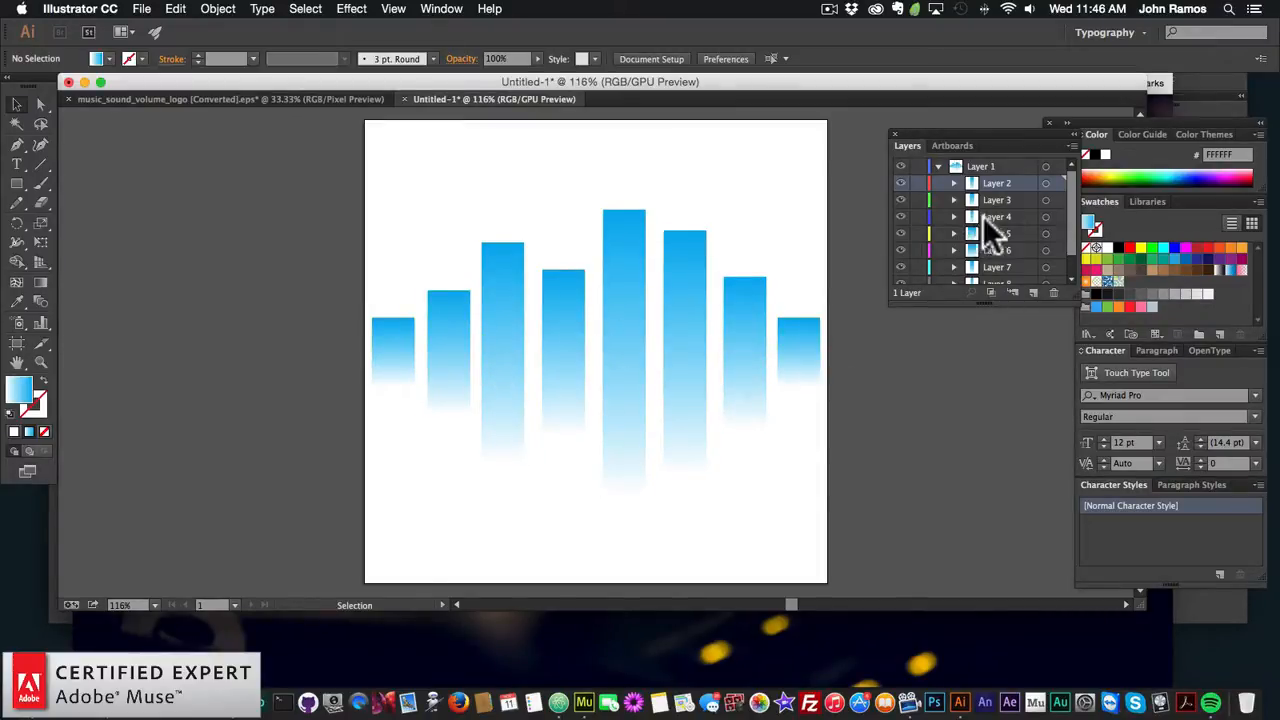
scroll(1003, 209, "down", 2)
scroll(997, 268, "up", 2)
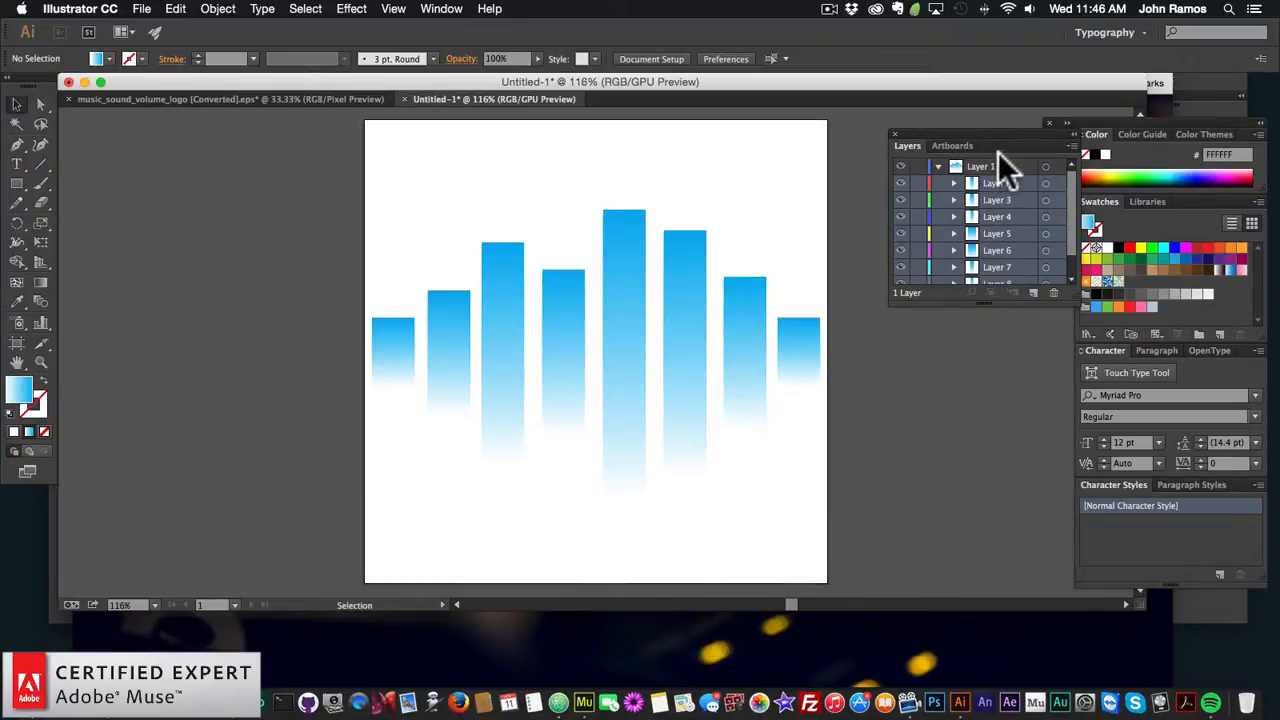
mouse_move(989, 180)
left_mouse_down()
mouse_move(1012, 158)
mouse_move(999, 160)
left_mouse_up()
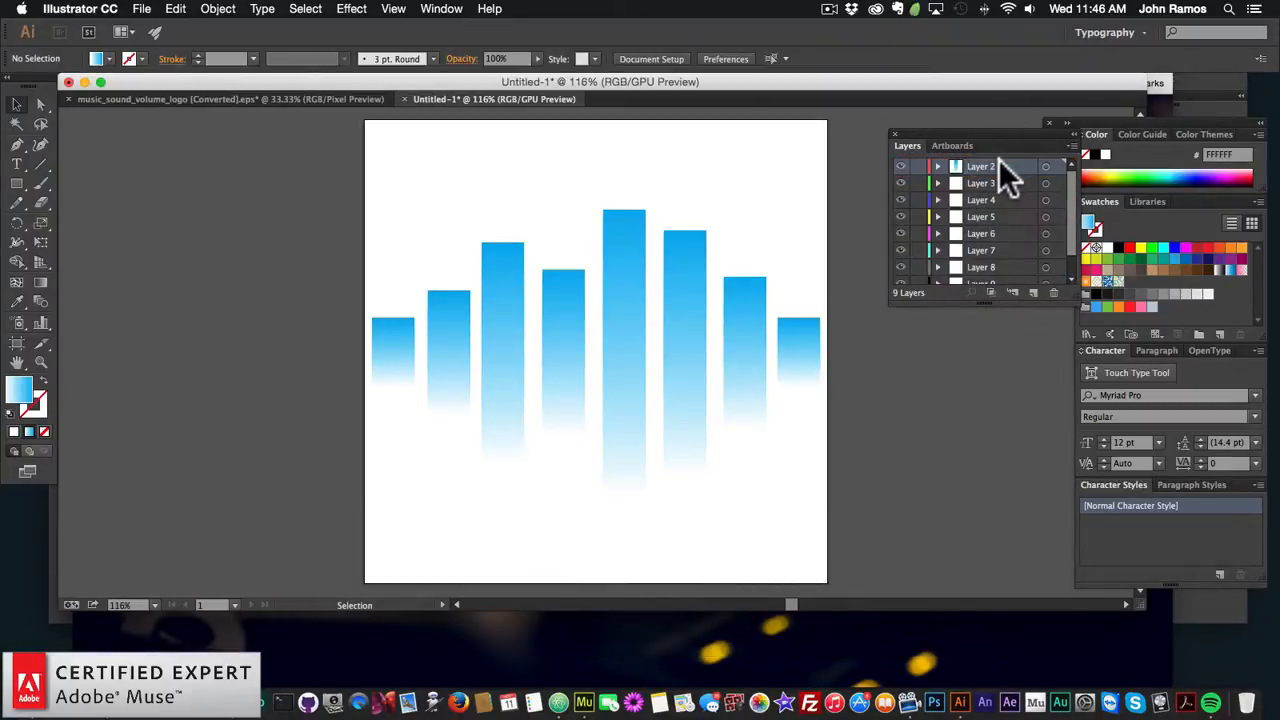
- Delete the empty Layer 1 from the end of the layer list
scroll(990, 213, "down", 1)
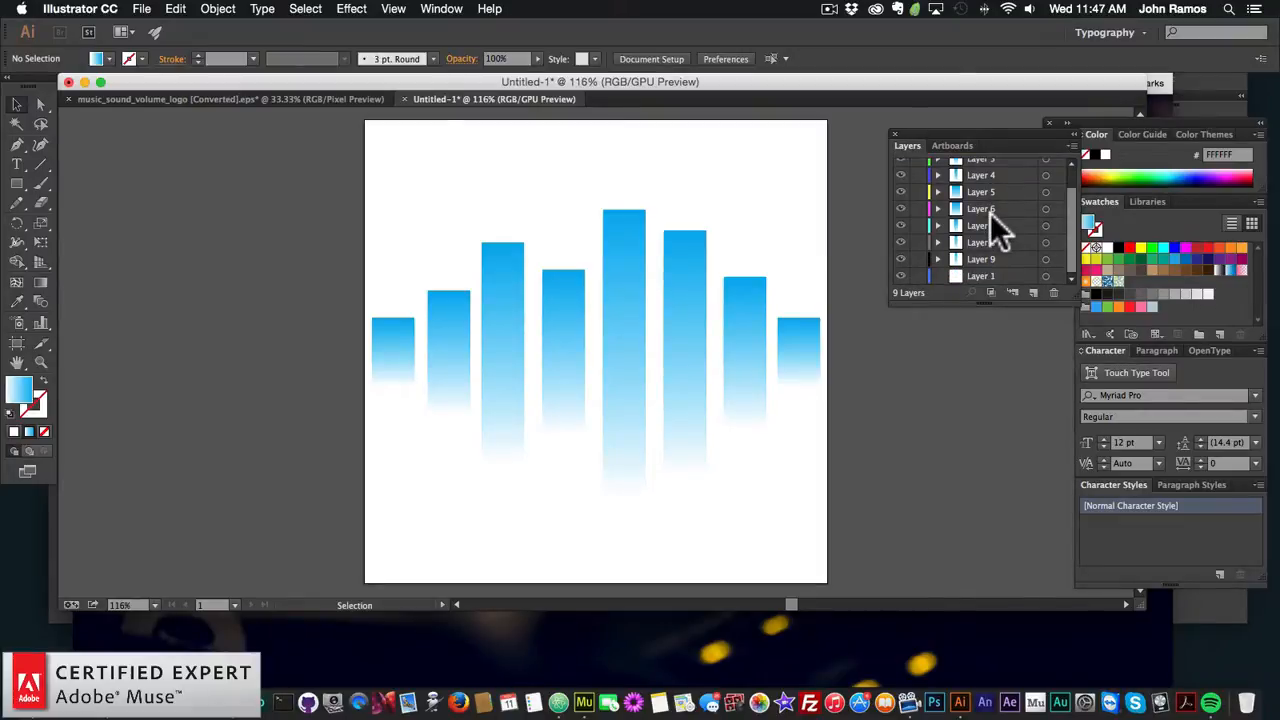
left_click(981, 275)
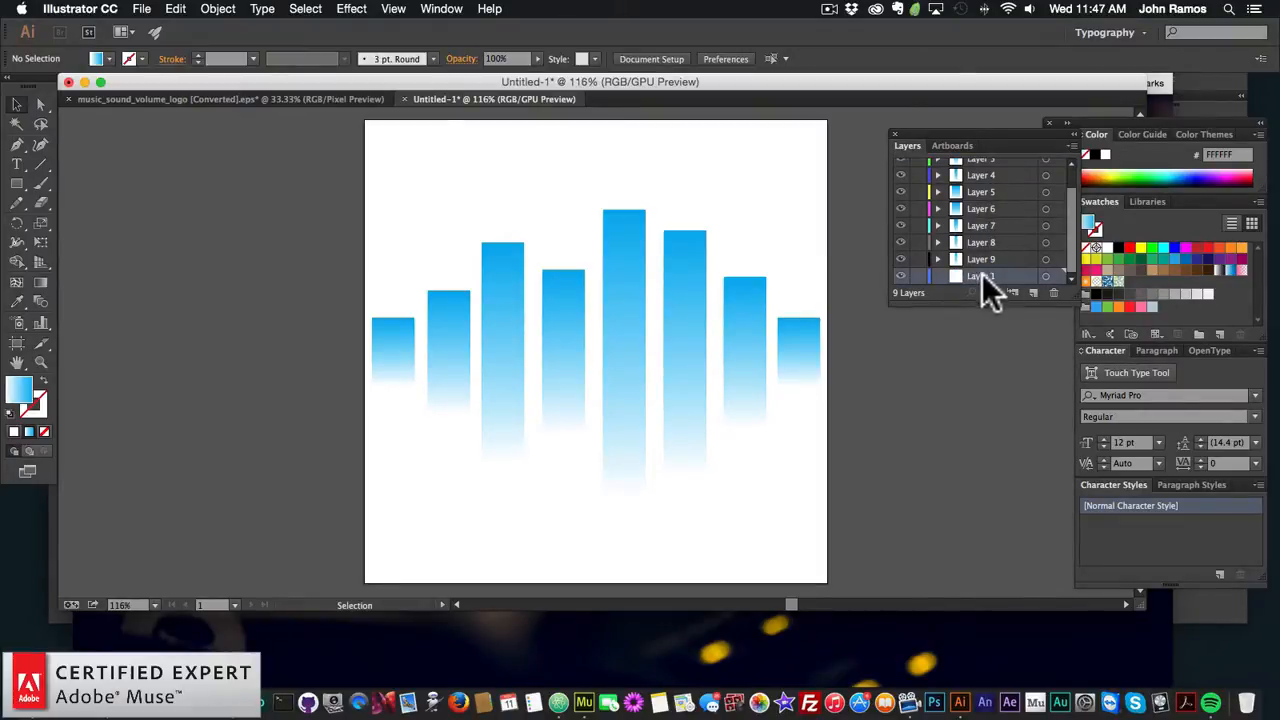
left_click(1052, 290)
scroll(1003, 223, "up", 3)
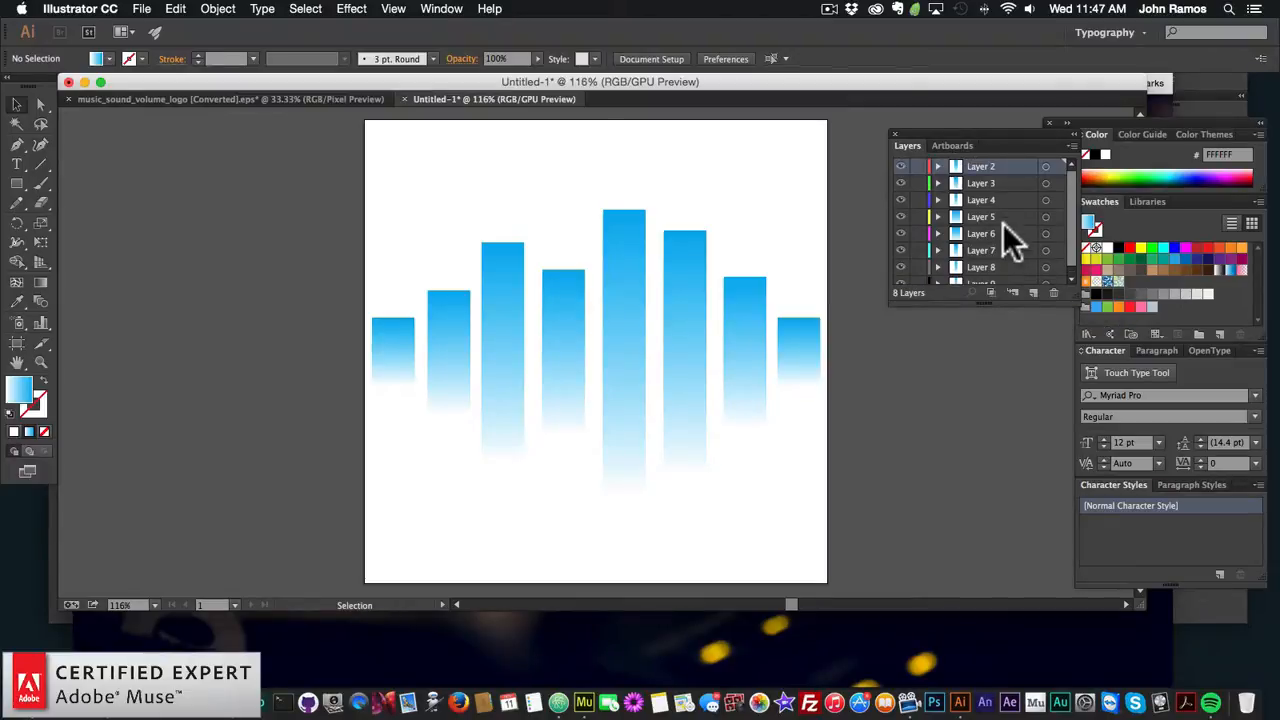
scroll(980, 250, "down", 1)
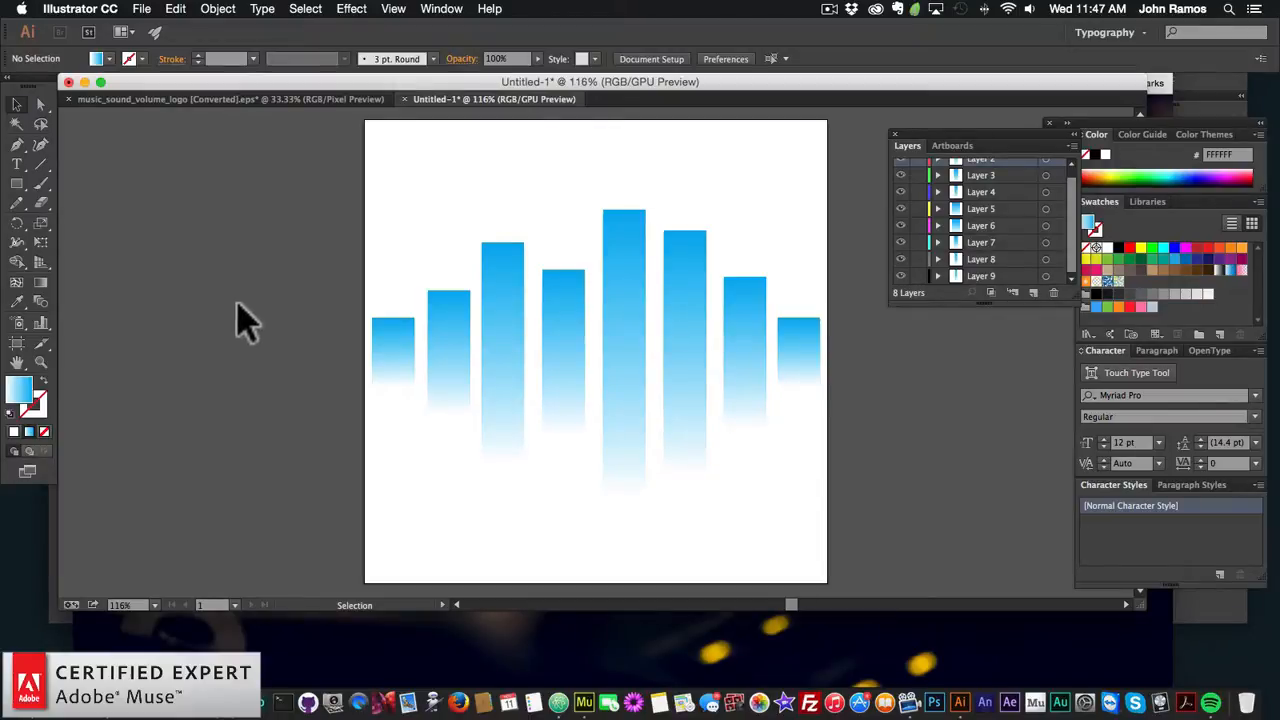
- Run the MultiExporter script and browse to the video folder for its output directory
left_click(140, 9)
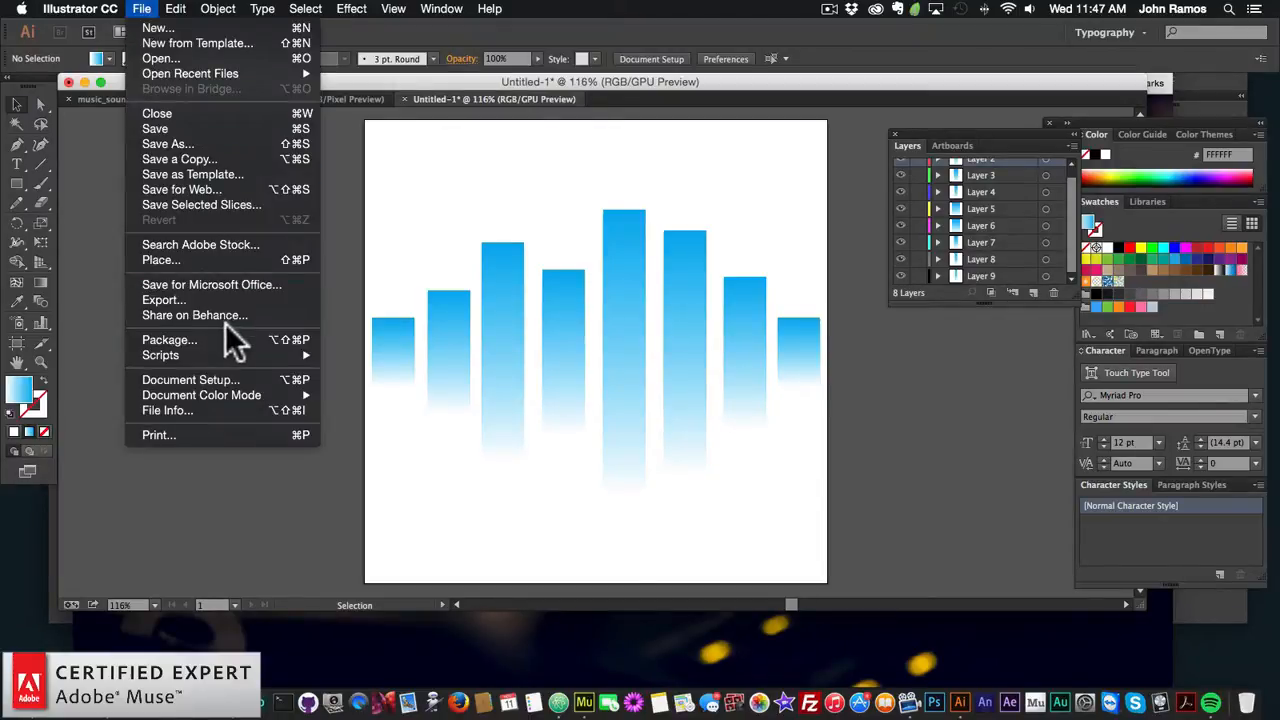
mouse_move(196, 355)
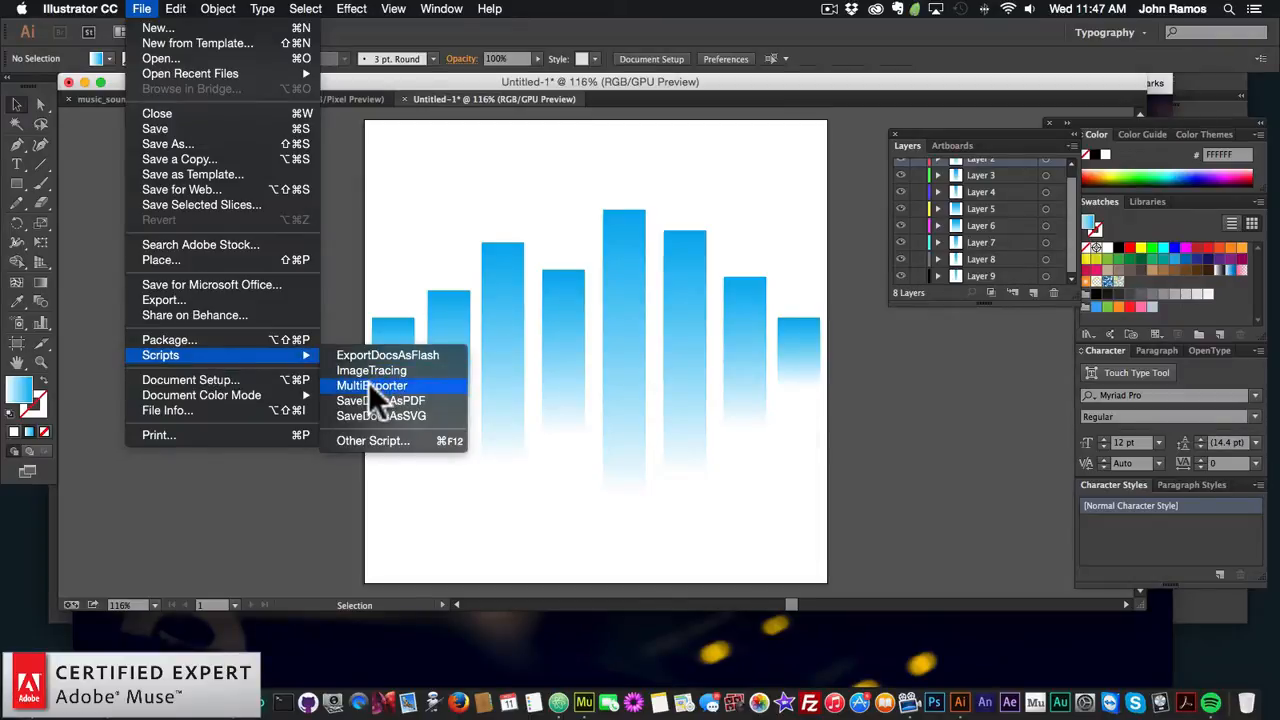
left_click(368, 384)
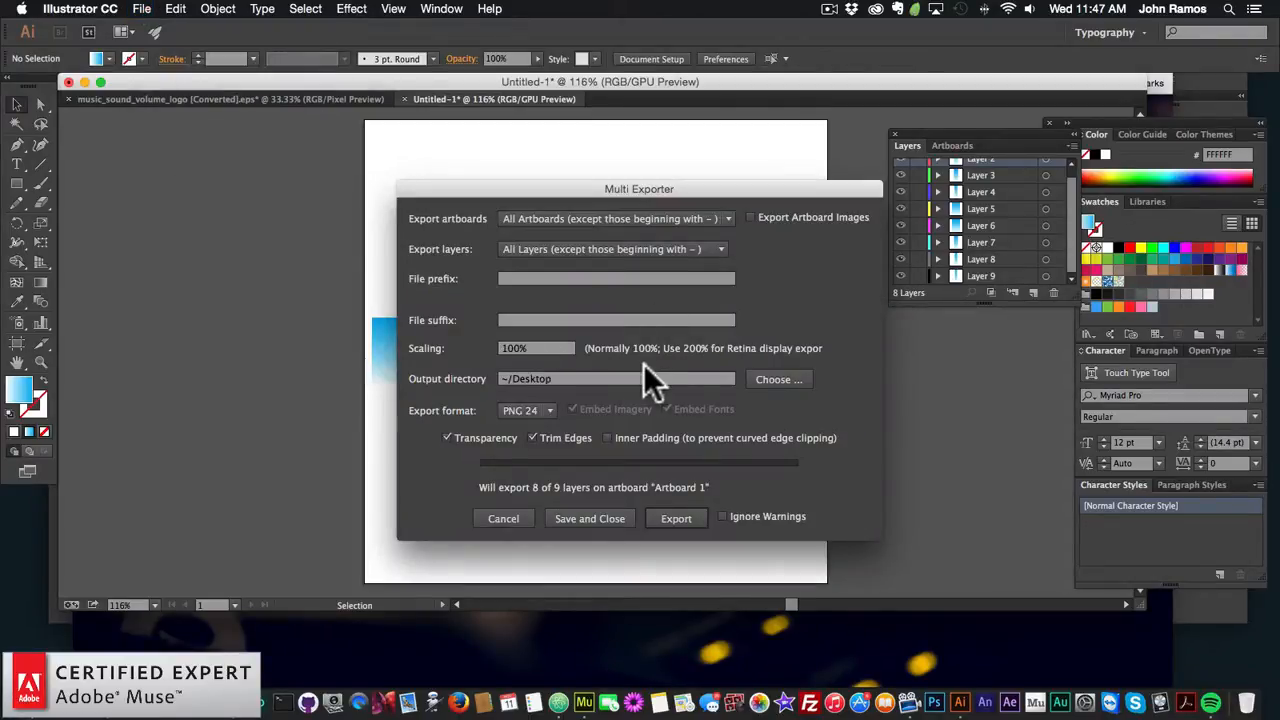
left_click(777, 381)
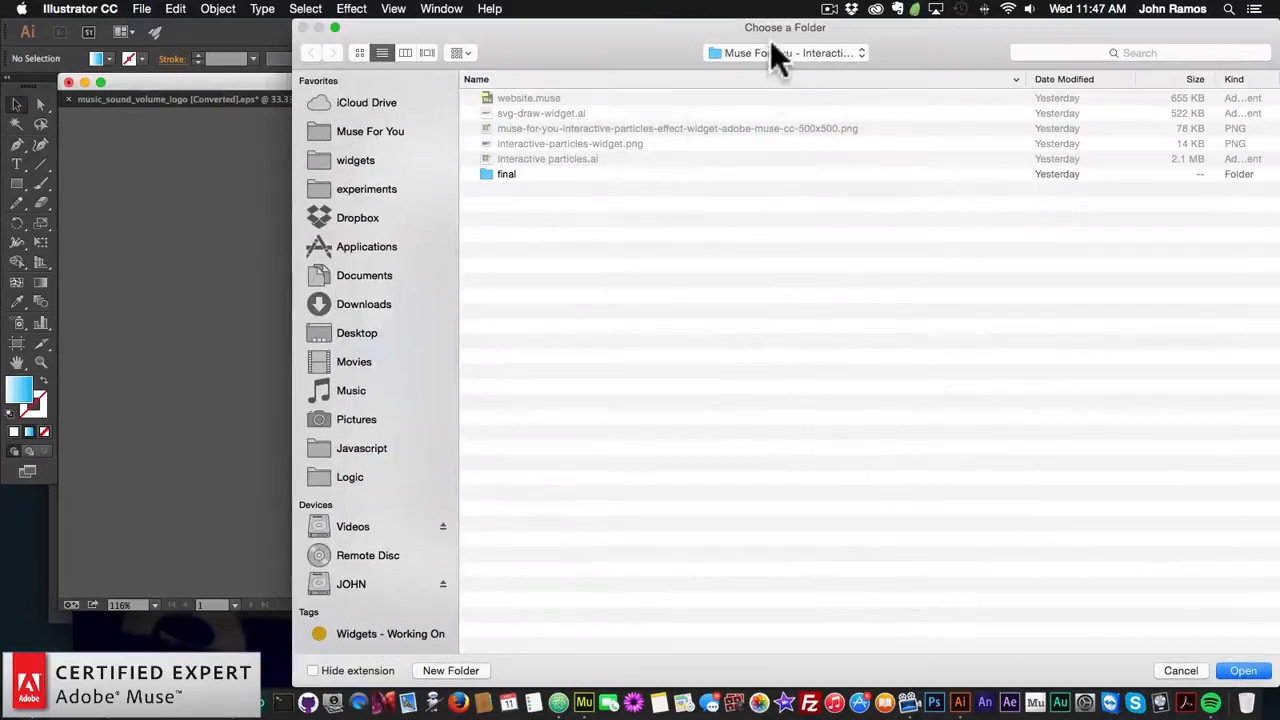
left_click(770, 50)
left_click(748, 207)
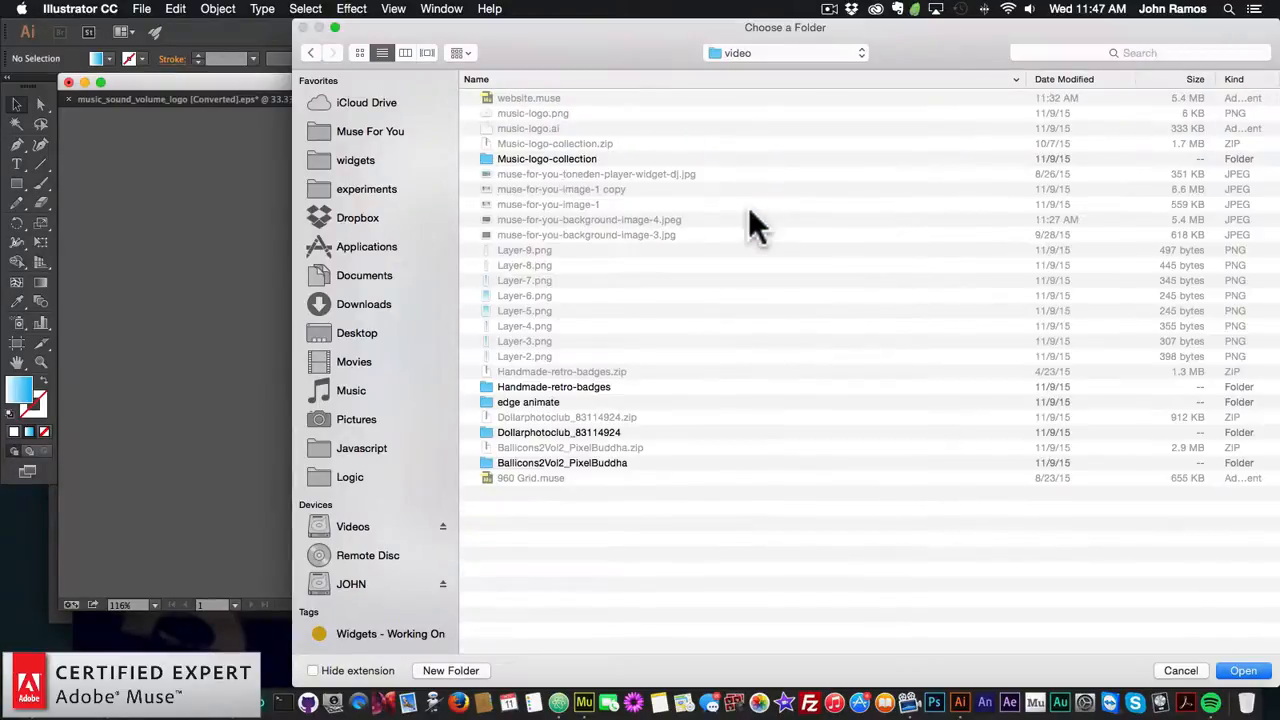
- Create a new folder named music-website-example inside the video folder
left_click(465, 670)
type("web")
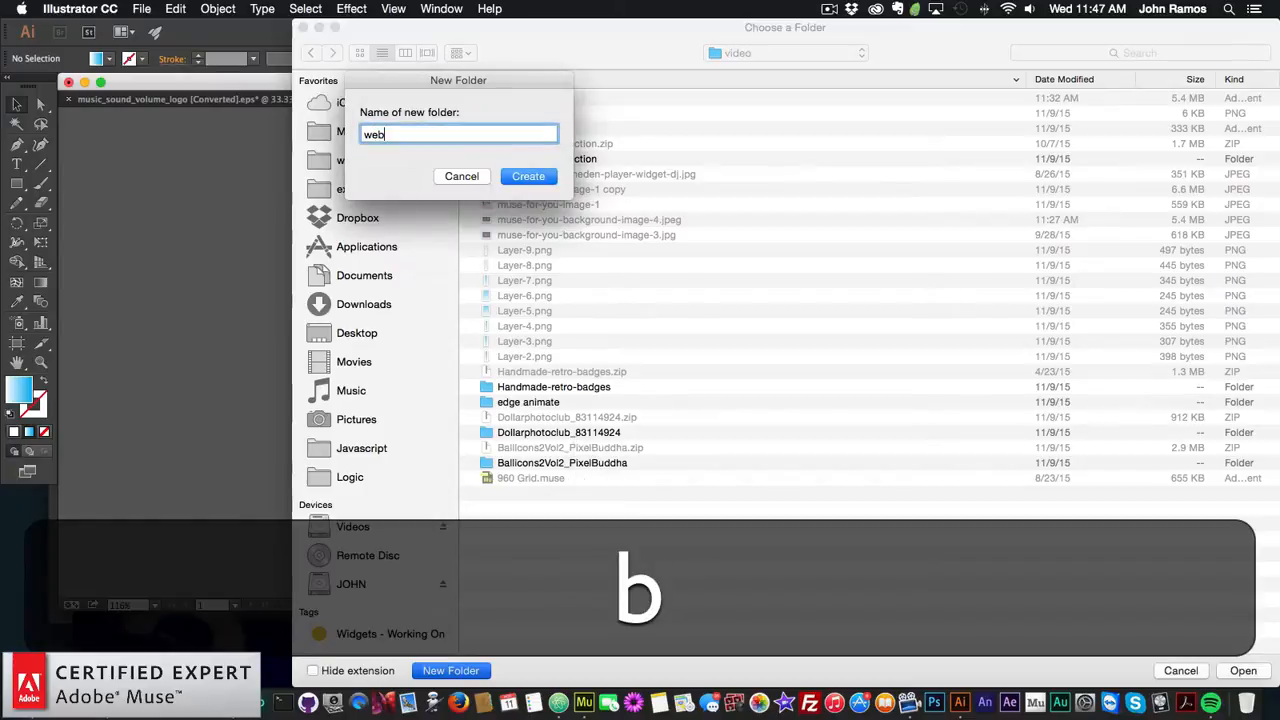
key("BackSpace")
key("BackSpace")
key("BackSpace")
type("musefow")
key("BackSpace")
key("BackSpace")
key("BackSpace")
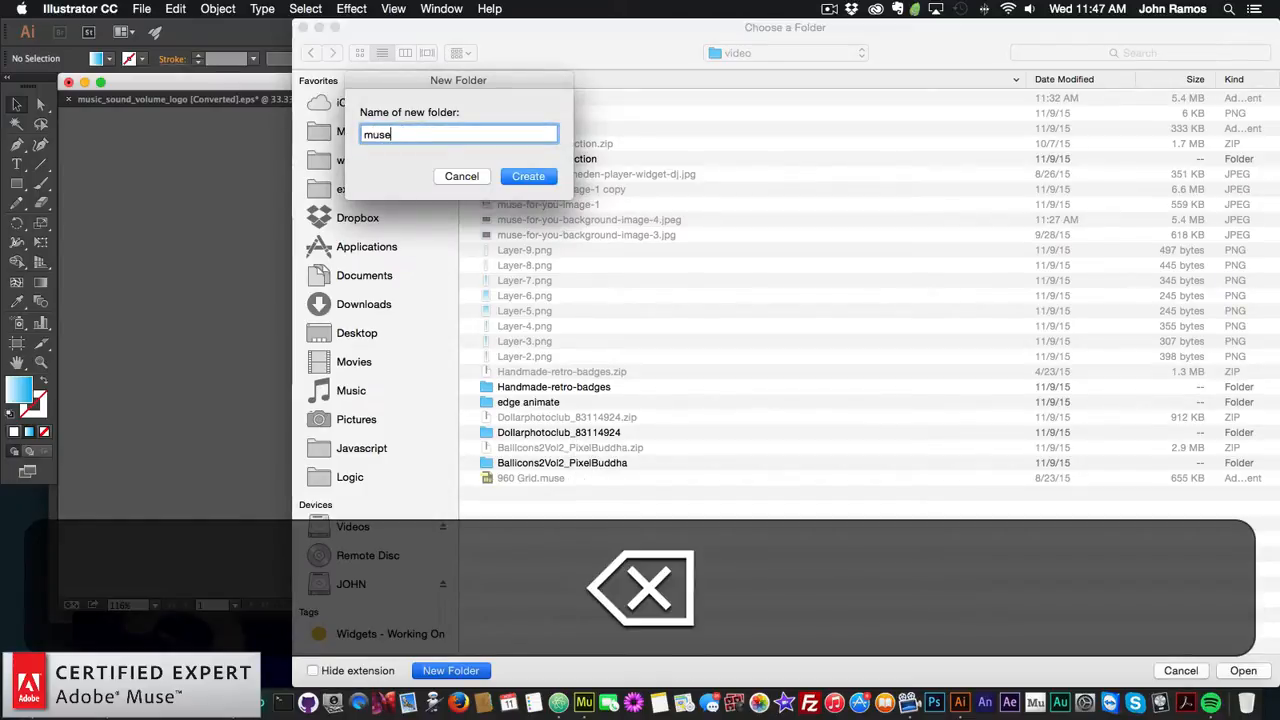
type("ic-website-")
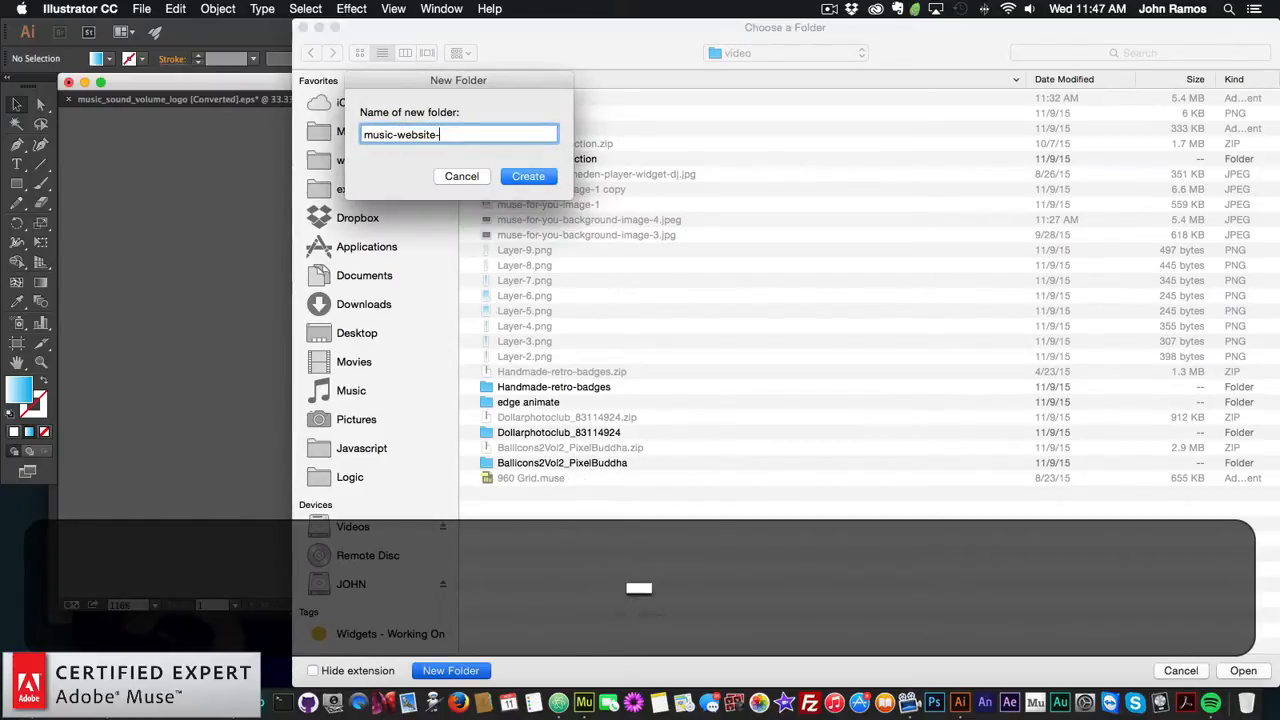
type("example")
key("Return")
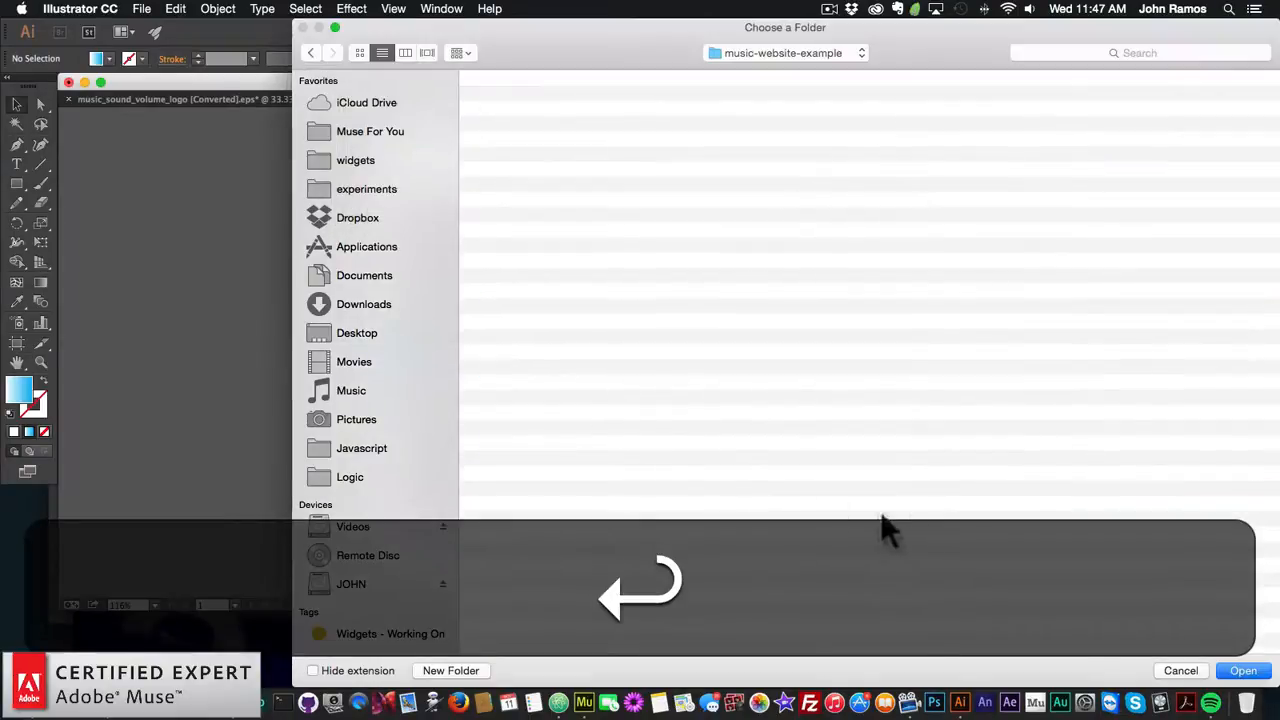
- Use the music-website-example folder as output directory and export all layers as PNG 24 with transparency and trimmed edges
left_click(1245, 671)
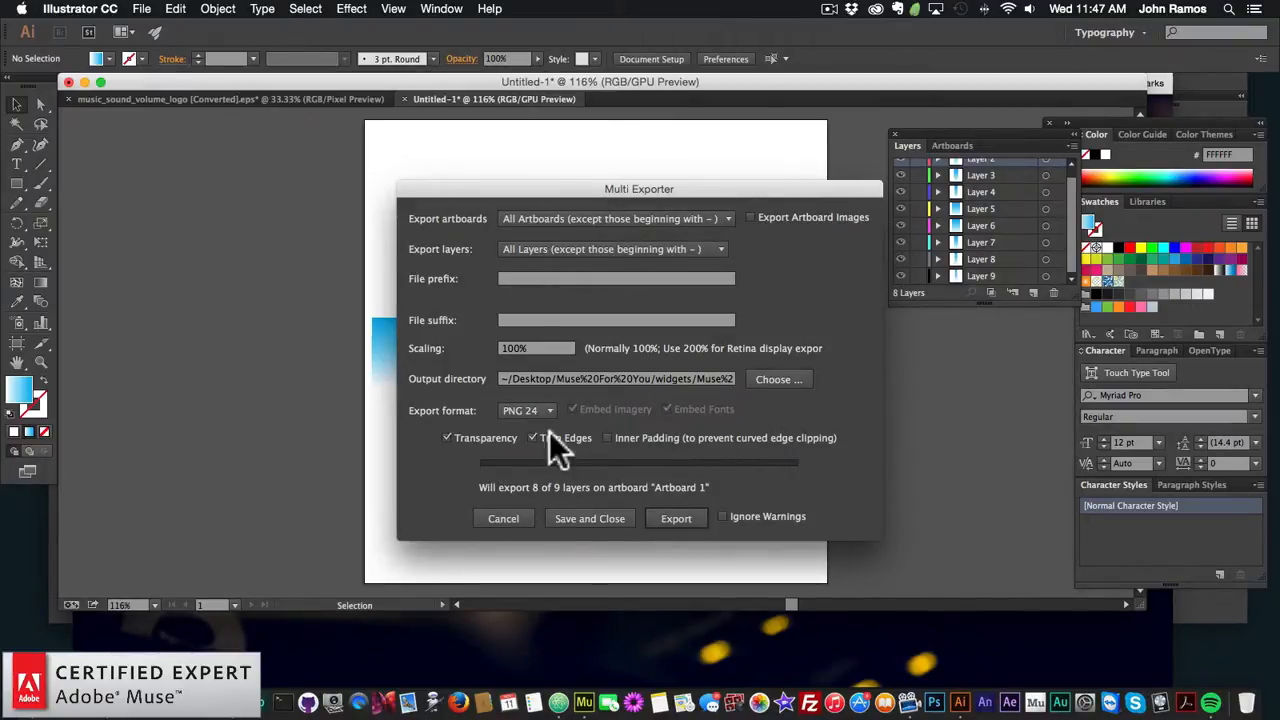
left_click(678, 520)
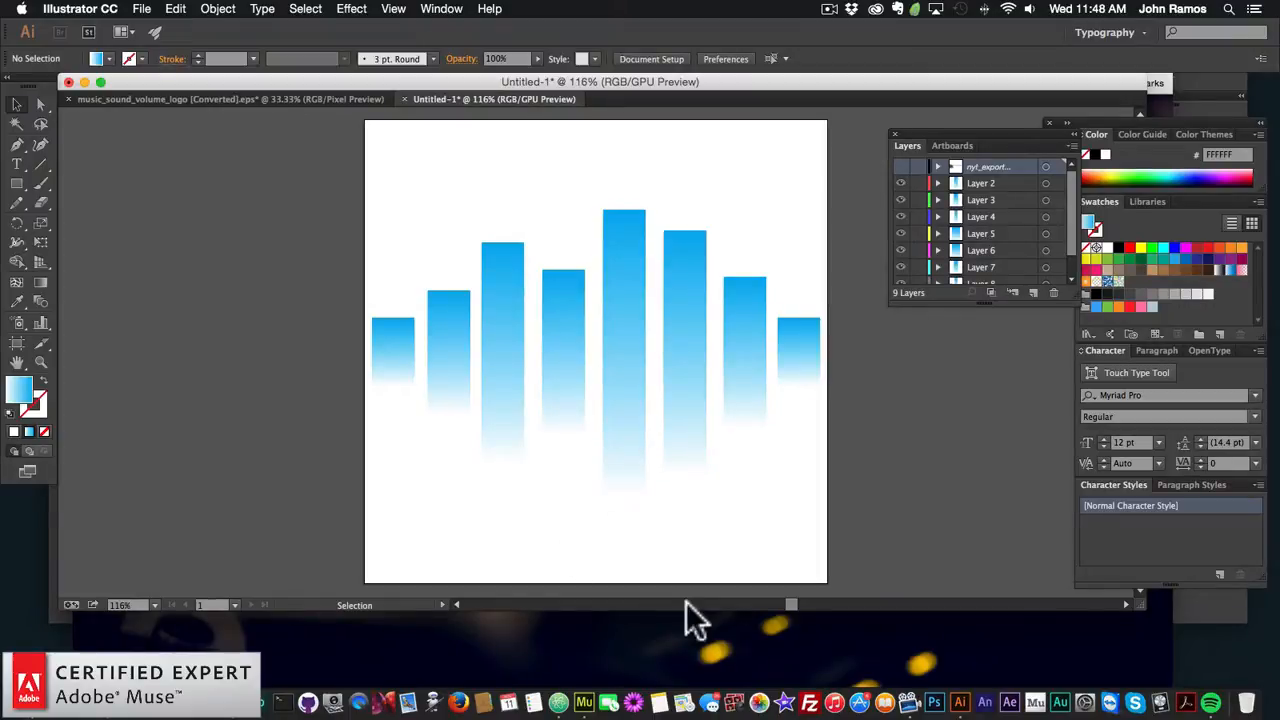
- Switch to Adobe Edge Animate and create a new composition
left_click(987, 683)
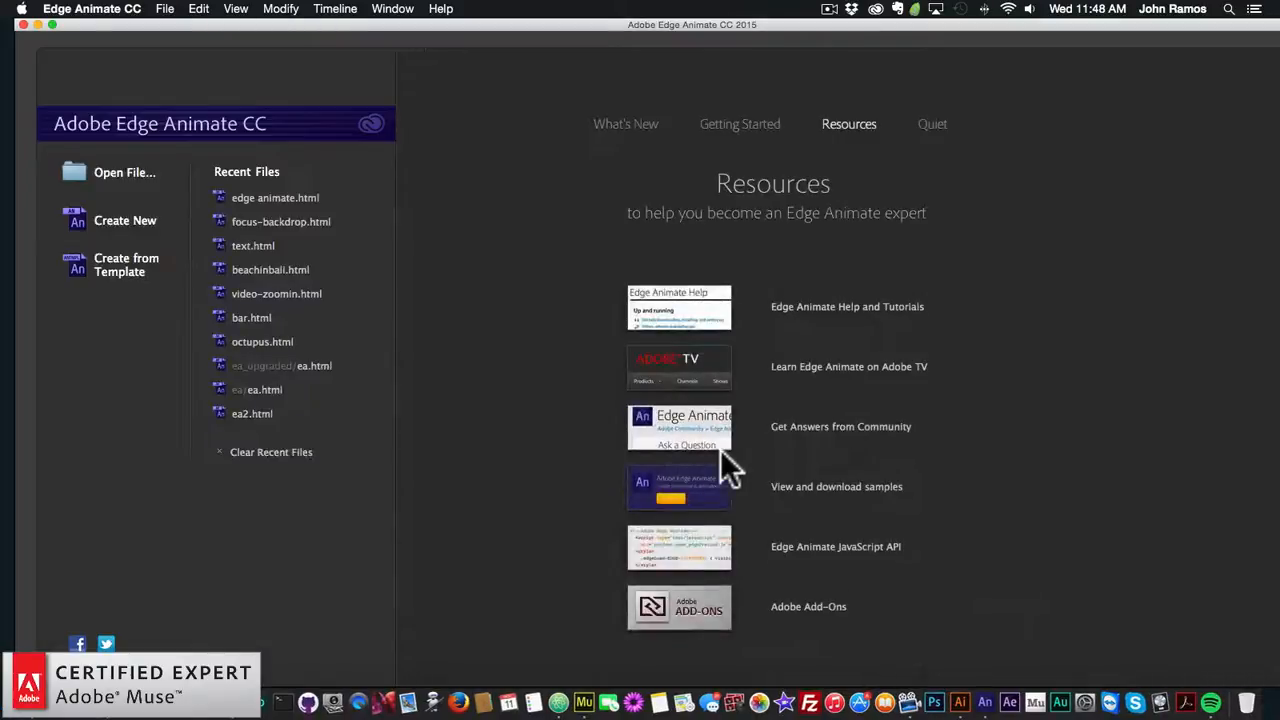
left_click(116, 221)
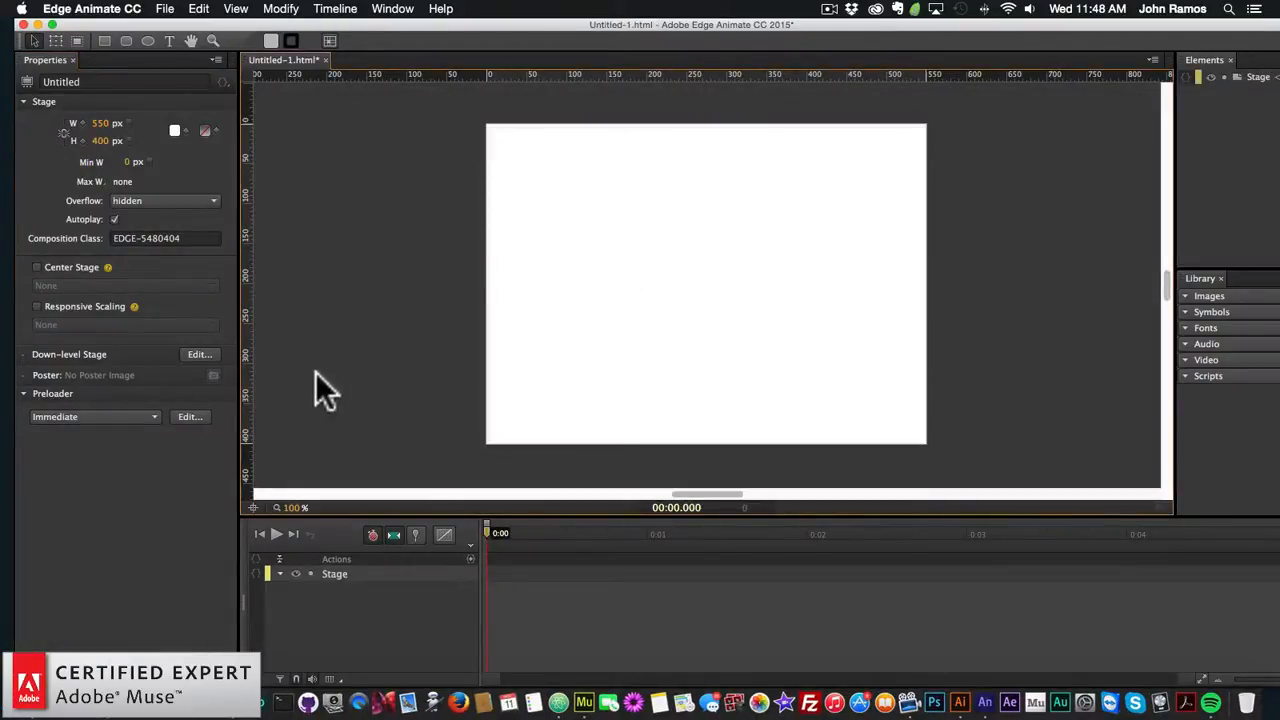
- Switch to Finder and open the music-website-example folder inside the video folder
left_click(40, 703)
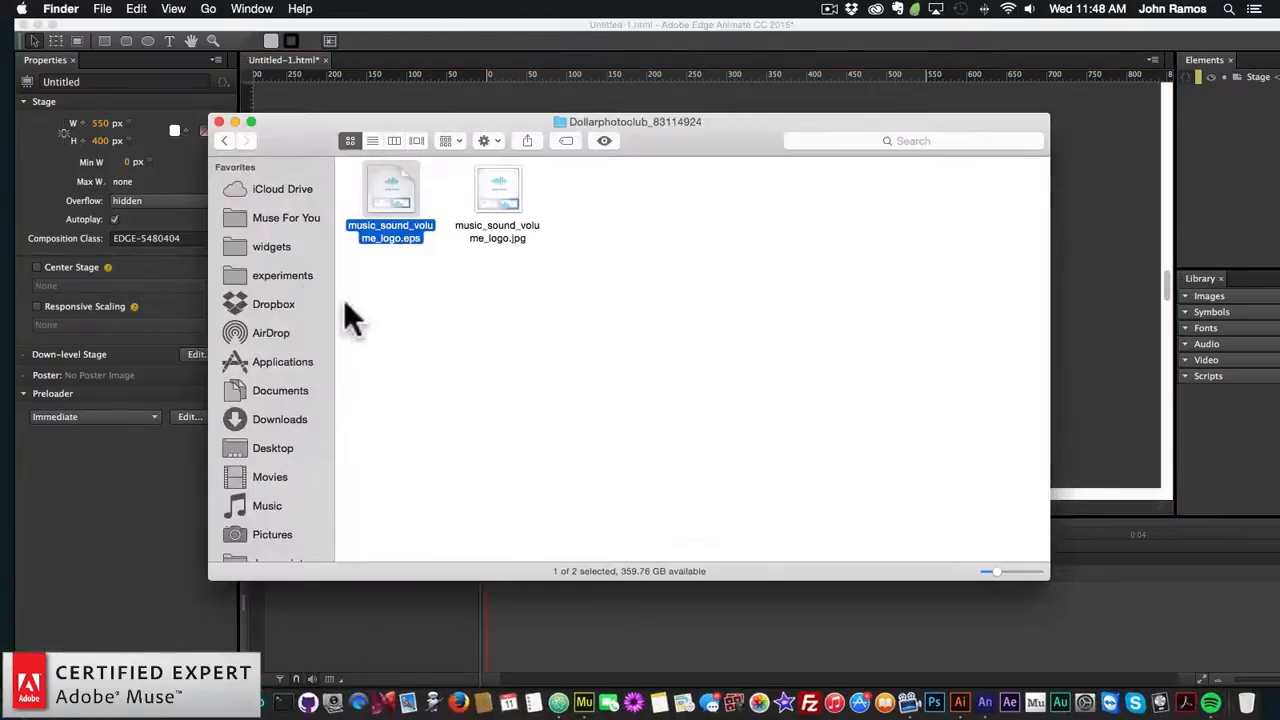
left_click(222, 140)
left_click_drag(312, 117, 343, 183)
scroll(472, 326, "up", 2)
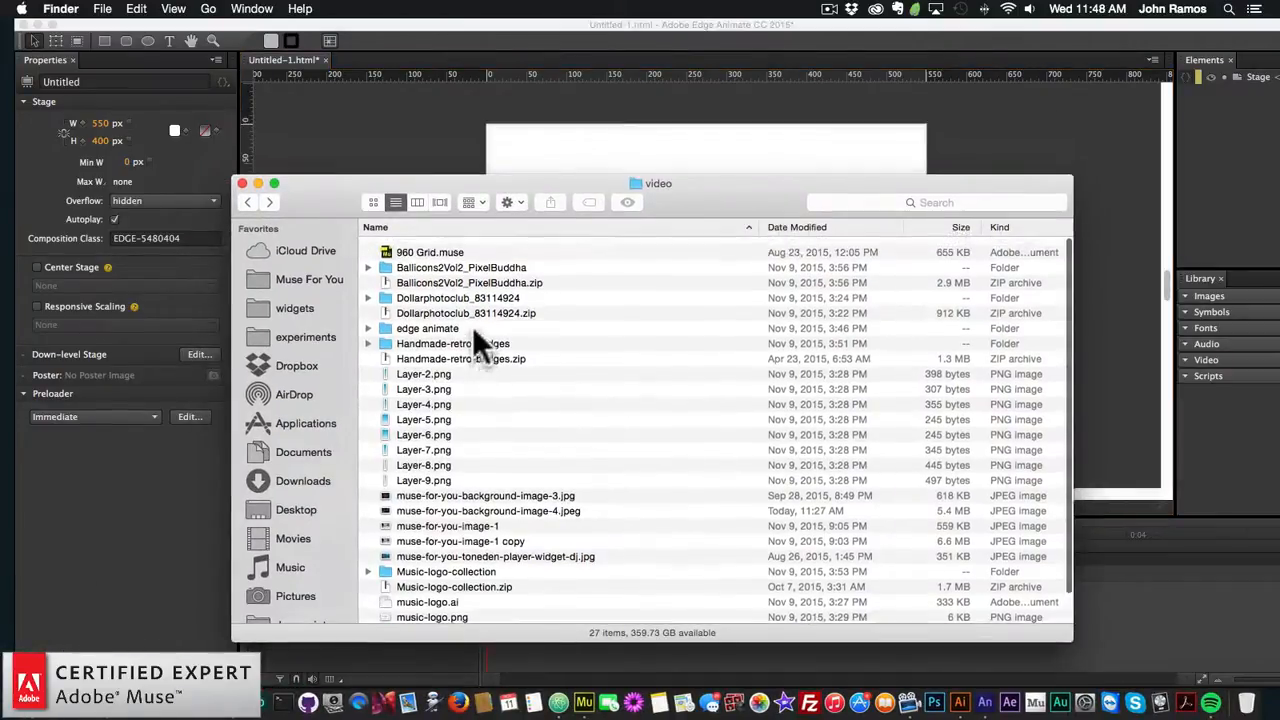
scroll(465, 350, "down", 1)
scroll(456, 372, "up", 2)
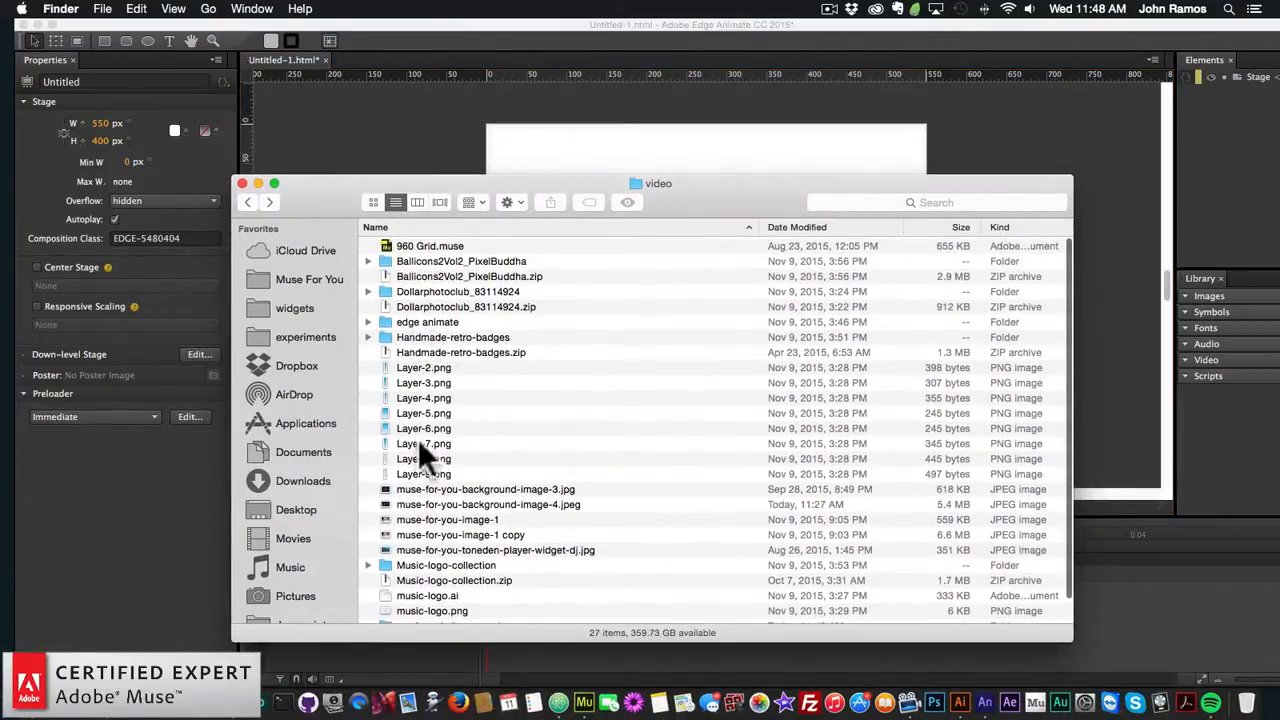
scroll(440, 540, "down", 3)
double_click(448, 600)
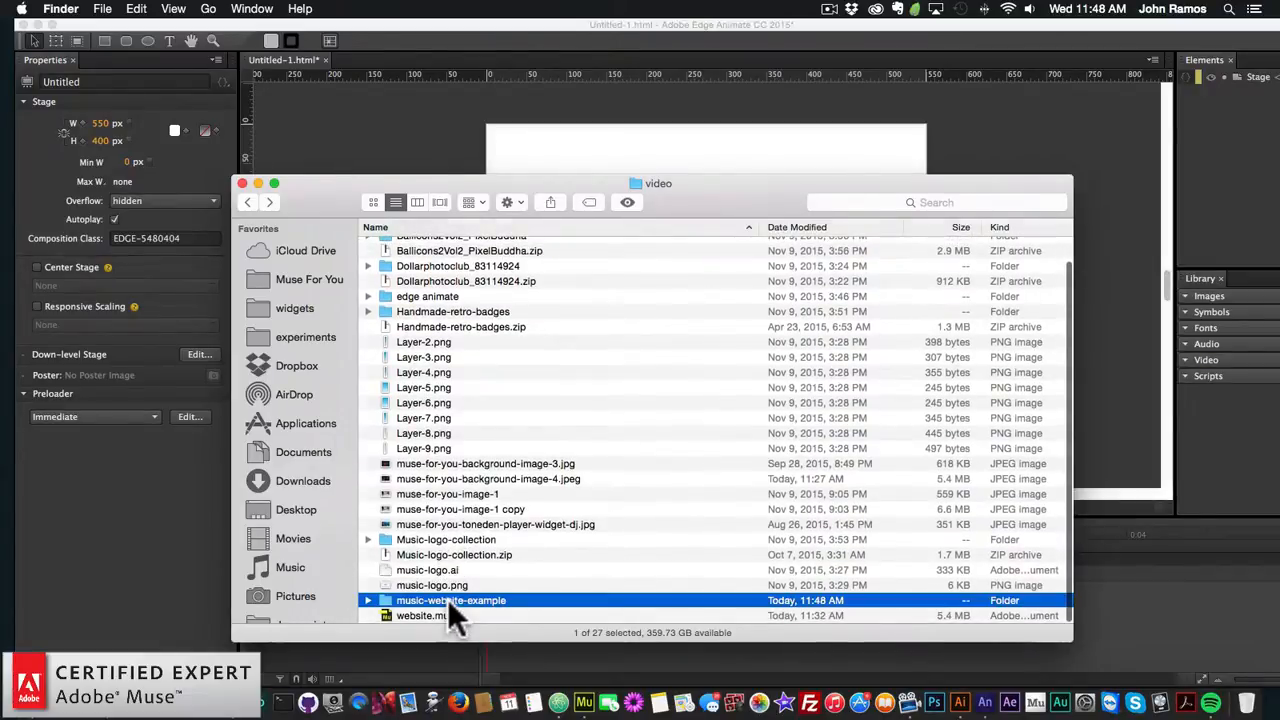
- Add Layer-2.png through Layer-9.png to the Edge Animate composition and move them together onto the pasteboard left of the stage
left_click_drag(400, 183, 416, 266)
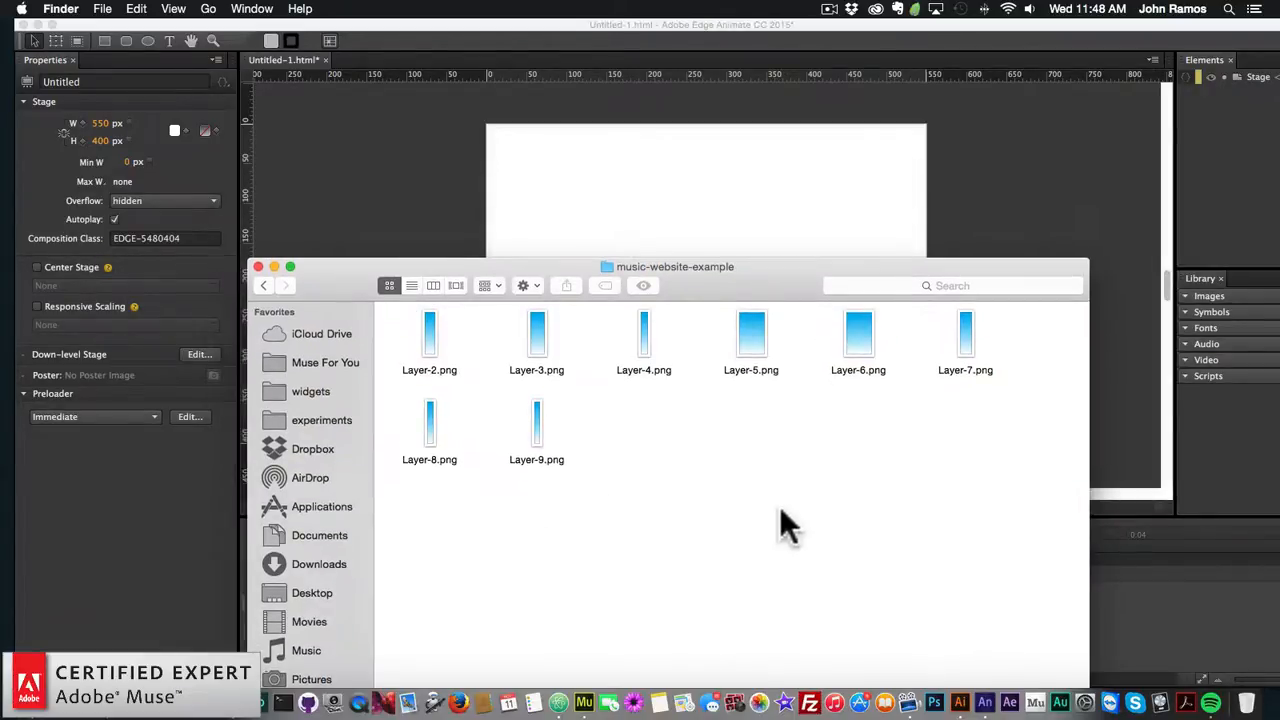
left_click_drag(1019, 502, 511, 169)
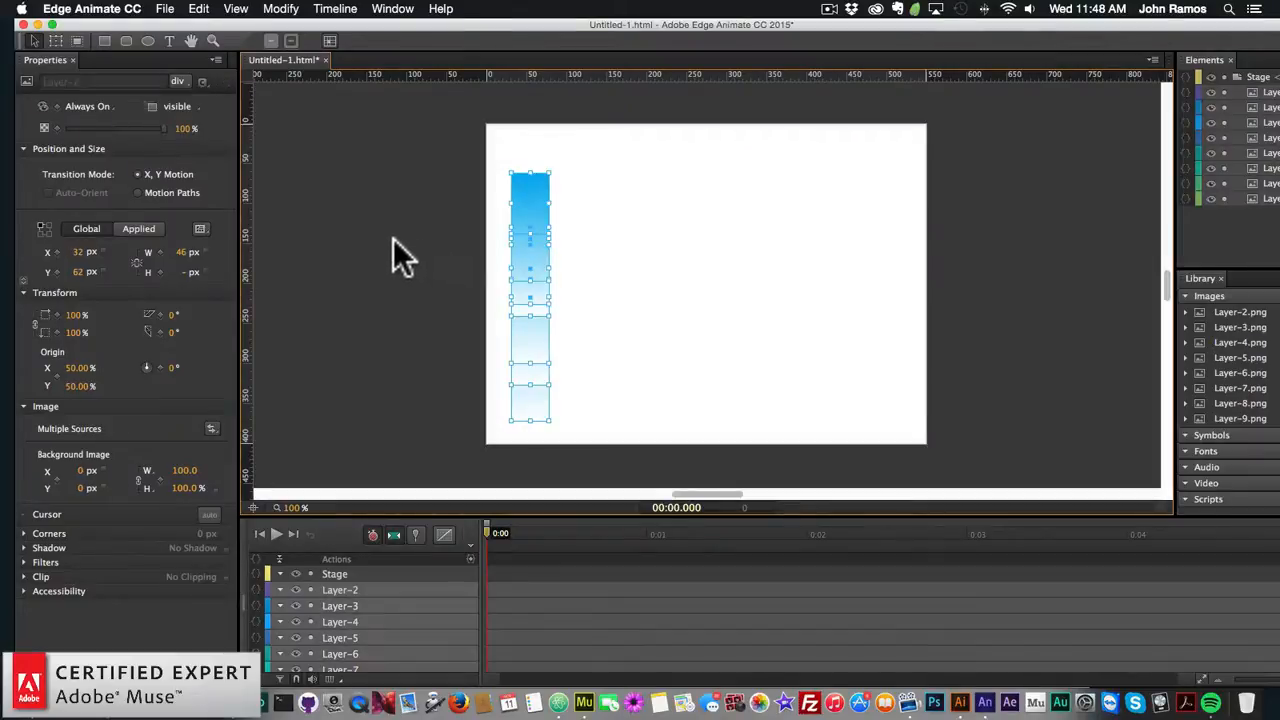
left_click_drag(434, 151, 616, 404)
left_click_drag(526, 184, 400, 173)
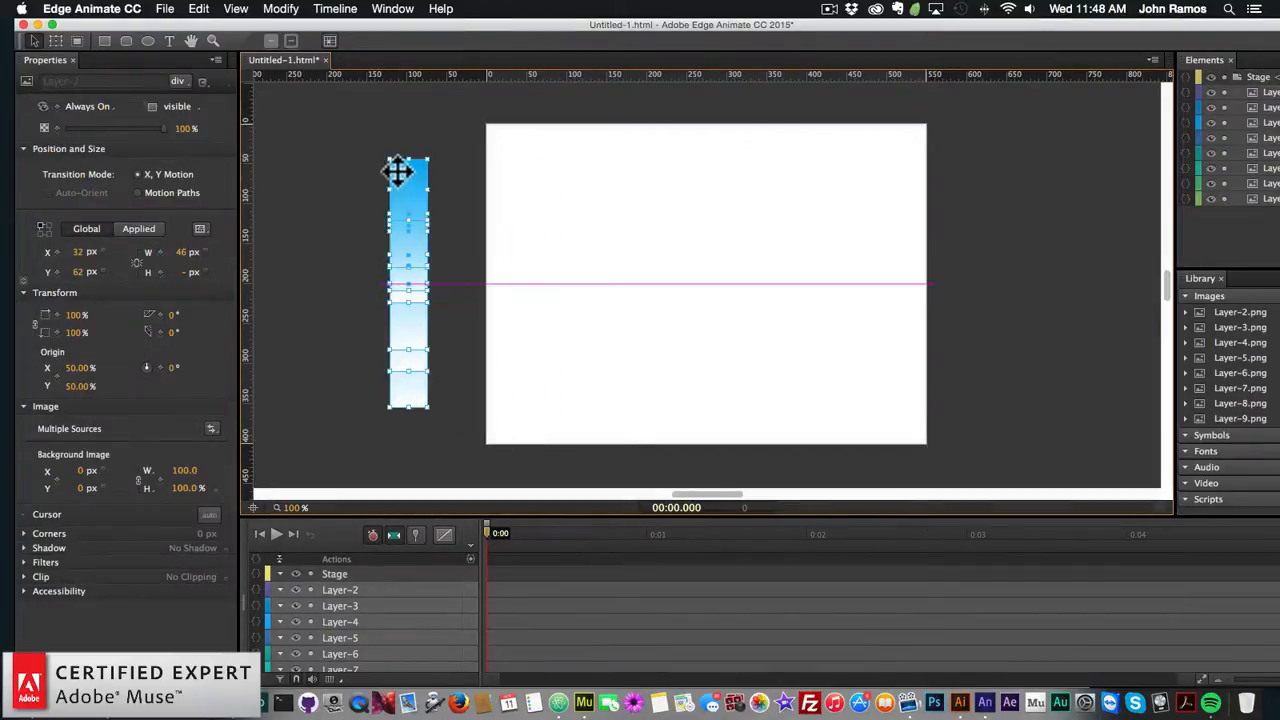
left_click(997, 398)
- Switch to Illustrator and save the whole logo for web as a transparent PNG-24 named image in the music-website-example folder
left_click(958, 703)
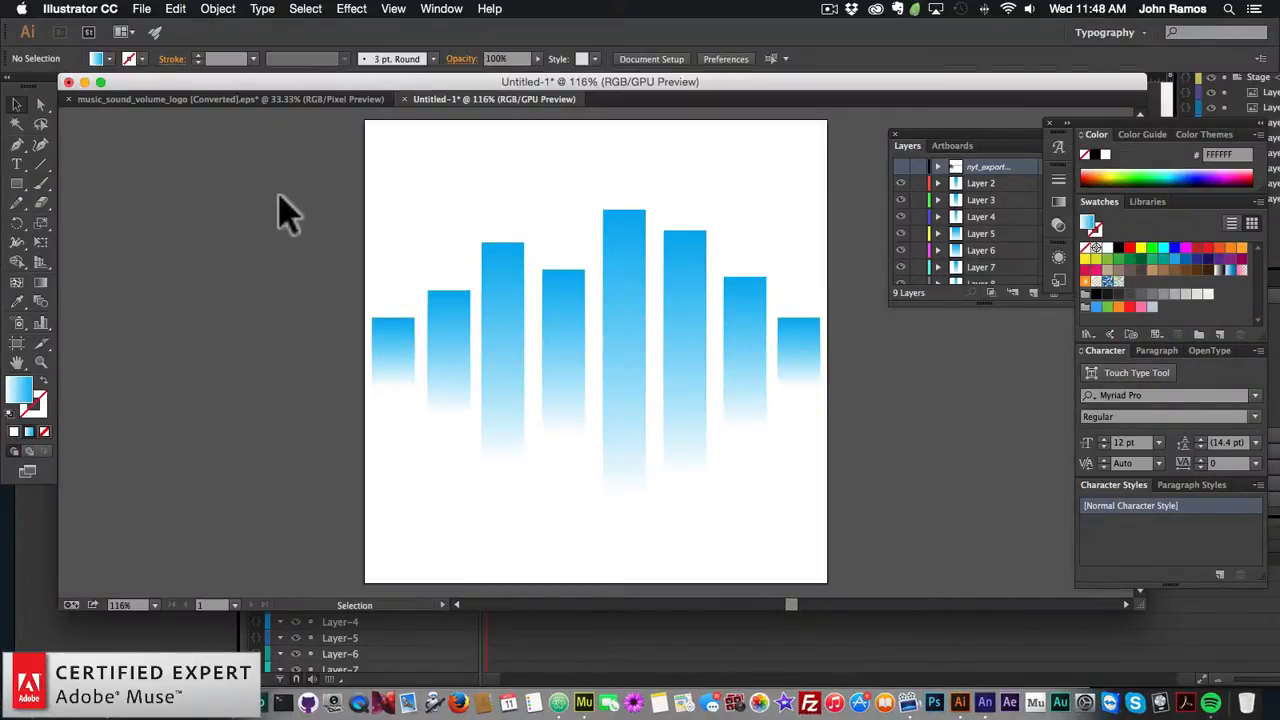
left_click(141, 9)
left_click(181, 189)
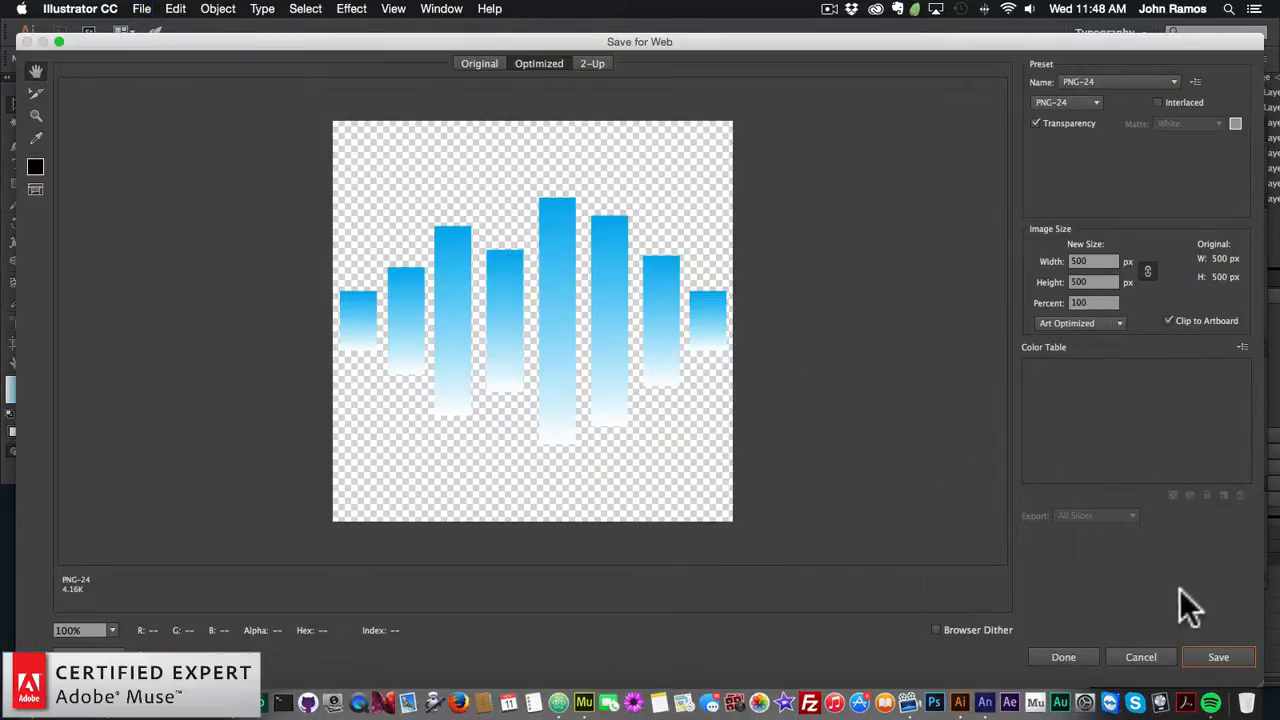
left_click(1218, 657)
left_click(503, 131)
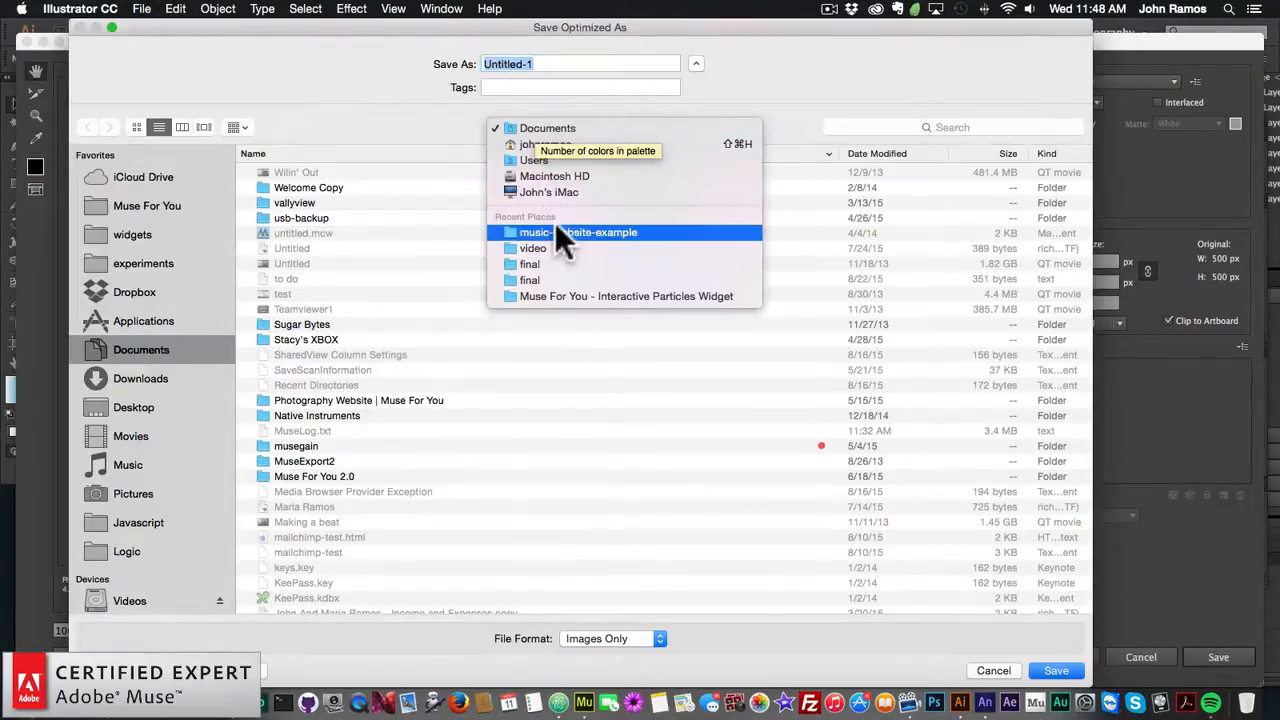
left_click(549, 245)
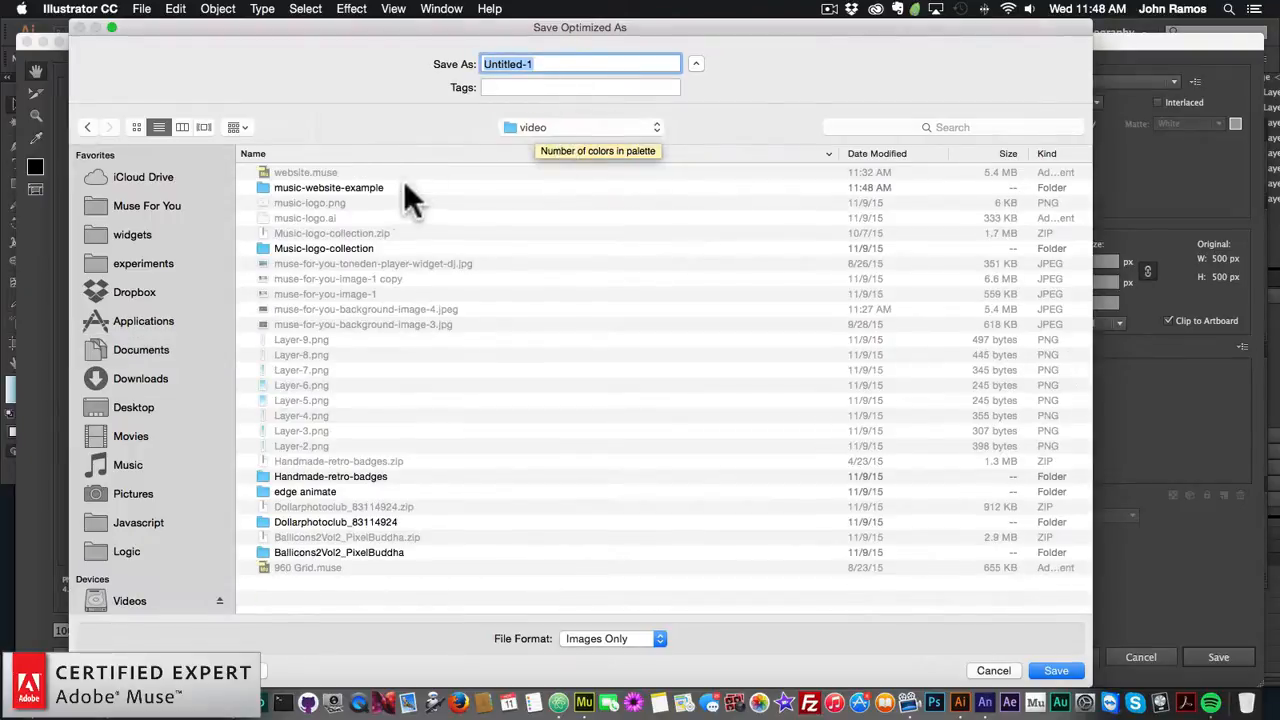
double_click(362, 185)
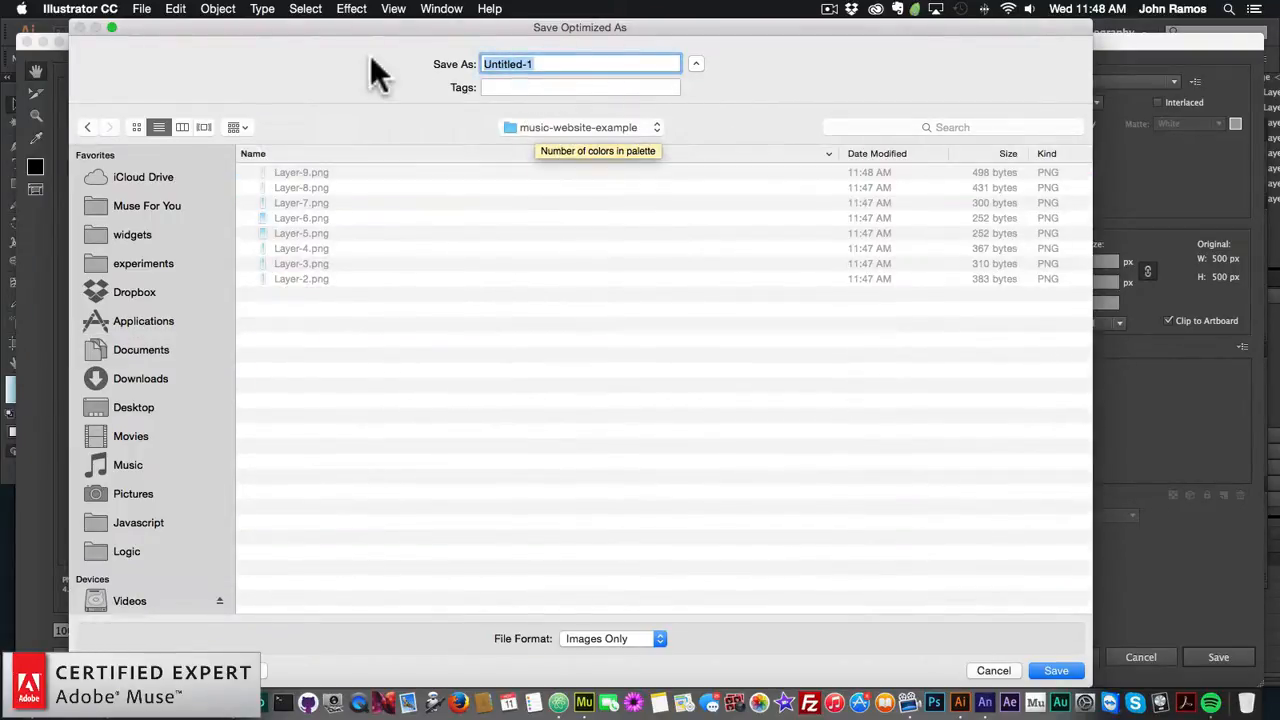
type("image")
key("Return")
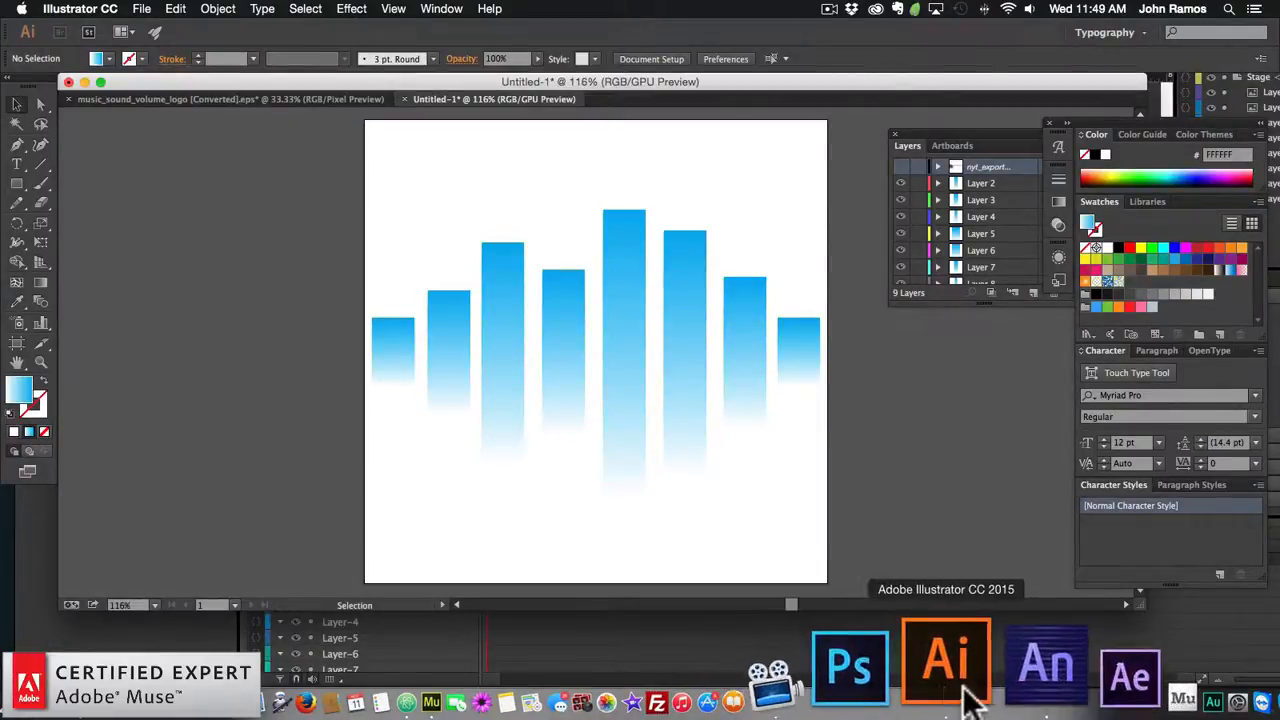
- Switch to Edge Animate, add image.png from the music-website-example folder, and center it on the stage
left_click(985, 690)
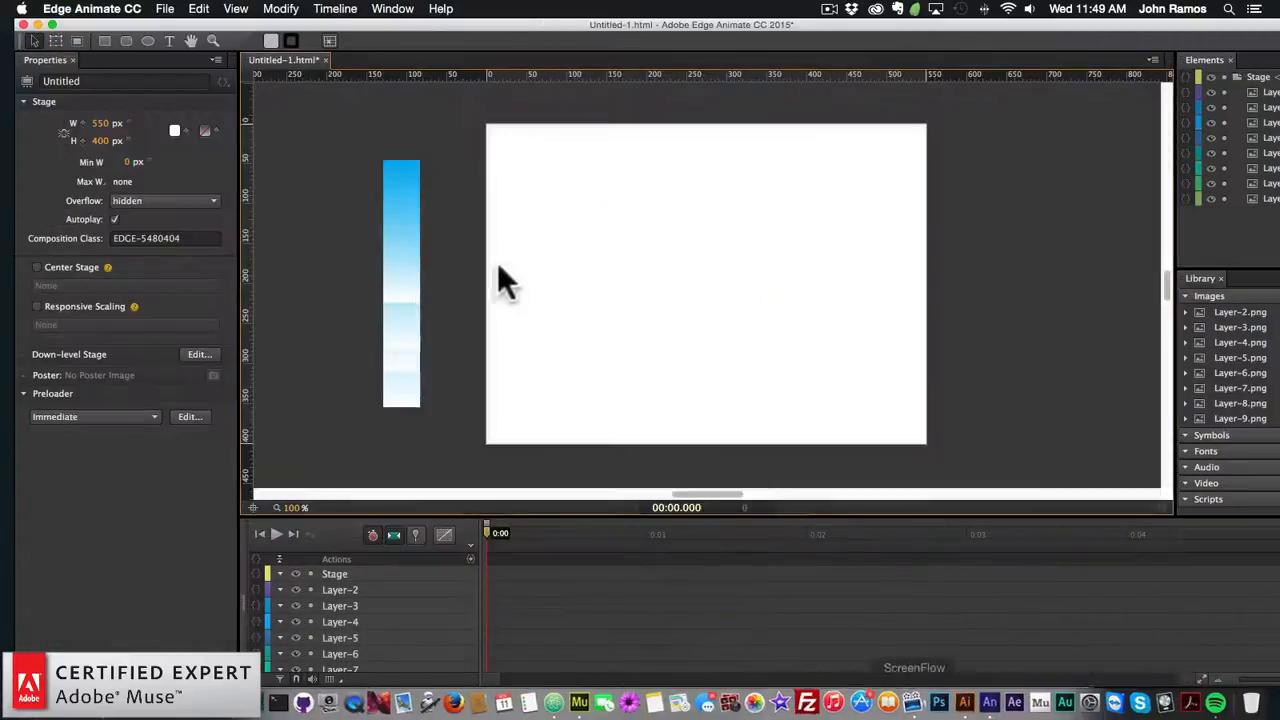
left_click(38, 690)
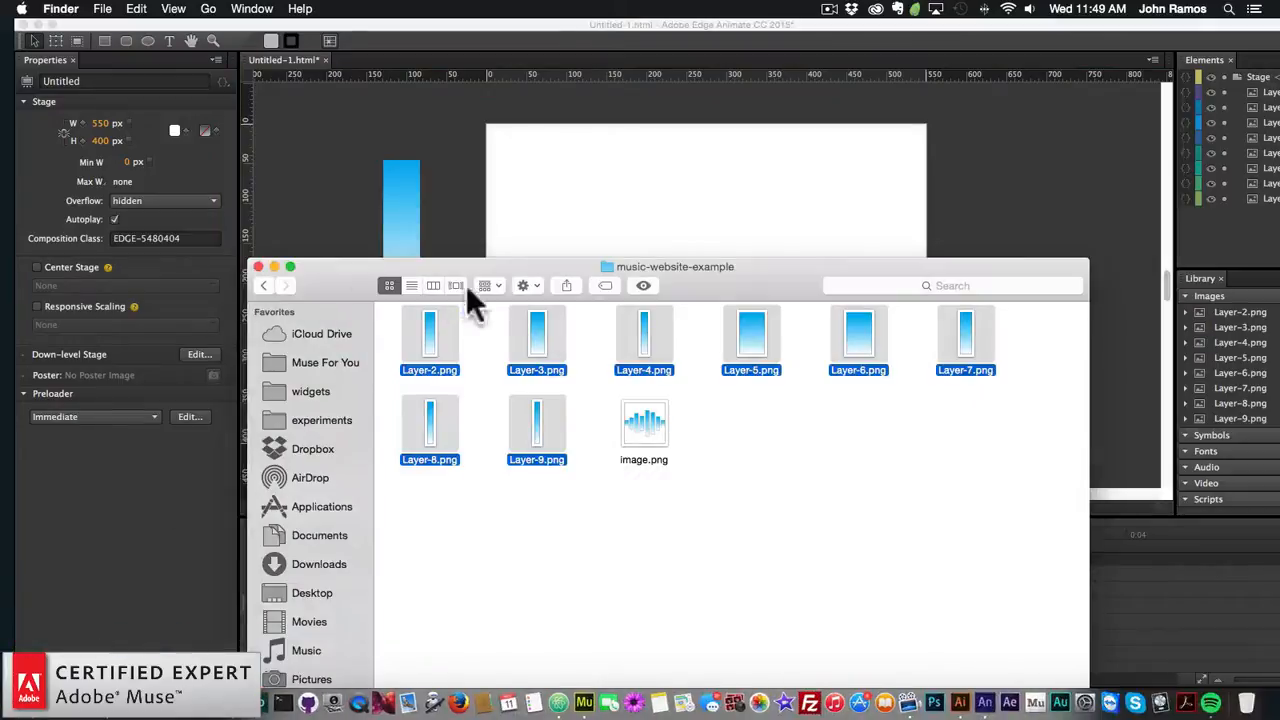
left_click_drag(674, 445, 653, 168)
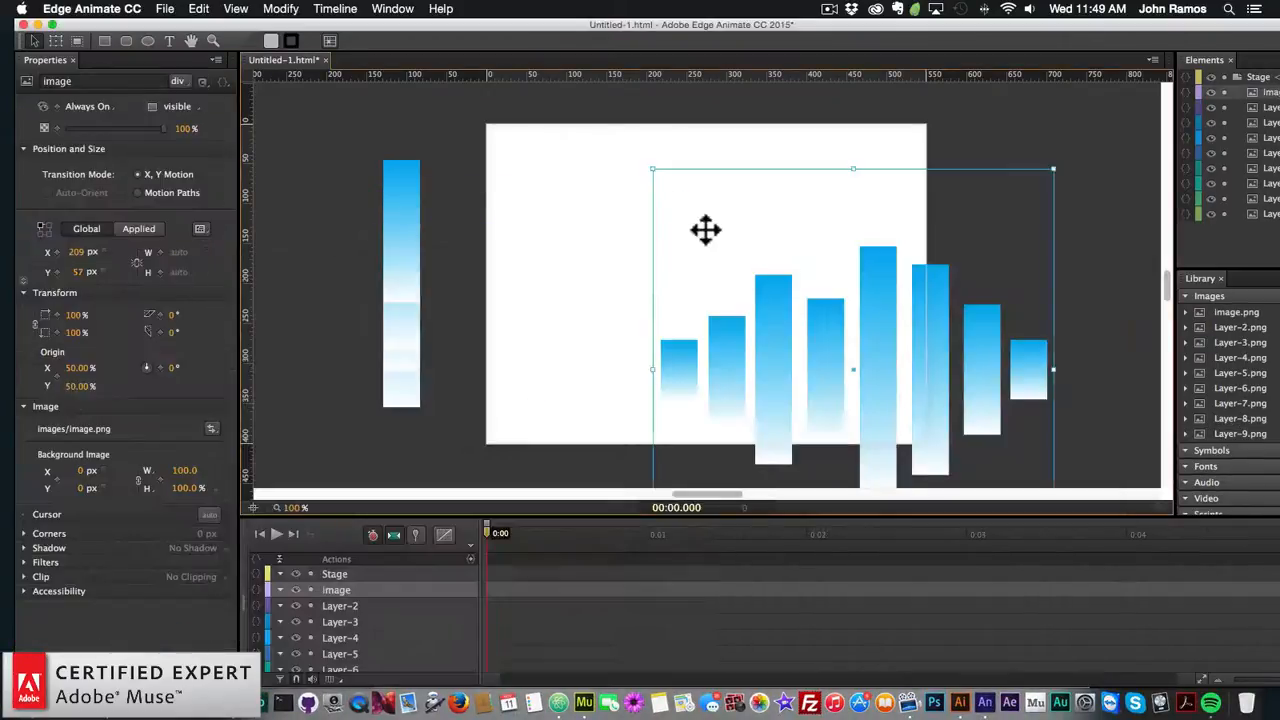
left_click_drag(705, 230, 673, 297)
left_click(918, 335)
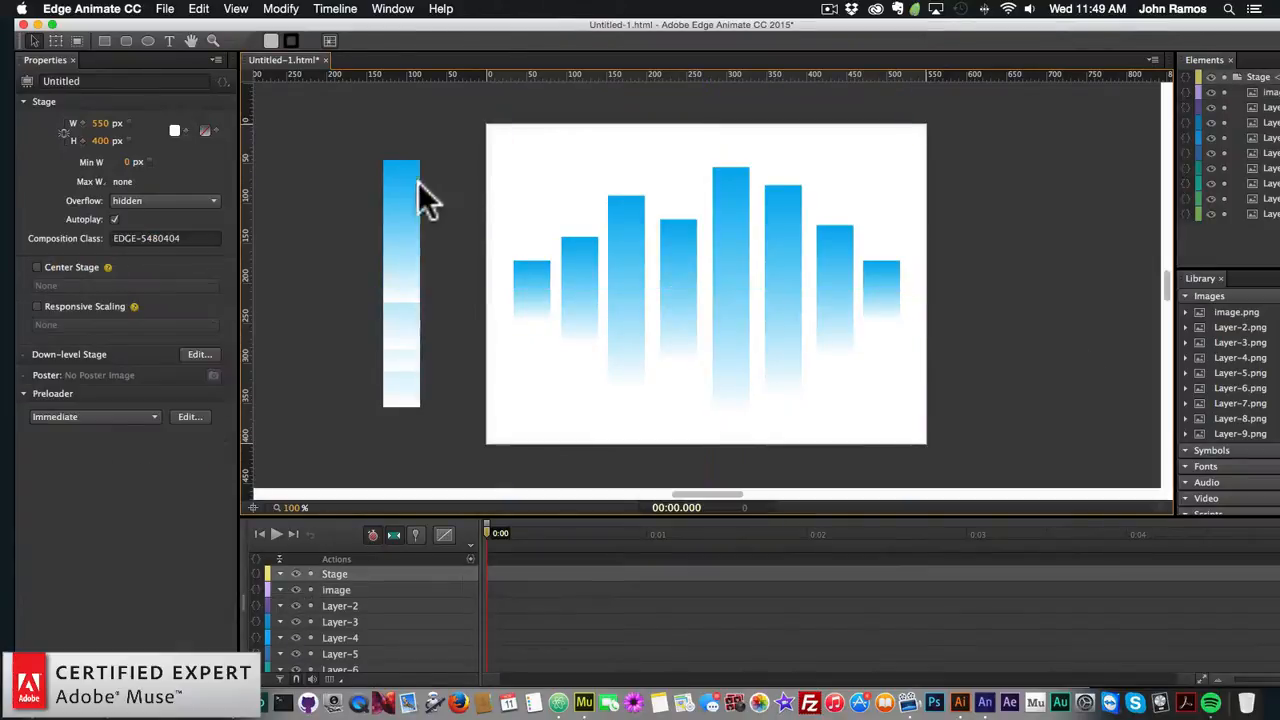
- Move the Layer bars from the pasteboard onto their matching bars in the reference image
left_click_drag(418, 185, 671, 246)
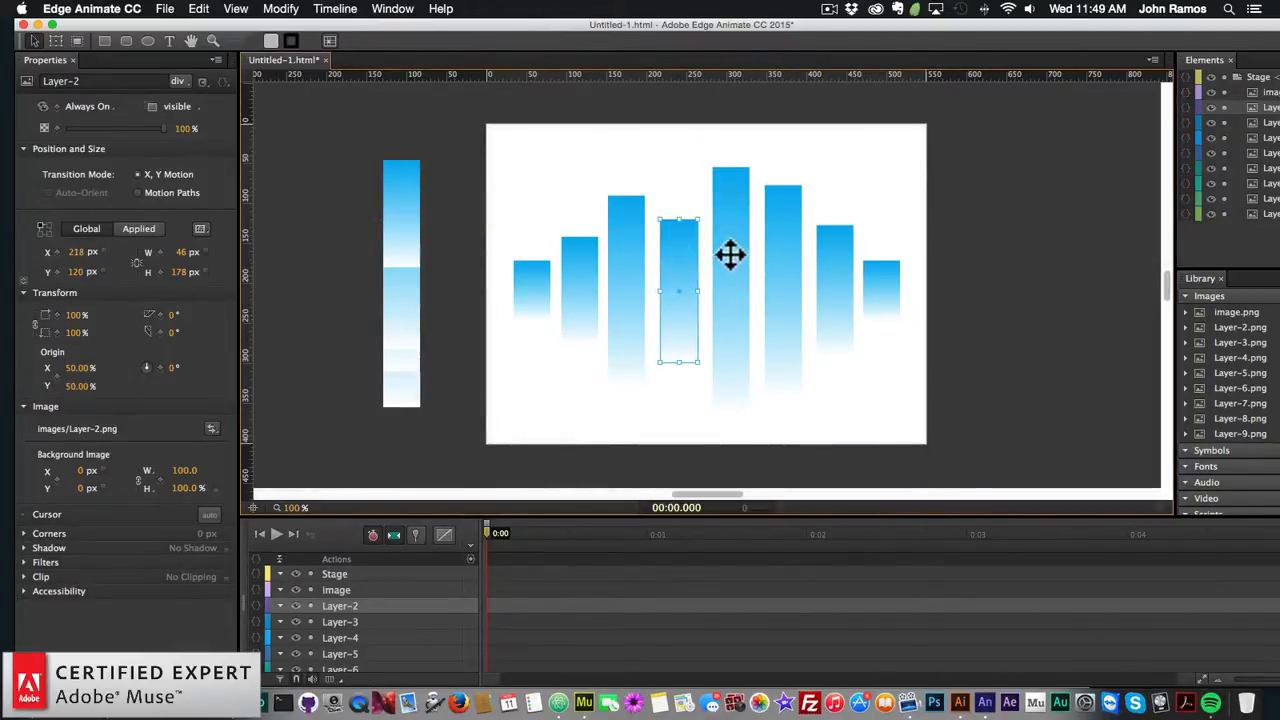
left_click_drag(400, 194, 592, 253)
left_click_drag(403, 177, 622, 215)
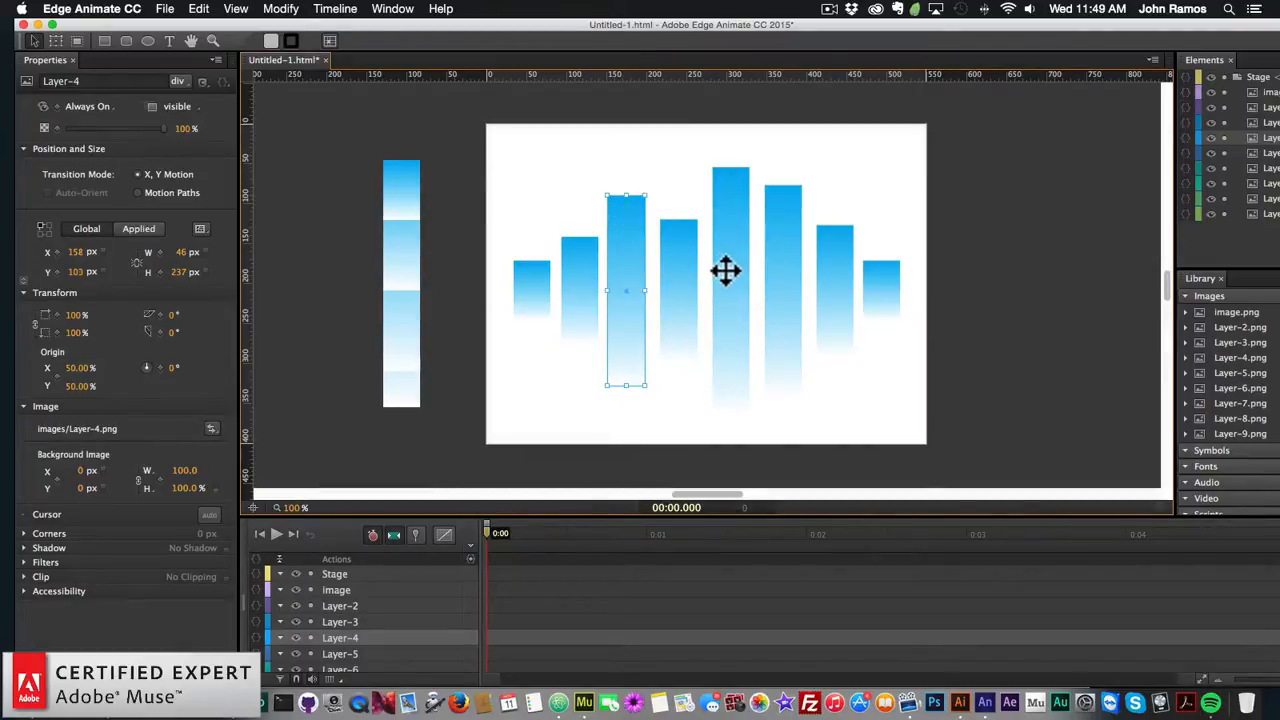
left_click(955, 316)
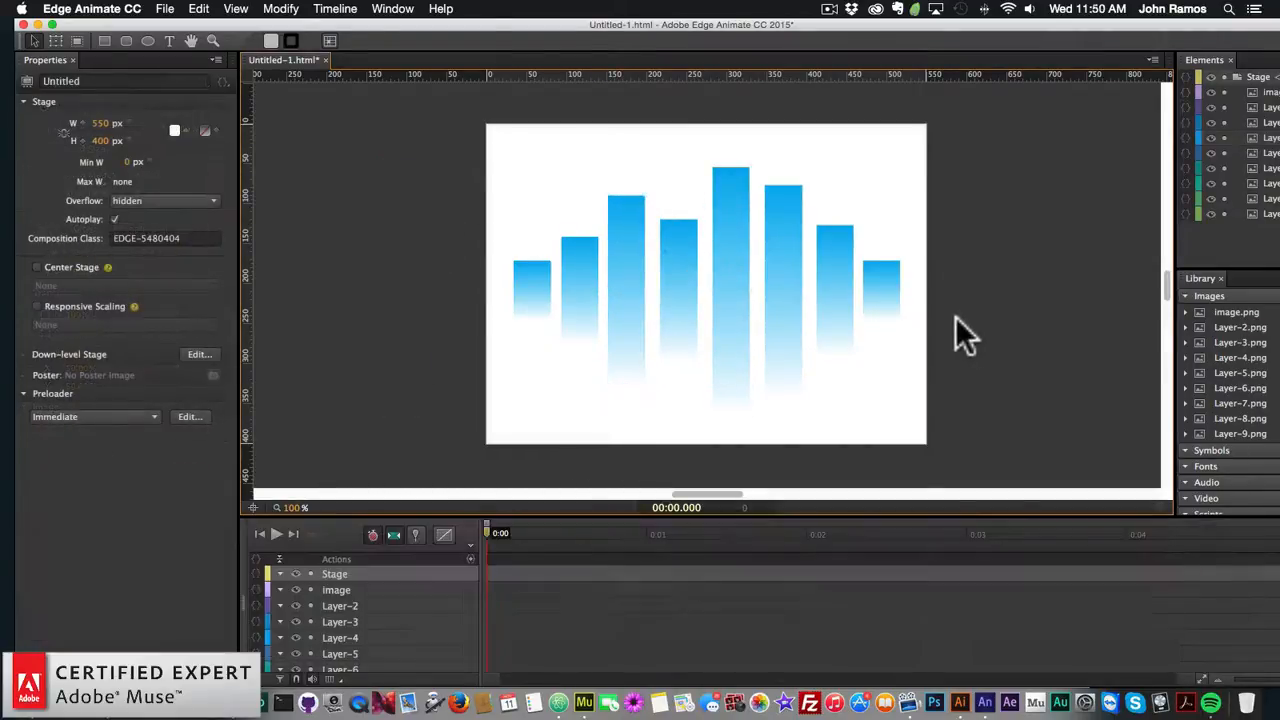
- Move the reference image down on the stage to uncover the Layer-2 bar underneath
left_click(686, 274)
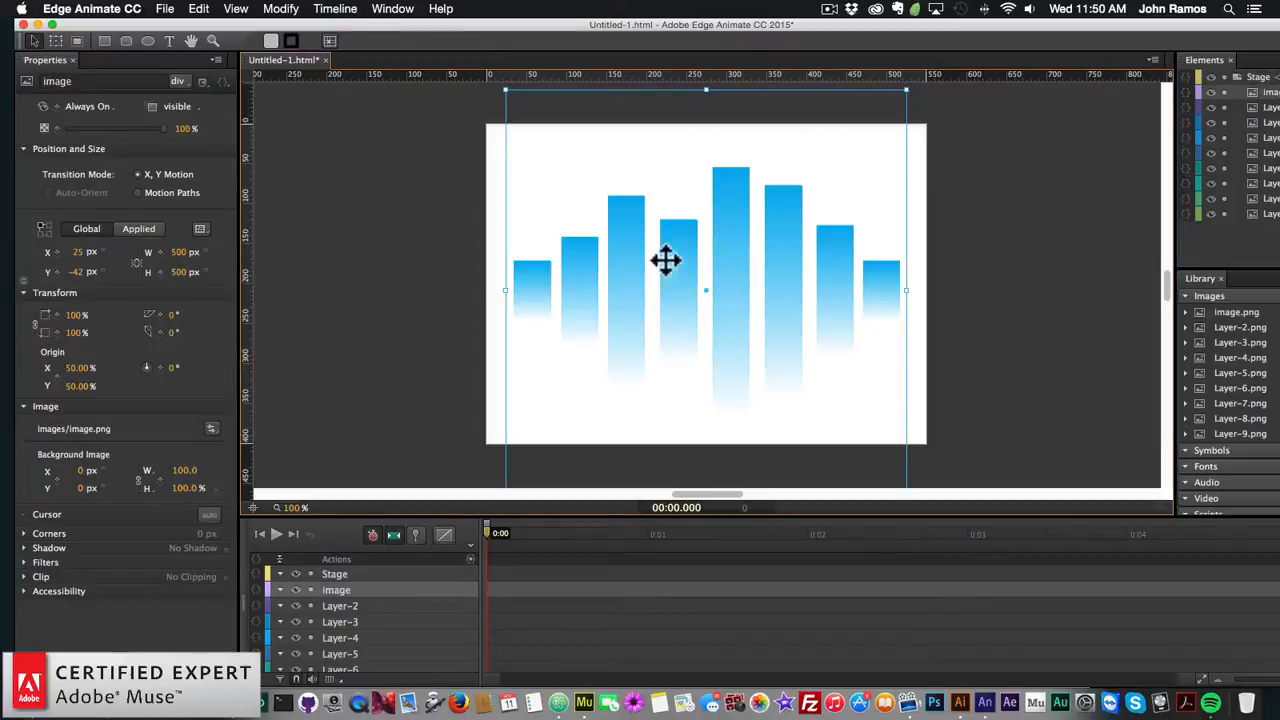
left_click(999, 238)
left_click(688, 233)
left_click(992, 267)
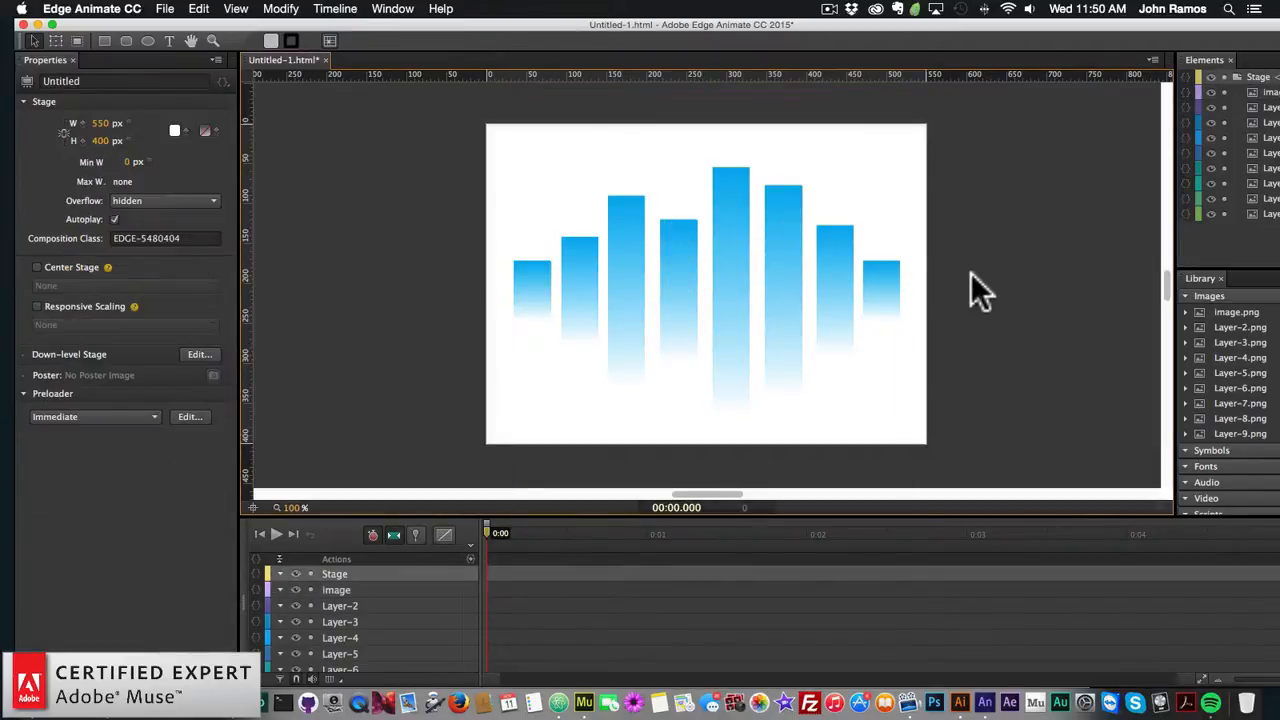
left_click(674, 251)
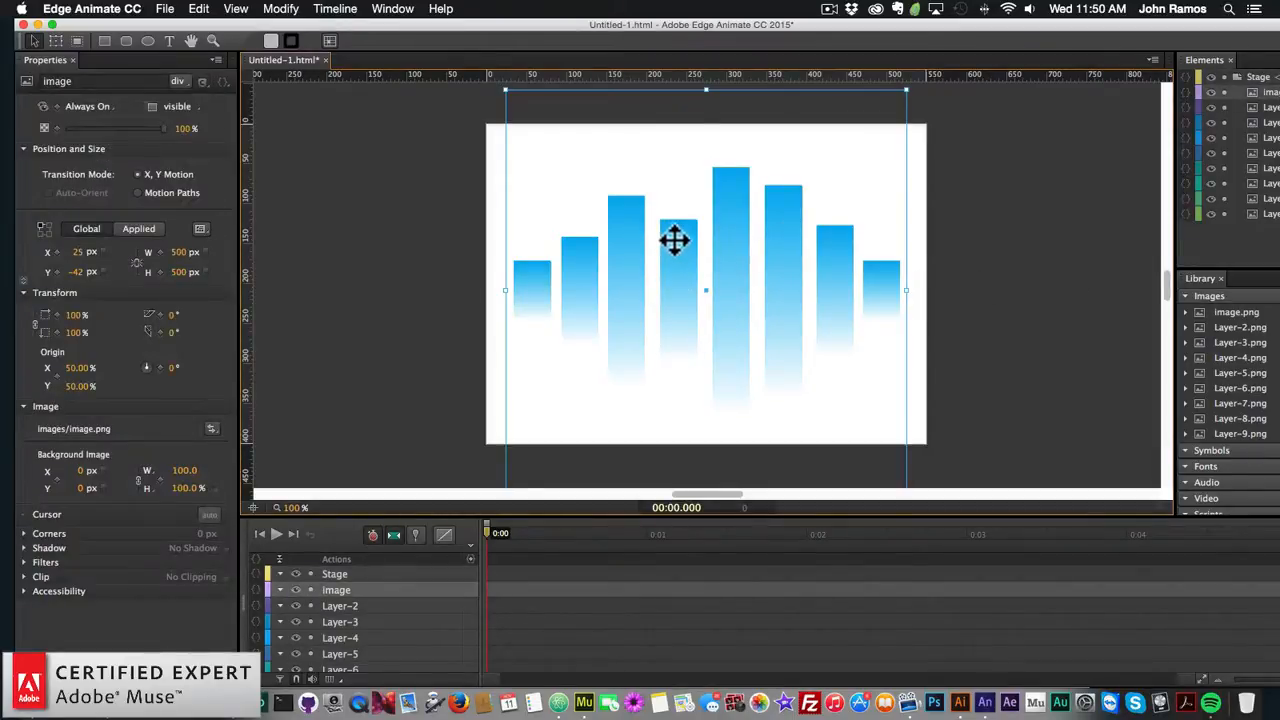
left_click_drag(674, 258, 675, 296)
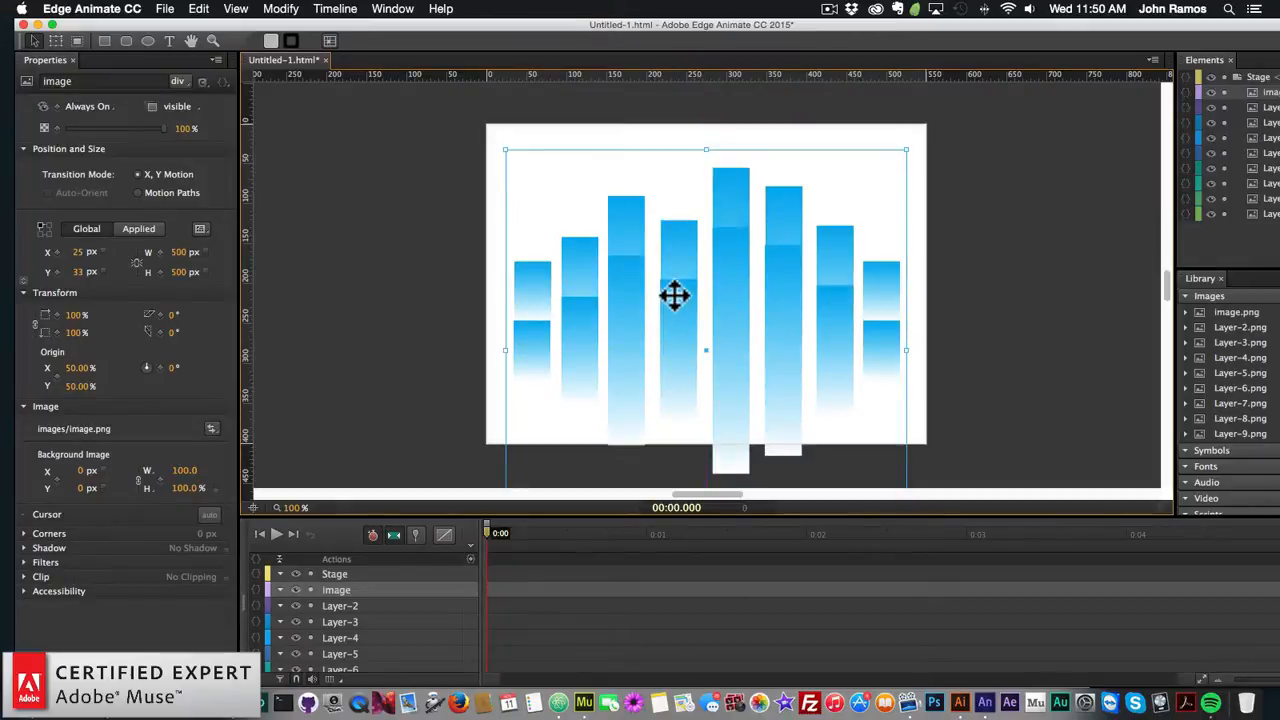
left_click_drag(684, 235, 686, 427)
- Nudge Layer-2 right to X 219 px and realign the reference image over the bars, centered on the stage
left_click(689, 234)
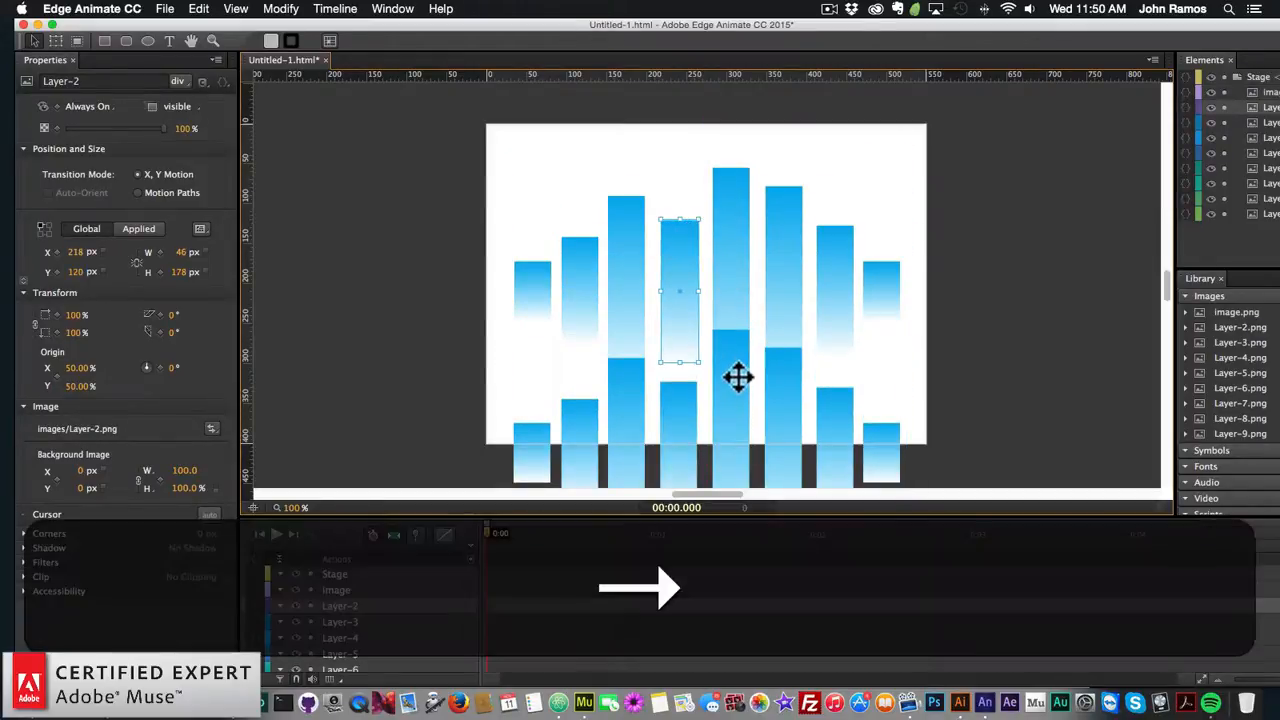
left_click(735, 378)
left_click_drag(735, 378, 735, 240)
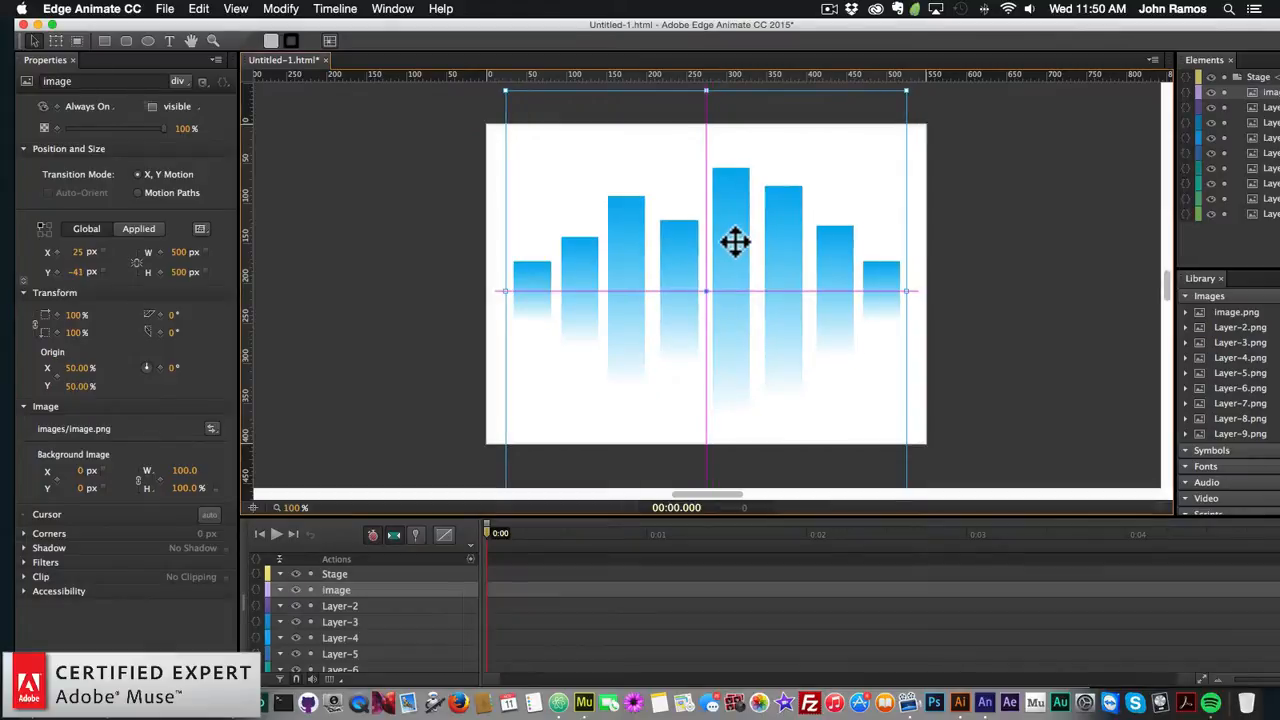
left_click(1024, 320)
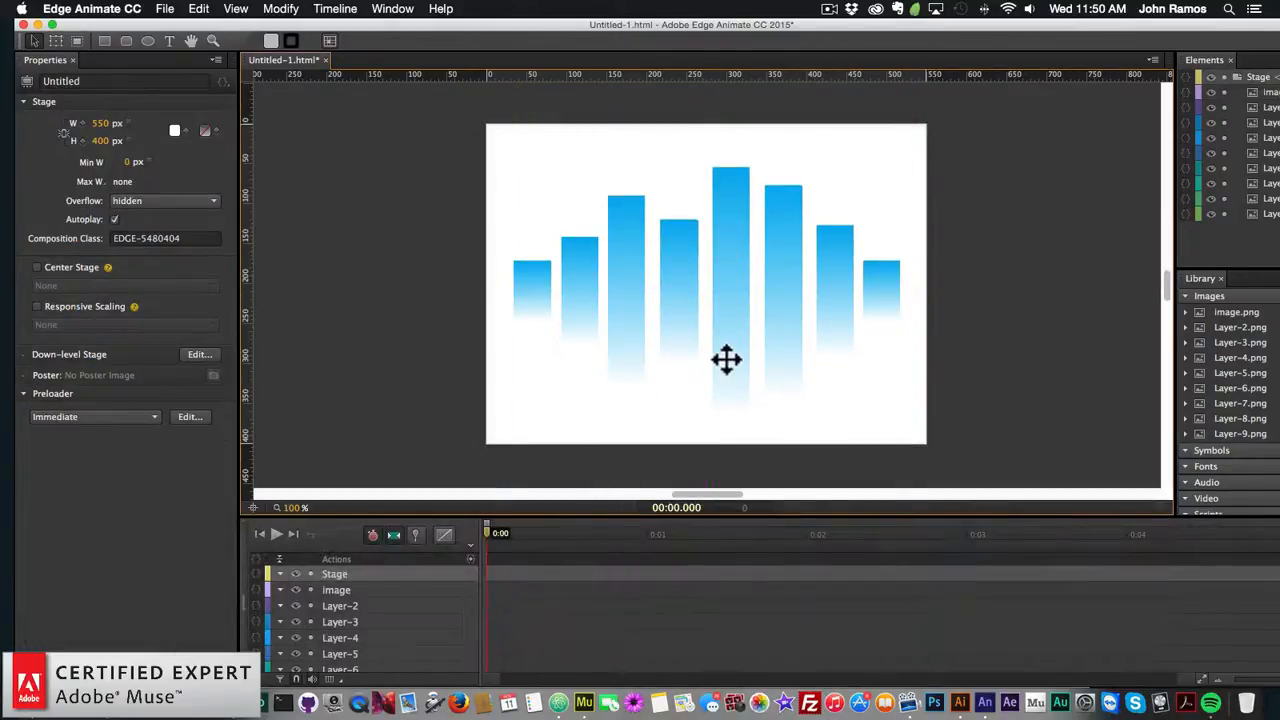
- Delete the reference image from the stage, leaving only the separate Layer bars
left_click_drag(726, 360, 718, 386)
key("BackSpace")
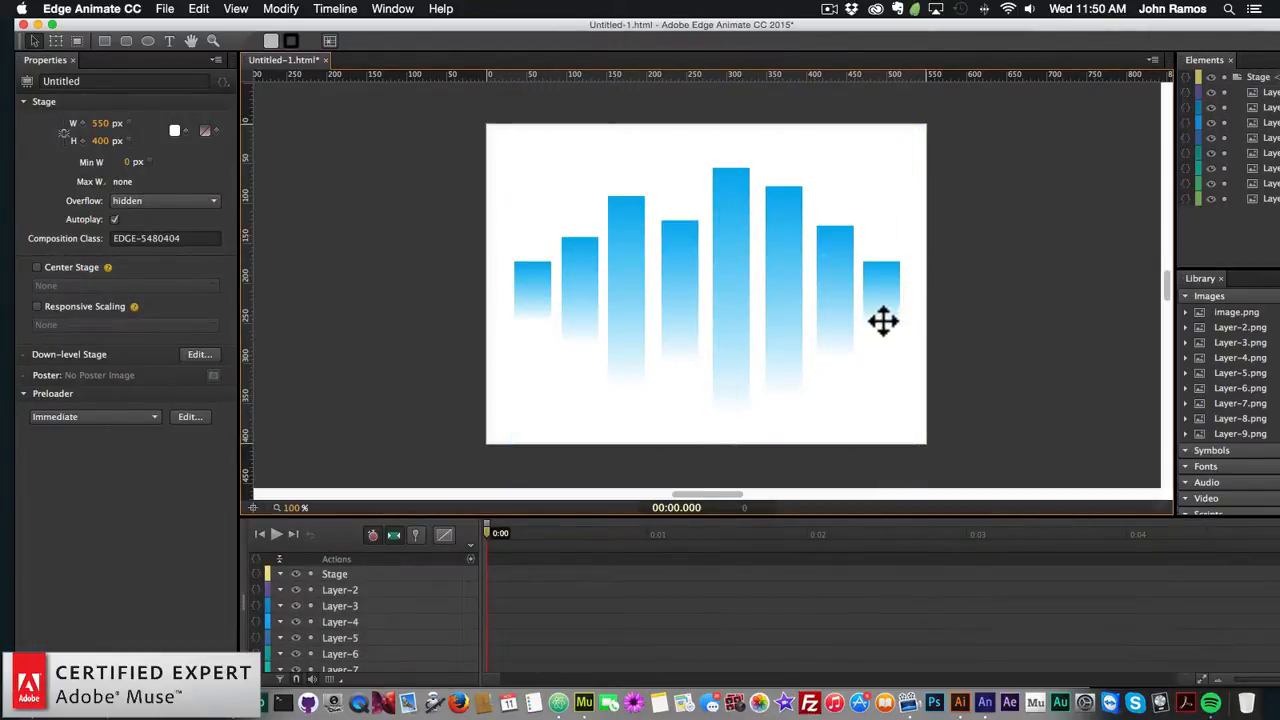
left_click(437, 588)
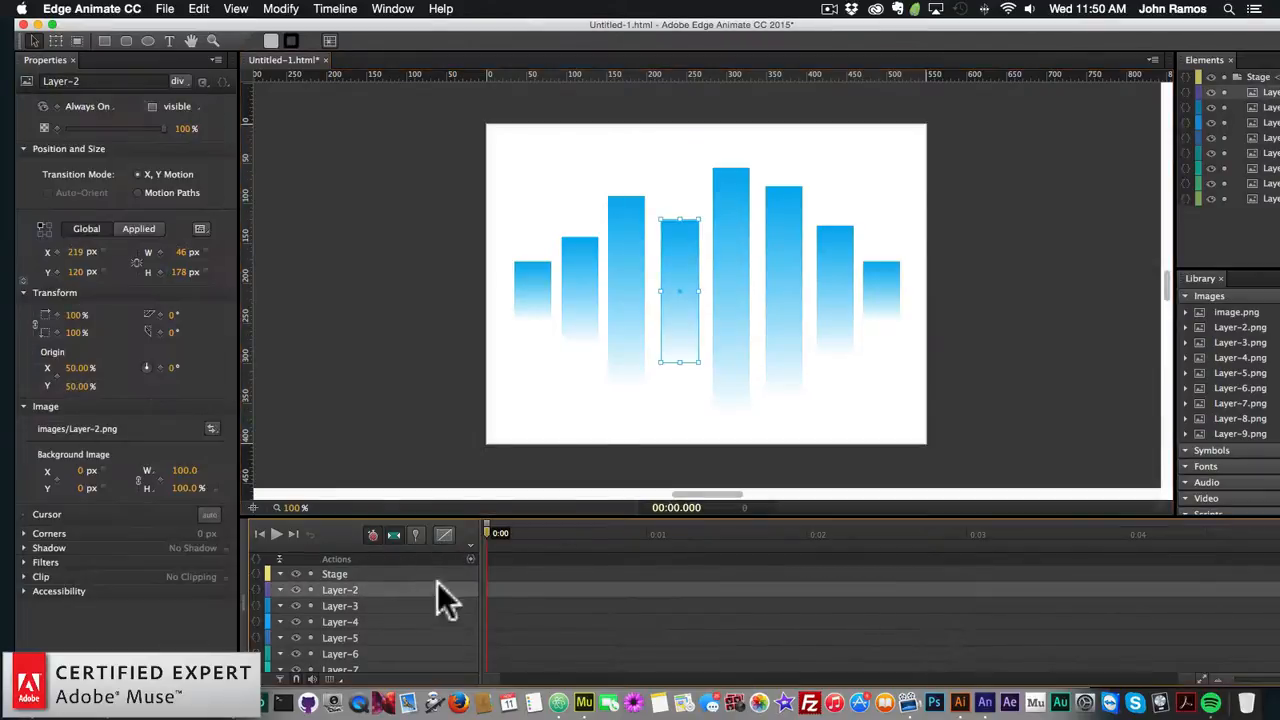
left_click(403, 380)
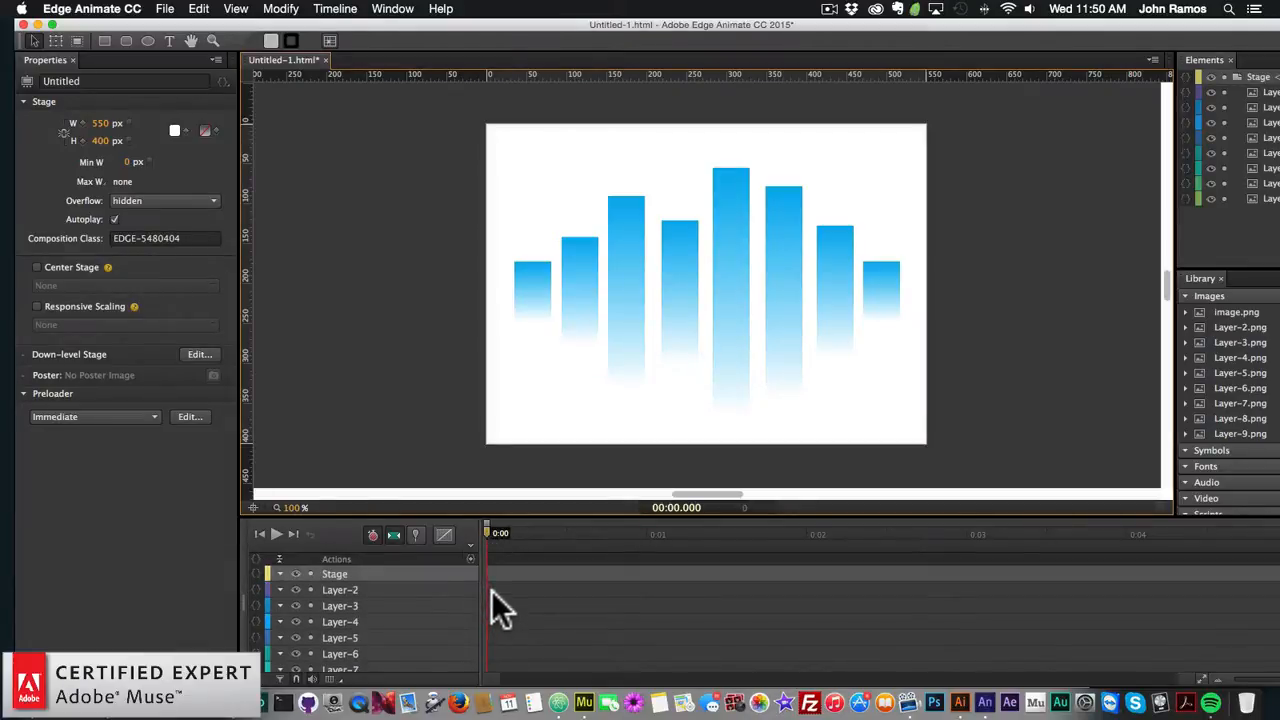
- Keyframe Layer-2's vertical scale at 0:00 and 0:00.500, setting it to 70% at 0:00.500
left_click(381, 588)
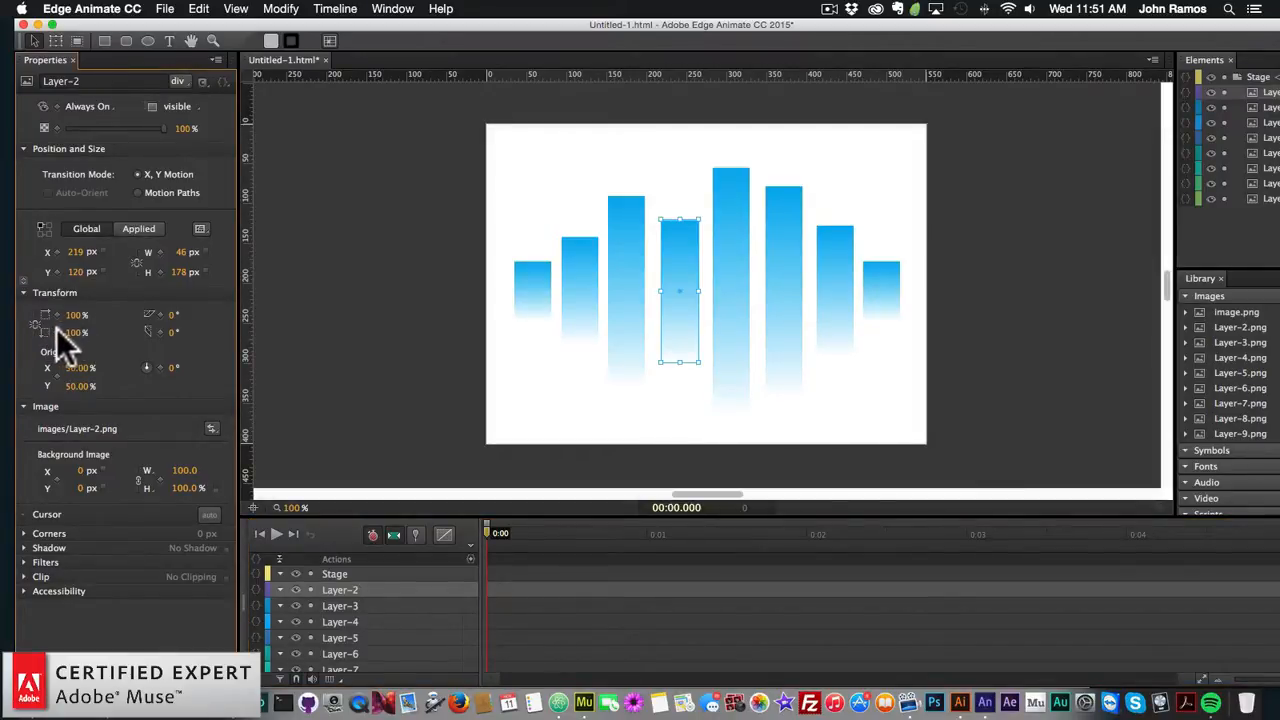
left_click(56, 332)
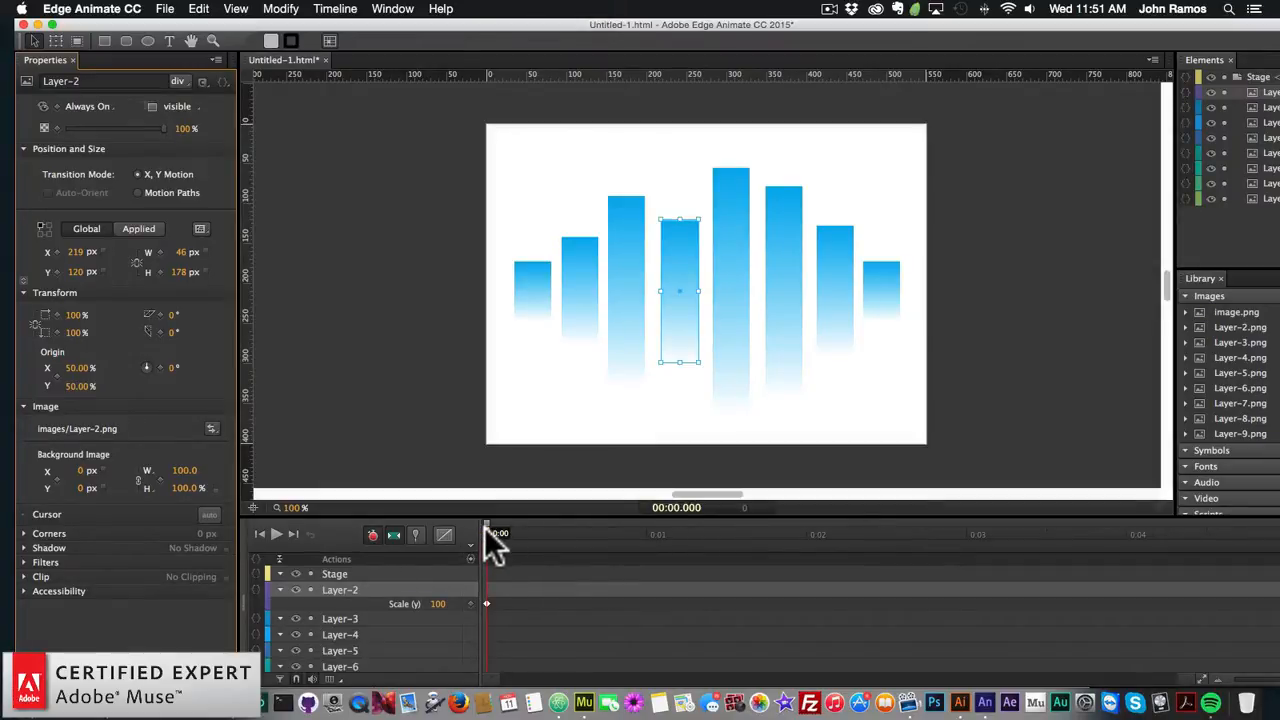
left_click_drag(487, 528, 572, 550)
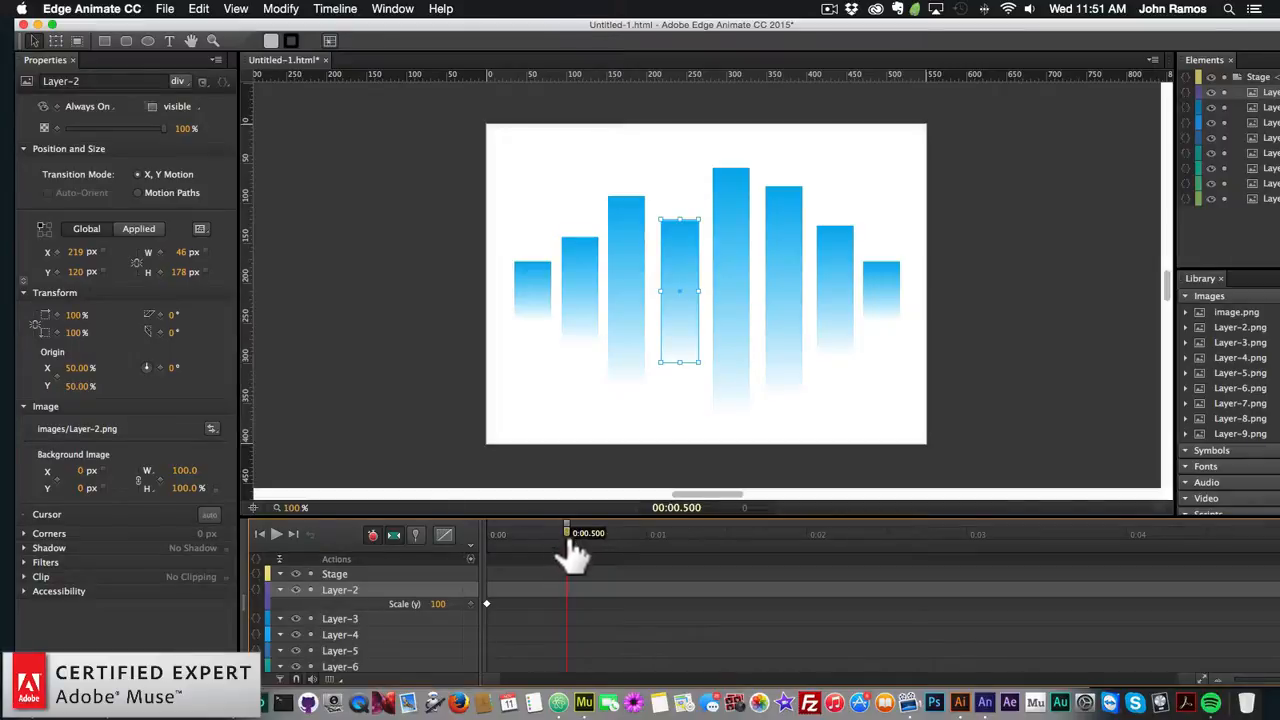
left_click(57, 332)
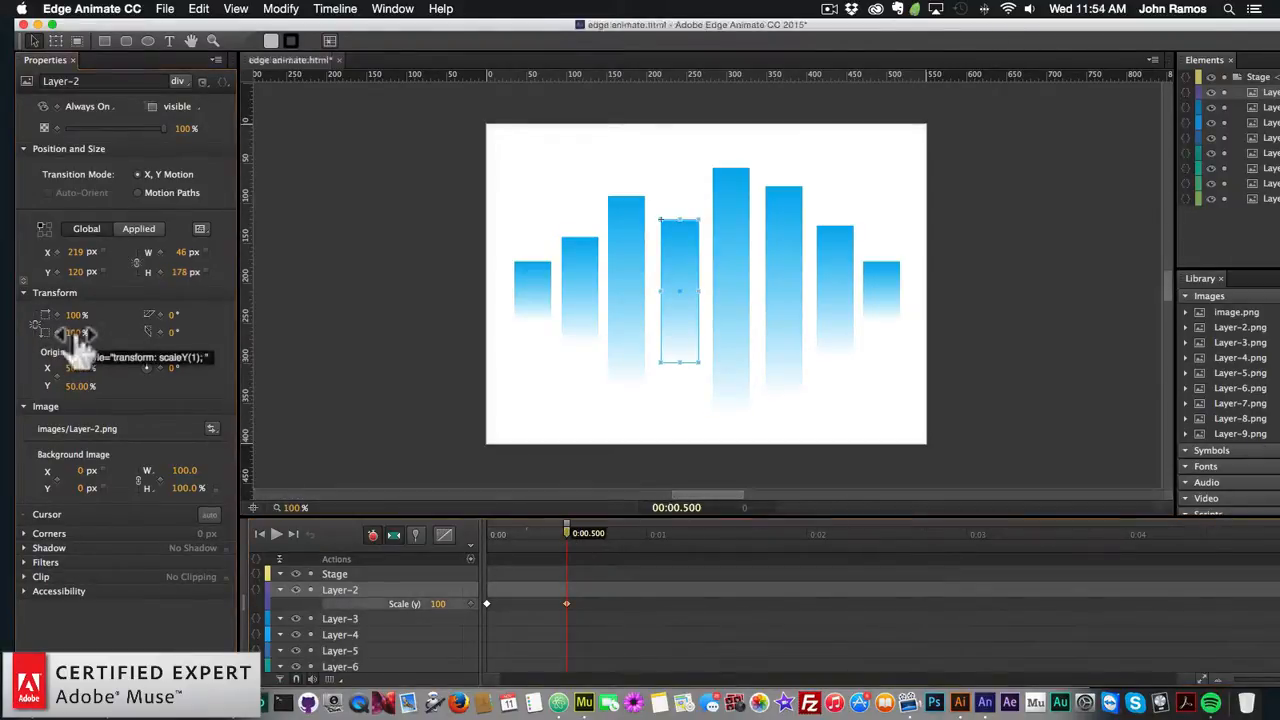
left_click(105, 334)
type("70")
key("Return")
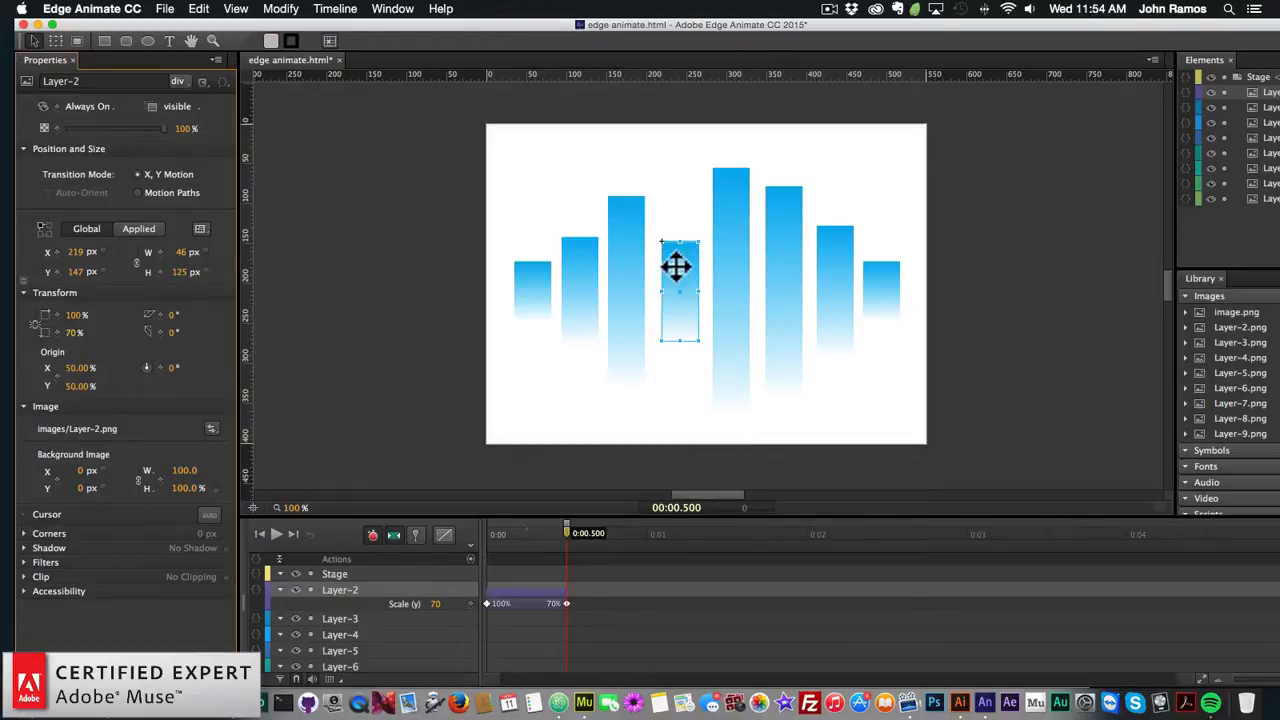
left_click(505, 450)
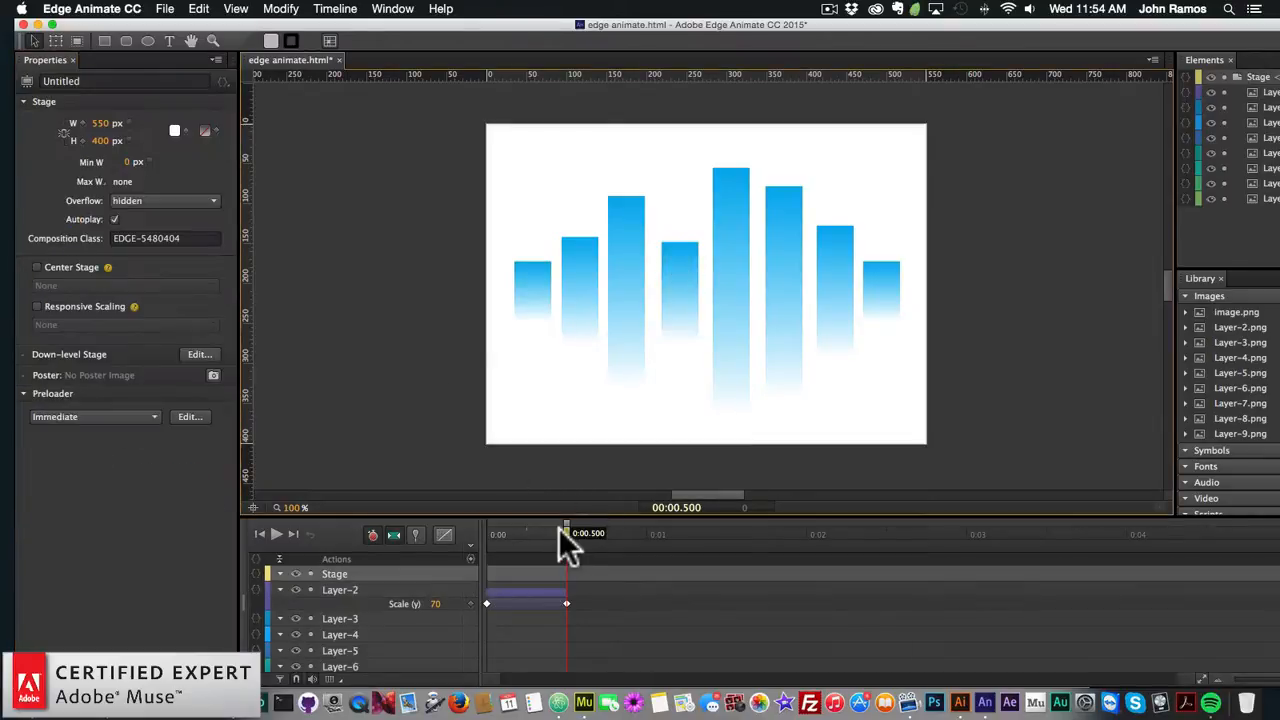
- Set Layer-2's vertical scale to 80% at 0:00.750
left_click_drag(558, 528, 606, 534)
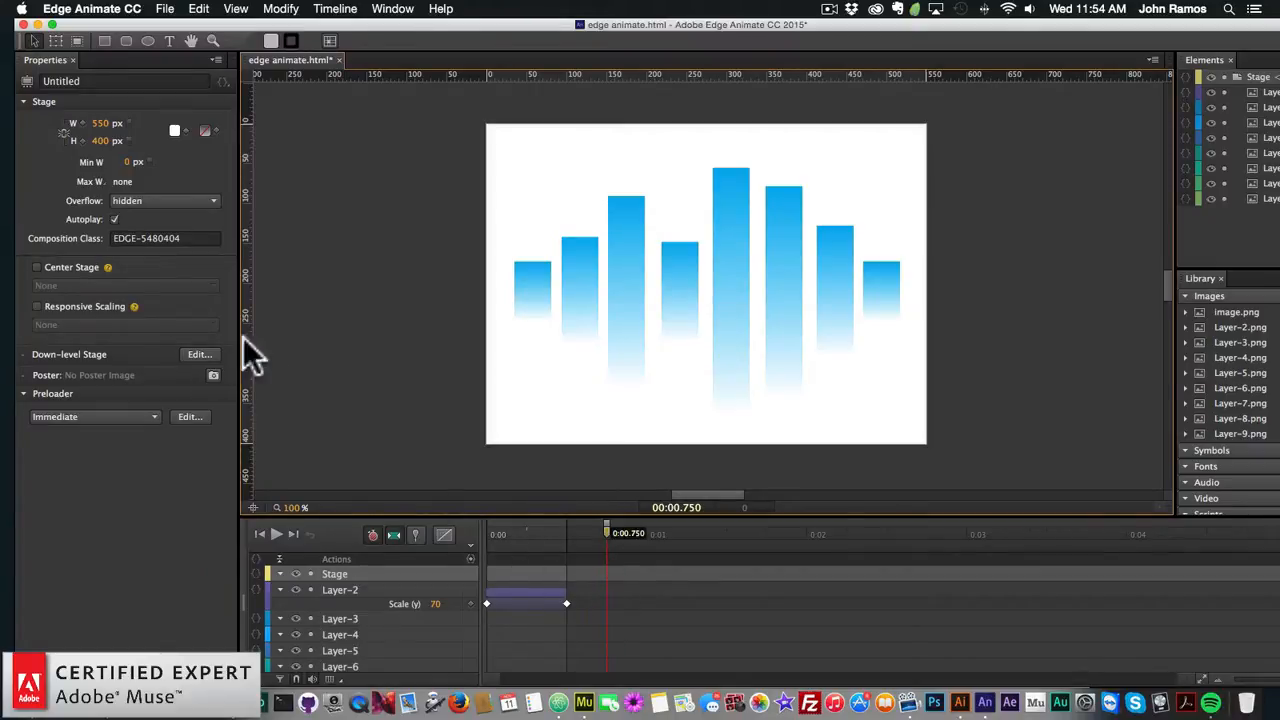
left_click(677, 310)
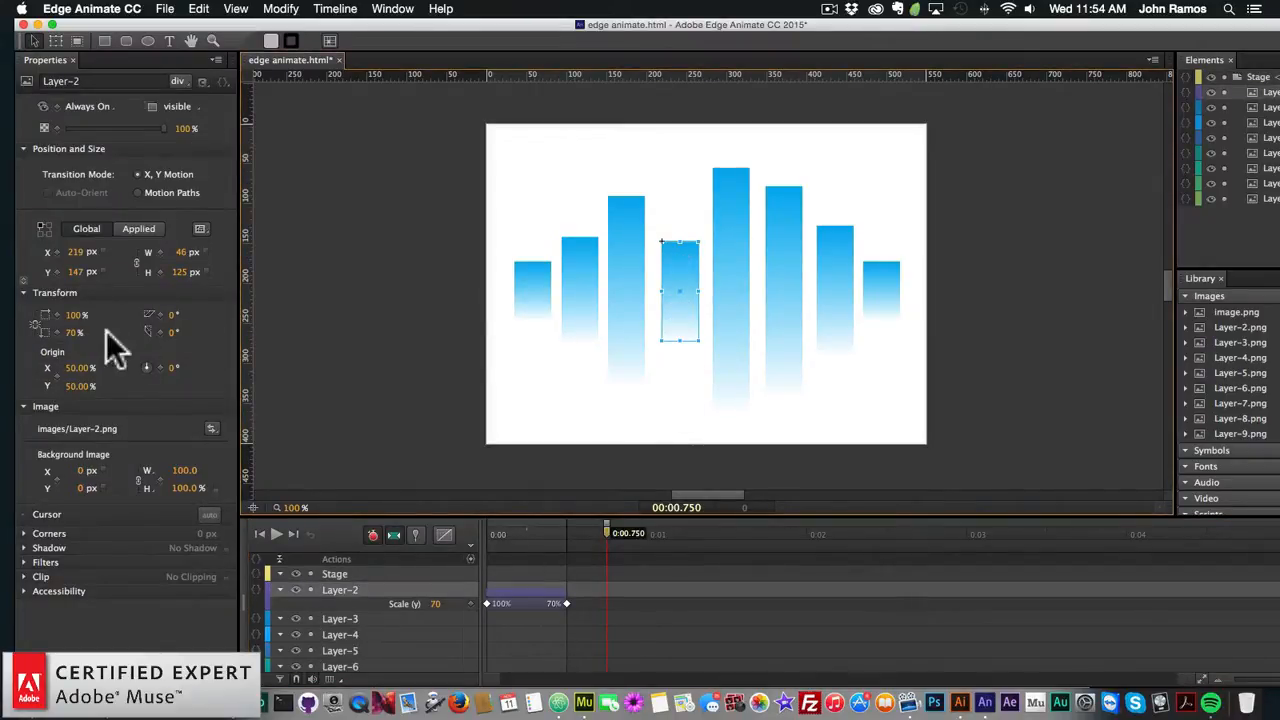
left_click(75, 332)
type("80")
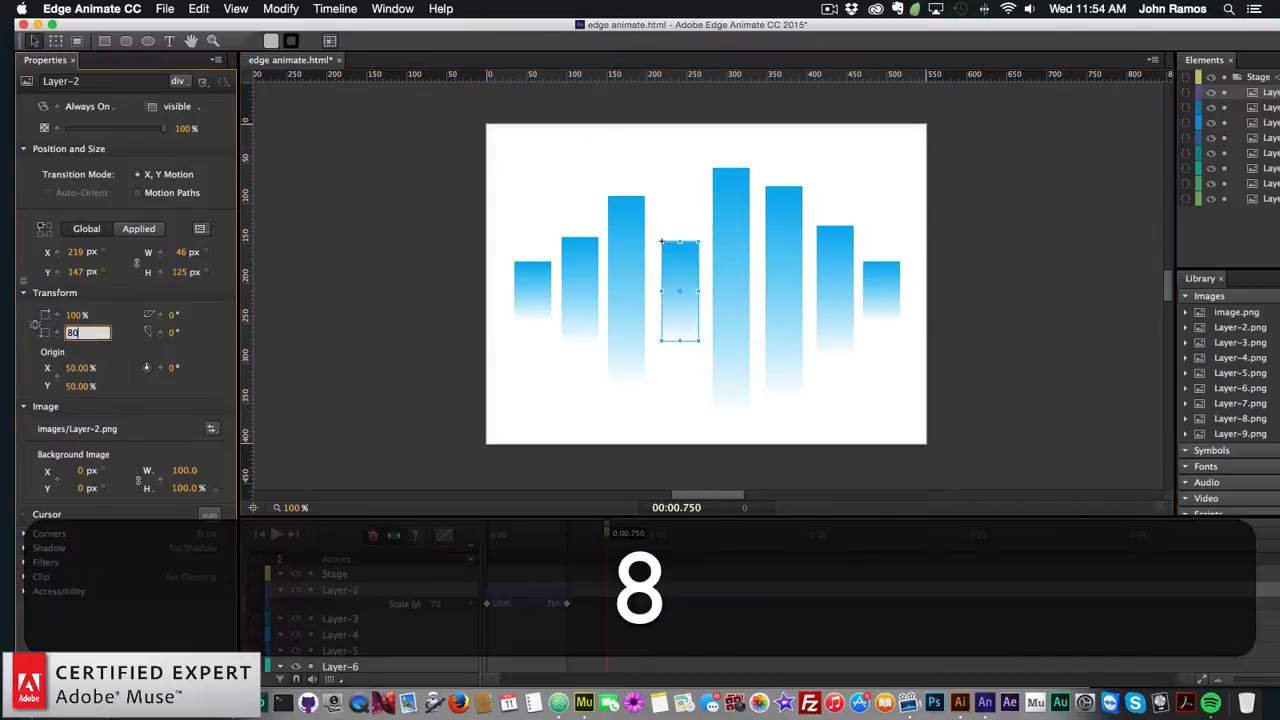
key("Return")
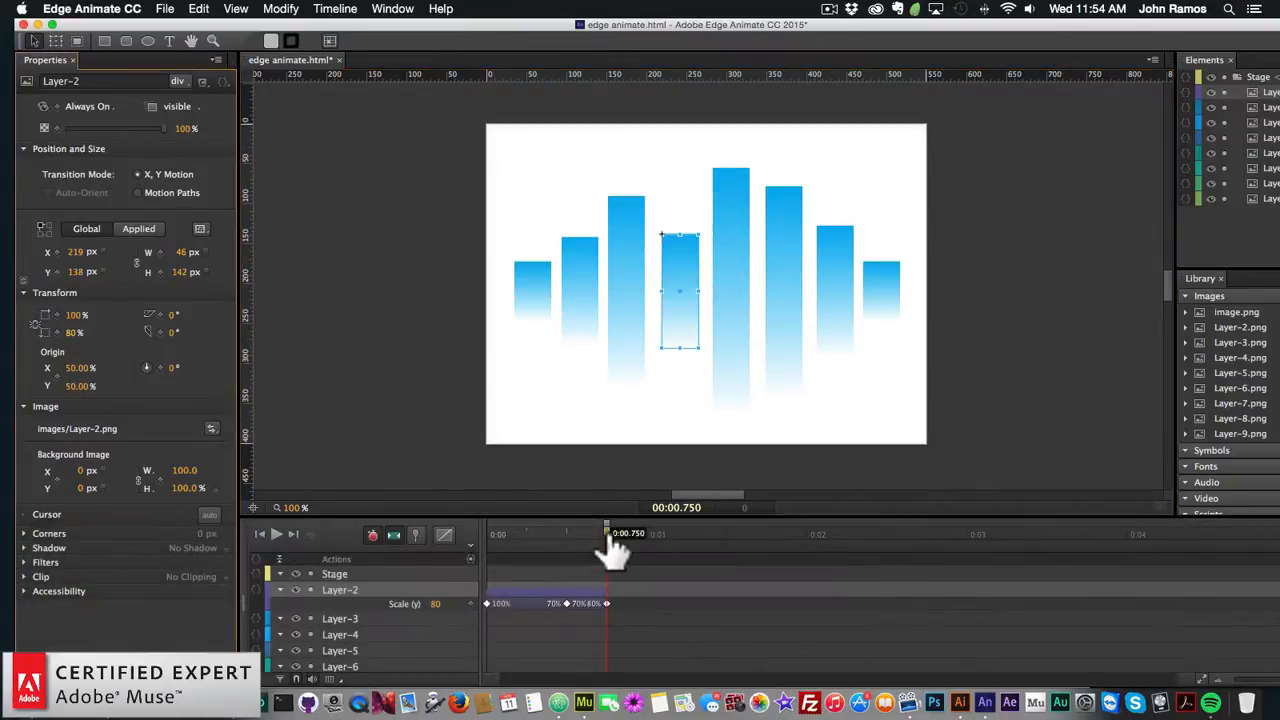
- Set Layer-2's vertical scale to 100% at 0:01
left_click_drag(606, 535, 646, 537)
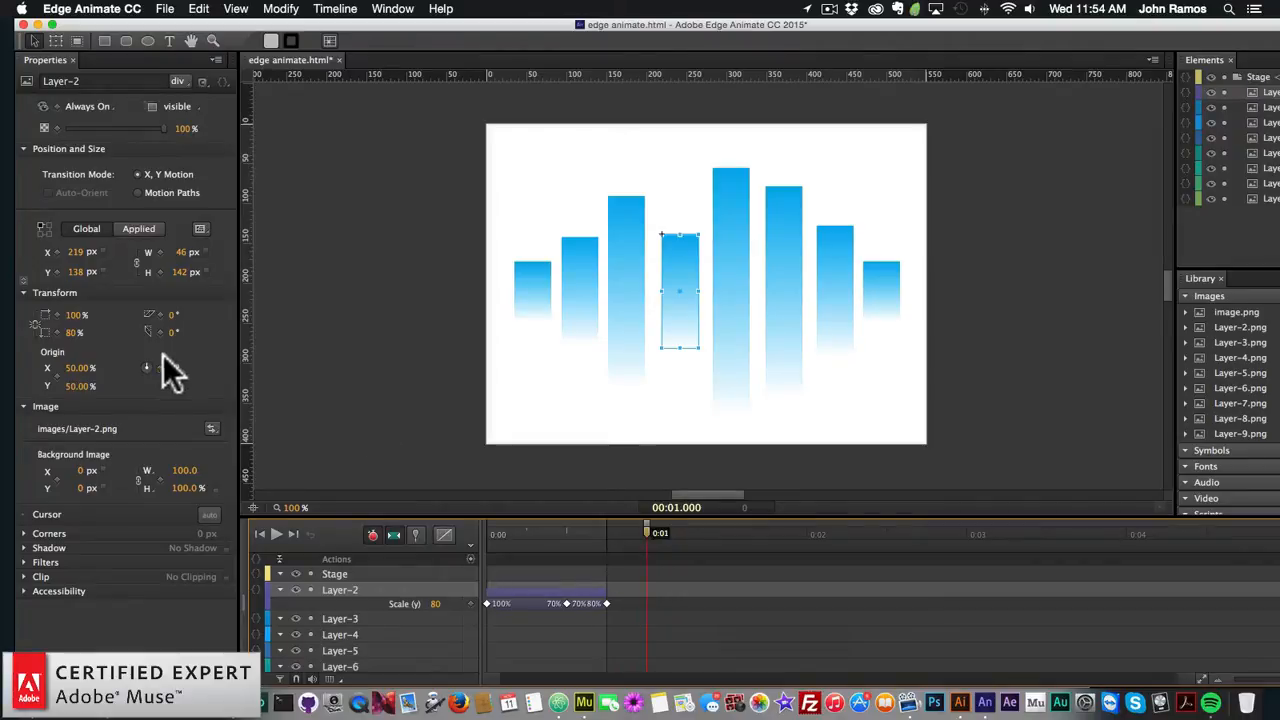
left_click(76, 332)
type("100")
key("Return")
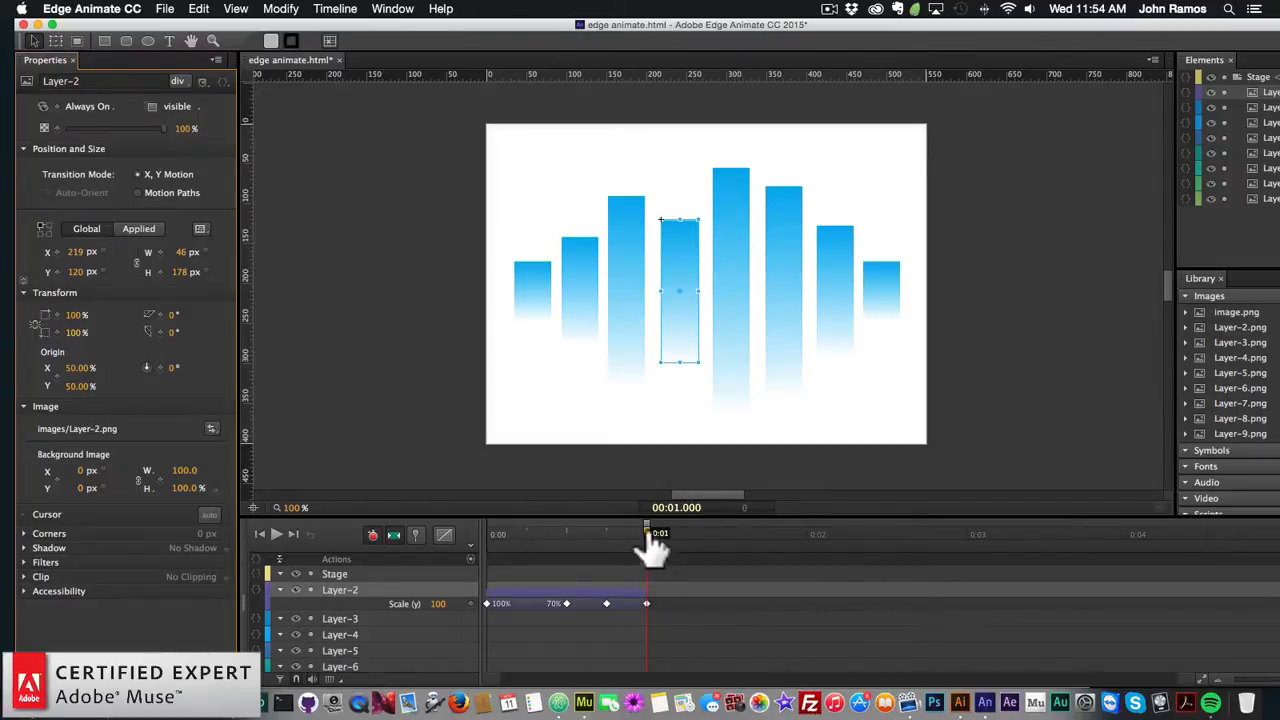
- Play the Layer-2 scale animation from the beginning and return the playhead to 0:00
left_click_drag(646, 535, 395, 535)
key("space")
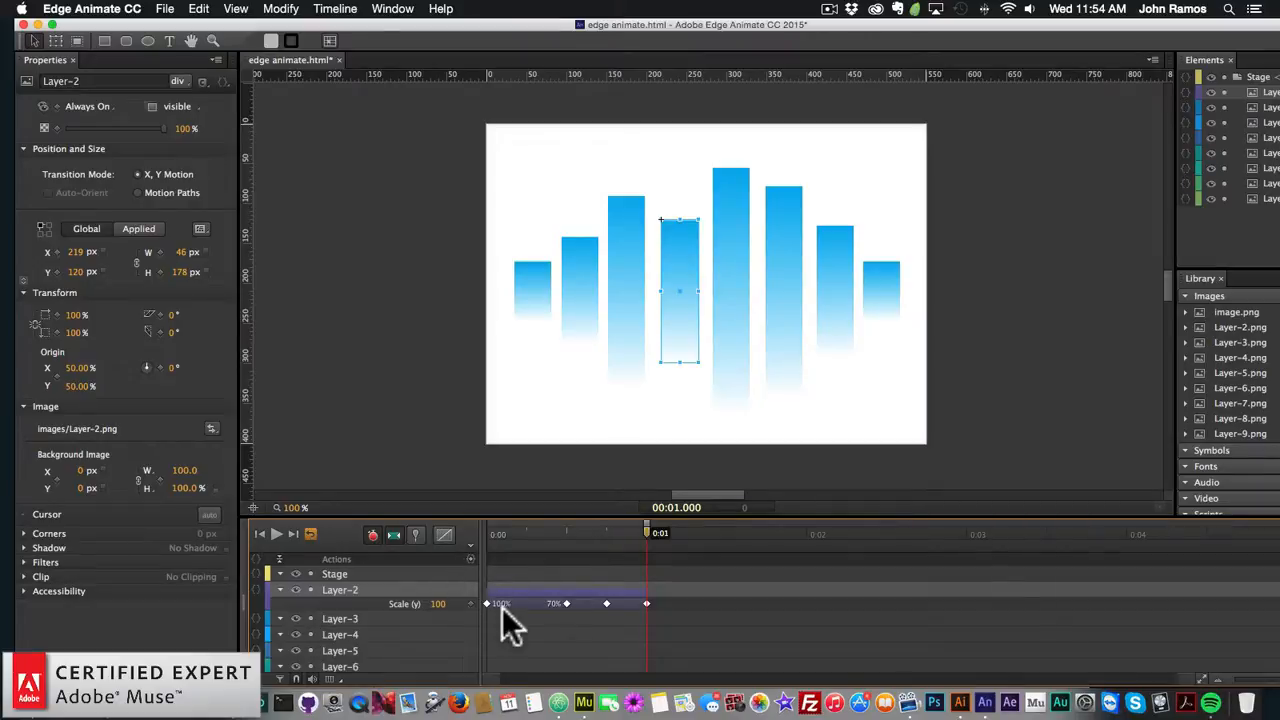
scroll(502, 607, "down", 1)
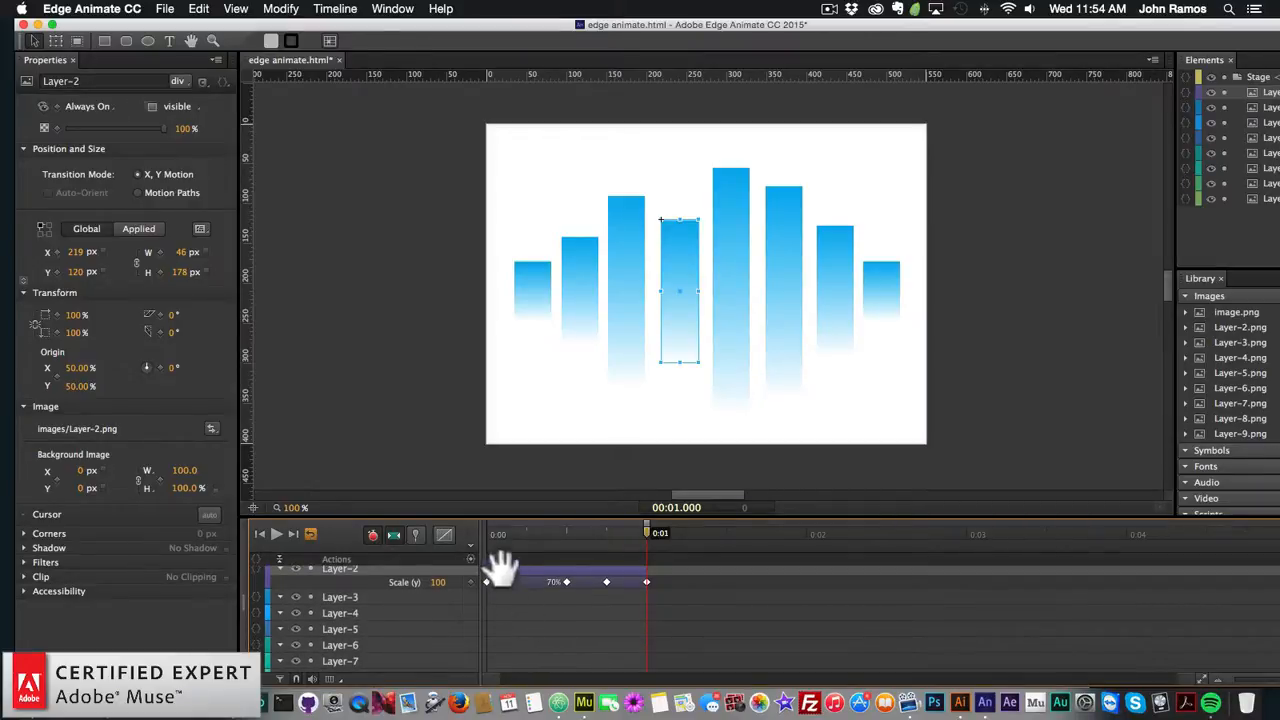
key("Home")
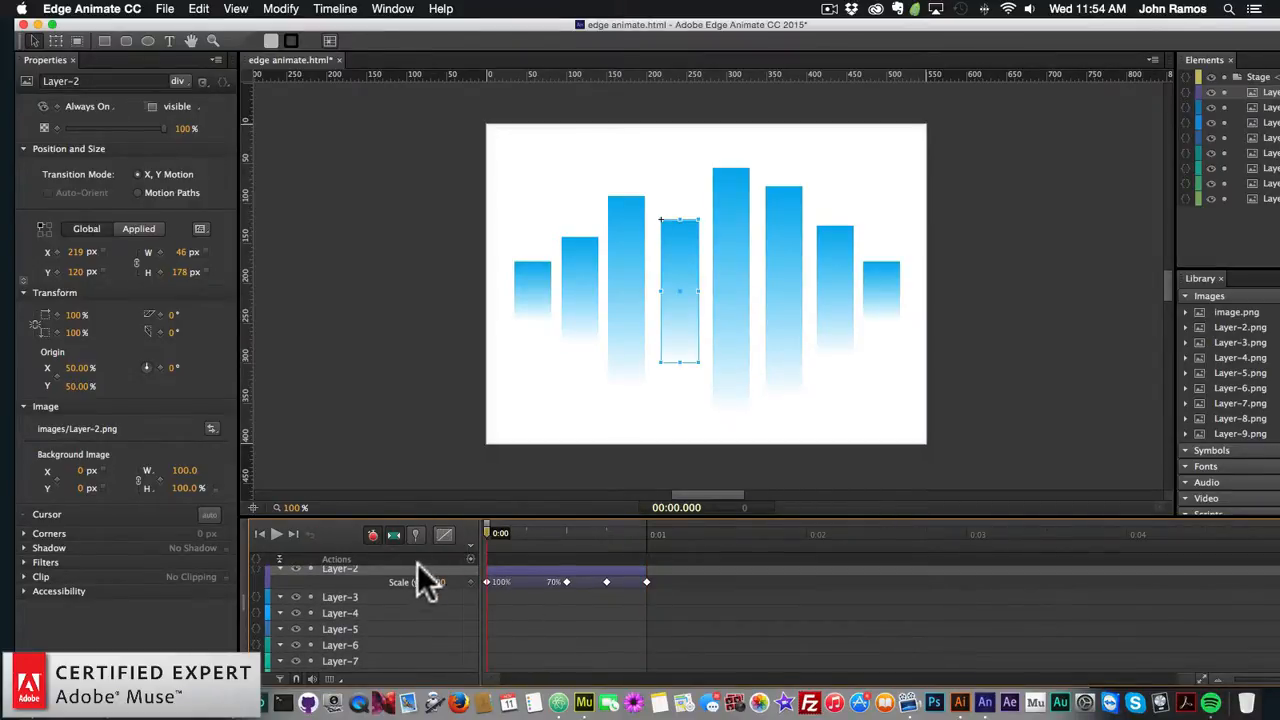
left_click(365, 589)
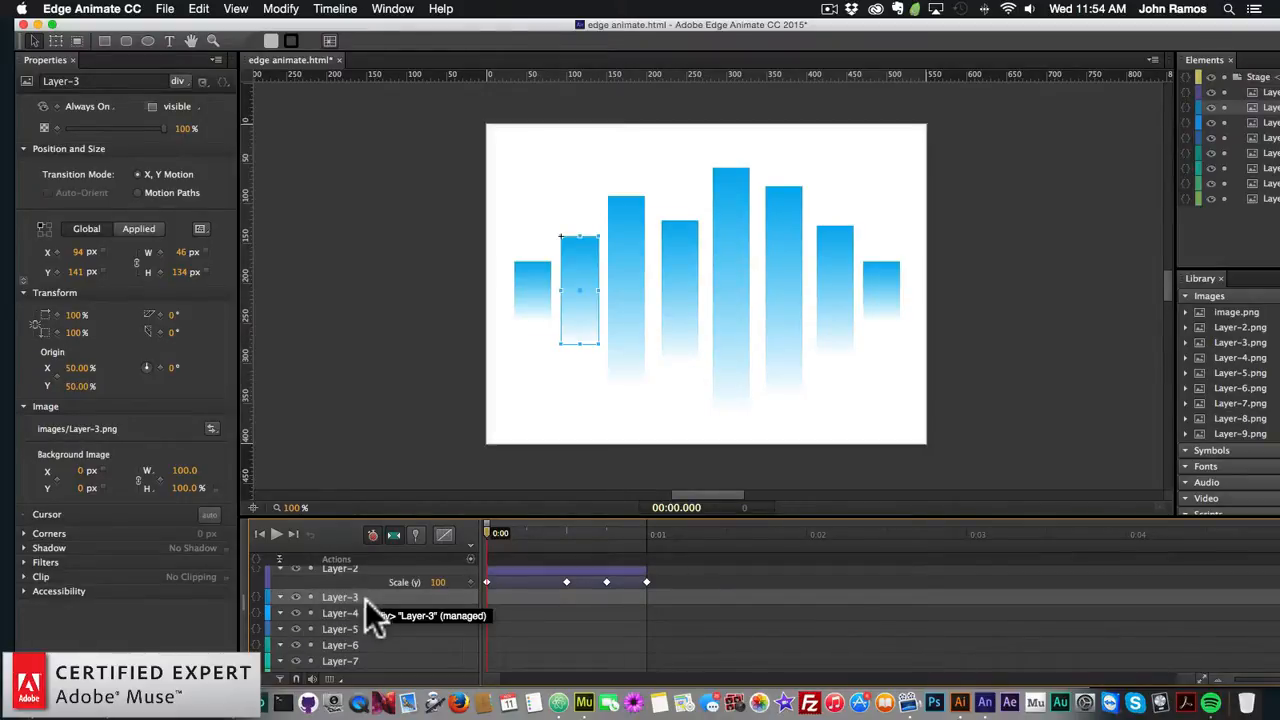
left_click(76, 332)
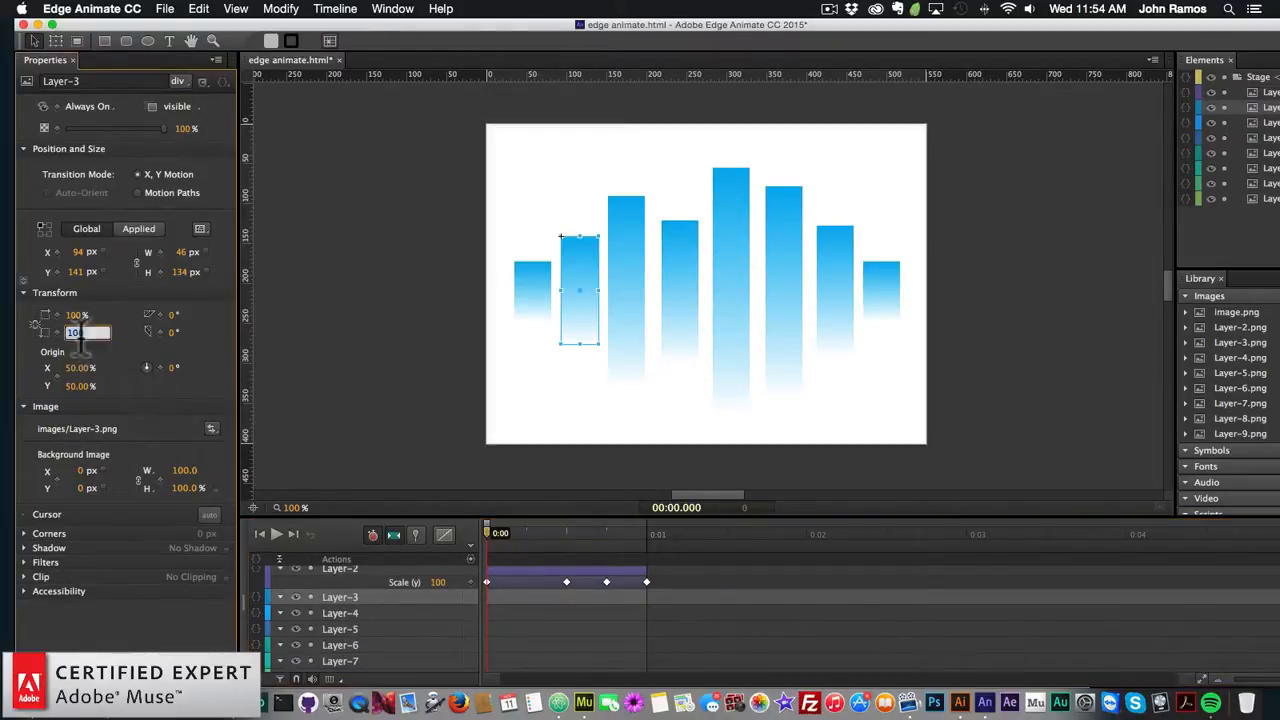
type("50")
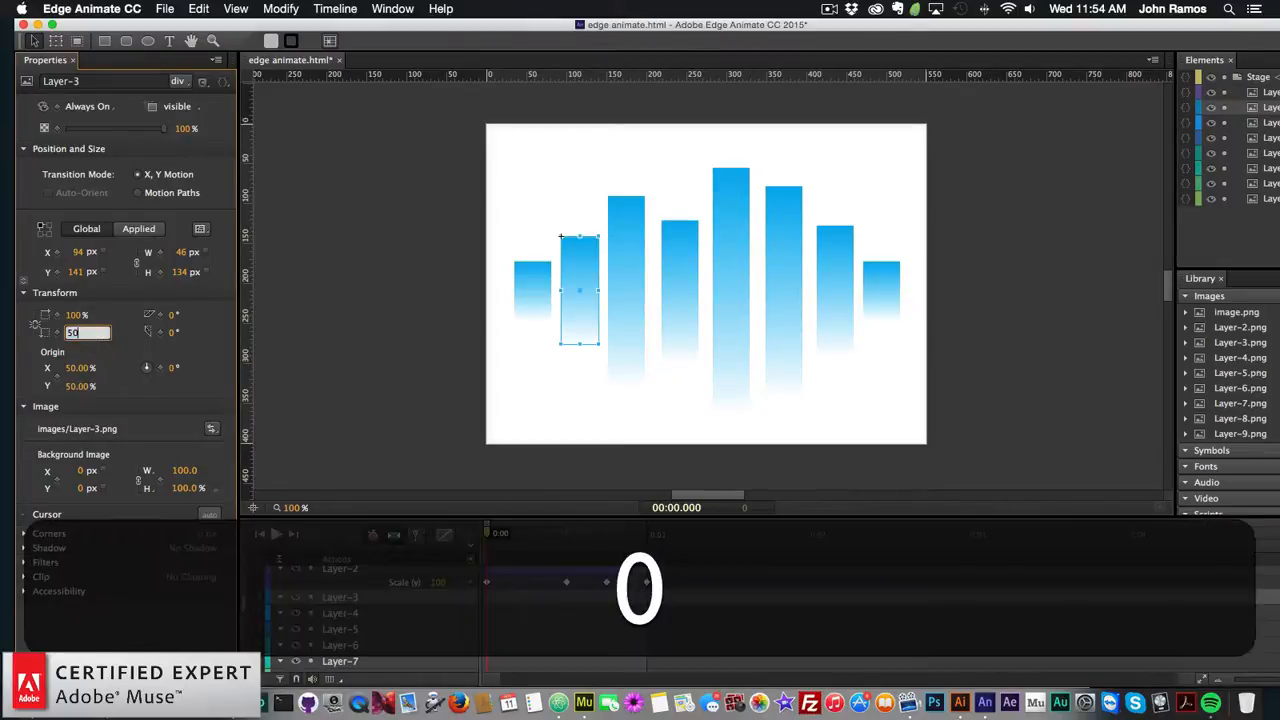
key("Return")
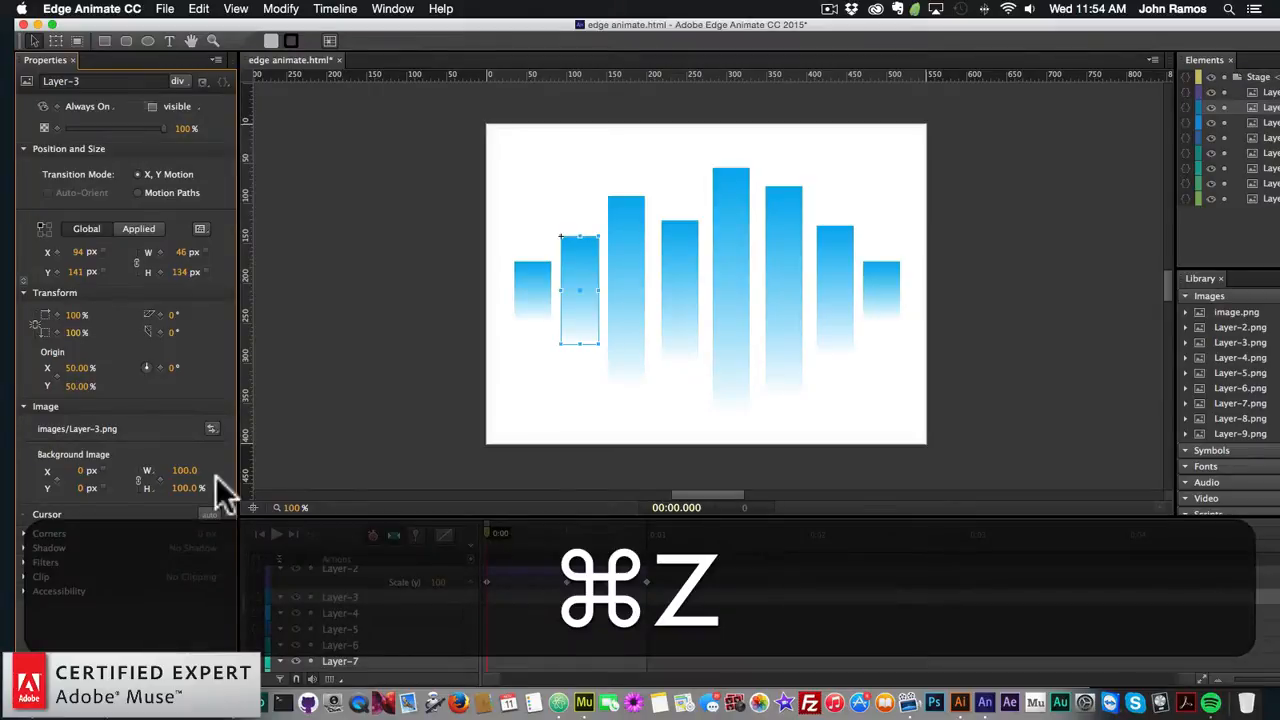
- Keyframe Layer-3's vertical scale at 0:00 and set it to 50% at 0:00.250
left_click(57, 332)
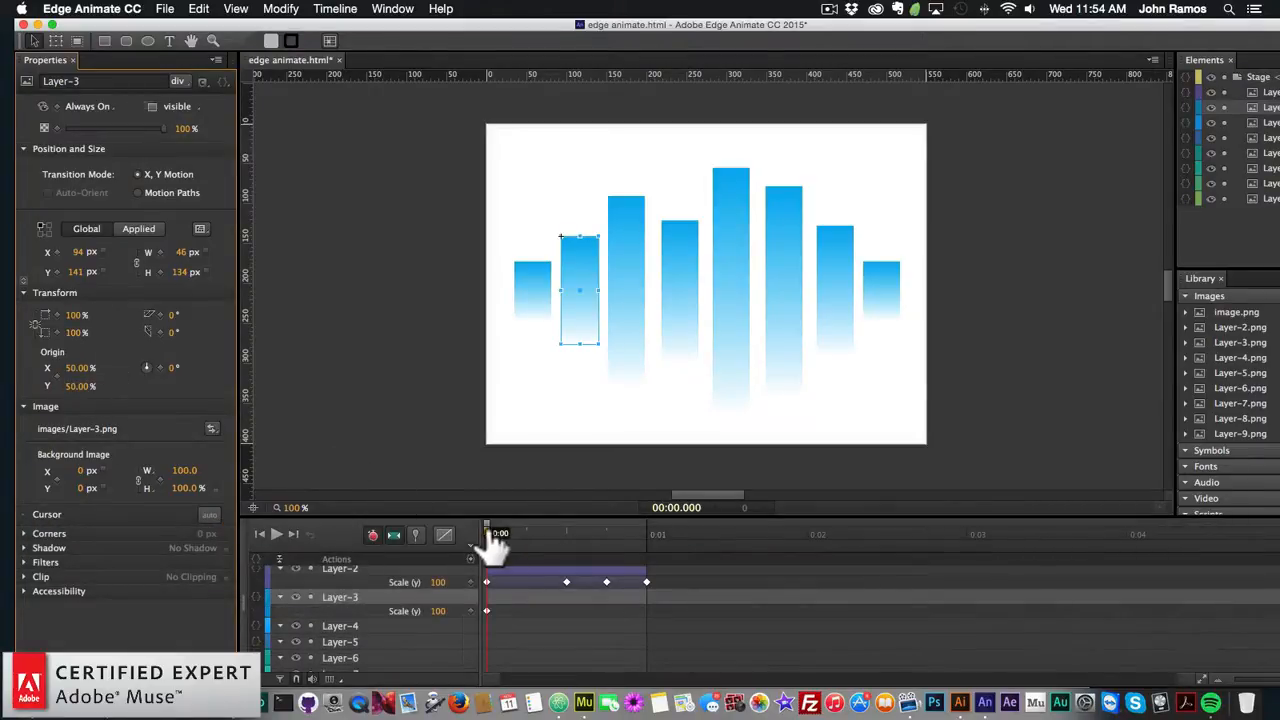
left_click_drag(492, 537, 527, 540)
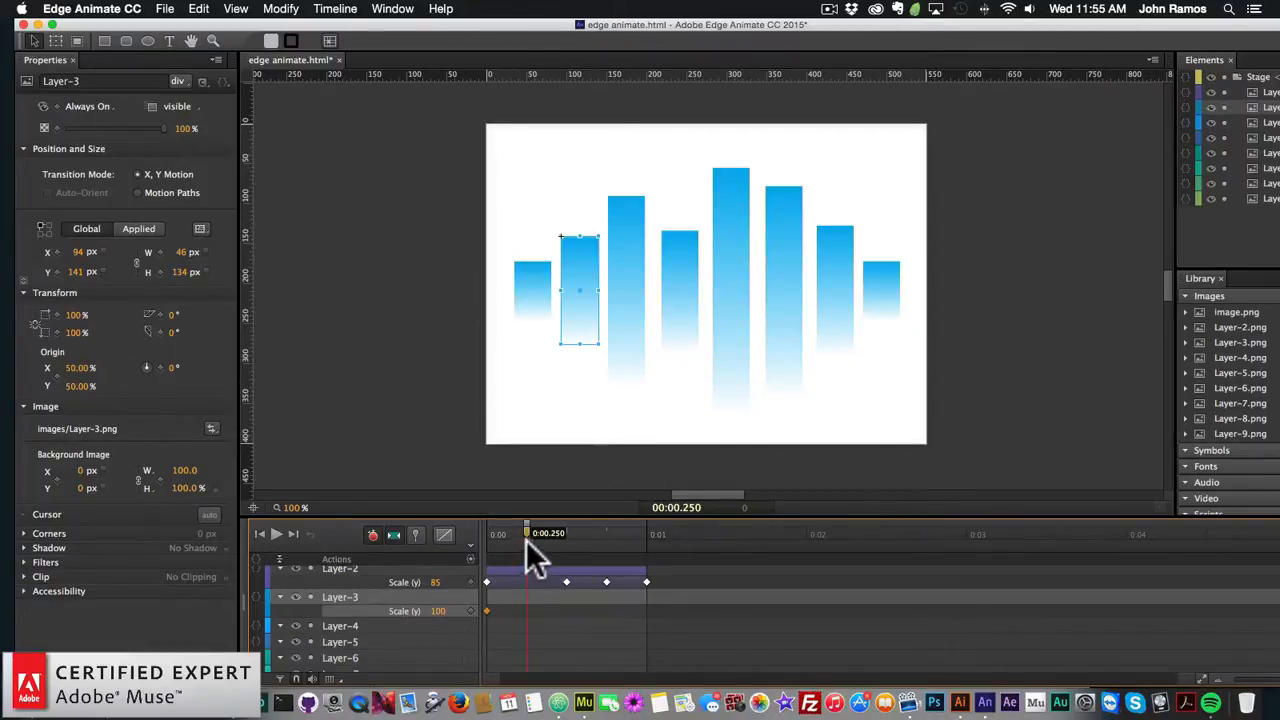
left_click(78, 332)
type("50")
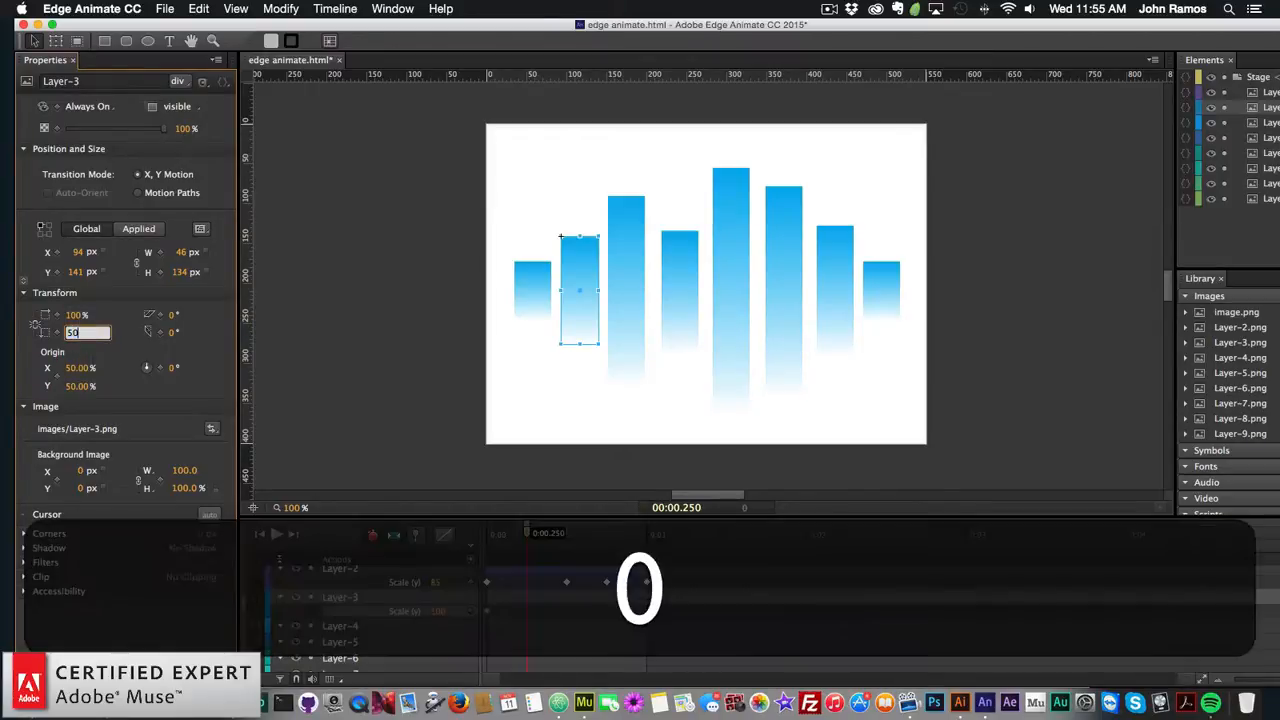
key("Return")
- Set Layer-3's vertical scale to 70% at 0:00.500
left_click_drag(525, 538, 570, 540)
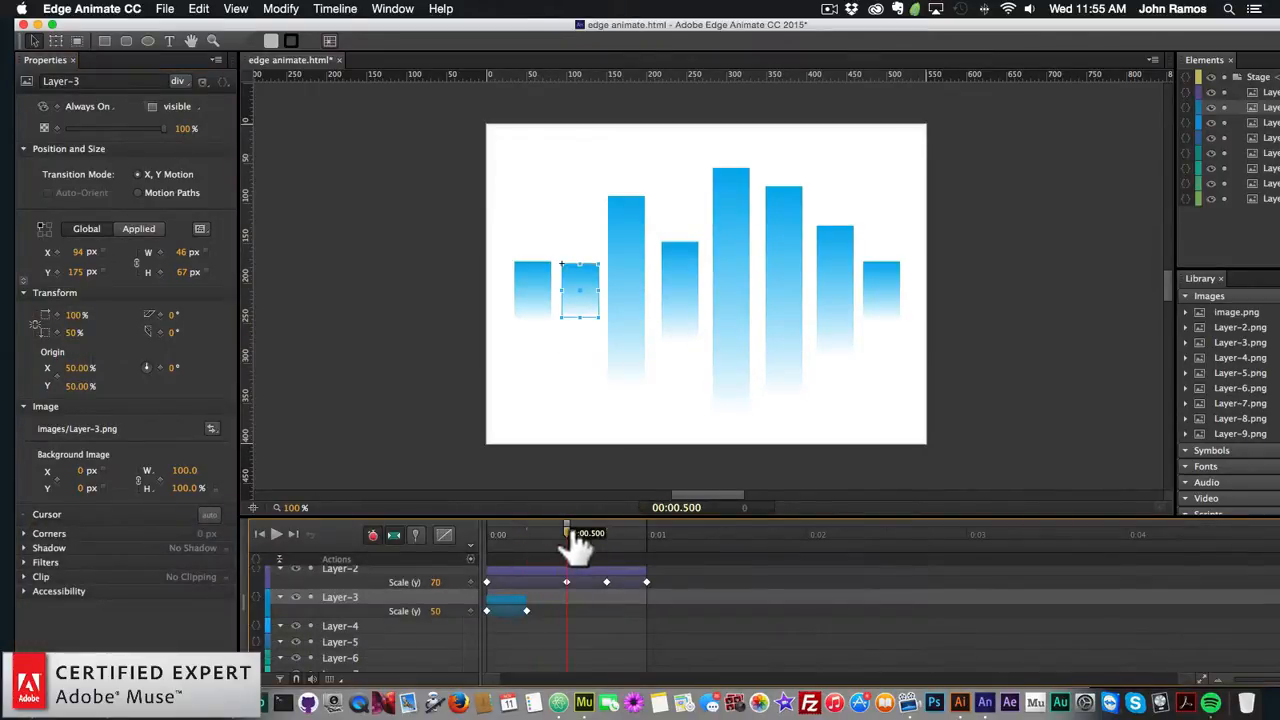
left_click(74, 332)
type("70")
key("Return")
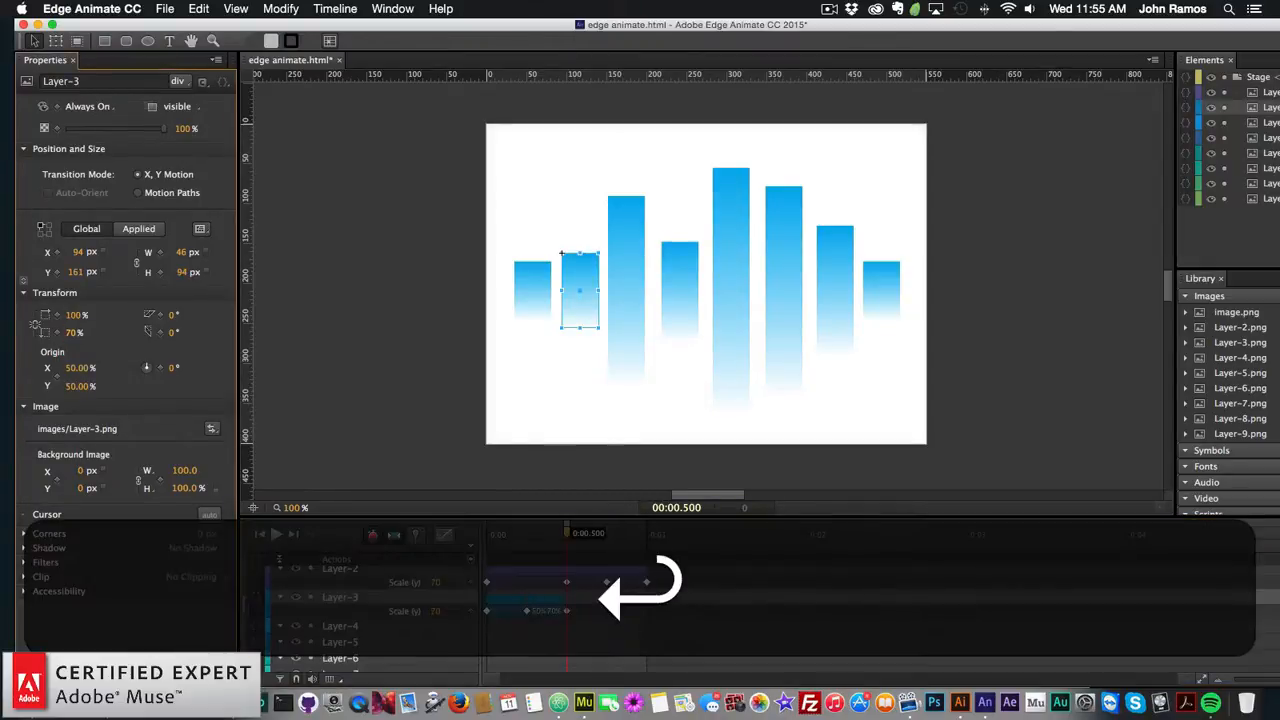
- Set Layer-3's vertical scale to 80% at 0:00.750
left_click_drag(566, 535, 606, 540)
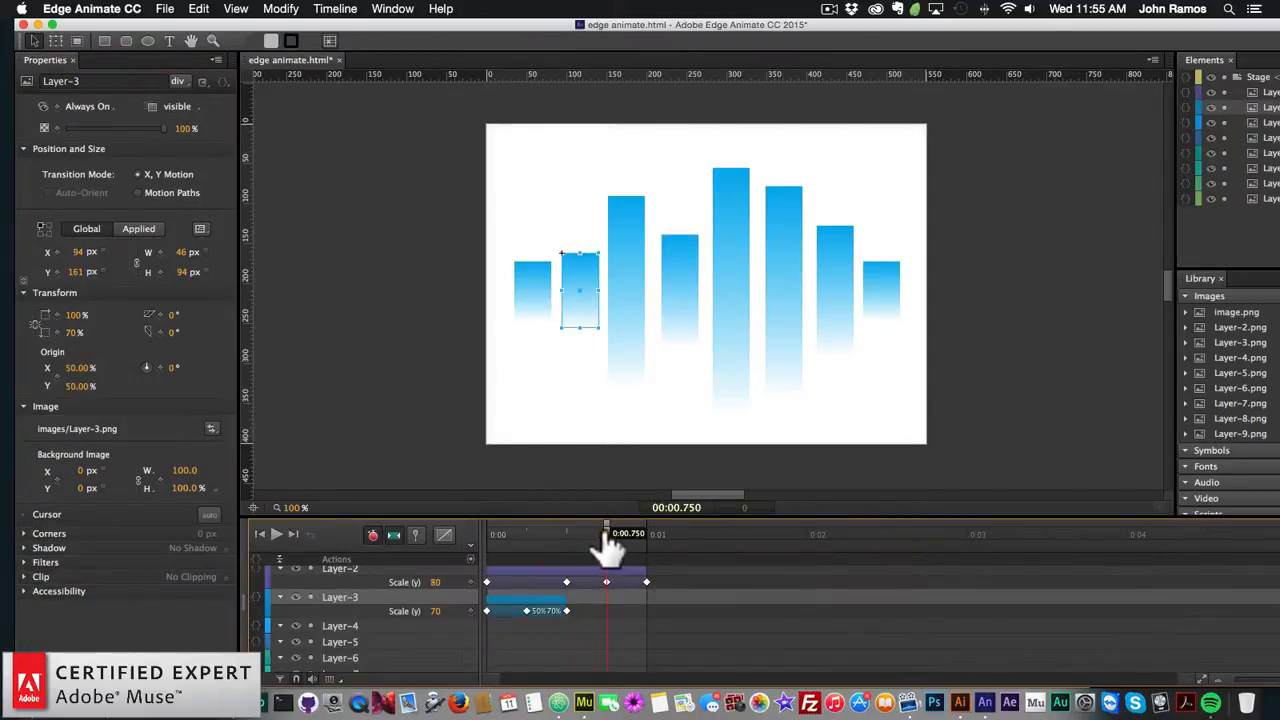
left_click(74, 332)
type("80")
key("Return")
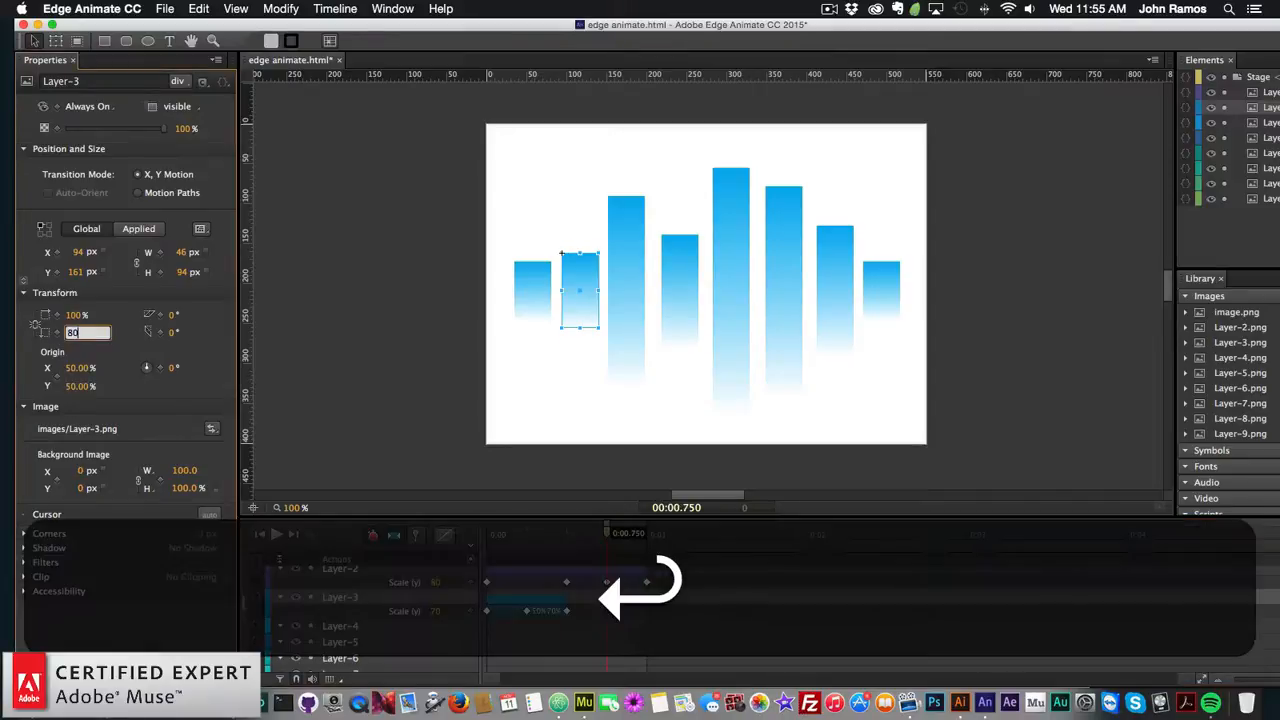
- Set Layer-3's vertical scale to 100% at 0:01 and play the animation
left_click_drag(607, 537, 647, 537)
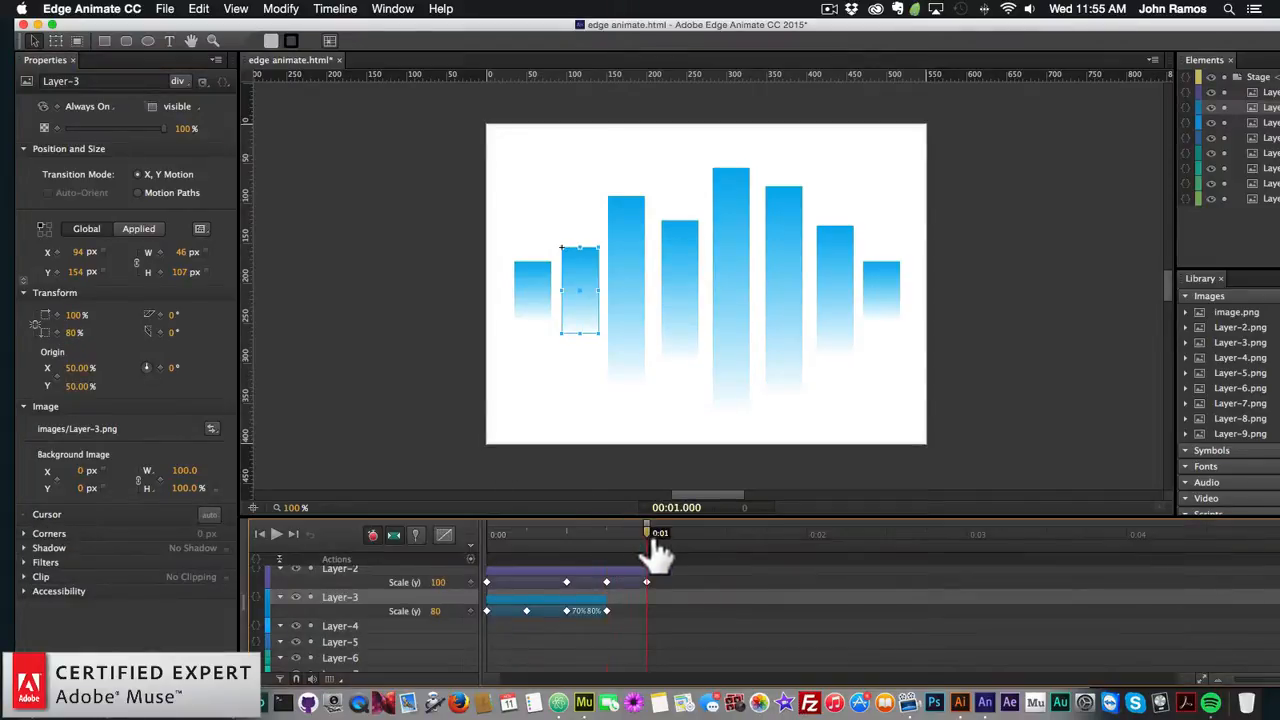
left_click(74, 332)
type("100")
key("Return")
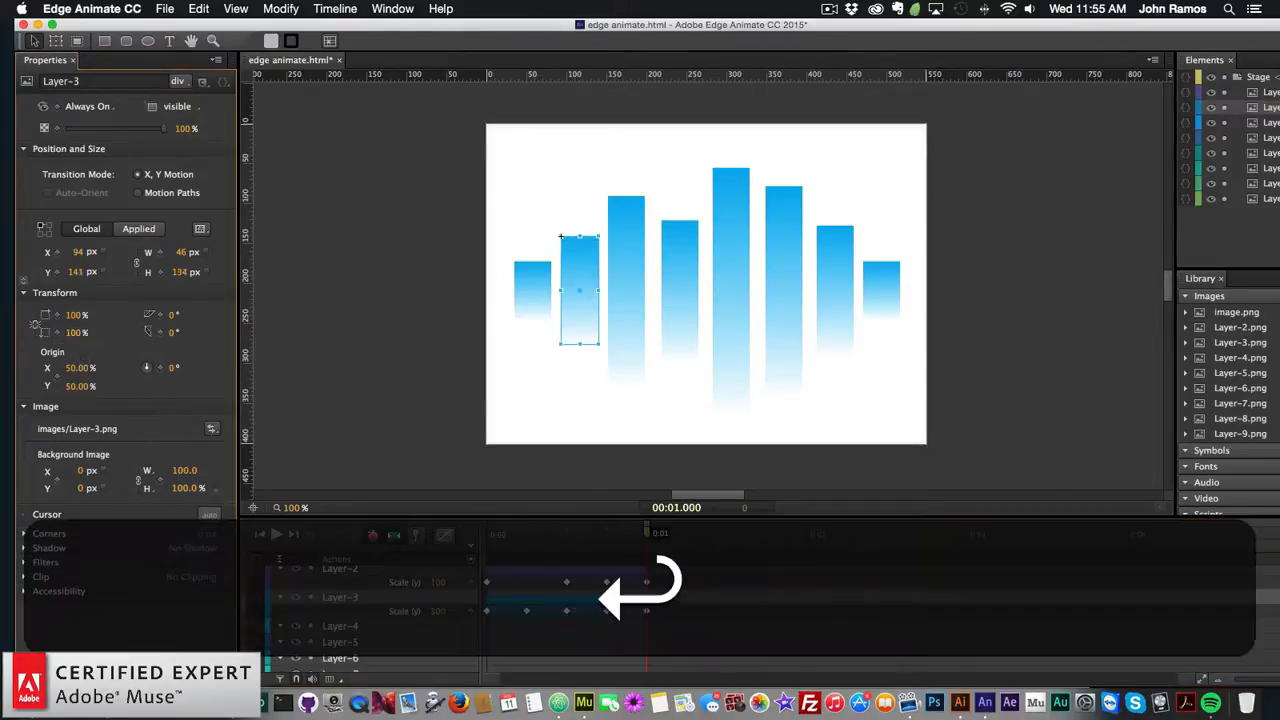
key("space")
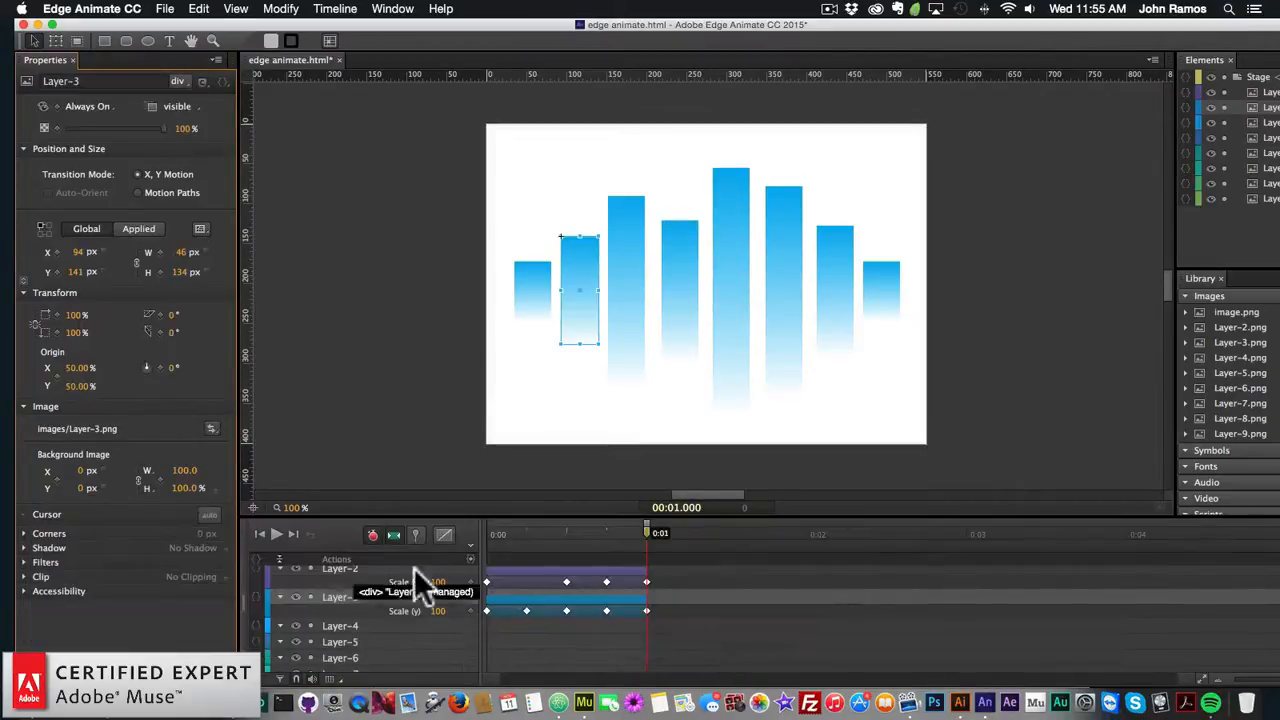
- Keyframe Layer-4's vertical scale at 0:00 and set it to 60% at 0:00.500
scroll(405, 590, "down", 2)
left_click(364, 584)
left_click_drag(501, 531, 417, 534)
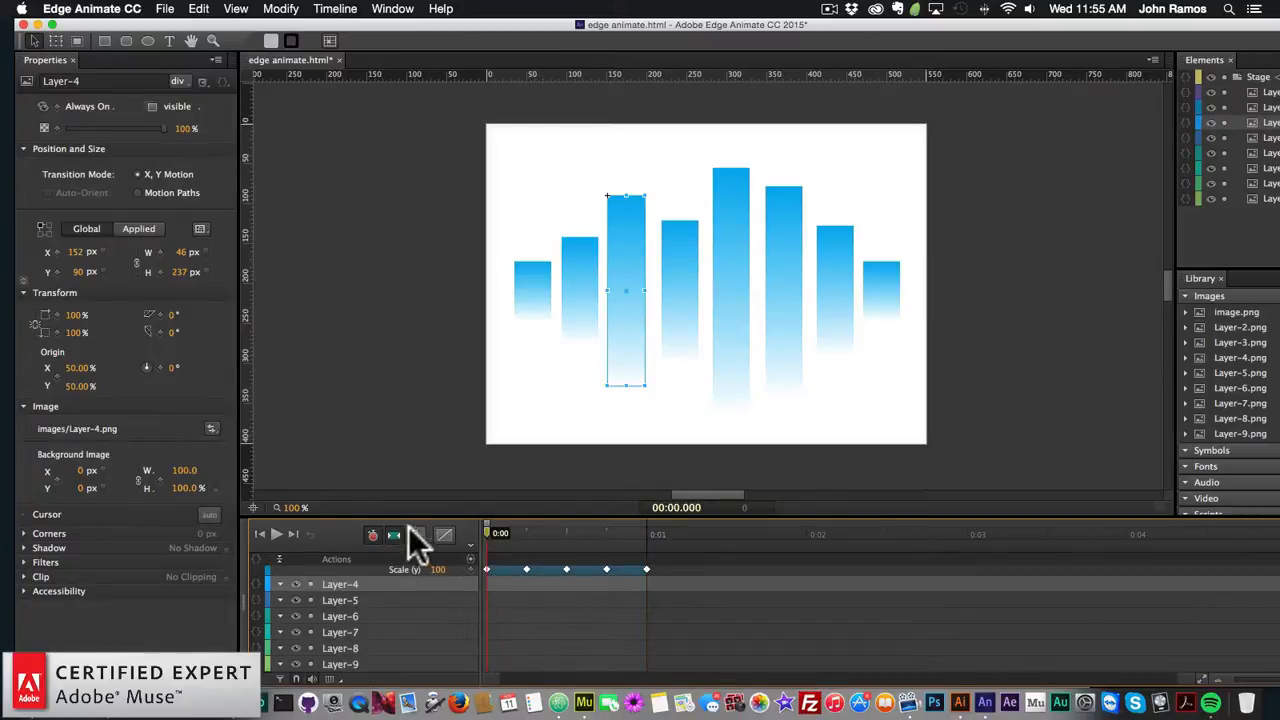
left_click(56, 332)
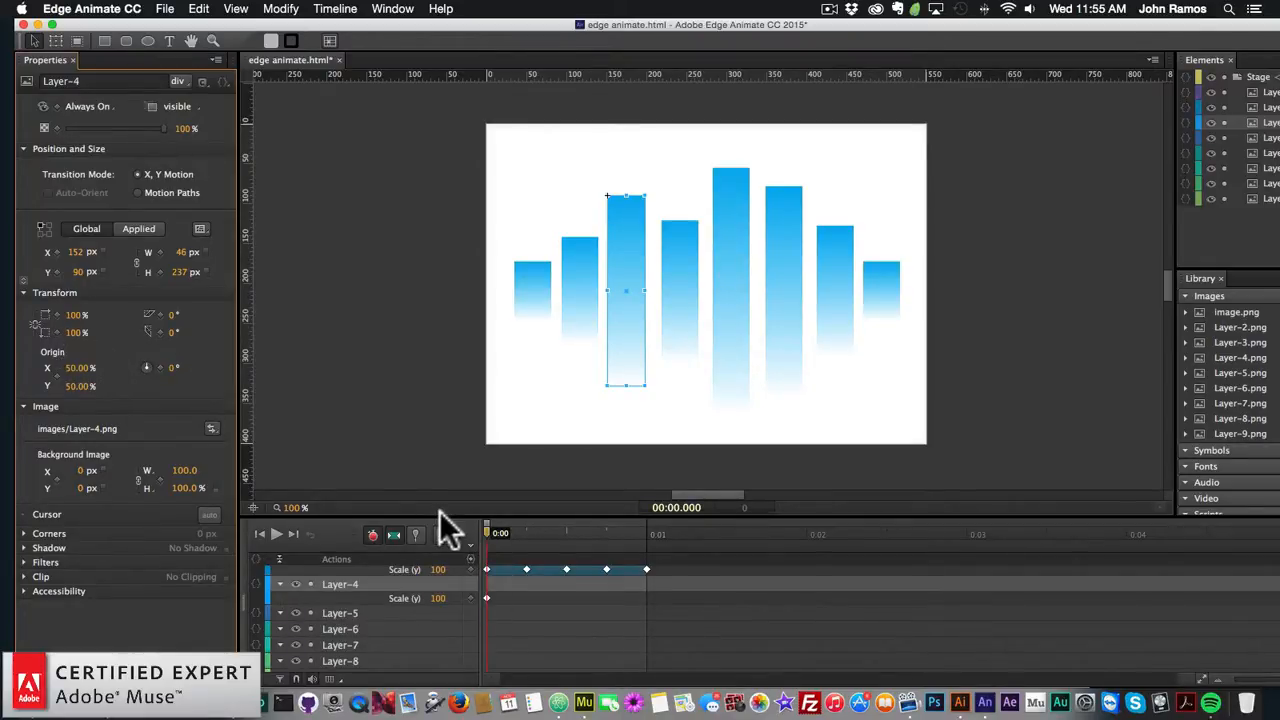
left_click_drag(489, 545, 566, 548)
left_click(75, 332)
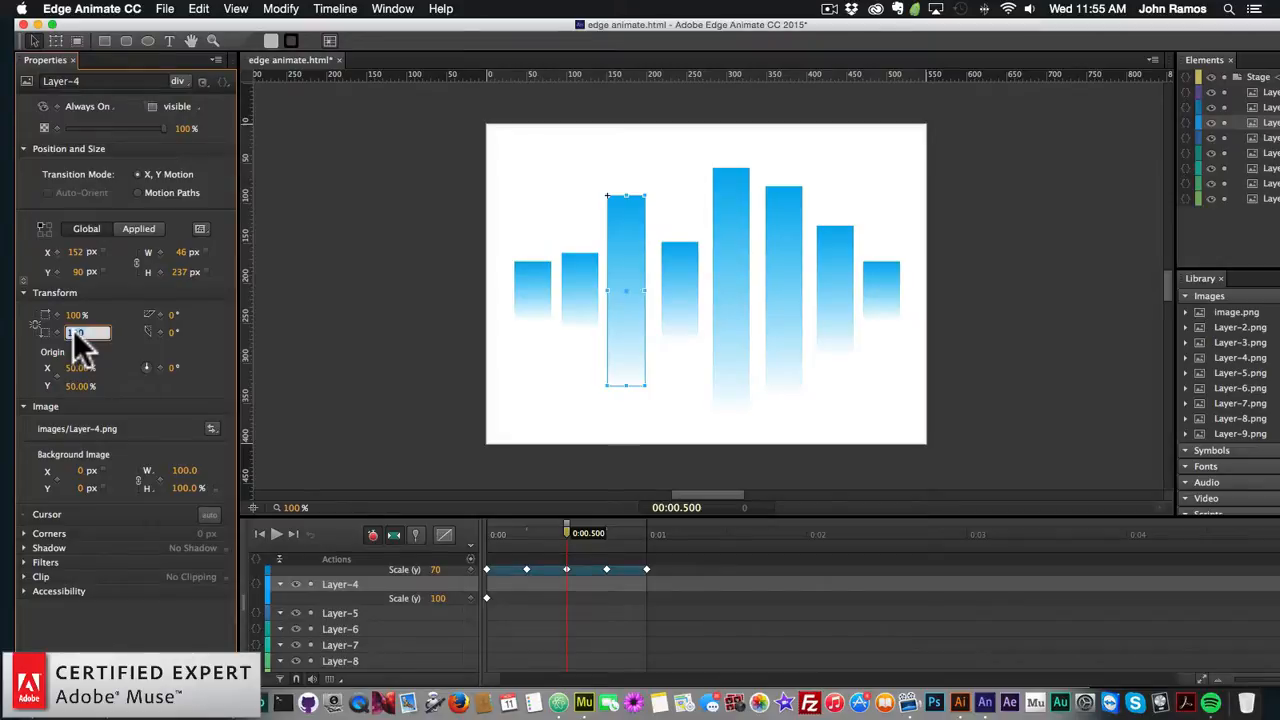
type("60")
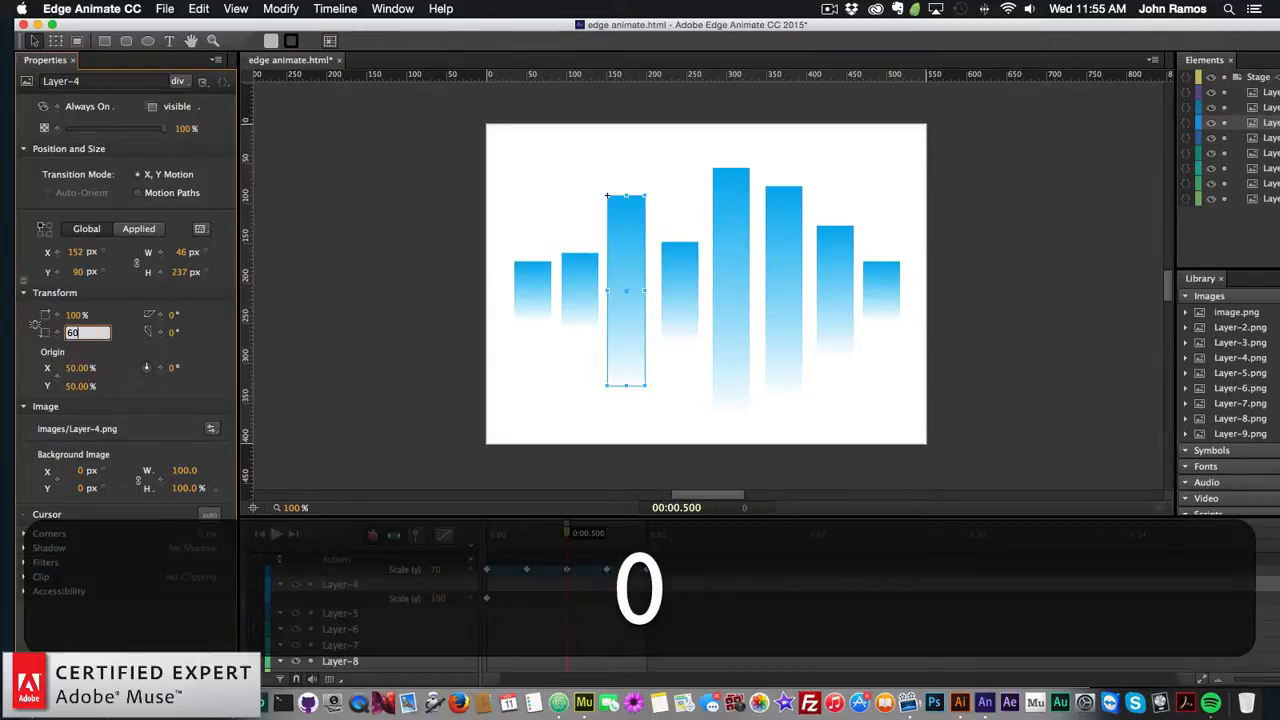
key("Return")
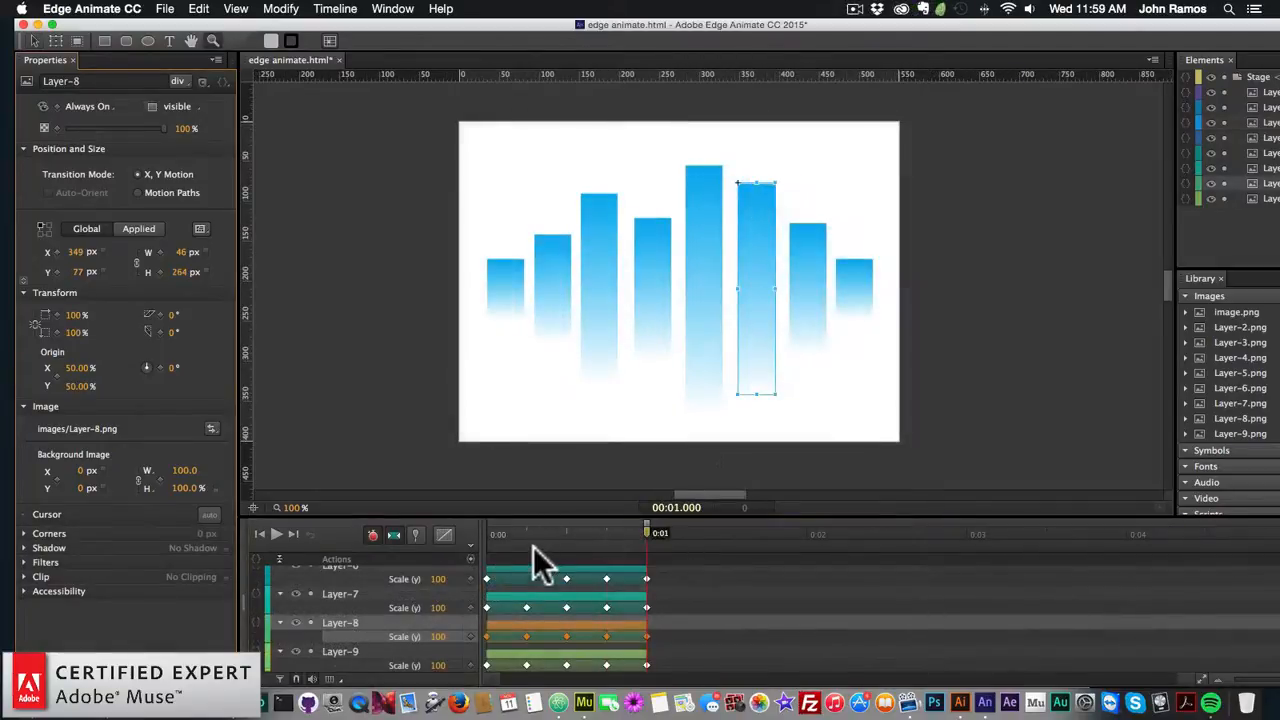
- Add a timeline trigger at 0:01 containing the code this.play(0); and play the looping animation
left_click(529, 545)
left_click(469, 558)
type("this.play(")
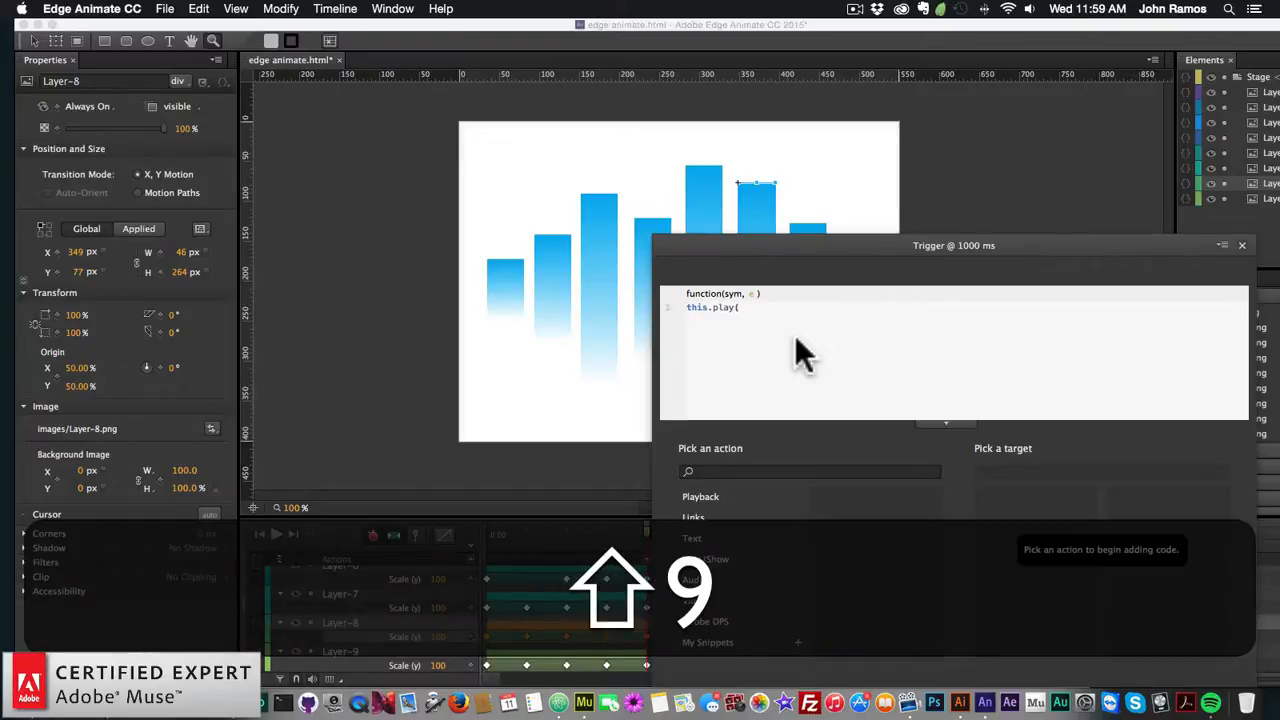
type("0);")
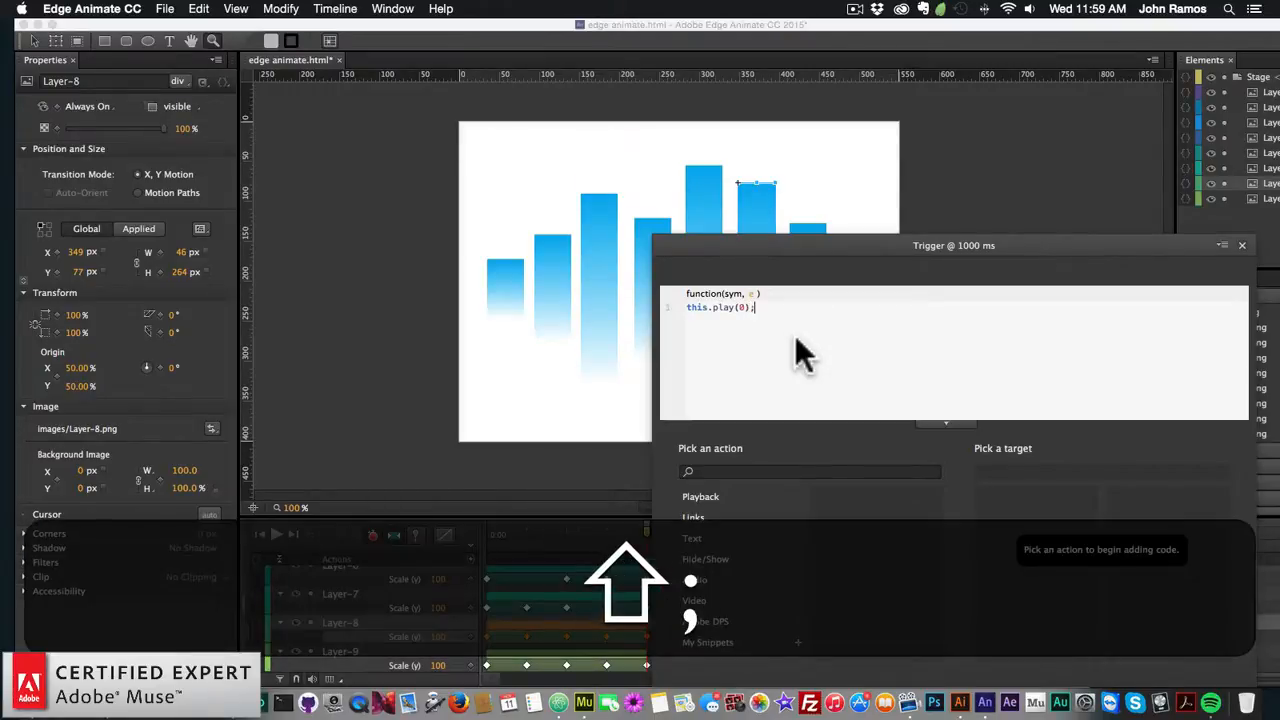
left_click_drag(822, 245, 741, 198)
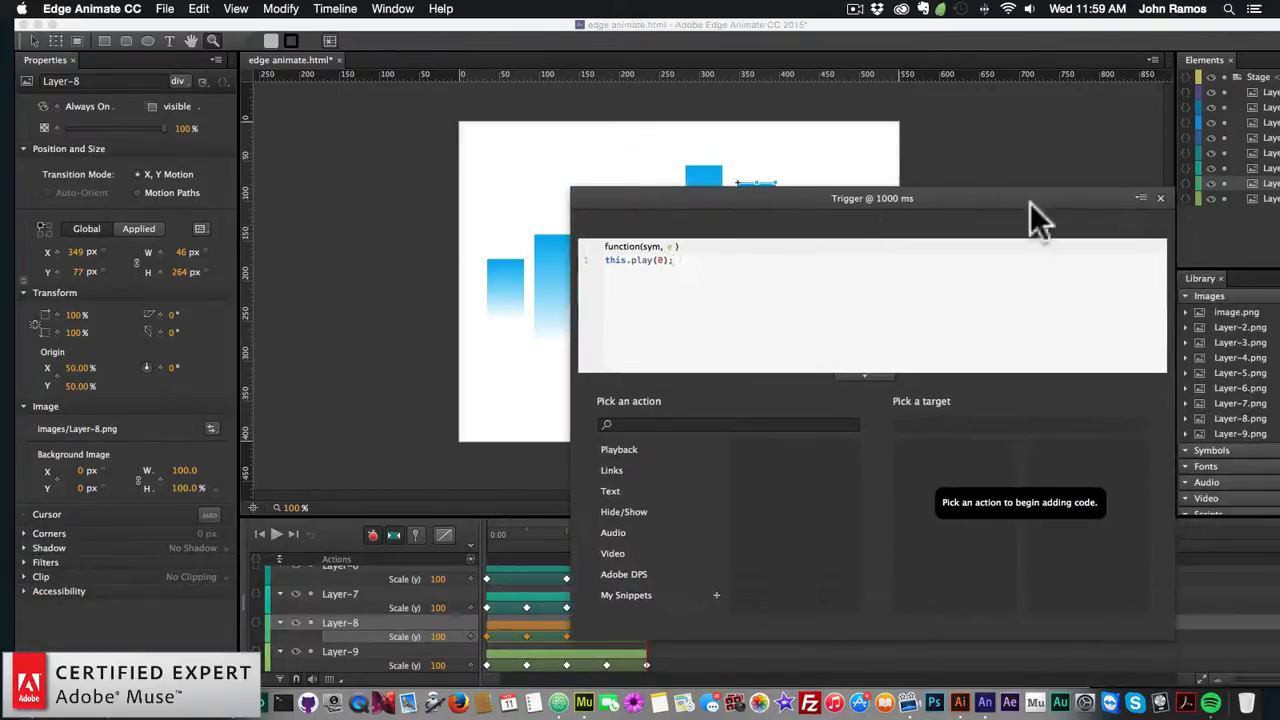
left_click(1162, 196)
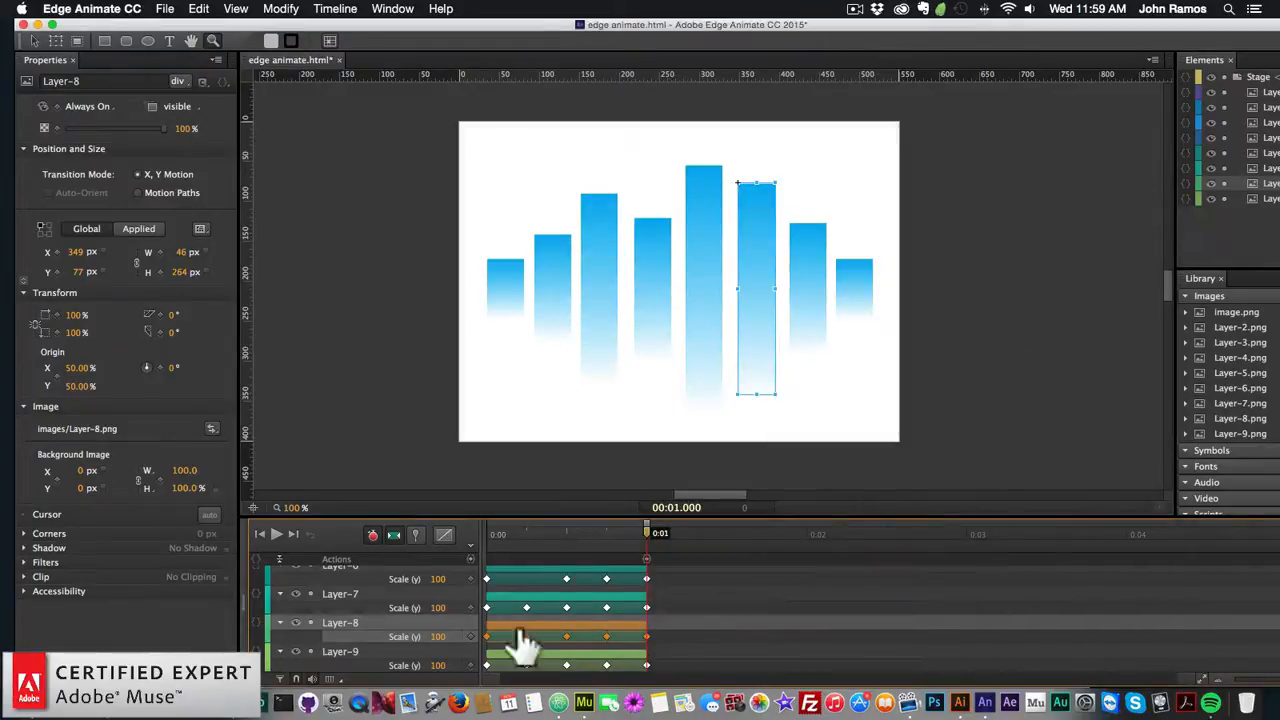
key("space")
key("space")
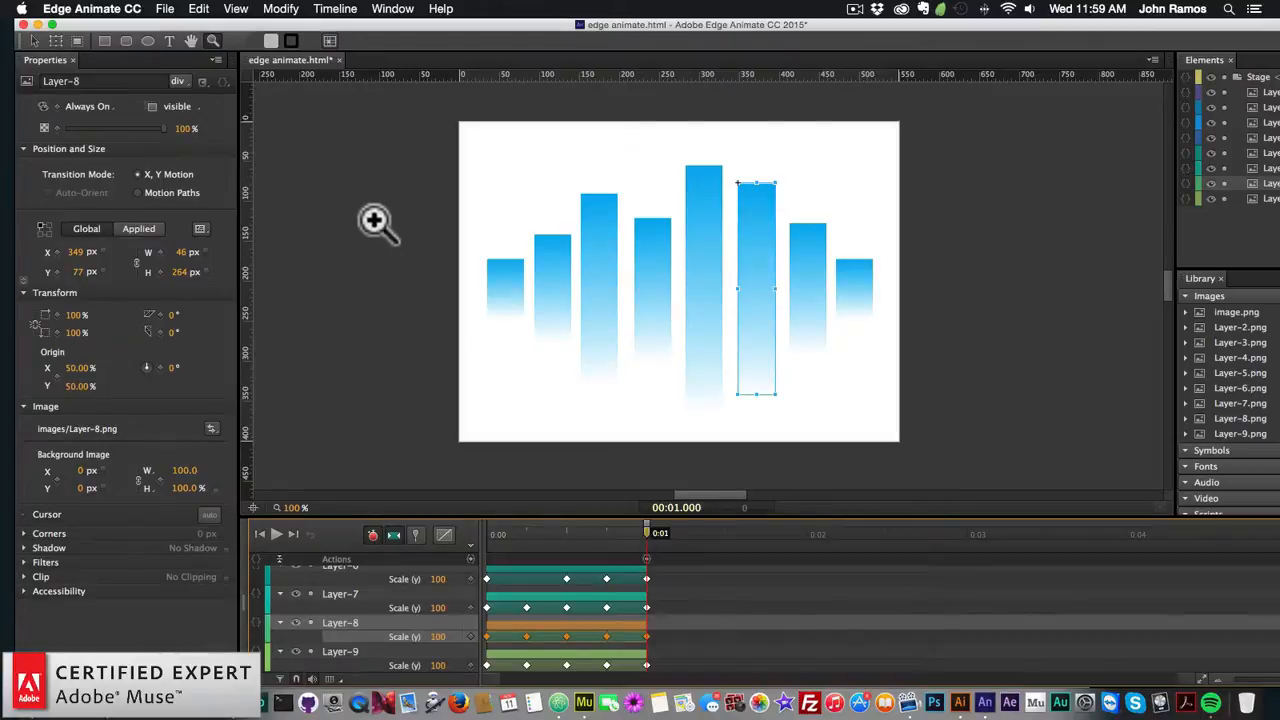
- Make the stage background fully transparent by lowering its white fill's alpha to 0.00
scroll(375, 220, "left", 5)
key("super+minus")
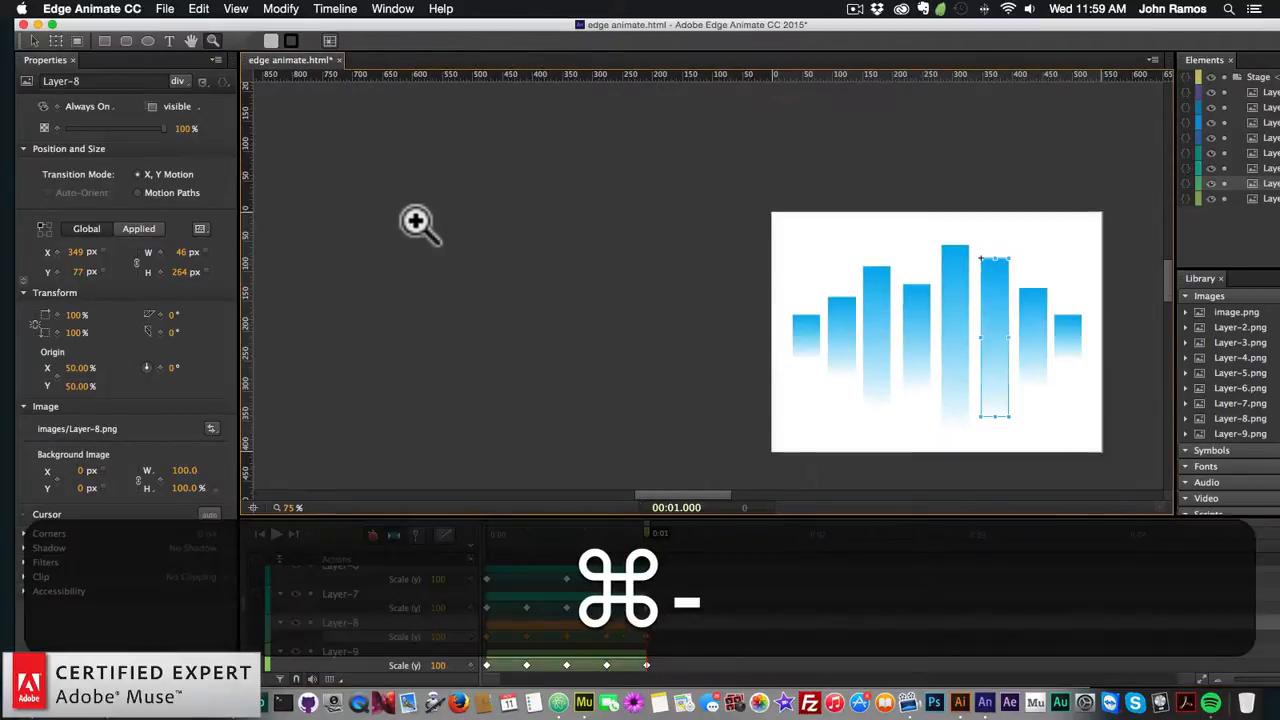
left_click(33, 40)
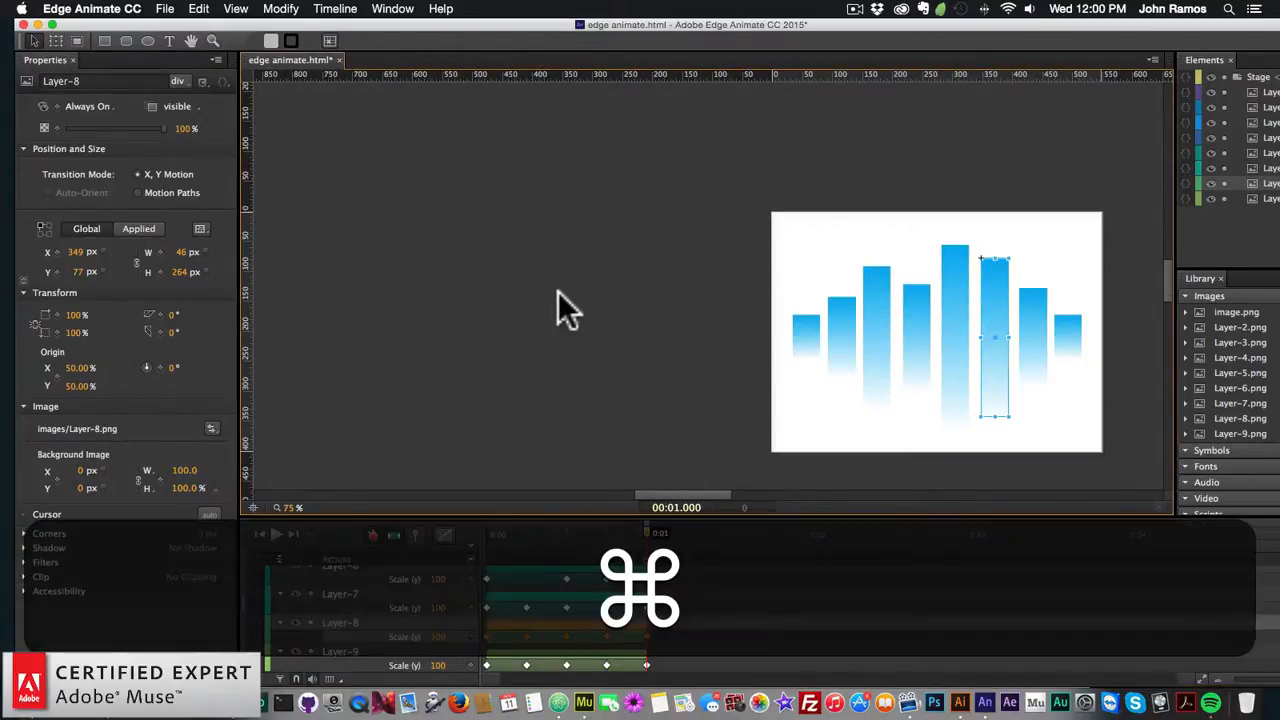
key("super+minus")
scroll(535, 289, "right", 5)
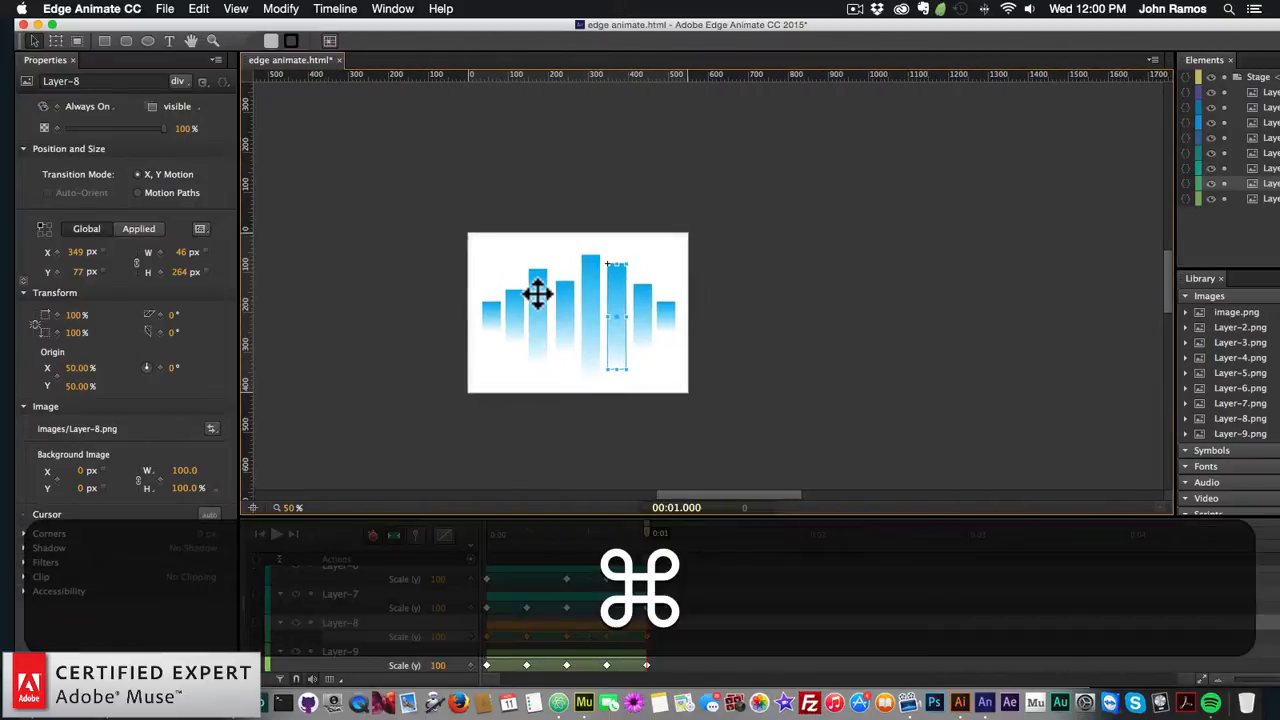
key("super+equal")
scroll(586, 290, "left", 5)
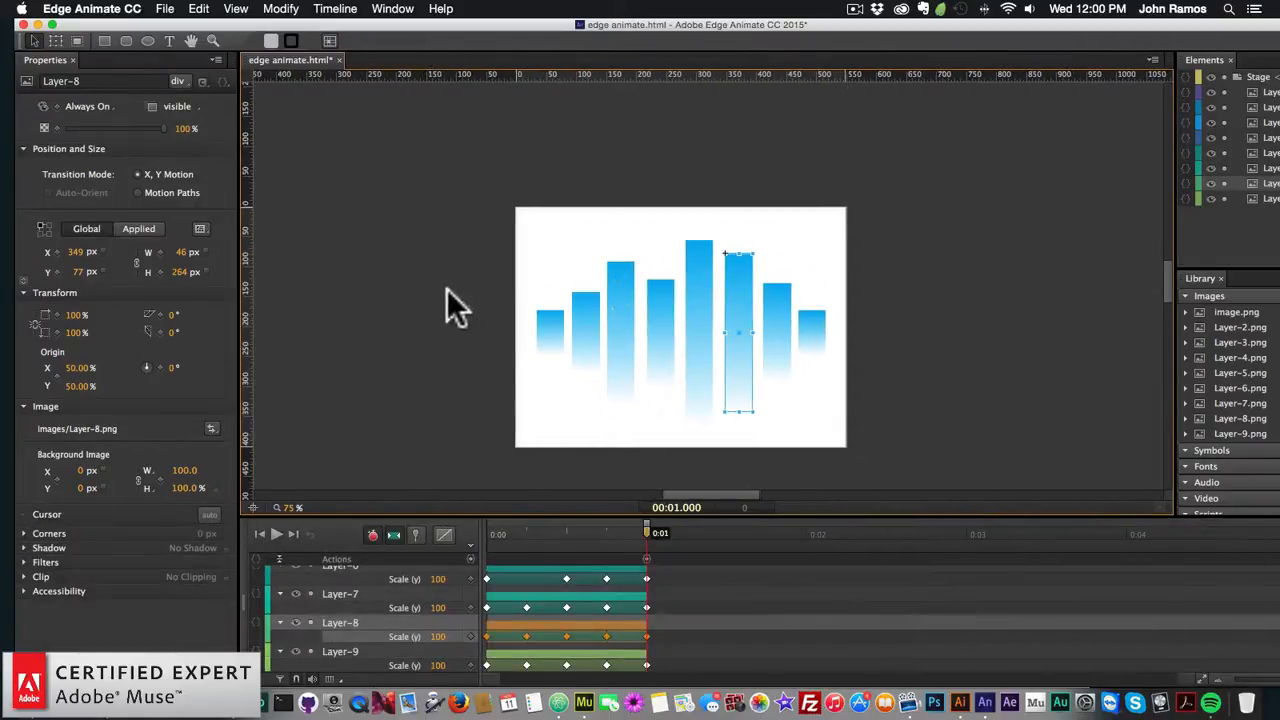
left_click(447, 289)
left_click(175, 131)
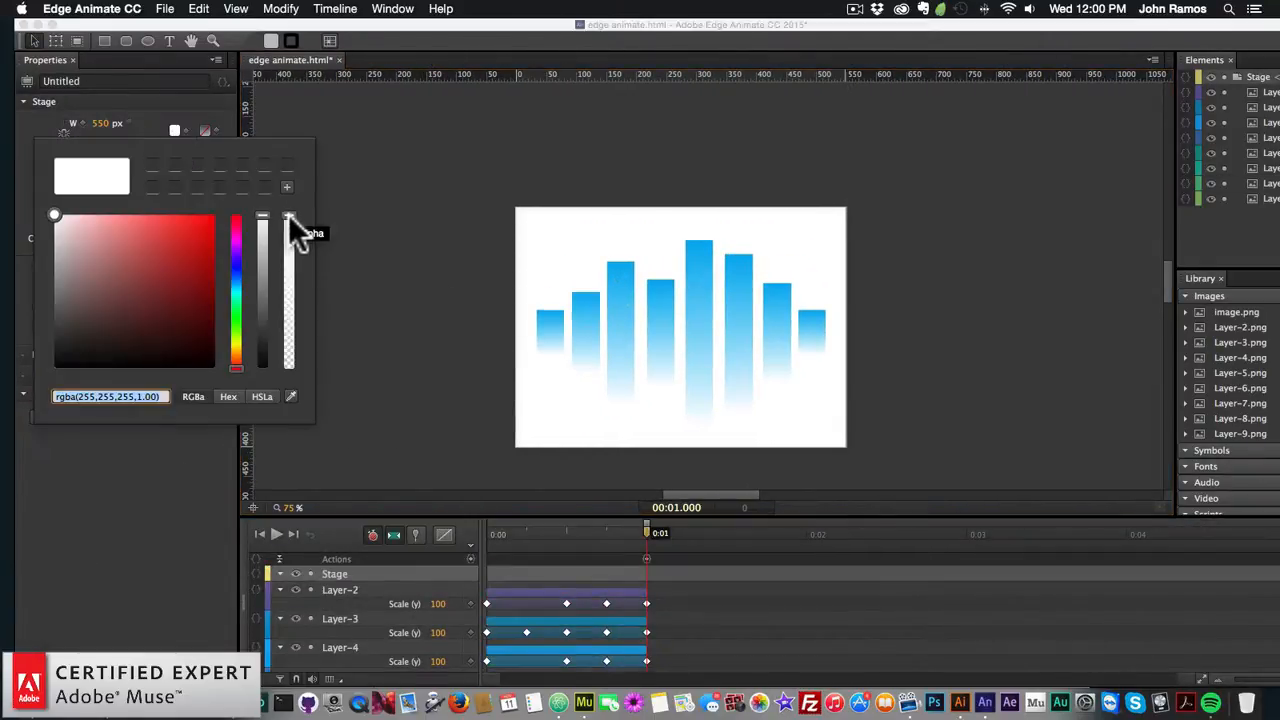
left_click_drag(288, 214, 286, 377)
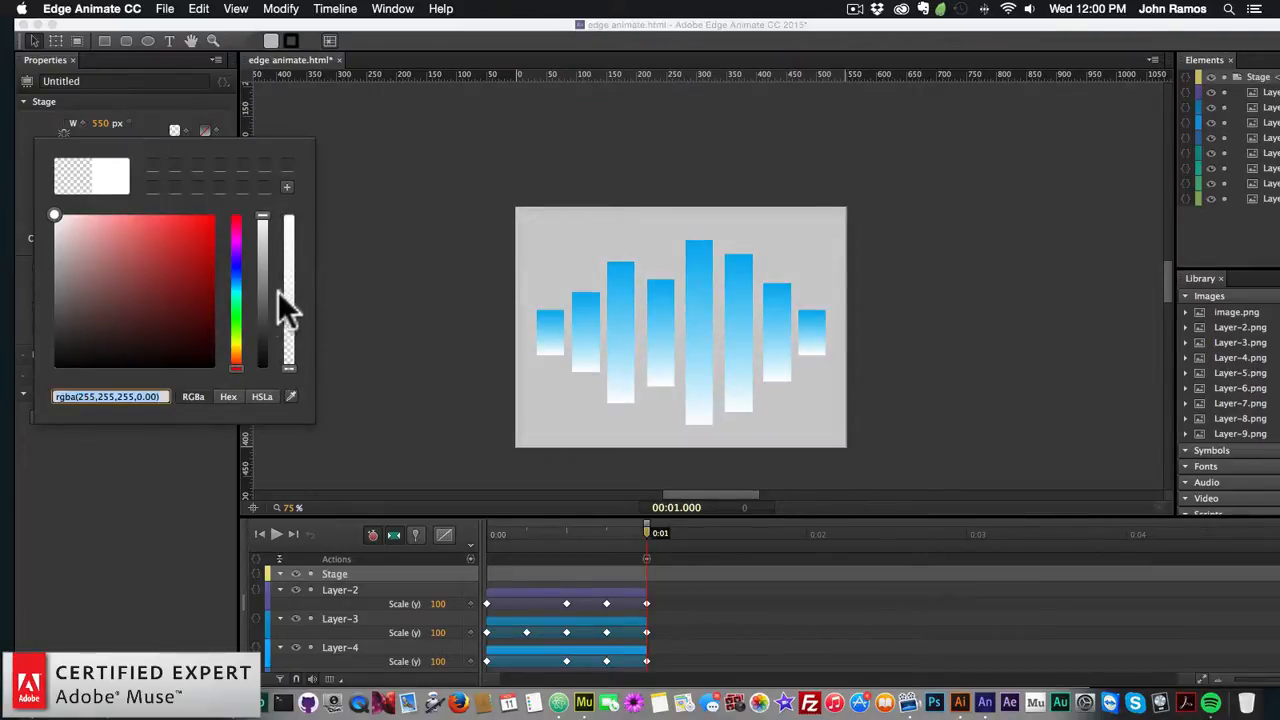
left_click(423, 403)
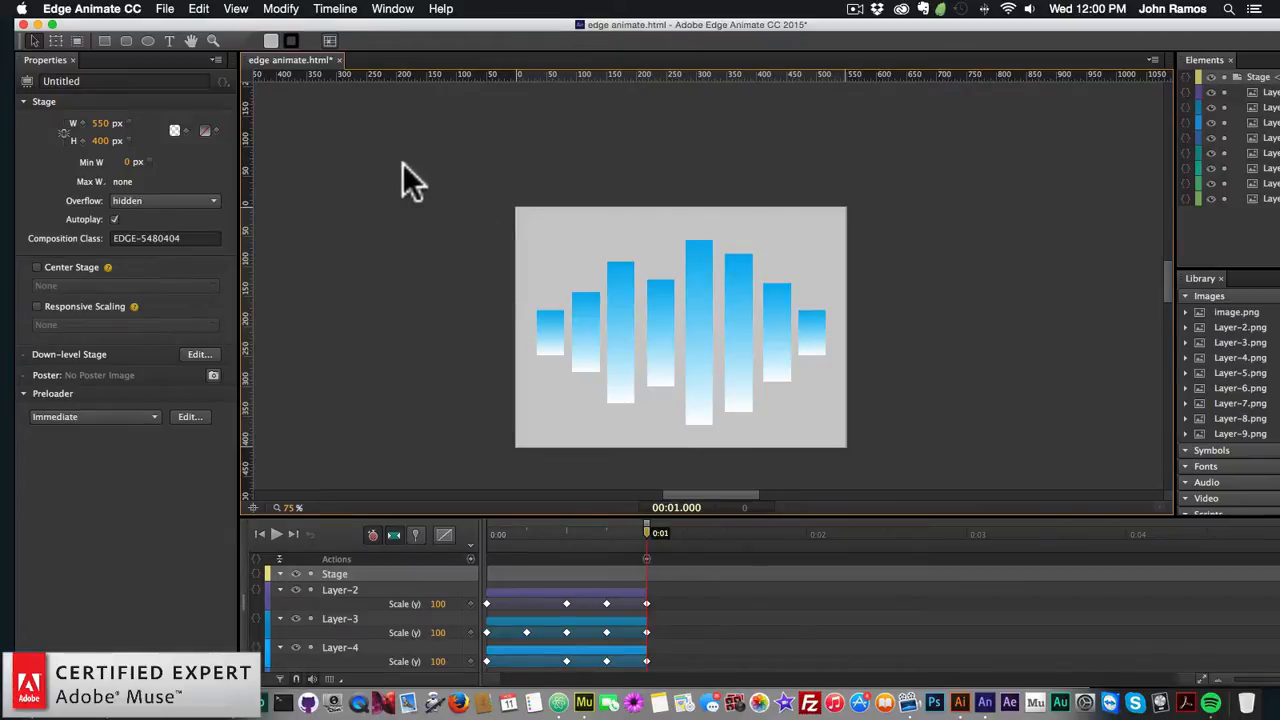
- Save the animation, and save a copy named "edge animate - 2" in the music-website-example folder
left_click(168, 9)
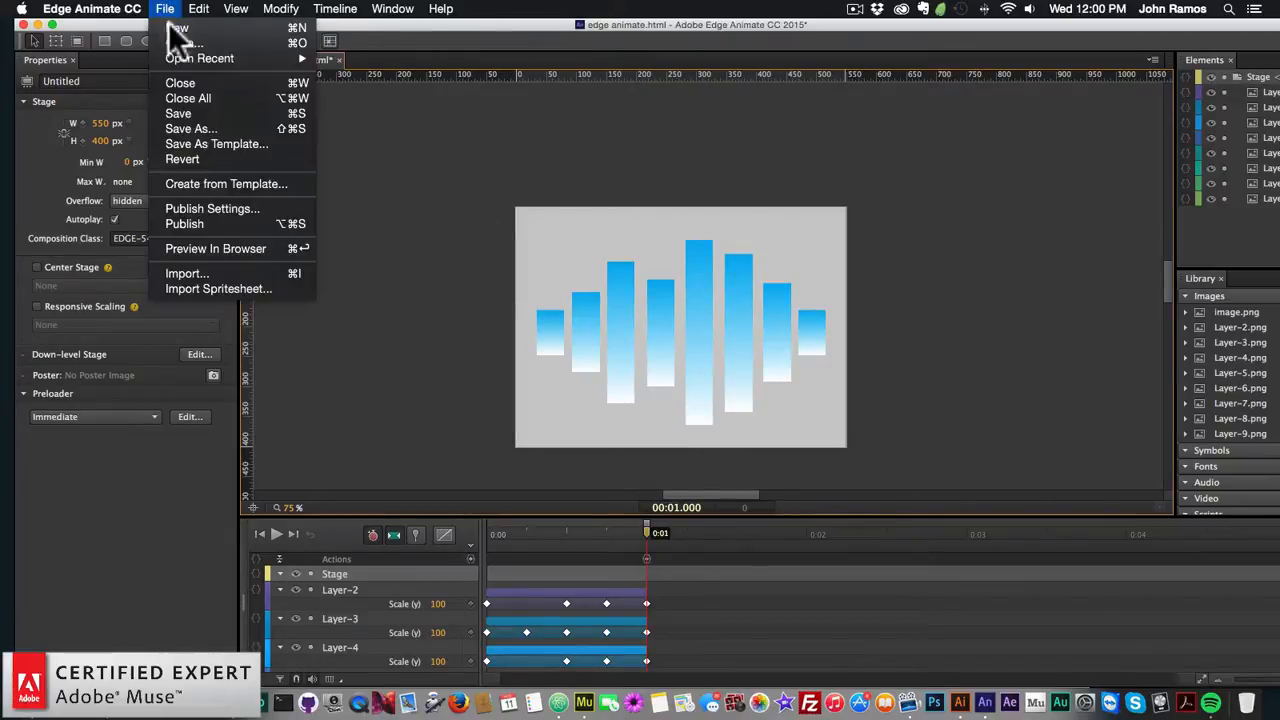
left_click(201, 113)
left_click(165, 9)
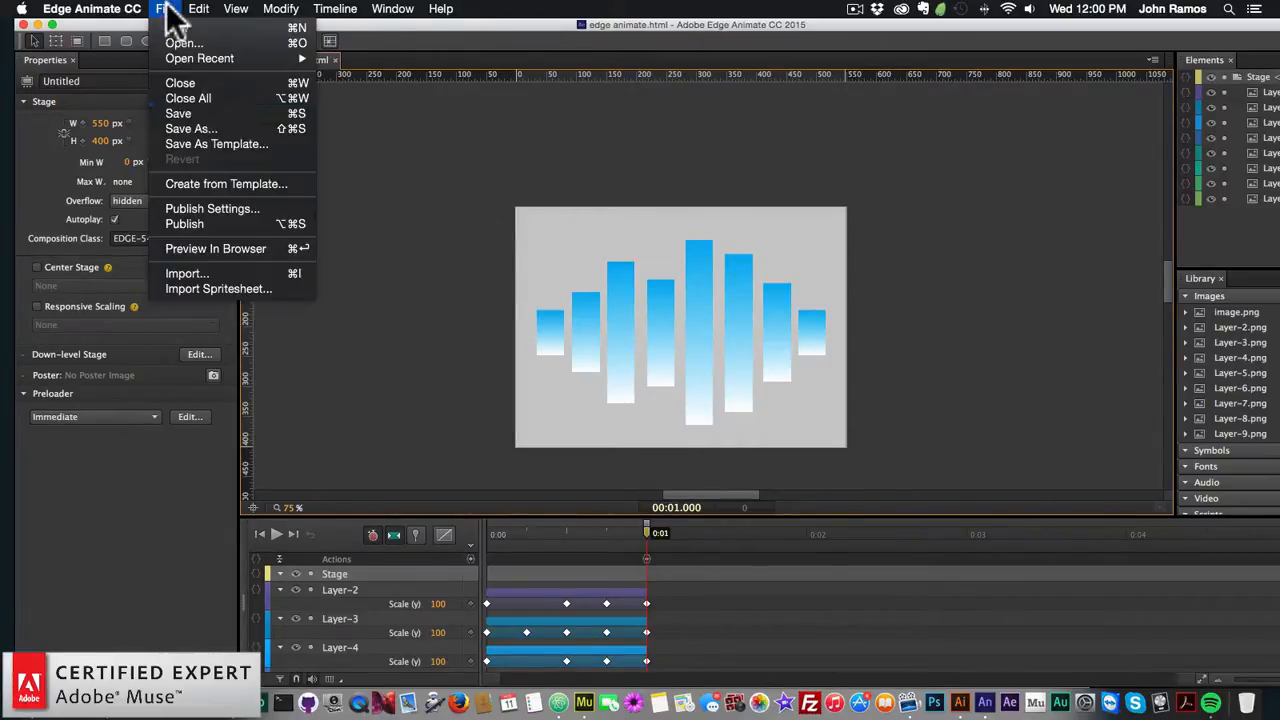
left_click(192, 128)
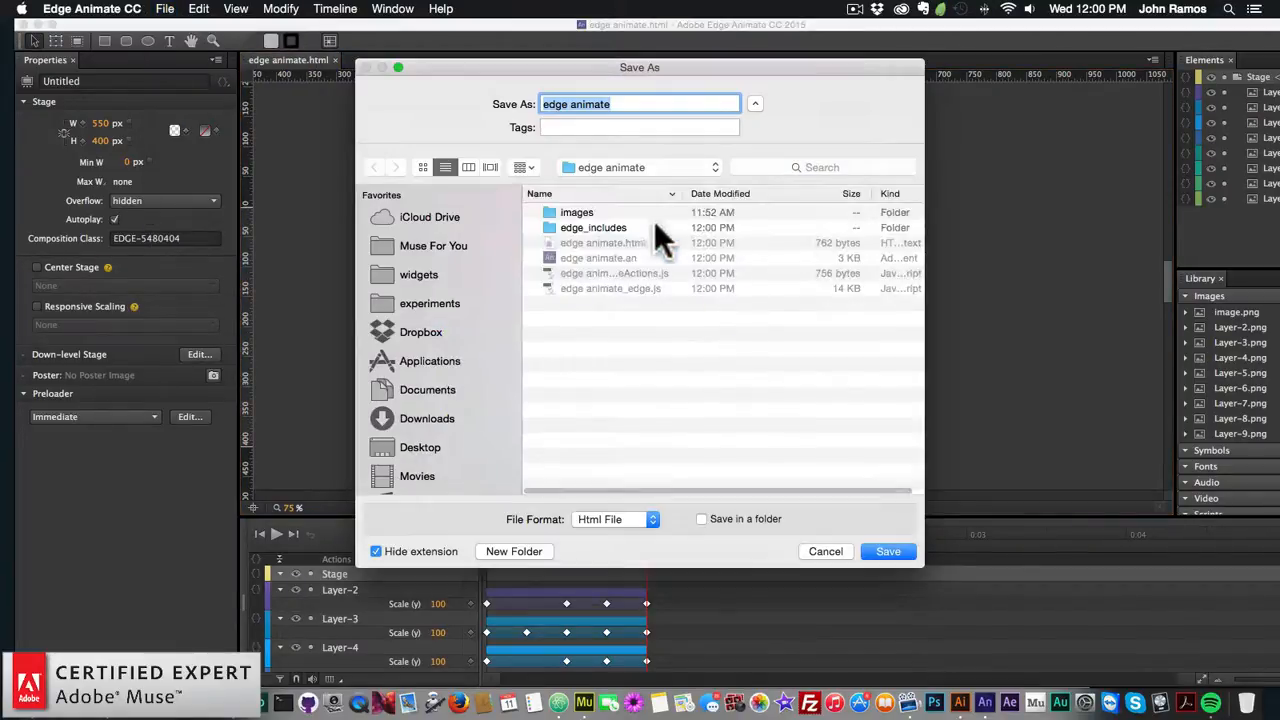
left_click(612, 167)
left_click(611, 187)
left_click(631, 103)
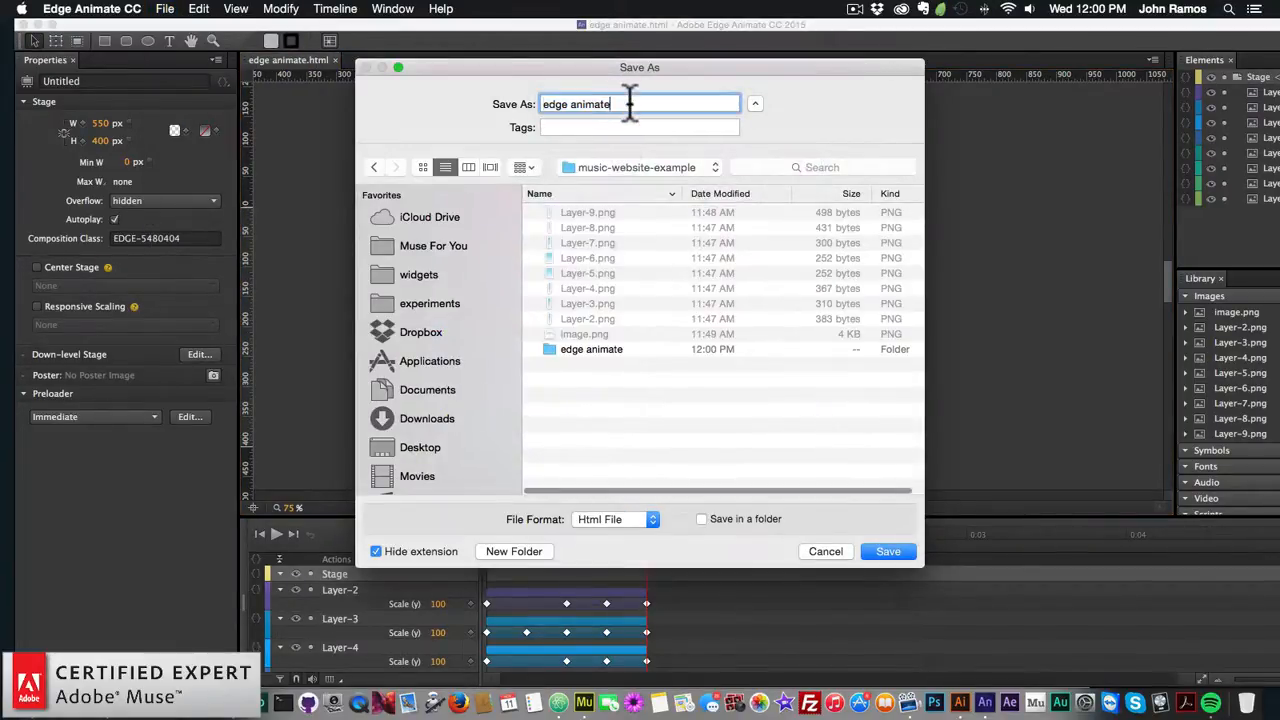
type("-2")
key("BackSpace")
type("2")
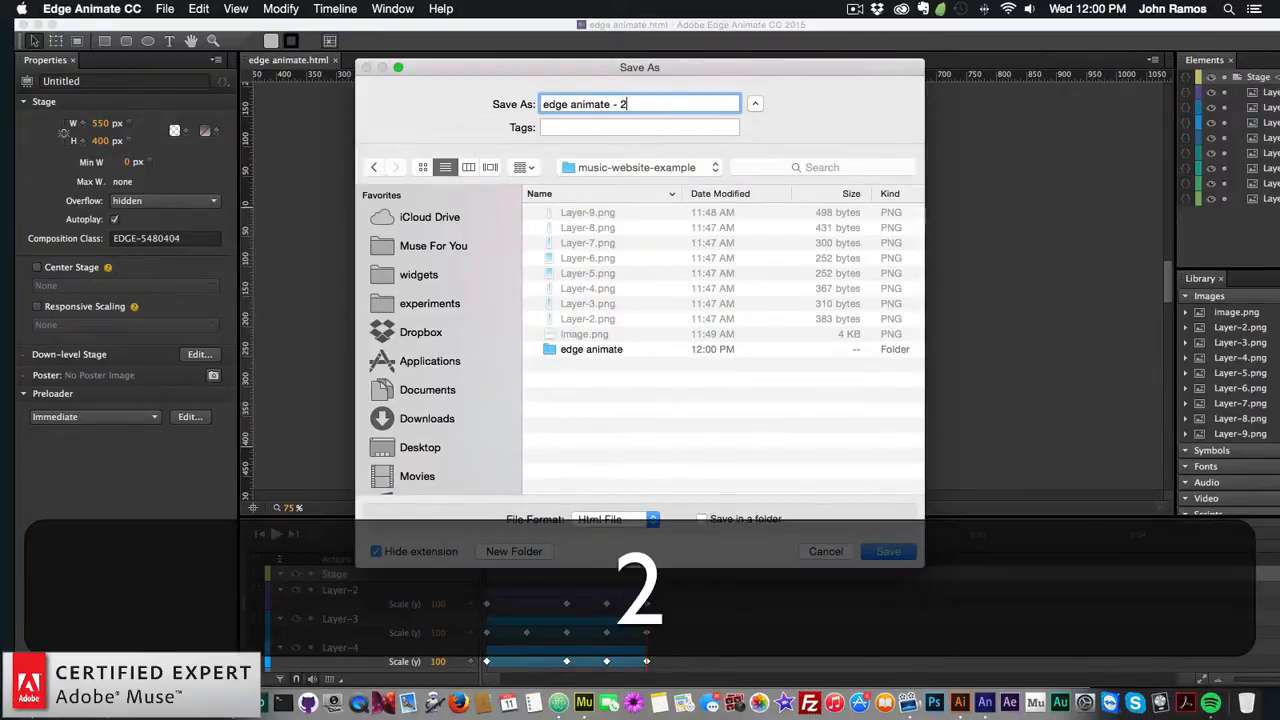
key("Return")
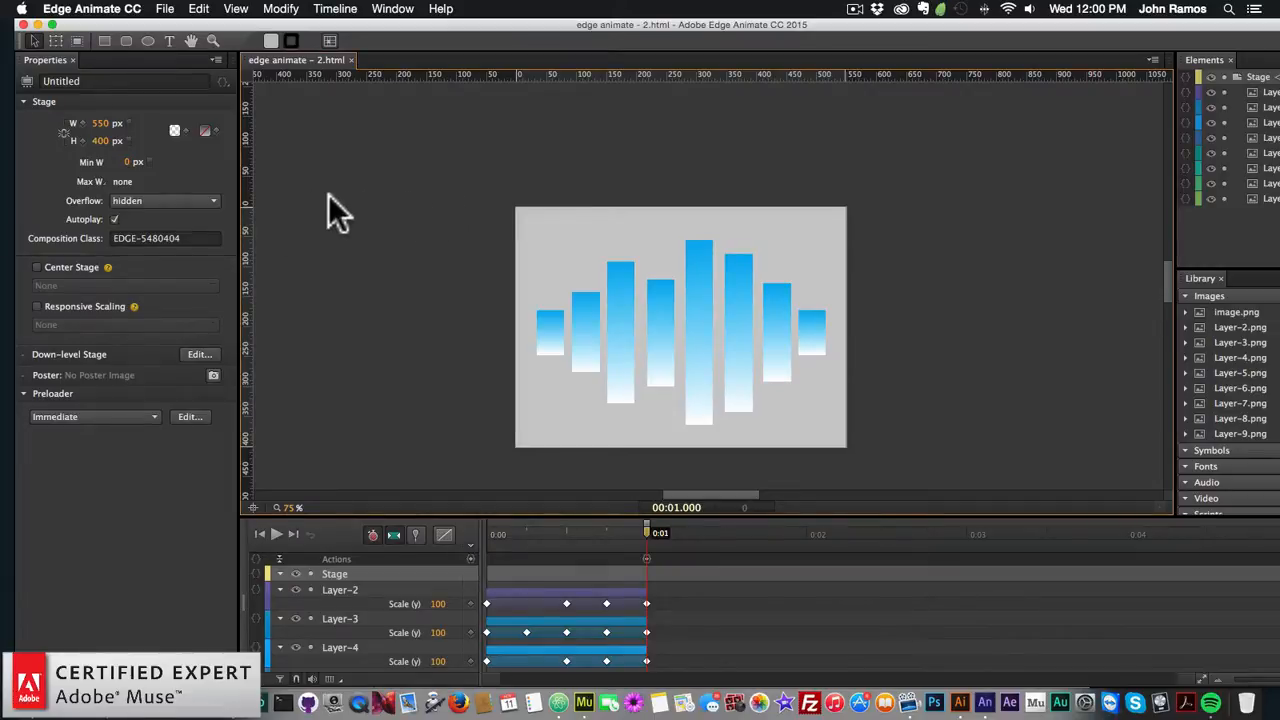
- Change the publish target from Web to Animate Deployment Package with runtime files hosted on Adobe CDN, and save the publish settings
left_click(164, 8)
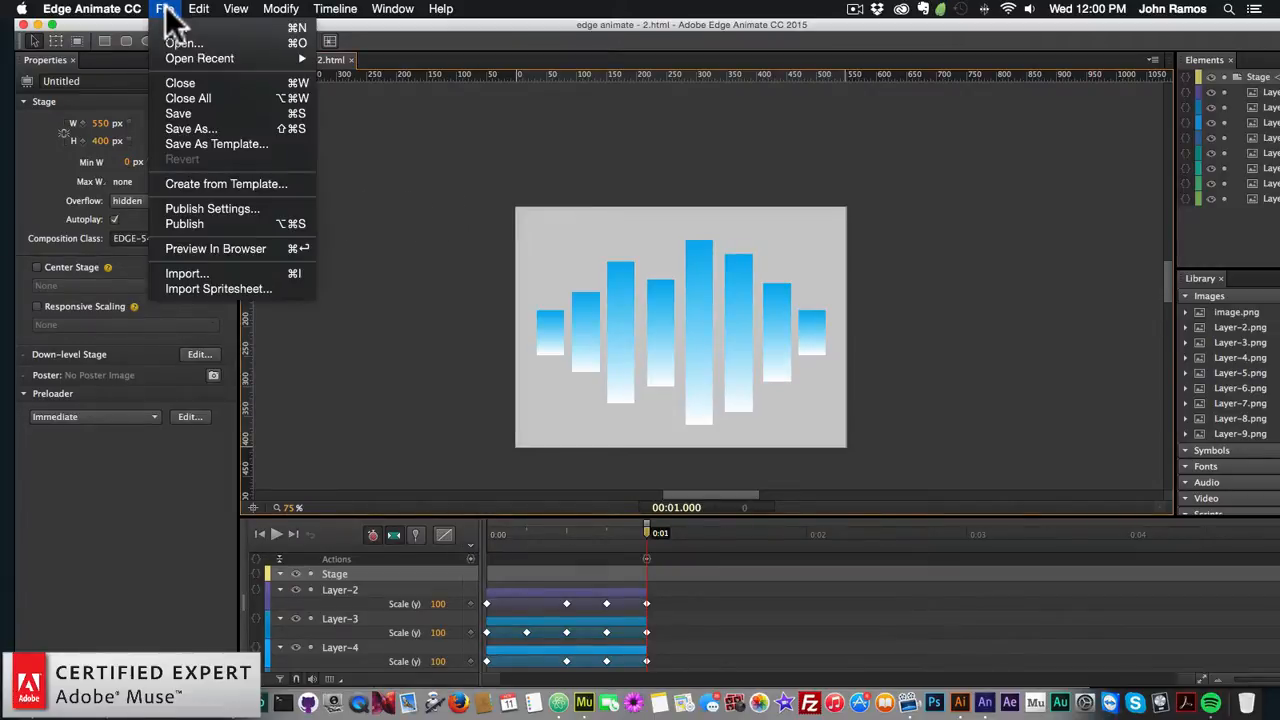
left_click(208, 207)
left_click(417, 167)
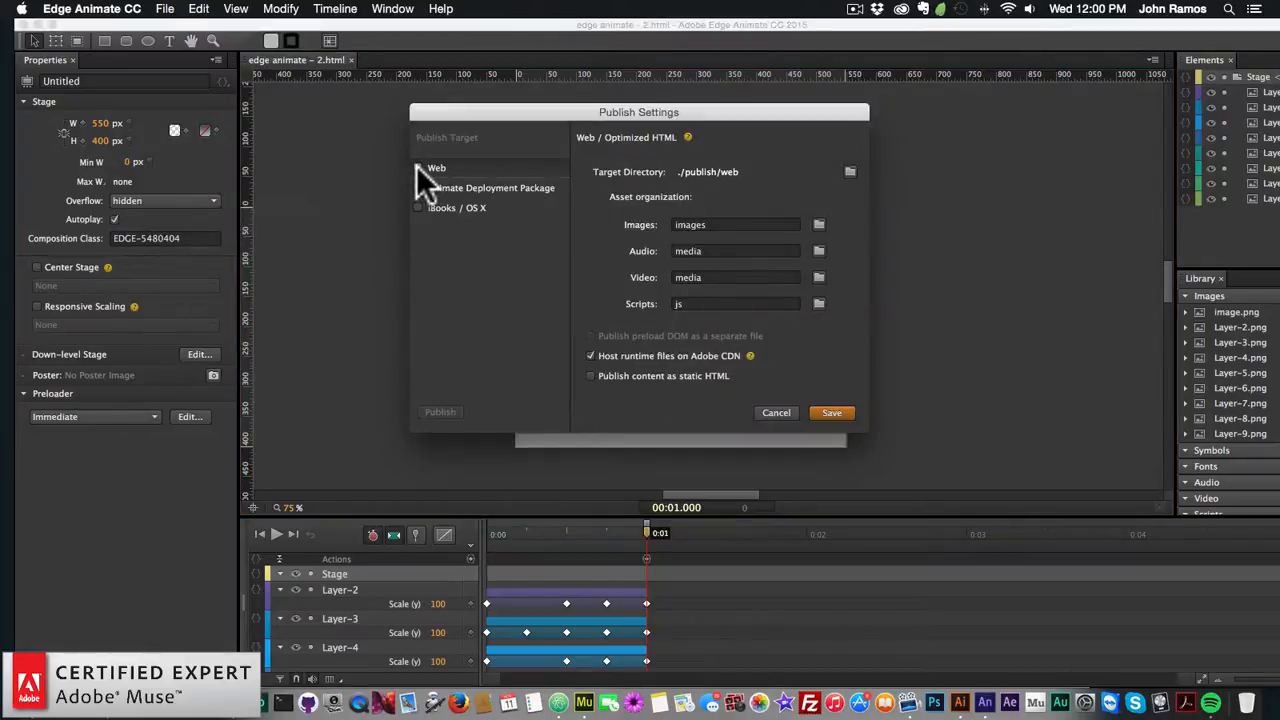
left_click(507, 185)
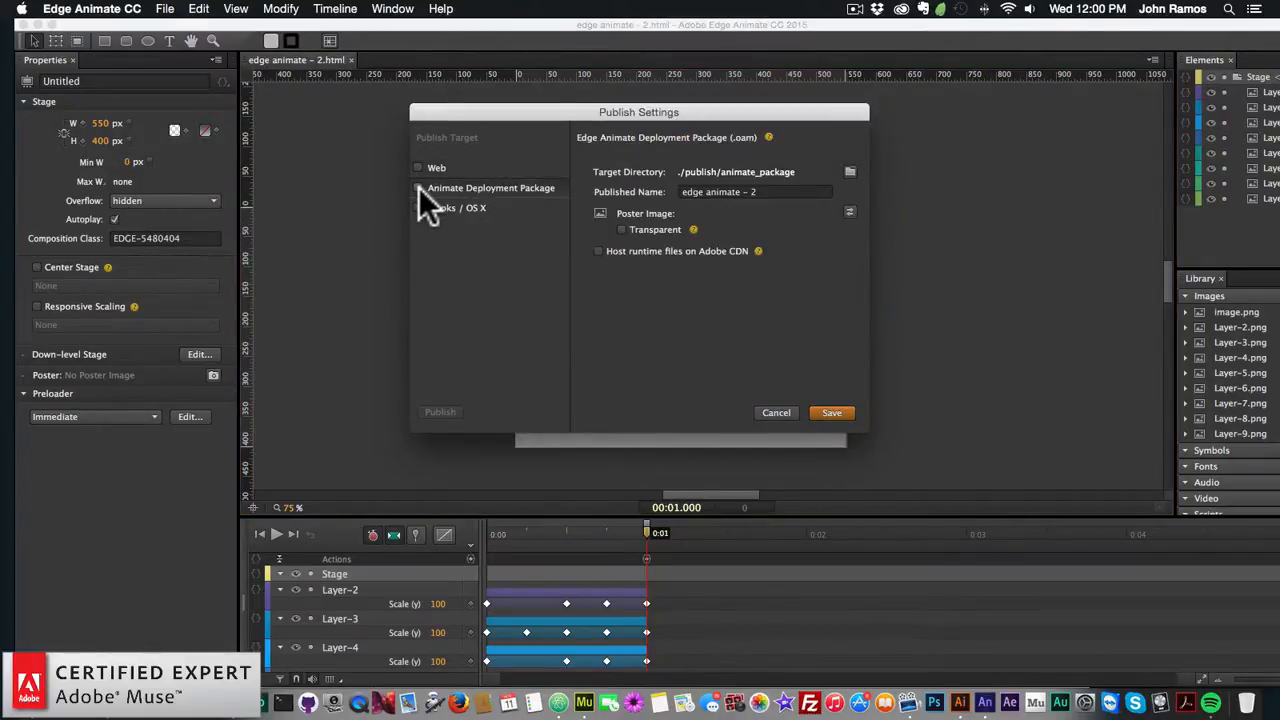
left_click(418, 188)
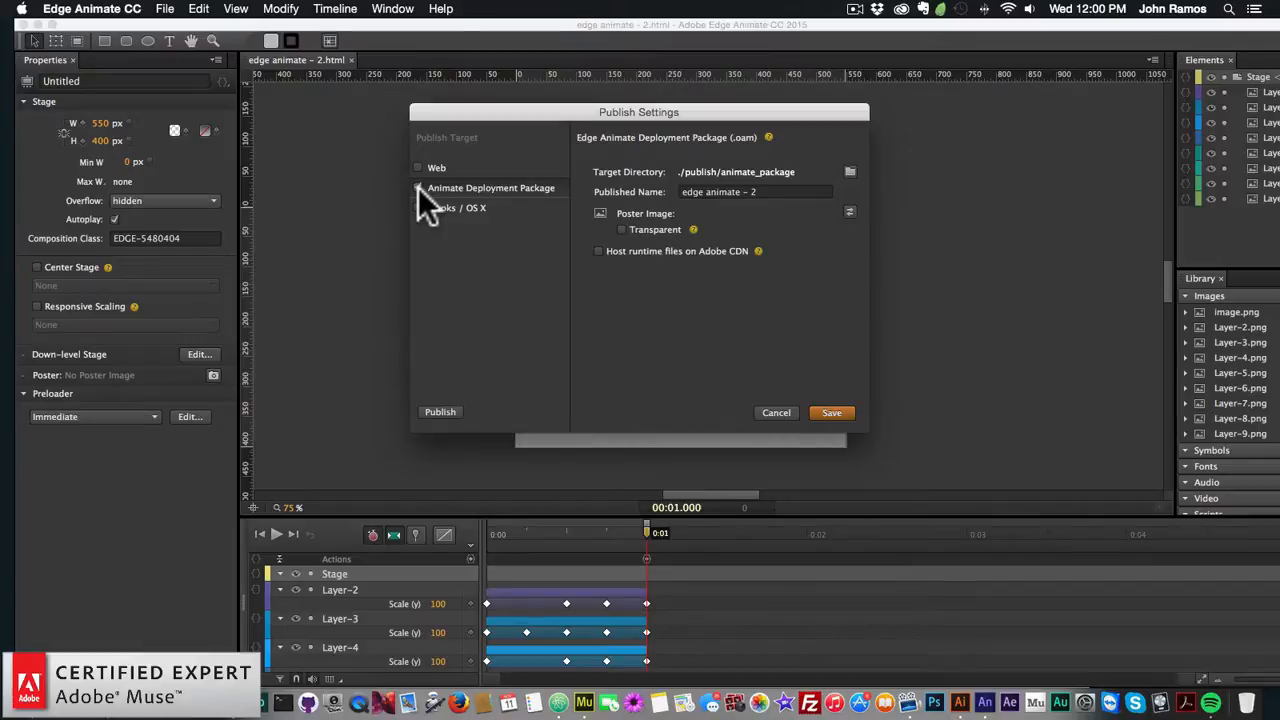
left_click(597, 250)
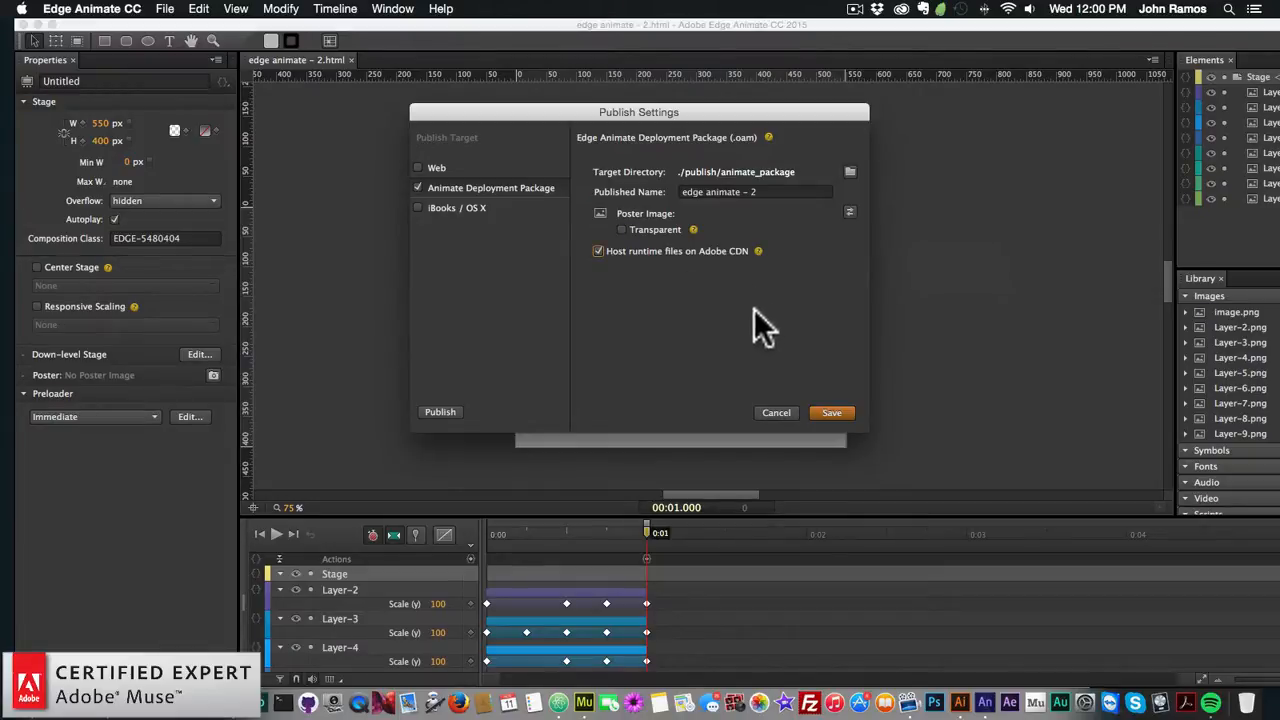
left_click(834, 413)
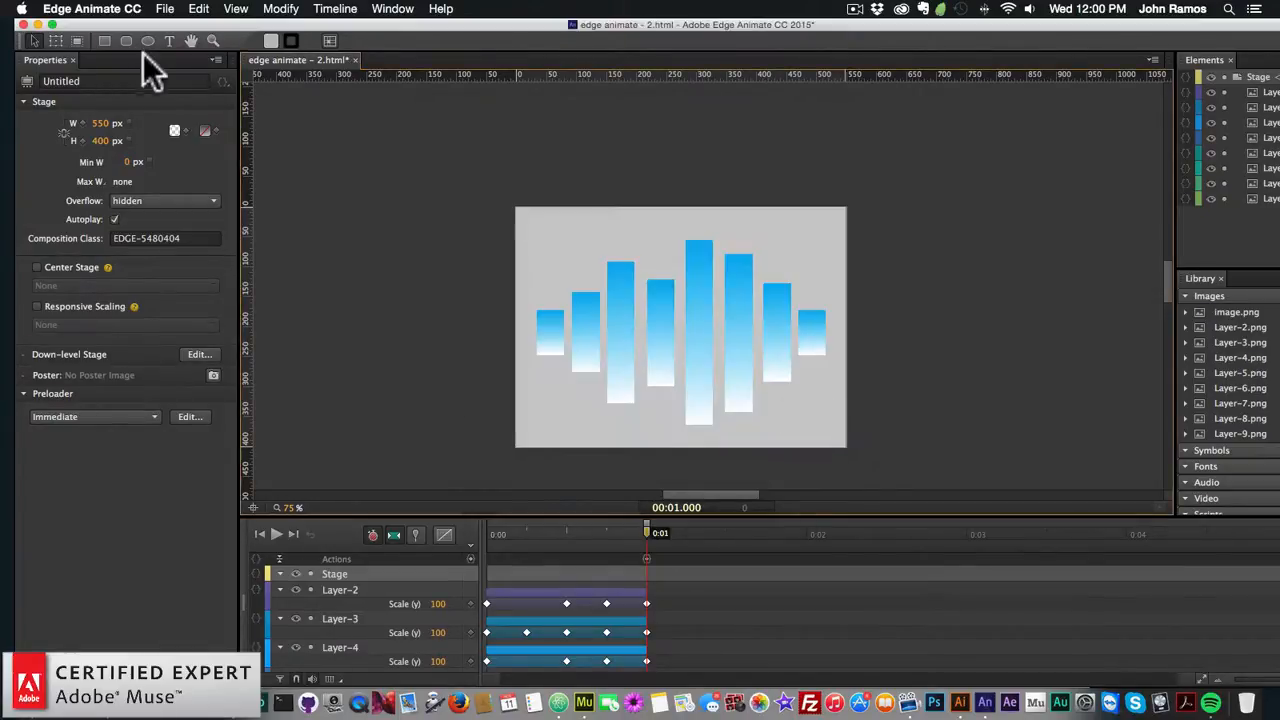
- Enable Center Stage for the stage with the Horizontal option
left_click(38, 267)
left_click(118, 289)
left_click(118, 281)
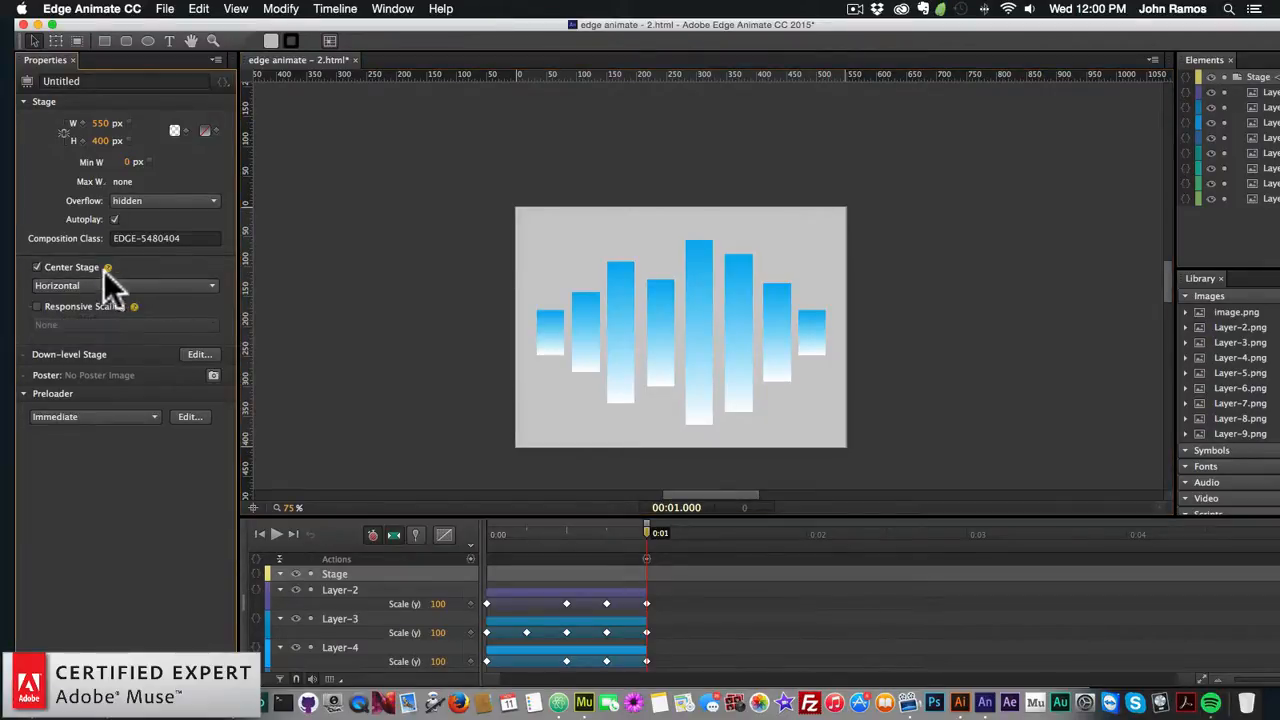
- Enable responsive scaling for the stage and base it on Width
left_click(38, 306)
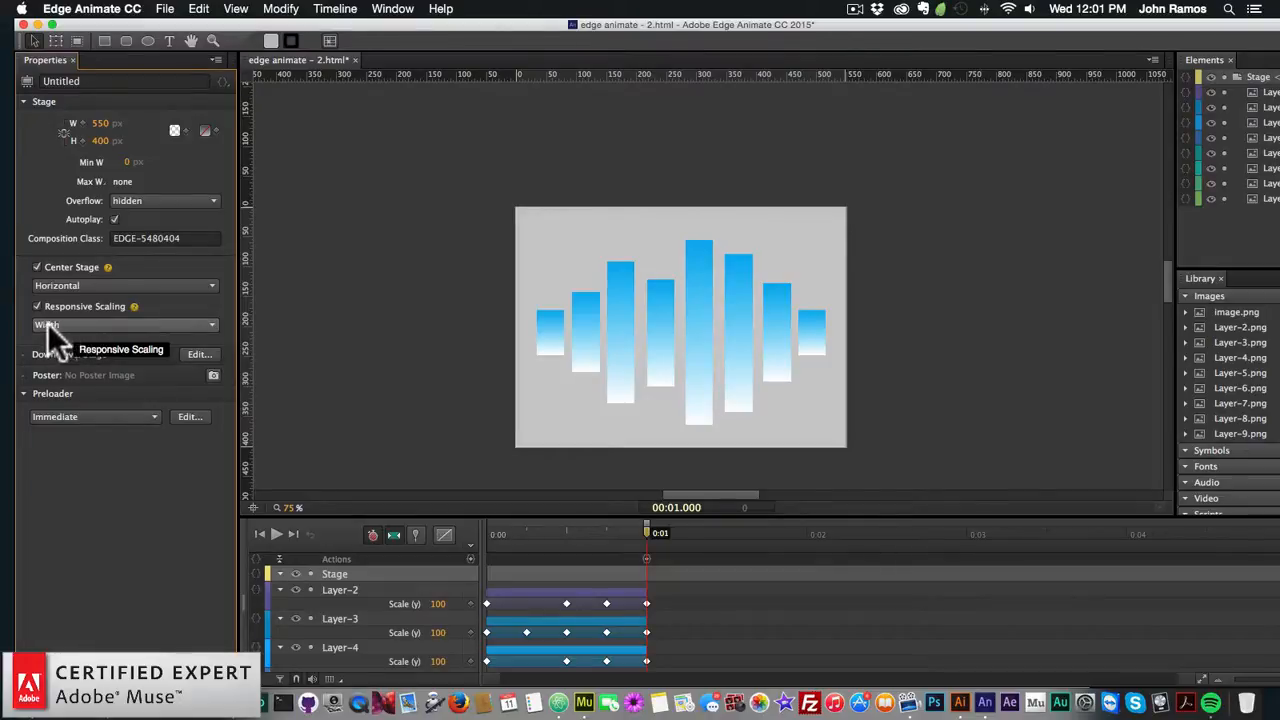
left_click(48, 323)
left_click(78, 324)
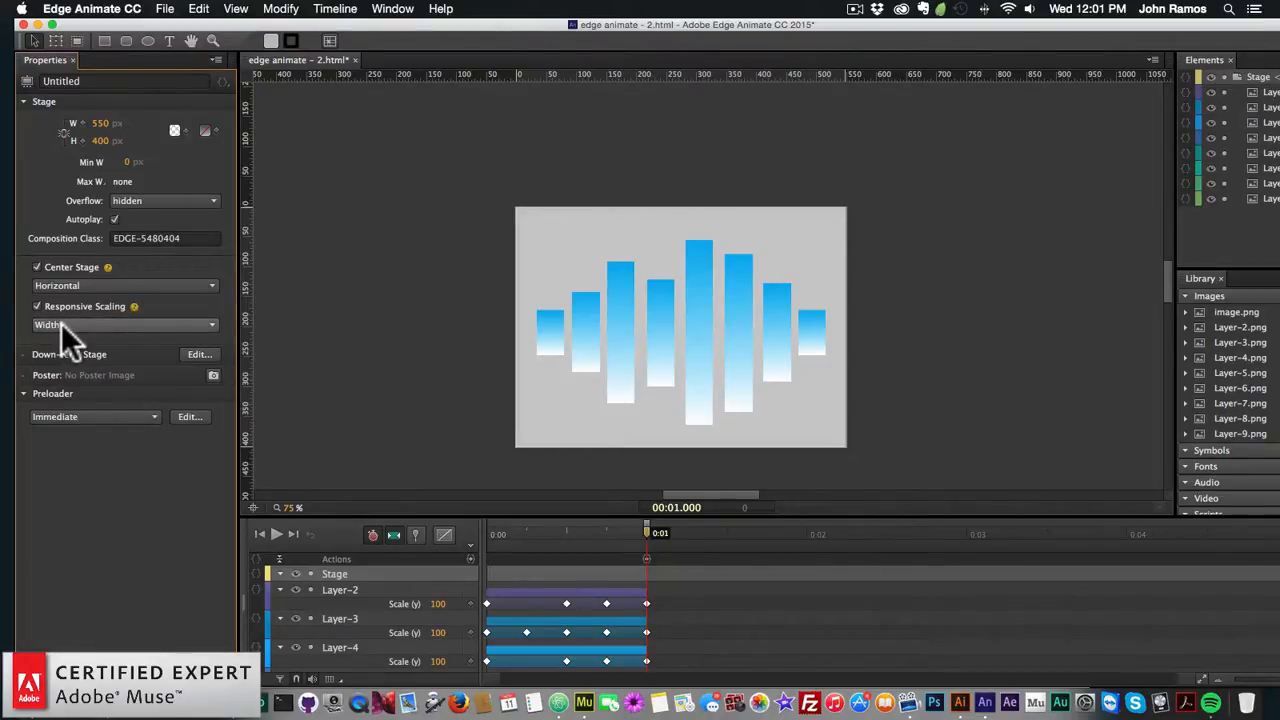
- Save the edge animate - 2 composition and publish it
left_click(164, 8)
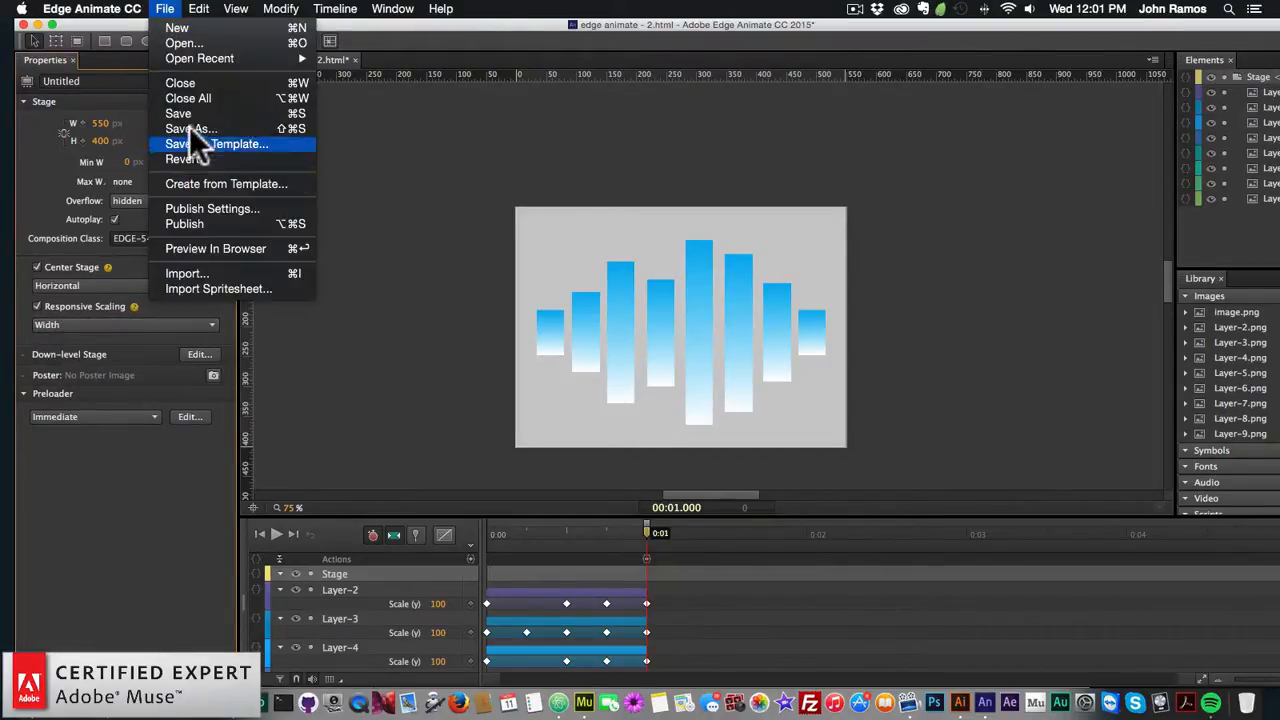
left_click(189, 112)
left_click(166, 9)
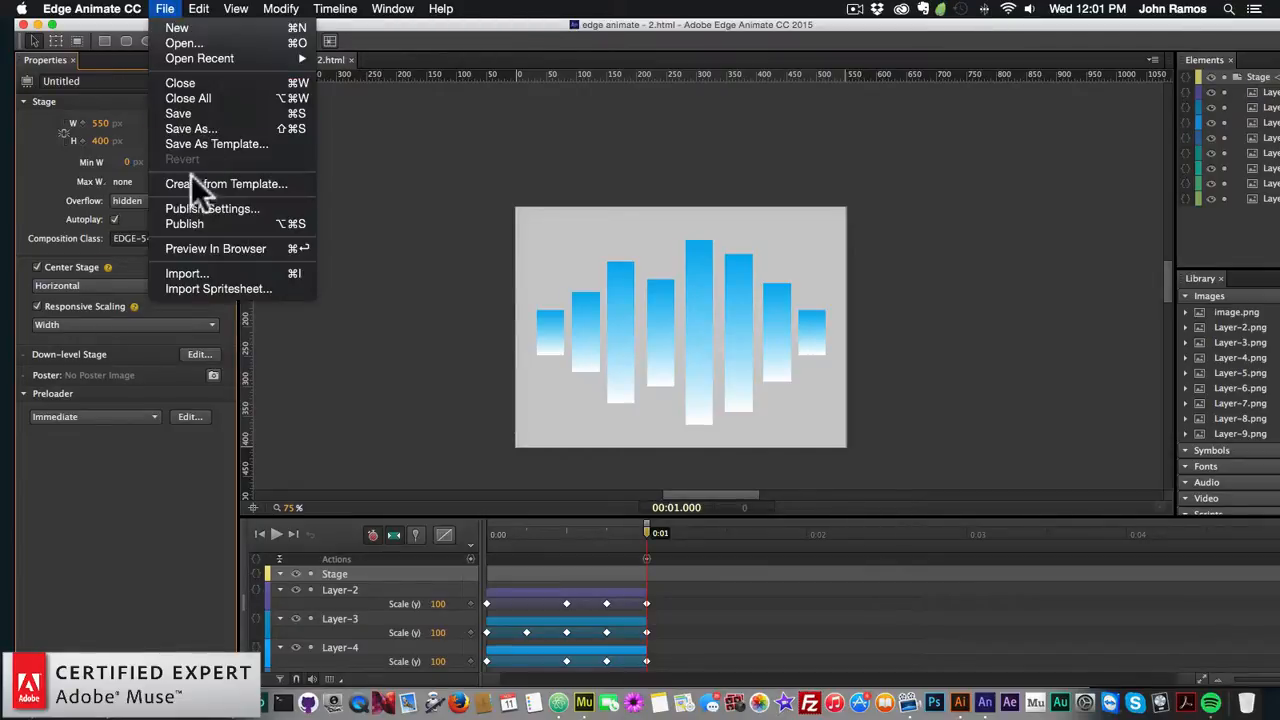
left_click(197, 224)
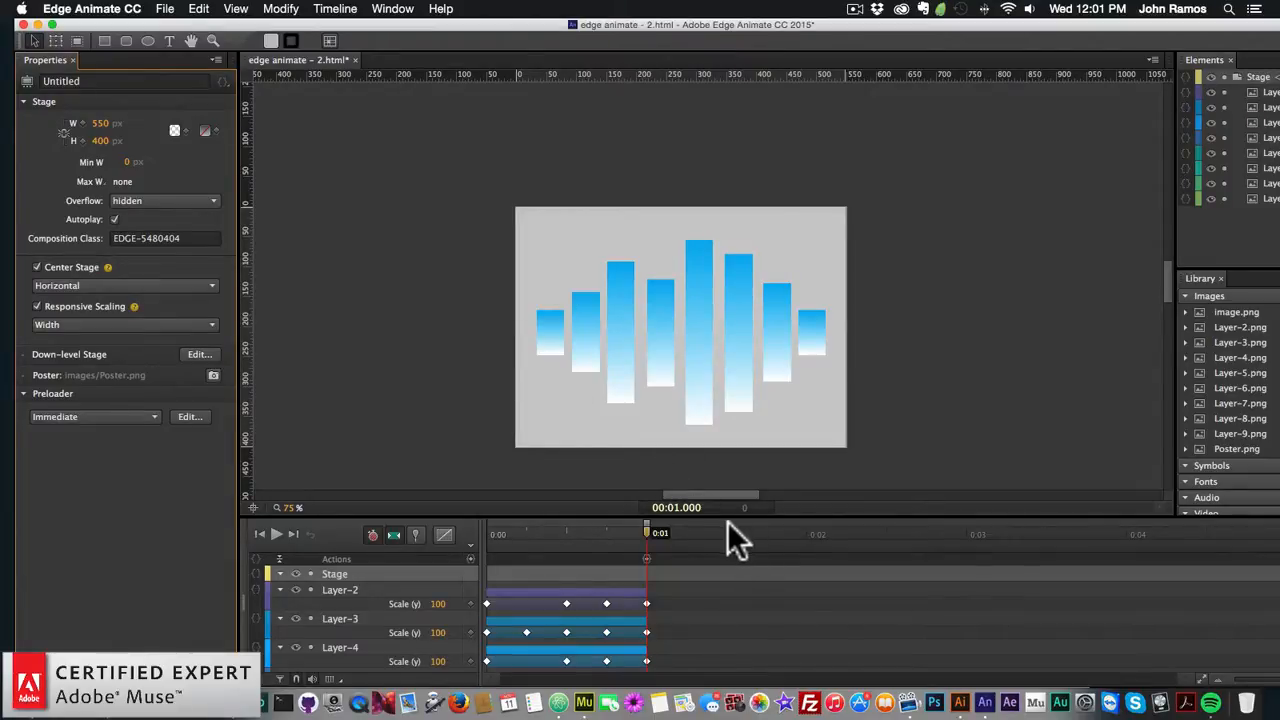
- Bring up Adobe Muse, switch to Finder and create a folder named "edge animate - 2" inside music-website-example
left_click(595, 690)
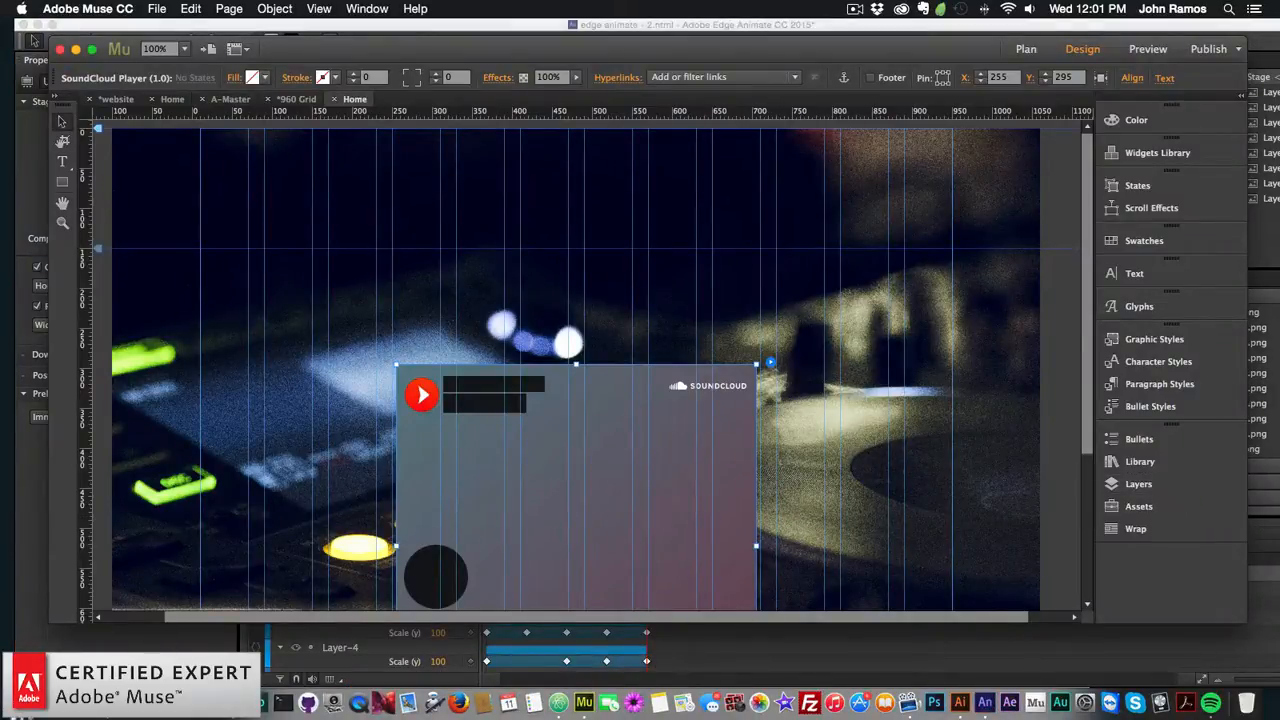
left_click(54, 700)
left_click(263, 285)
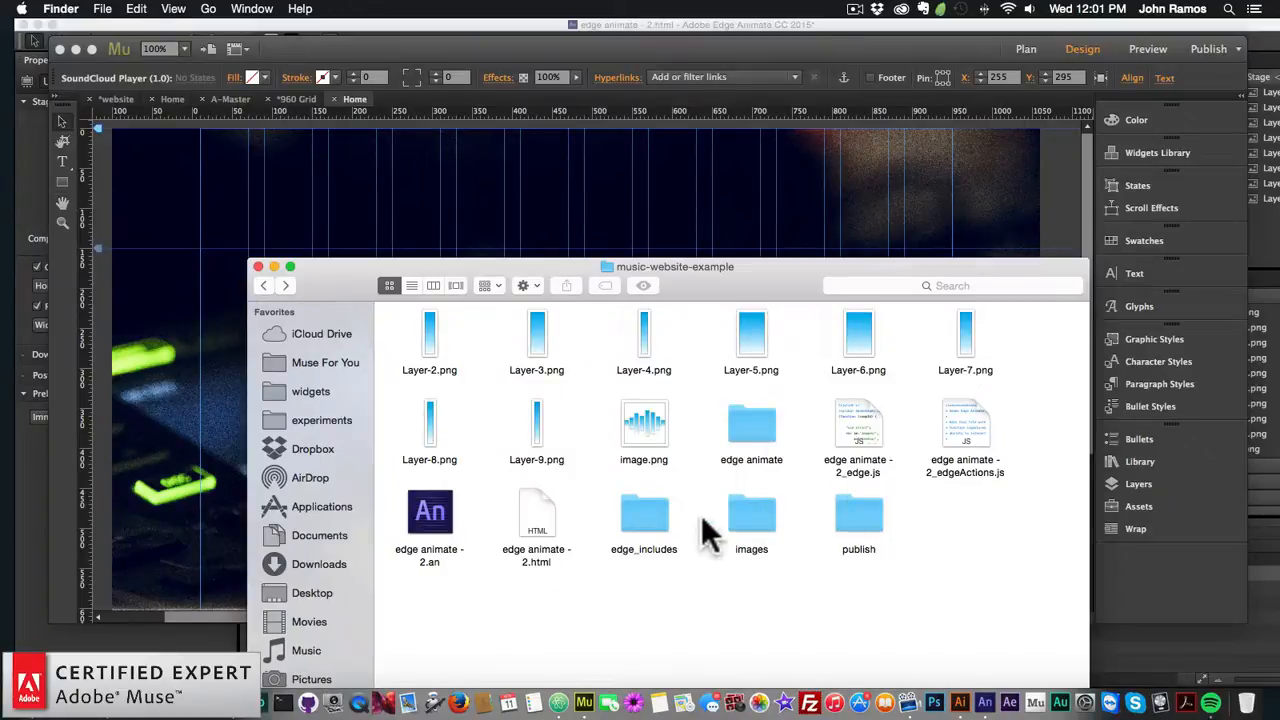
left_click(264, 284)
left_click(286, 285)
left_click(751, 515)
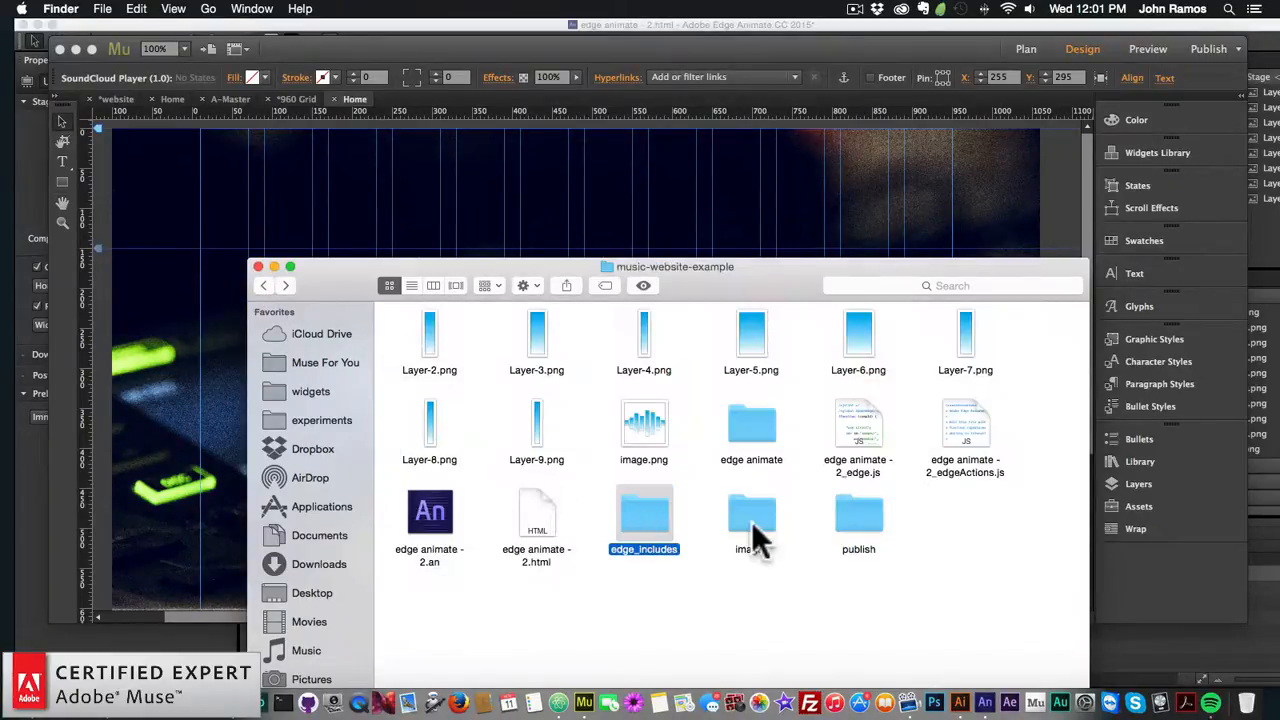
left_click(585, 618)
right_click(585, 618)
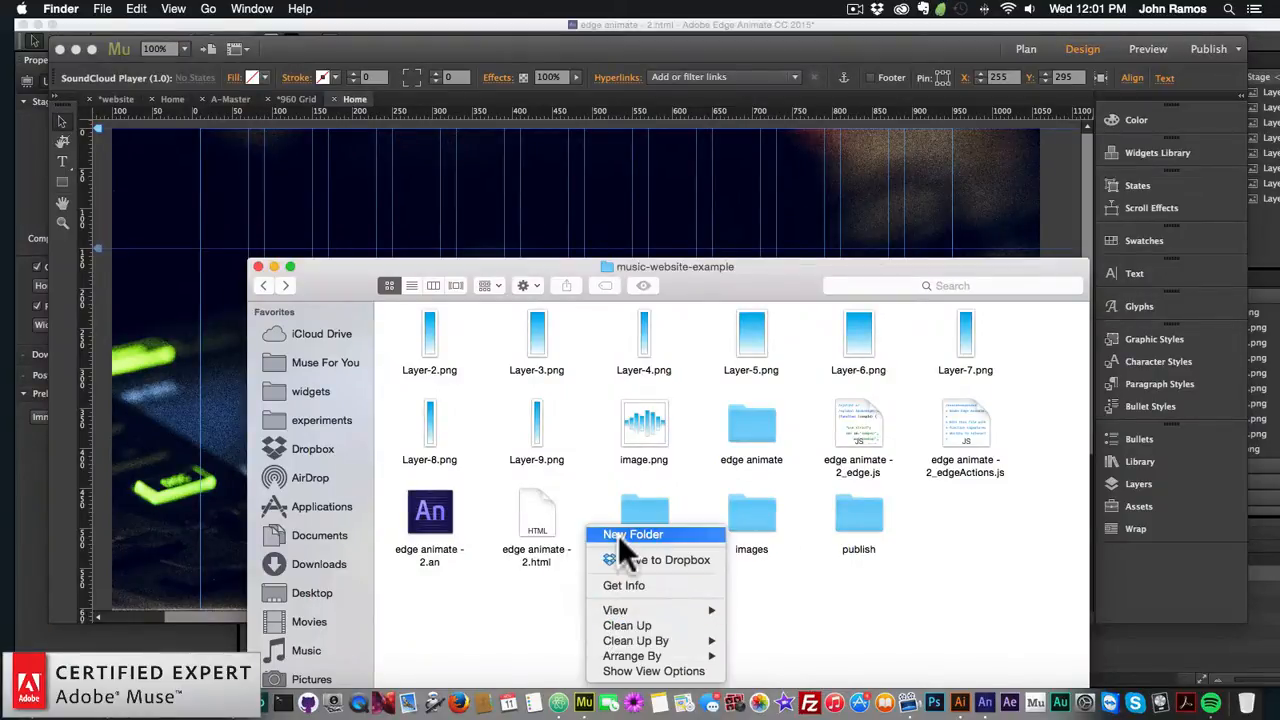
left_click(618, 534)
type("edge")
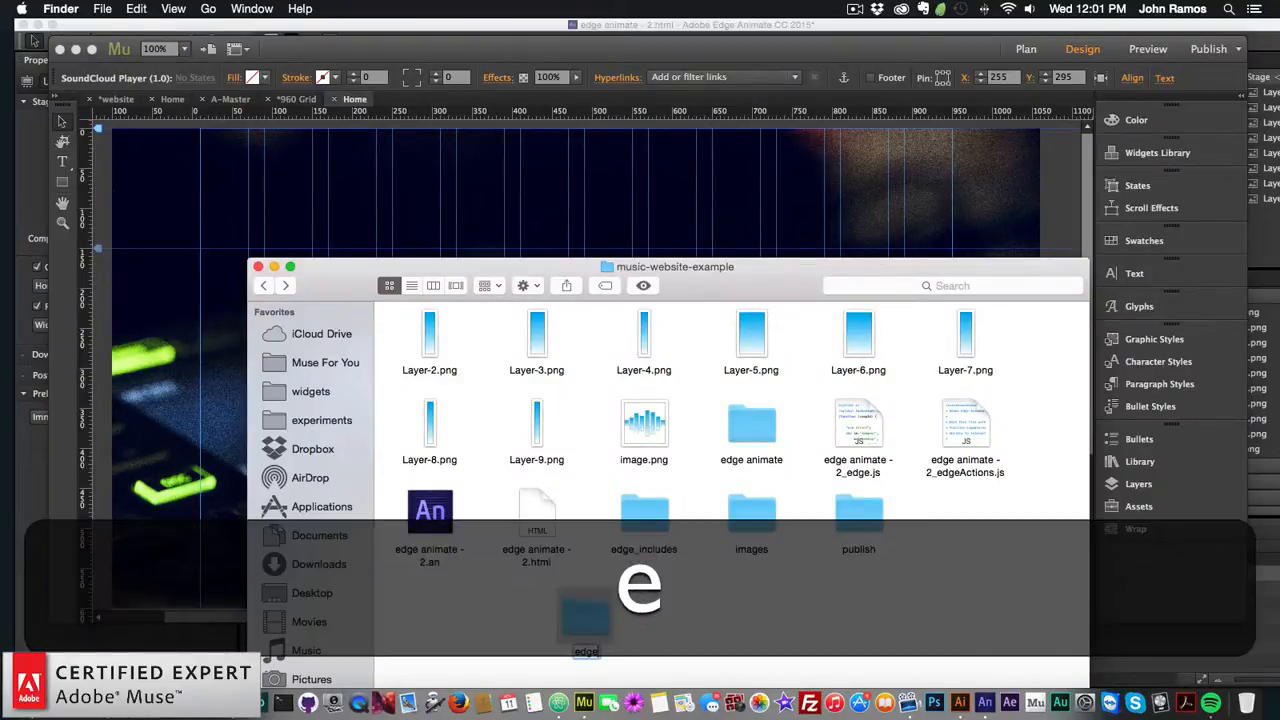
type(" animate -")
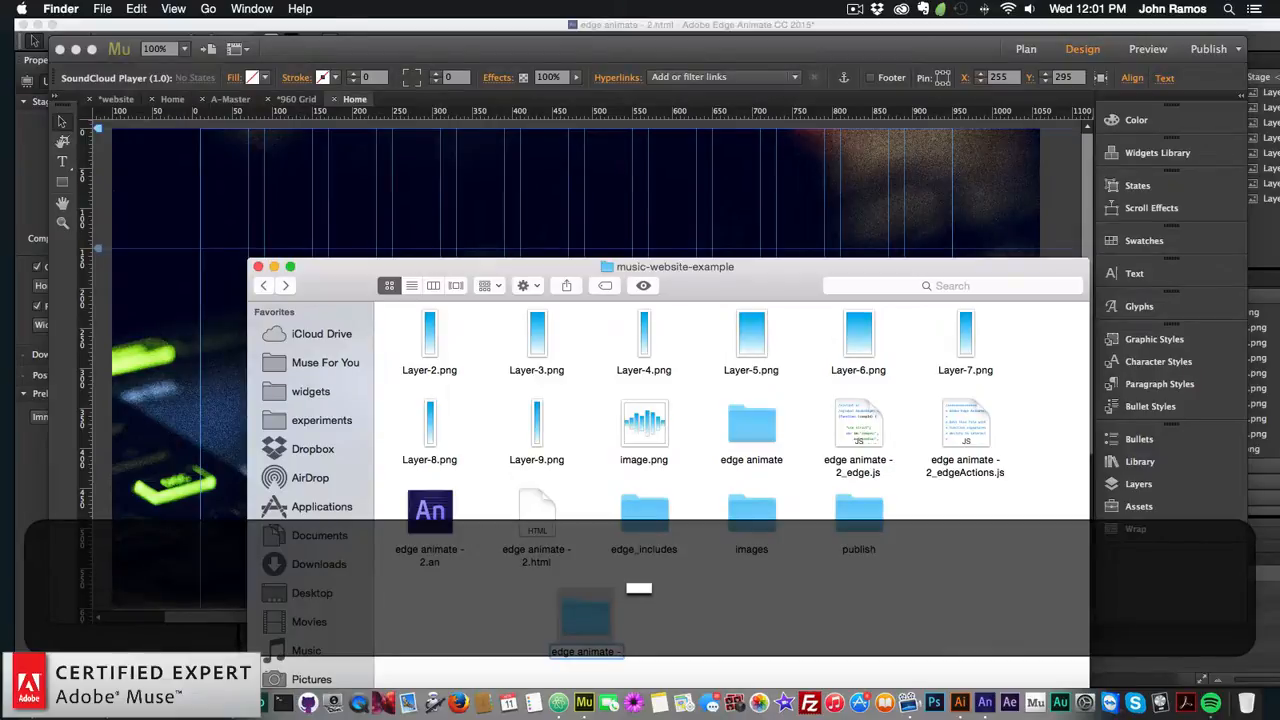
type(" 2")
- Move the publish, images and edge_includes folders plus the four edge animate - 2 files (.html, .an, _edge.js, _edgeActions.js) into the edge animate - 2 folder
left_click(755, 518)
left_click(856, 518)
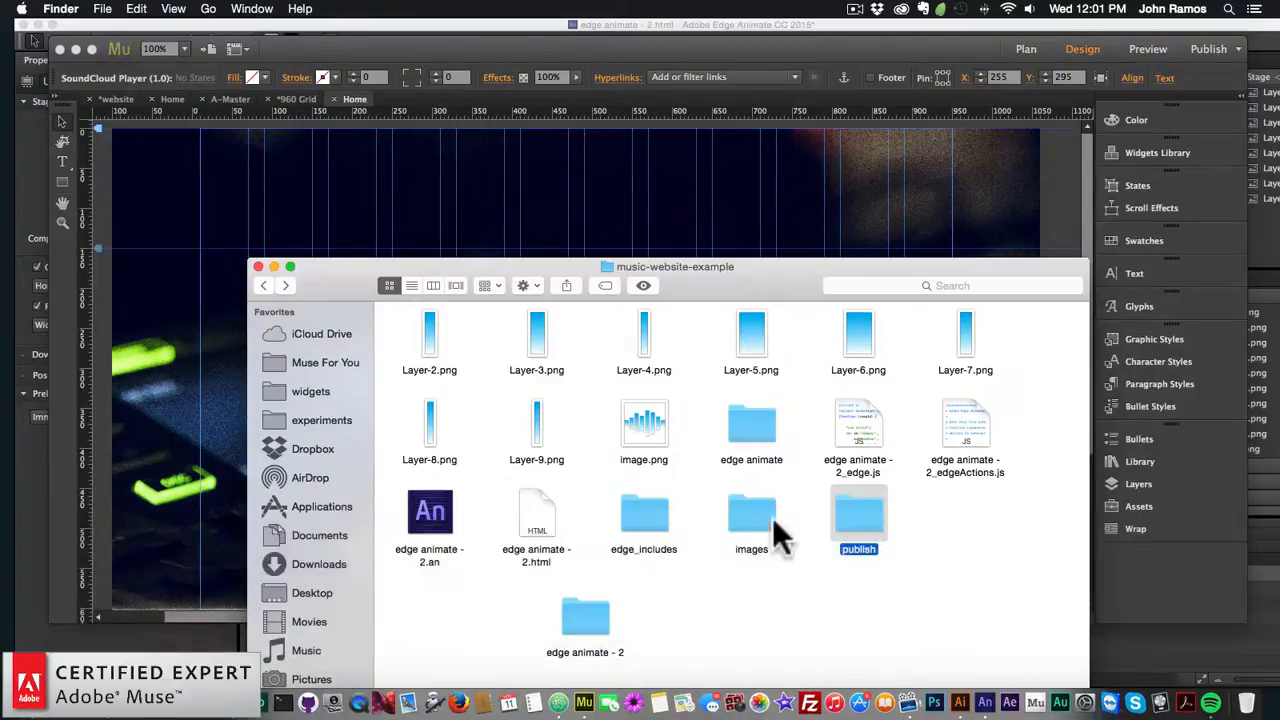
left_click(752, 518, "super")
left_click(644, 515, "super")
left_click(536, 515, "super")
left_click(430, 512, "super")
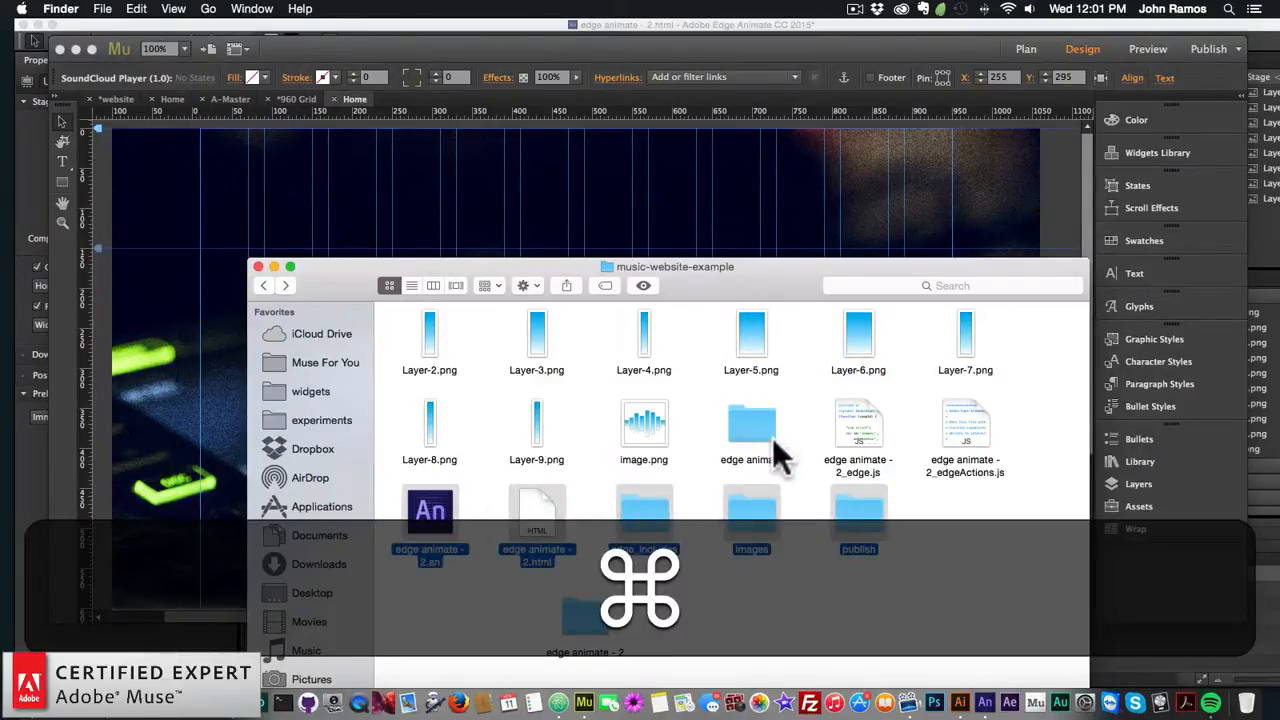
left_click(862, 440, "super")
left_click(972, 440, "super")
left_click_drag(778, 510, 582, 600)
- Place edge animate - 2.oam from the publish folder's animate_package onto the Muse Home page, at about X 200, Y 33
double_click(583, 600)
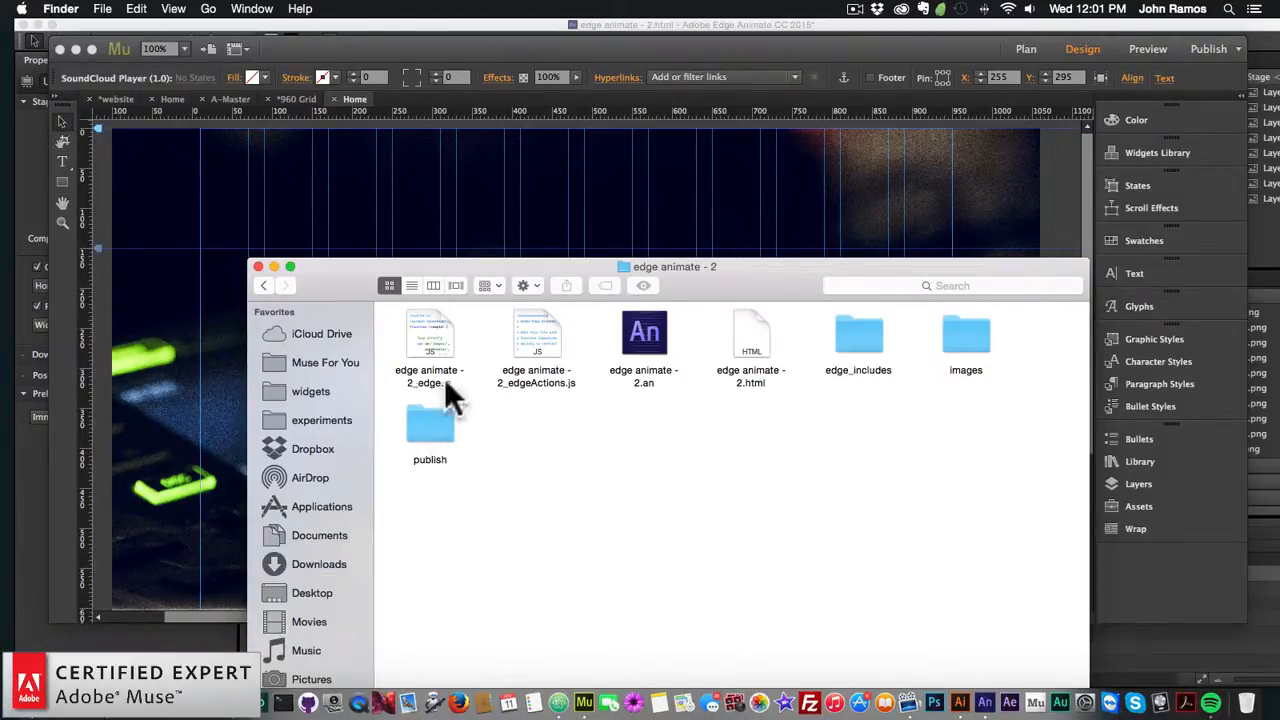
left_click(430, 440)
double_click(437, 434)
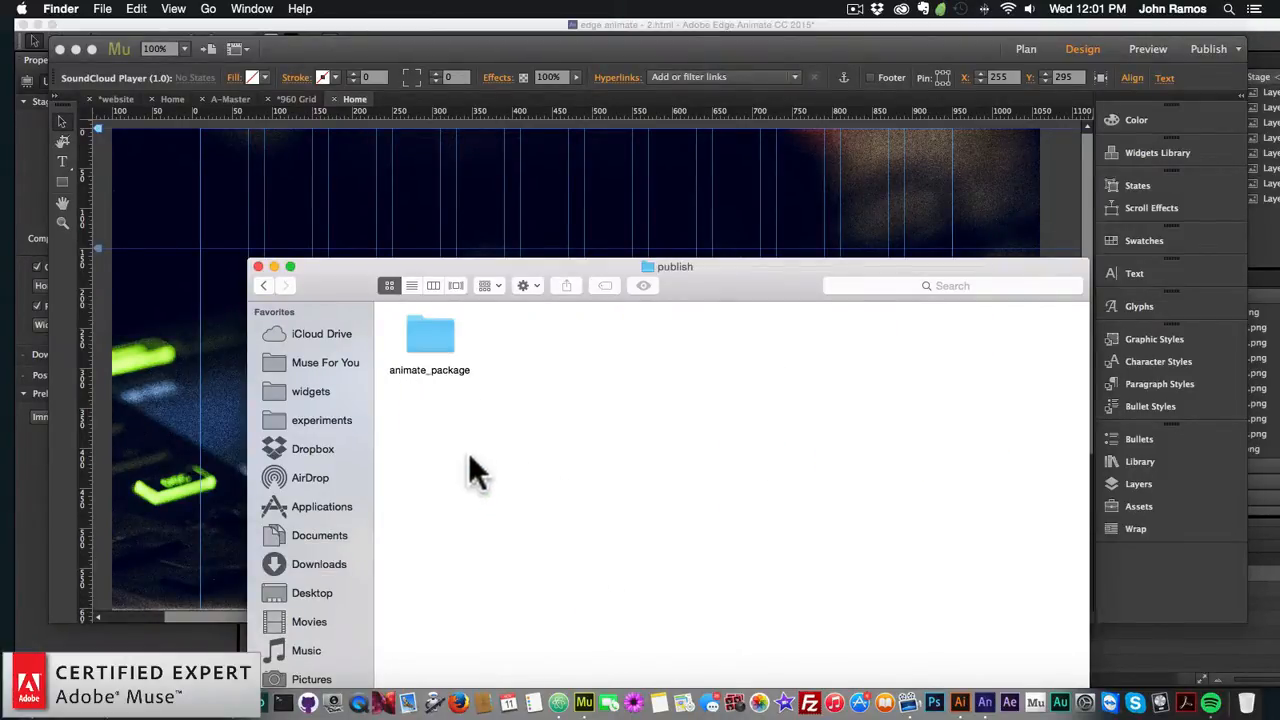
double_click(430, 340)
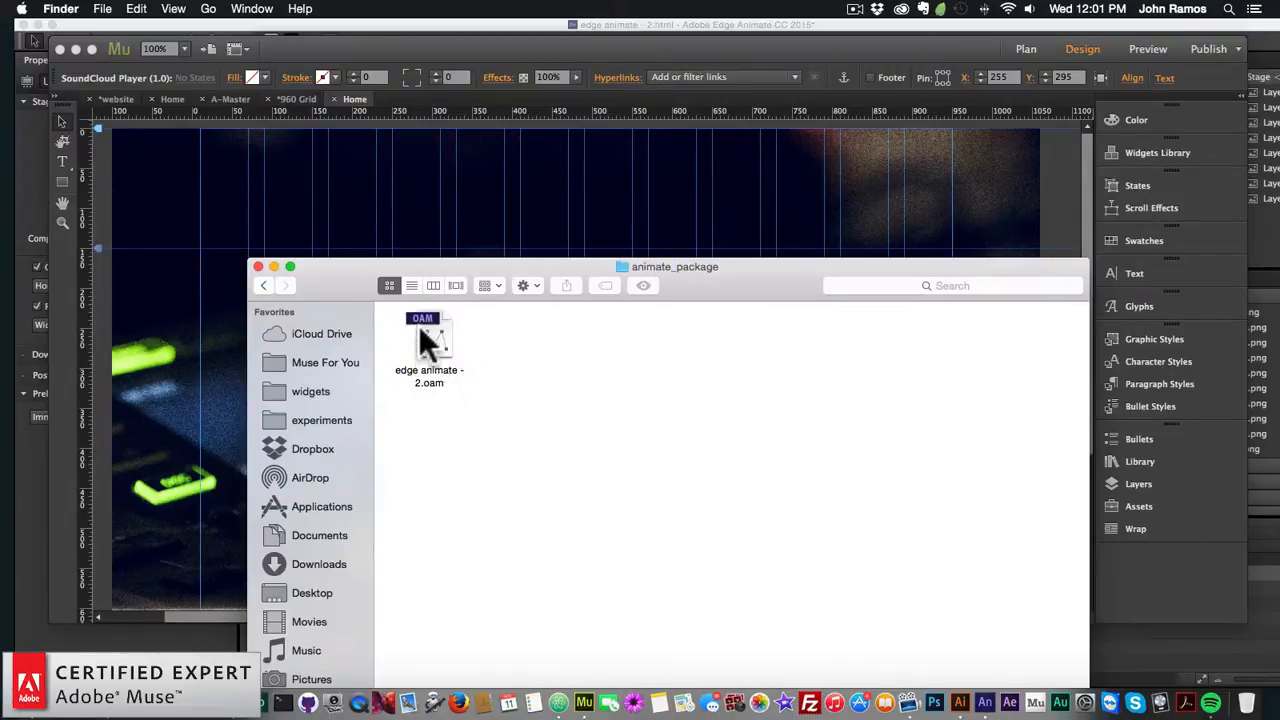
left_click(420, 330)
left_click_drag(378, 281, 760, 374)
left_click_drag(811, 432, 352, 218)
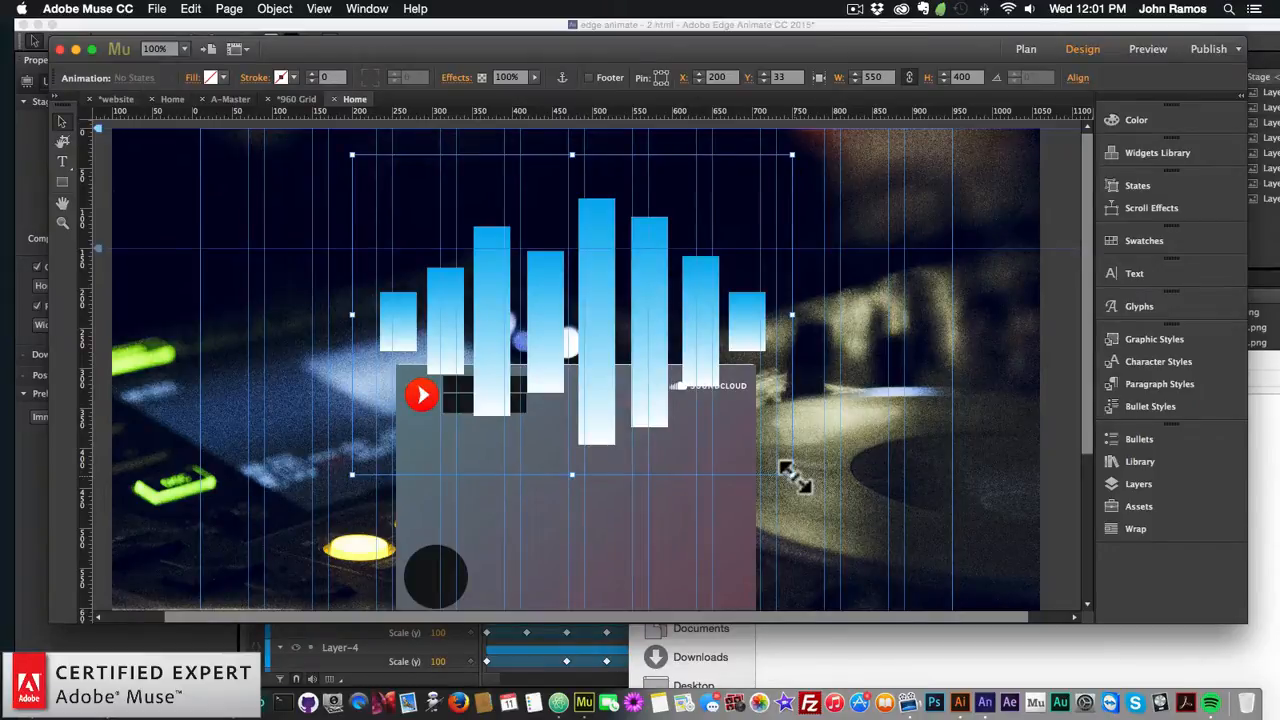
- Scale the equalizer animation proportionally to about 278 × 202 px and centre it above the SoundCloud player at about X 341, Y 70
key("shift")
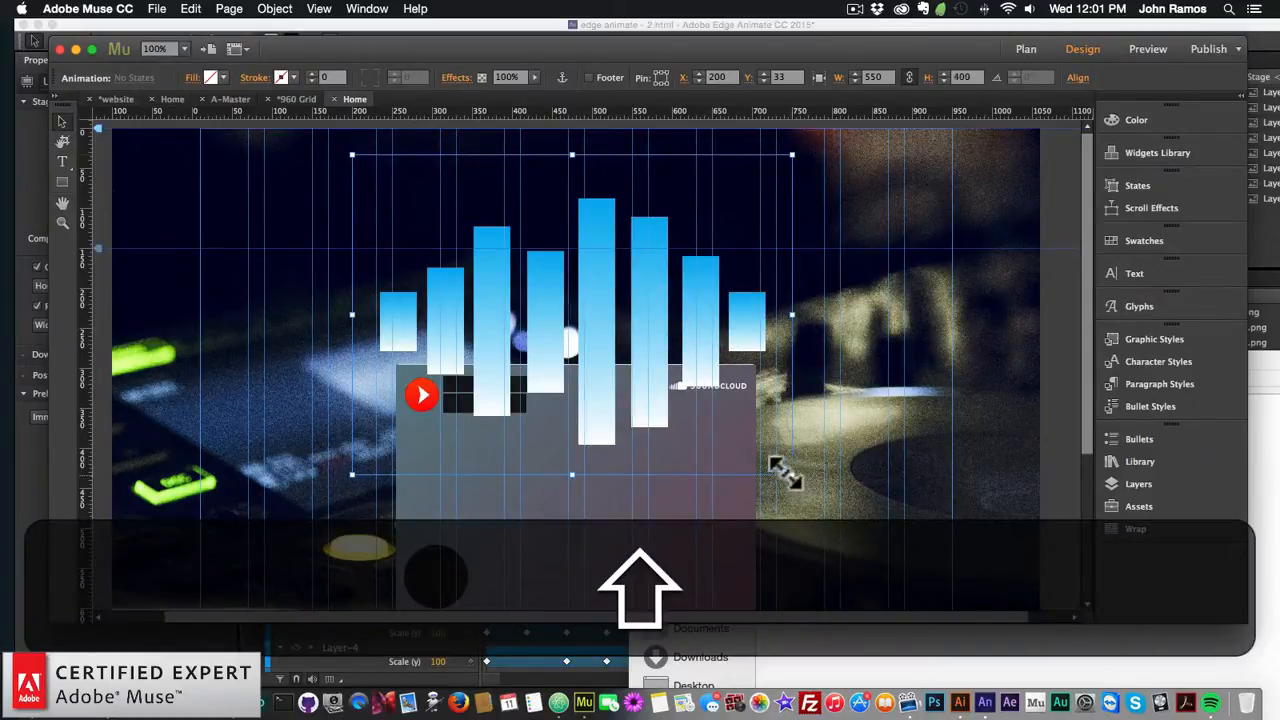
left_click_drag(786, 472, 462, 318)
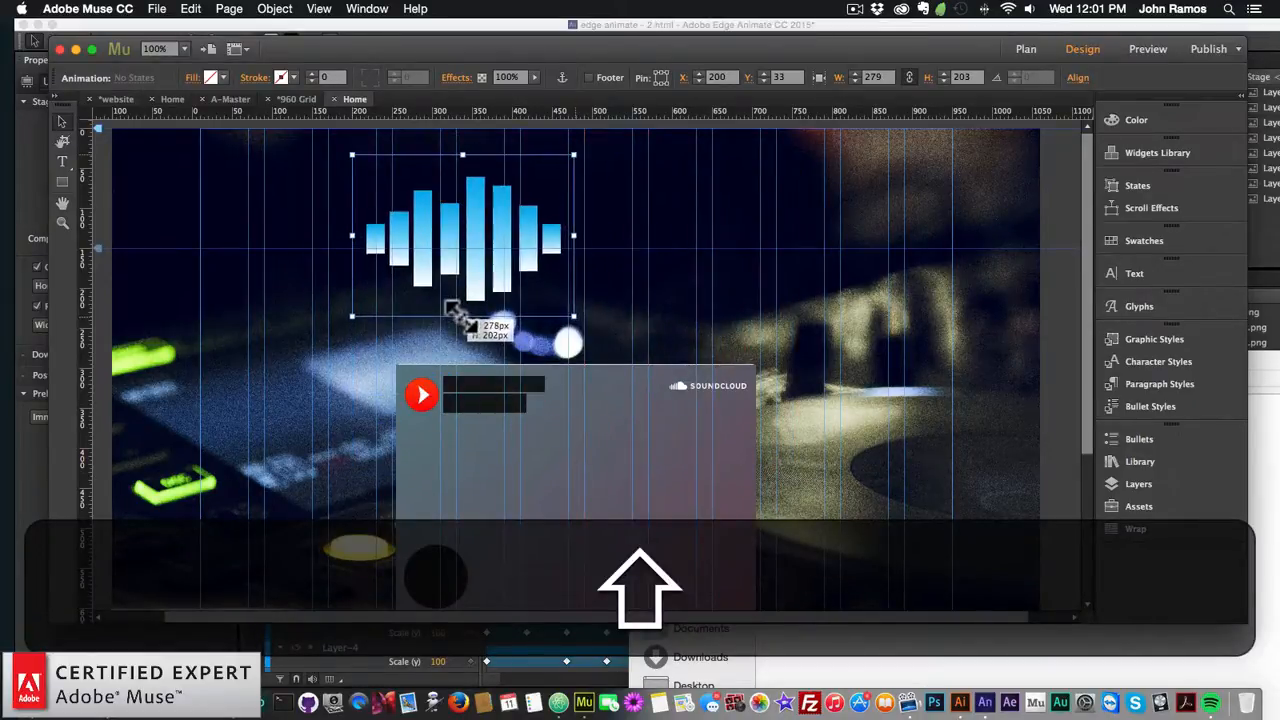
left_click_drag(468, 259, 578, 289)
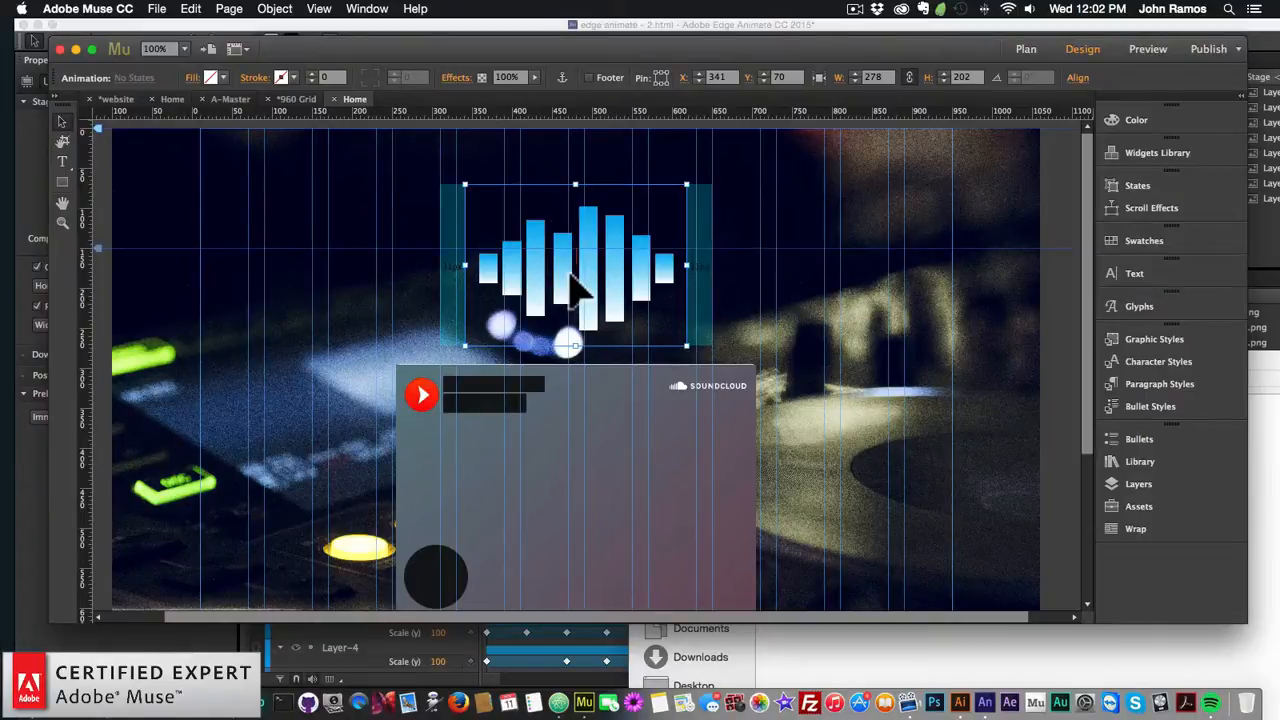
left_click(812, 306)
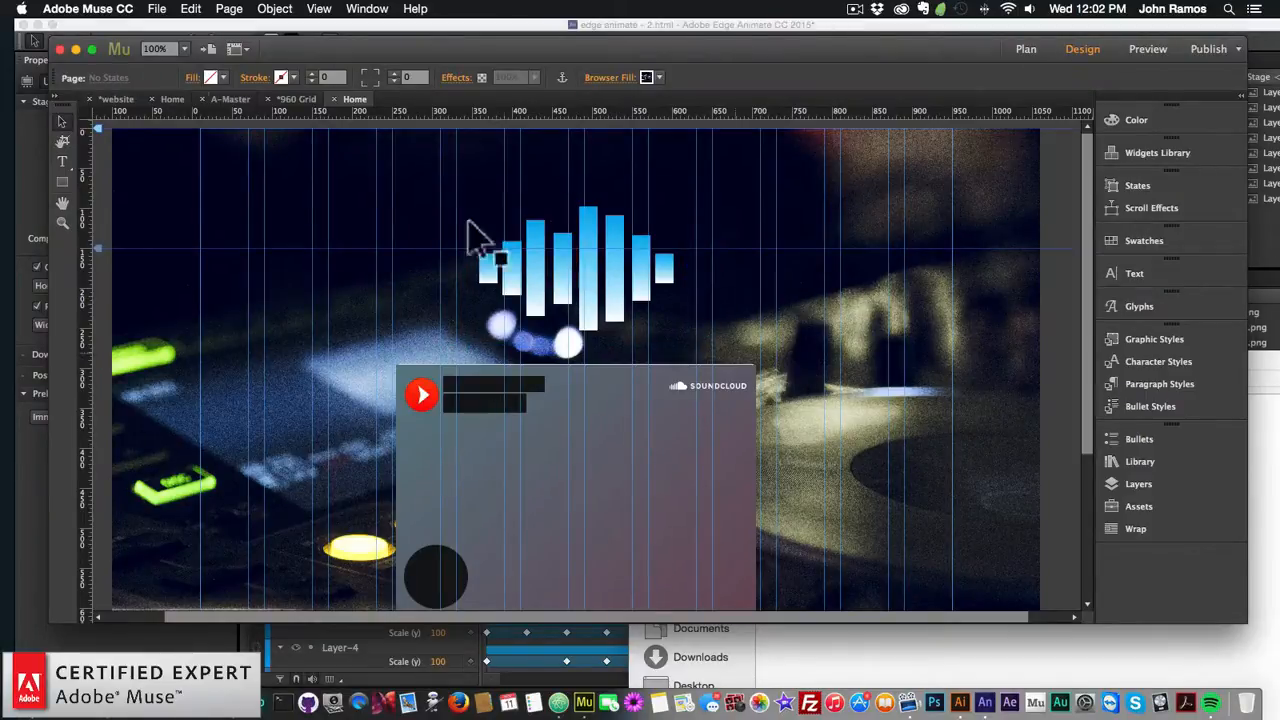
- Preview the Home page in the browser and check the equalizer animation above the SoundCloud player
left_click(158, 8)
left_click(205, 263)
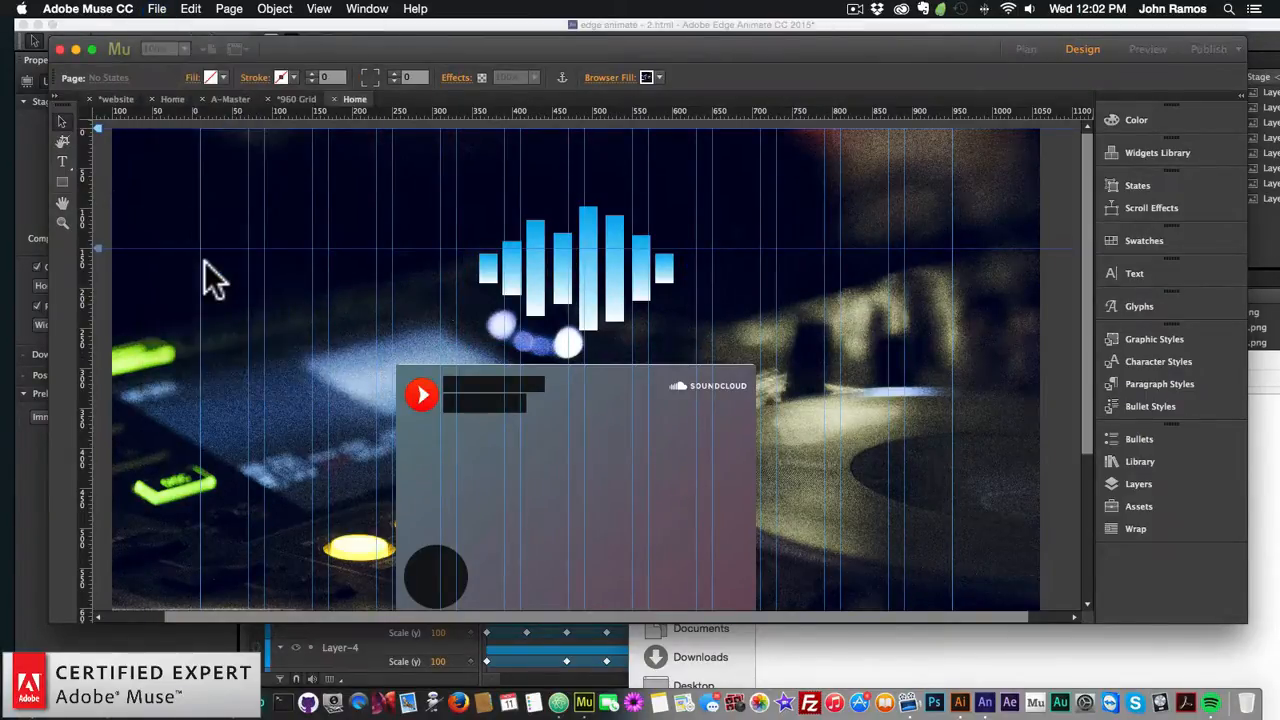
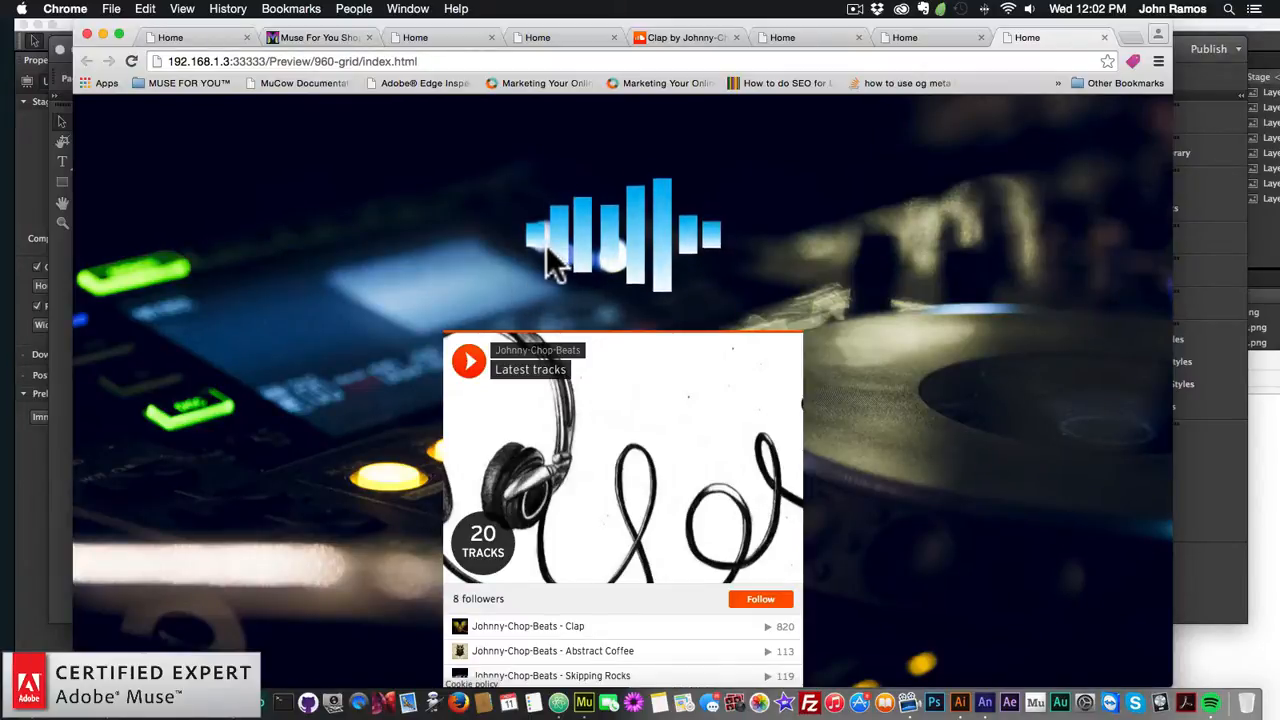
scroll(546, 260, "down", 3)
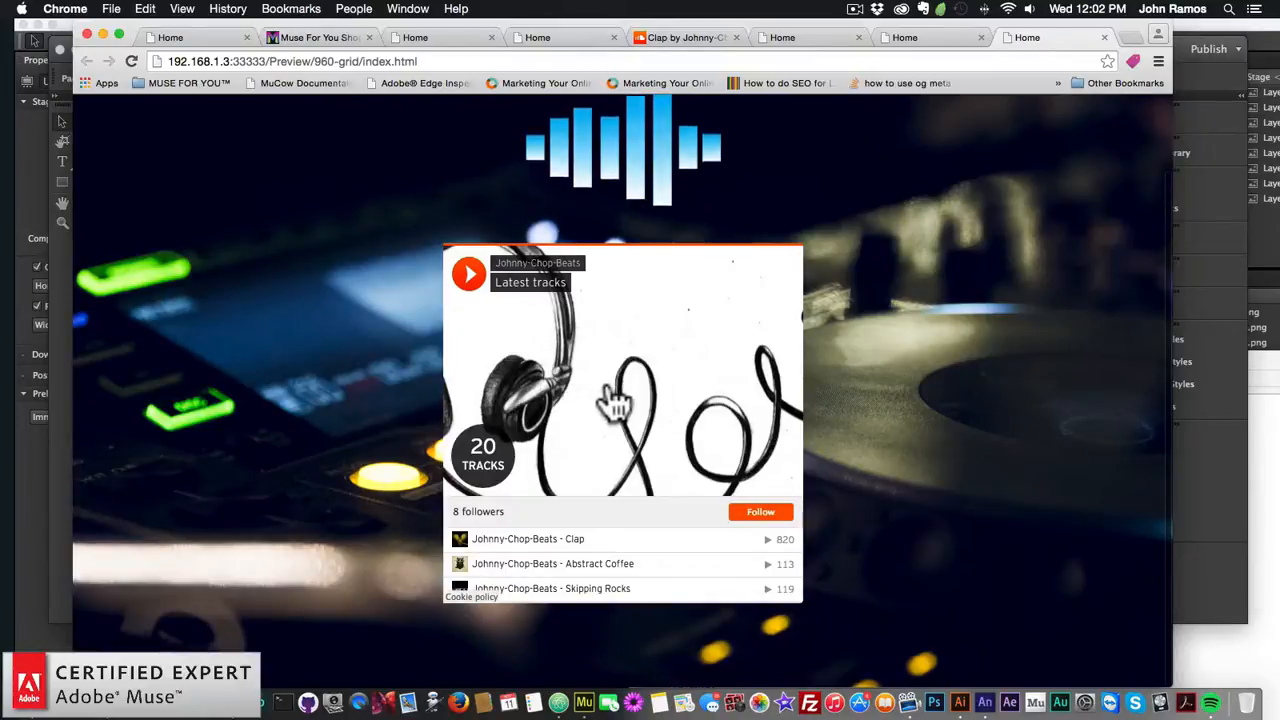
scroll(590, 390, "up", 3)
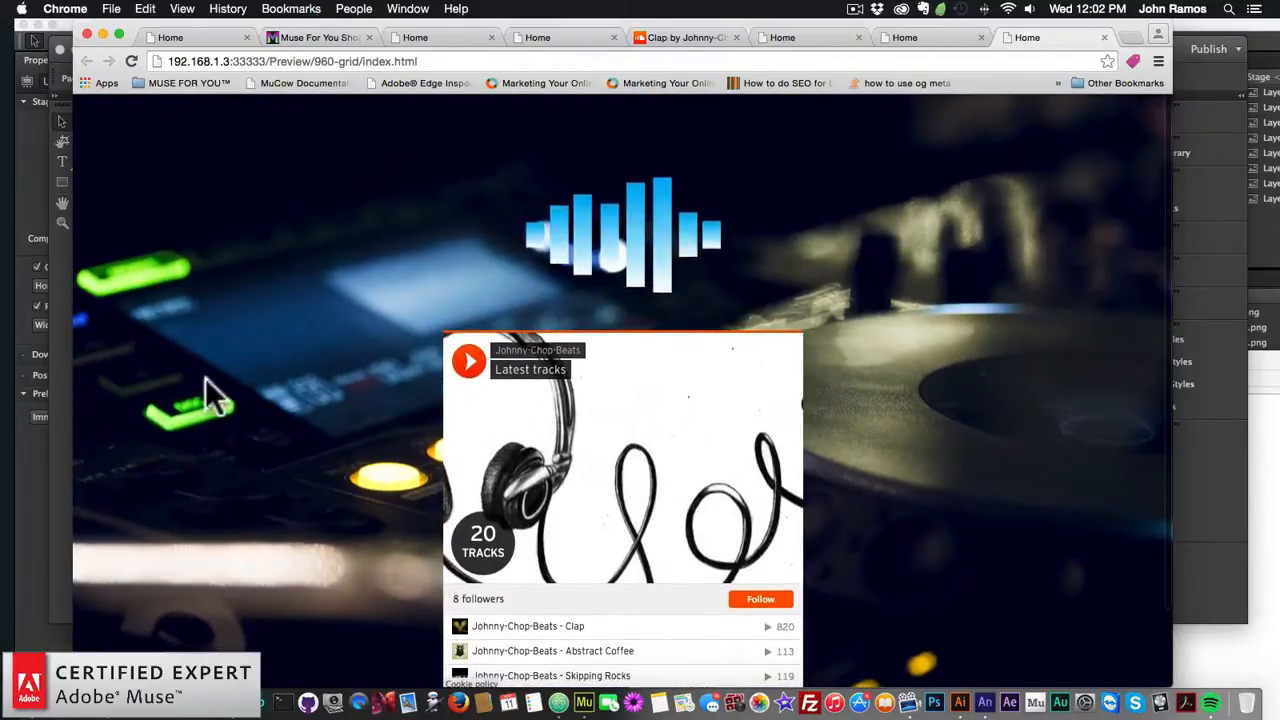
- Return to Adobe Muse and open the A-Master page of the 960 Grid site for editing
left_click(56, 483)
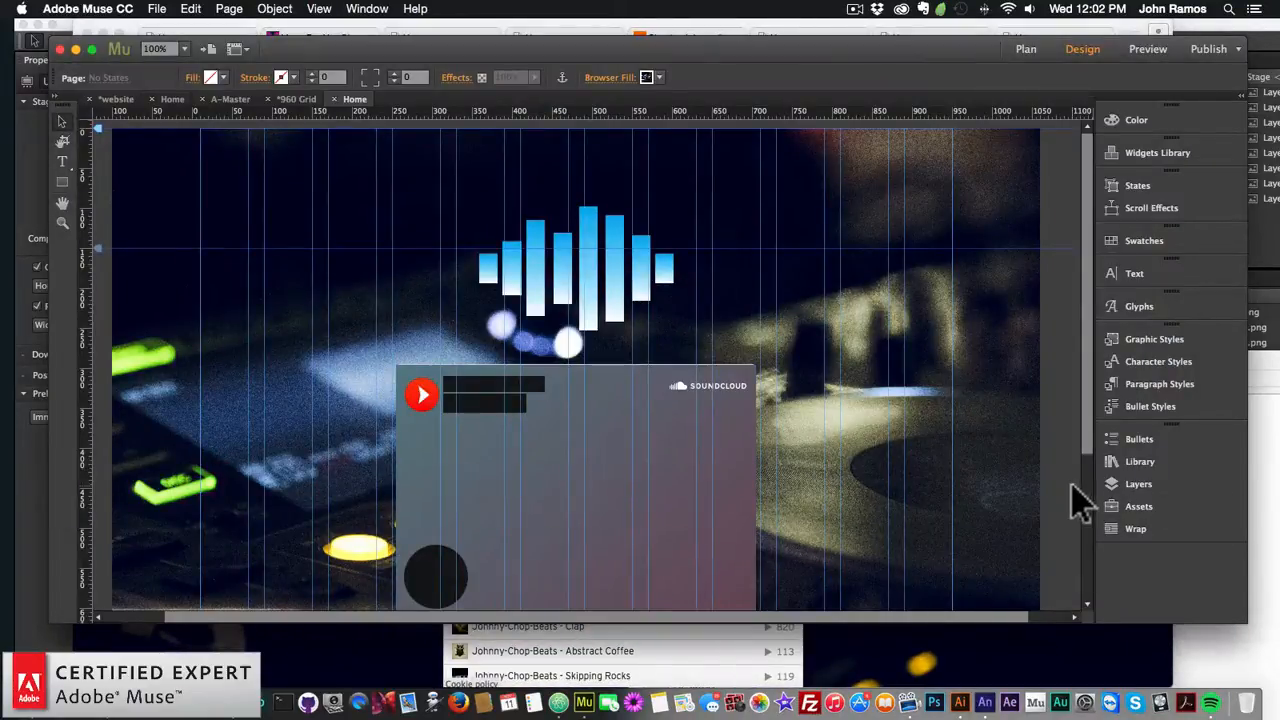
left_click(1026, 48)
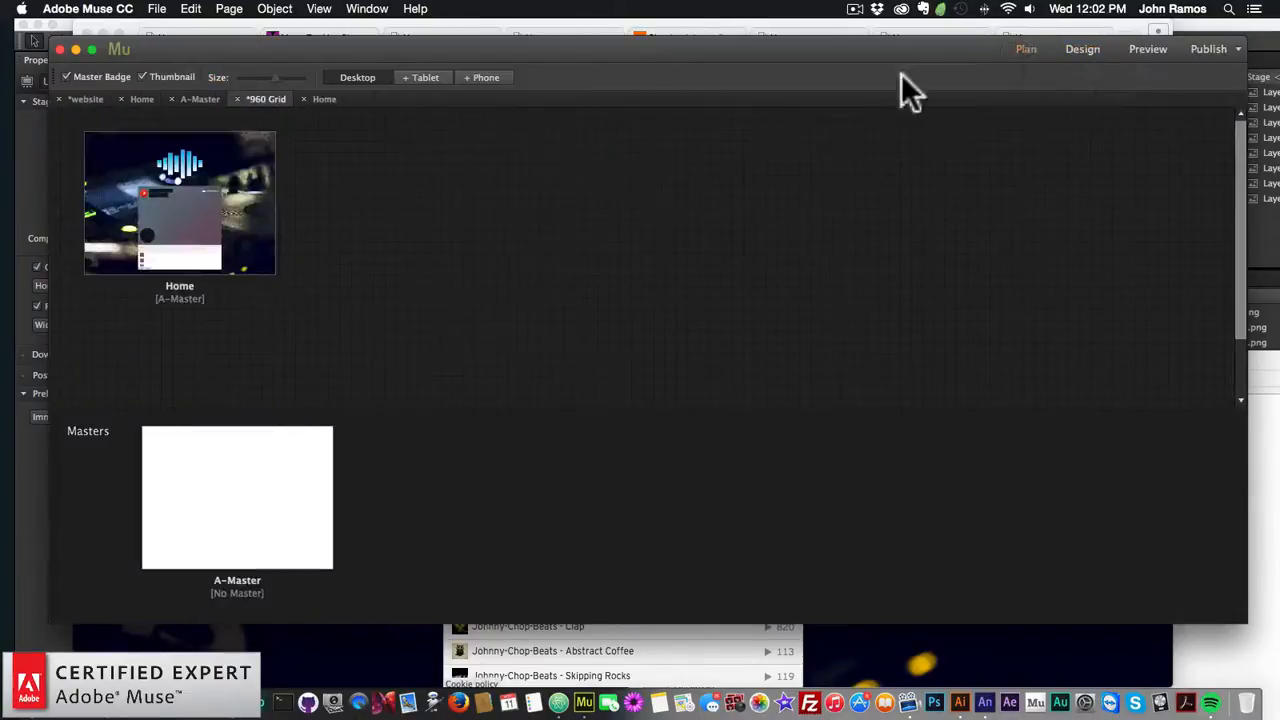
double_click(245, 497)
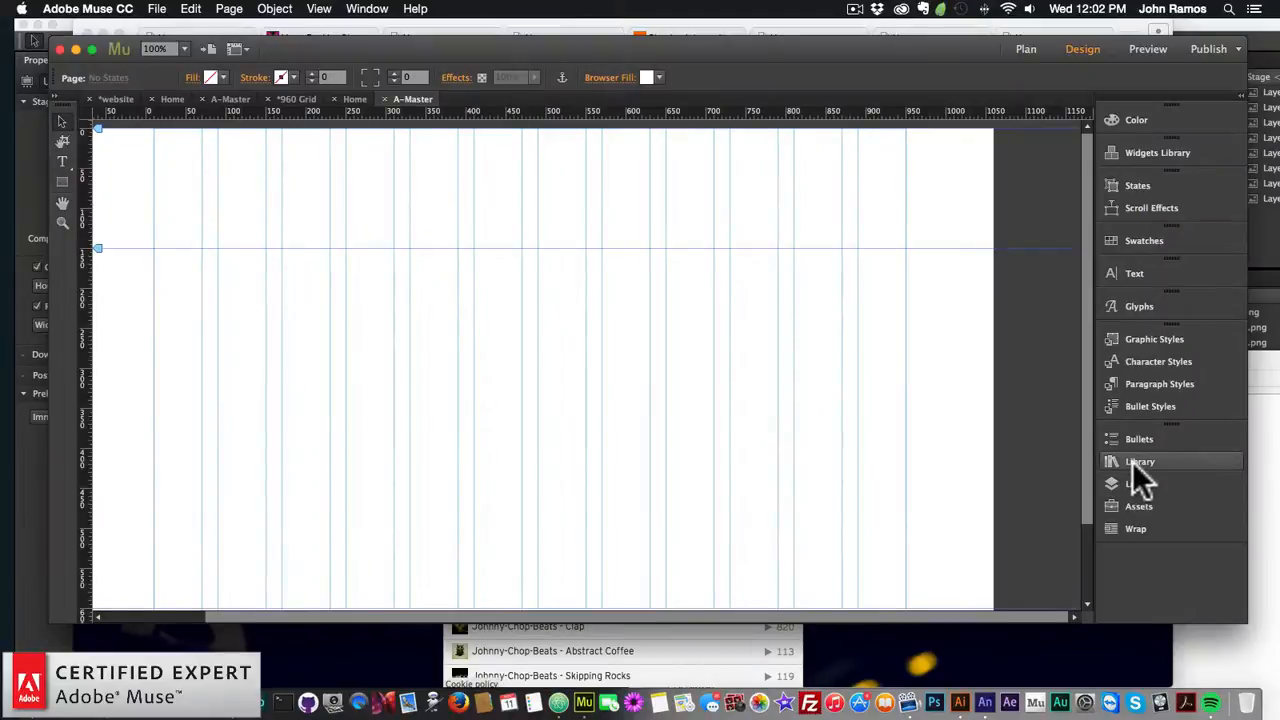
- Place the Animated Border Menu 5 – Links widget from the Muse For You library near the upper-left area of the A-Master page
left_click(1138, 461)
scroll(1000, 425, "down", 10)
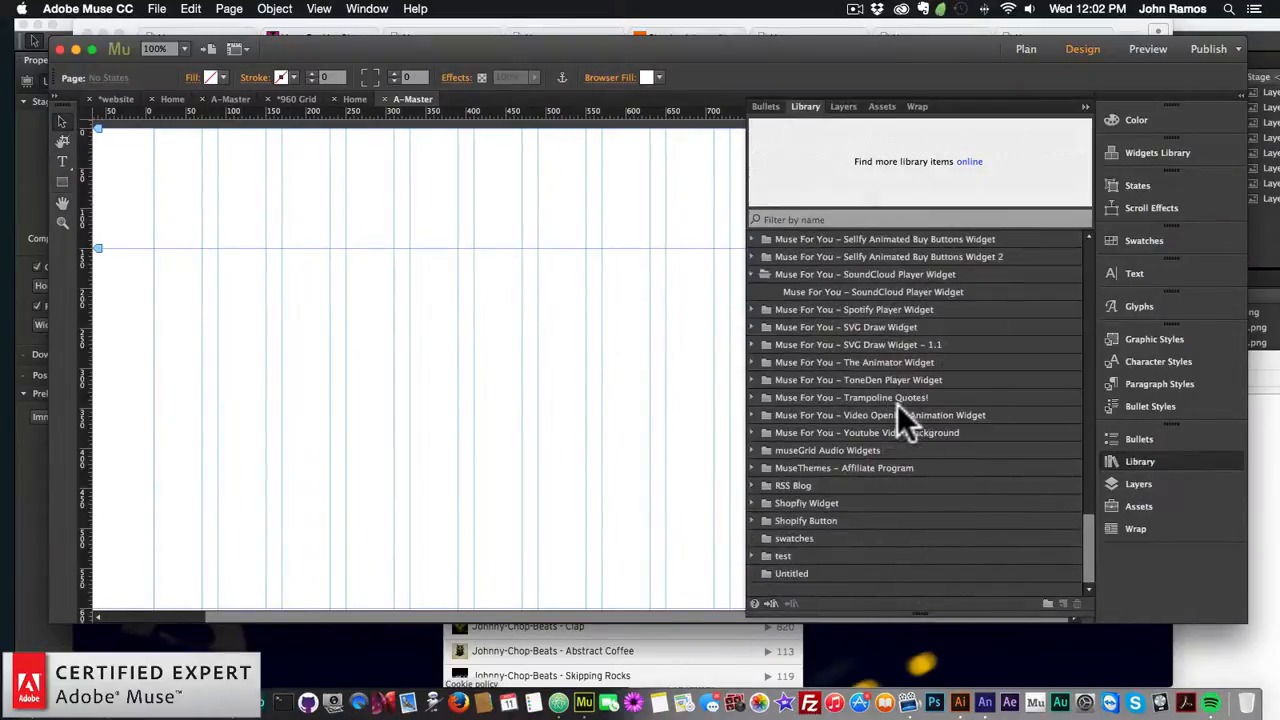
scroll(867, 294, "up", 8)
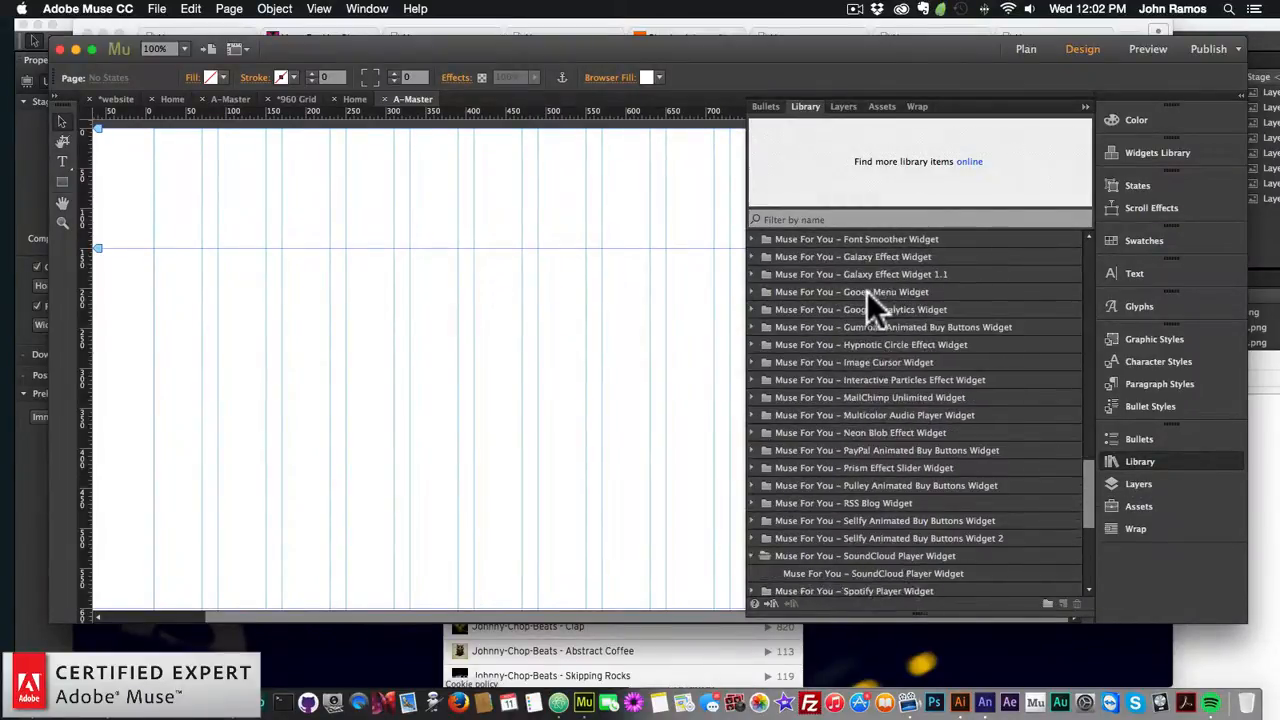
scroll(867, 291, "up", 3)
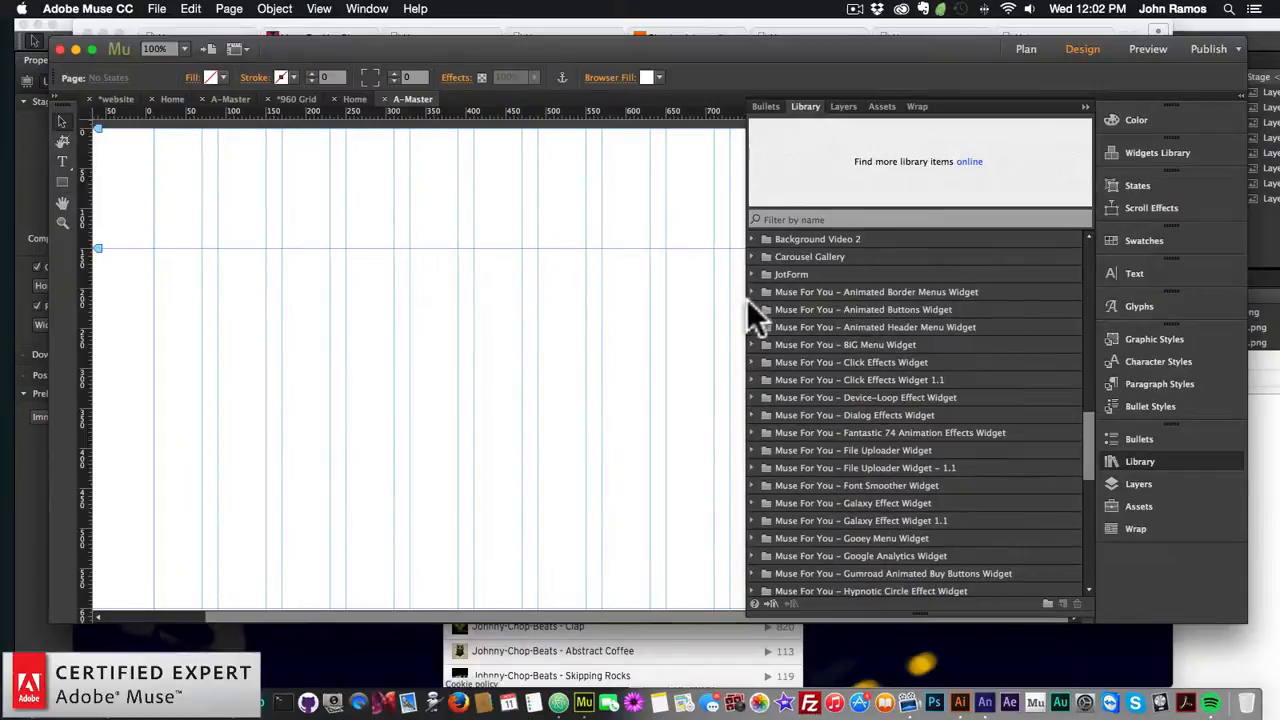
left_click(751, 293)
left_click(837, 309)
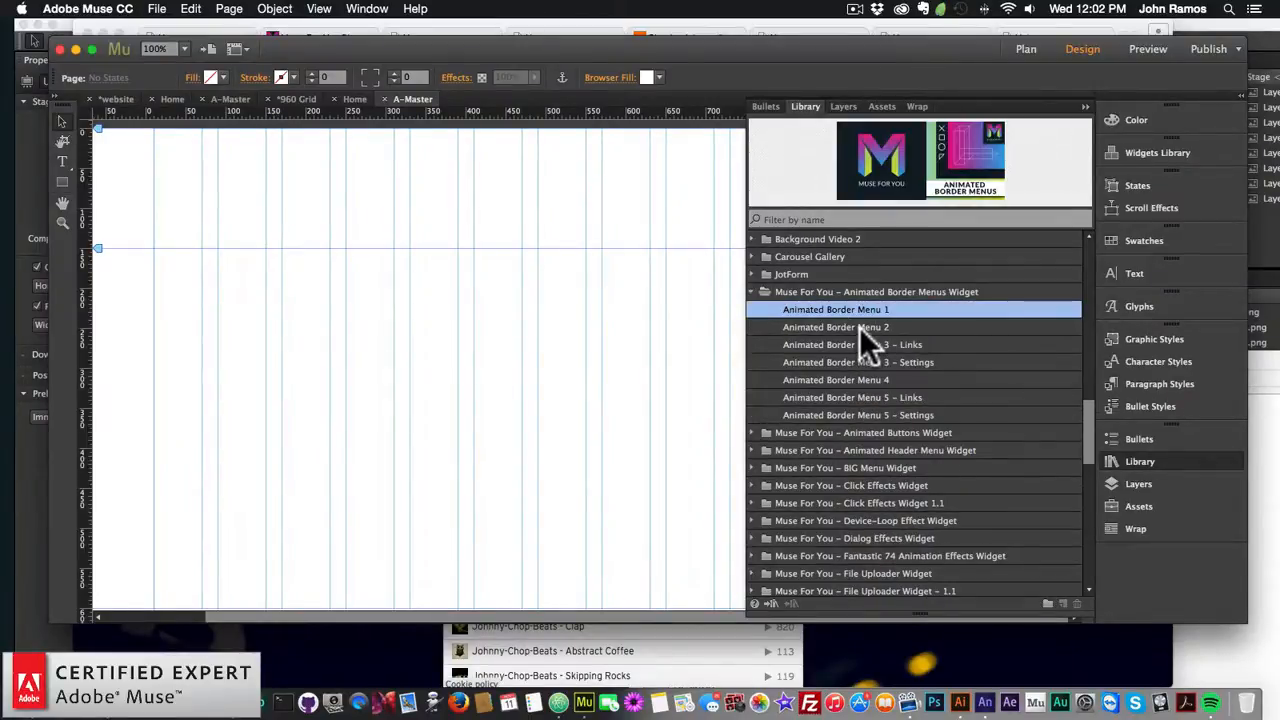
left_click(852, 410)
left_click(851, 395)
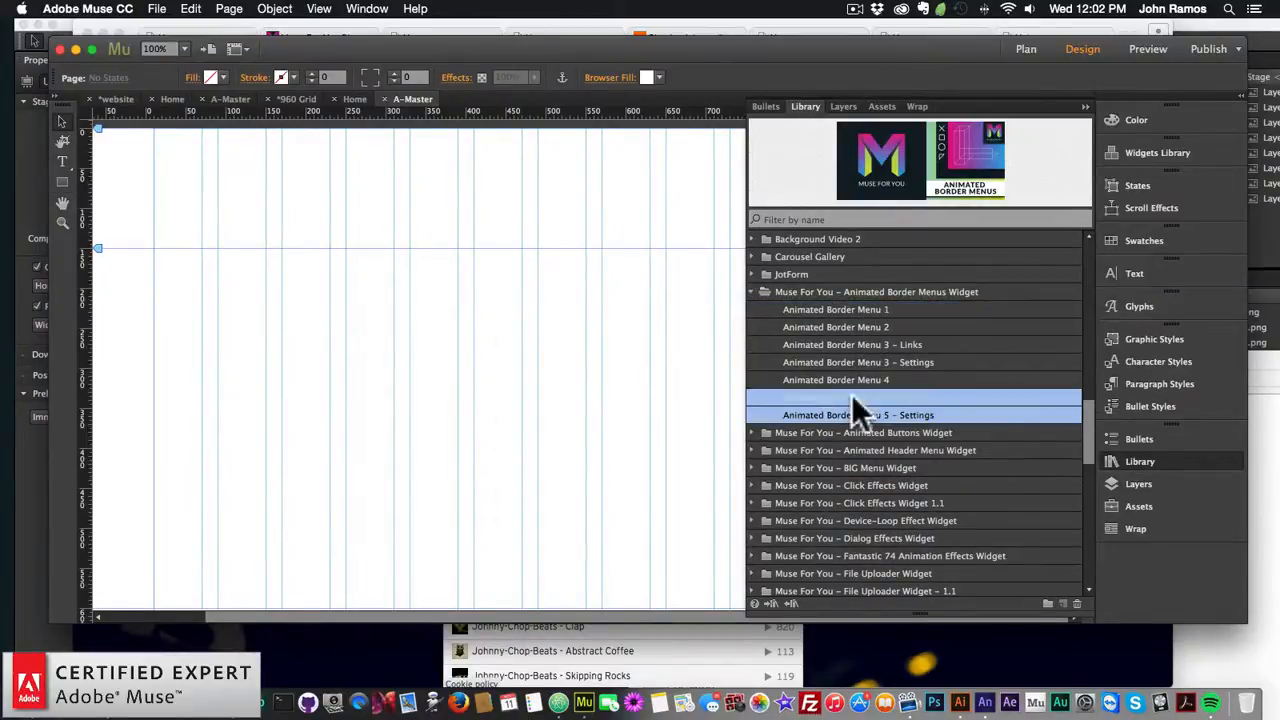
left_click_drag(887, 396, 207, 218)
left_click(227, 194)
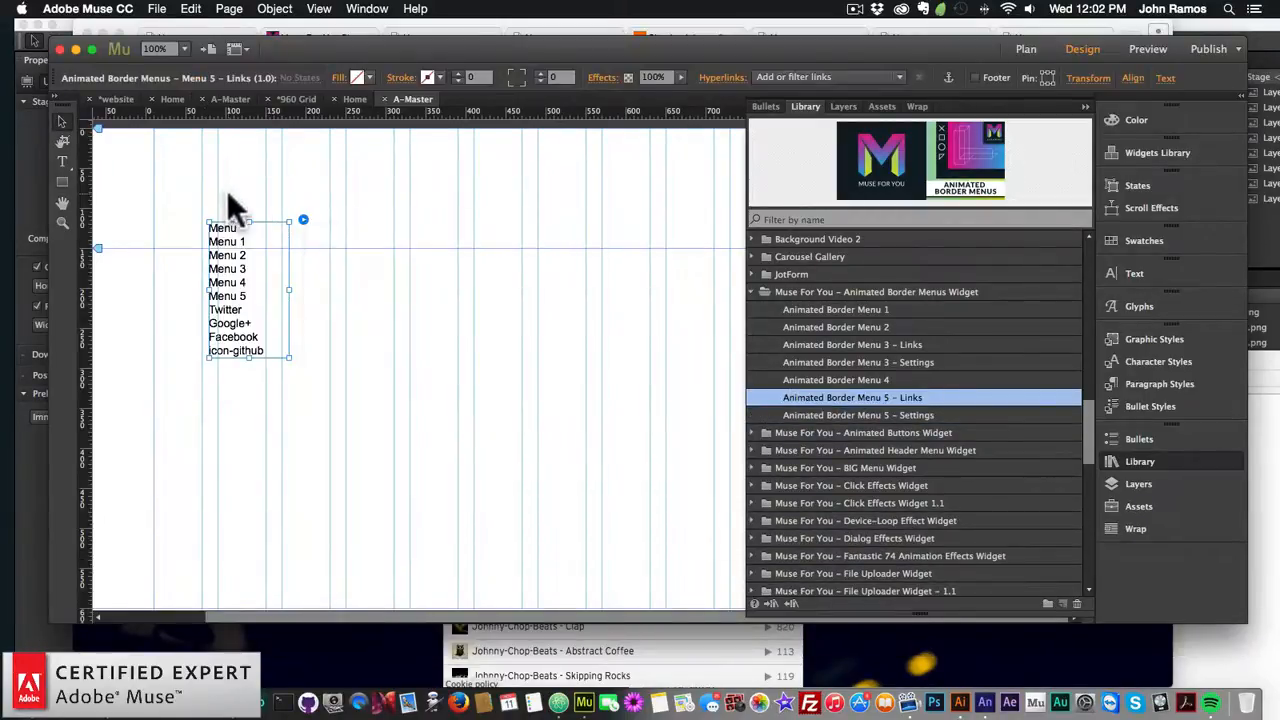
- Place the Animated Border Menu 5 – Settings widget above the links widget and align both with the first grid column's left edge
left_click(855, 414)
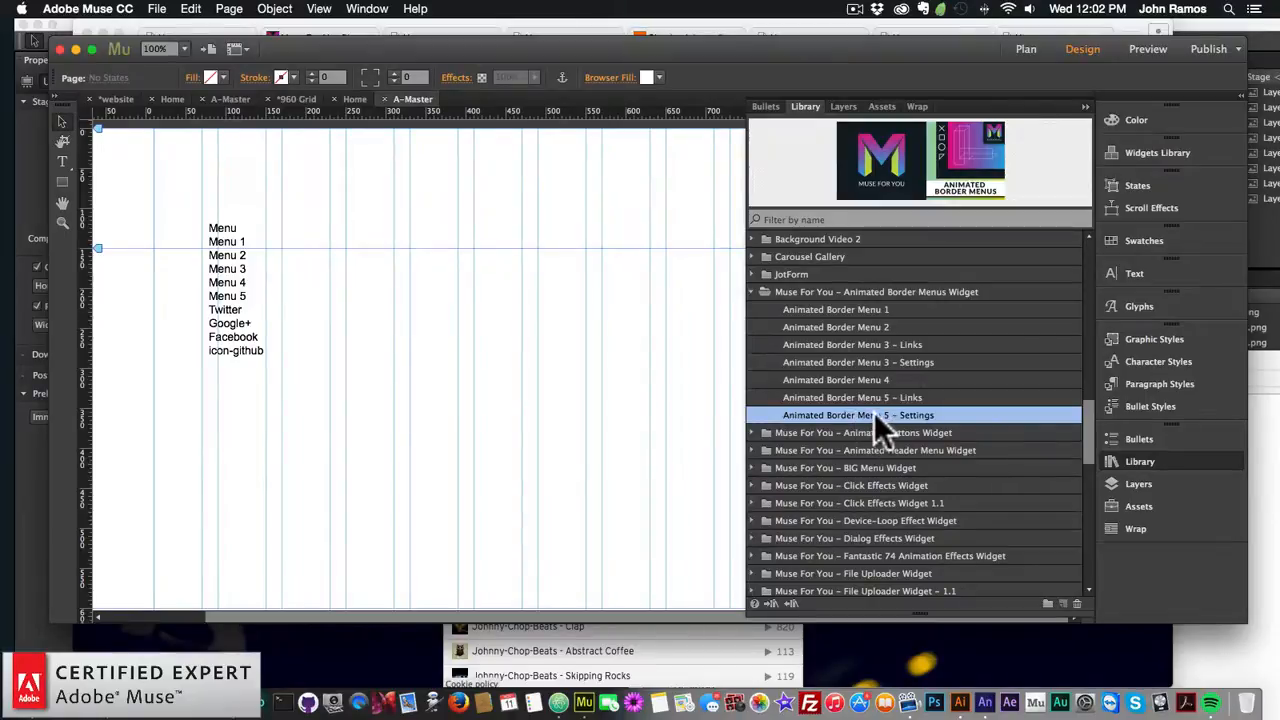
left_click_drag(874, 412, 304, 196)
left_click_drag(384, 236, 207, 203)
left_click_drag(223, 277, 177, 280)
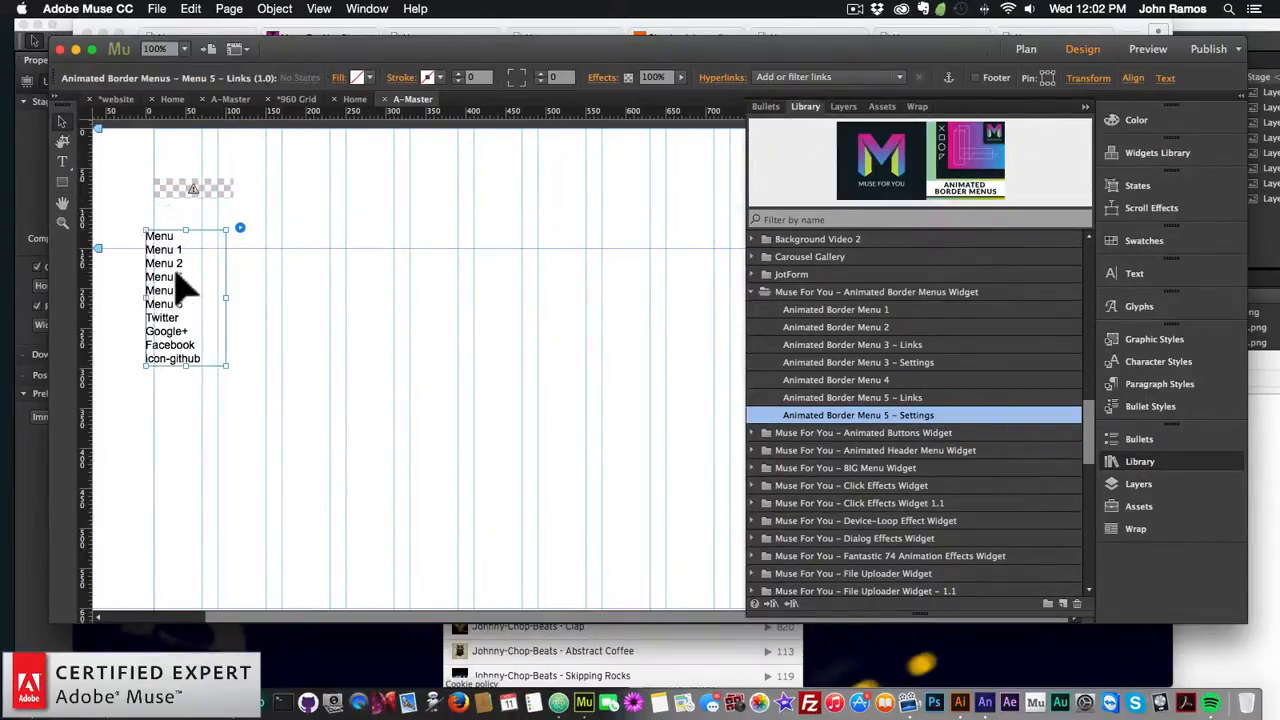
- Set the border menu's background image to image.png from the music-website-example folder
left_click(221, 183)
left_click(243, 181)
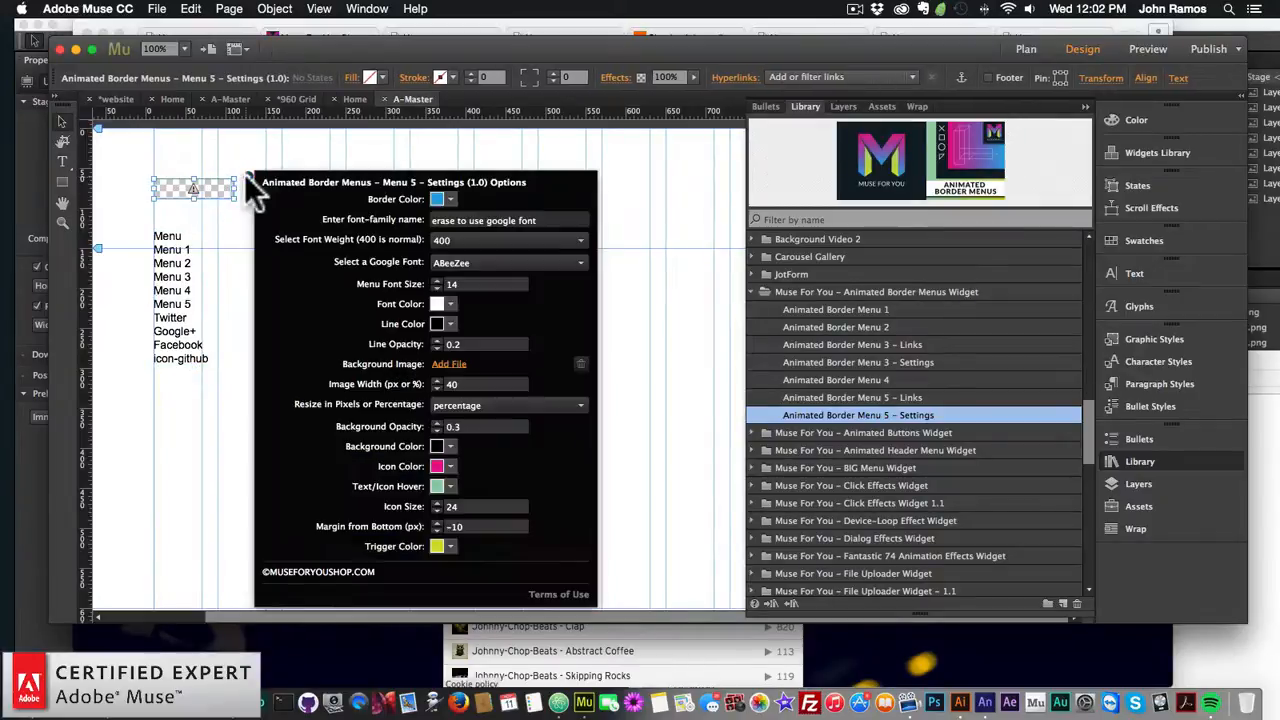
left_click(450, 365)
left_click(642, 52)
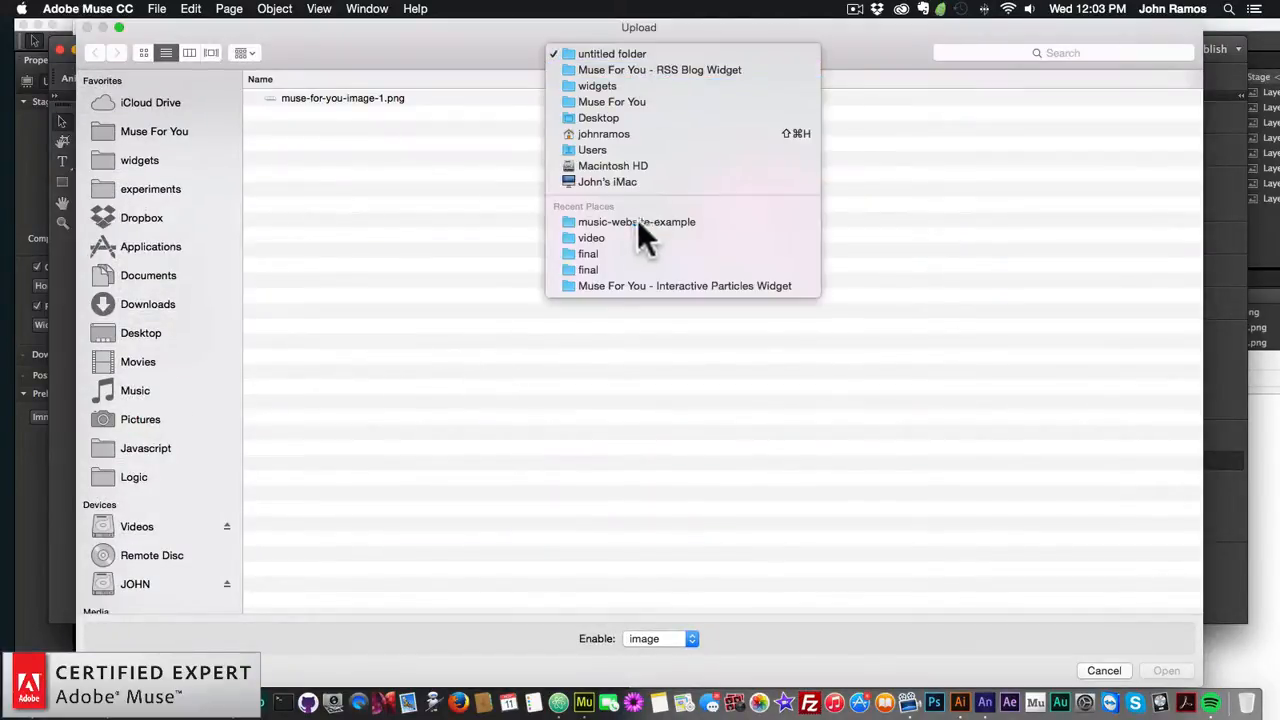
left_click(637, 218)
left_click(599, 60)
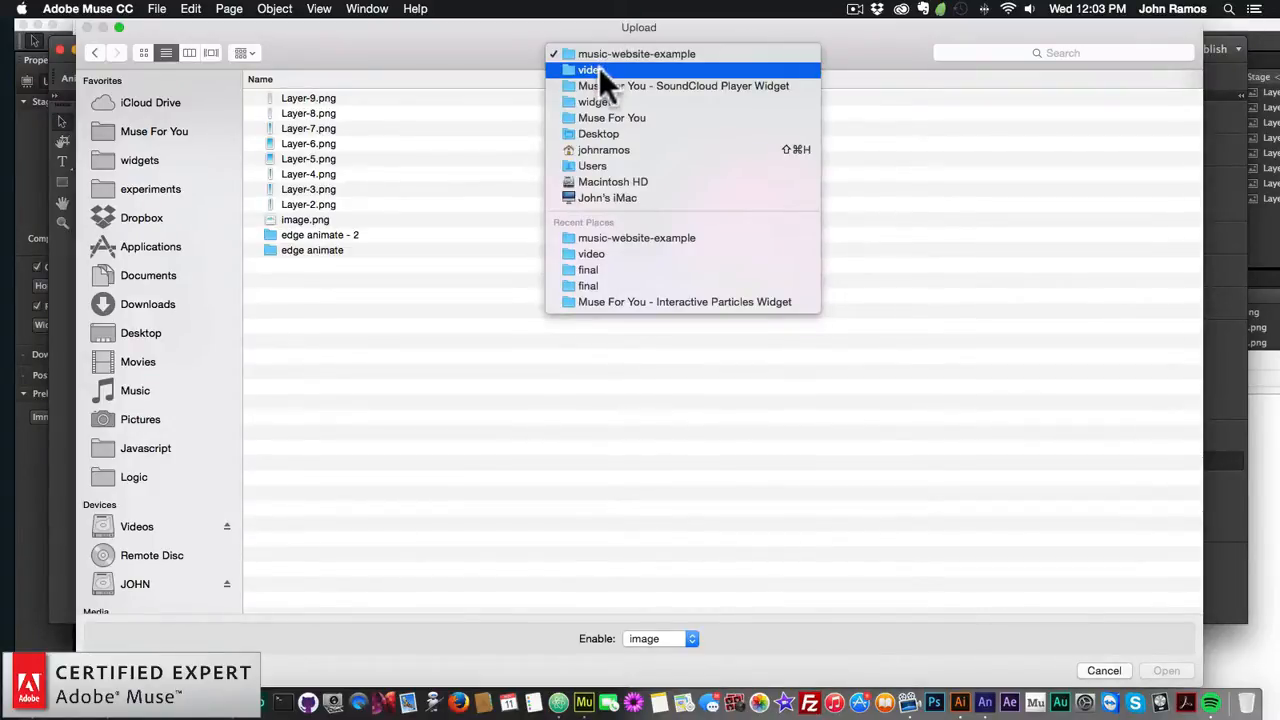
left_click(376, 175)
double_click(302, 219)
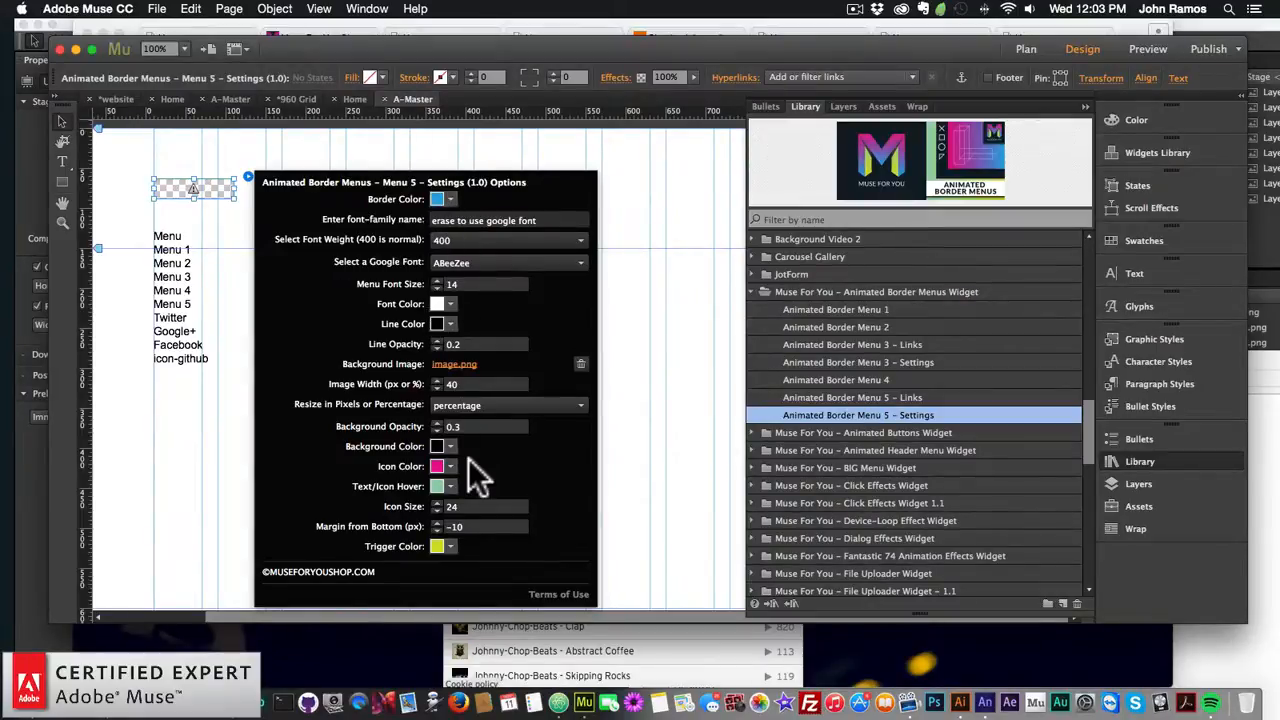
- Set the border menu's background colour and icon colour to white
left_click(451, 446)
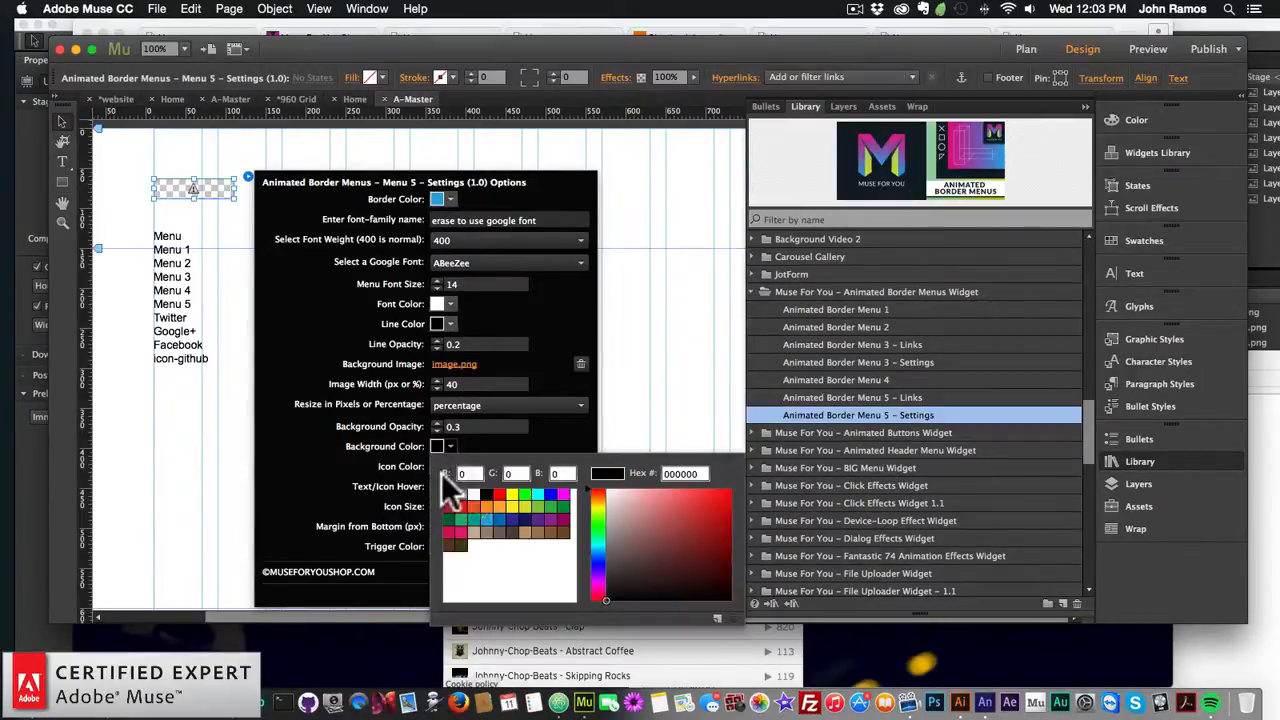
left_click(473, 490)
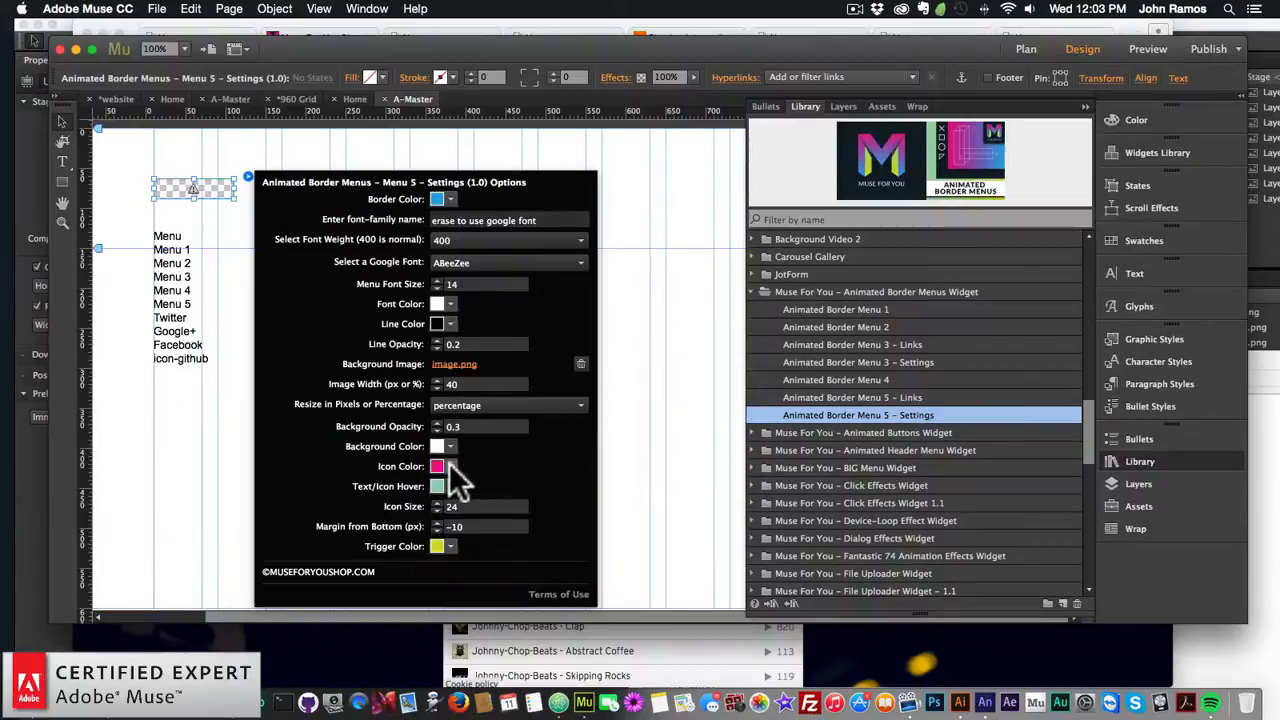
left_click(451, 466)
left_click(476, 513)
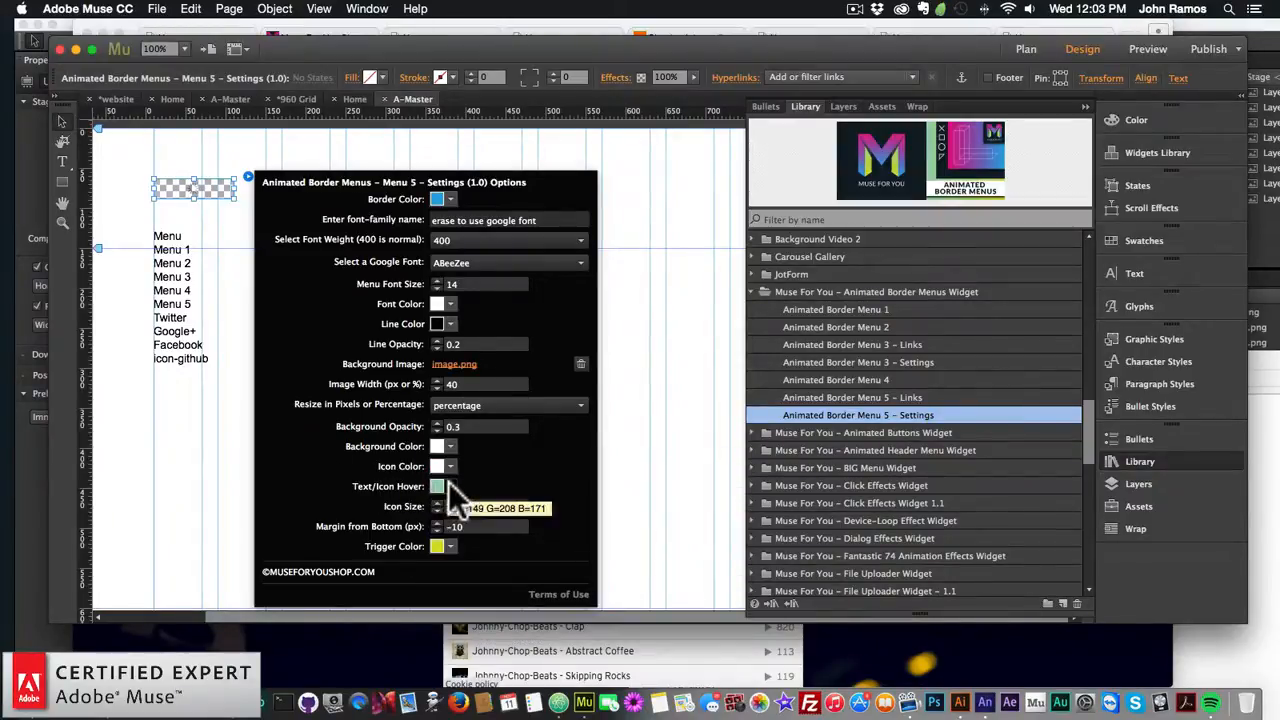
left_click(449, 483)
left_click(935, 223)
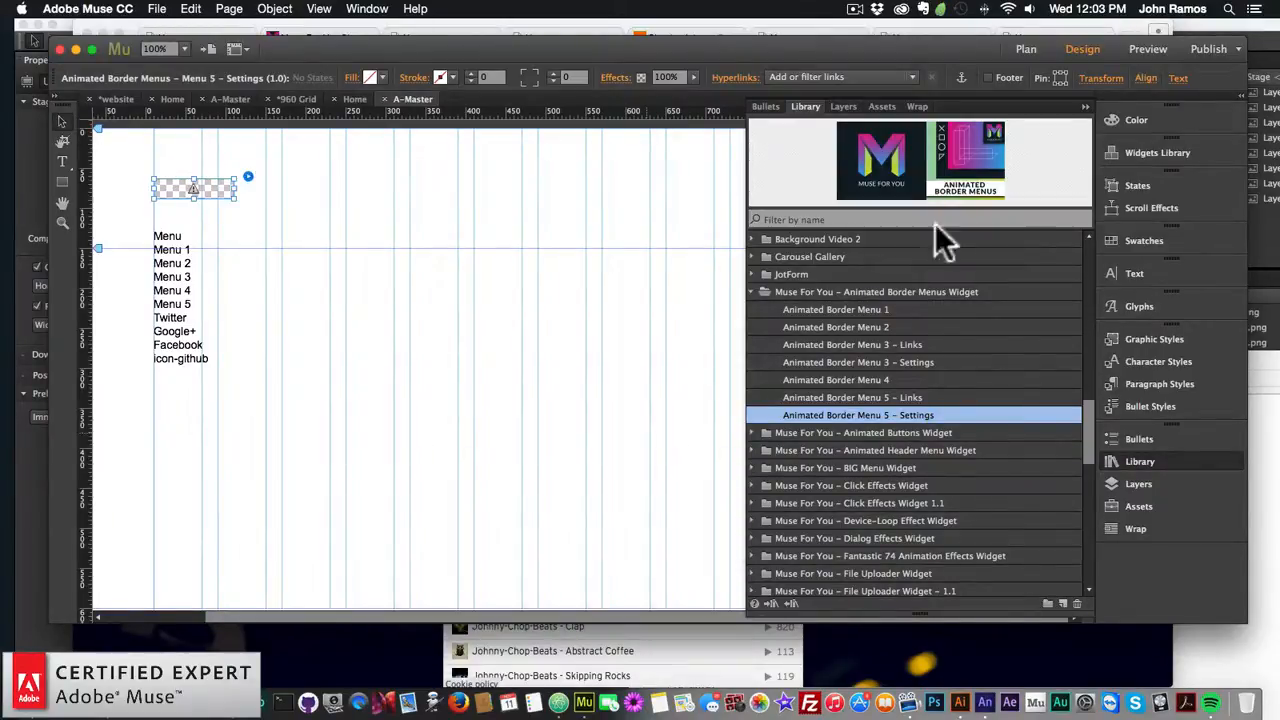
- On the Home page, sample the equalizer's blue as the browser fill colour and copy its hex value 0CB2F0
left_click(1026, 49)
double_click(214, 206)
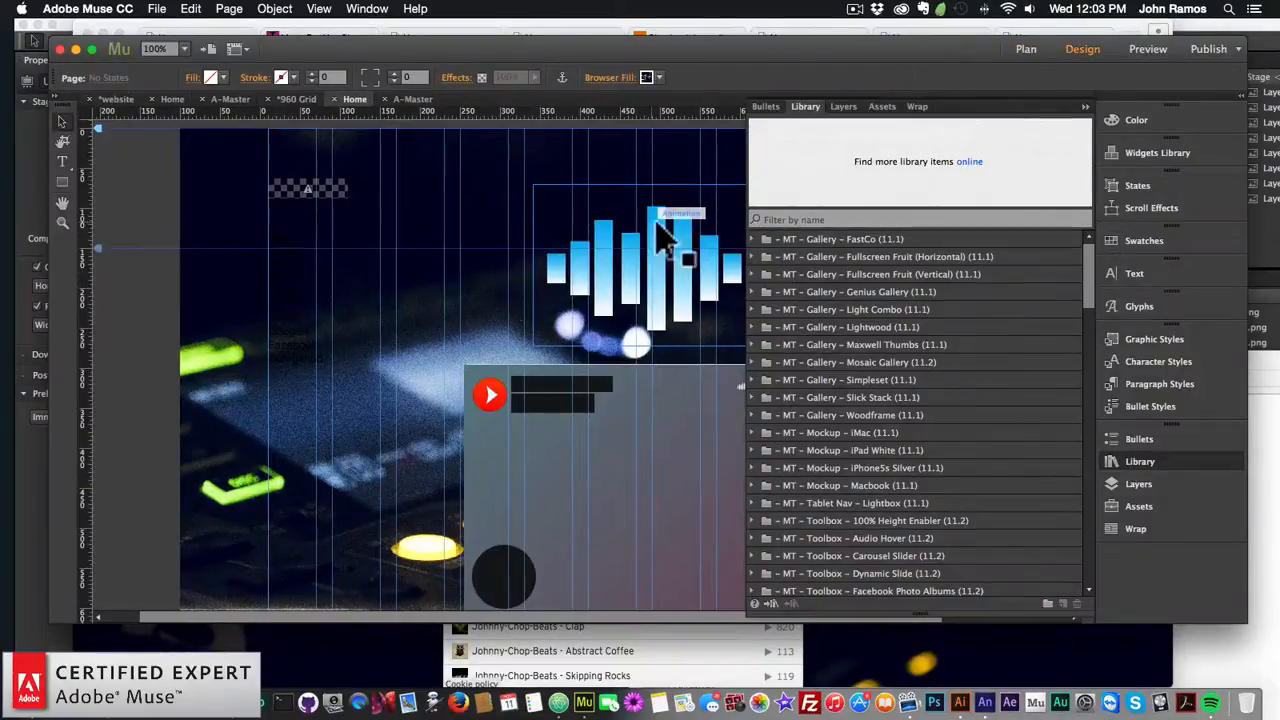
left_click(1130, 461)
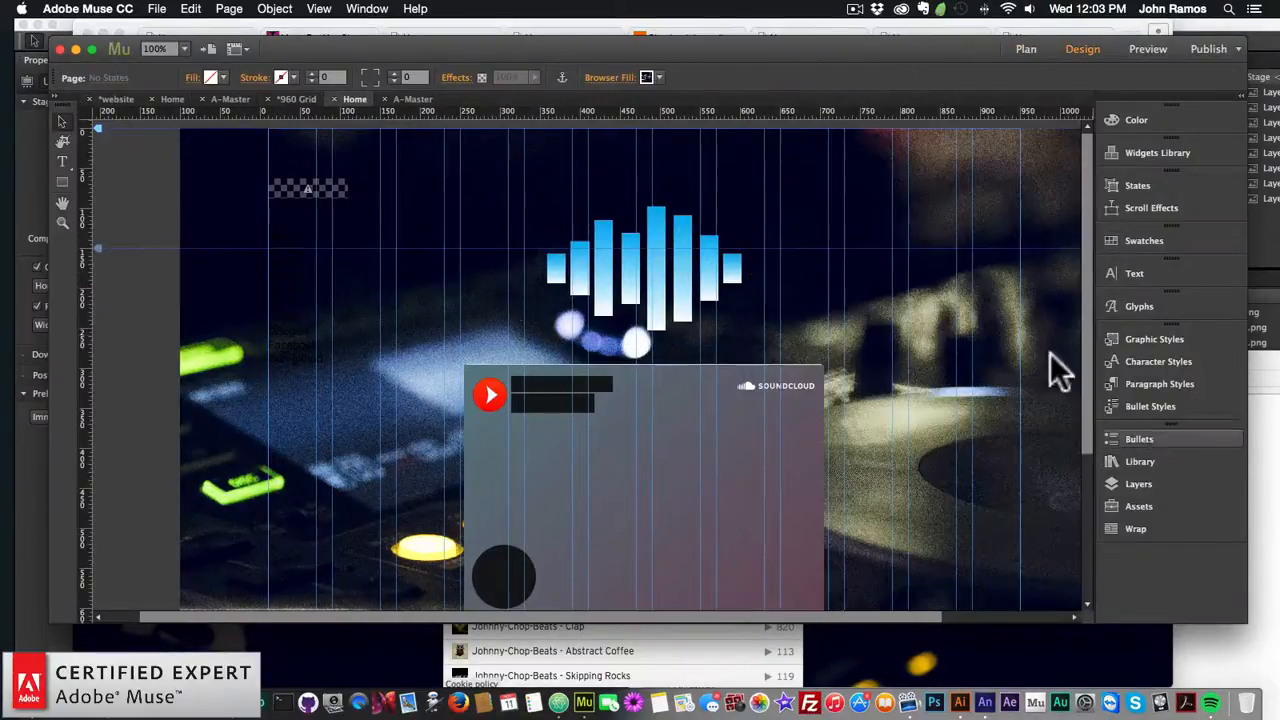
left_click(621, 79)
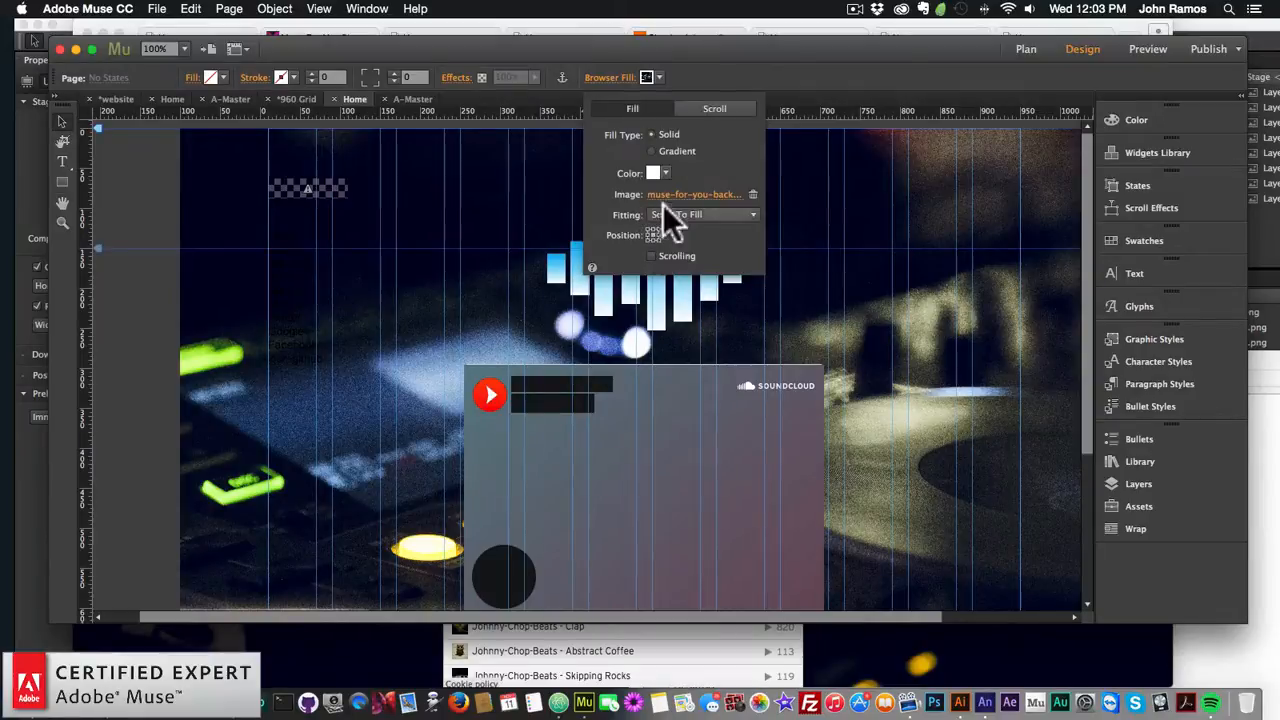
left_click(666, 174)
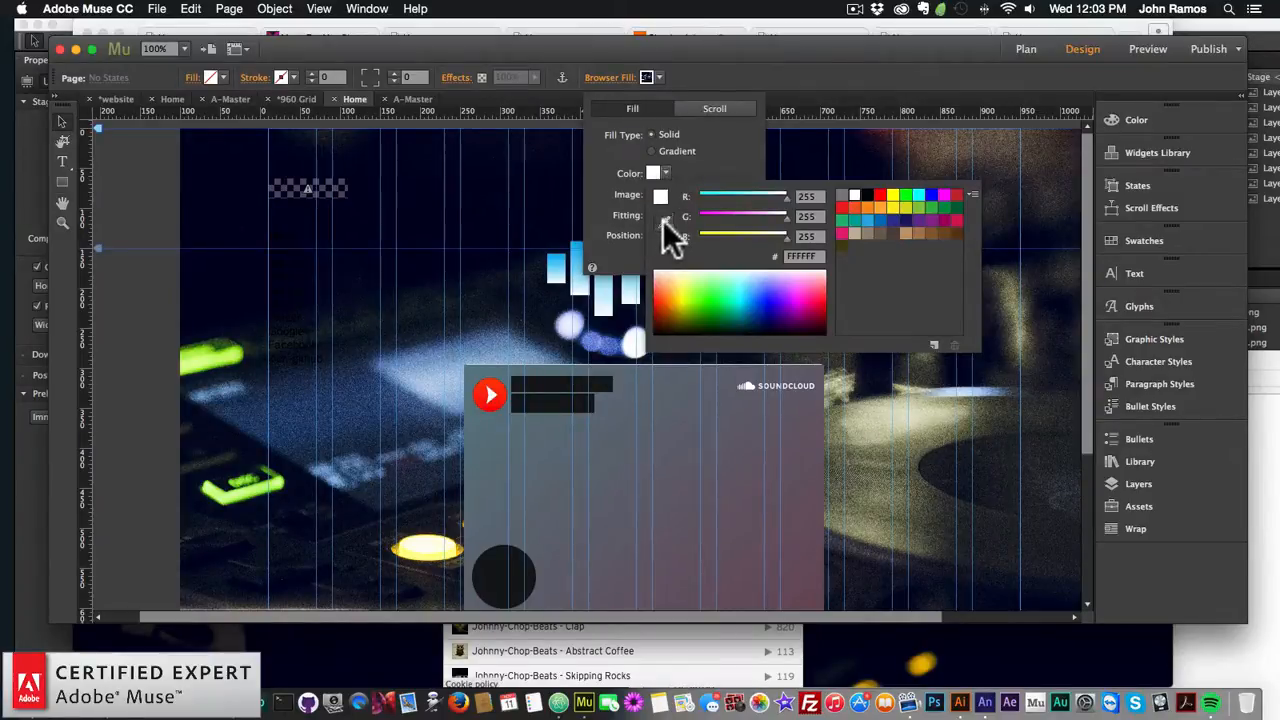
left_click(663, 220)
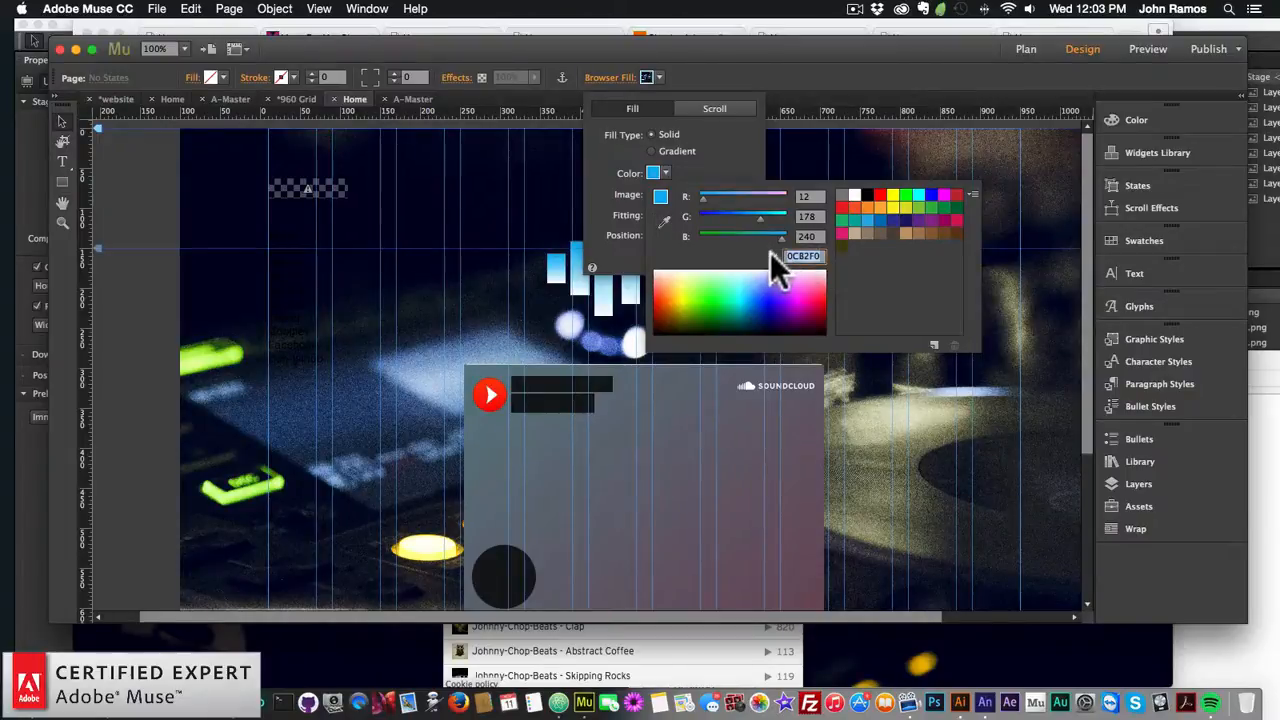
key("super+c")
left_click(936, 149)
left_click(1014, 43)
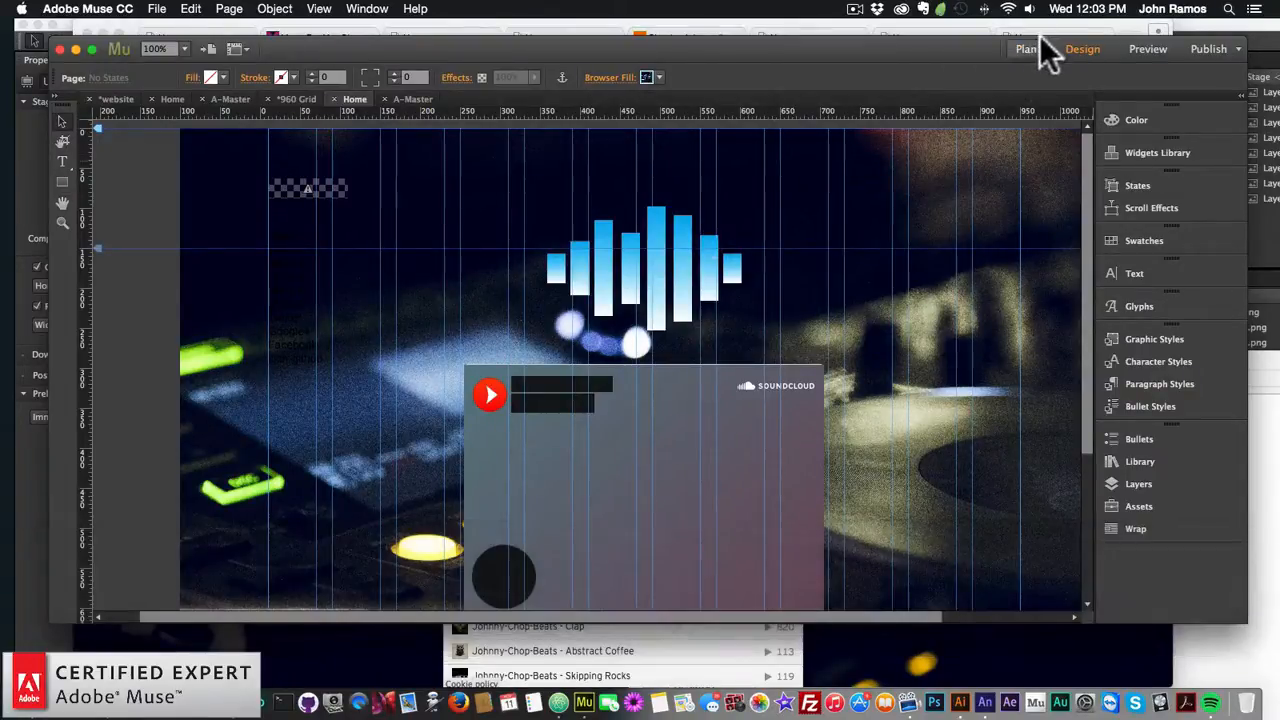
- Reopen the A-Master page and set the border menu settings' text/icon hover colour to white
left_click(1030, 47)
double_click(262, 468)
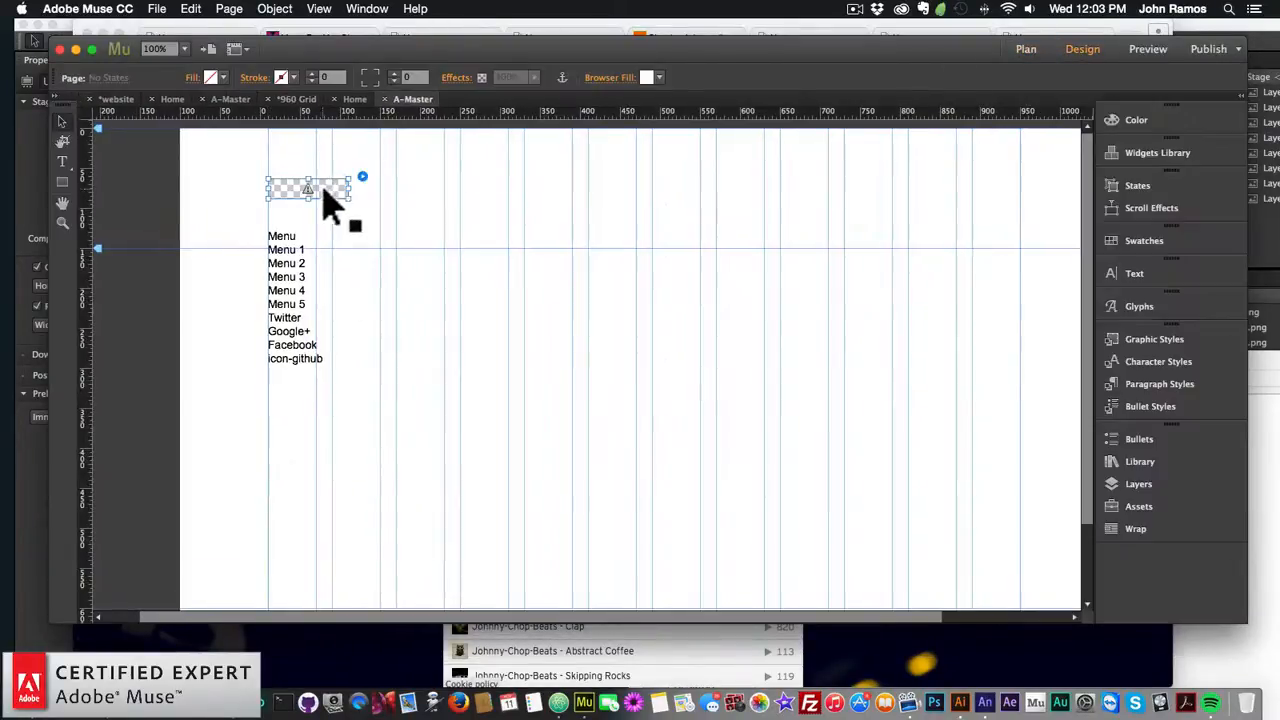
left_click(362, 176)
left_click(557, 486)
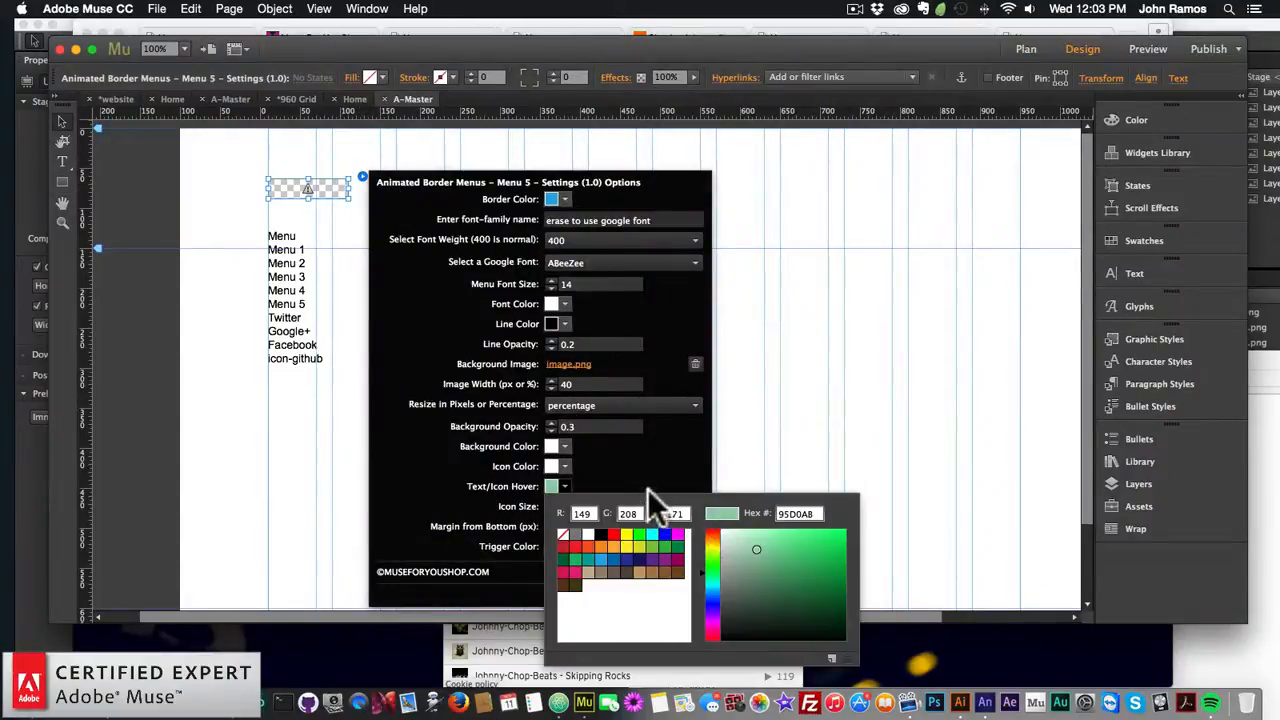
left_click(646, 484)
left_click(564, 486)
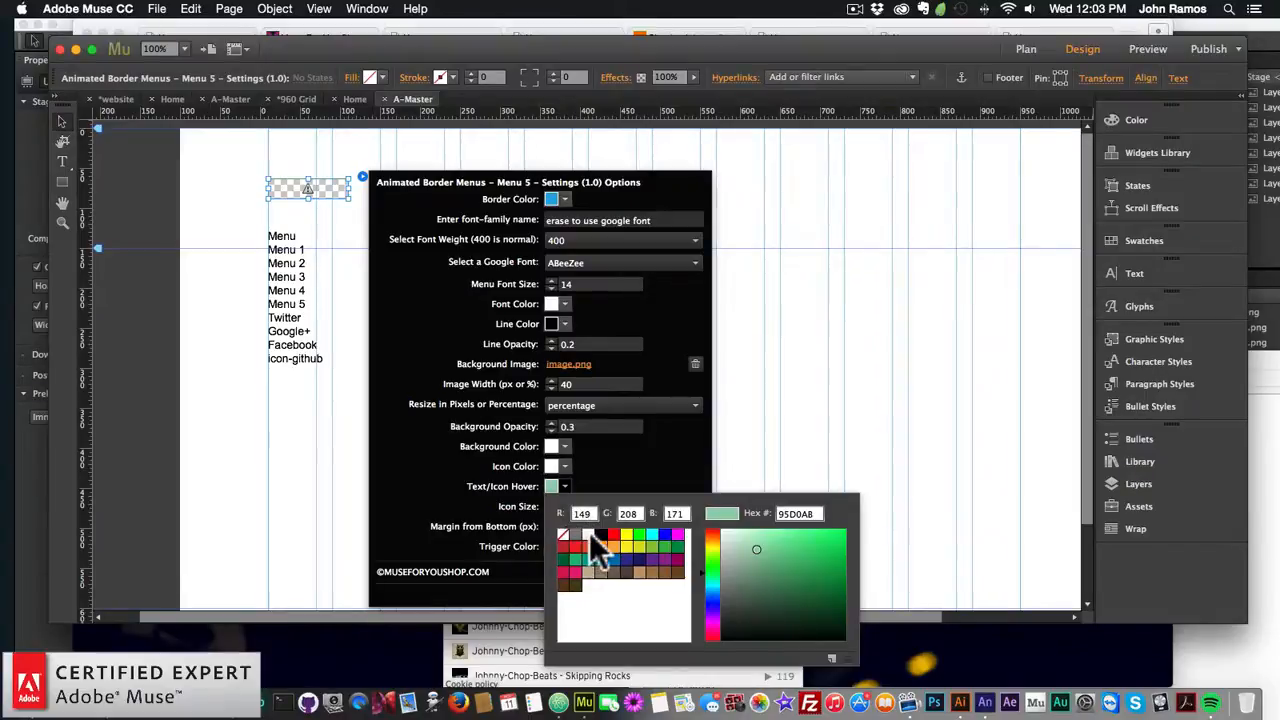
left_click(589, 534)
left_click(490, 480)
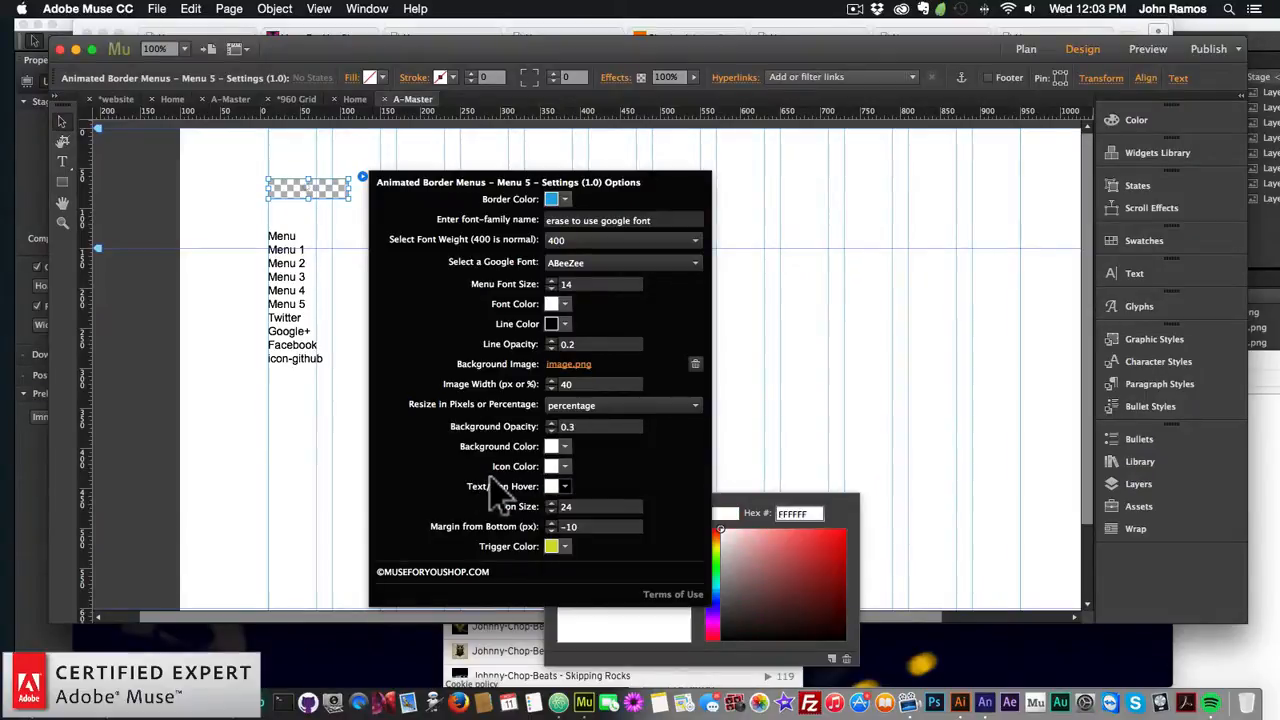
- Set the menu's border colour to the copied hex value 0CB2F0
left_click(563, 200)
double_click(800, 226)
key("super+v")
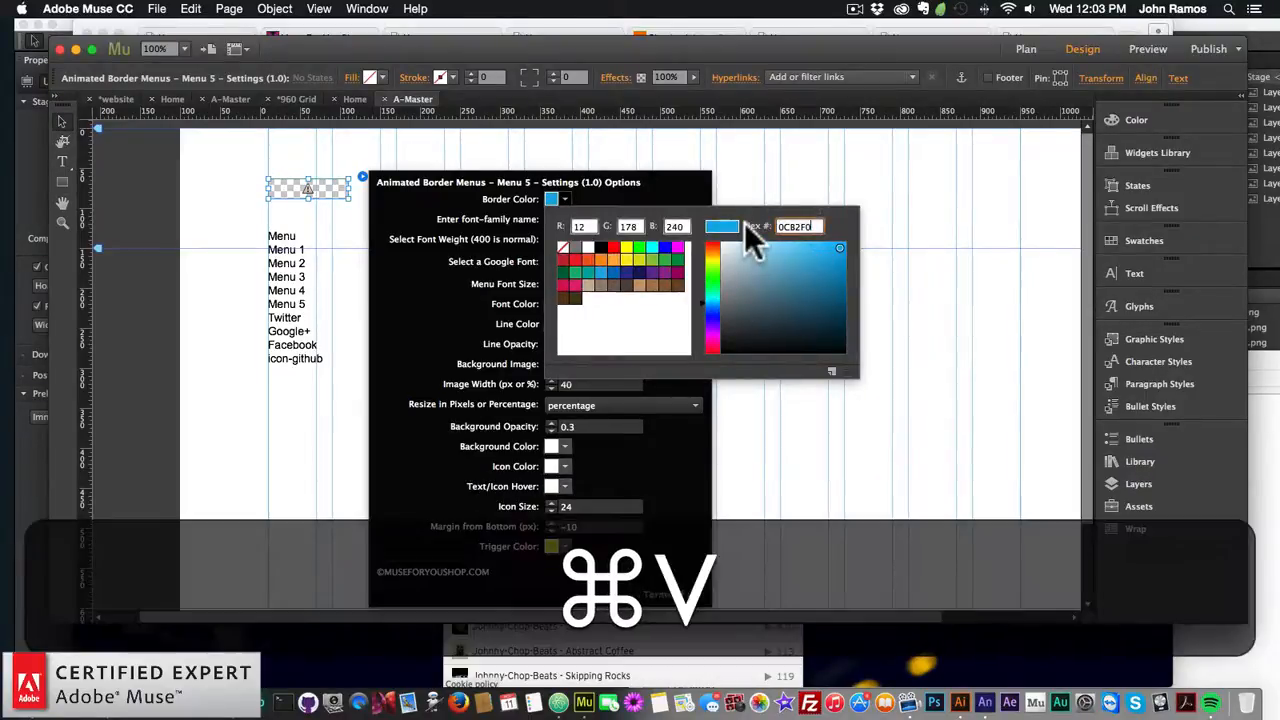
key("super+Return")
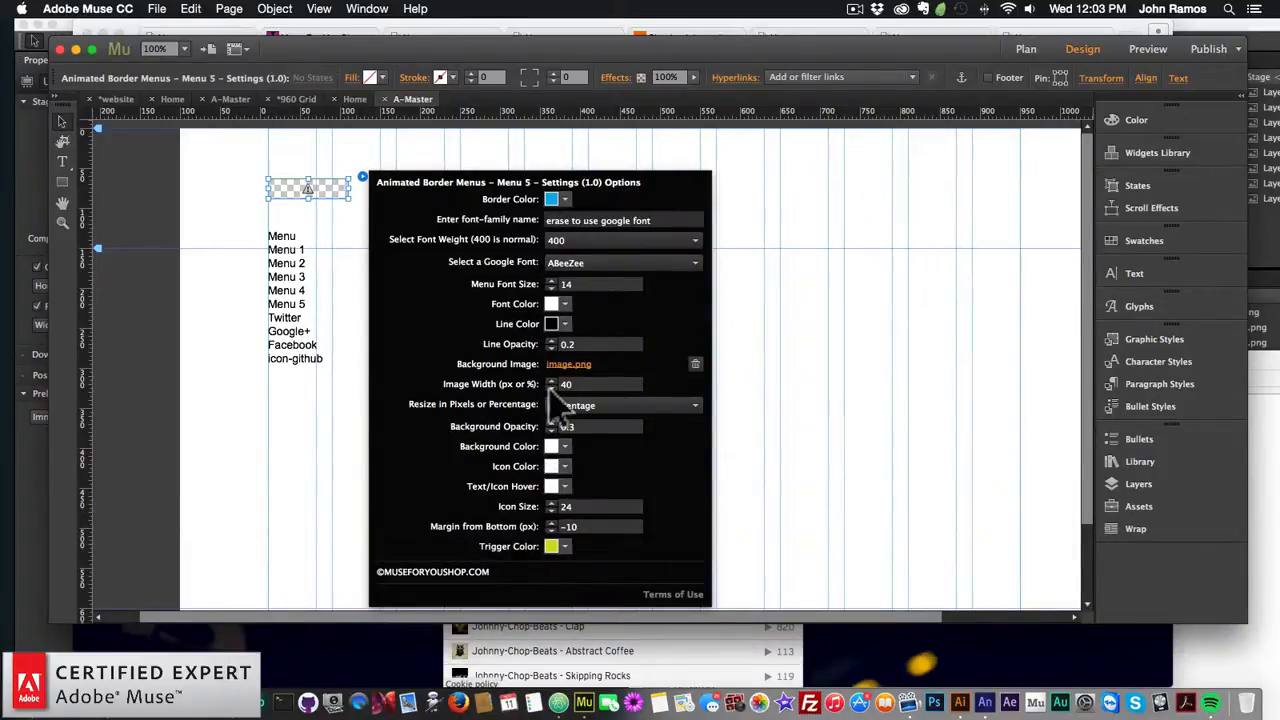
- Set the border menu's line colour and trigger colour to white
left_click(565, 330)
left_click(563, 367)
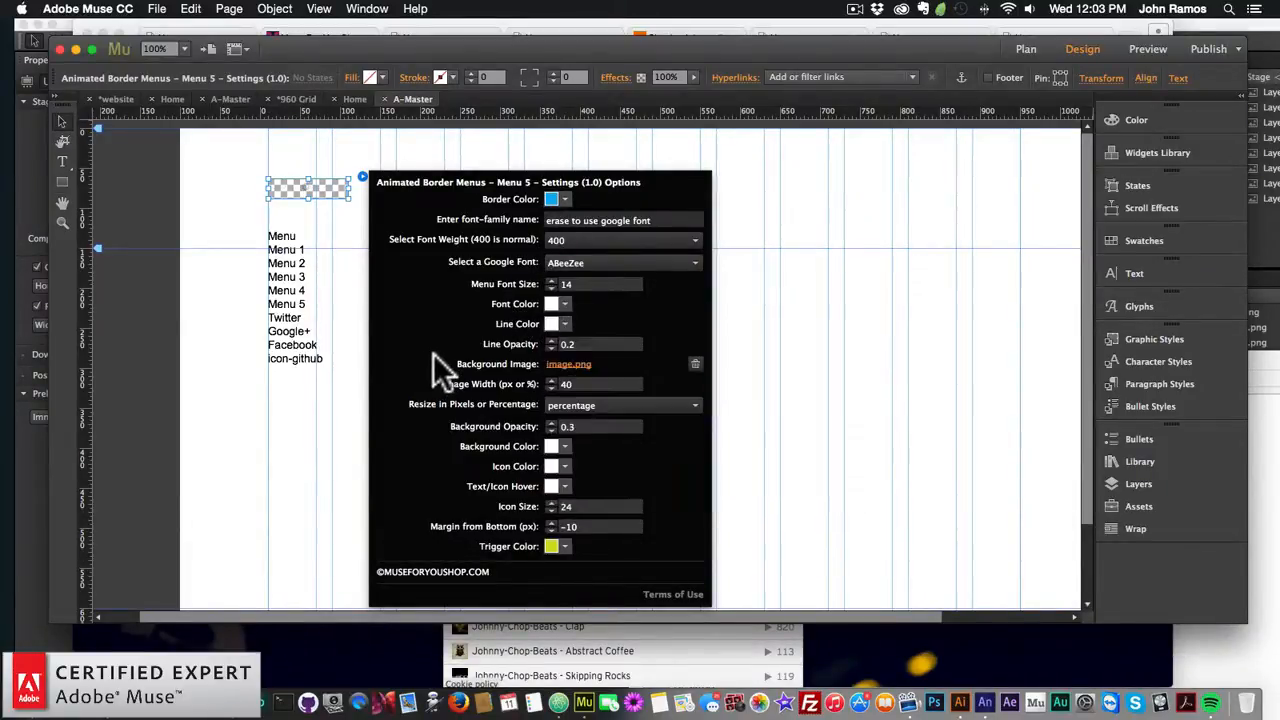
left_click(563, 547)
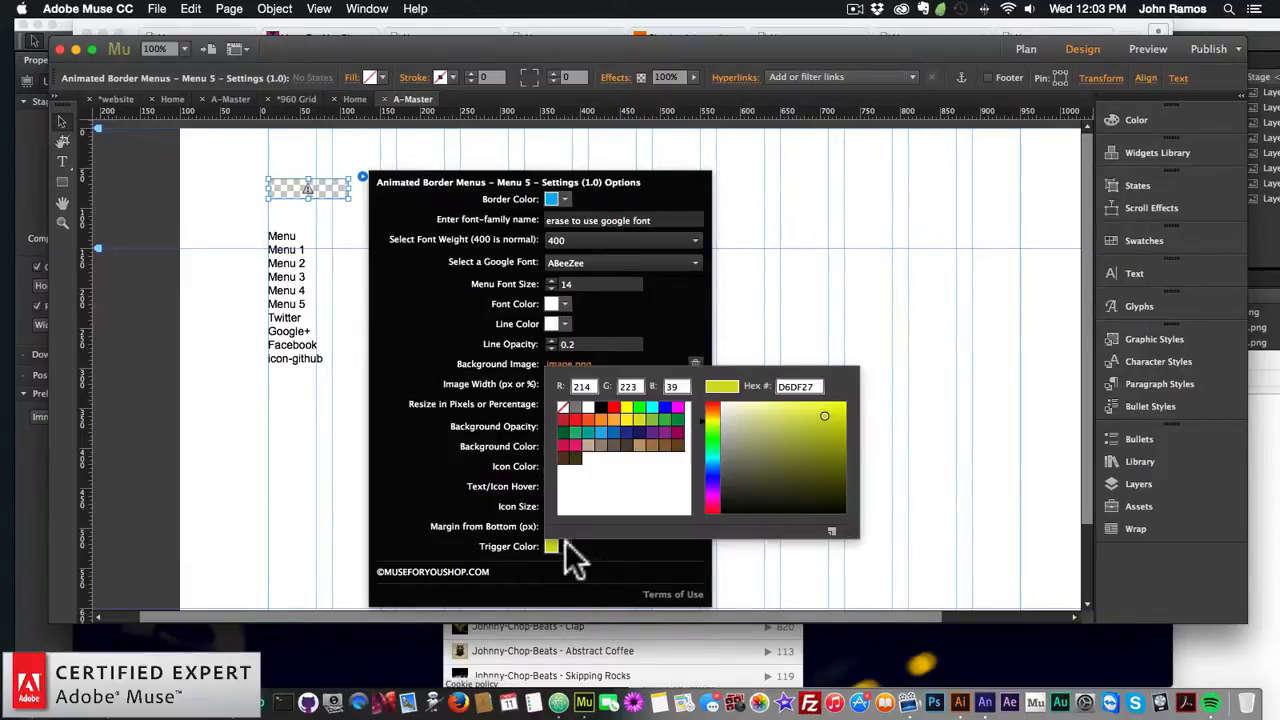
left_click(580, 410)
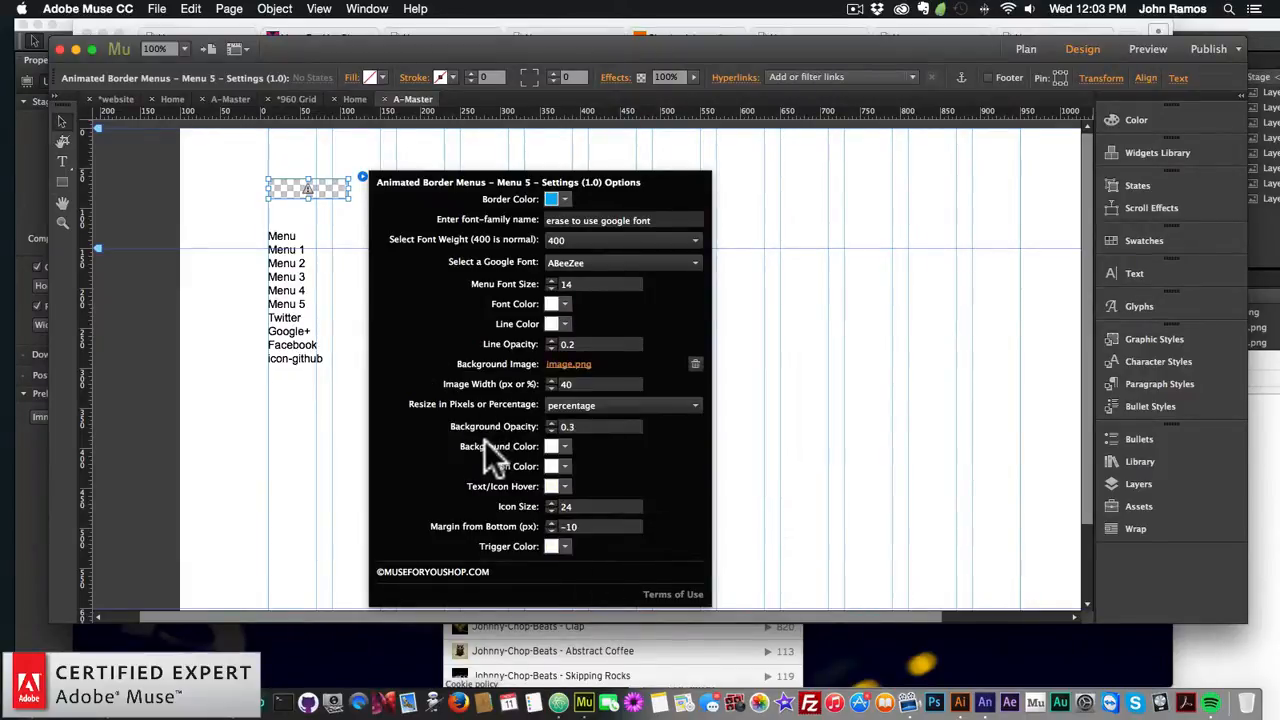
- In the border menu links widget, set the texts of menu items 1 to 3 to HOME, ABOUT and SOUNDCLOUD
left_click(302, 283)
left_click(362, 229)
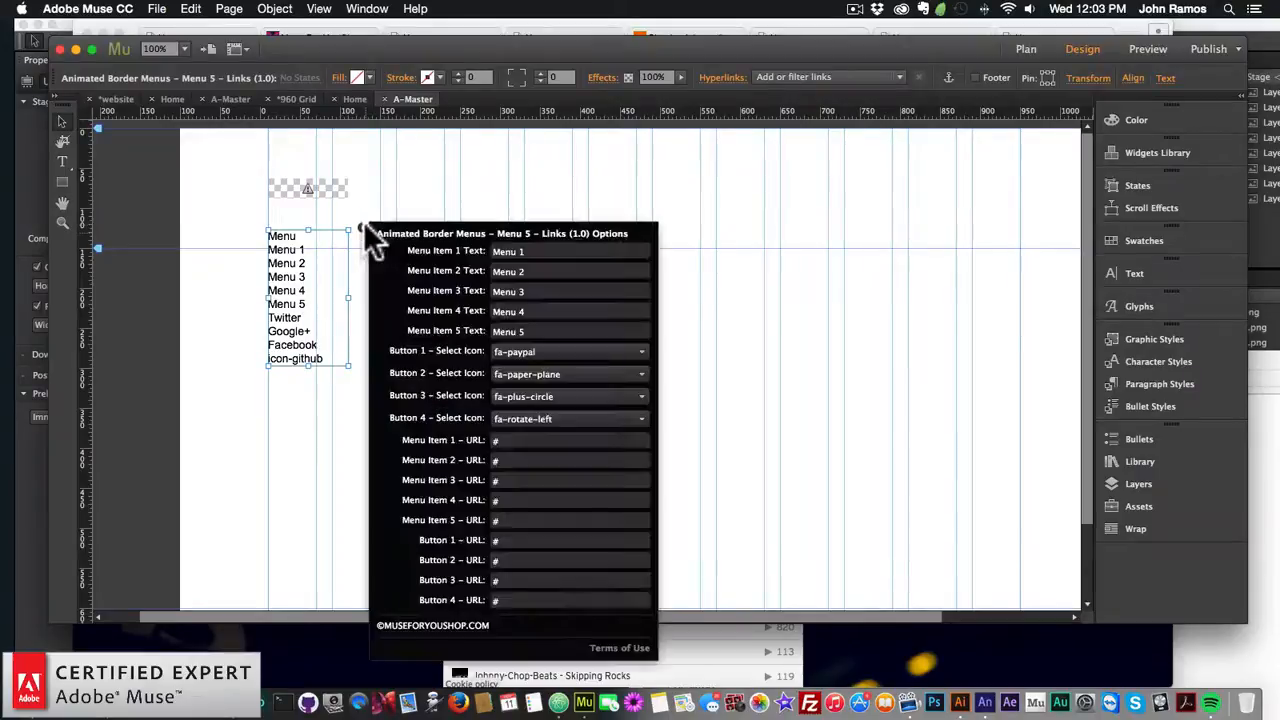
left_click(362, 229)
left_click(362, 229)
left_click(546, 251)
key("super+a")
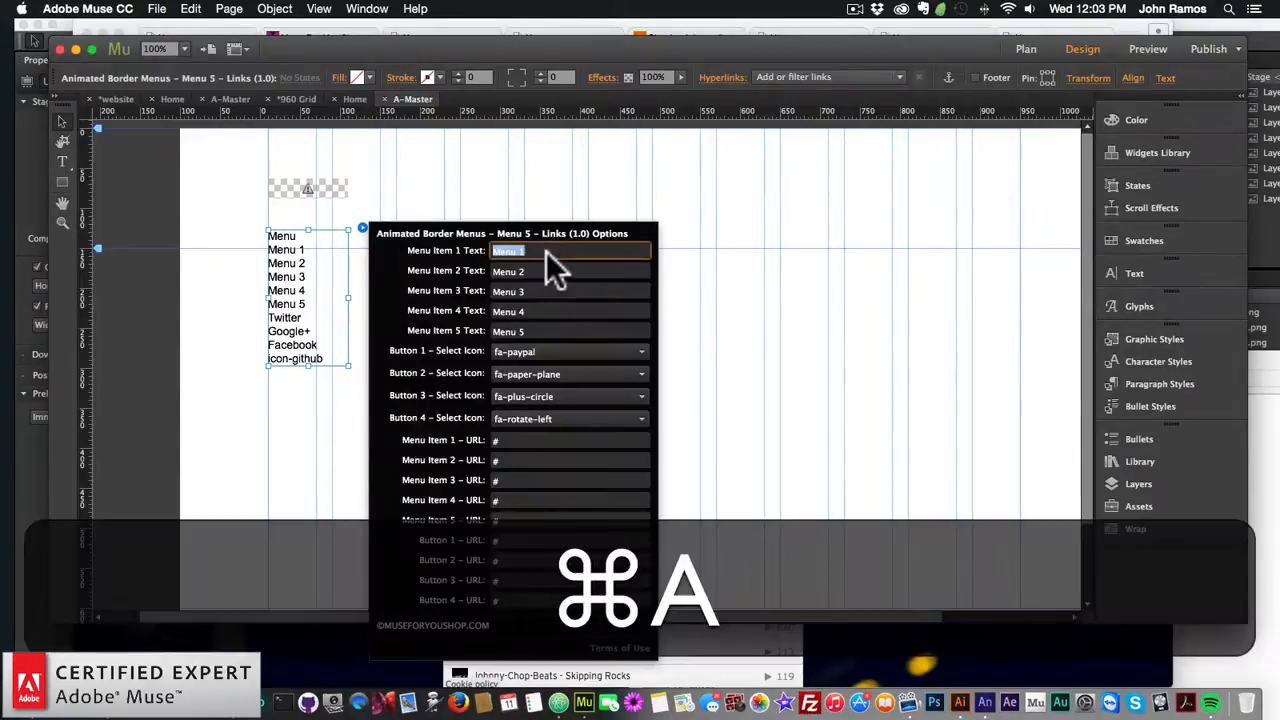
type("HOME")
key("Tab")
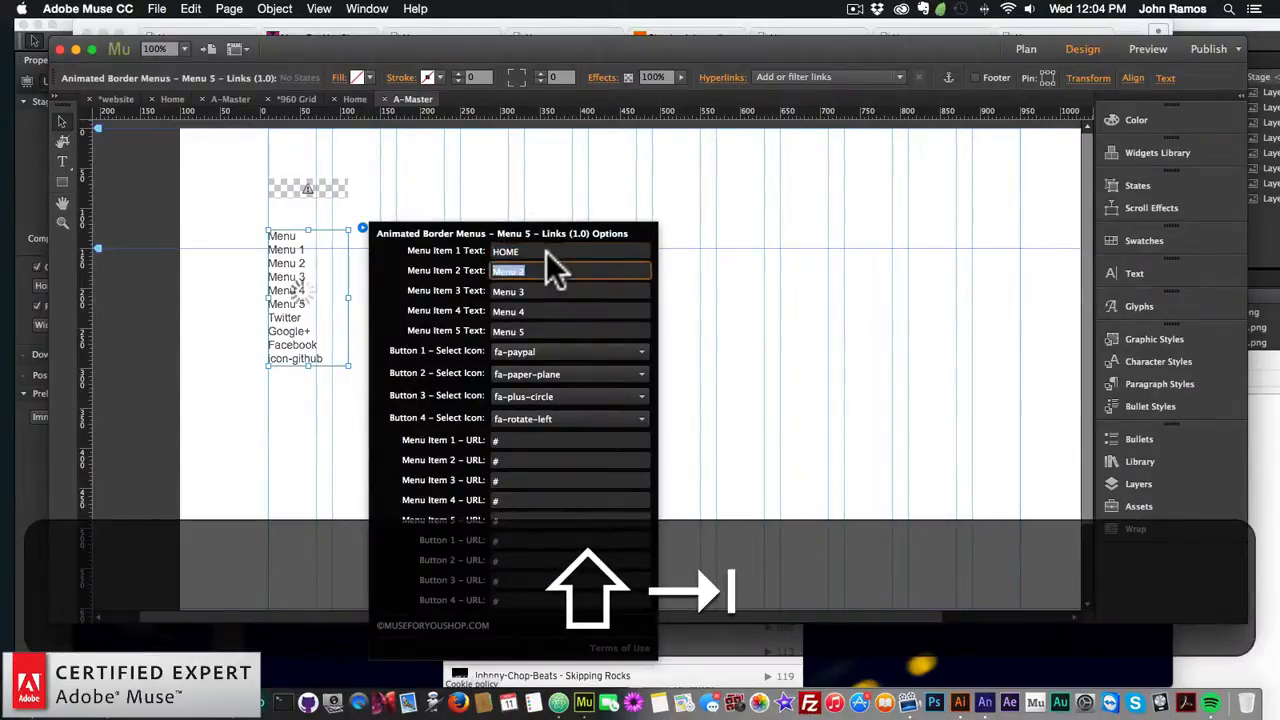
type("ABOUT")
key("Tab")
type("SOUNDCLOUD")
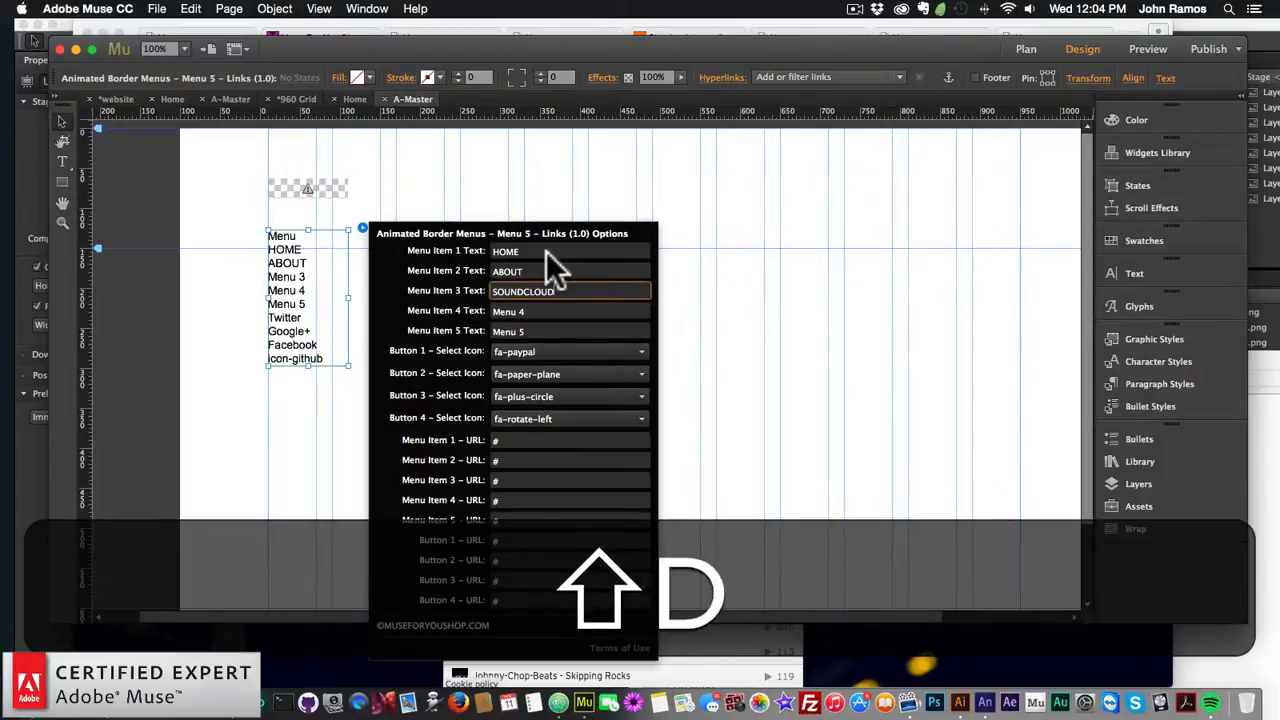
- Set the text of menu item 4 to SERVICES and of menu item 5 to CONTACT, and close the widget options
key("Tab")
type("C")
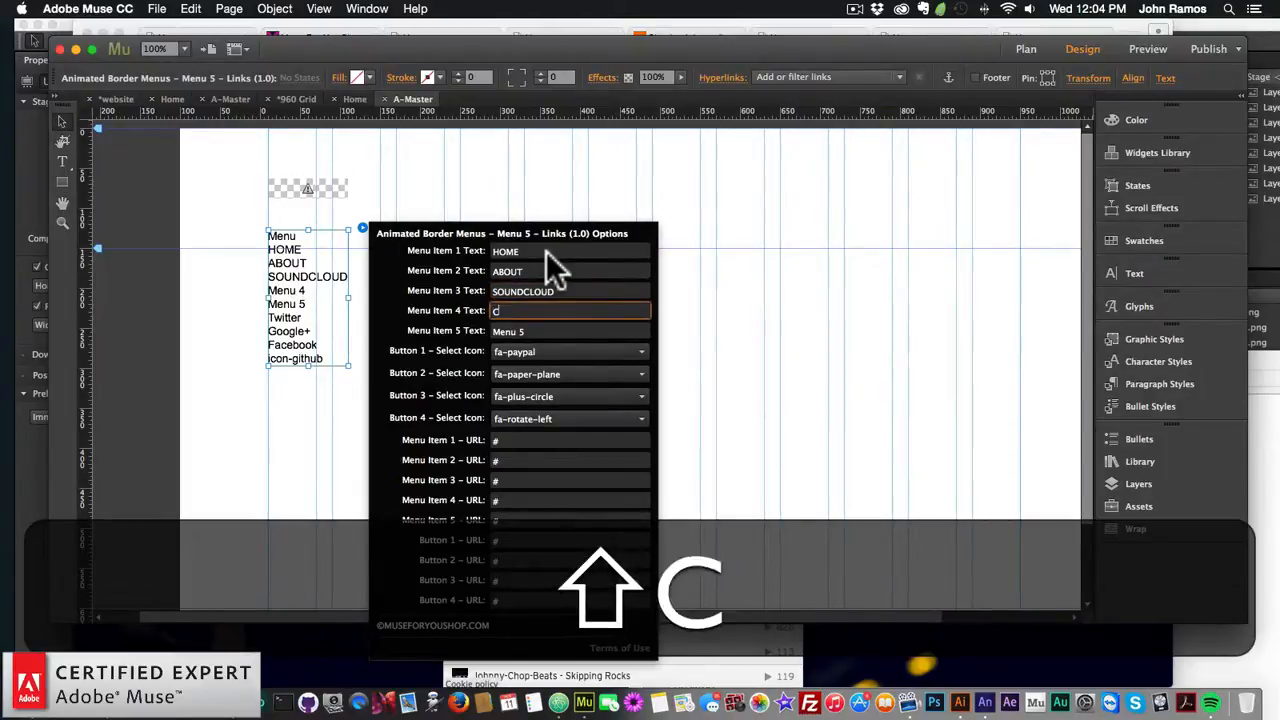
key("BackSpace")
type("SERVICES")
key("Tab")
type("CONTACT")
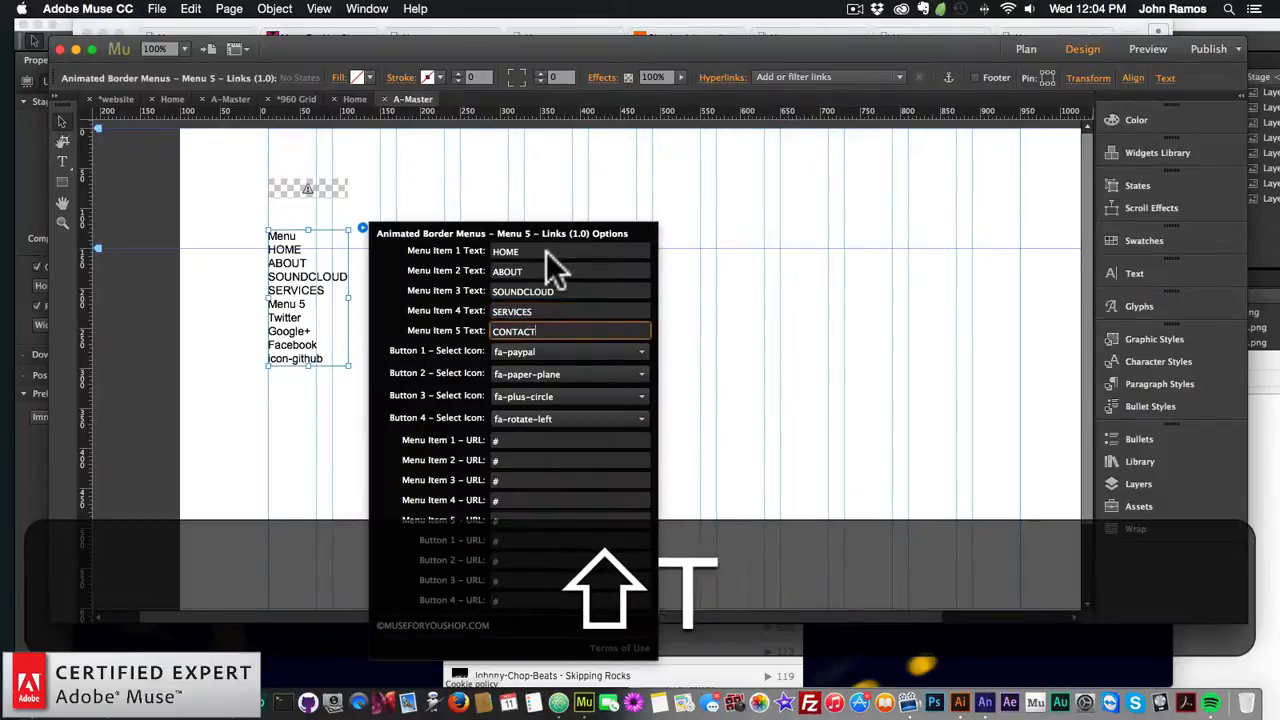
key("shift+Return")
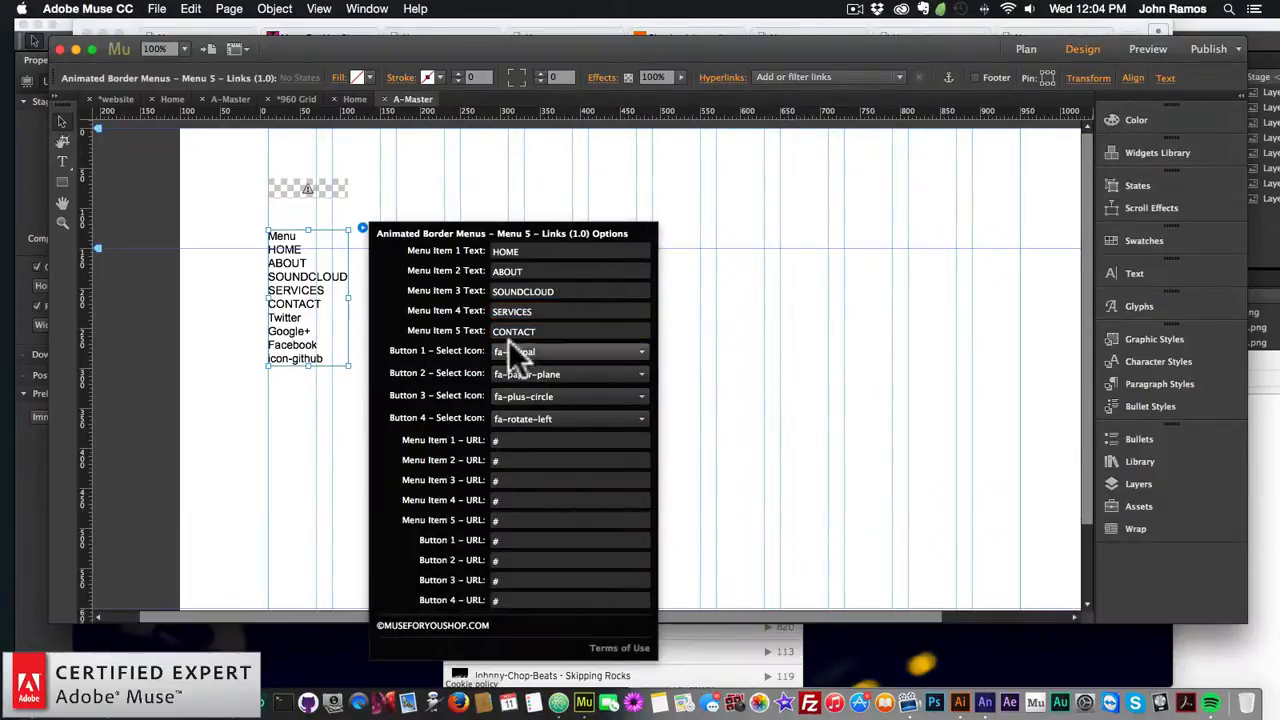
left_click(748, 452)
- Open the Home page from the site plan and preview it in the browser
left_click(1020, 52)
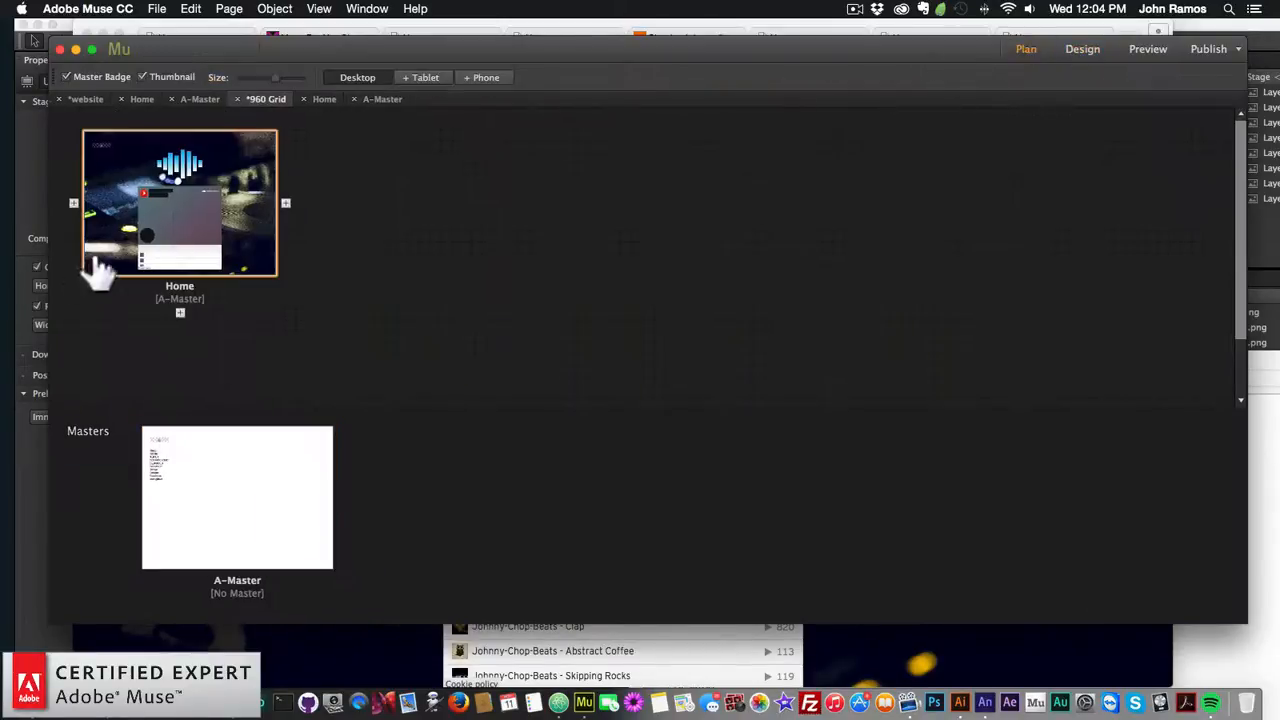
double_click(155, 255)
scroll(275, 296, "right", 3)
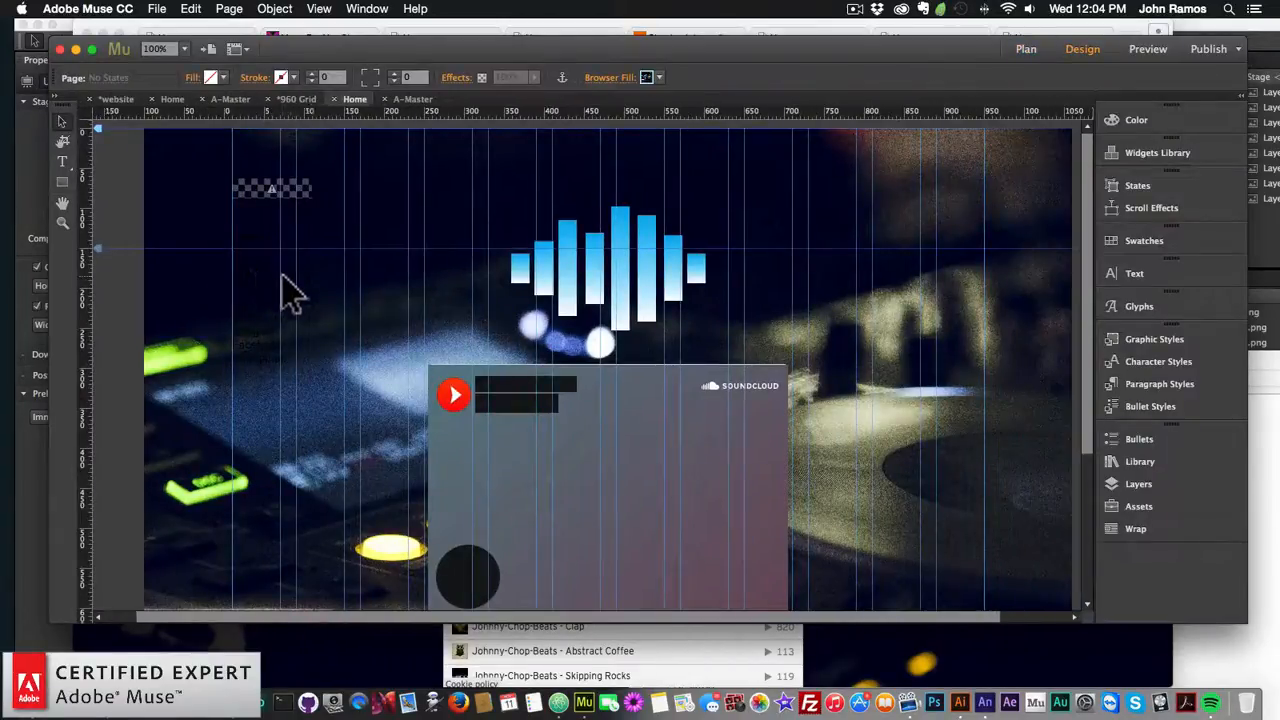
left_click(157, 12)
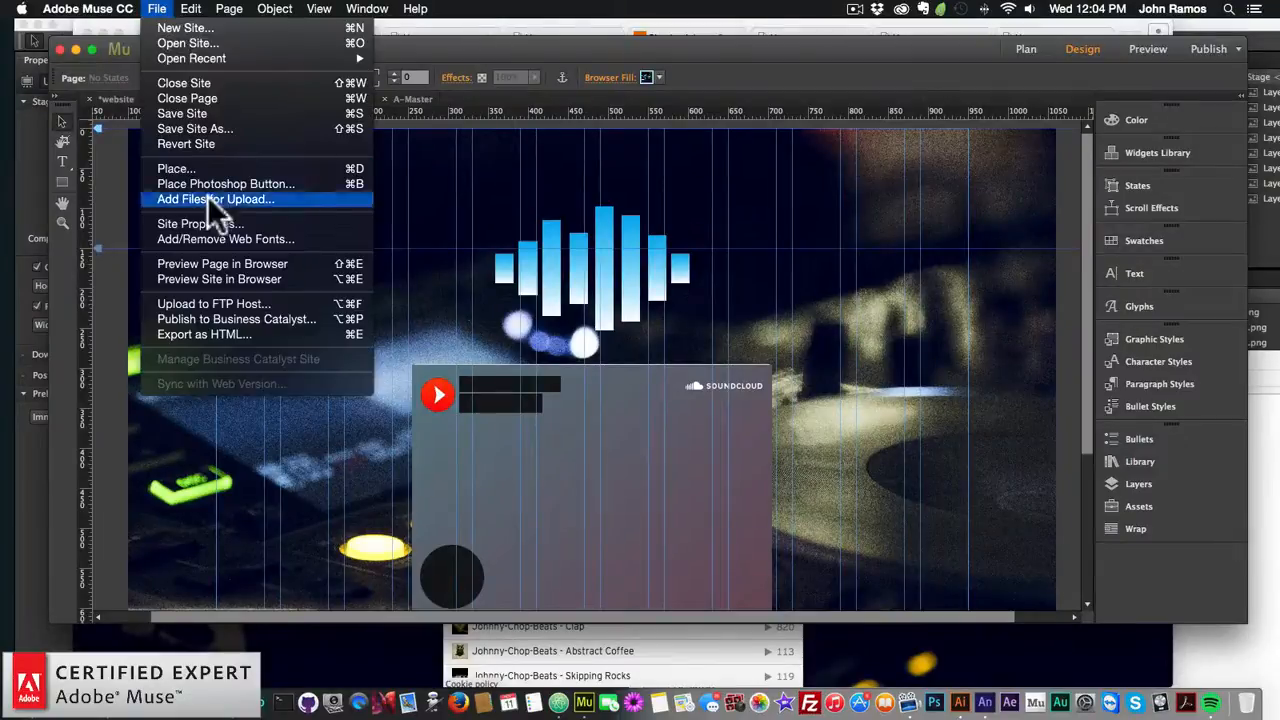
left_click(207, 262)
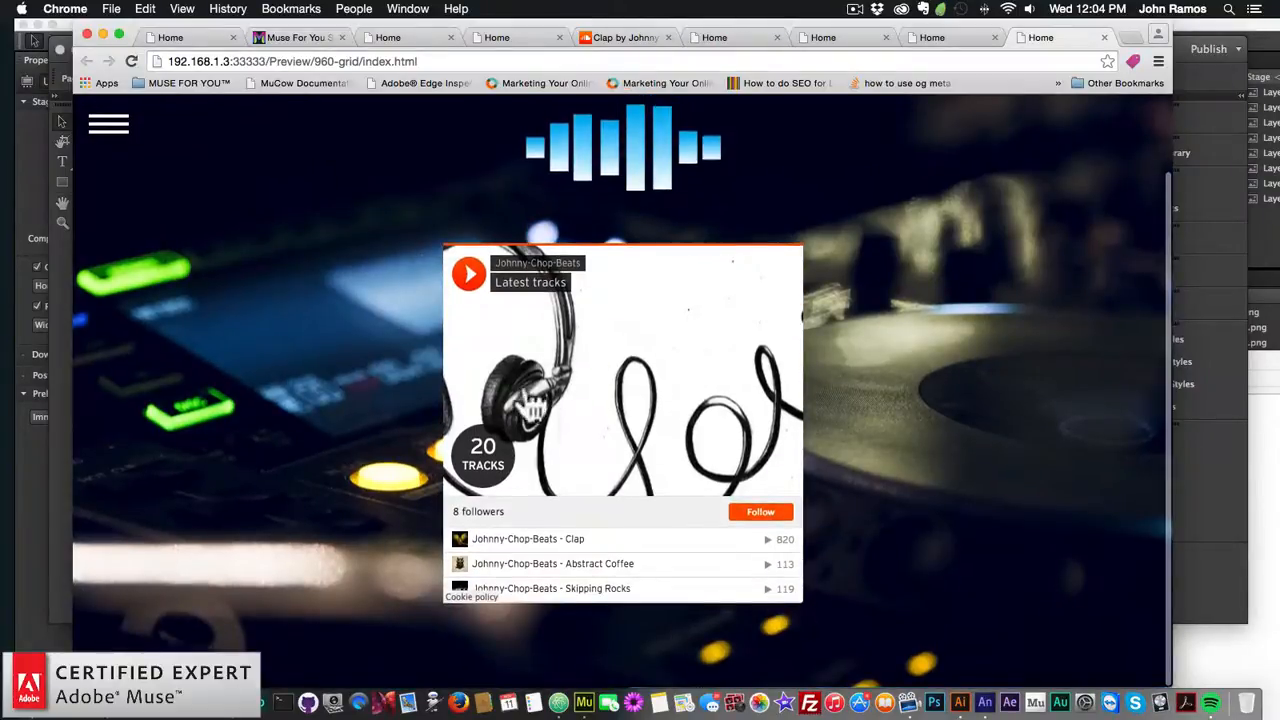
- Test opening and closing the animated border menu in the browser preview
left_click(108, 130)
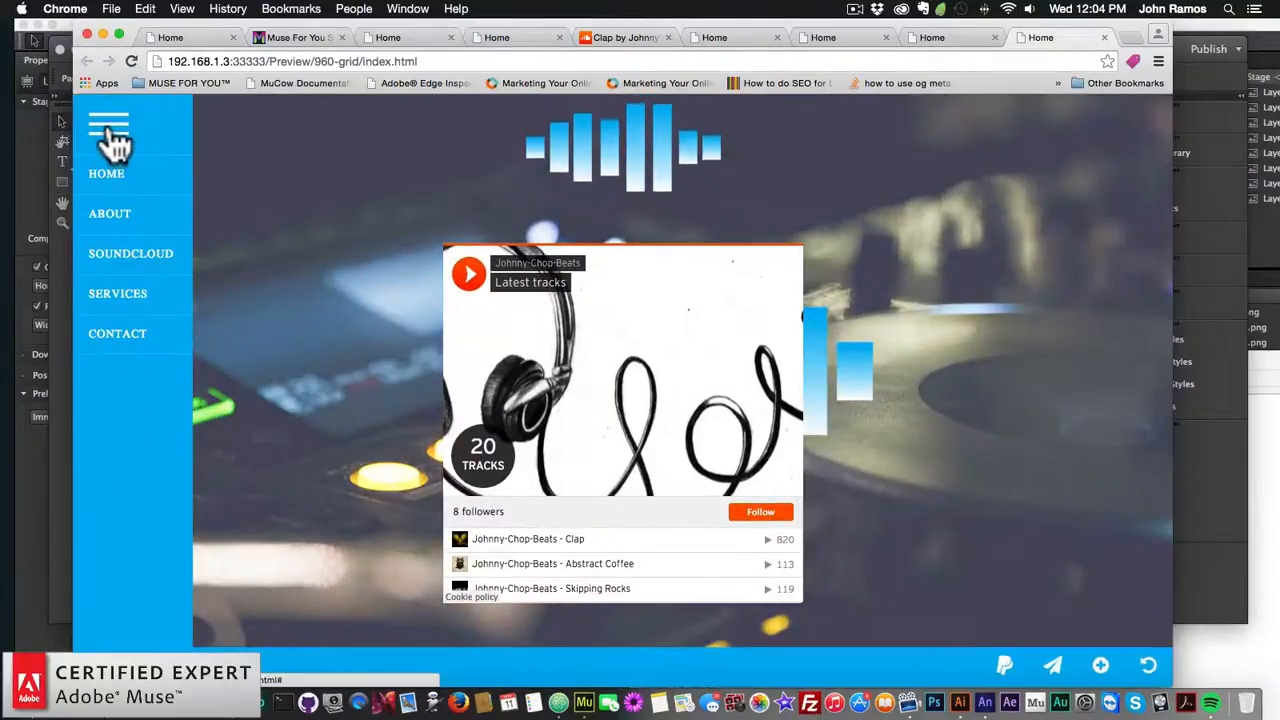
left_click(110, 130)
left_click(110, 132)
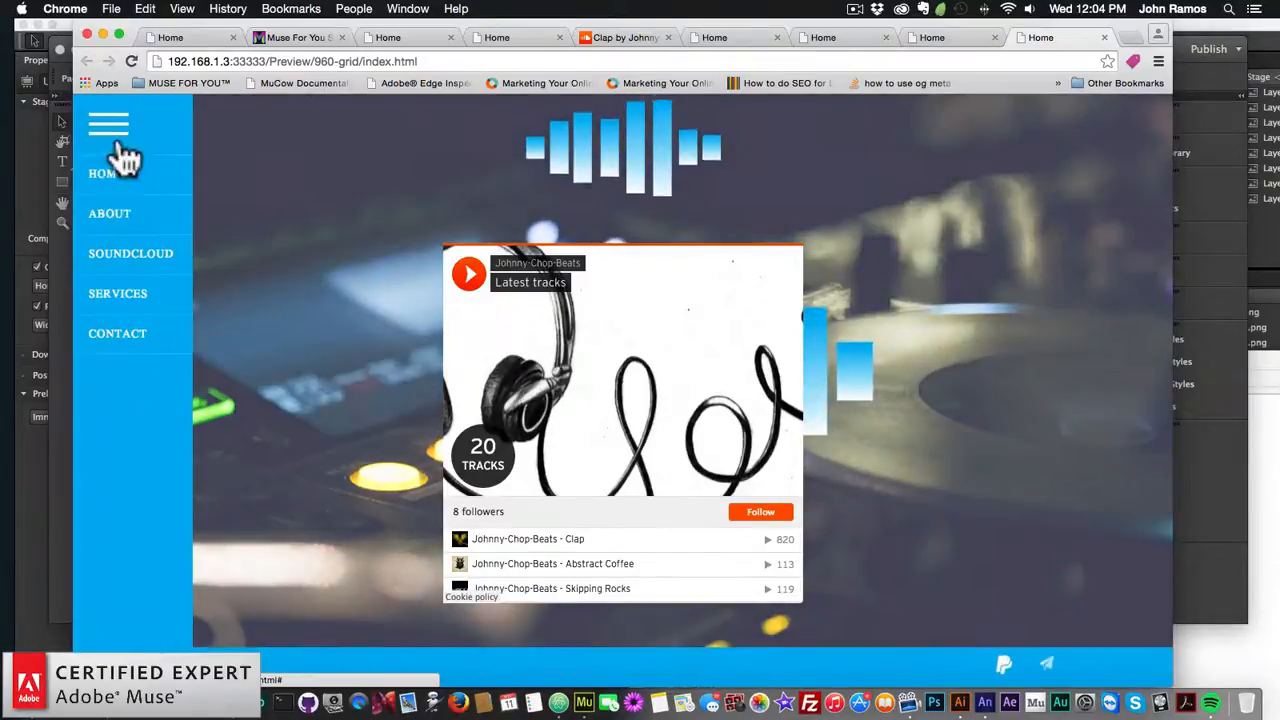
left_click(104, 134)
- Switch back to Adobe Muse and move the equalizer animation and SoundCloud player together down to Y 150
left_click(63, 301)
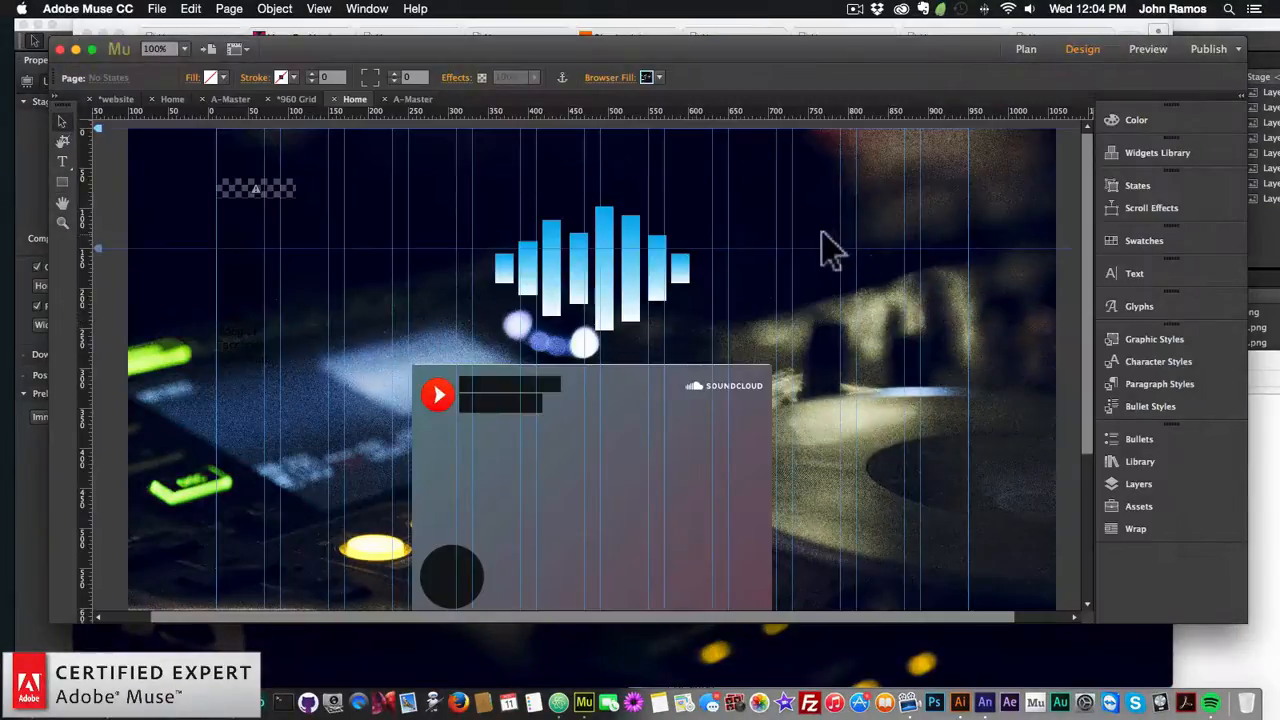
left_click(595, 252)
left_click(643, 380, "shift")
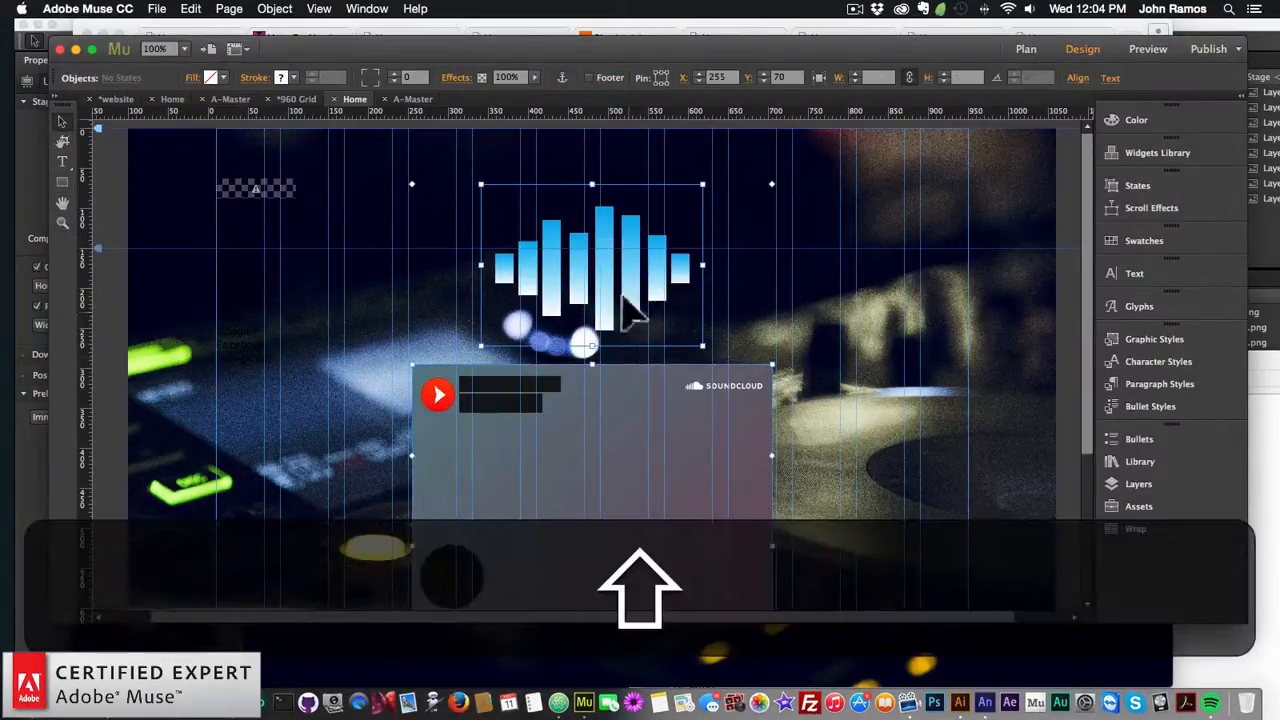
left_click_drag(611, 278, 614, 348)
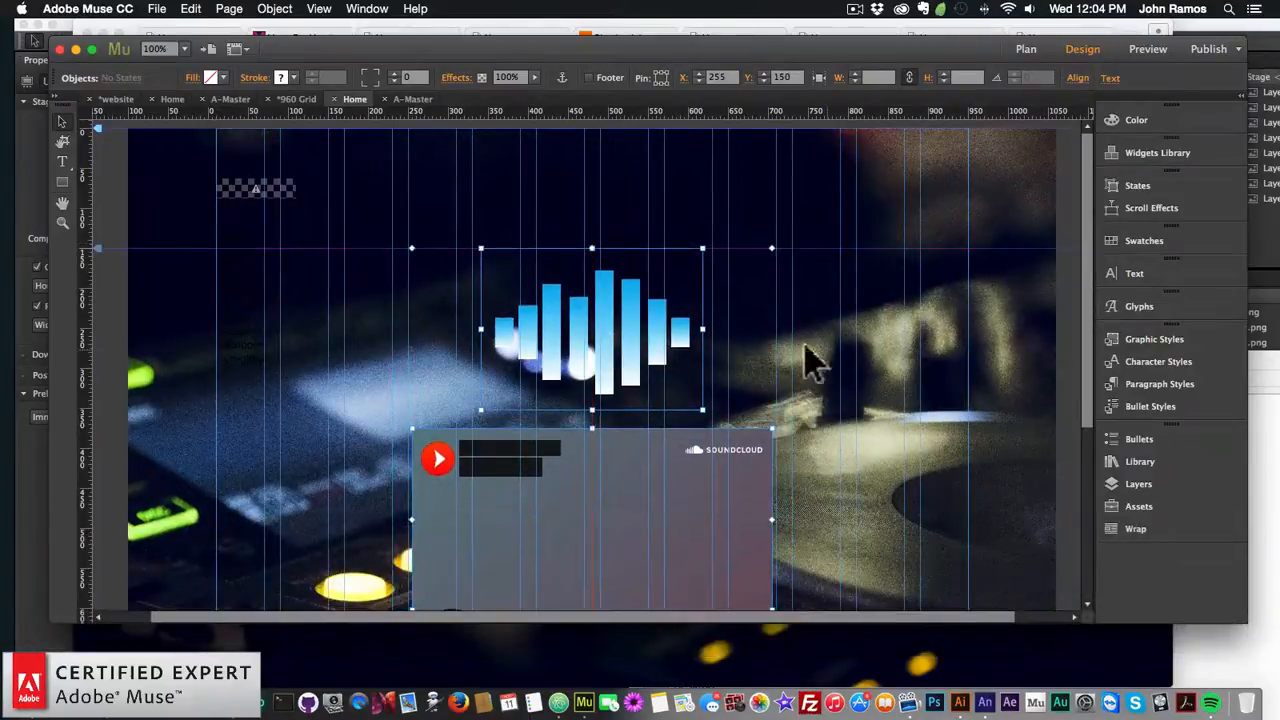
left_click(808, 357)
- Draw a wide text frame above the equalizer and enter the title SOUNDCLOUD PLAYER WIDGET
left_click(62, 162)
left_click_drag(392, 168, 960, 226)
type("SOUNDCLOUD PL")
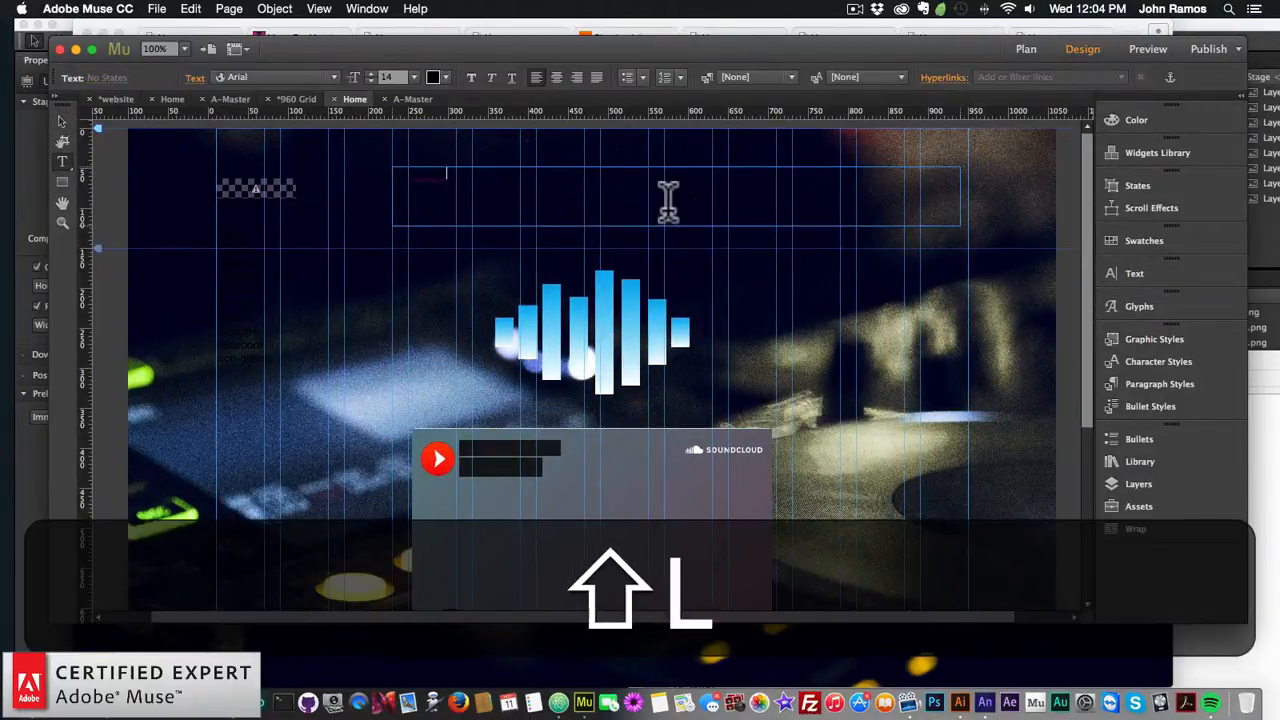
type("AYER WIDGET")
- Set the title text's colour to white and its font size to 48
key("shift+super+a")
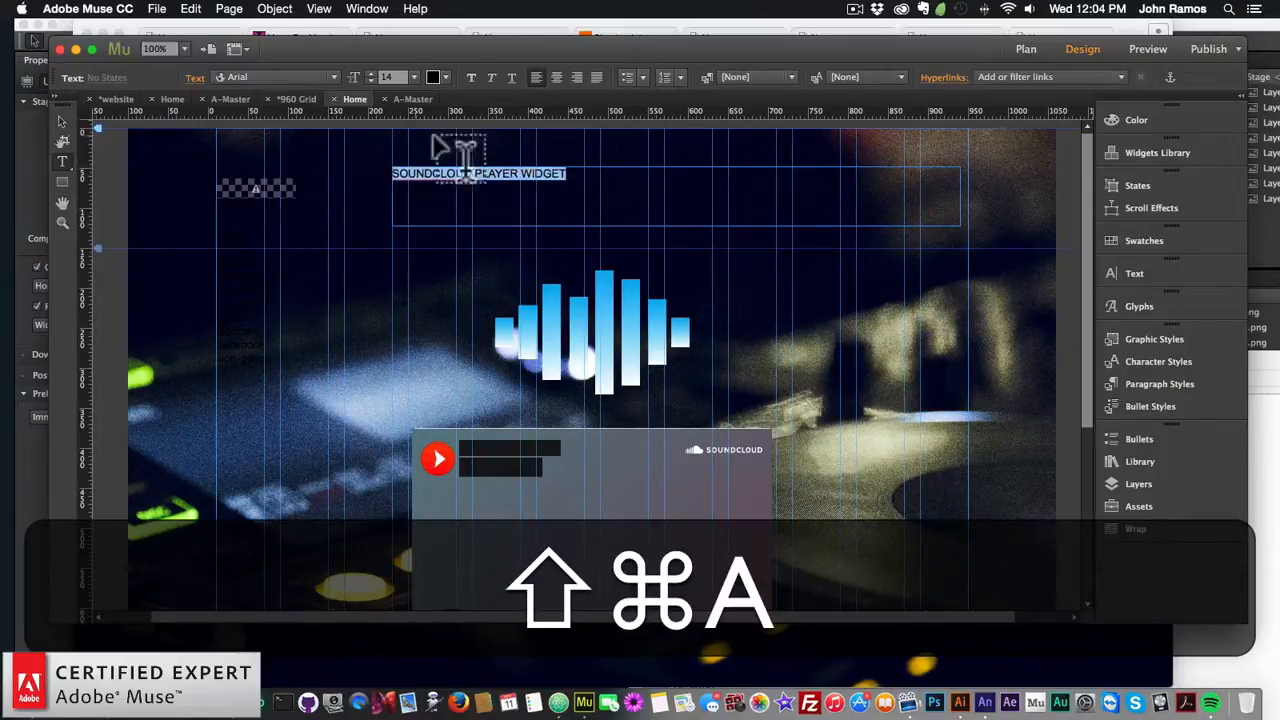
left_click(446, 77)
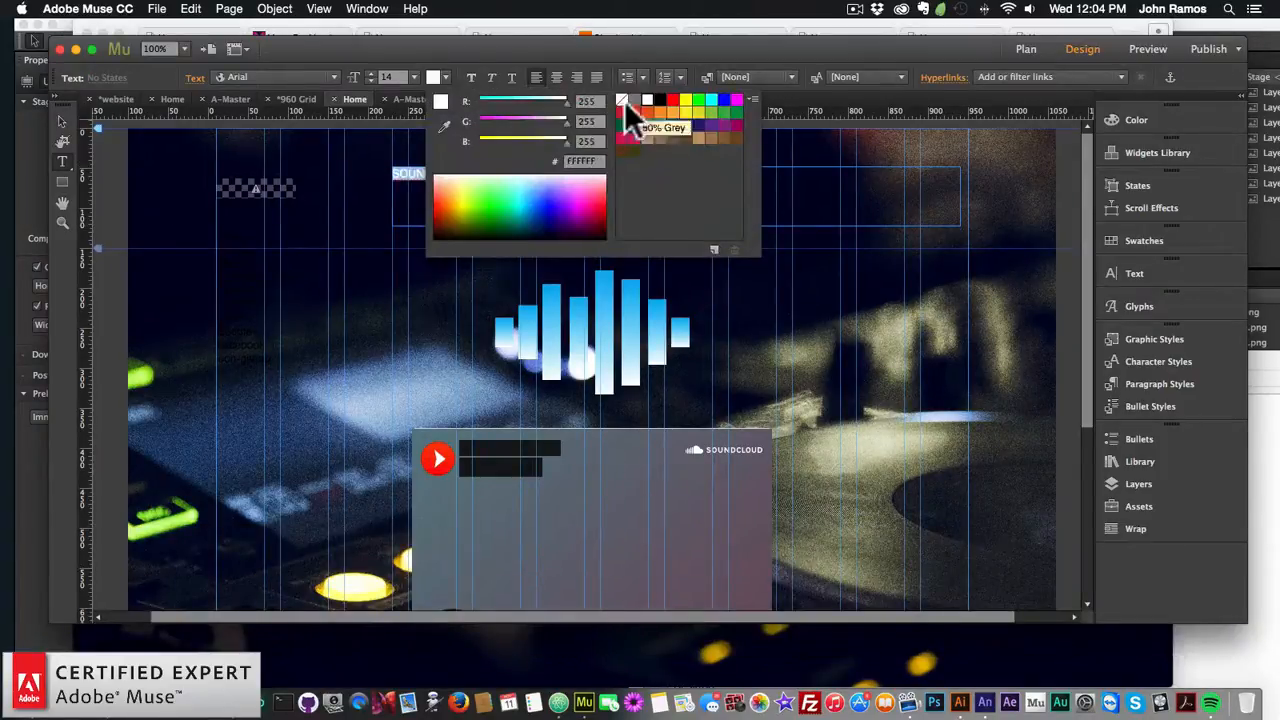
left_click(628, 106)
left_click(409, 77)
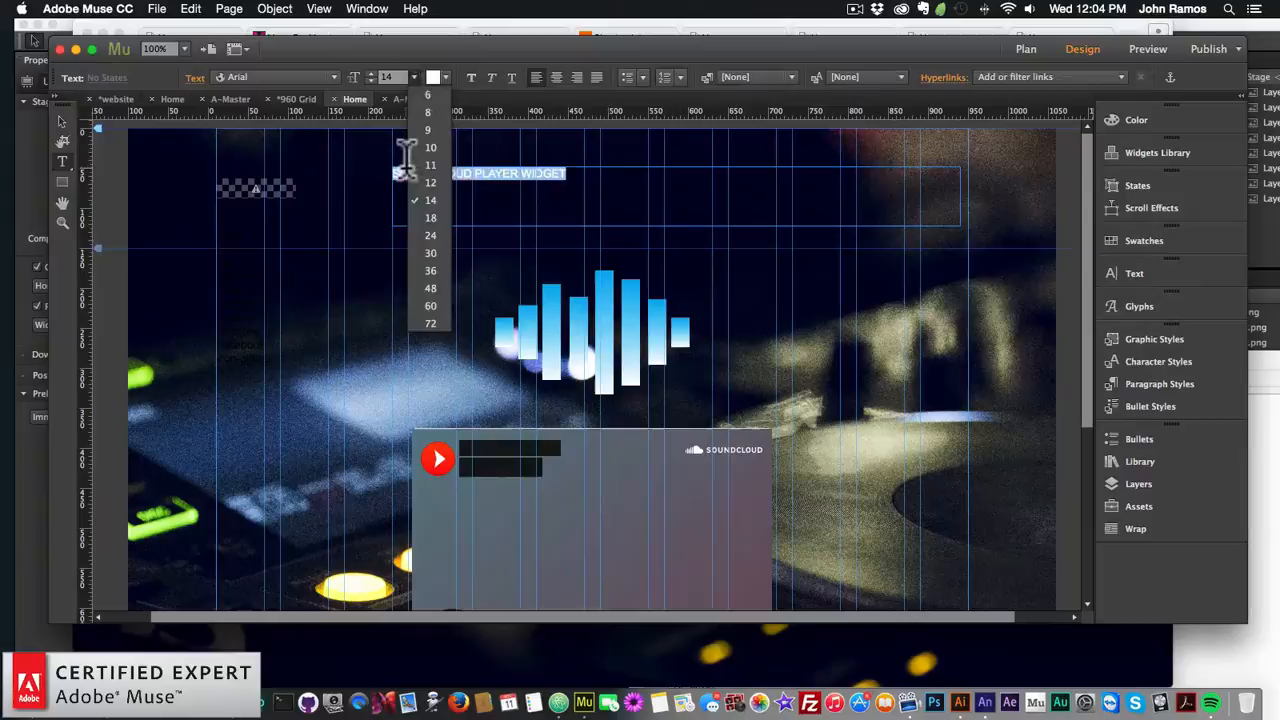
left_click(436, 240)
left_click(411, 77)
left_click(428, 290)
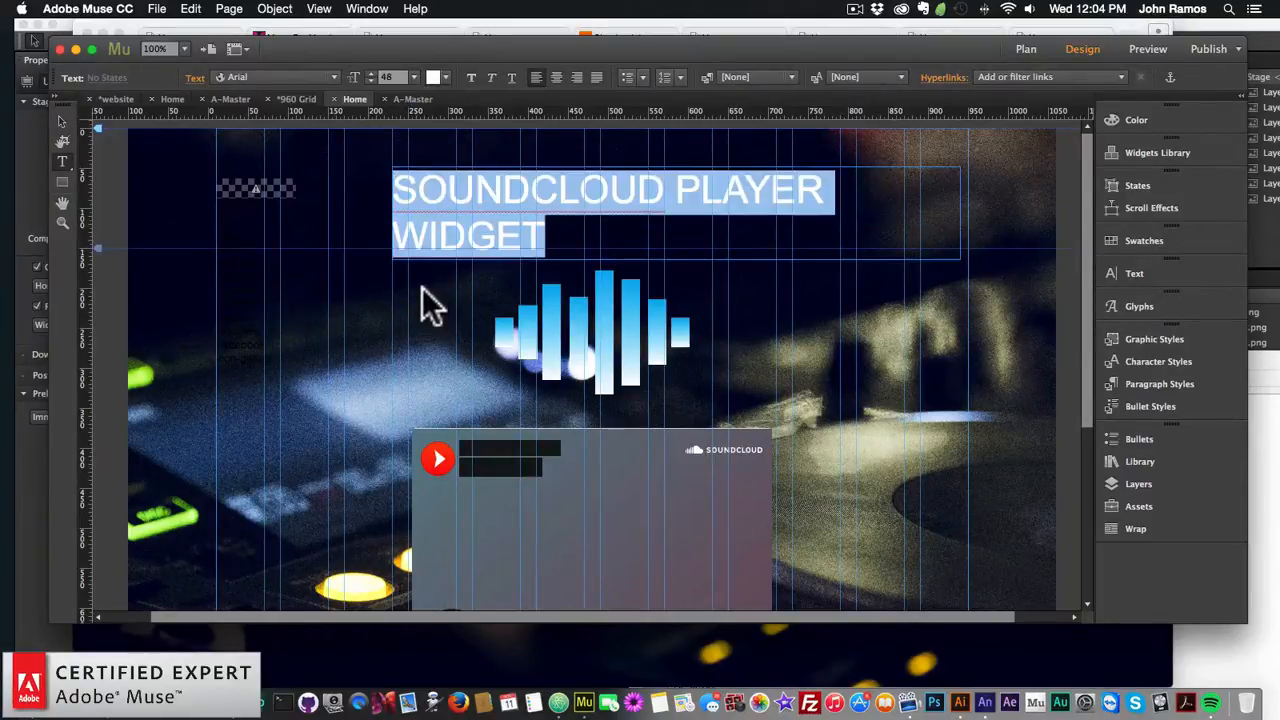
- Try to apply the Lato font to the selected title text
left_click(335, 78)
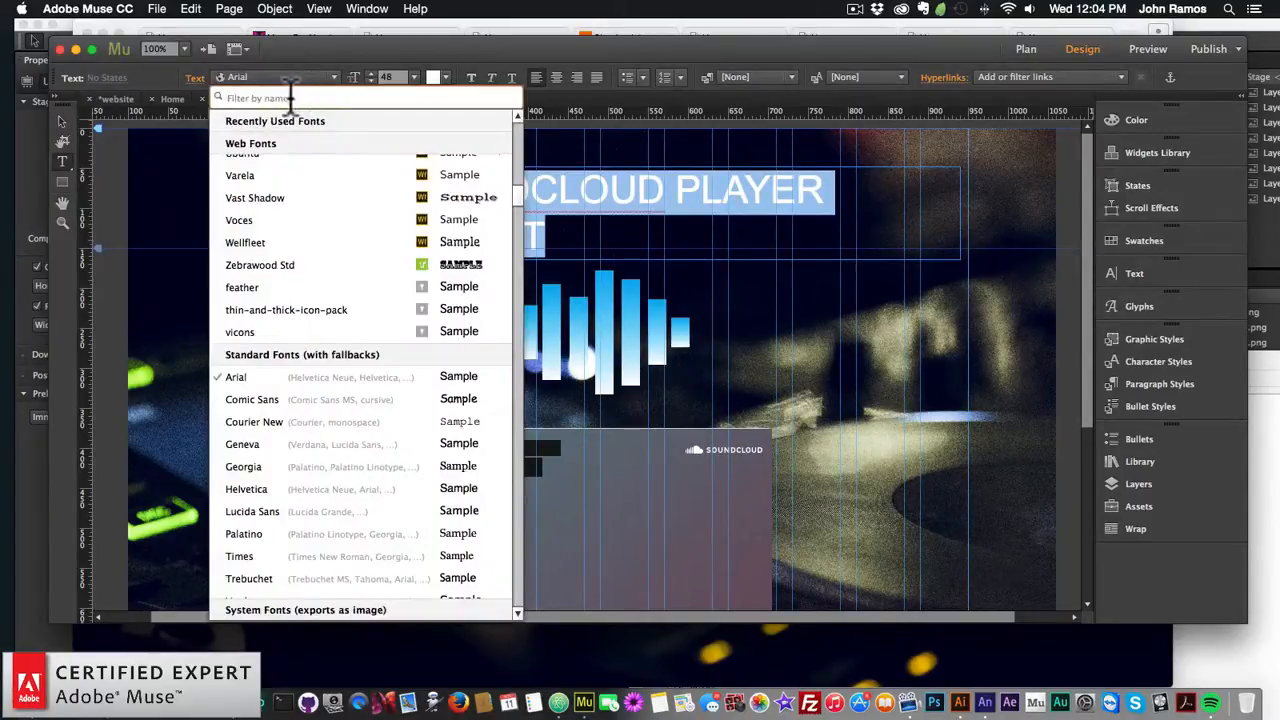
type("lato")
key("Return")
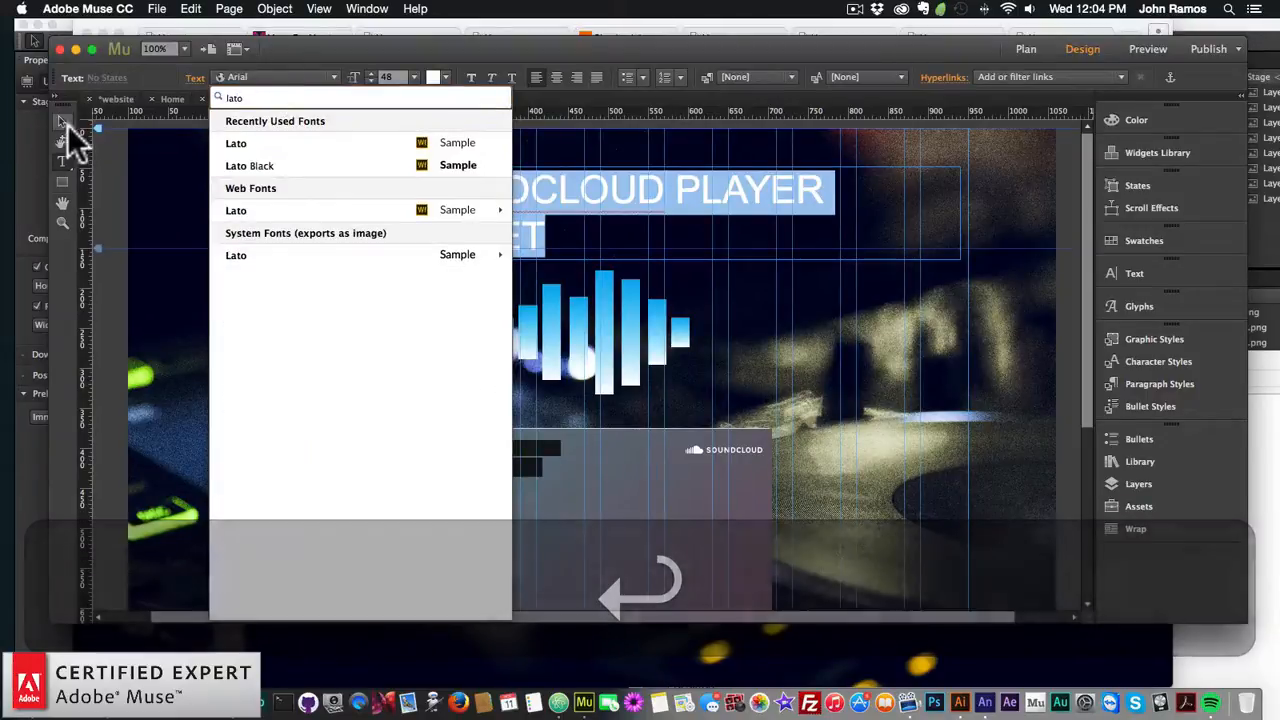
left_click(63, 121)
- Set the whole title's font to Lato and widen its frame until the text fits on one line
double_click(563, 171)
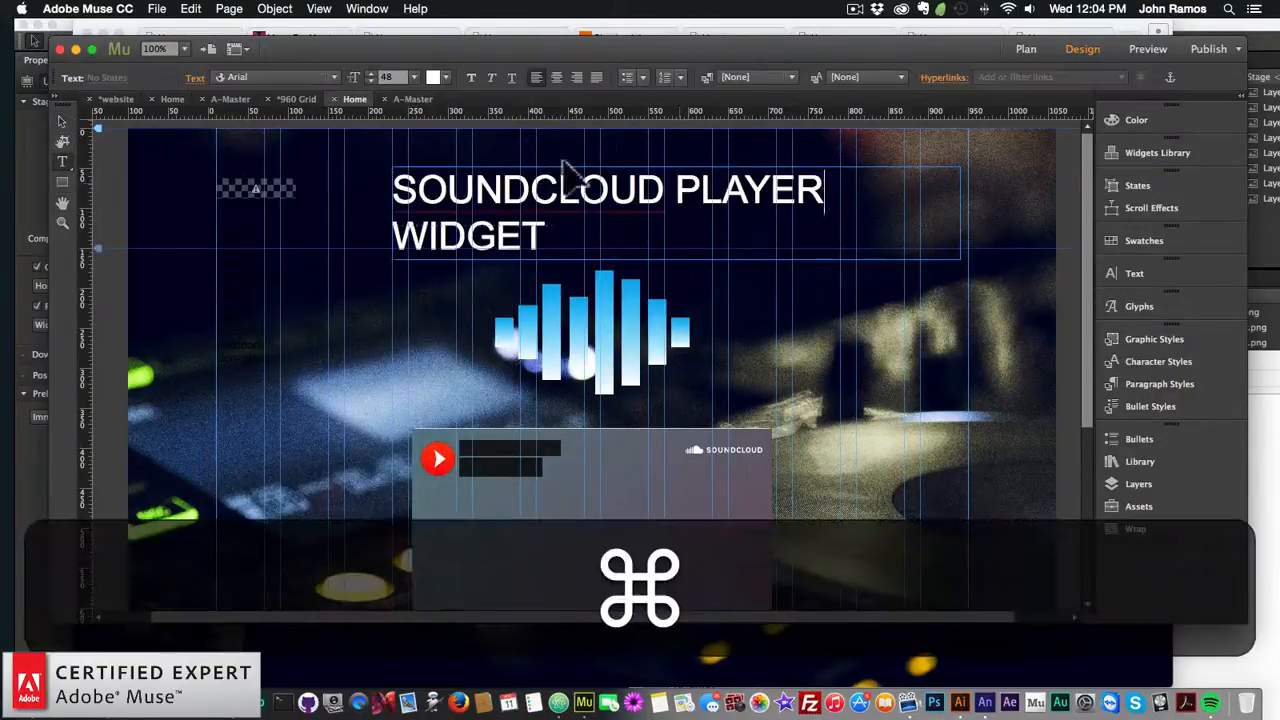
key("cmd+a")
left_click(290, 78)
type("lato")
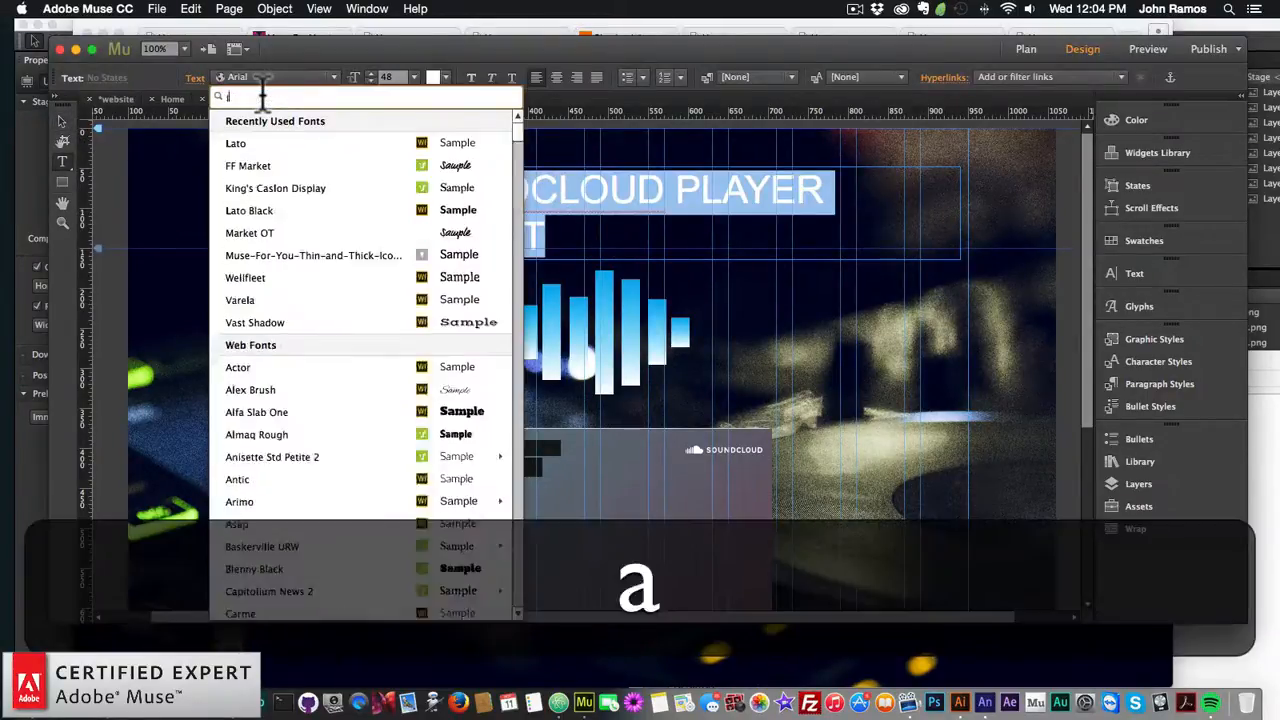
left_click(267, 138)
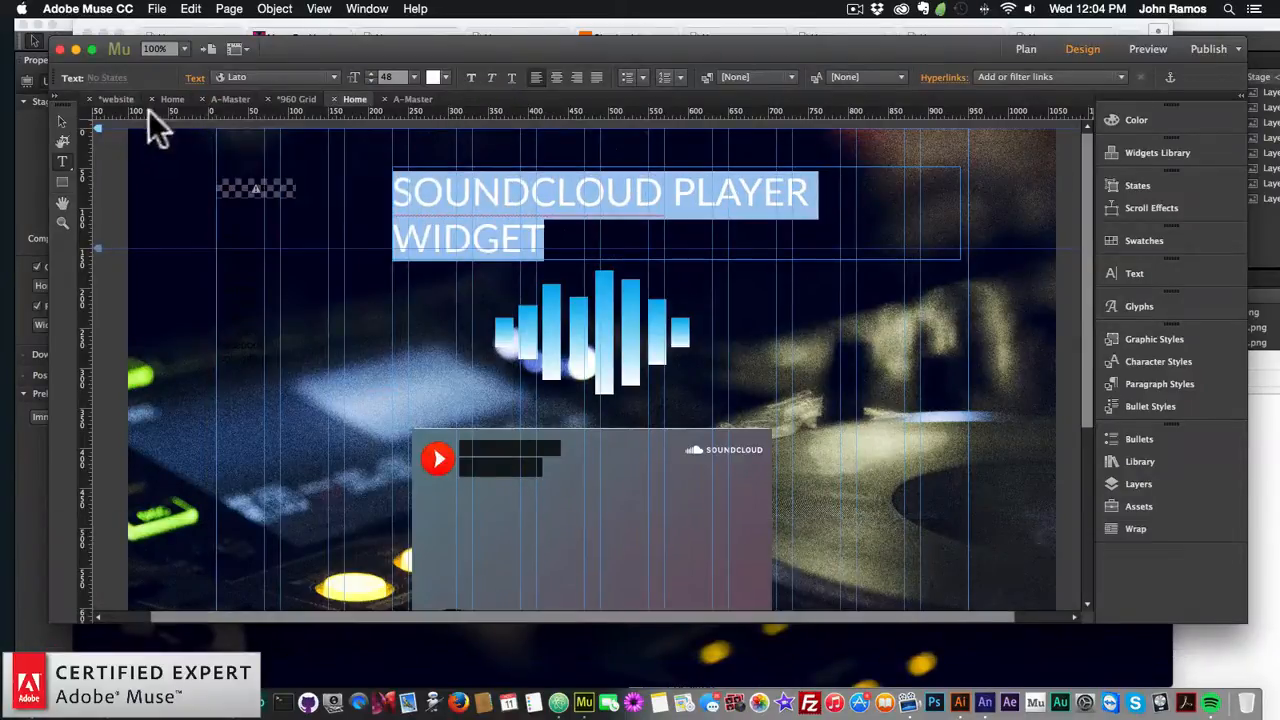
left_click(62, 121)
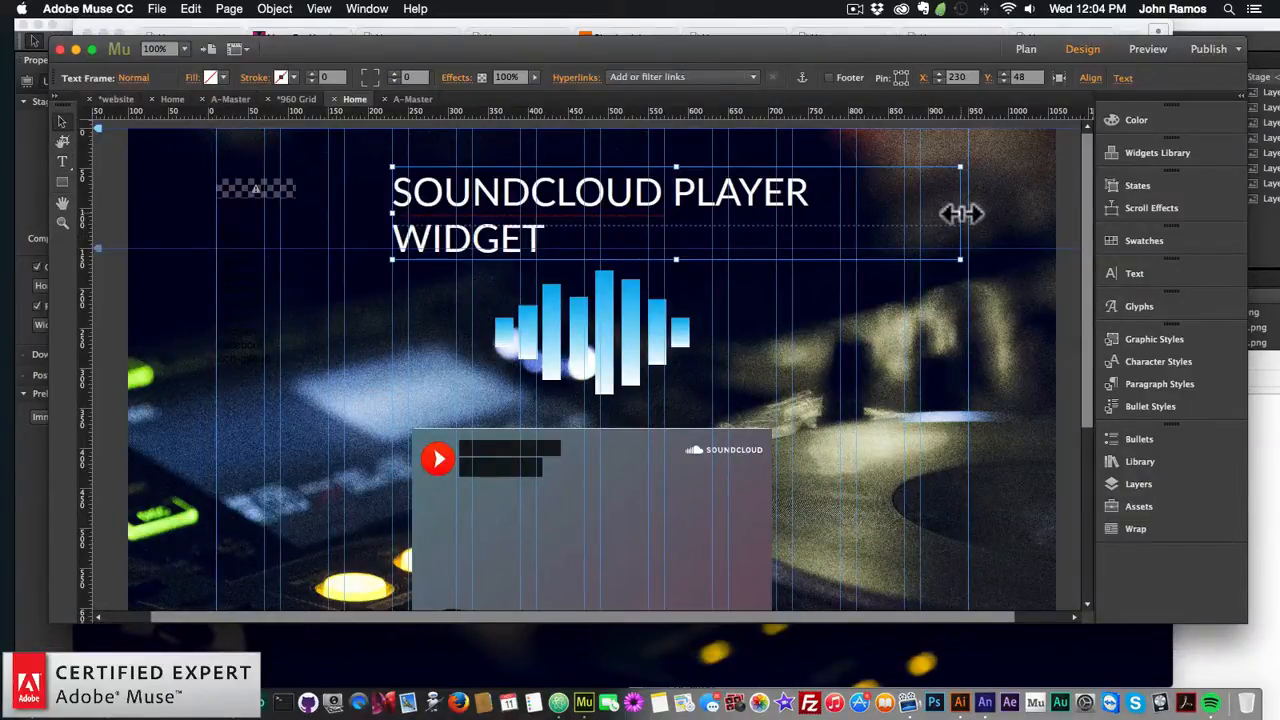
left_click_drag(961, 214, 1022, 211)
- Centre-align the title text and move its frame so it is centred just above the equalizer
key("super+a")
double_click(817, 185)
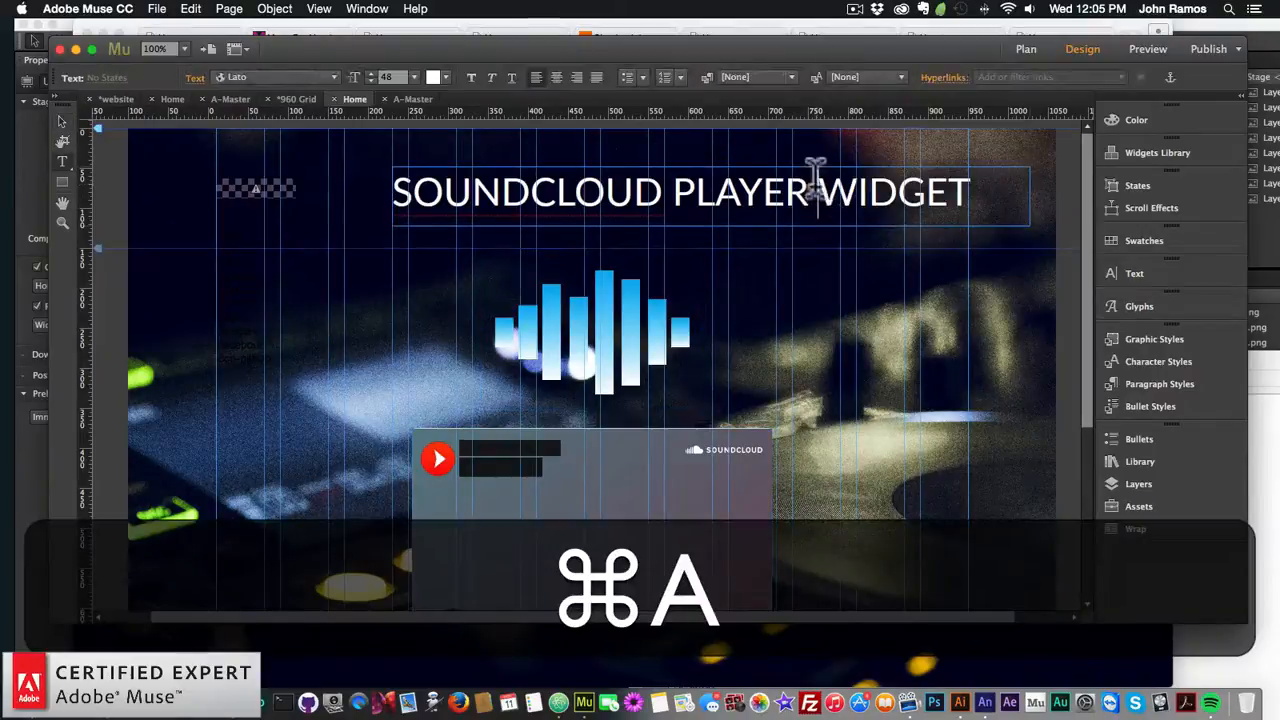
key("super+a")
left_click(555, 77)
left_click(62, 121)
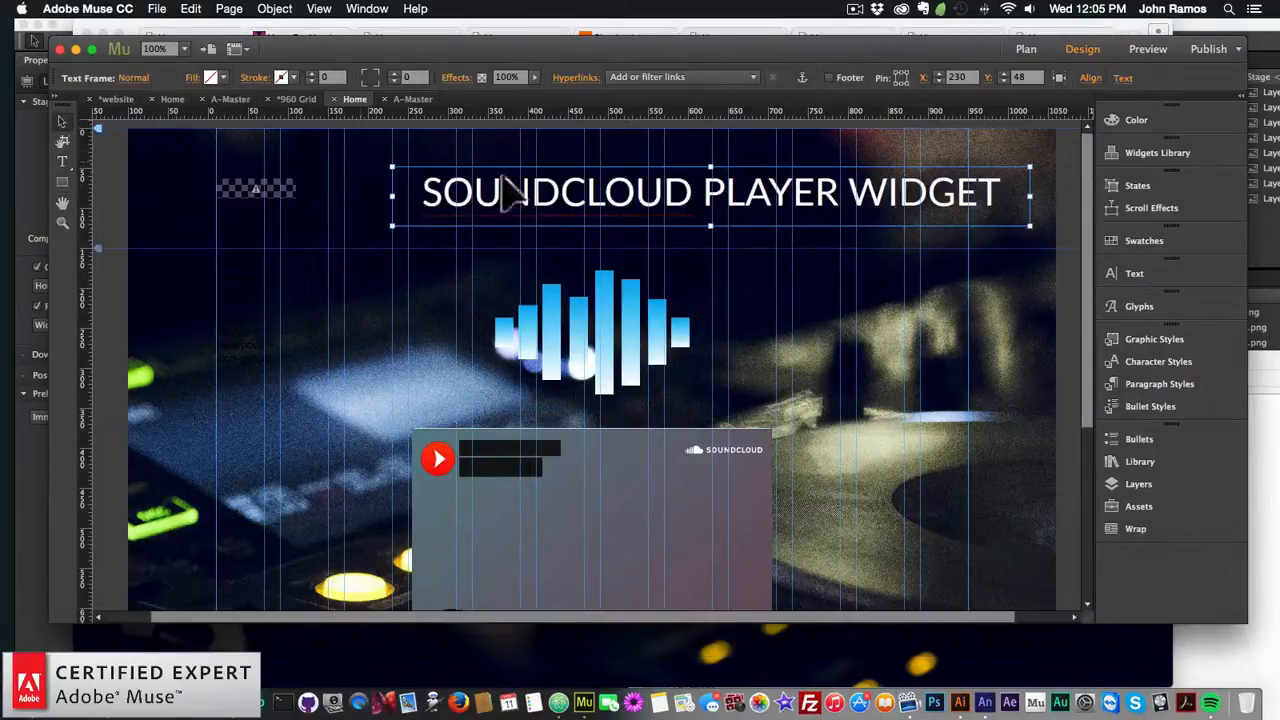
left_click_drag(662, 181, 563, 234)
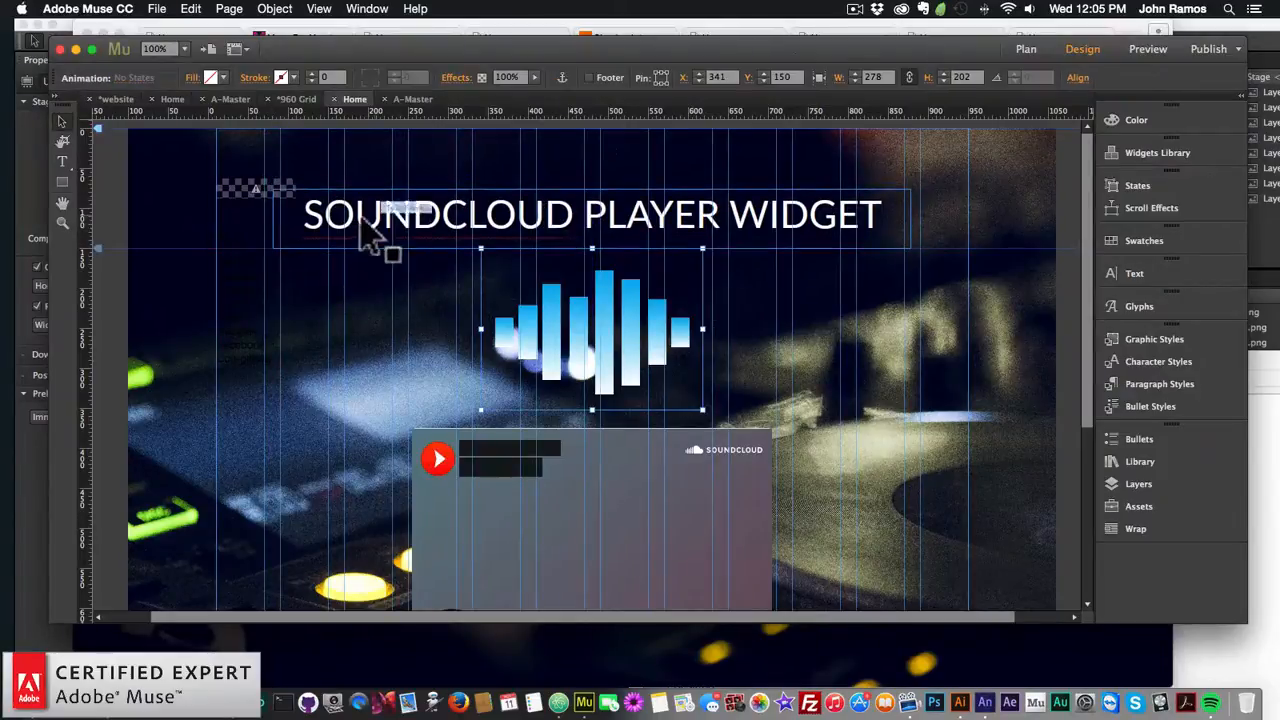
left_click(365, 252)
- Place the Muse For You – Font Smoother Light Widget below the menu links on the A-Master page
left_click(1022, 52)
left_click(210, 505)
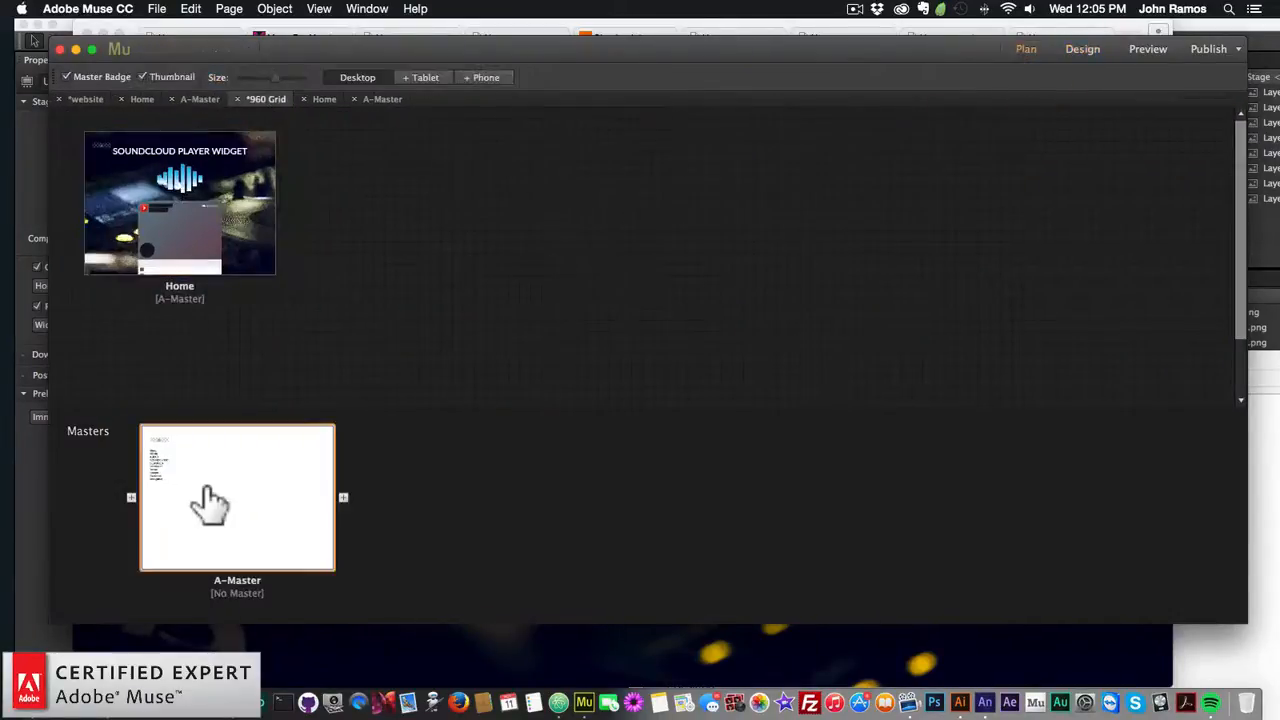
double_click(334, 502)
left_click(1130, 461)
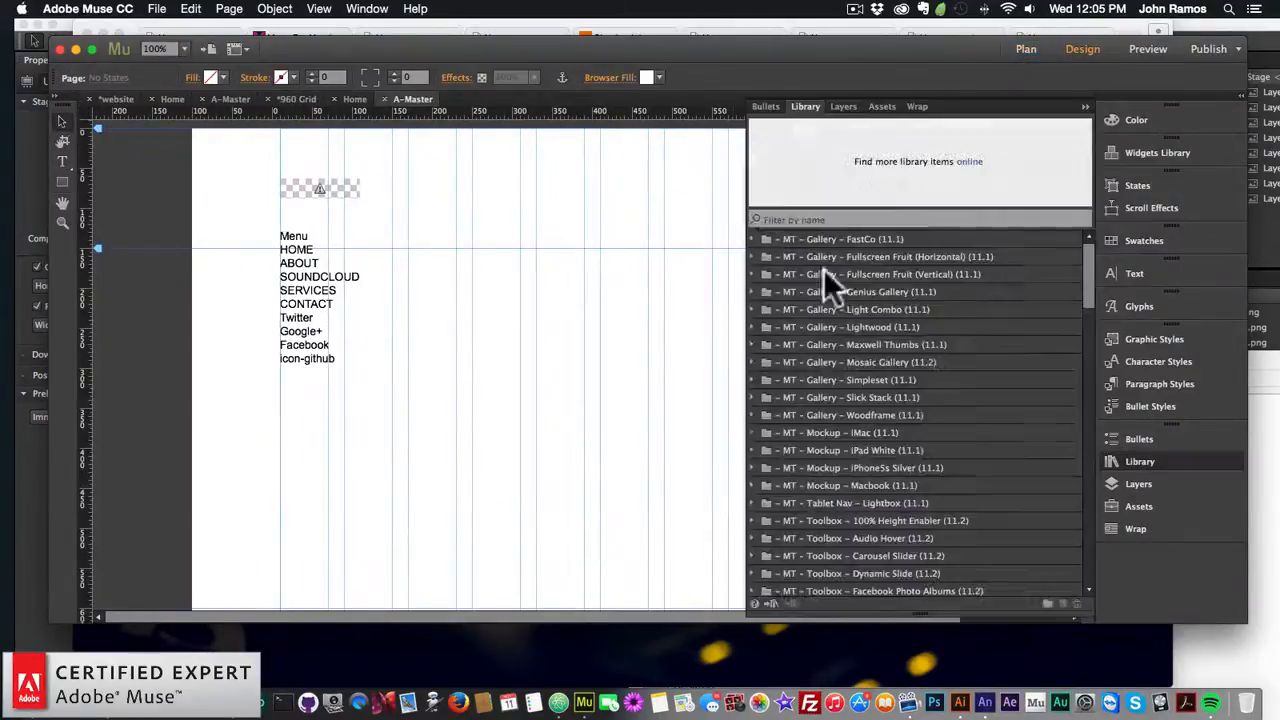
scroll(800, 326, "down", 10)
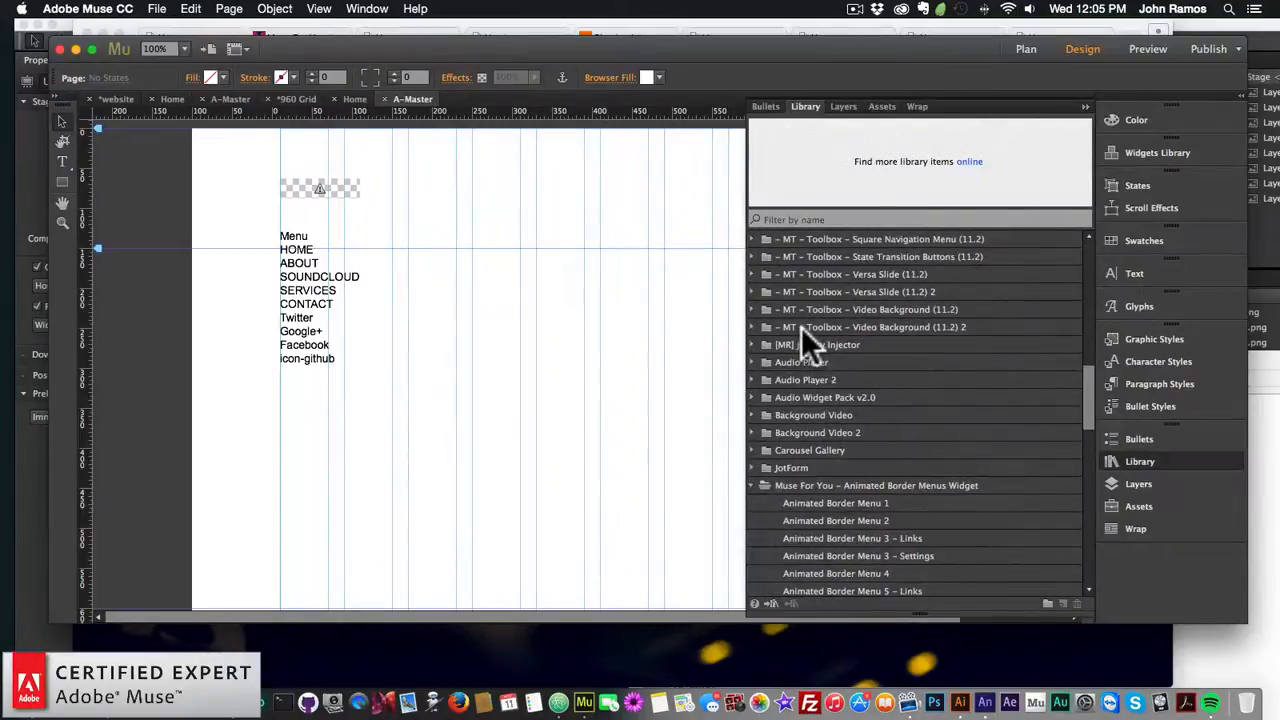
scroll(801, 327, "down", 10)
scroll(801, 327, "up", 4)
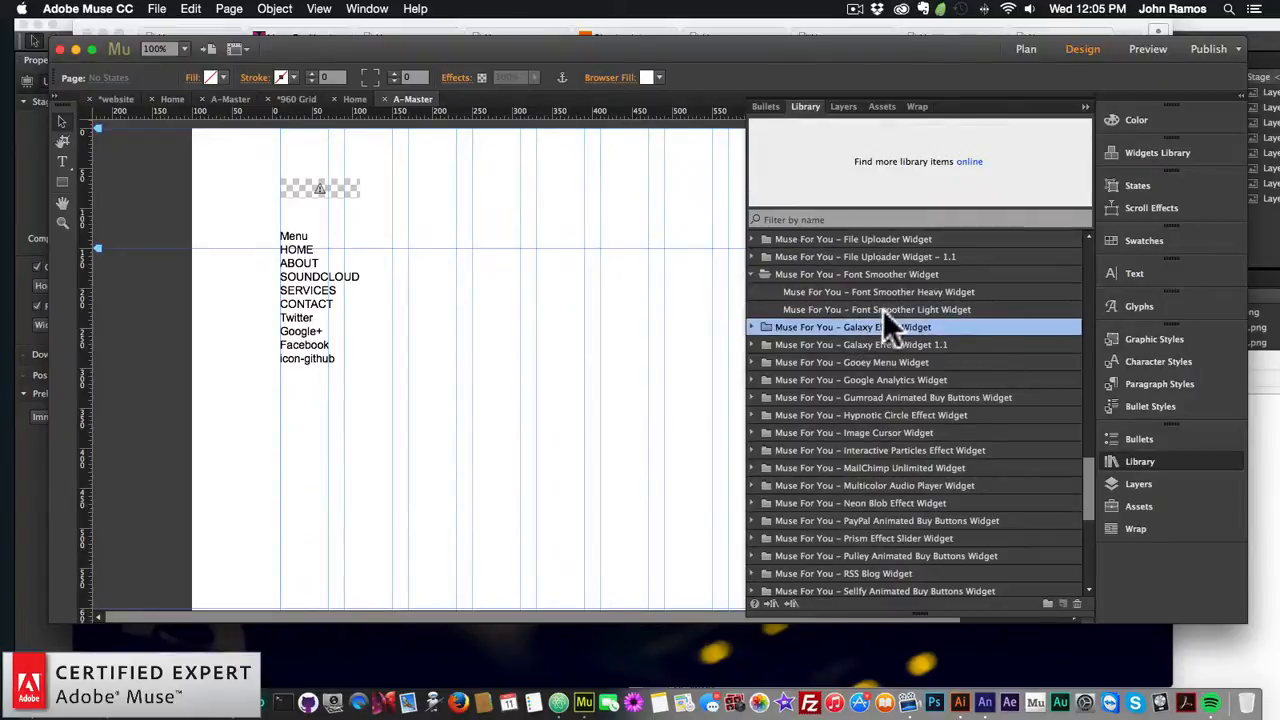
left_click_drag(880, 309, 292, 405)
left_click(398, 440)
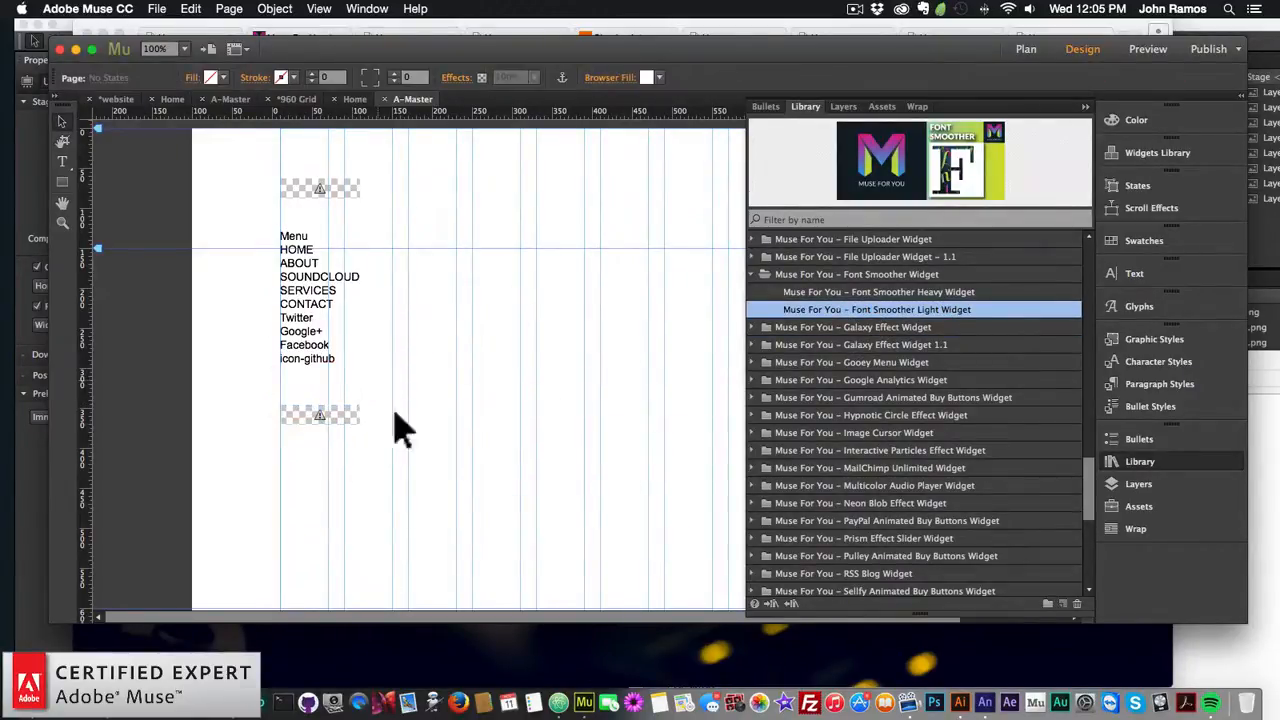
left_click(1140, 462)
- Check the Home page and reopen the A-Master page from the site plan
left_click(1024, 50)
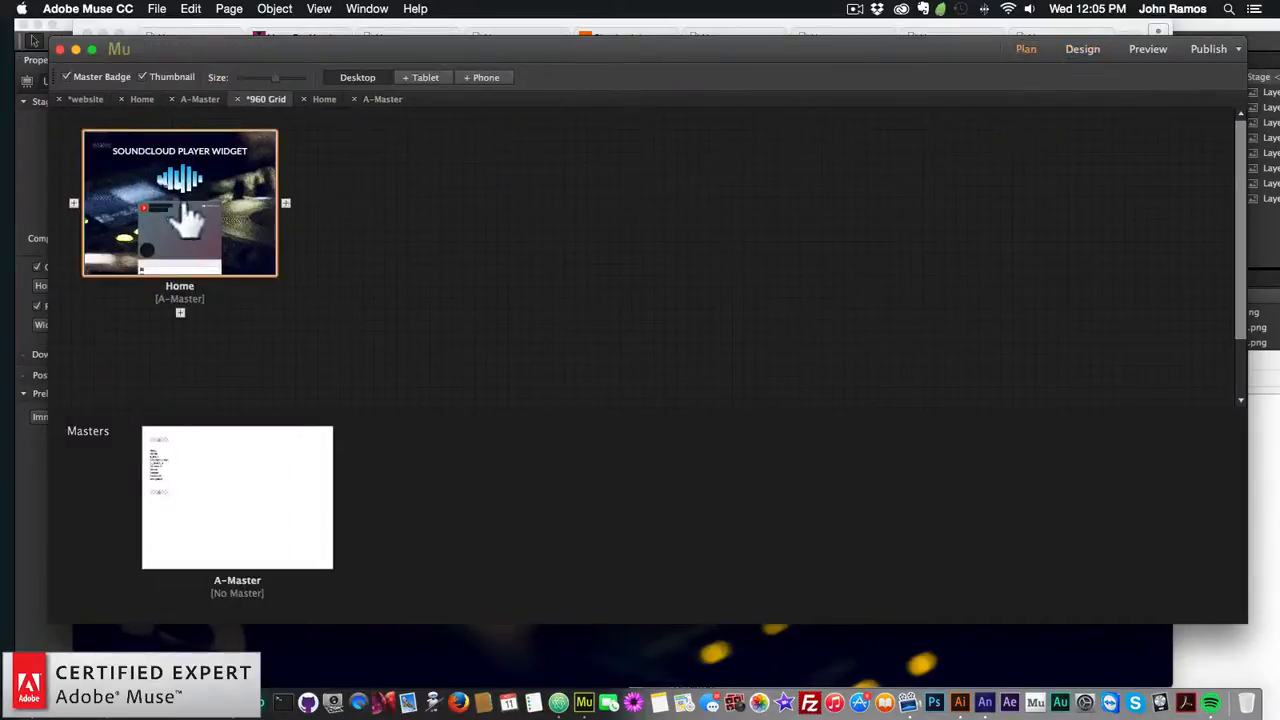
double_click(214, 195)
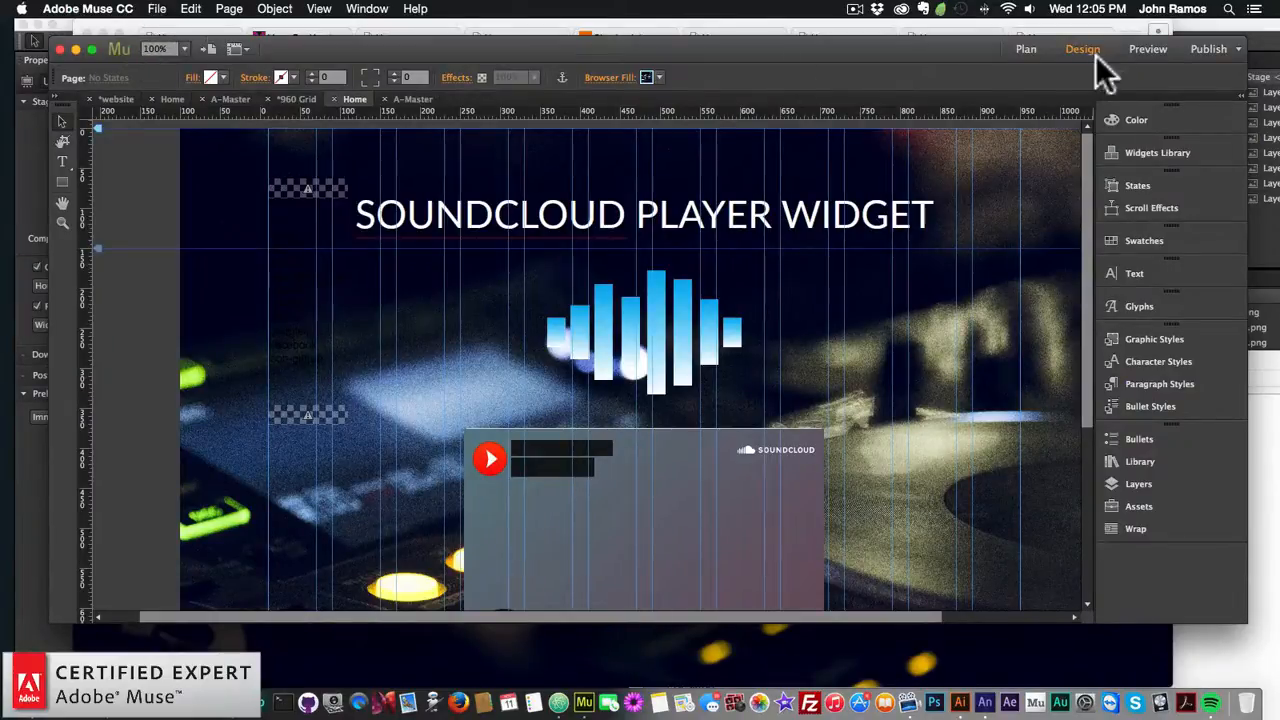
left_click(1026, 49)
double_click(286, 463)
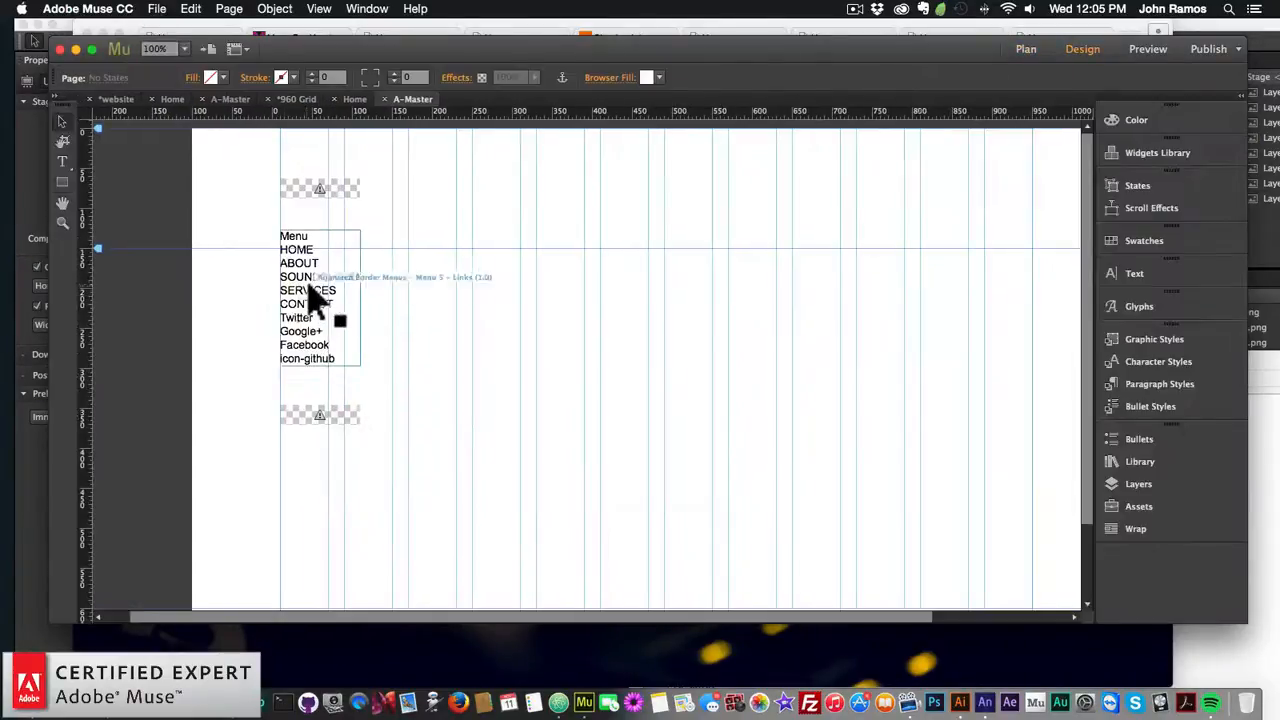
- In the border menu's settings widget, set the font-family name to "lato, sans serif;"
left_click(309, 285)
left_click(345, 190)
left_click(374, 176)
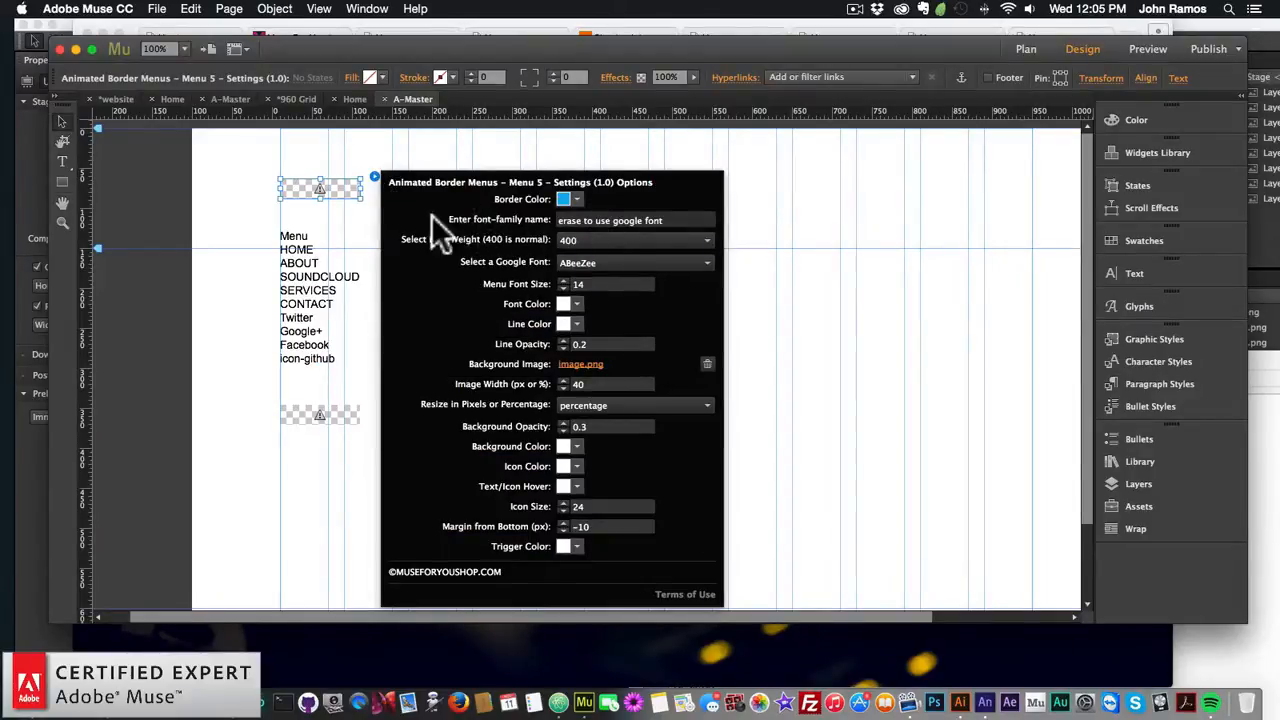
left_click_drag(682, 221, 510, 217)
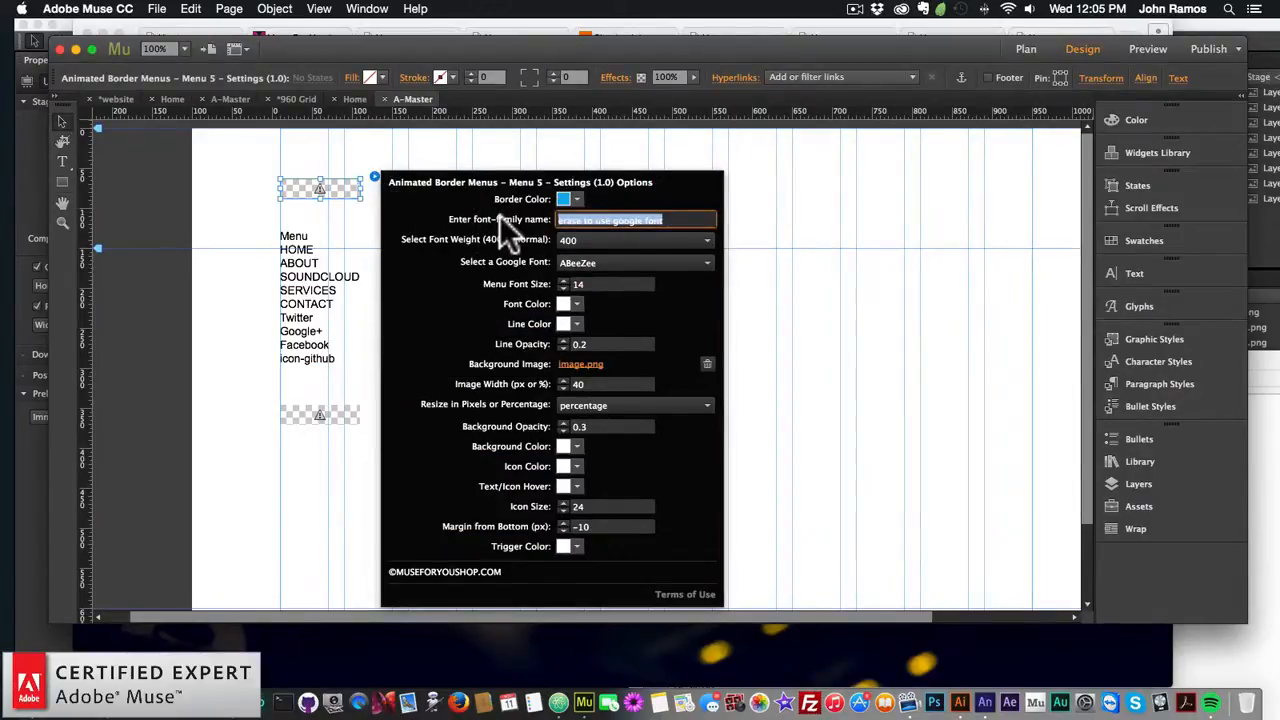
type("lato, san")
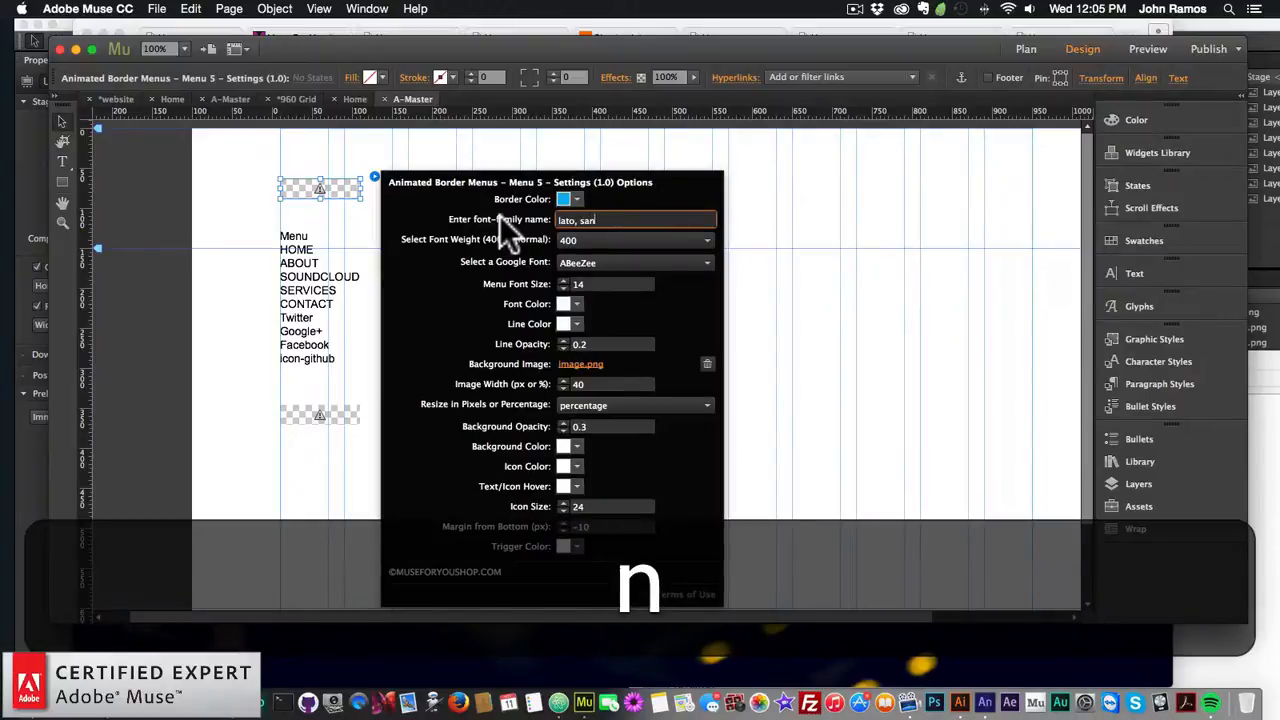
type("s serif;")
key("Return")
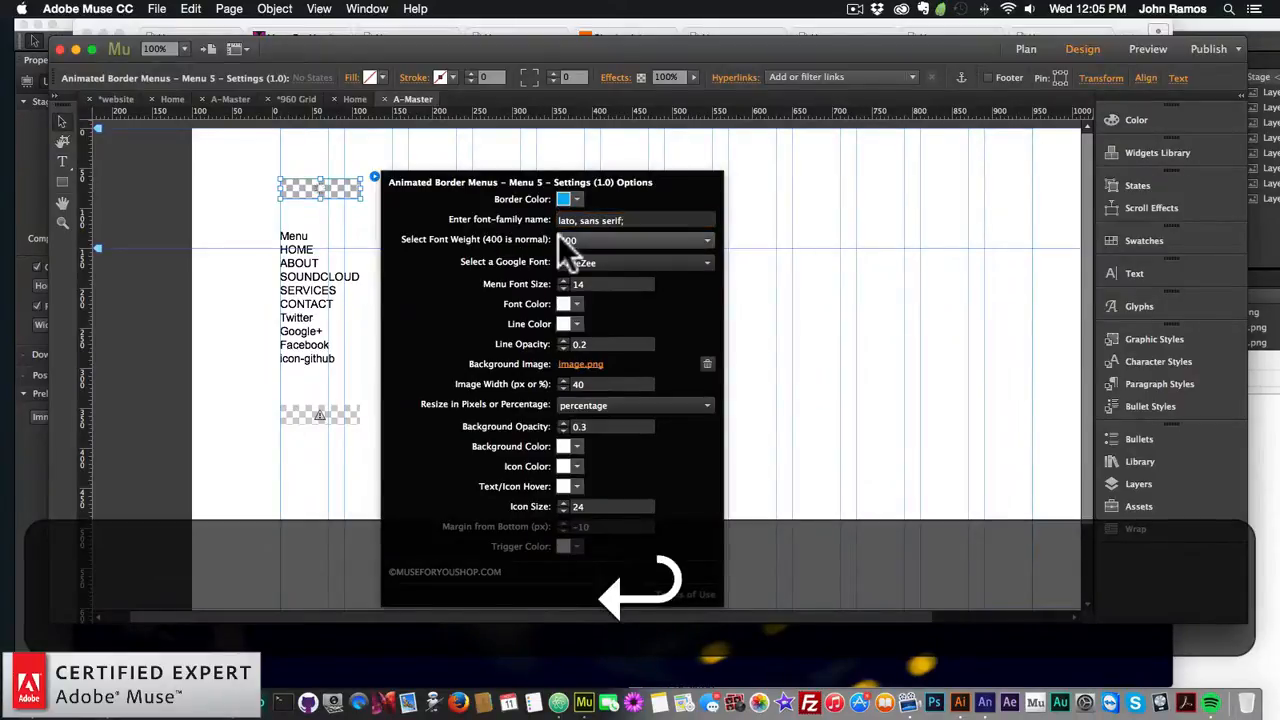
- Close the menu settings, open the Home page from the site plan and preview it in the browser
left_click(619, 220)
left_click(896, 238)
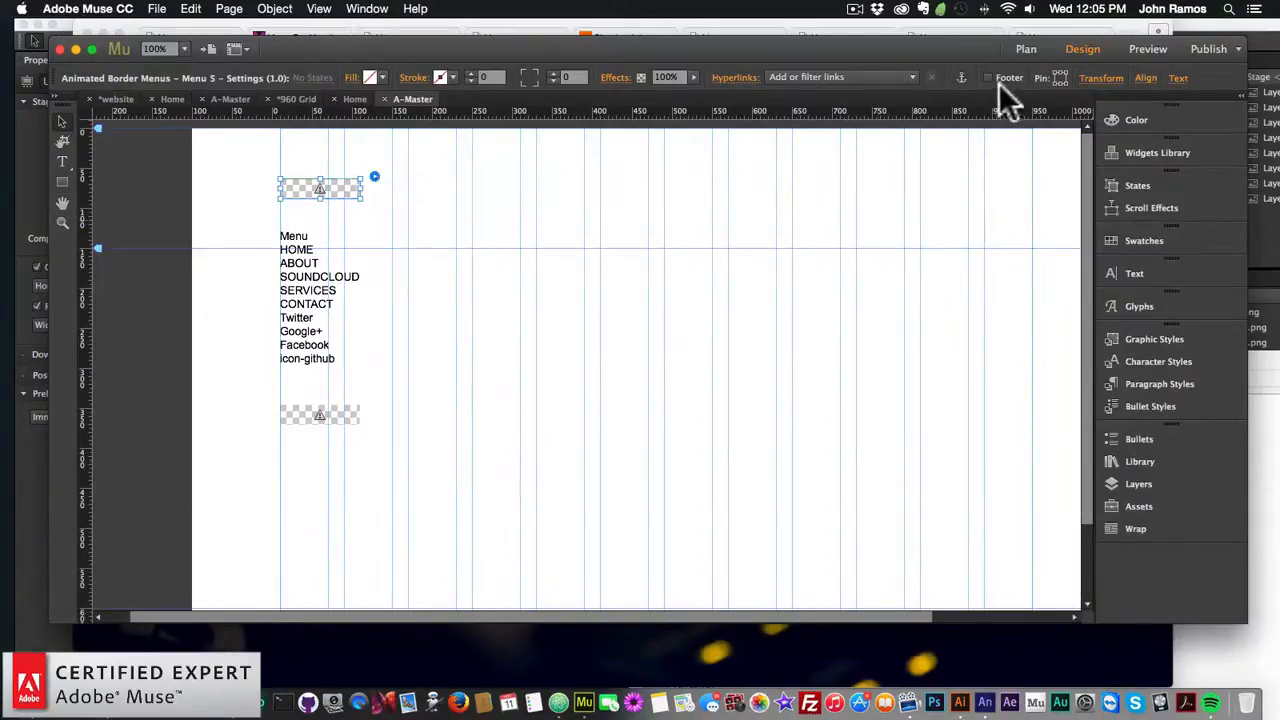
left_click(1027, 48)
double_click(217, 206)
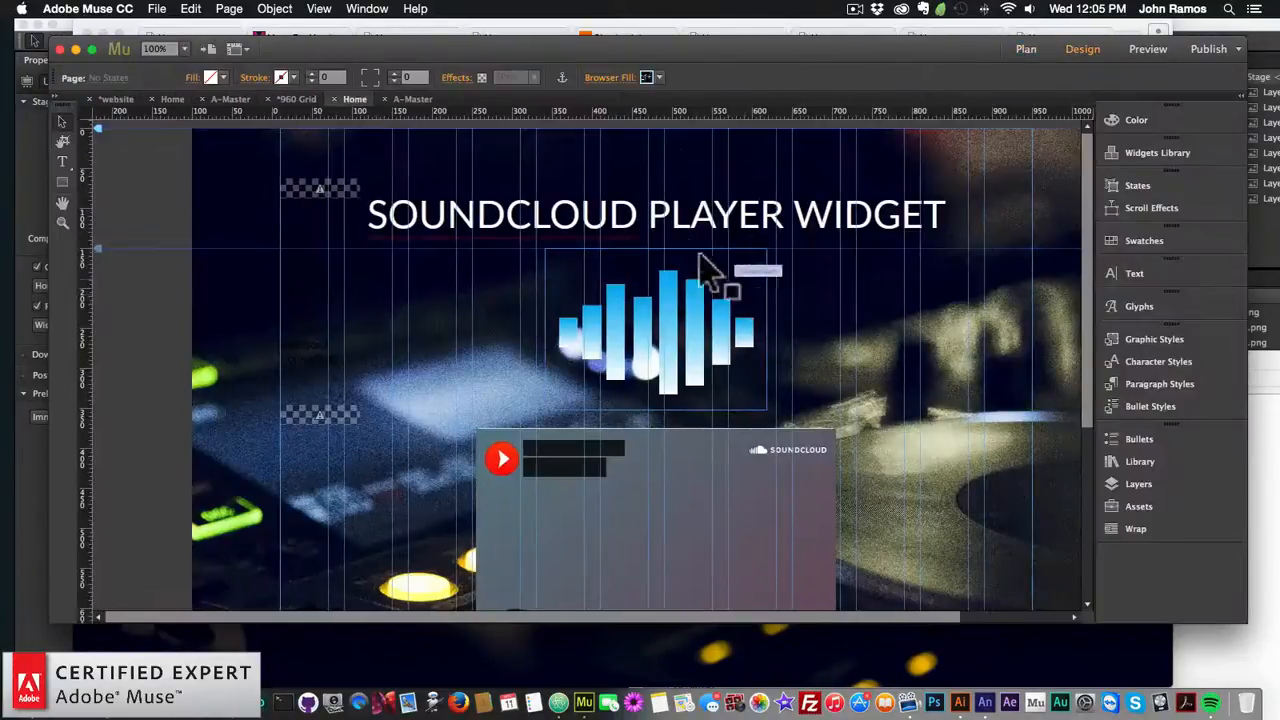
key("shift+super+e")
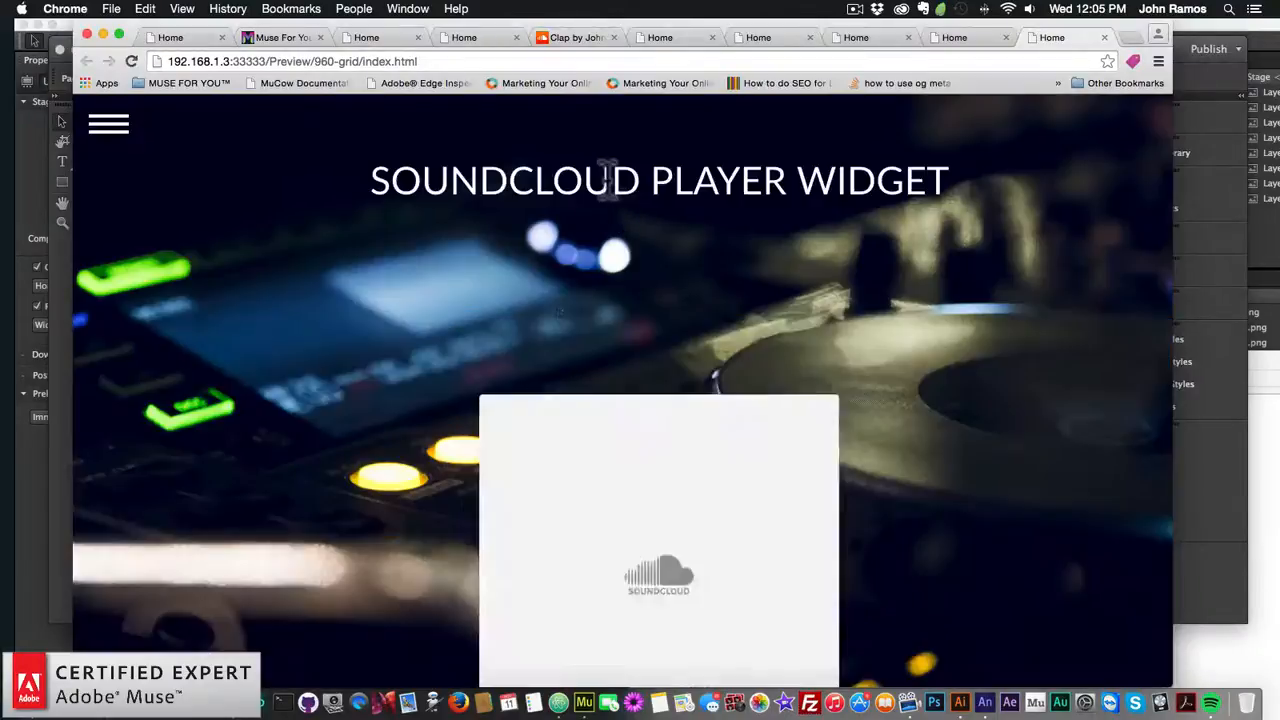
- Inspect the SOUNDCLOUD PLAYER WIDGET title in the browser preview and copy its font-family value "lato, sans-serif;"
right_click(612, 174)
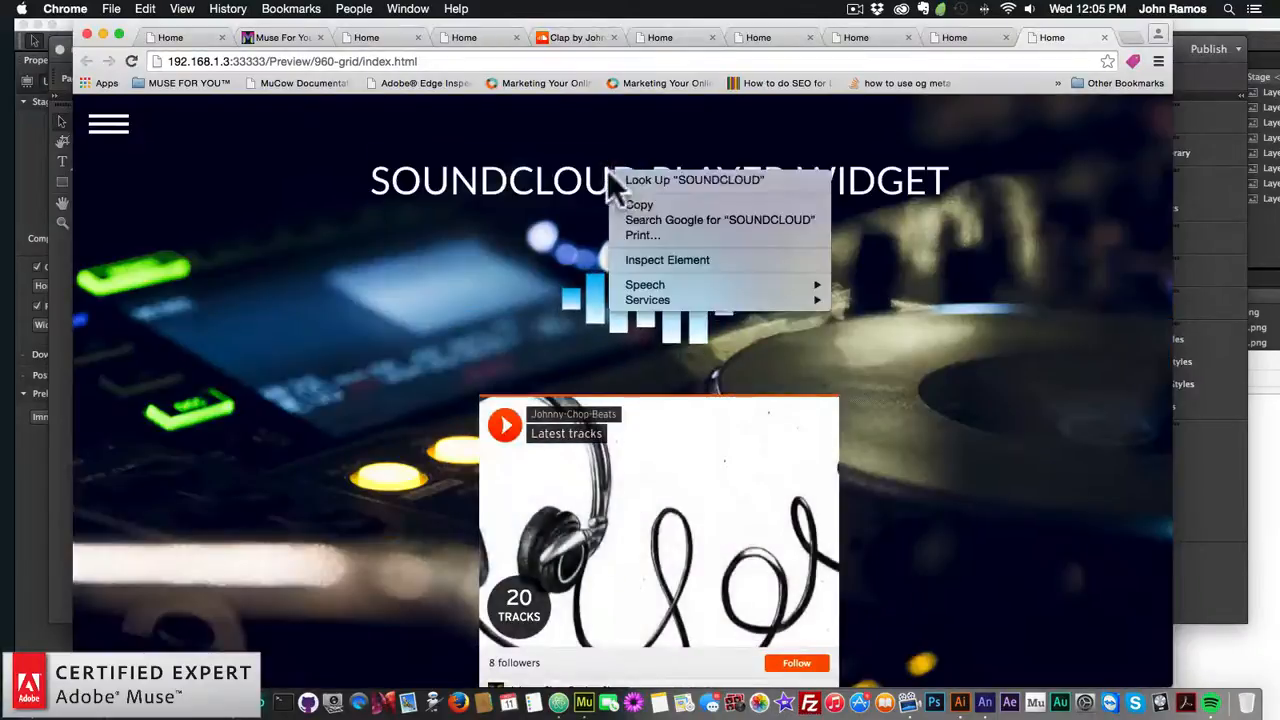
left_click(651, 259)
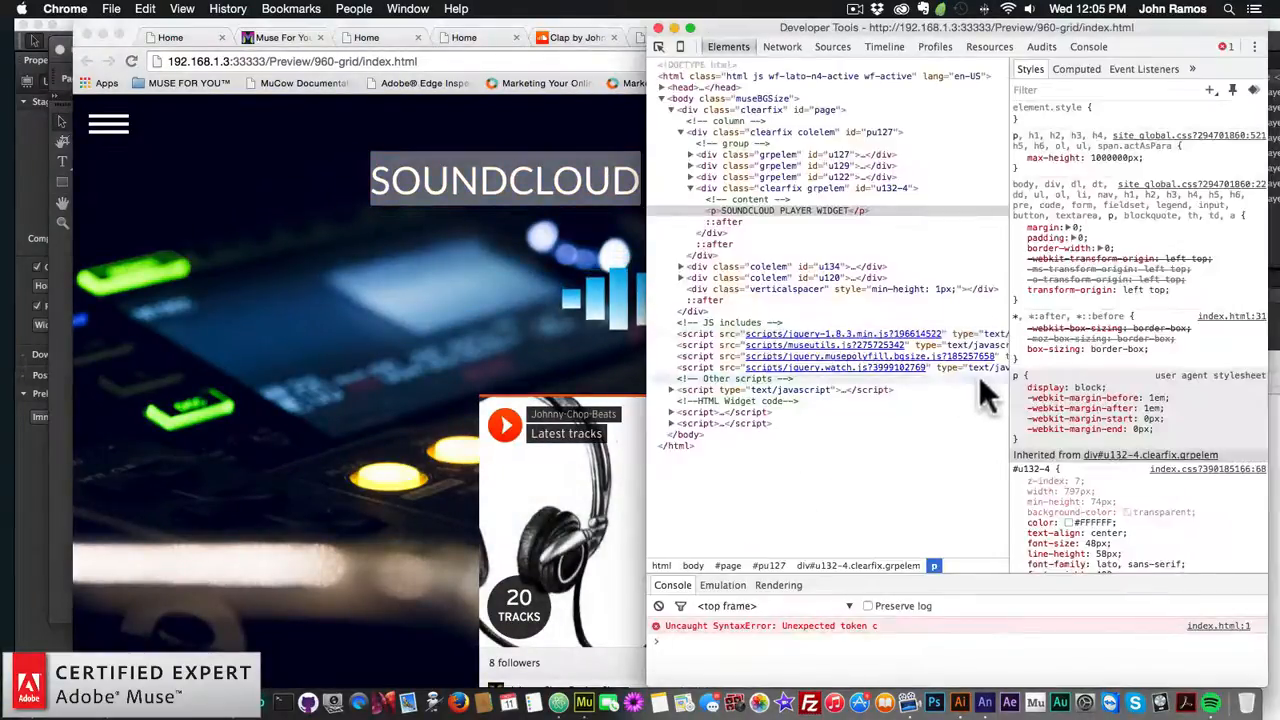
scroll(1095, 400, "down", 5)
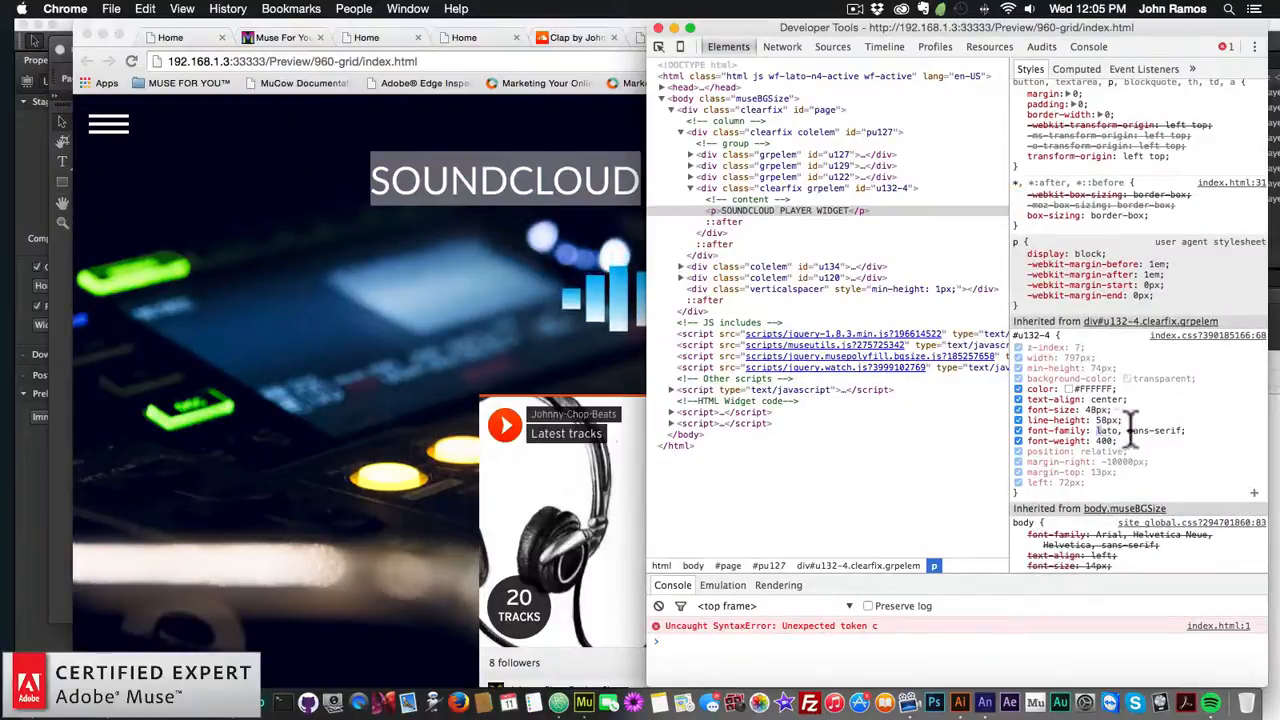
left_click_drag(1099, 430, 1212, 430)
key("super+c")
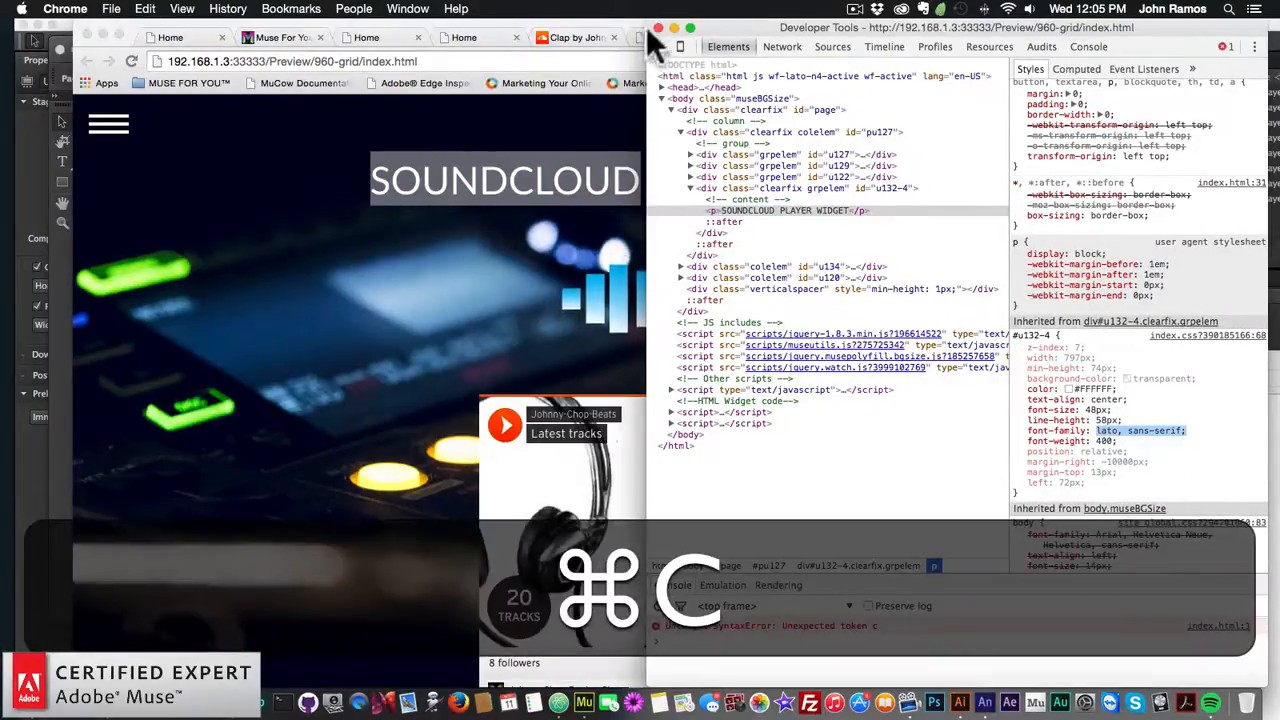
left_click(658, 28)
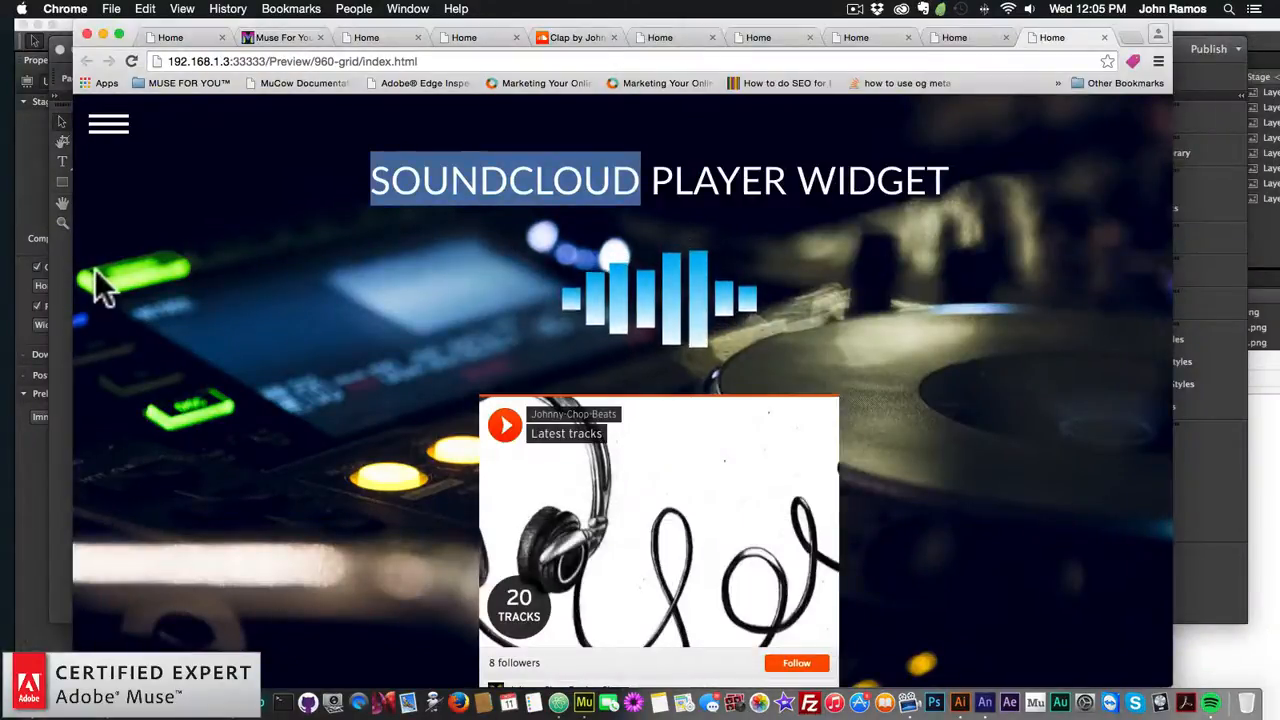
- Inspect the title a second time, copy the same font-family value again and close the developer tools
right_click(492, 184)
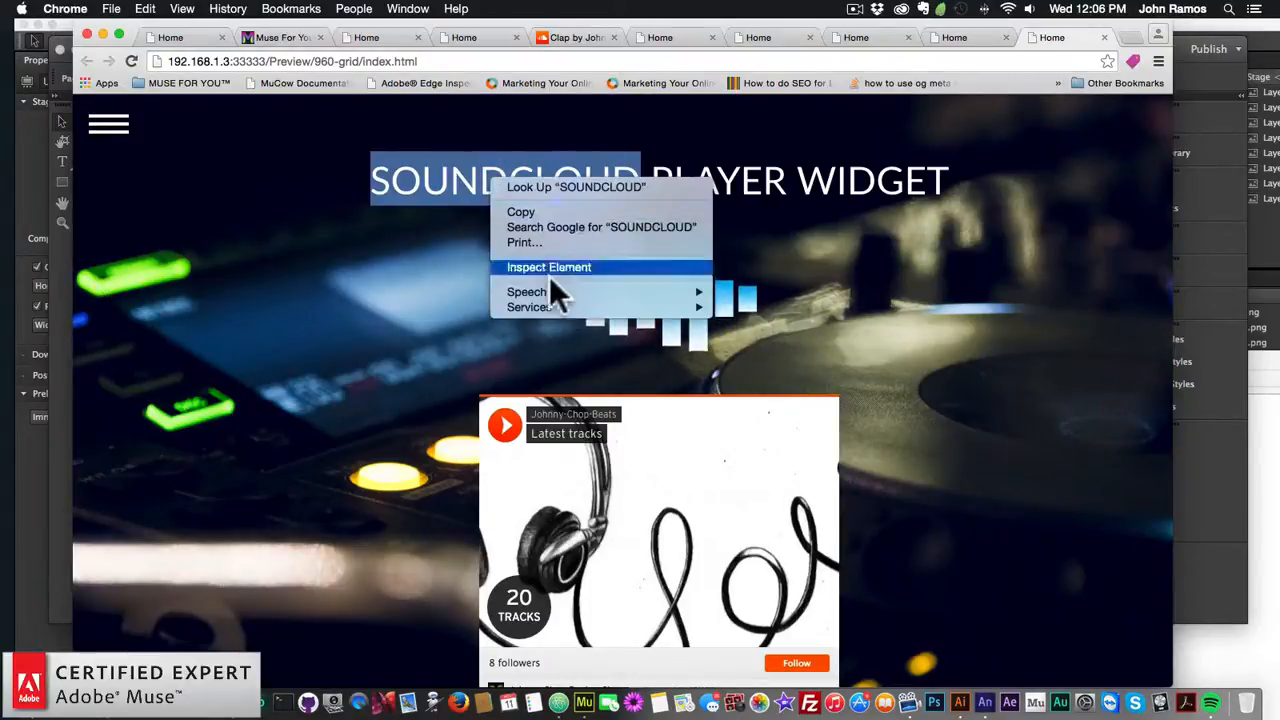
left_click(549, 268)
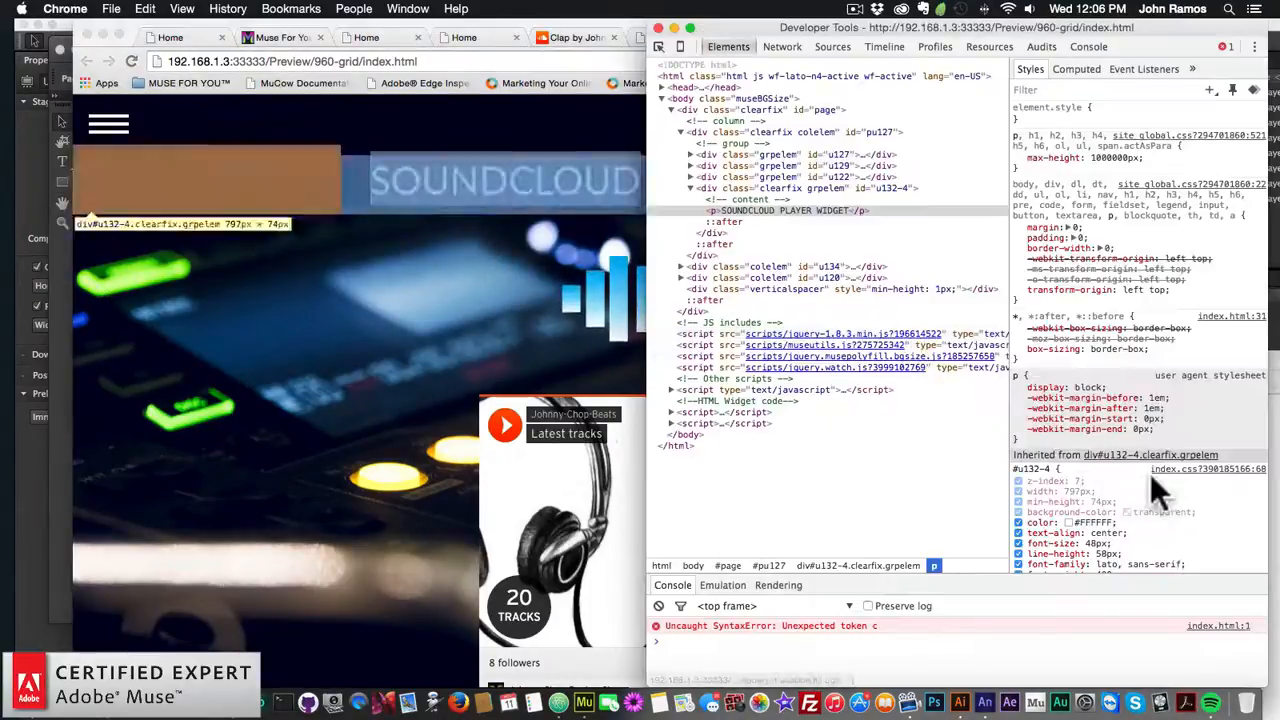
left_click_drag(1097, 484, 1188, 485)
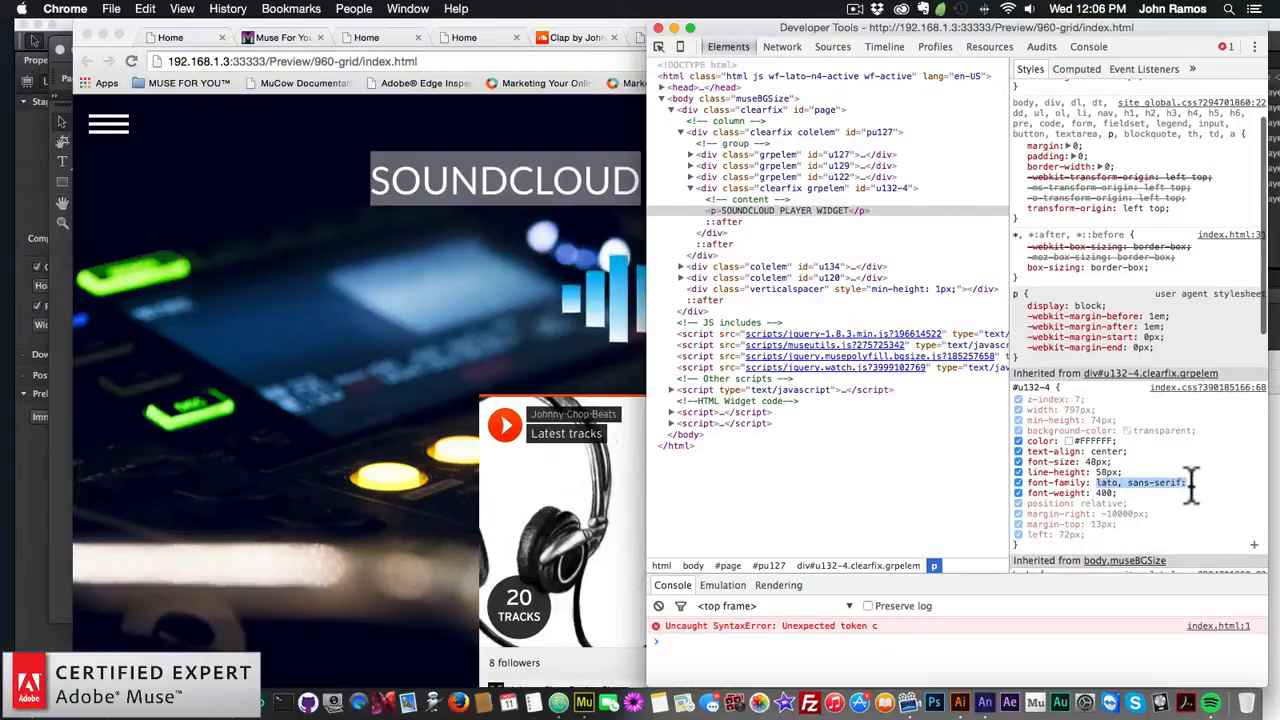
key("super+c")
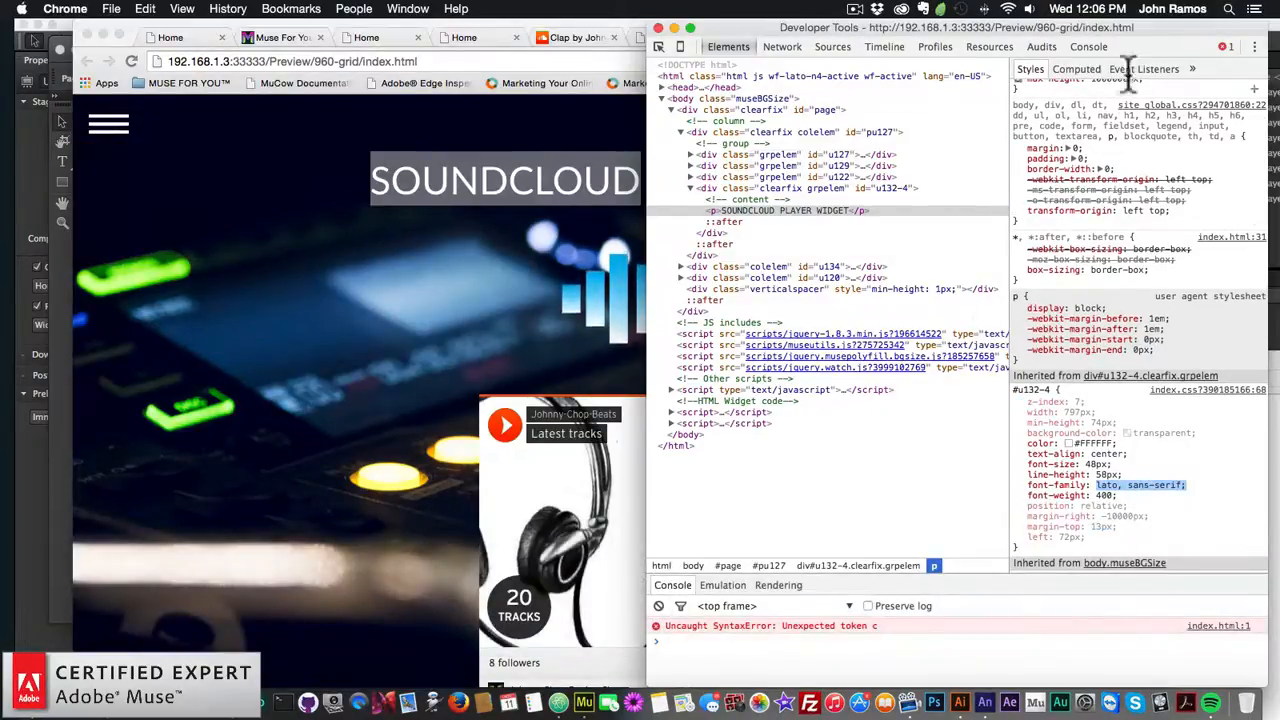
left_click(658, 28)
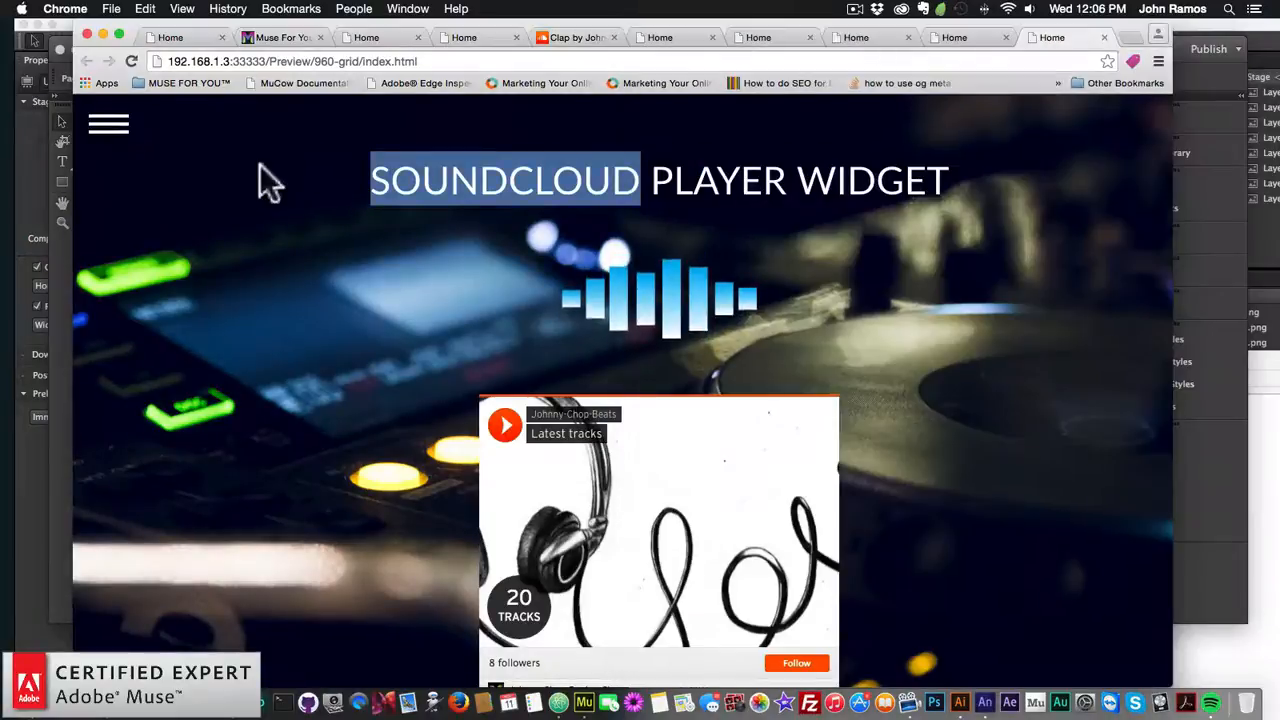
- Return to the A-Master page in Muse and set the border menu's font-family name to the copied "lato, sans-serif;"
left_click(62, 270)
left_click(1003, 47)
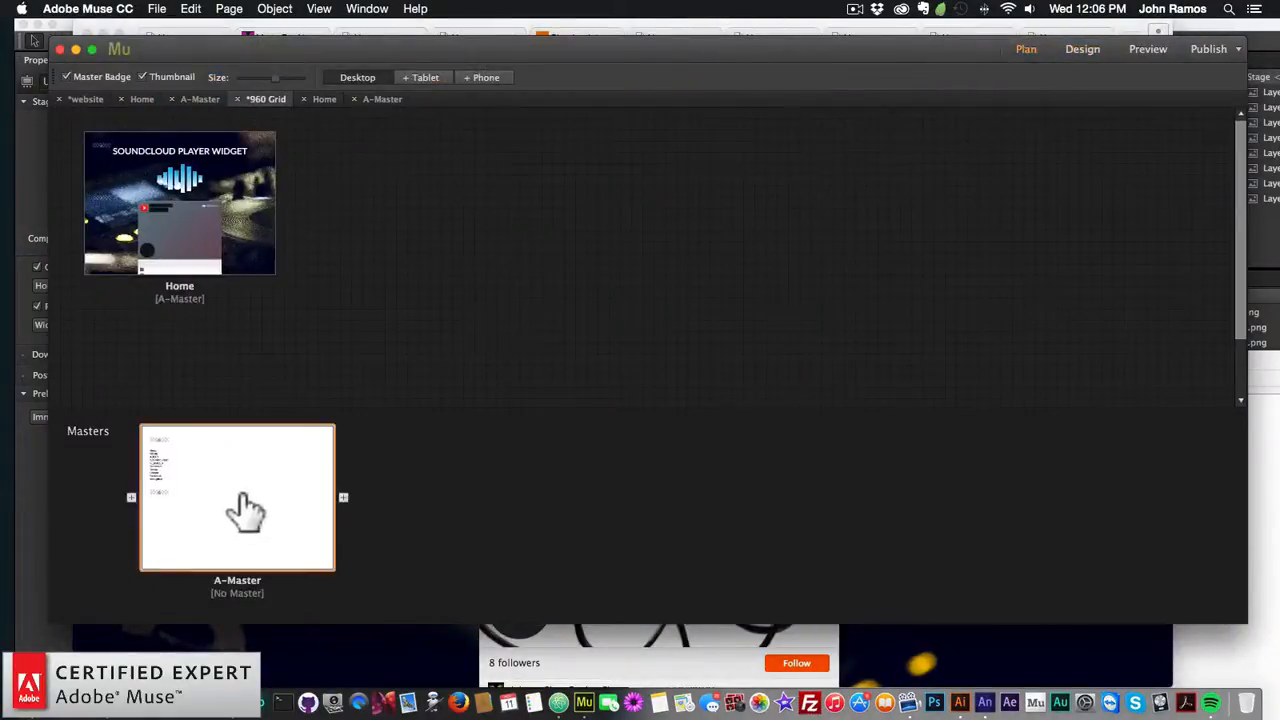
double_click(243, 510)
left_click(337, 190)
left_click(372, 177)
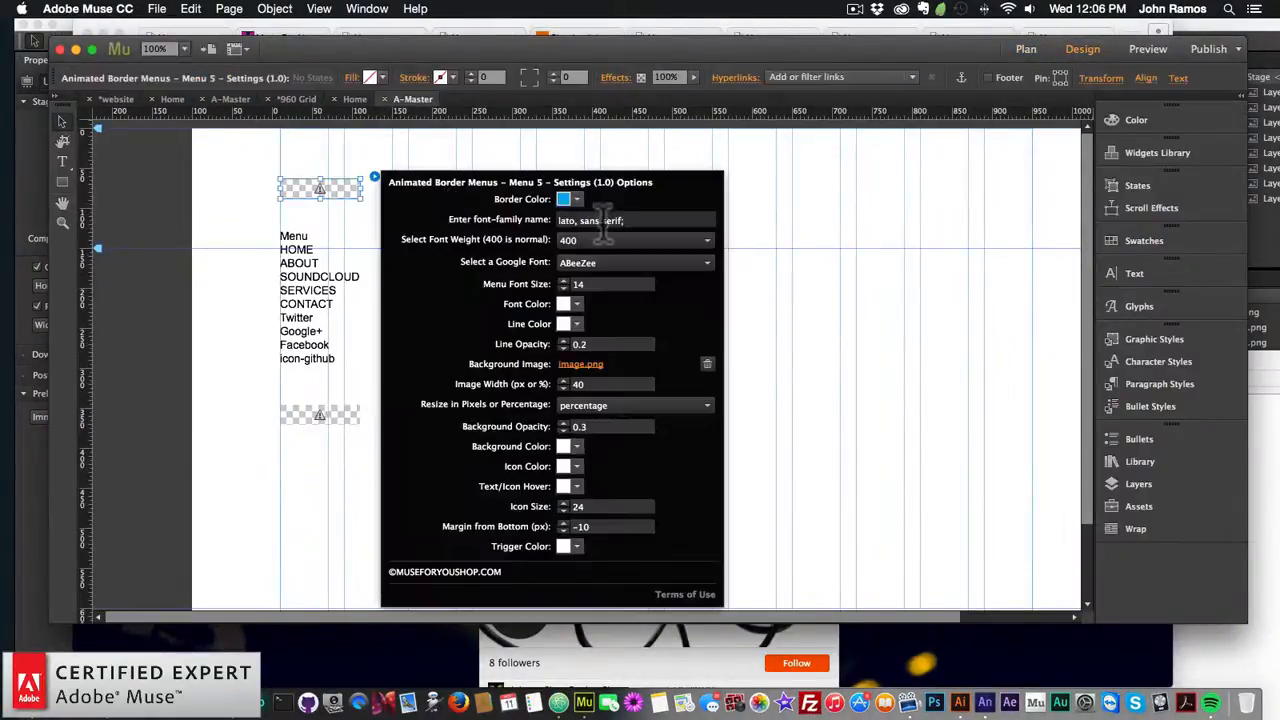
left_click(608, 220)
key("super+v")
key("super+Return")
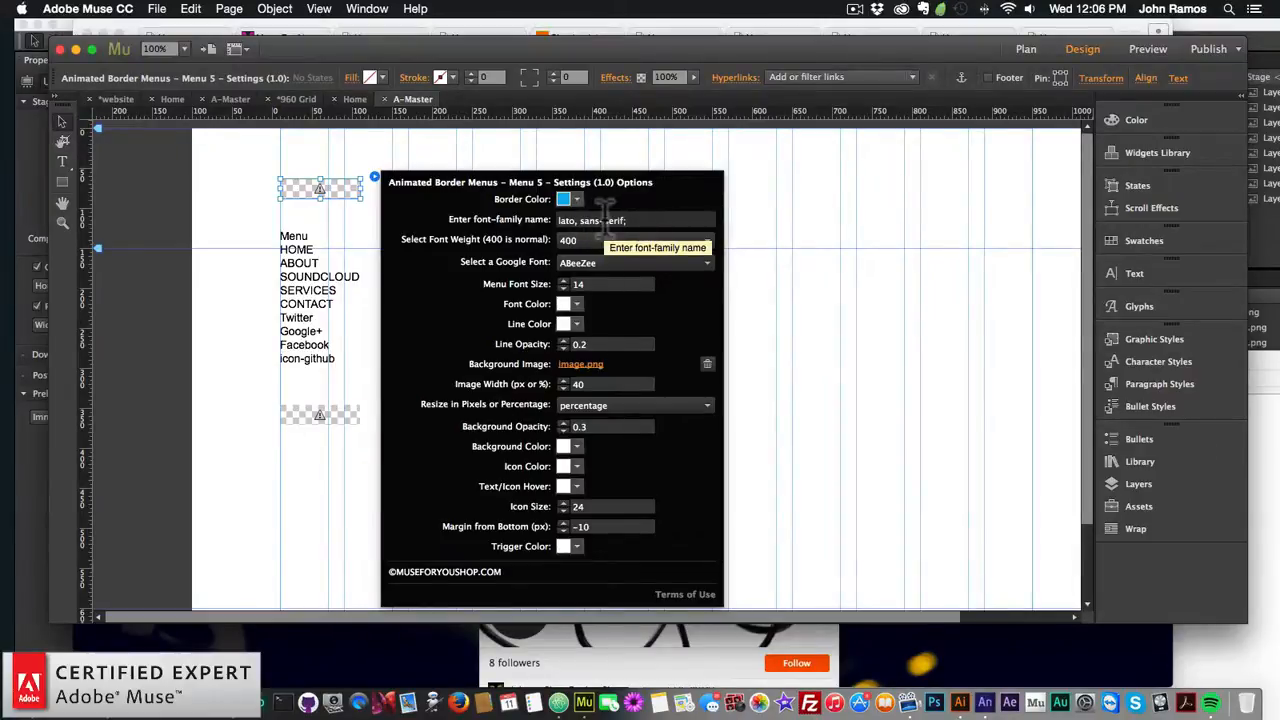
left_click(630, 214)
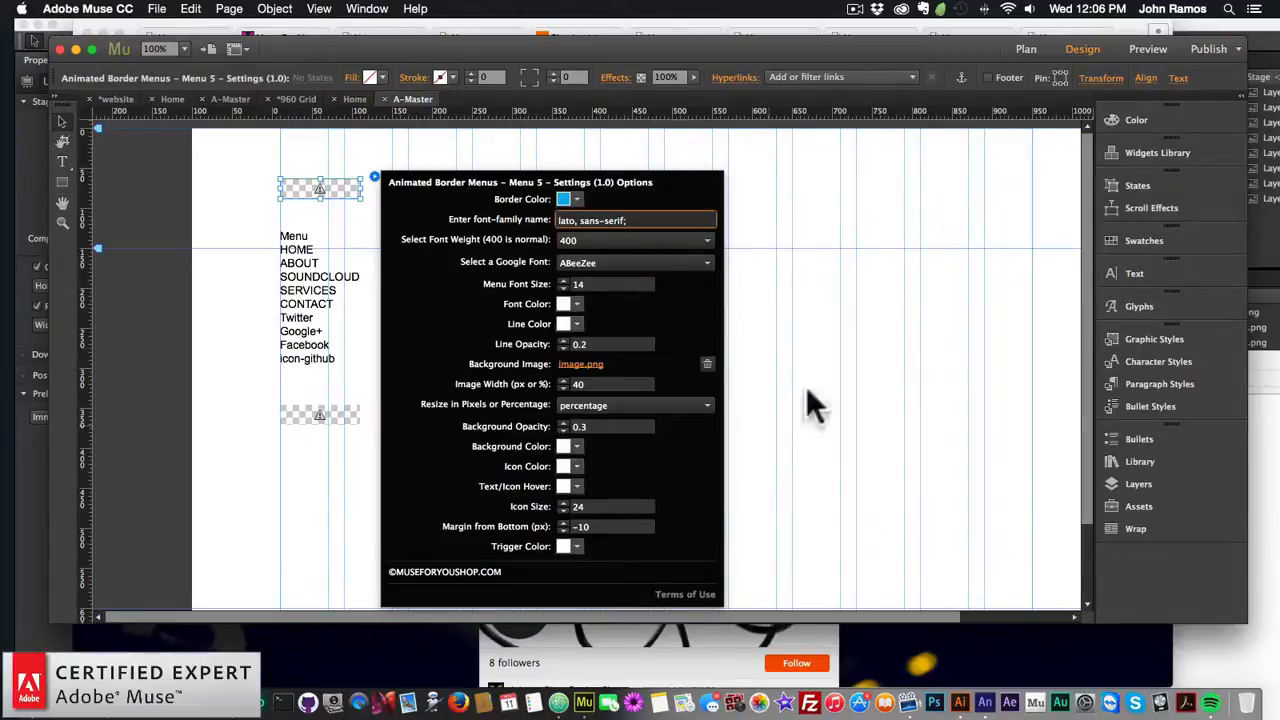
- Preview the Home page in the browser and open and close the border menu to check its font and stacking
left_click(1026, 49)
double_click(190, 196)
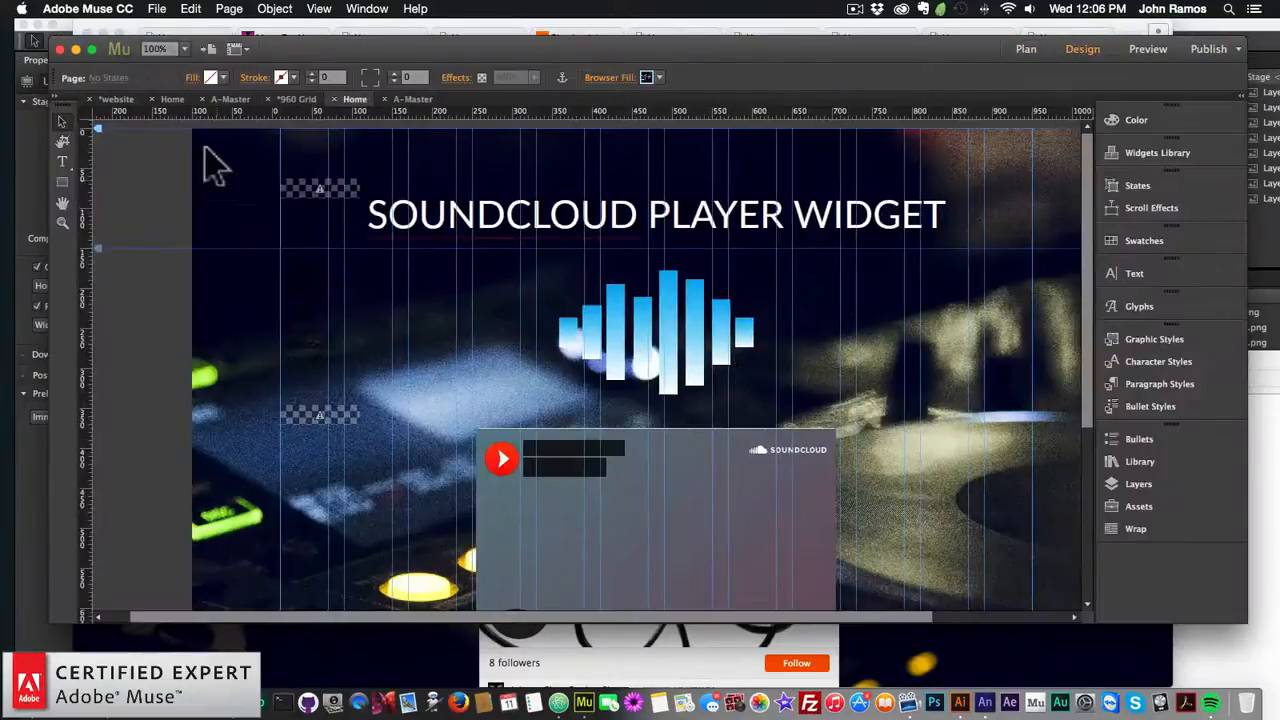
left_click(157, 9)
left_click(204, 263)
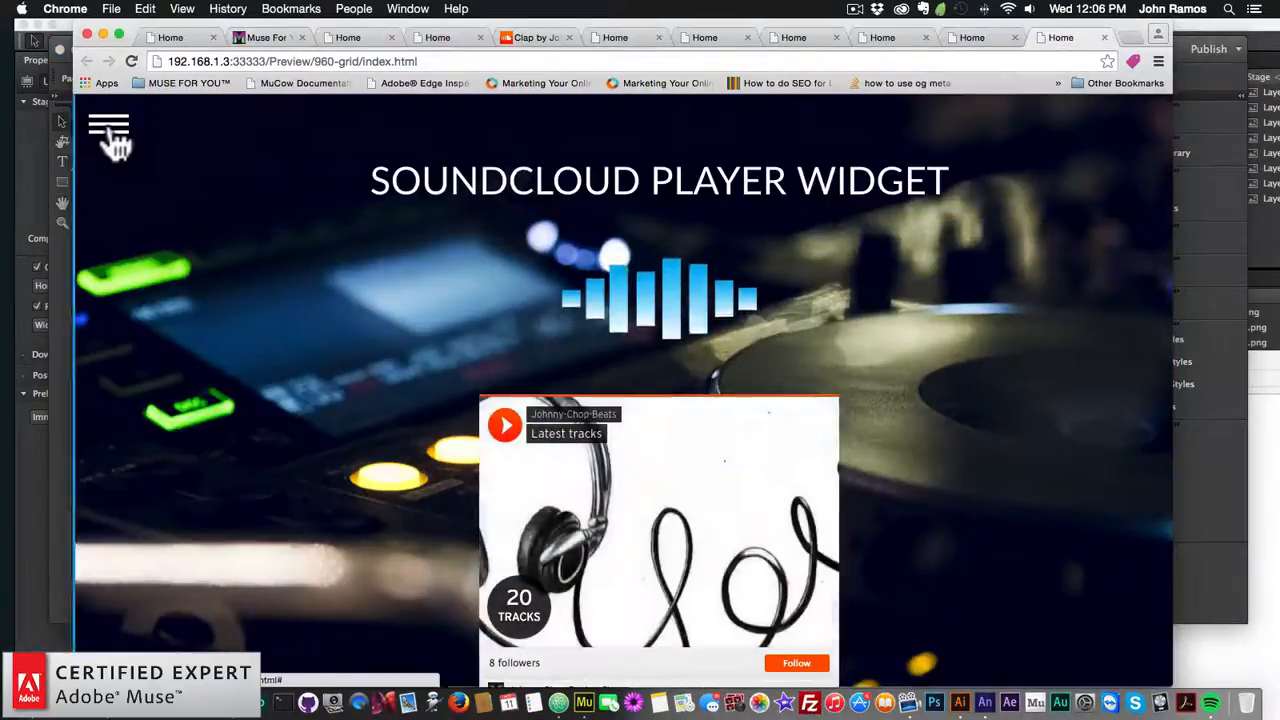
left_click(112, 140)
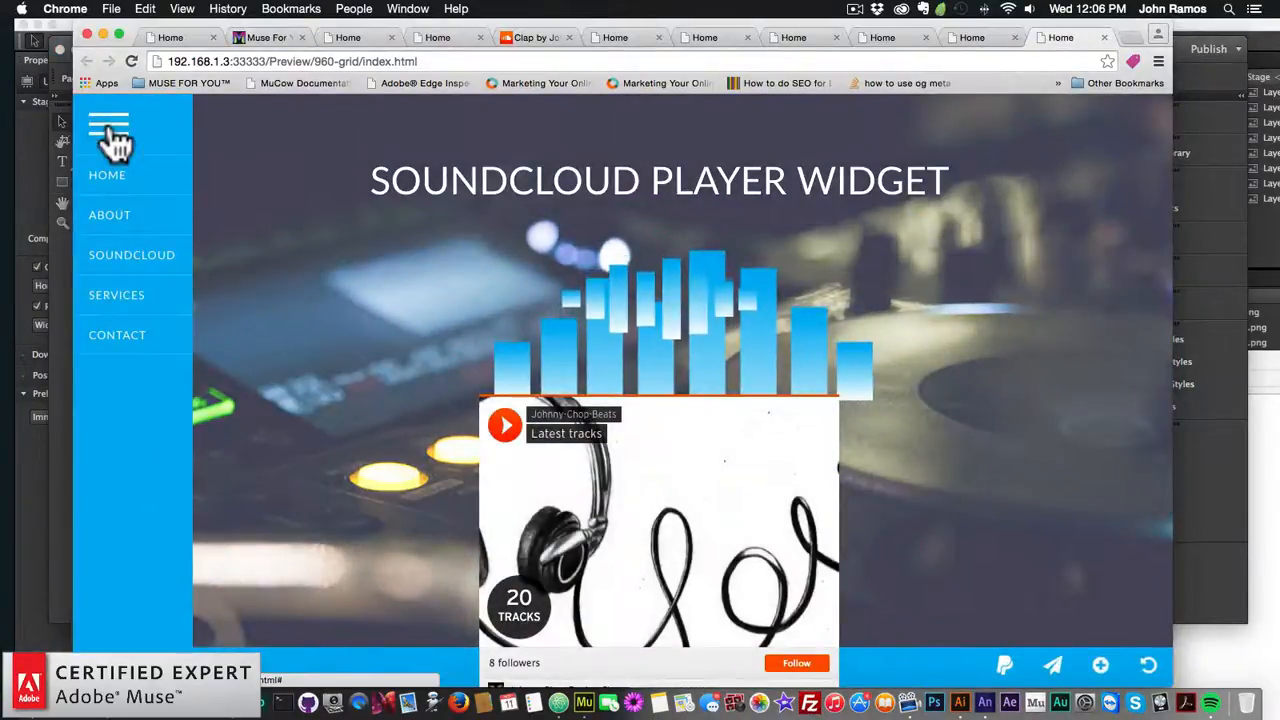
left_click(112, 140)
left_click(112, 140)
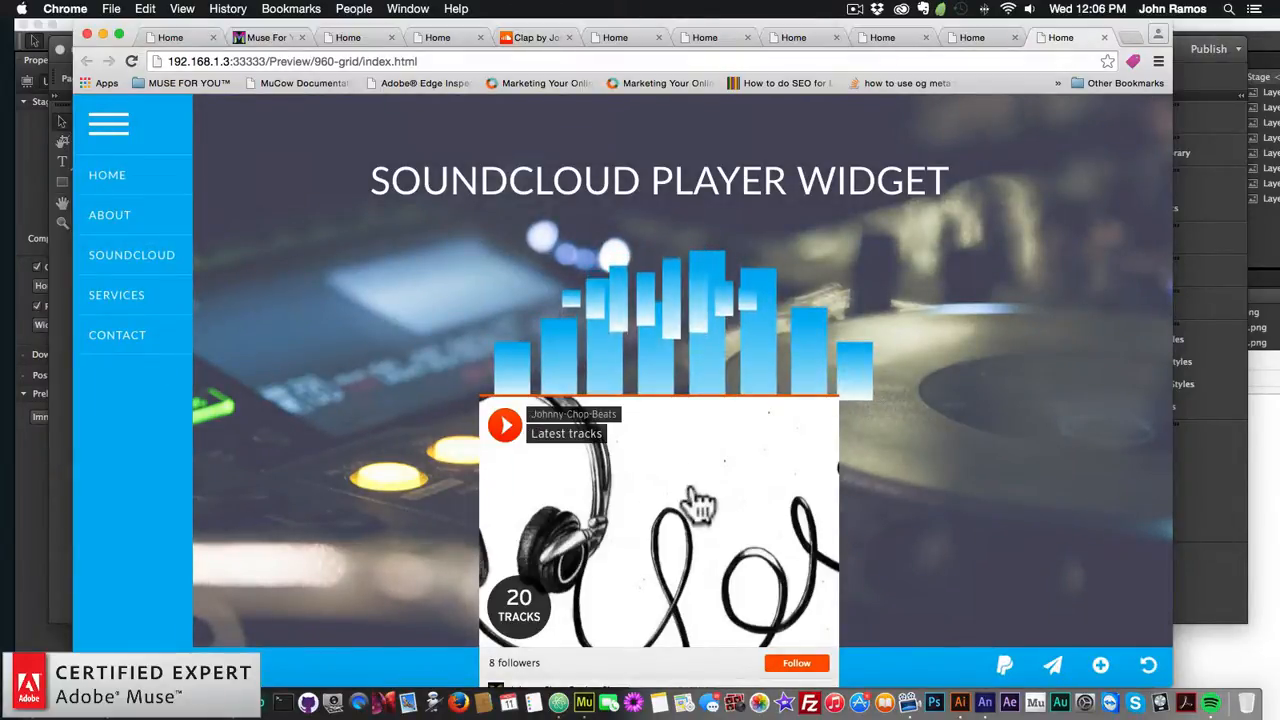
left_click(128, 116)
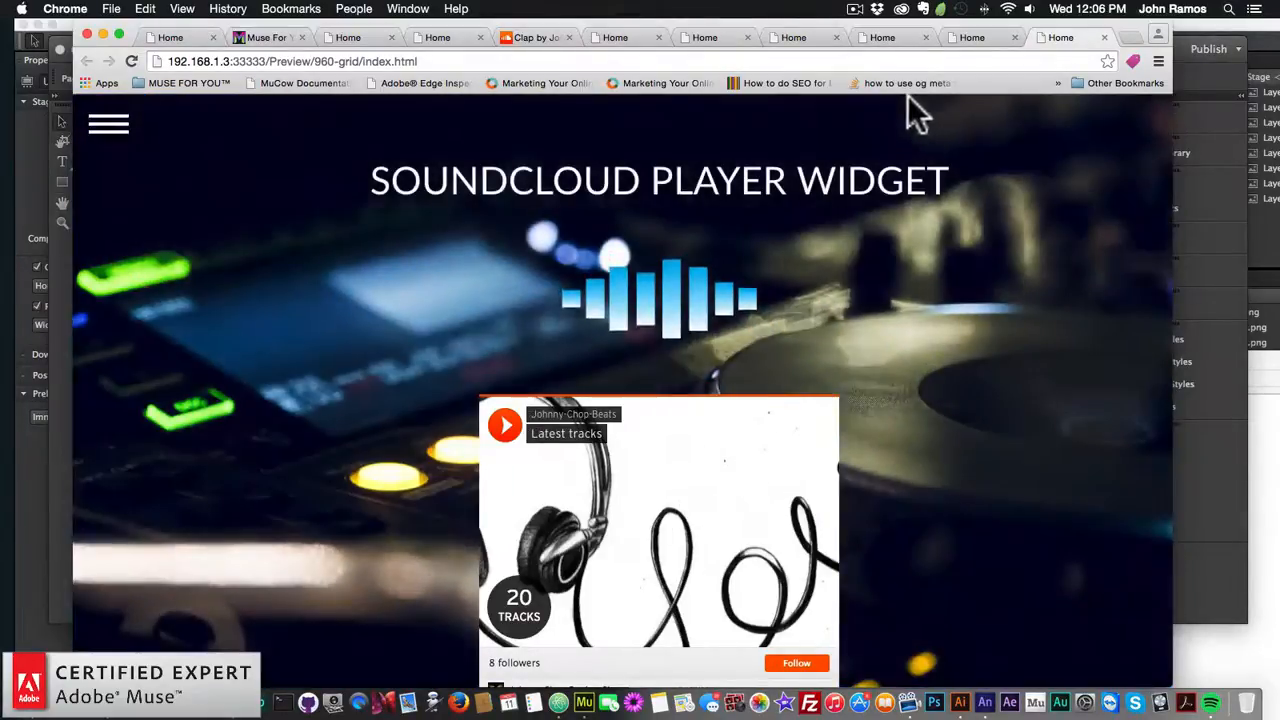
- Switch back to Muse, reopen the A-Master page and add a new layer above Layer 1
left_click(1220, 620)
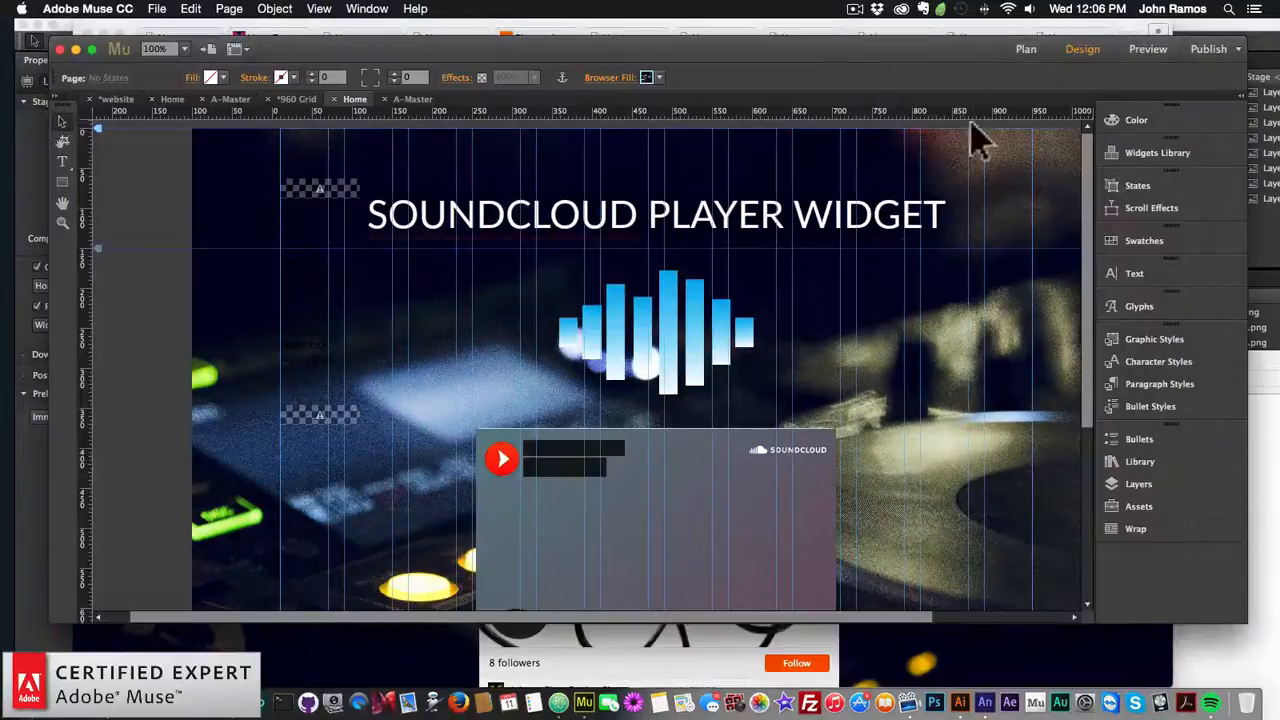
left_click(1018, 50)
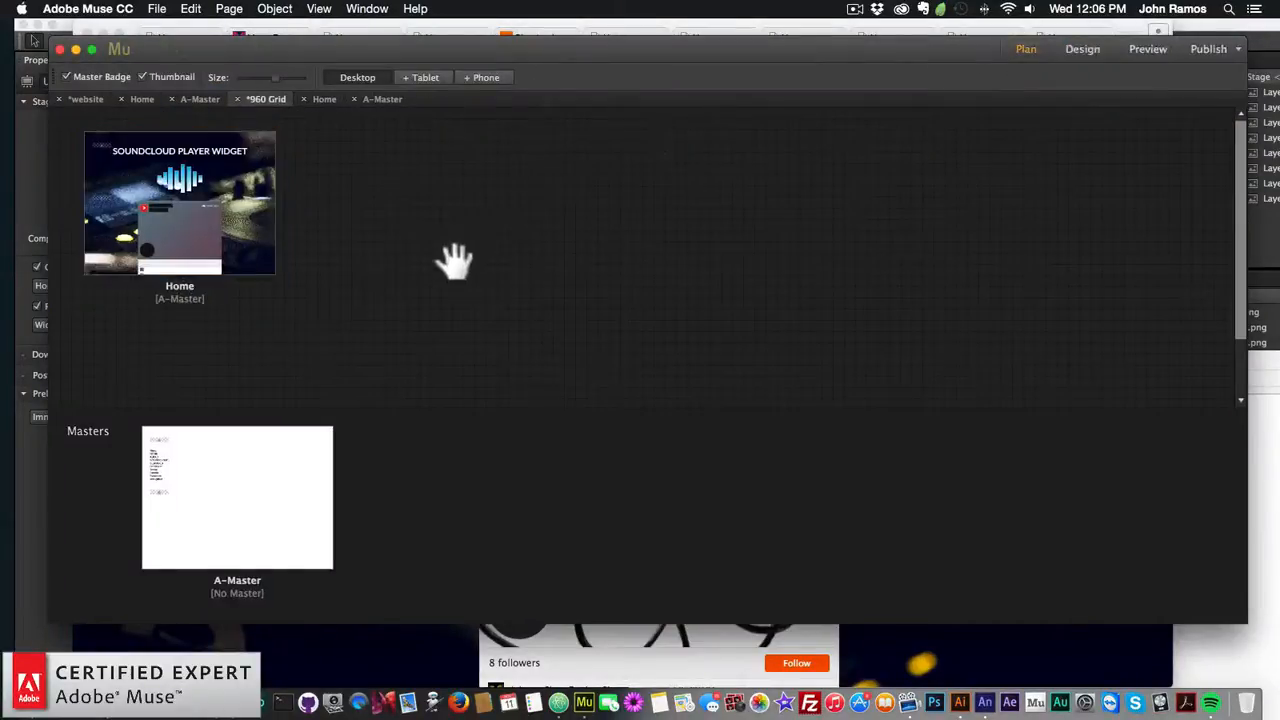
double_click(258, 461)
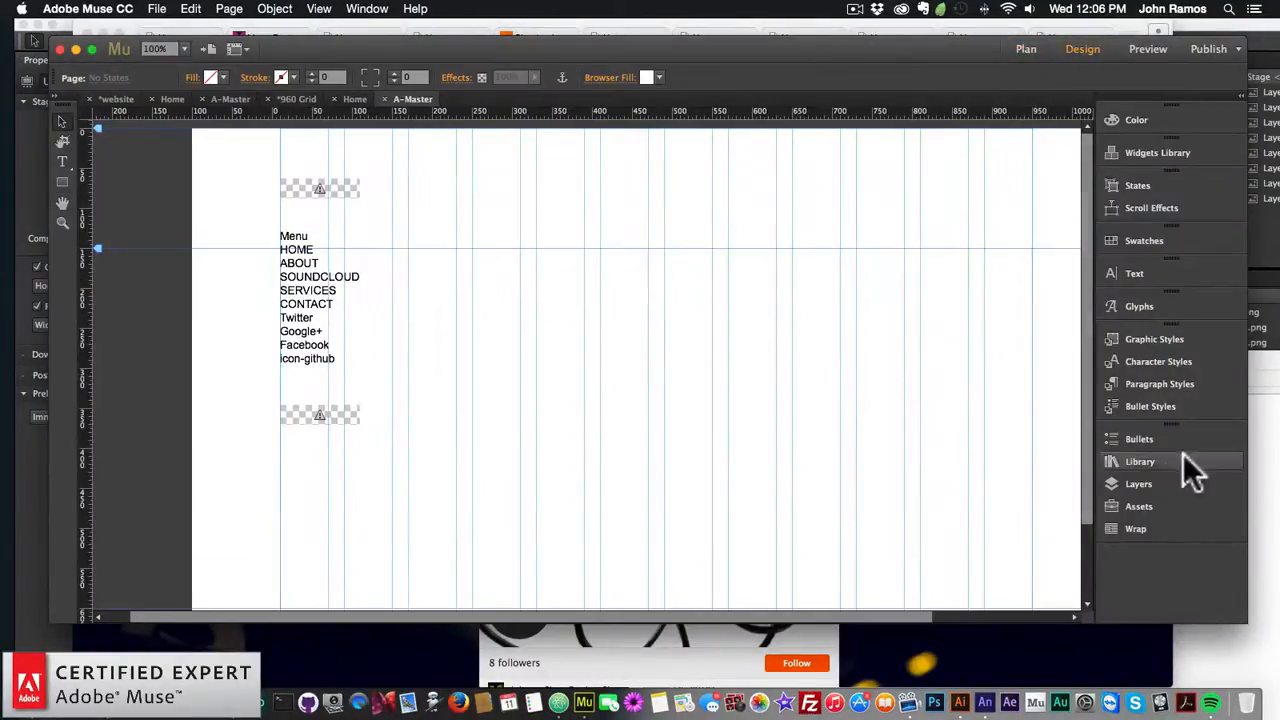
left_click(1131, 482)
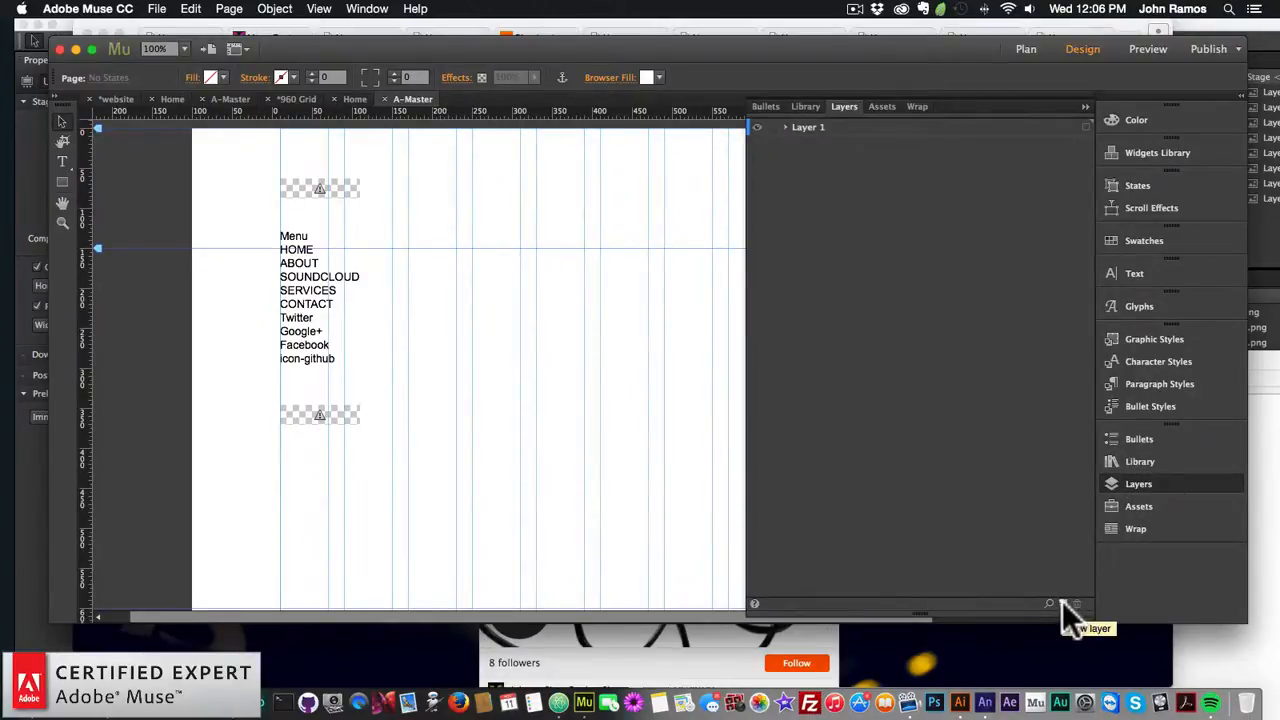
left_click(1062, 601)
- Move the Font Smoother Light, Menu 5 Settings and Menu 5 Links widgets from Layer 1 into Layer 2
left_click(797, 143)
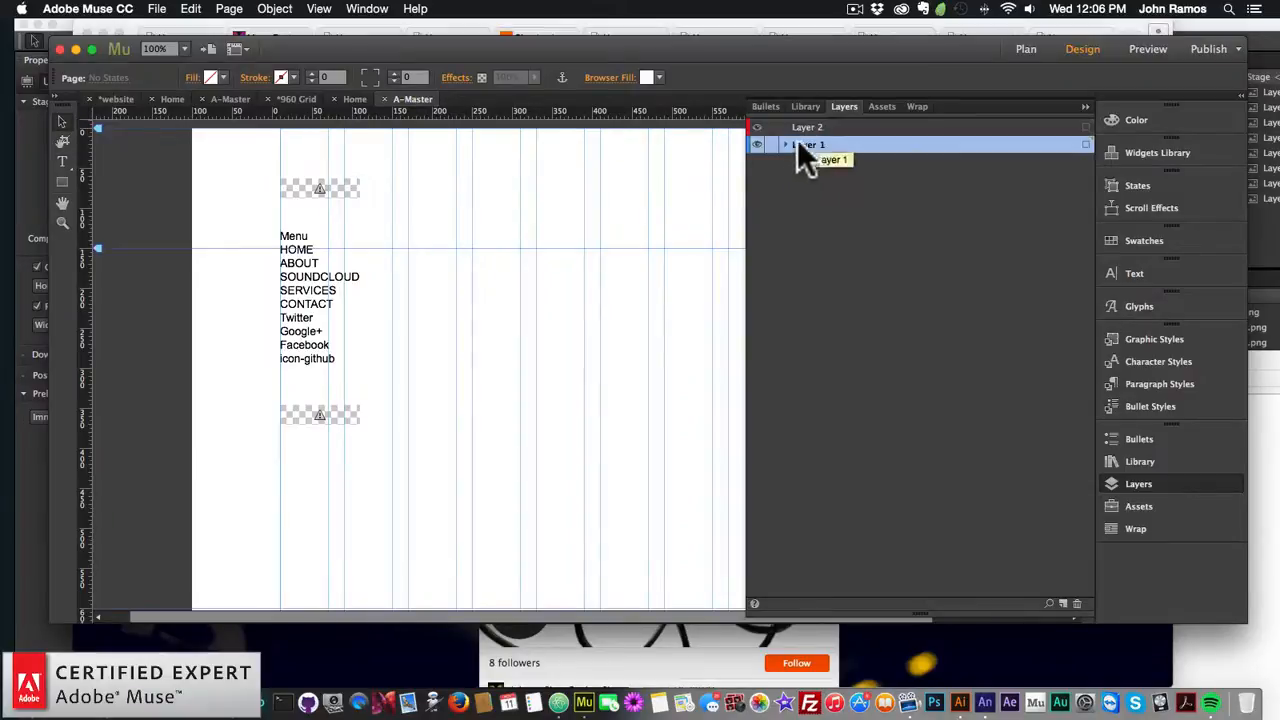
left_click(787, 145)
left_click(830, 162)
left_click(844, 197, "shift")
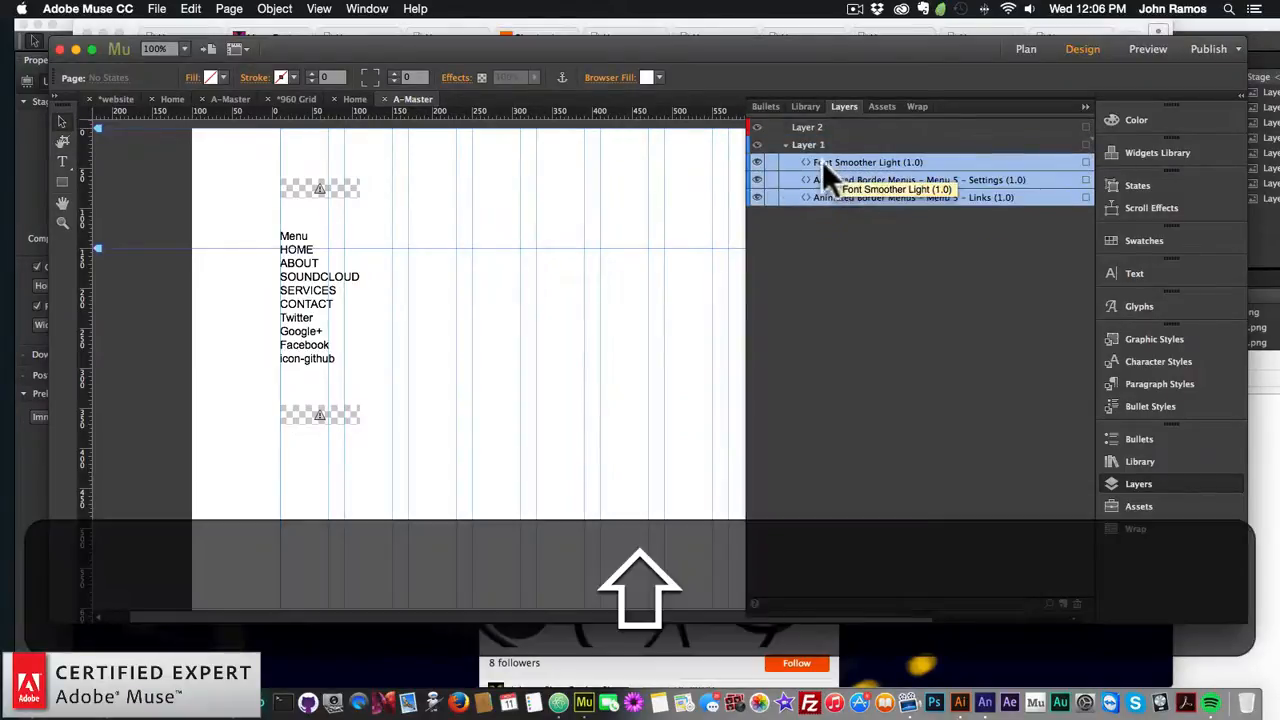
left_click_drag(822, 161, 824, 136)
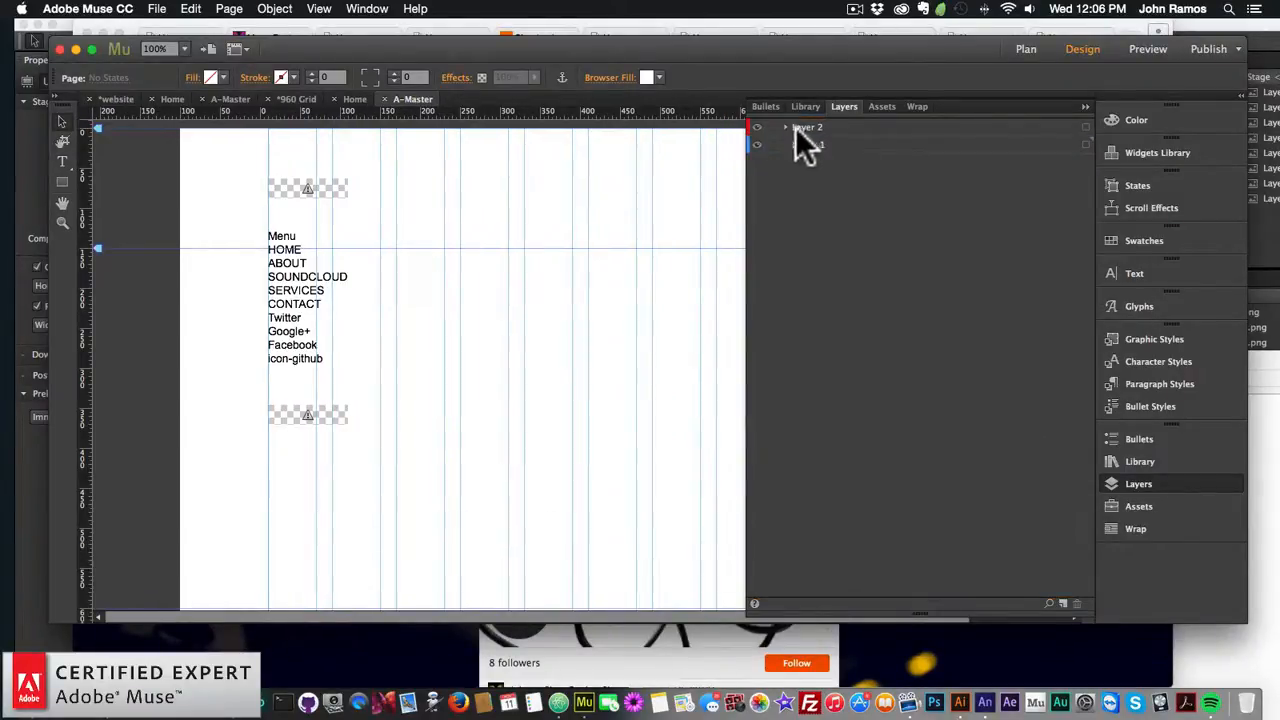
left_click(795, 127)
left_click(785, 127)
left_click(785, 127)
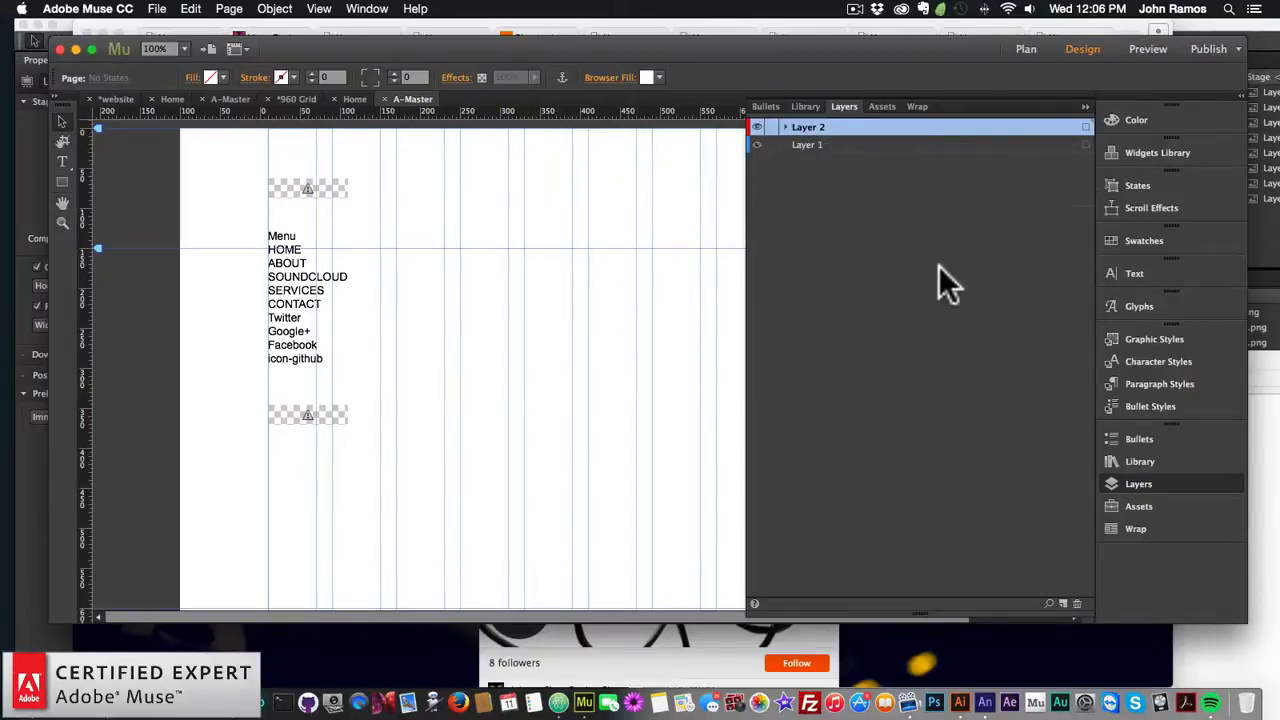
- Preview the Home page in the browser again and open the border menu to check how it overlaps the SoundCloud player
left_click(1022, 48)
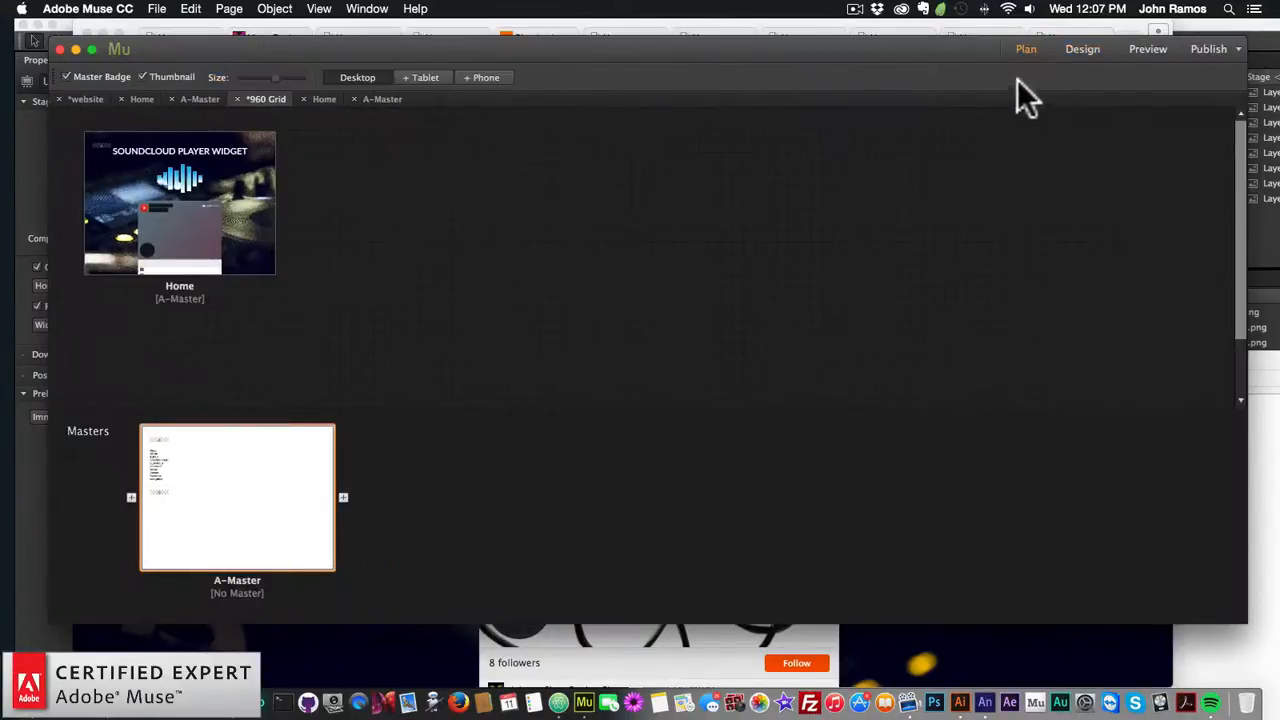
double_click(205, 197)
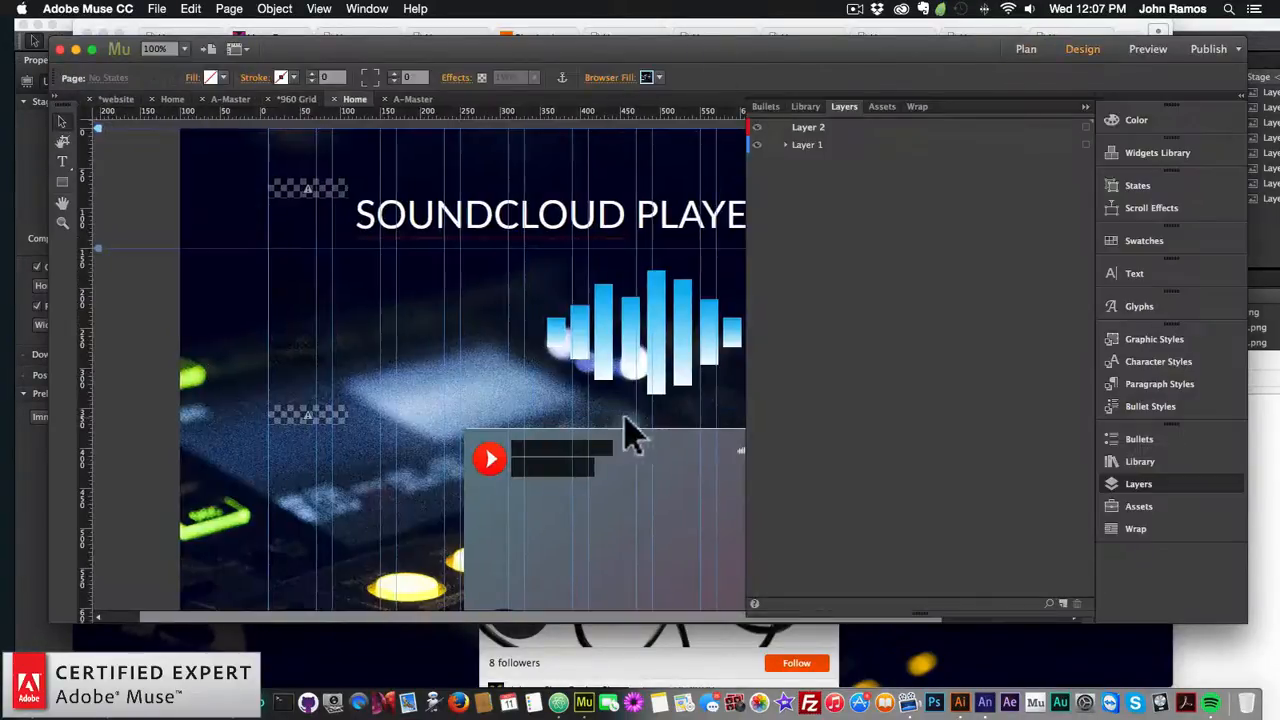
left_click(1115, 482)
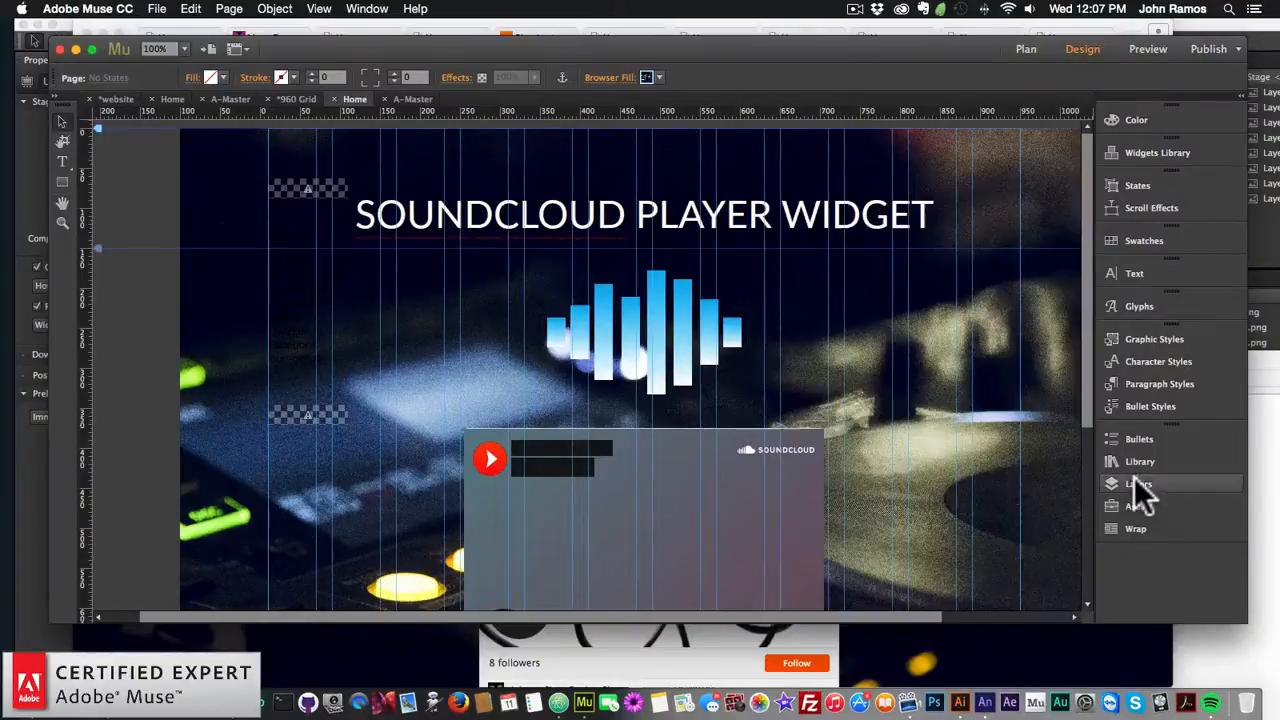
left_click(157, 8)
left_click(195, 263)
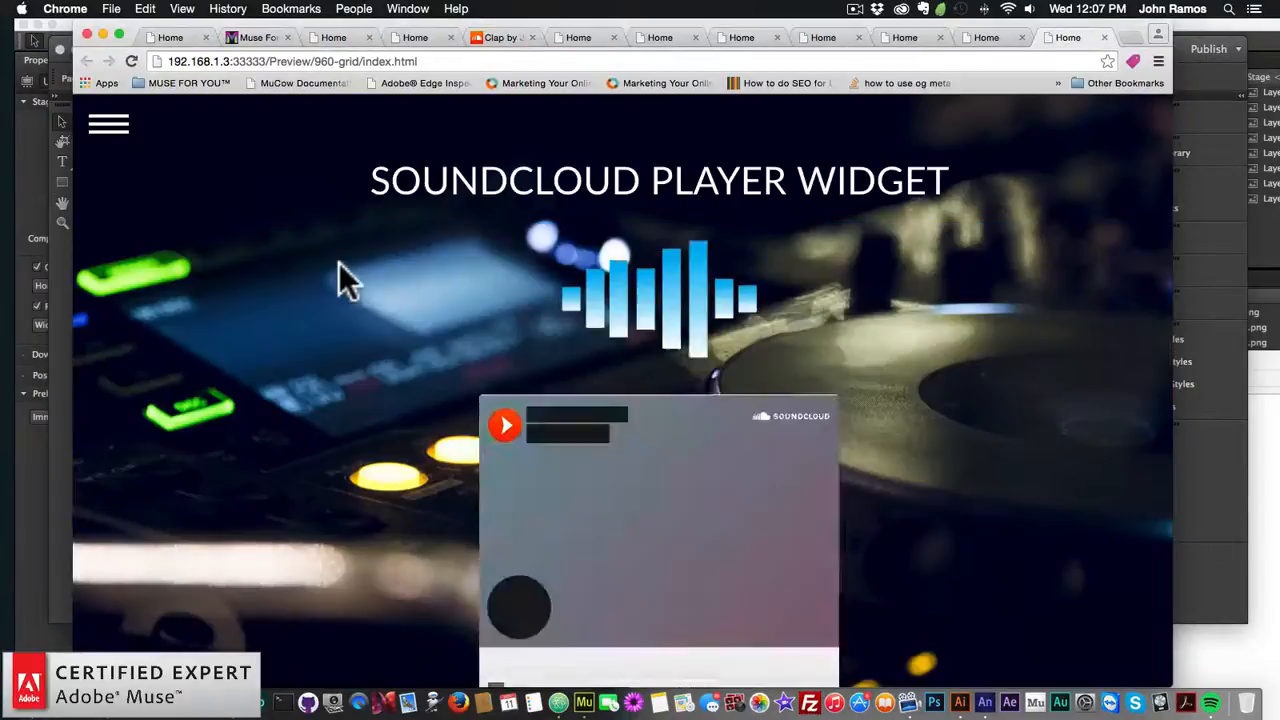
left_click(108, 124)
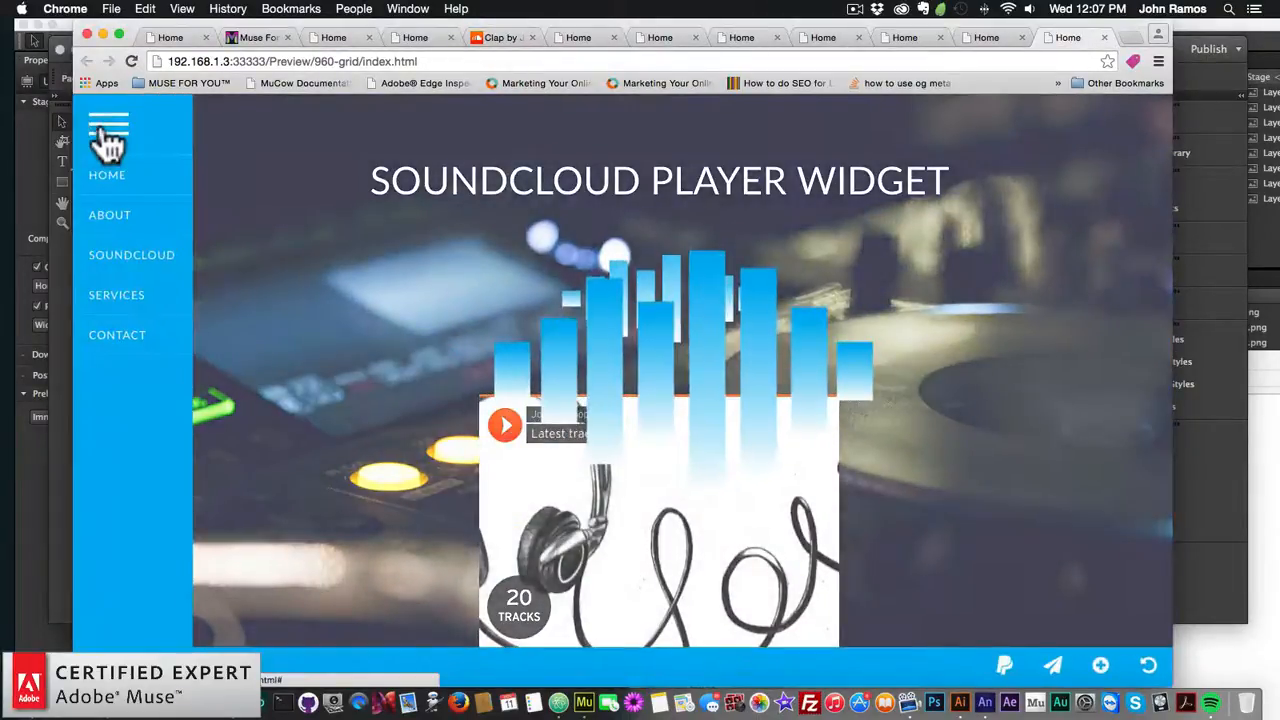
- Scroll the previewed Home page with the border menu open, and toggle the menu closed and open to check its background overlay
scroll(428, 337, "down", 4)
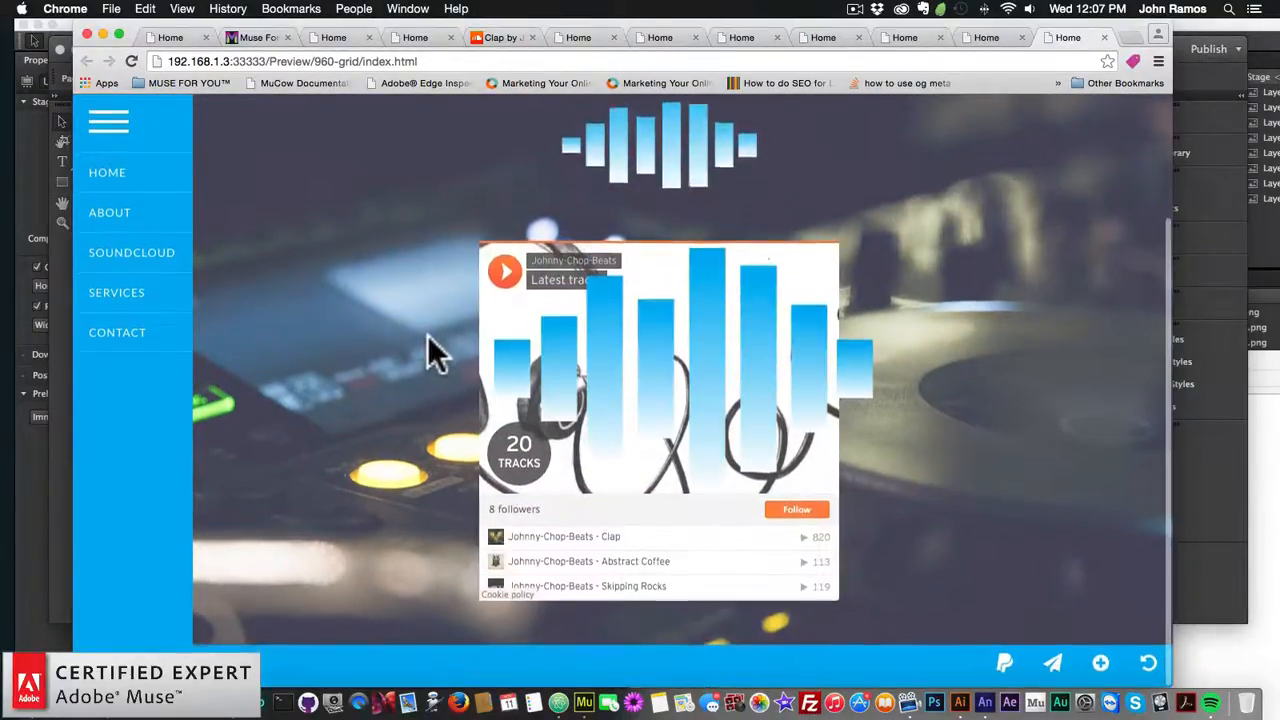
scroll(428, 337, "up", 5)
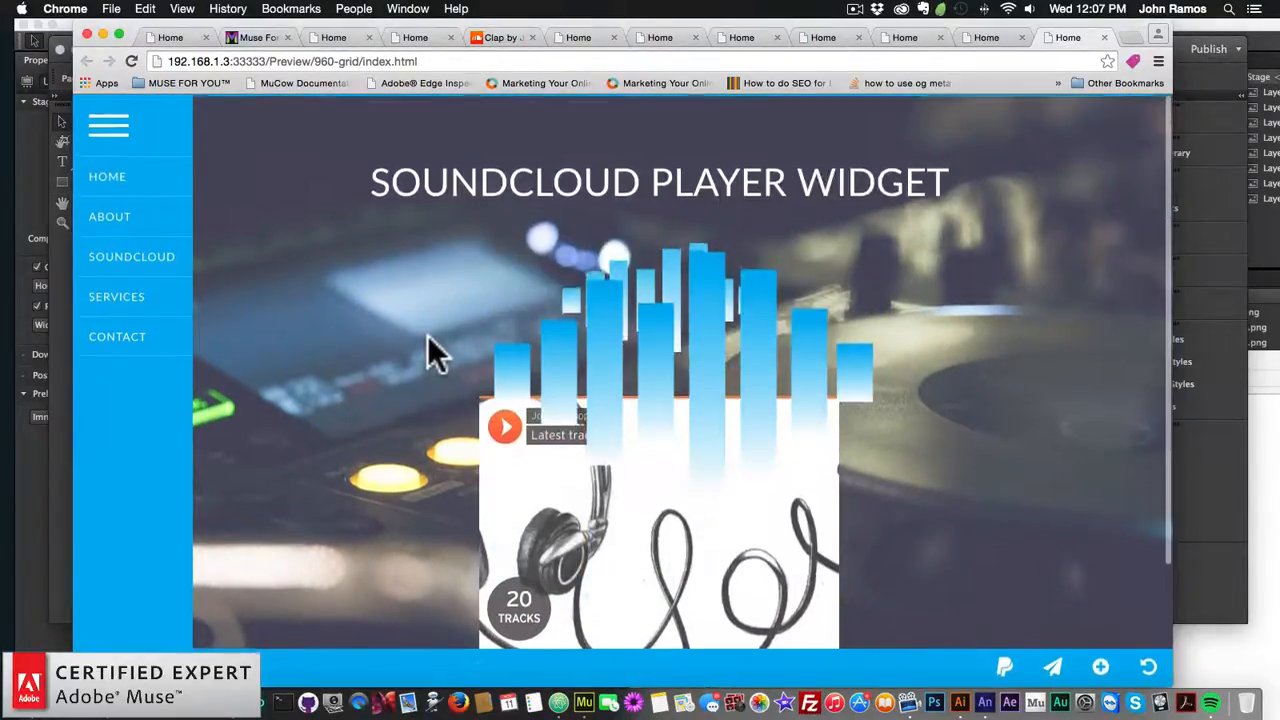
left_click(108, 124)
left_click(109, 128)
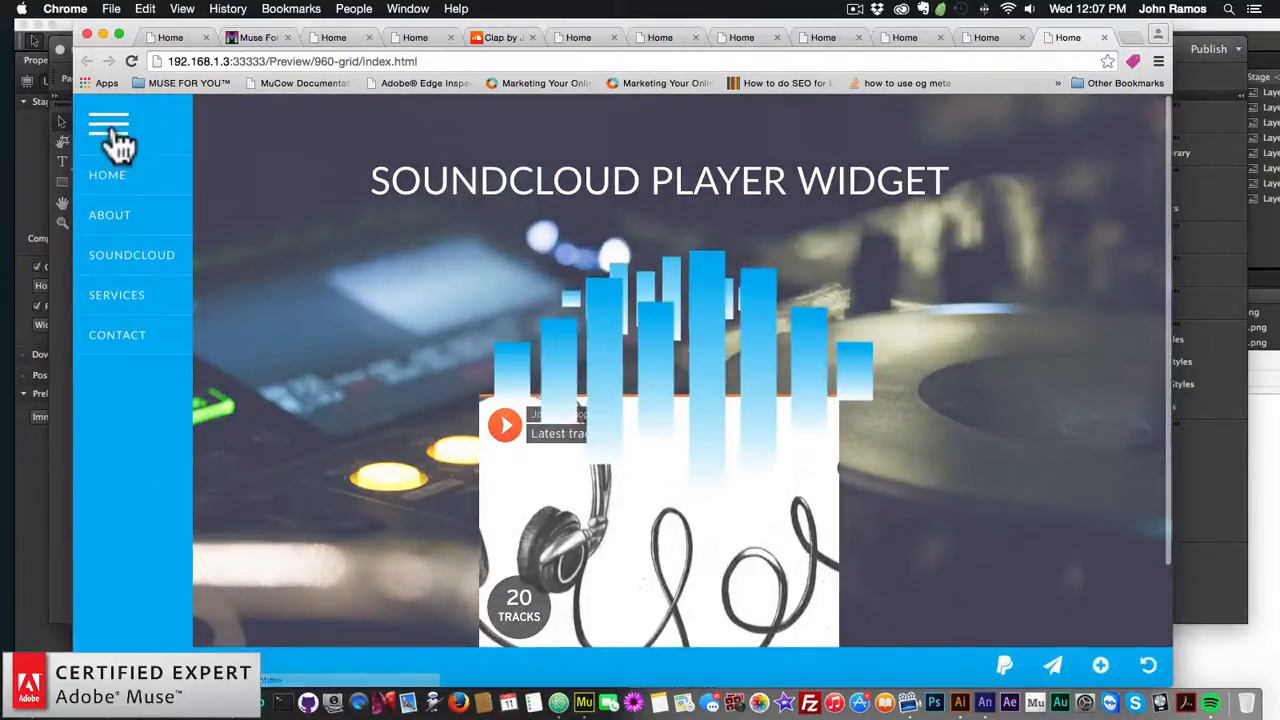
left_click(112, 126)
- Switch back to Muse and set the Menu 5 Settings widget's background opacity to 0.9 on the A-Master page
left_click(56, 362)
left_click(1012, 48)
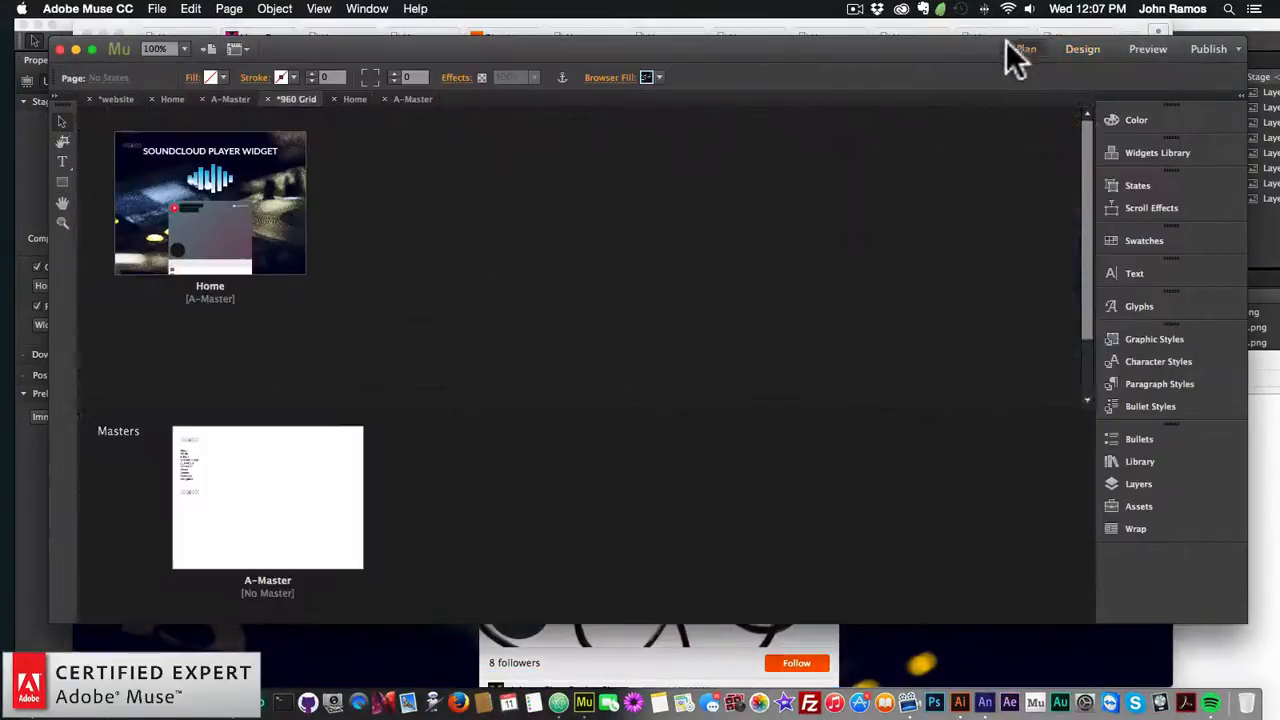
double_click(220, 508)
left_click(335, 190)
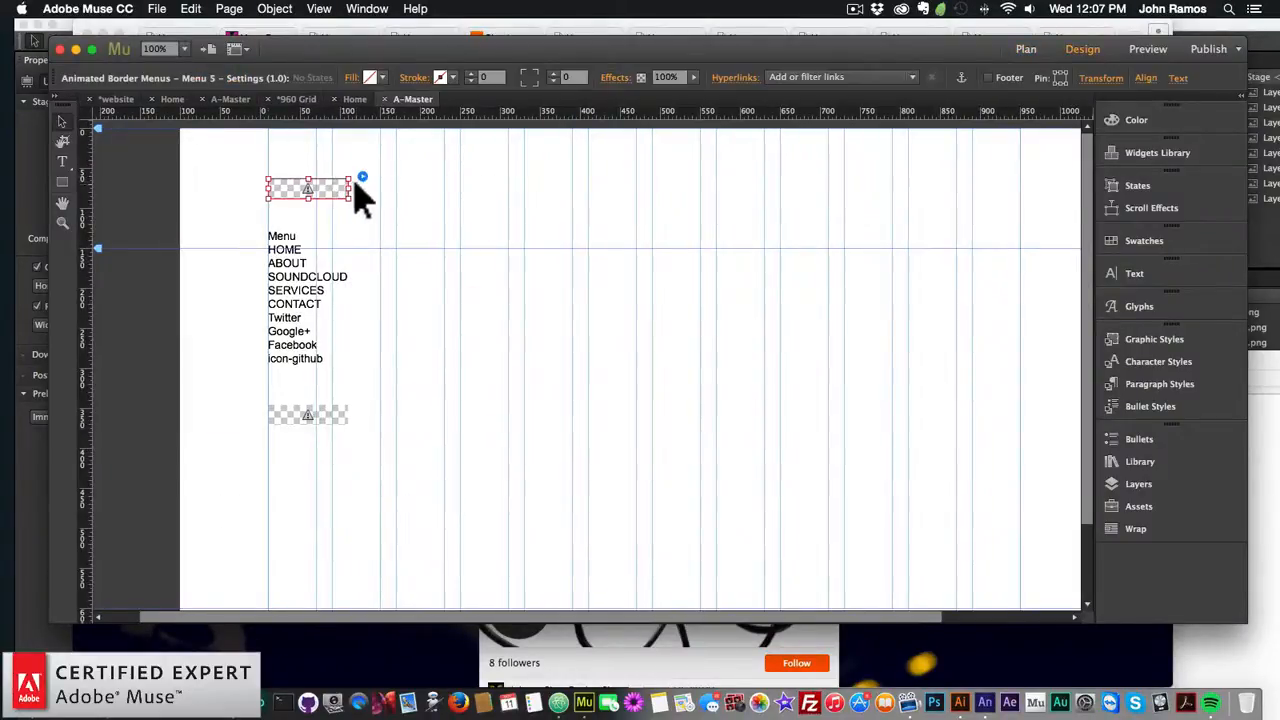
left_click(362, 177)
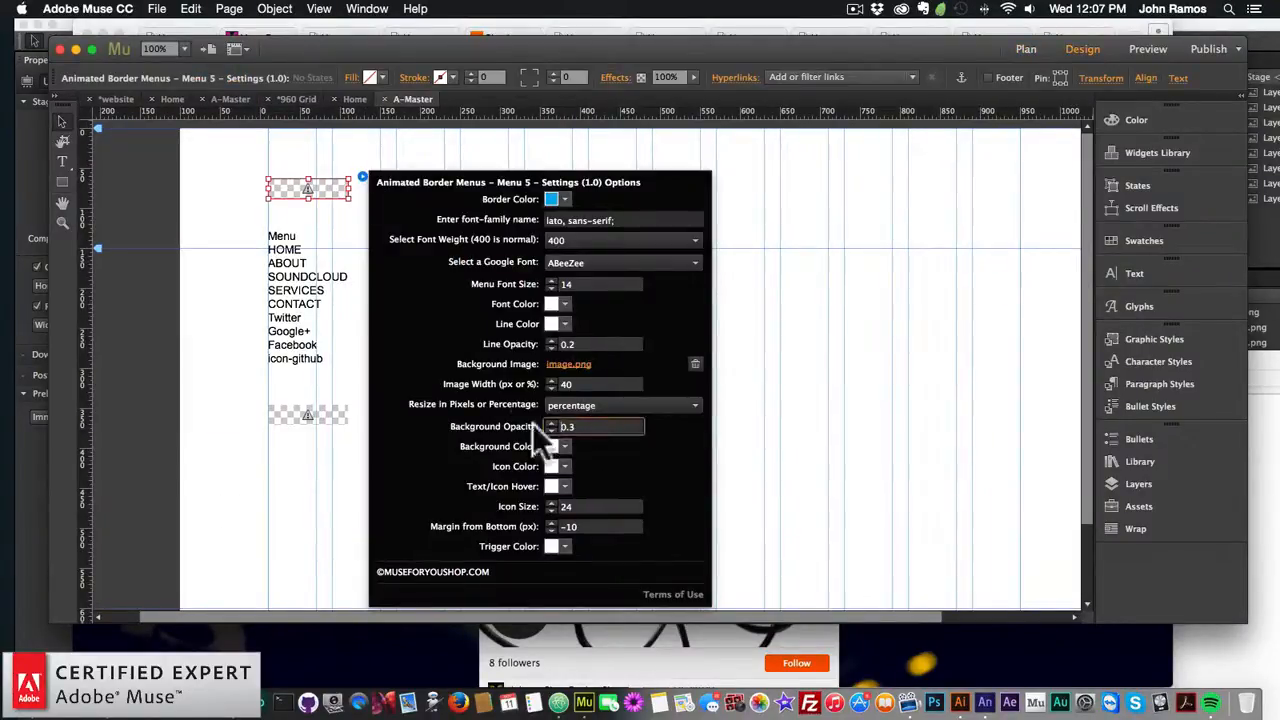
type("0.9")
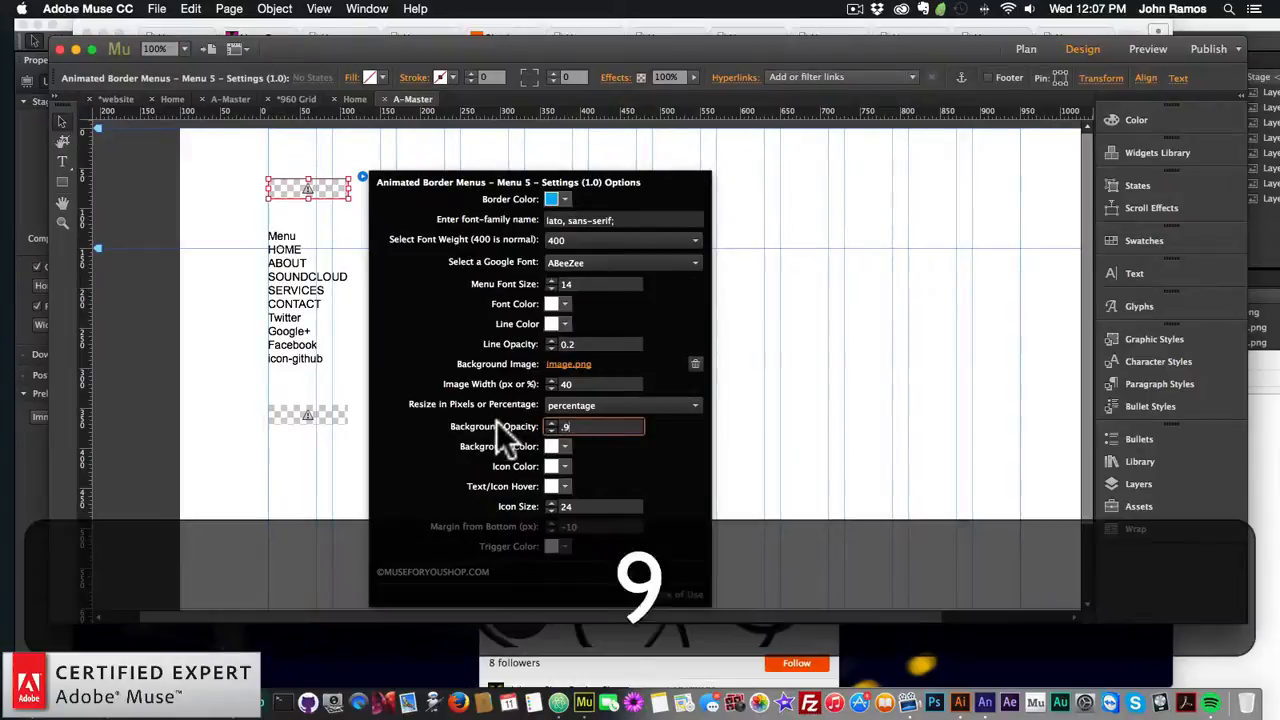
key("Return")
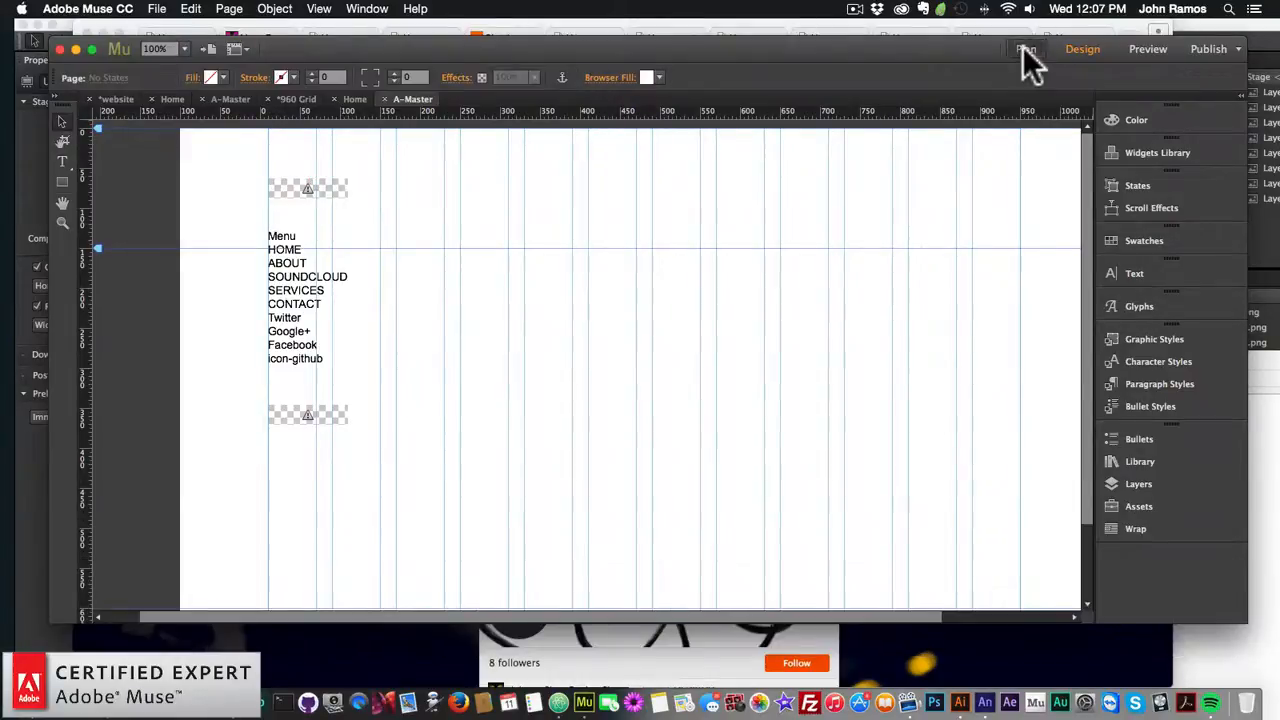
- Preview the Home page in the browser and open the border menu to check the overlay's opacity
left_click(1025, 48)
double_click(203, 207)
left_click(157, 9)
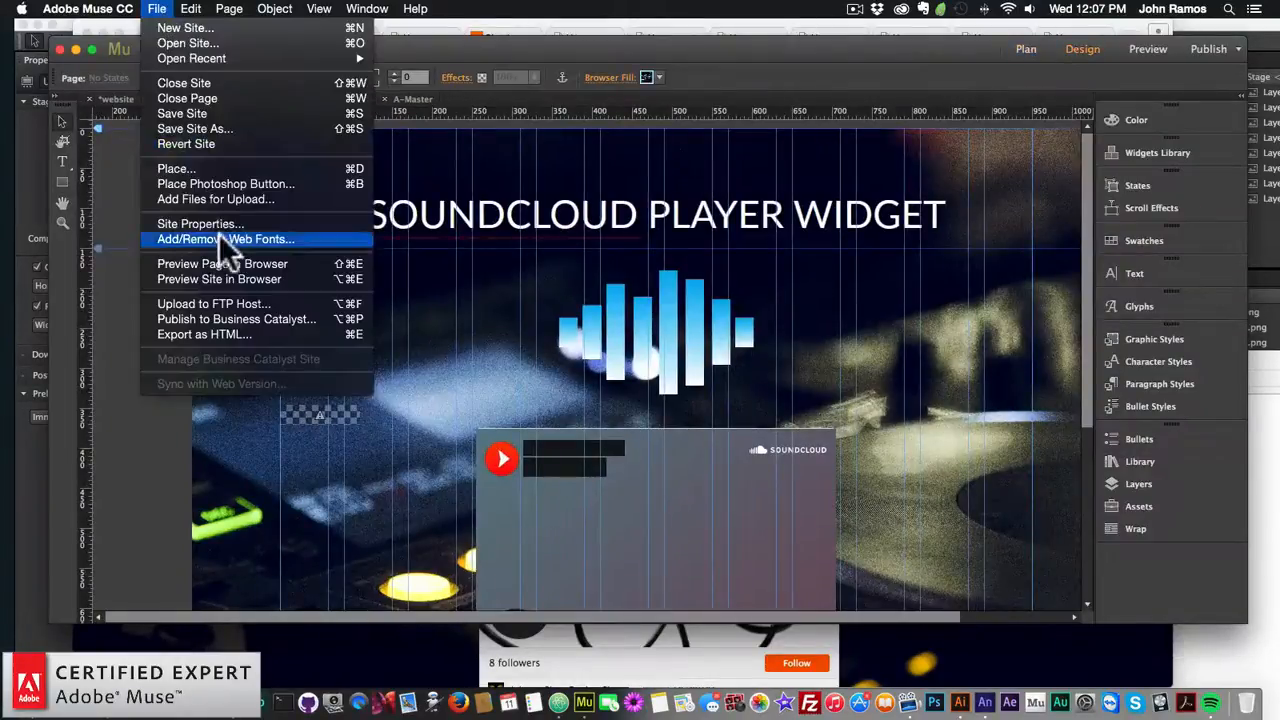
left_click(217, 265)
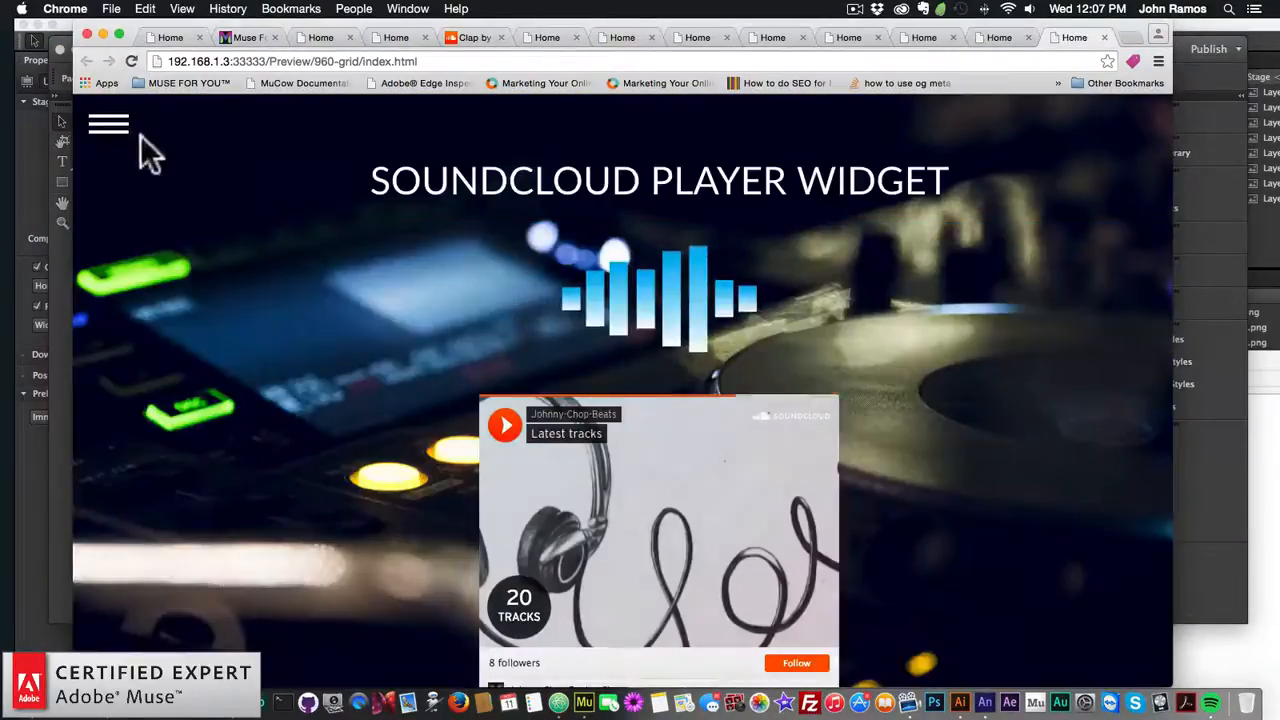
left_click(108, 124)
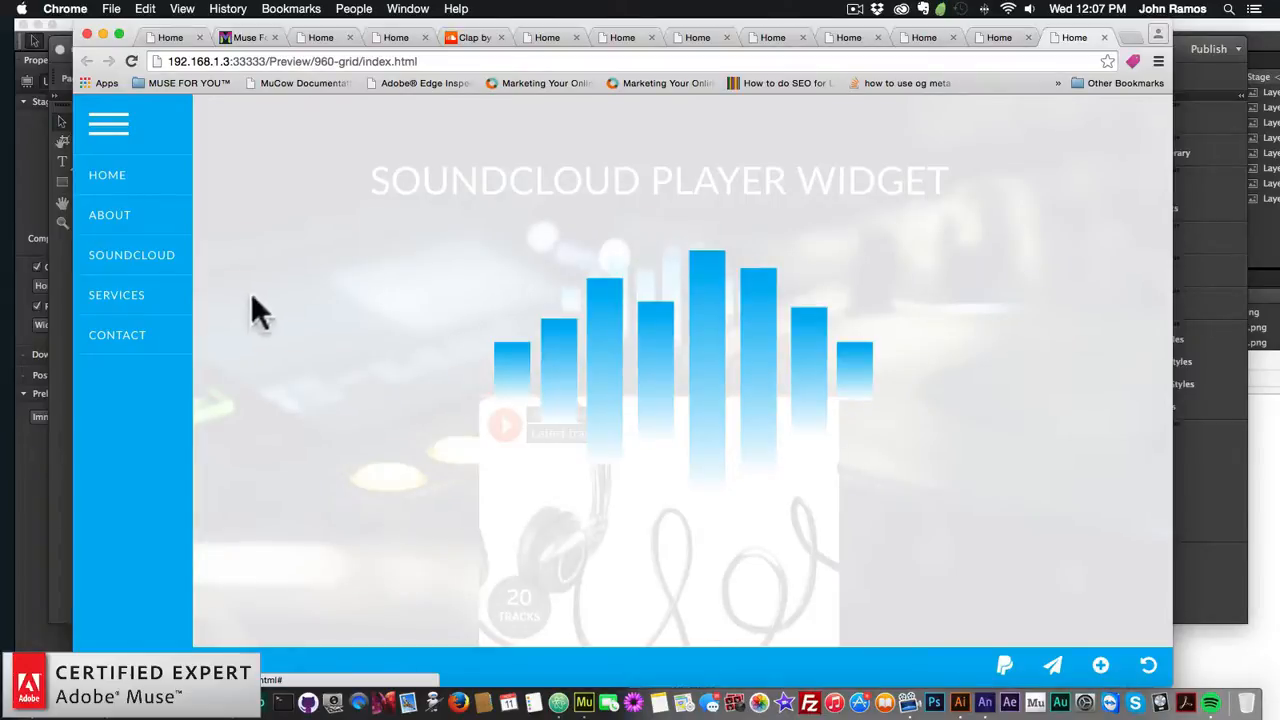
- Switch back to Muse and clear the Menu Item 1 URL in the Menu 5 Links widget on the A-Master page
left_click(57, 268)
left_click(1037, 53)
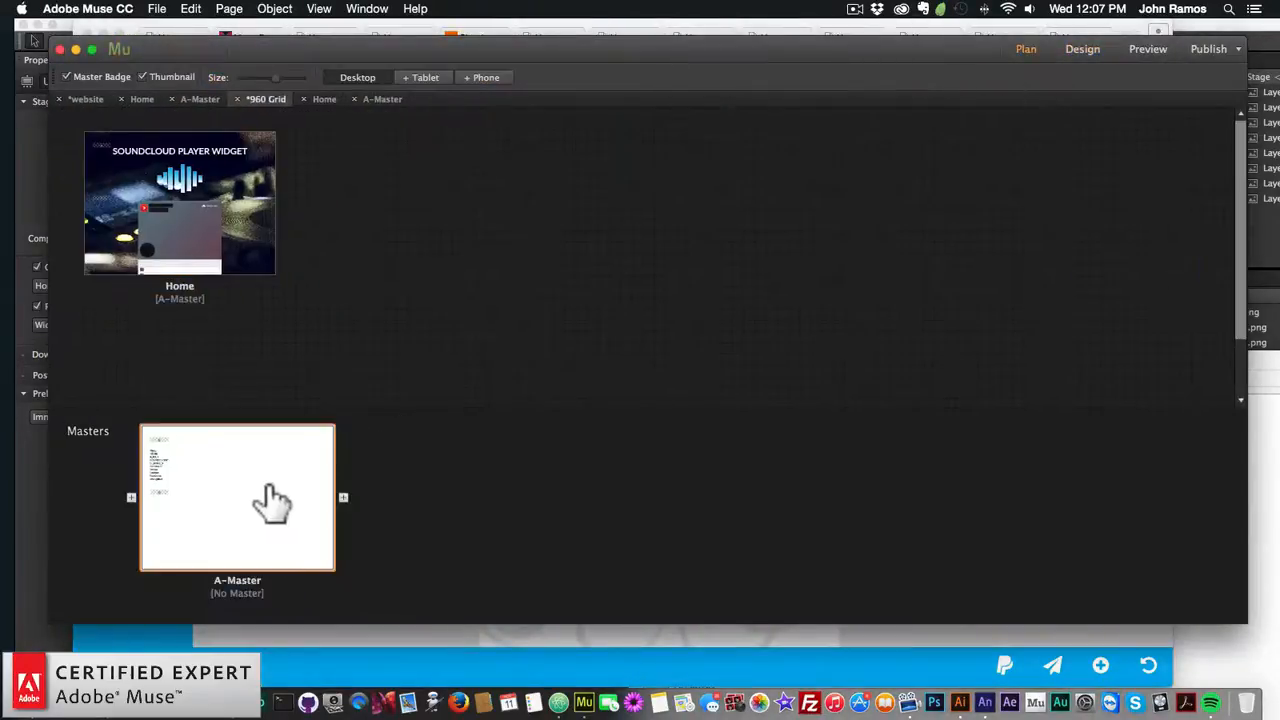
double_click(271, 506)
left_click(358, 215)
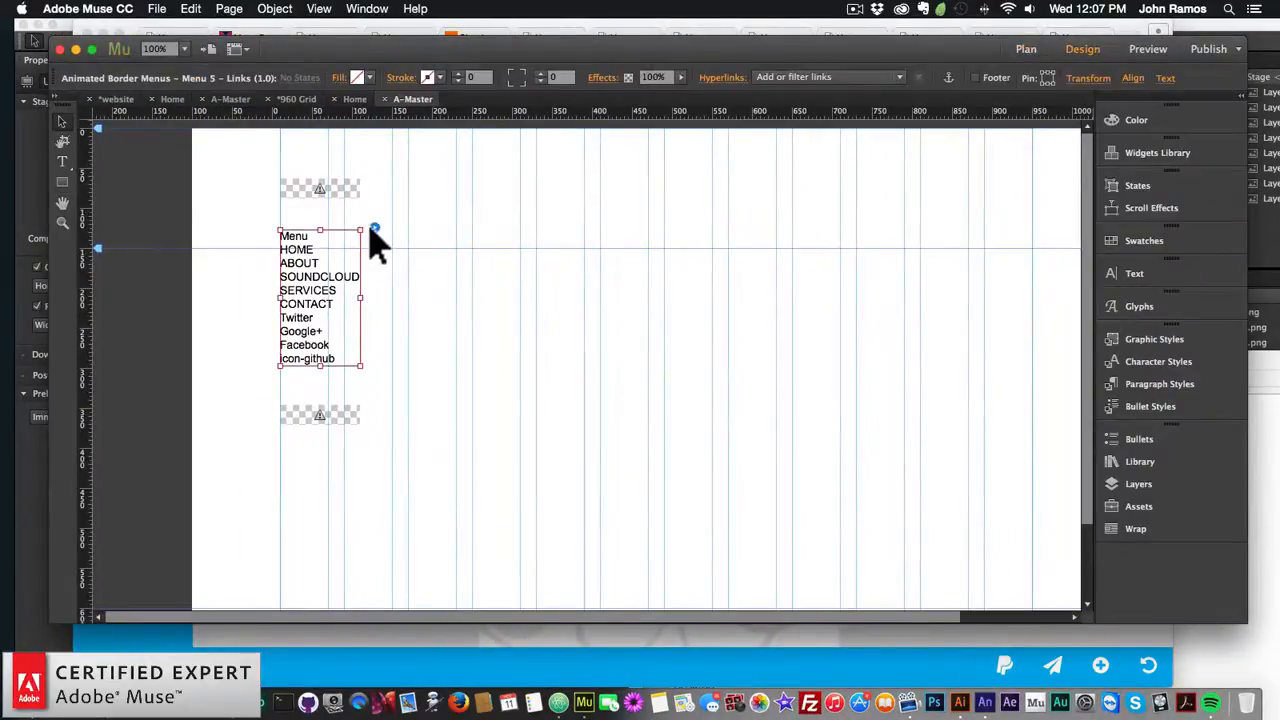
left_click(374, 230)
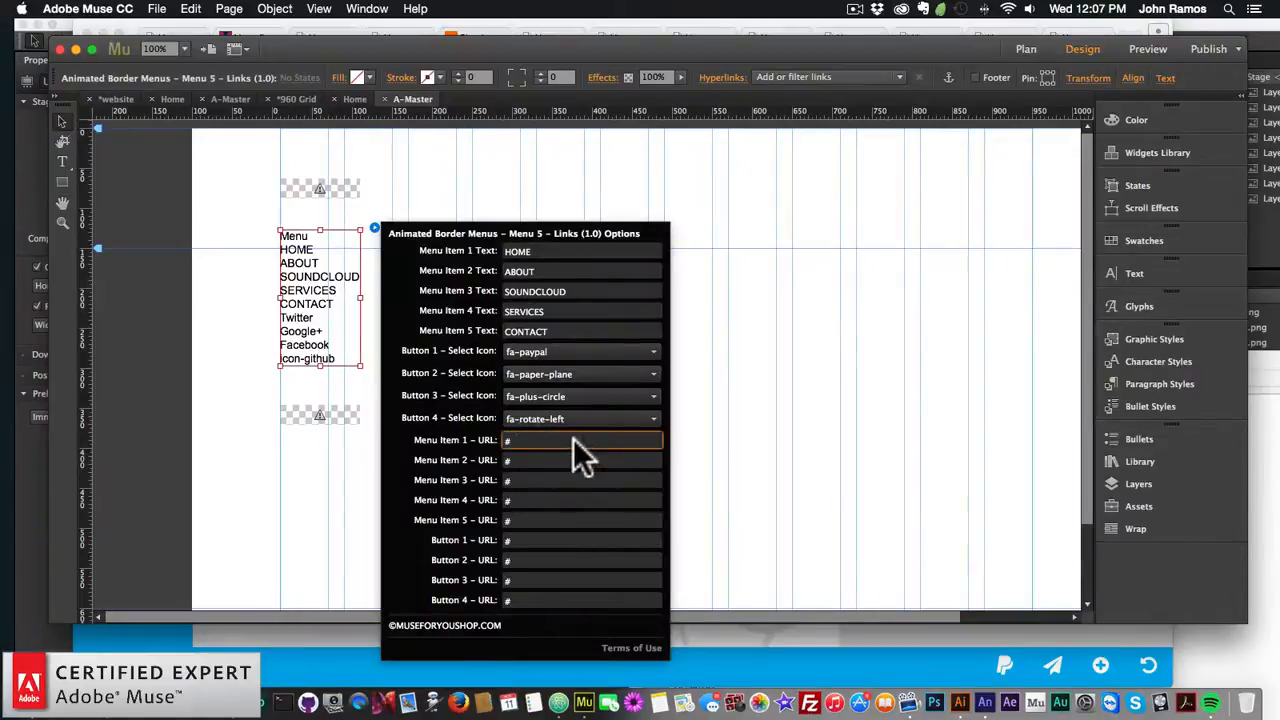
key("BackSpace")
key("BackSpace")
key("BackSpace")
left_click(508, 541)
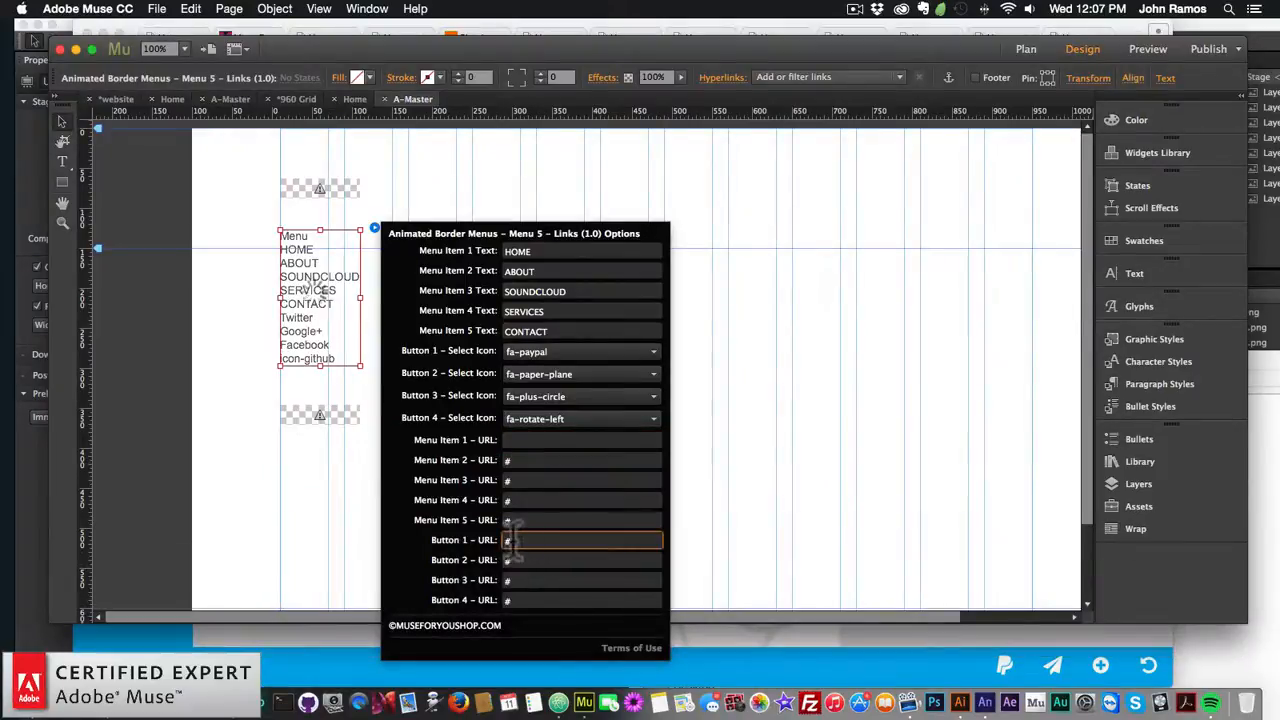
left_click(520, 442)
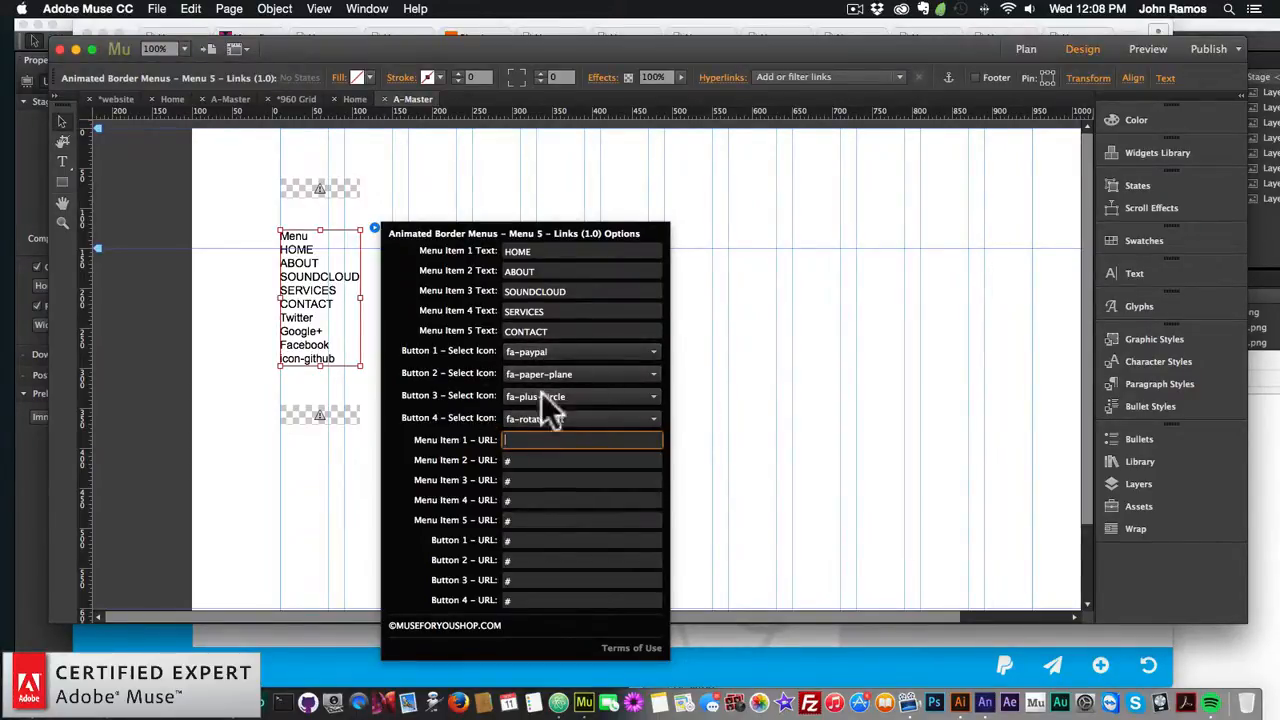
left_click(808, 384)
- Return to the browser preview and toggle the border menu to review its menu items and icons
left_click(822, 648)
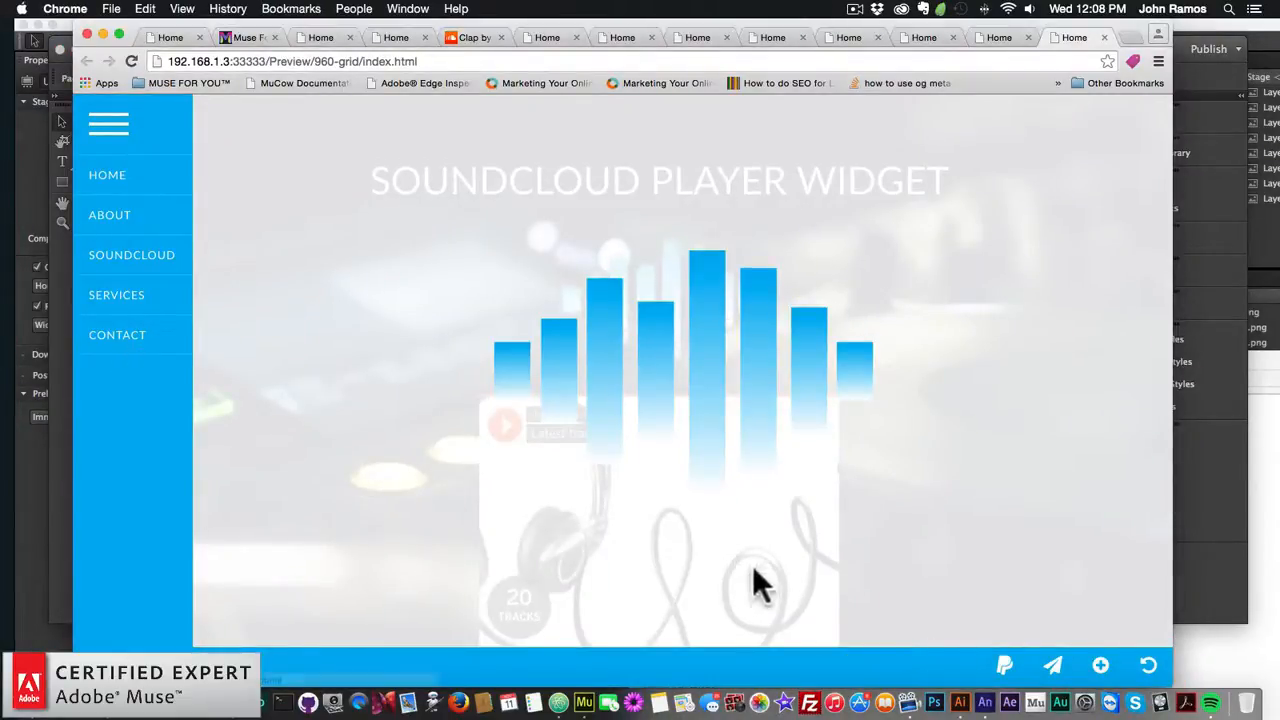
left_click(116, 128)
left_click(116, 128)
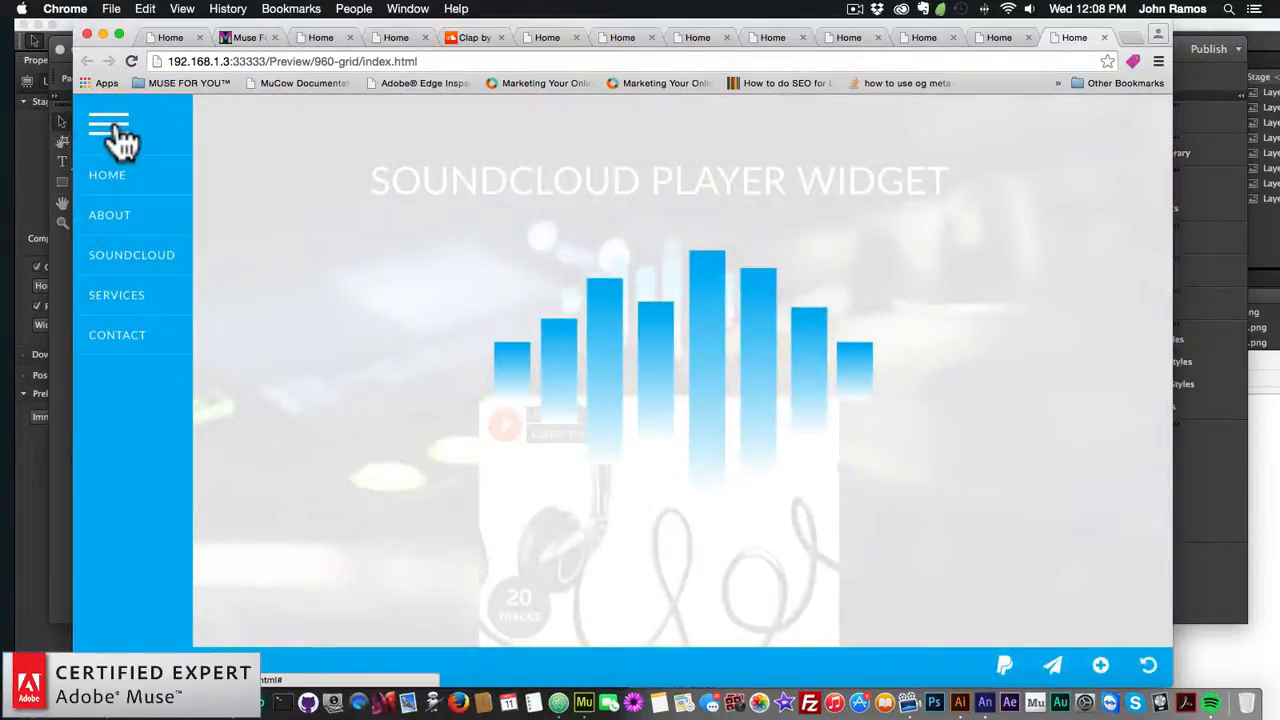
left_click(57, 303)
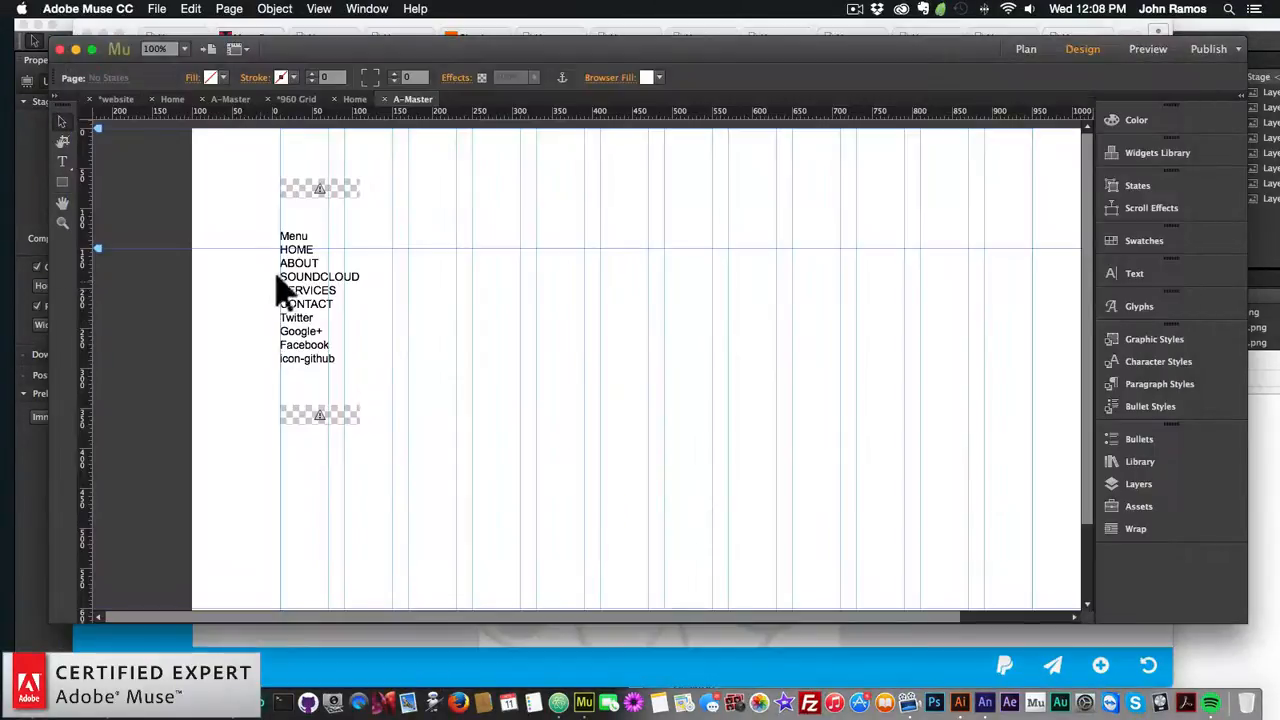
left_click(375, 227)
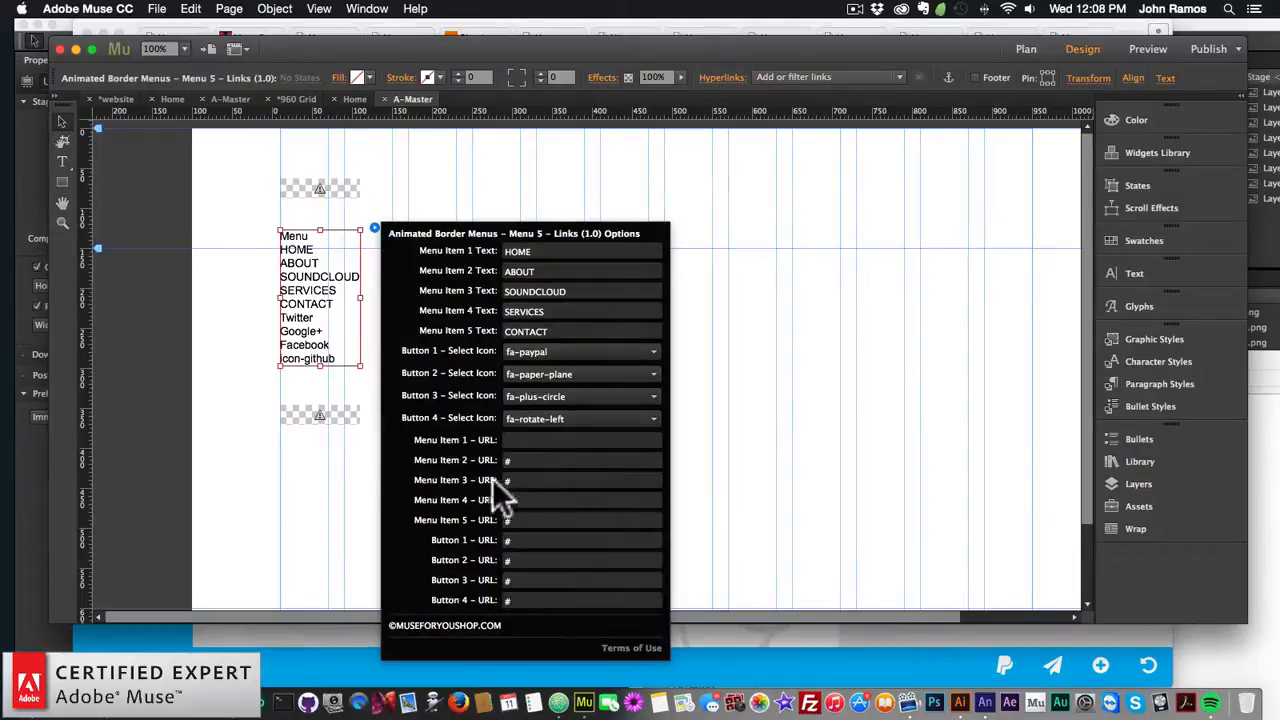
type("http:")
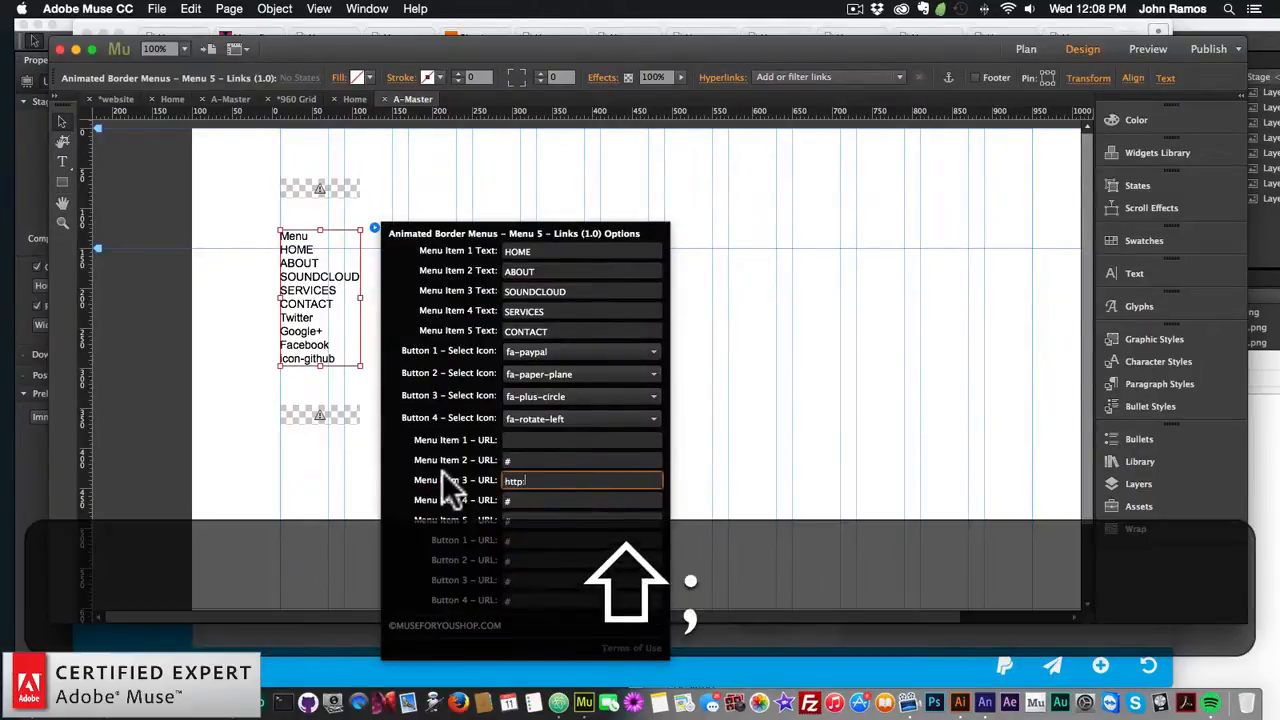
type("//soundcloud/co")
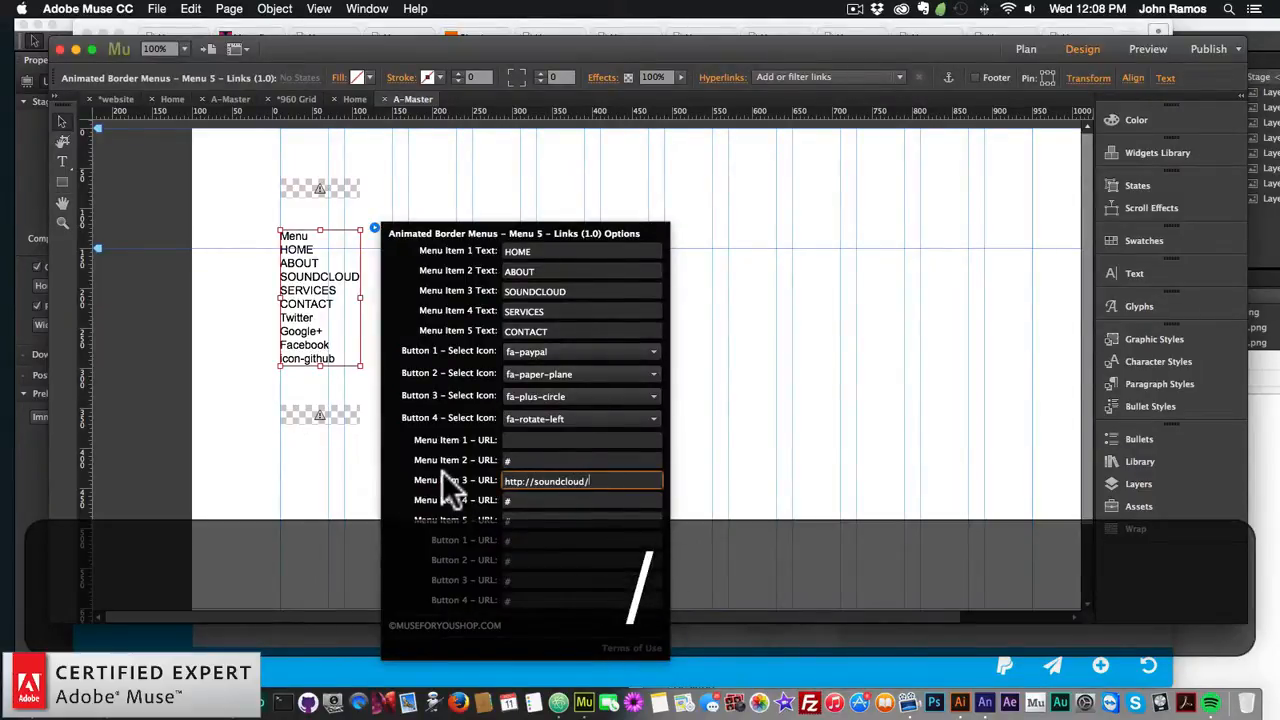
key("BackSpace")
type("om")
key("BackSpace")
key("BackSpace")
key("BackSpace")
key("BackSpace")
type(".com/johnnychopbeats")
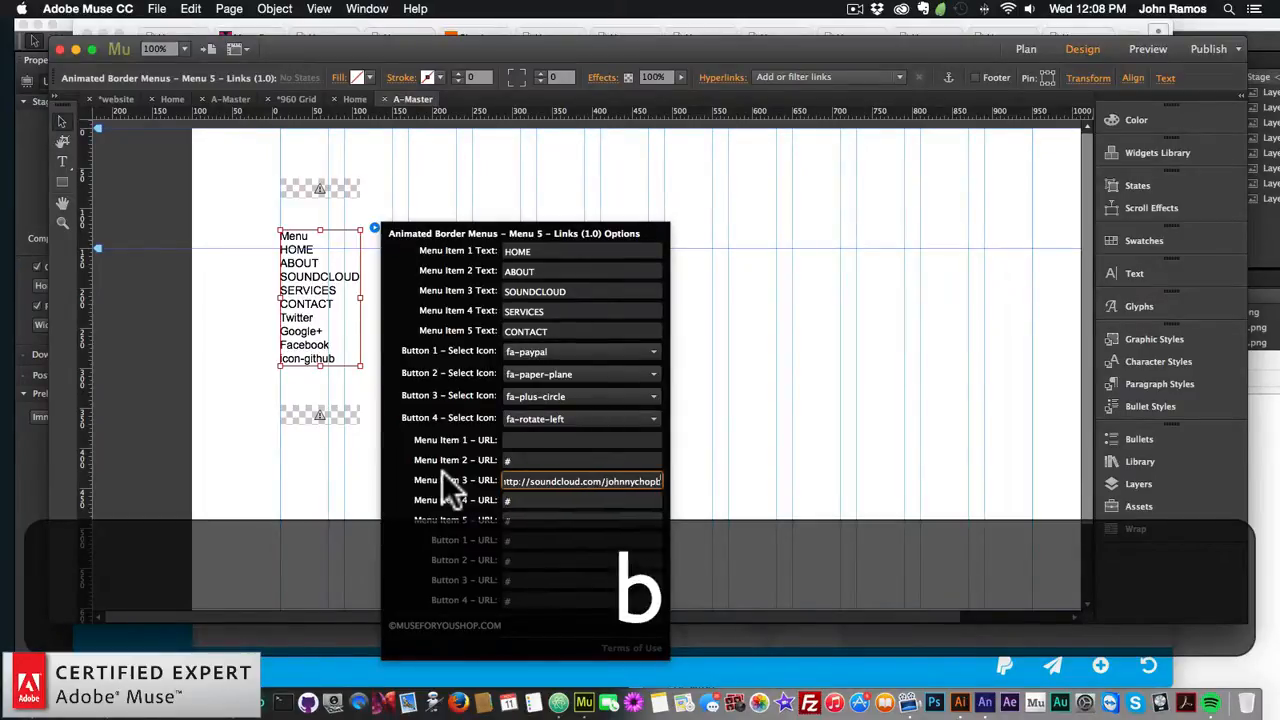
key("Return")
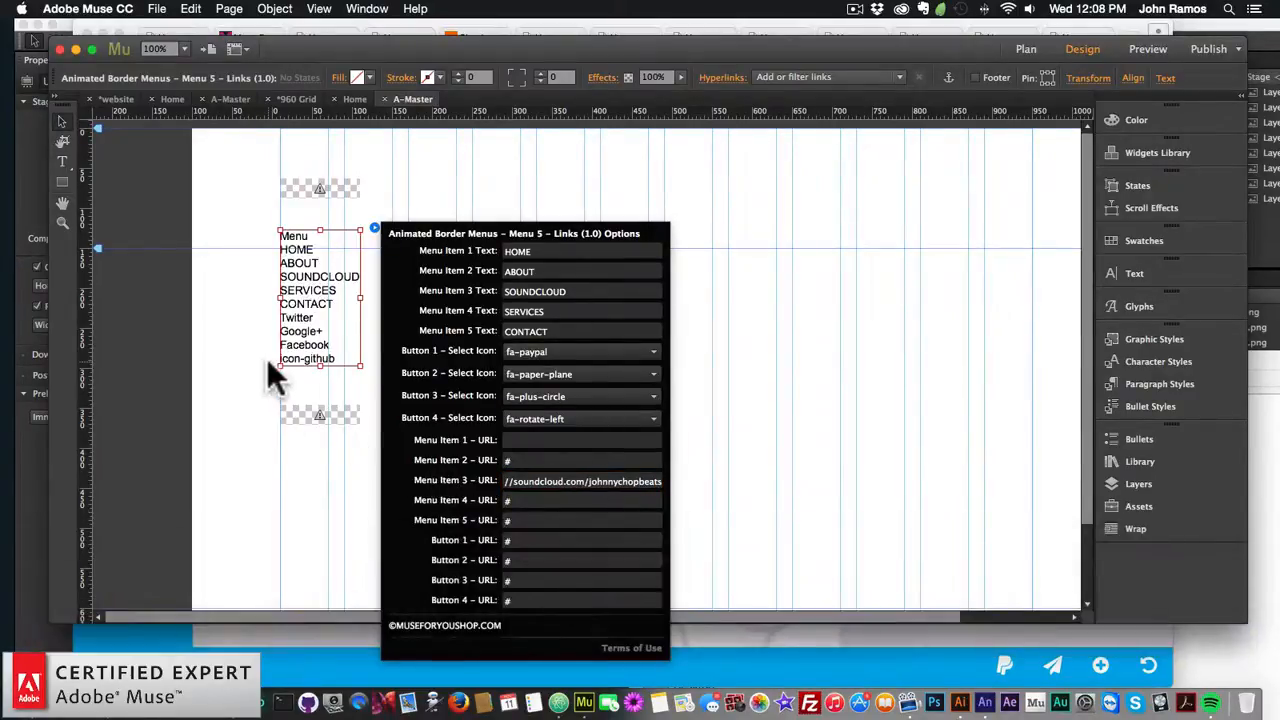
left_click(277, 371)
- Preview the Home page in the browser and follow the SOUNDCLOUD link in the border menu to test it
left_click(1026, 49)
double_click(169, 228)
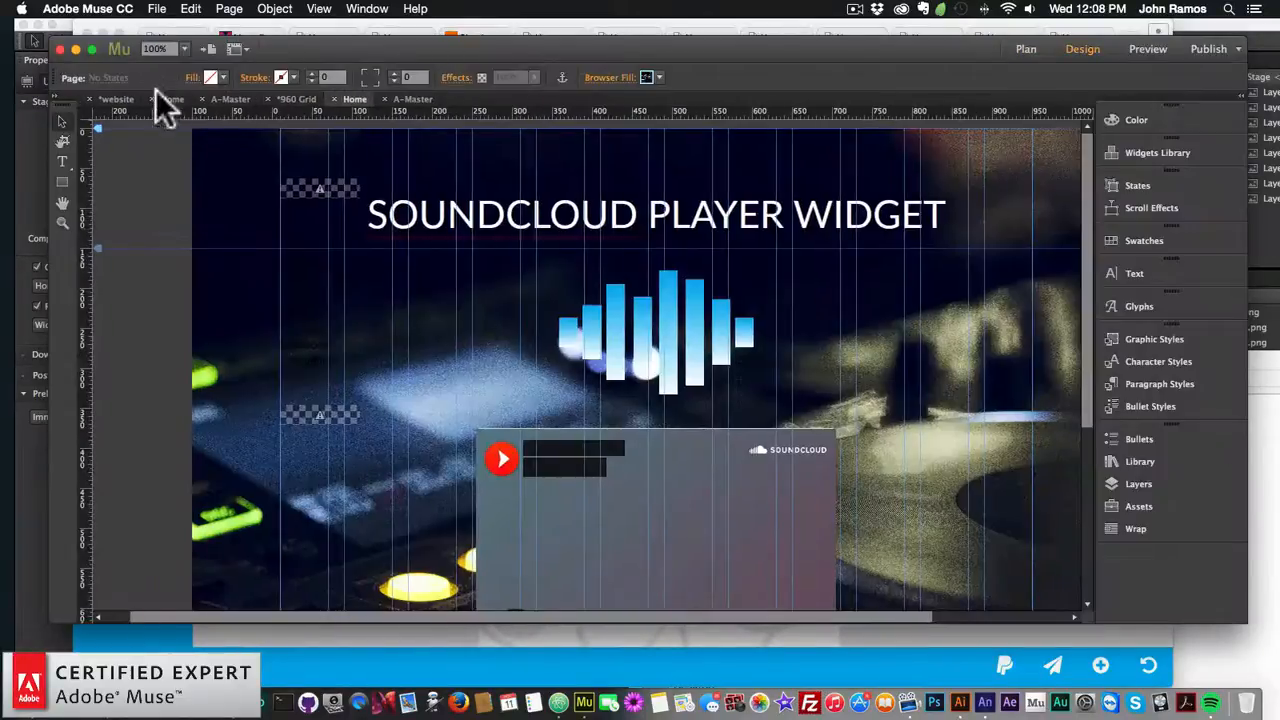
left_click(157, 8)
left_click(194, 263)
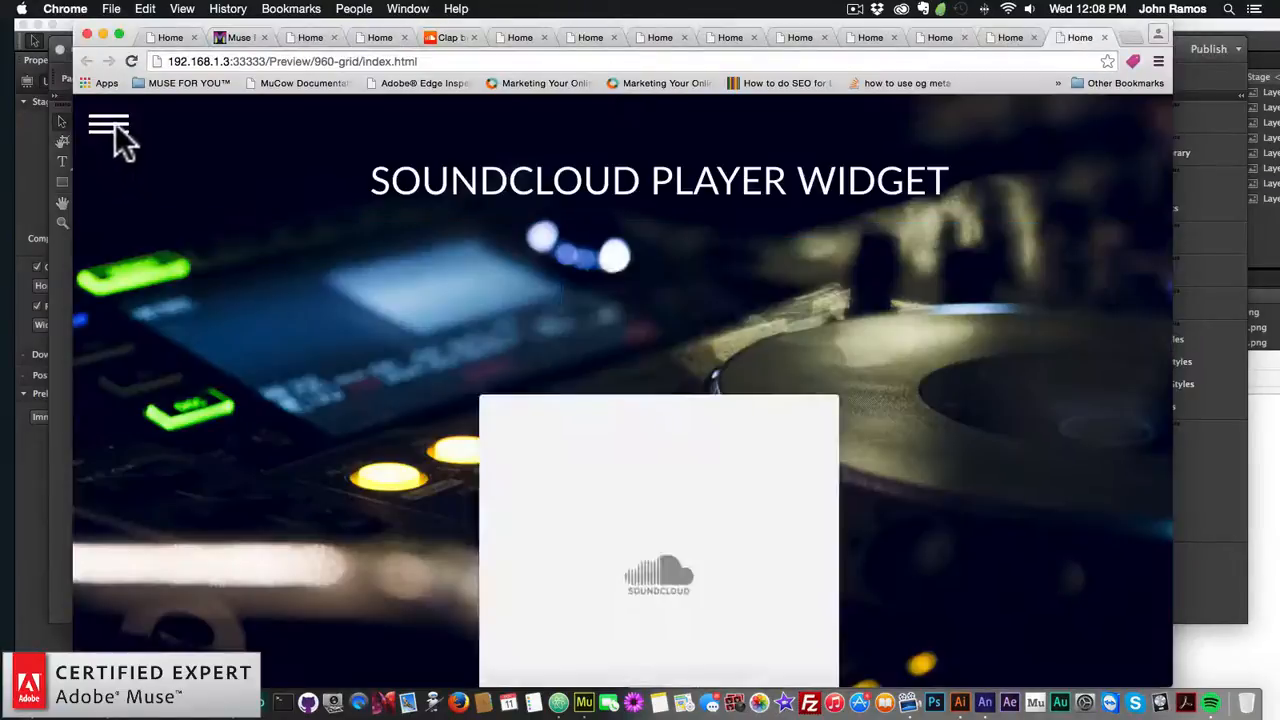
left_click(110, 128)
left_click(137, 258)
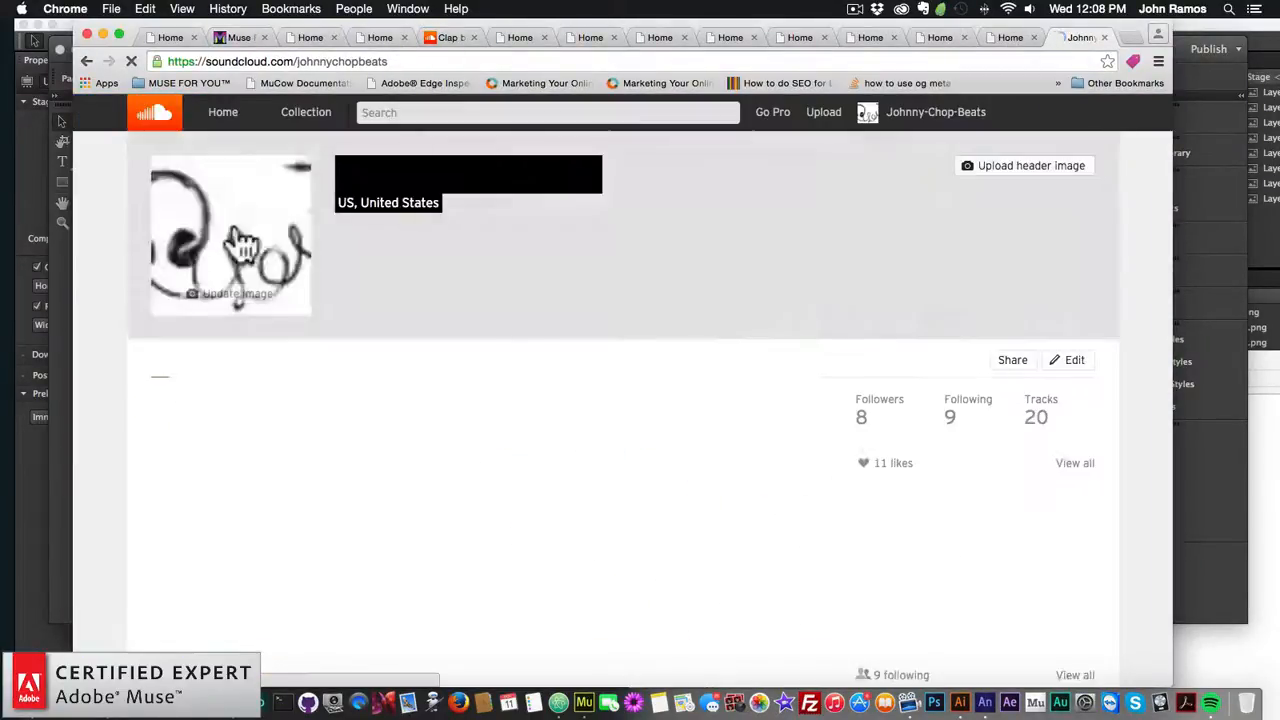
- Go back to the previewed Home page and scroll through the SoundCloud player's track list
left_click(87, 61)
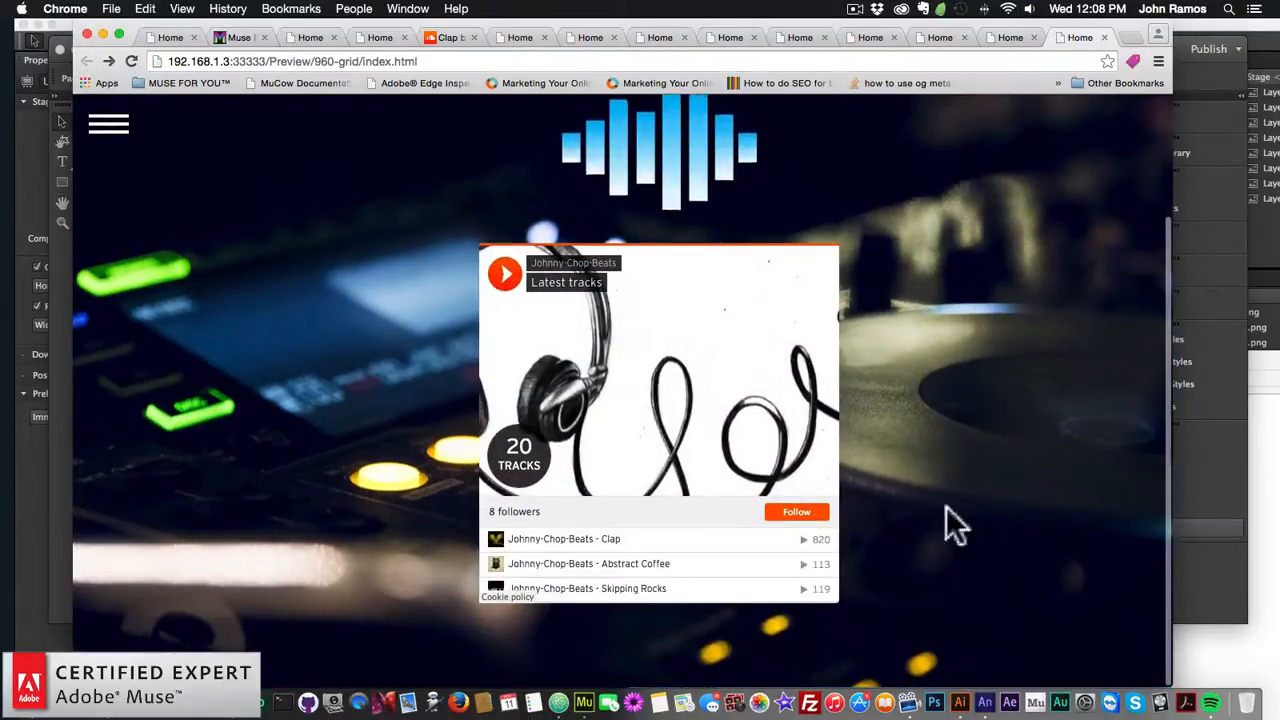
scroll(757, 557, "down", 2)
scroll(725, 507, "down", 5)
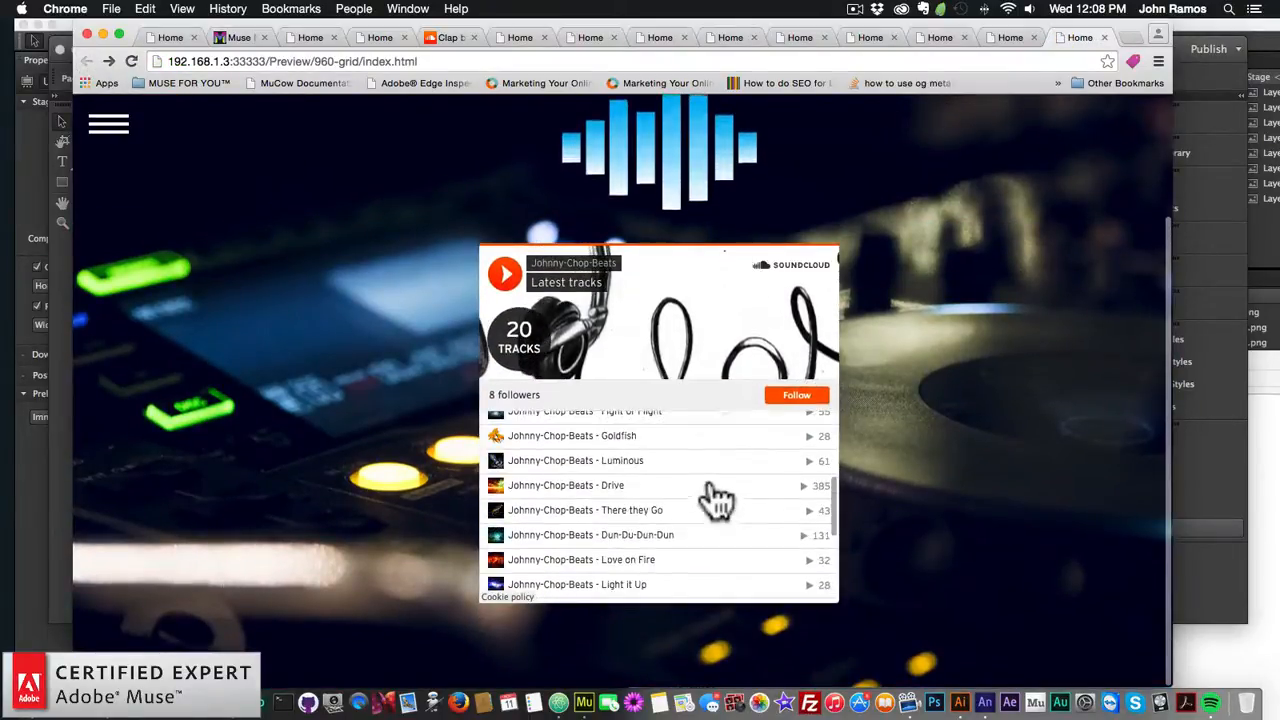
- Switch back to Muse, turn off Visual for the Home page's SoundCloud Player widget and set its player height to 250 px
left_click(1223, 601)
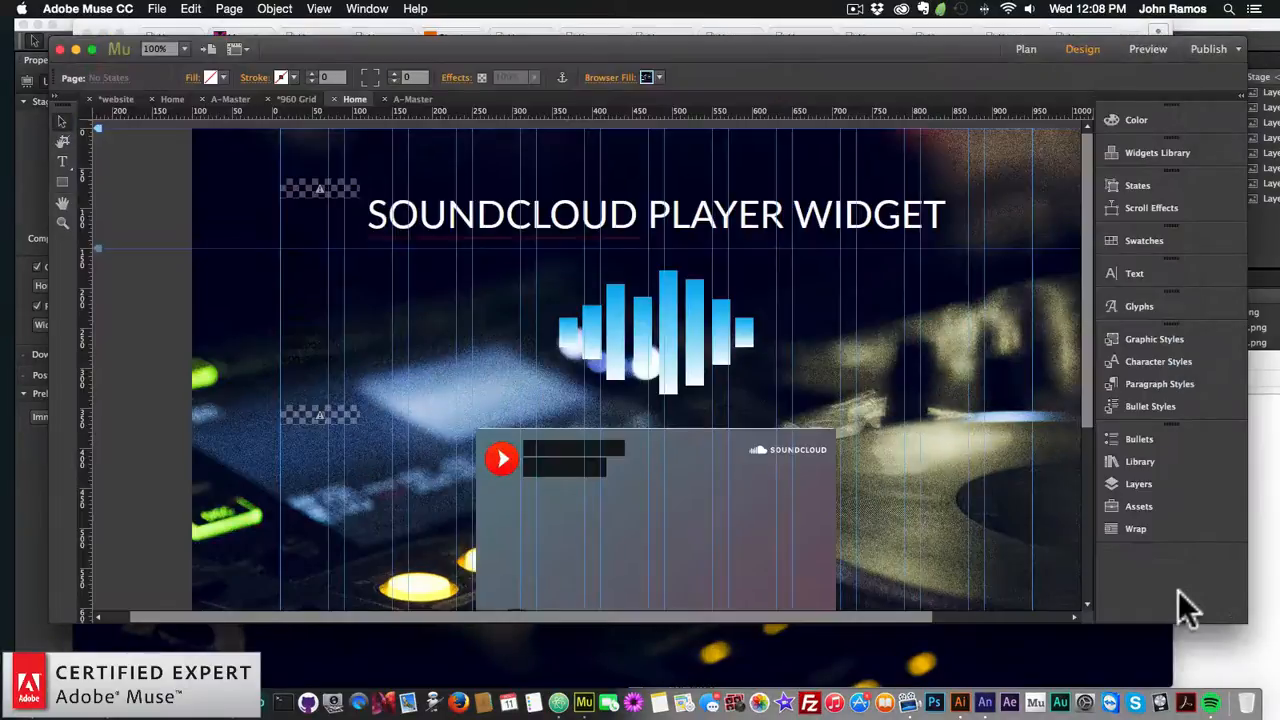
scroll(742, 502, "down", 3)
scroll(752, 518, "down", 2)
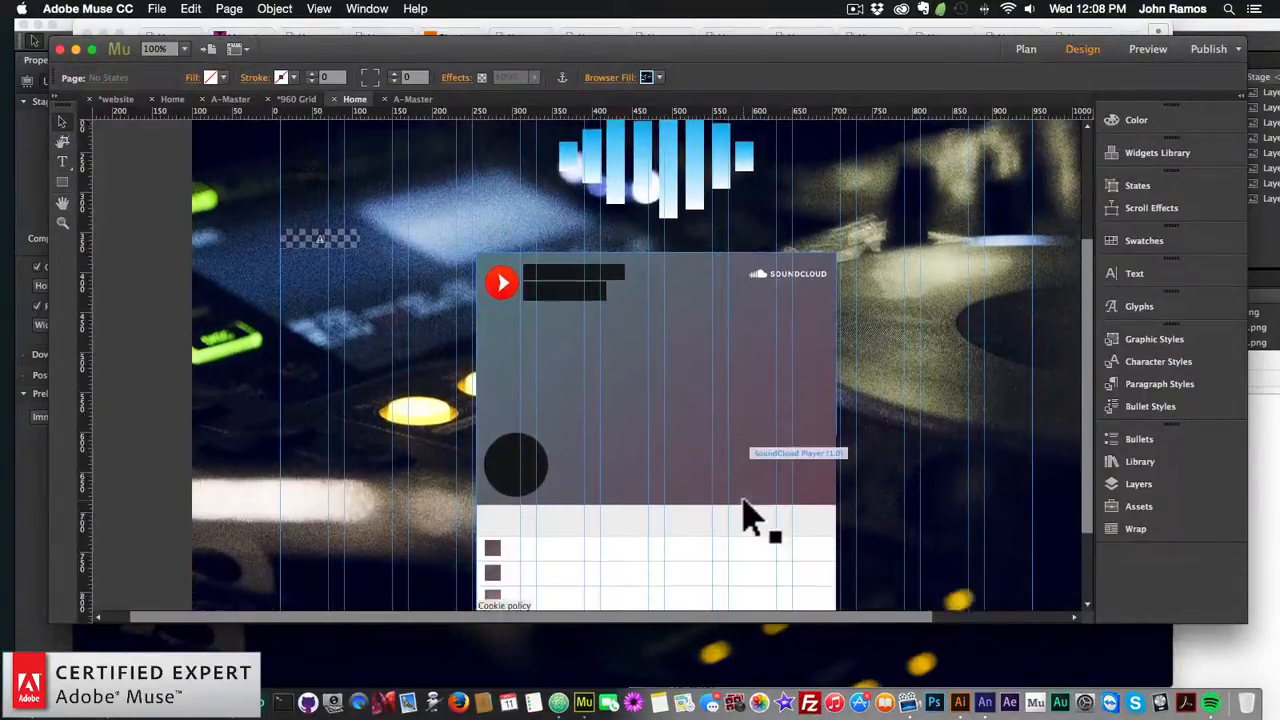
left_click(775, 365)
left_click(850, 236)
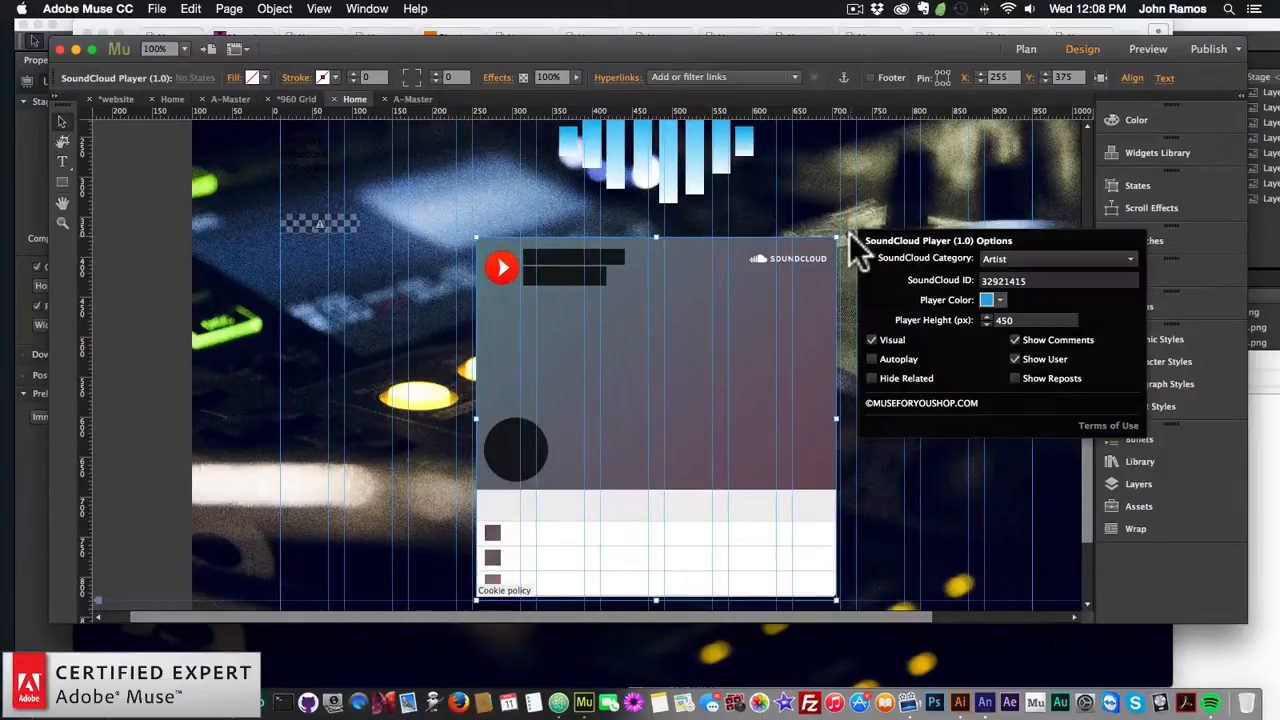
left_click(872, 340)
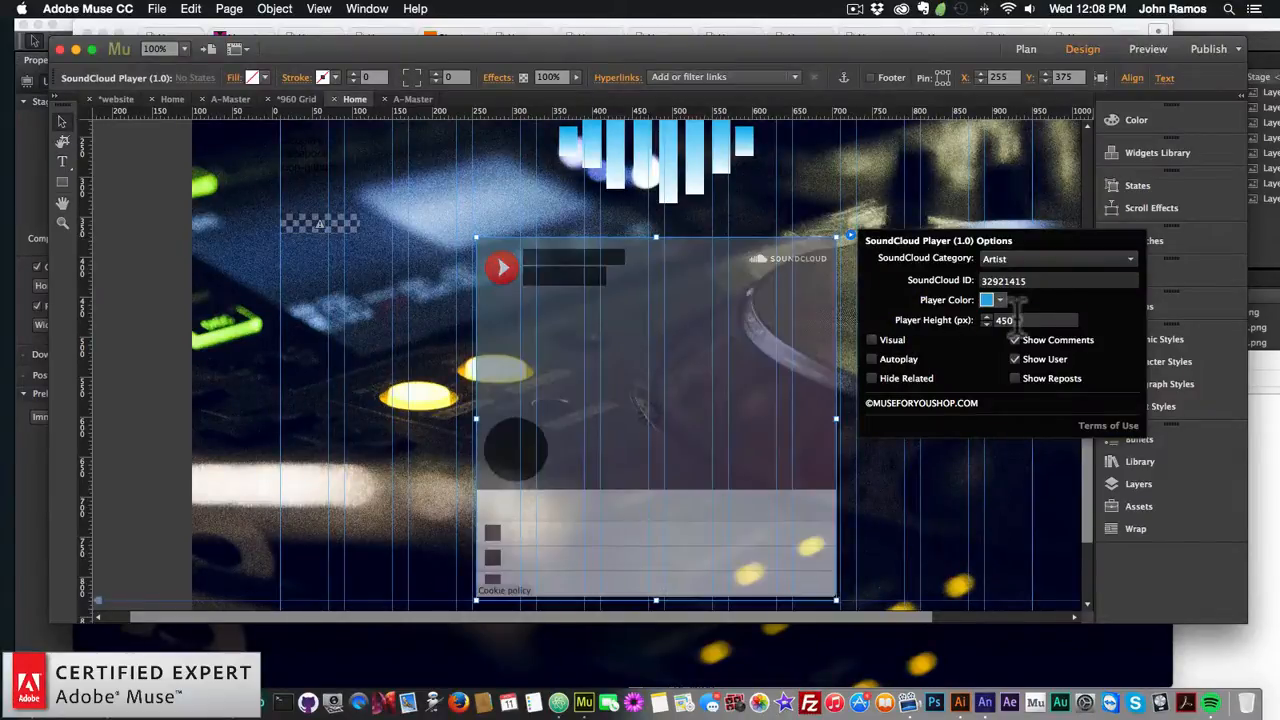
left_click_drag(1019, 319, 931, 313)
type("250")
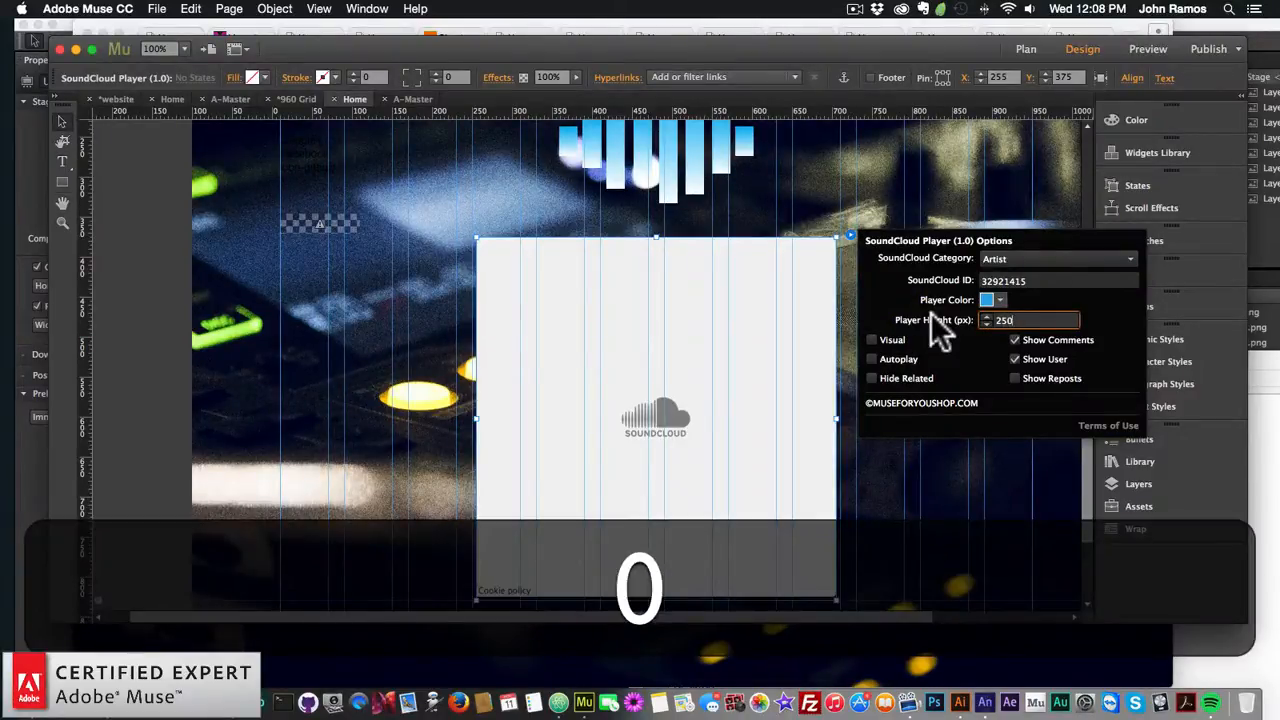
key("Return")
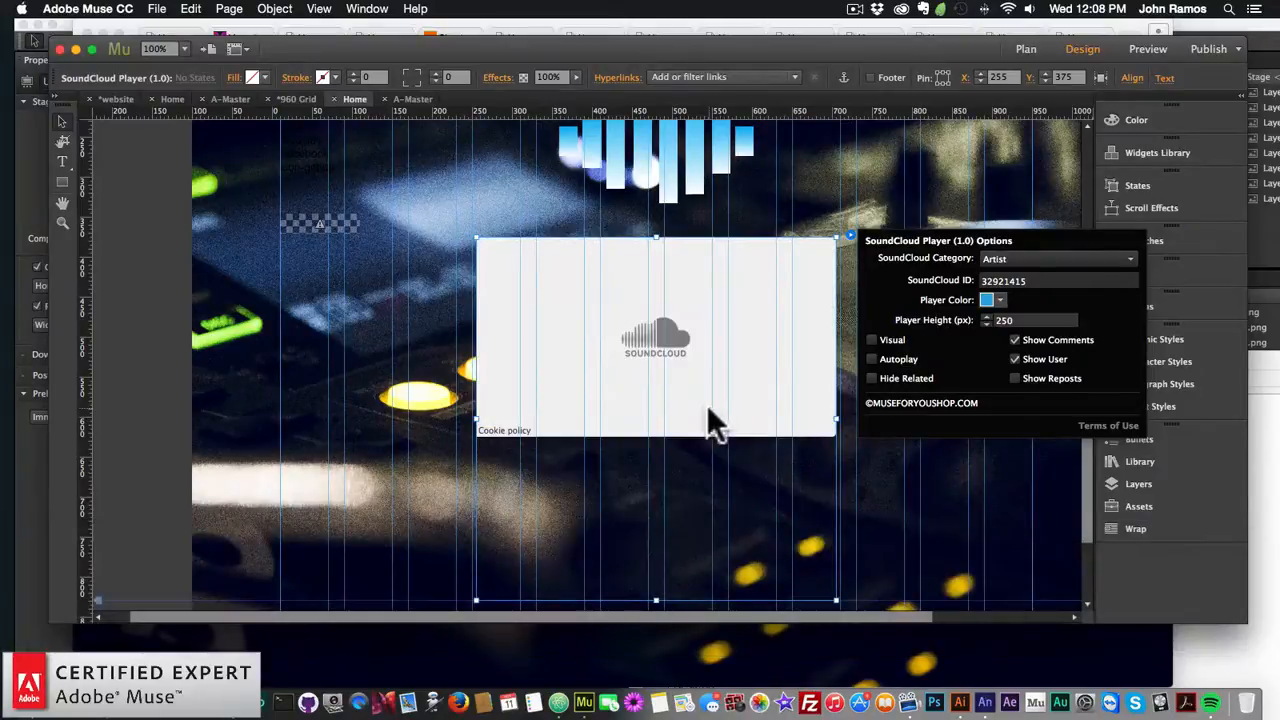
- Shrink the SoundCloud Player widget's frame to the bottom edge of the player and preview the Home page in the browser
left_click(707, 405)
left_click_drag(659, 600, 680, 396)
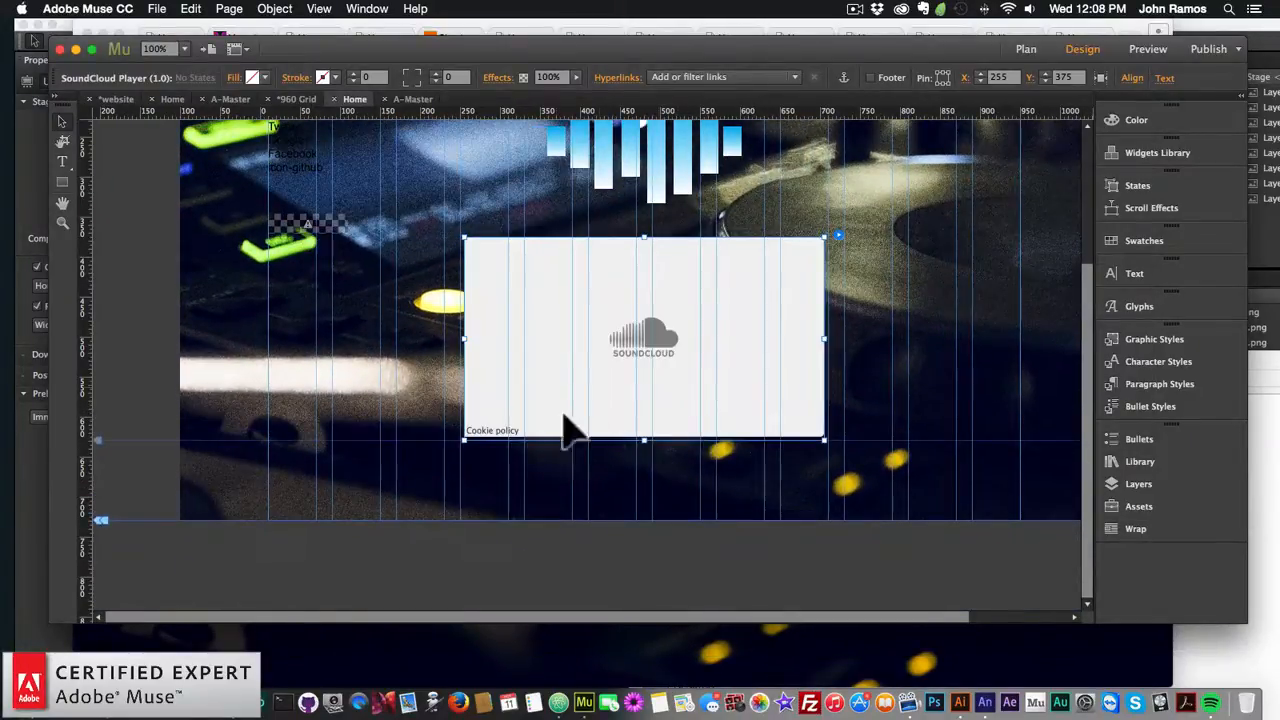
left_click(283, 352)
left_click(157, 8)
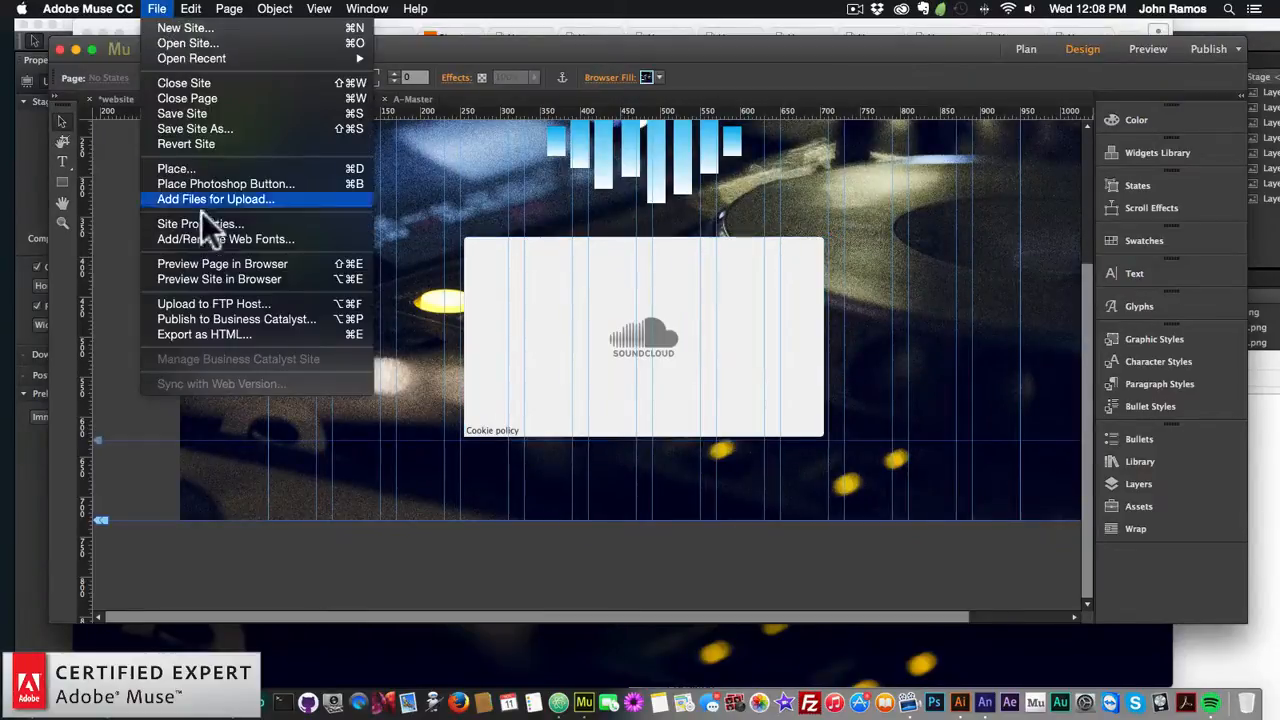
left_click(208, 262)
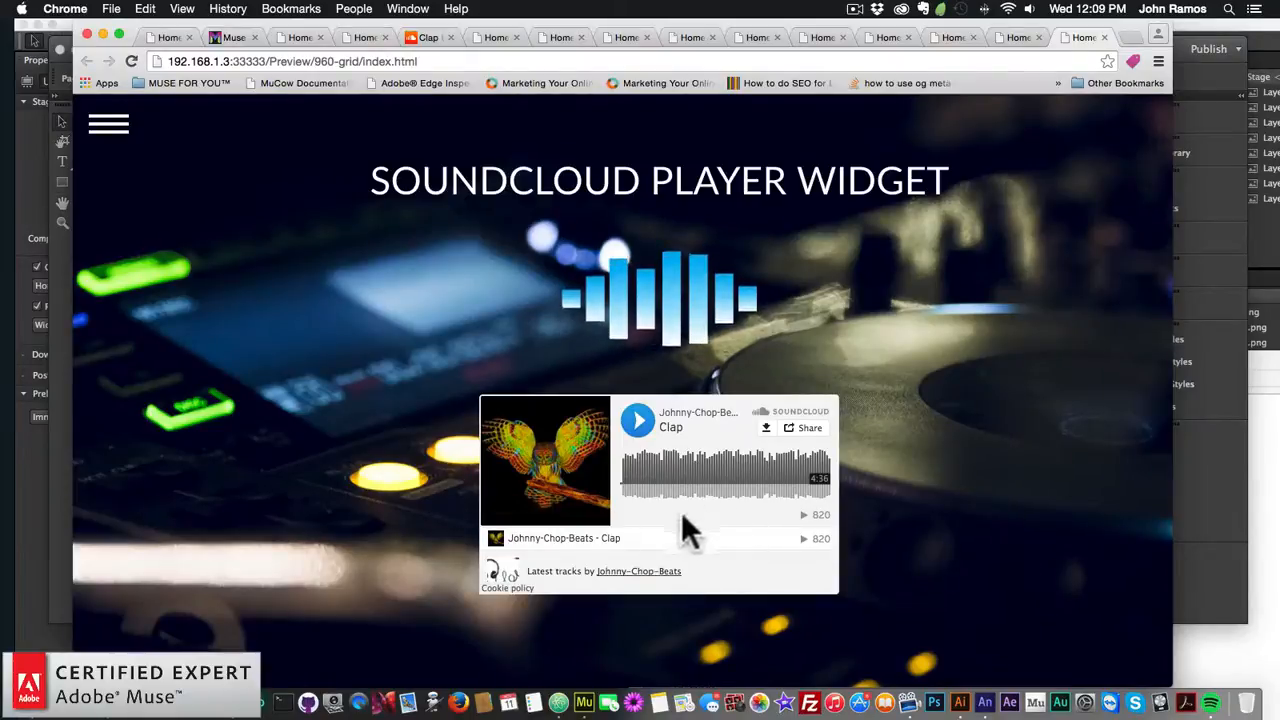
- Switch back to Muse, set the SoundCloud Player's height to 150 px and shrink its frame to fit
left_click(1192, 578)
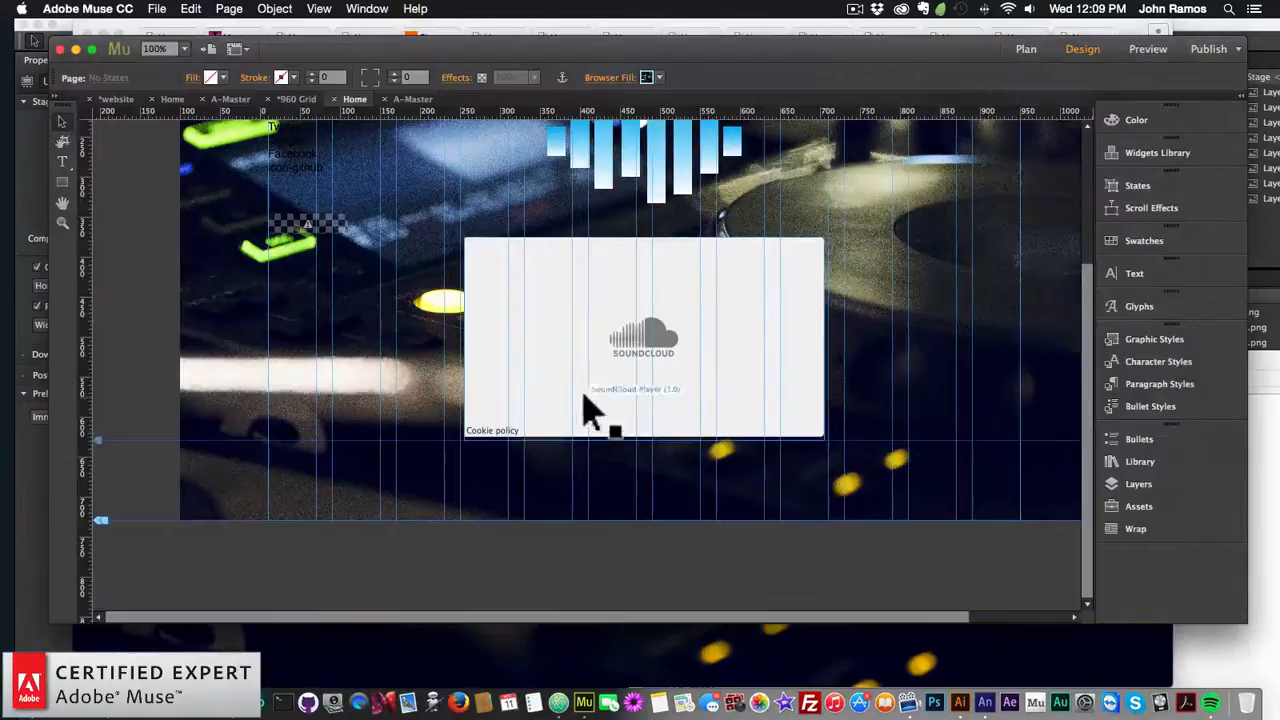
left_click(583, 392)
left_click(838, 236)
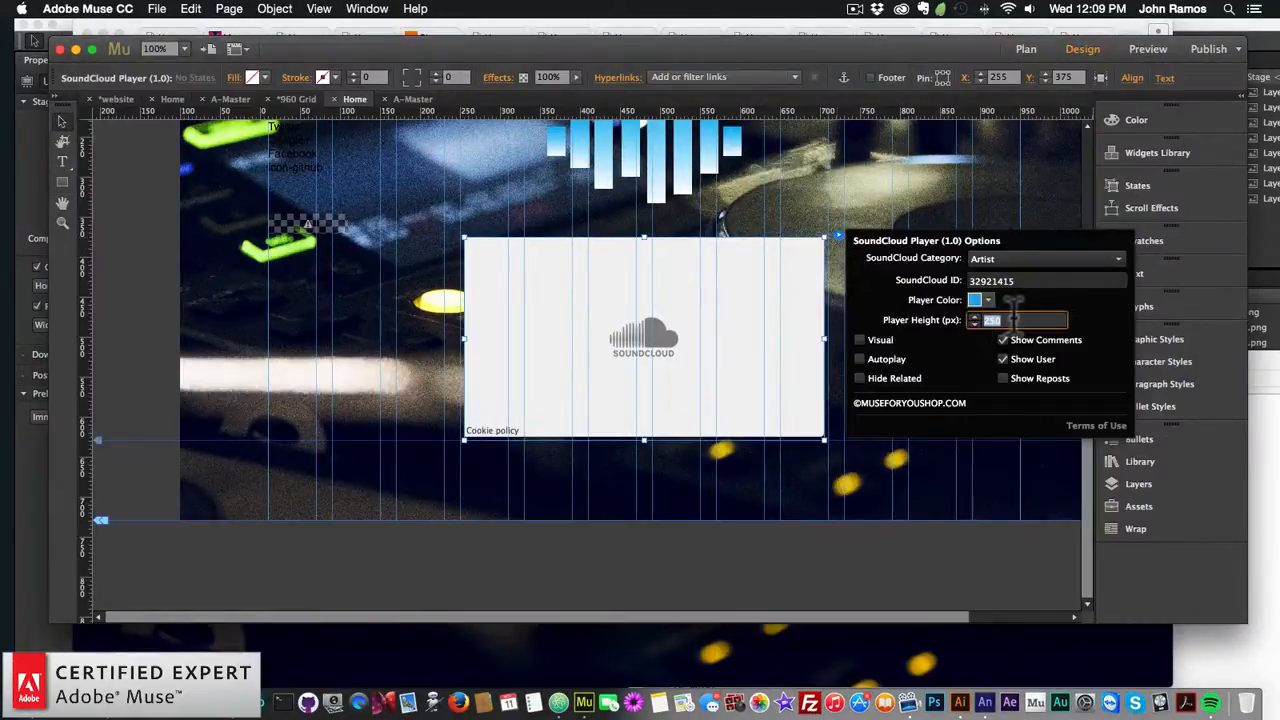
type("150")
key("Return")
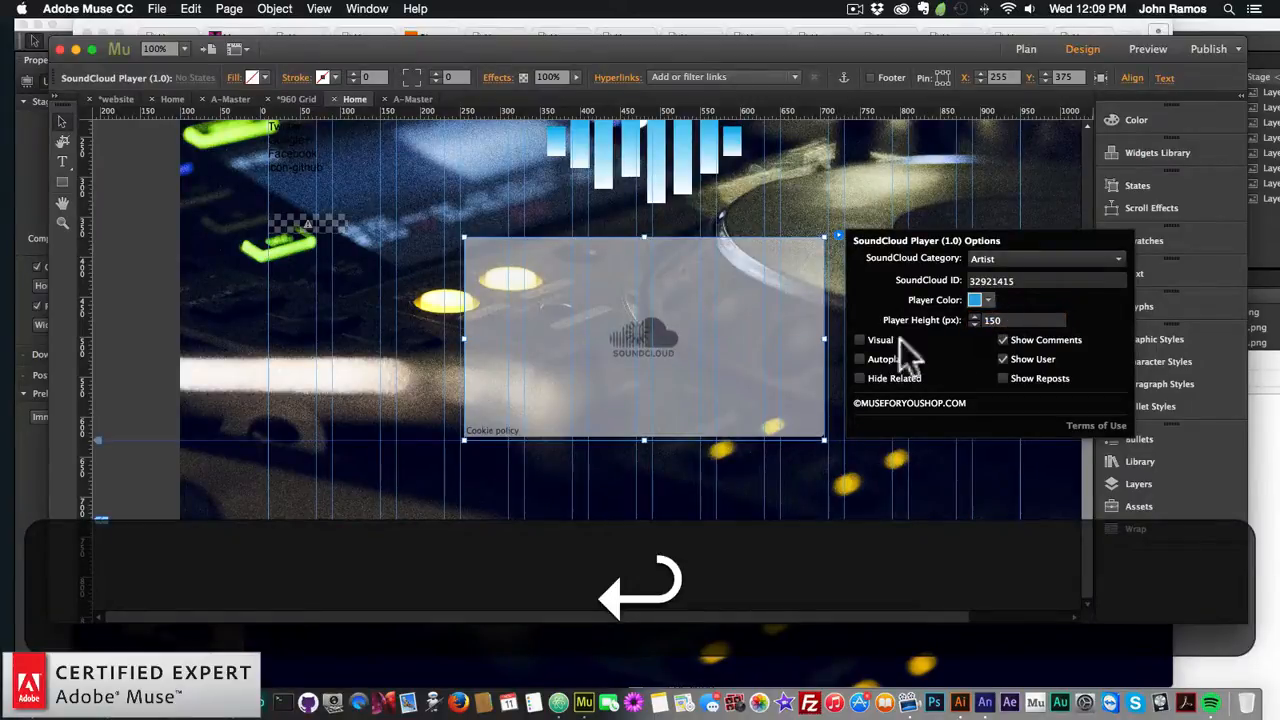
left_click_drag(644, 440, 644, 334)
- Preview the Home page in the browser, play the Clap track, skip ahead in its waveform and pause it
left_click(156, 9)
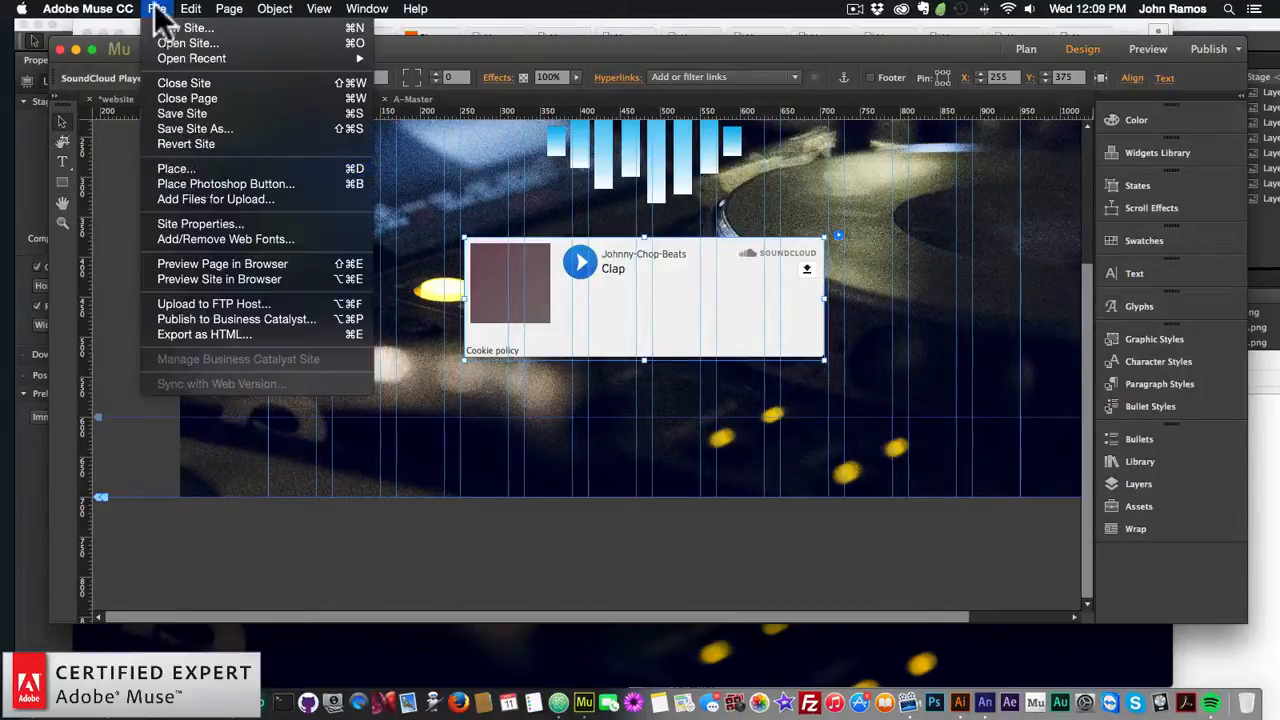
left_click(200, 266)
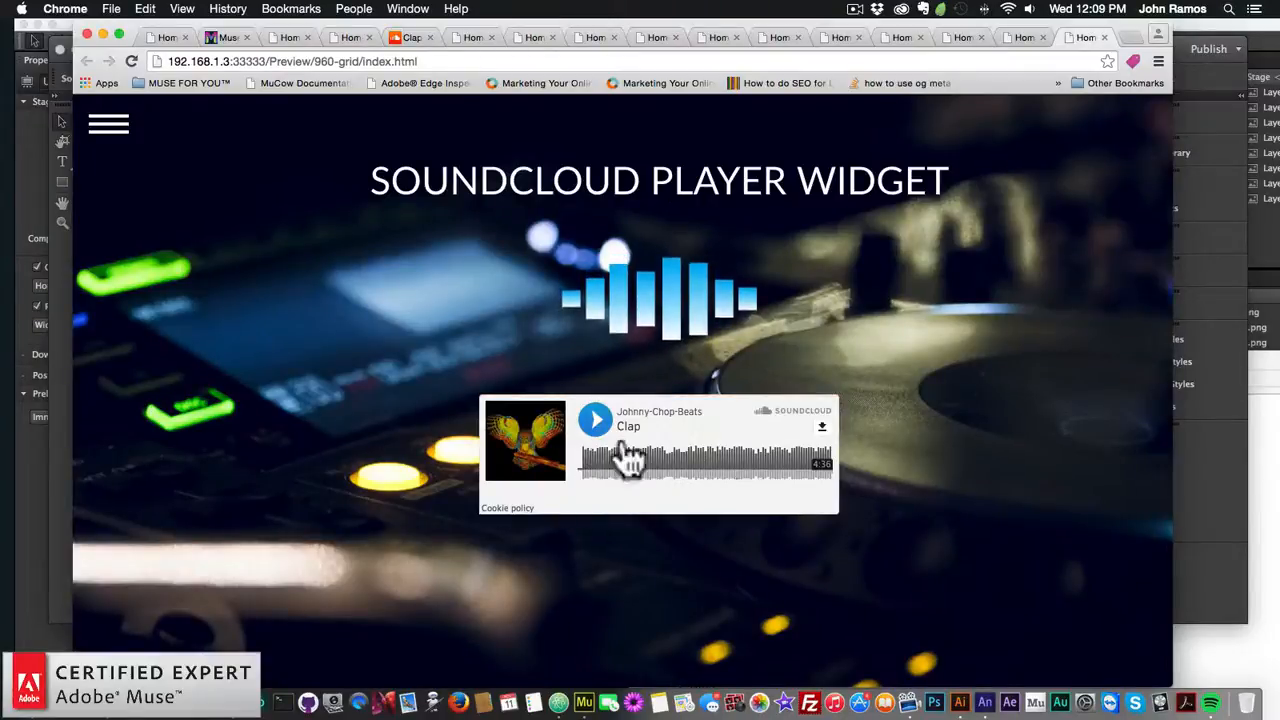
left_click(598, 433)
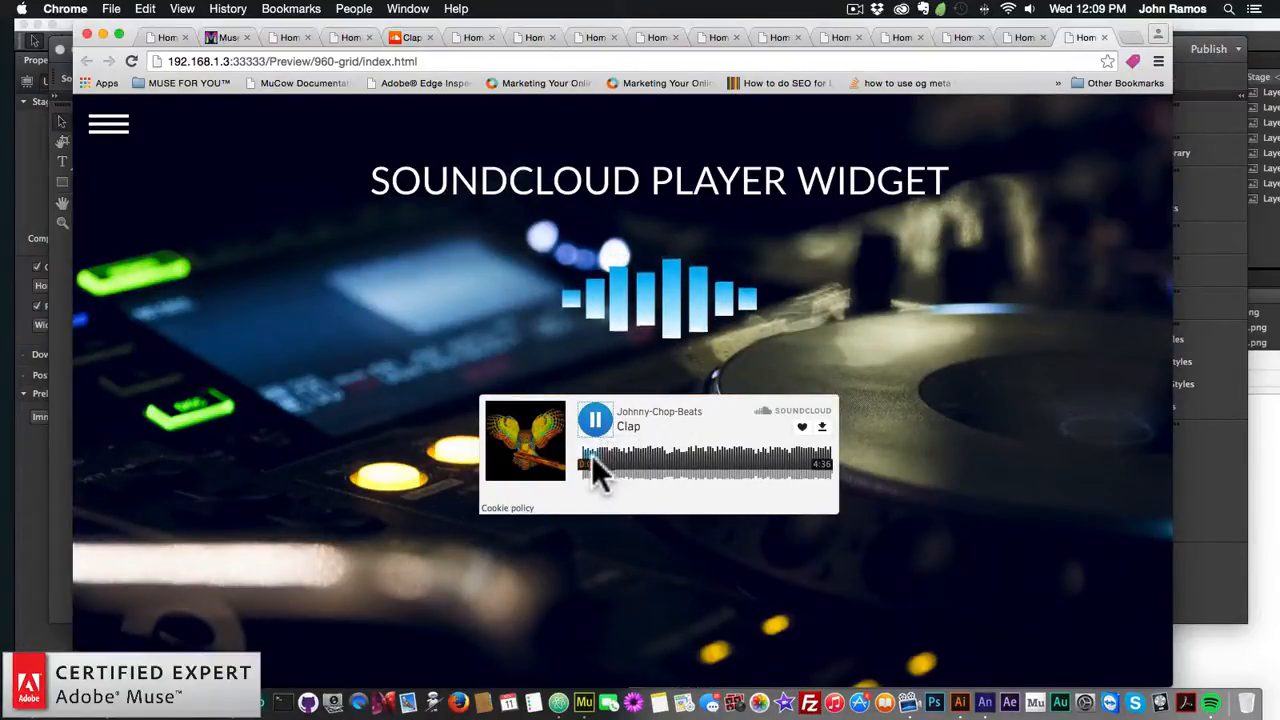
left_click(592, 455)
left_click_drag(608, 452, 682, 474)
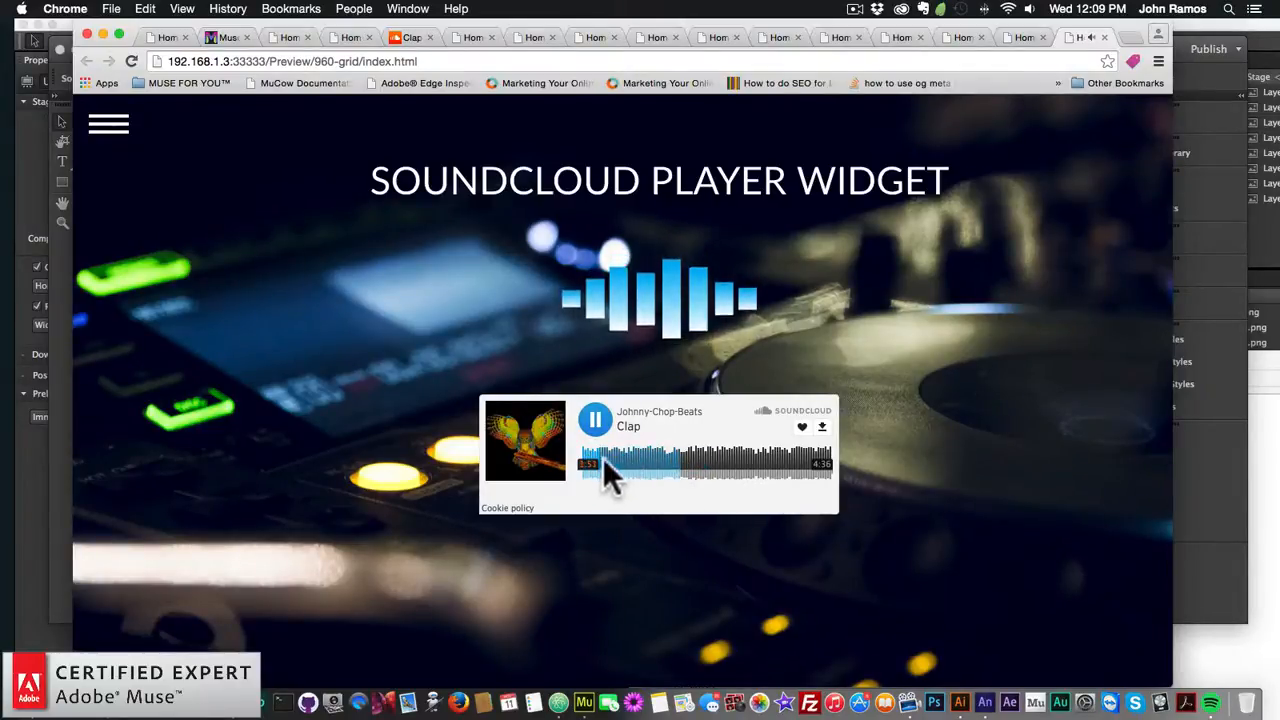
left_click(595, 420)
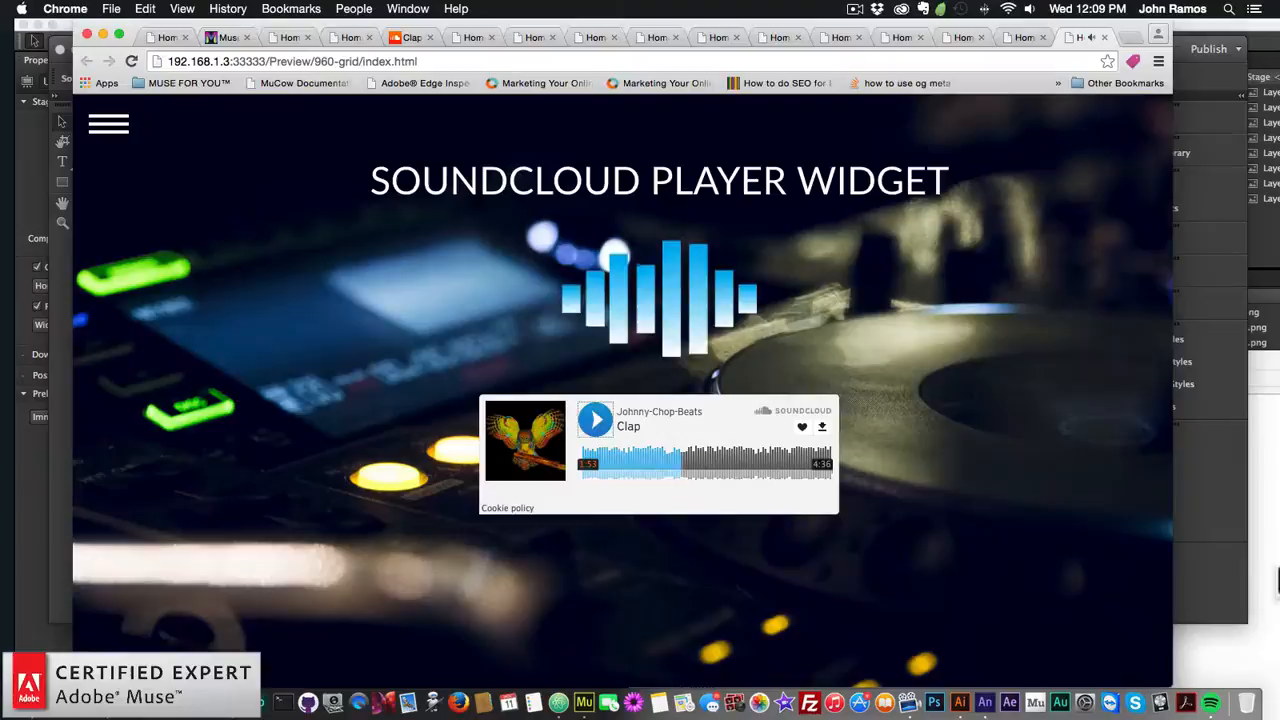
- Switch back to Muse and set the SoundCloud Player's color to orange F7931E
left_click(1223, 575)
left_click(839, 237)
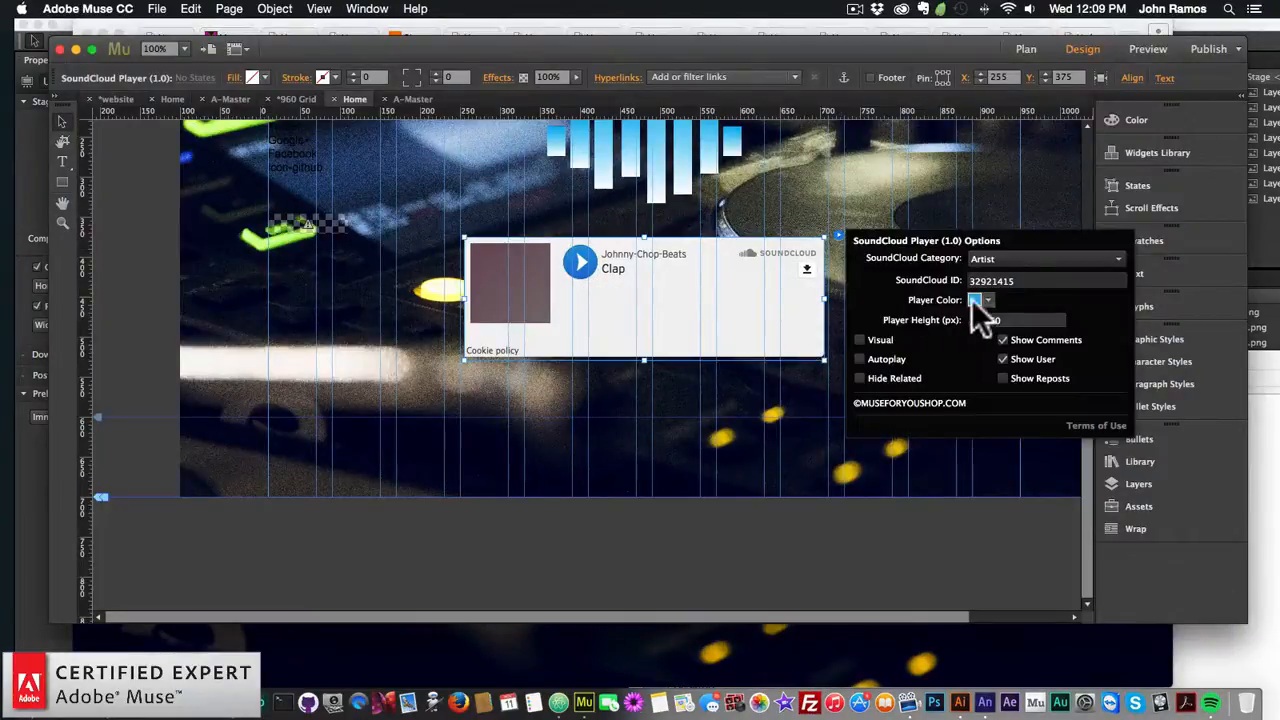
left_click(986, 302)
left_click(1019, 357)
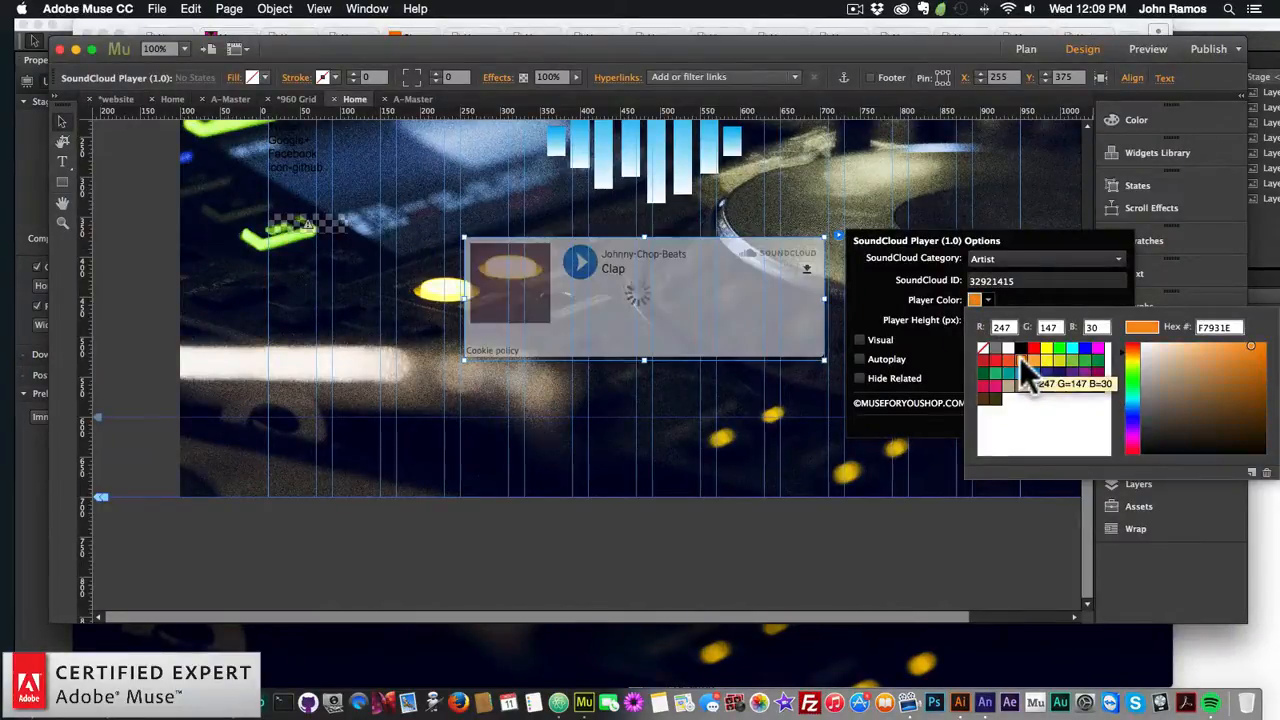
left_click(376, 334)
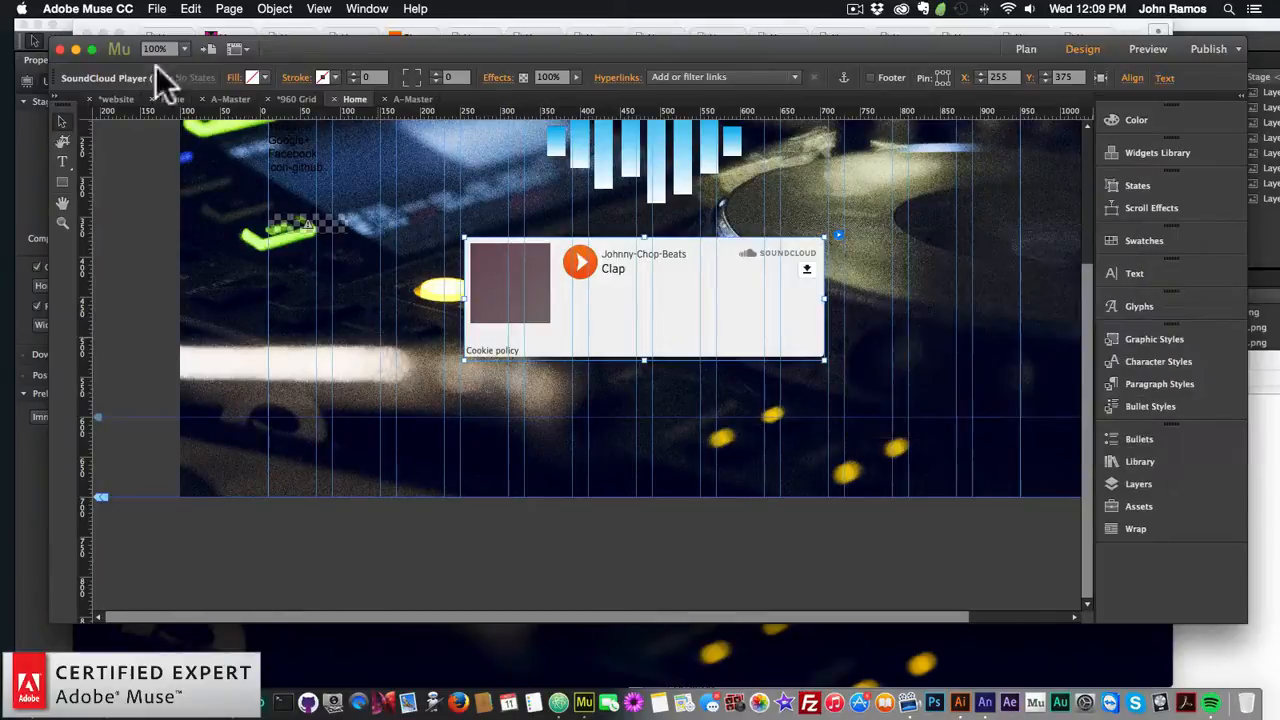
- Preview the Home page in the browser and test the recolored player by playing, seeking through and pausing the Clap track
left_click(157, 9)
left_click(198, 263)
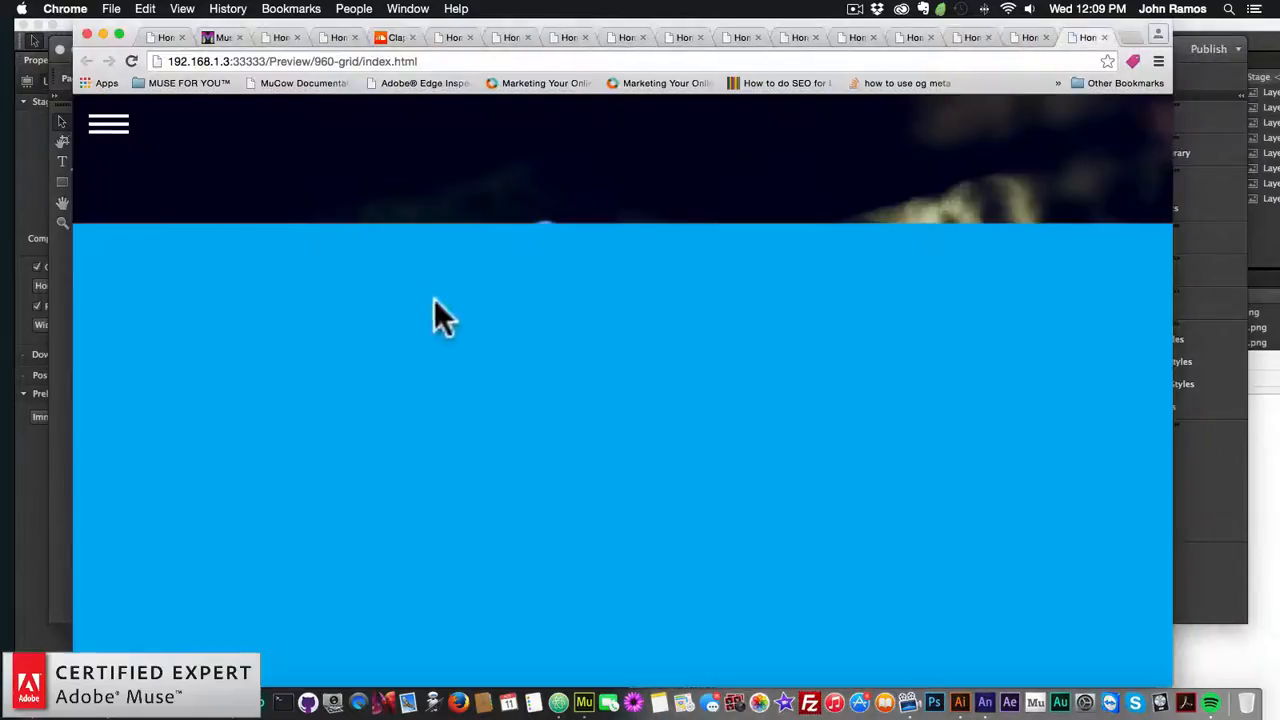
left_click(597, 421)
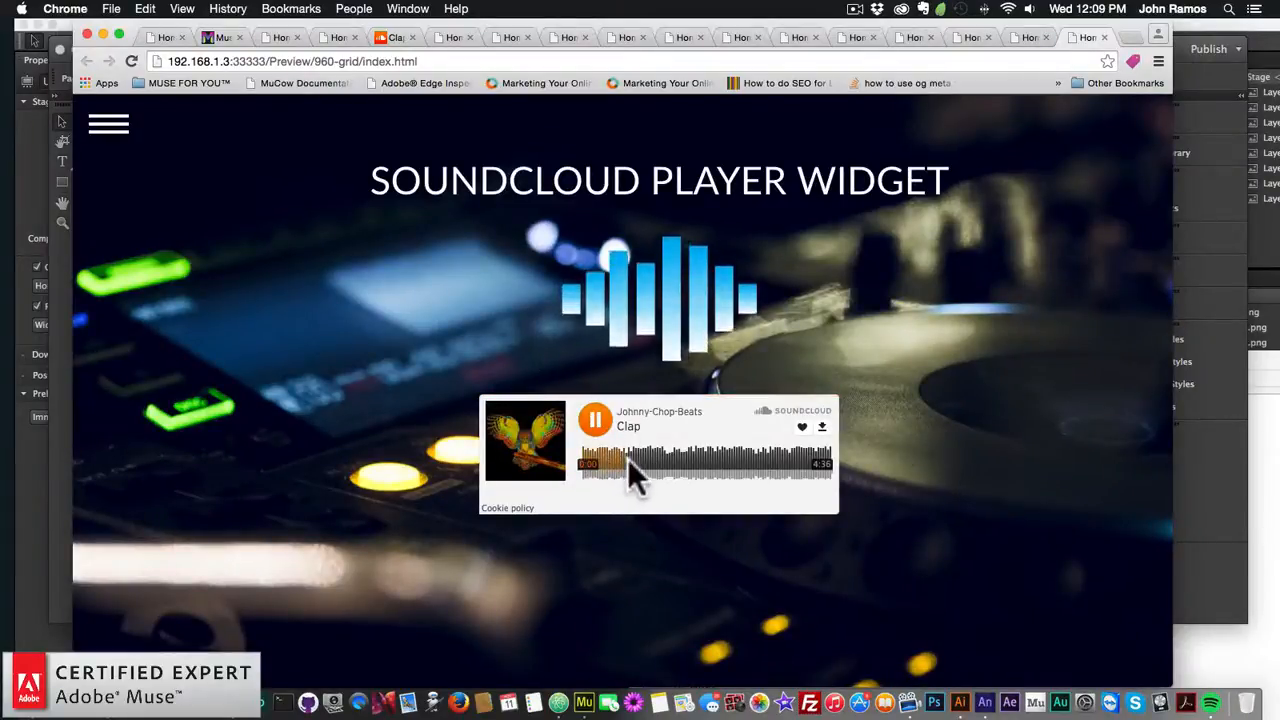
left_click(598, 424)
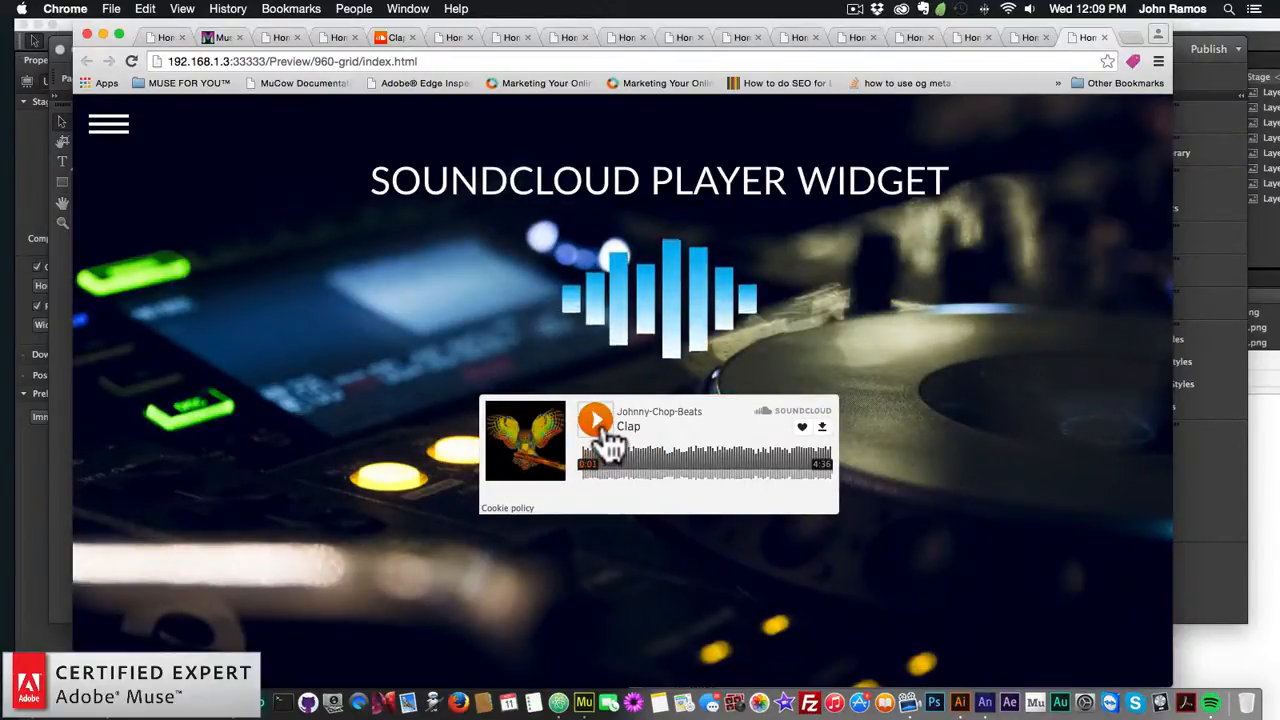
left_click(600, 430)
mouse_move(601, 456)
left_mouse_down()
mouse_move(647, 463)
mouse_move(624, 455)
left_mouse_up()
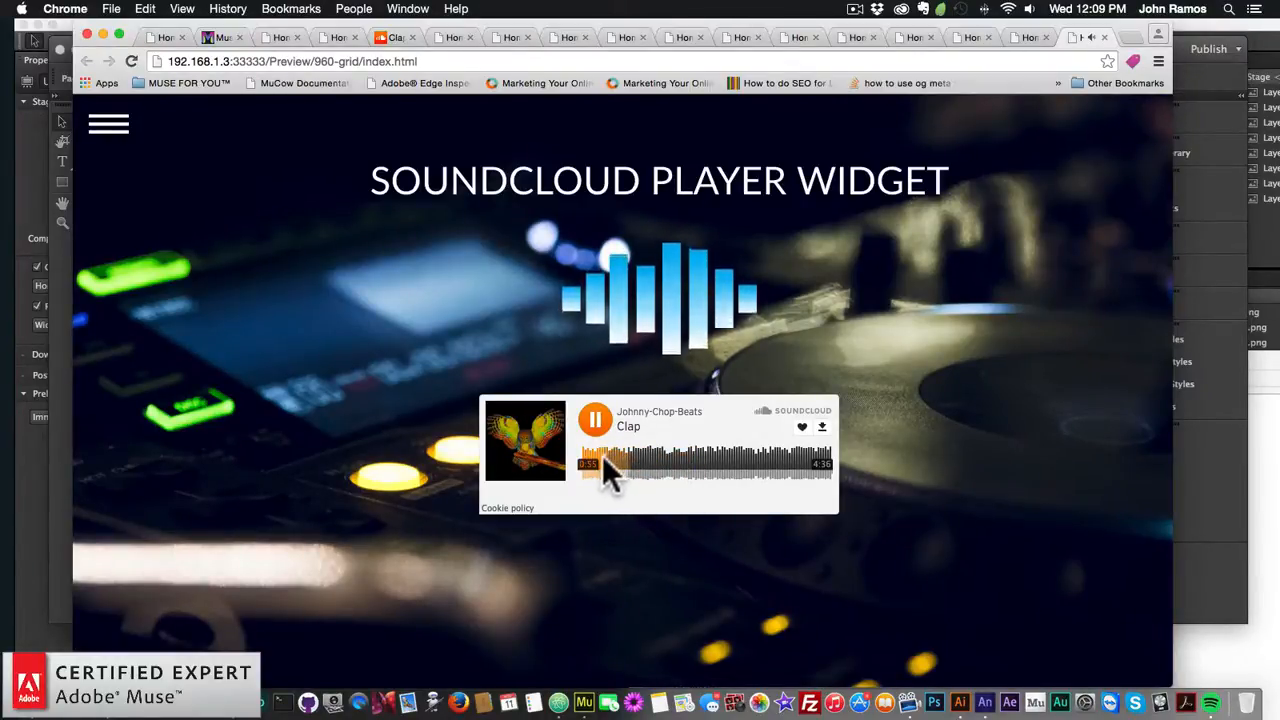
left_click(662, 455)
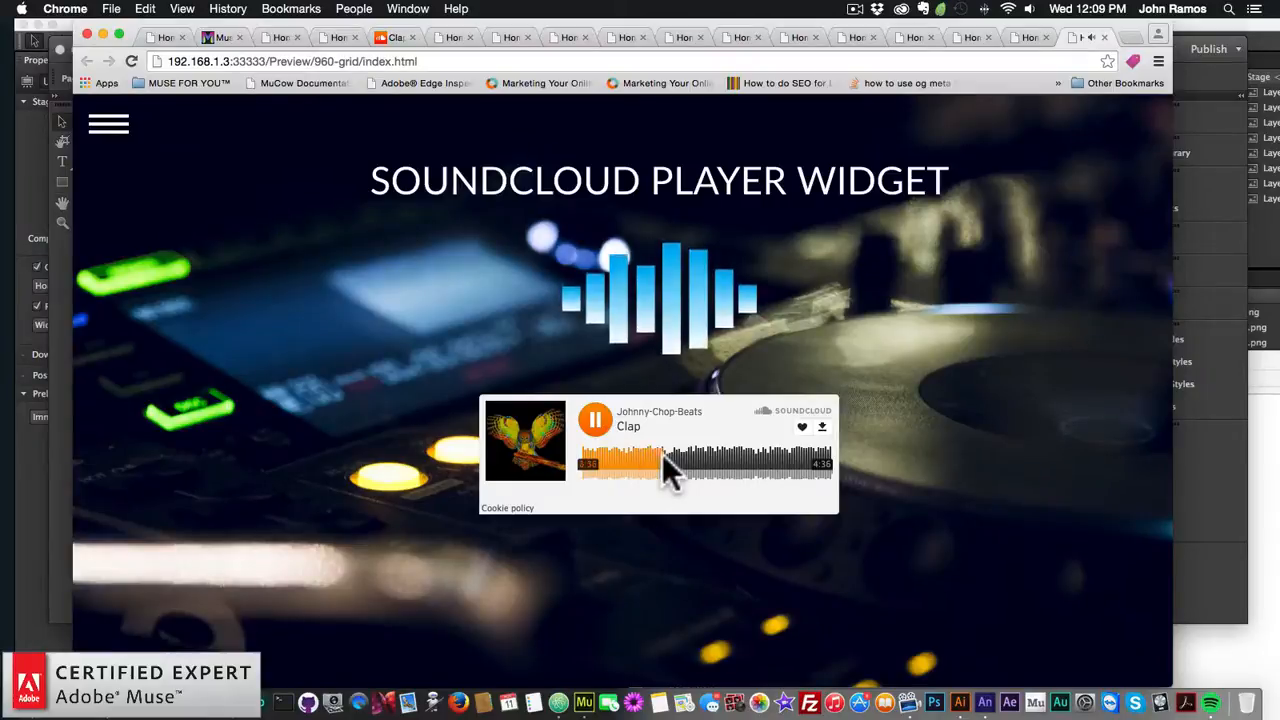
left_click(596, 421)
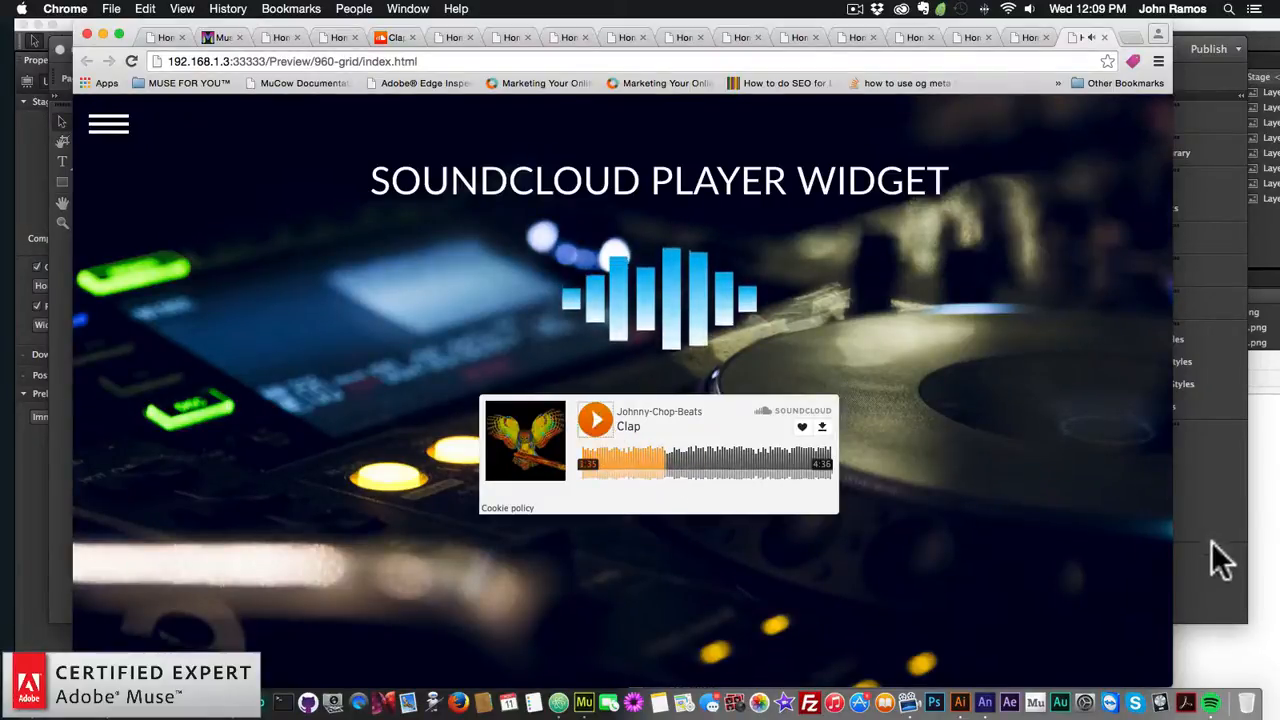
- Switch back to Muse, turn on Visual for the SoundCloud Player widget and set its player height to 450 px
left_click(1211, 541)
left_click(466, 294)
left_click(841, 235)
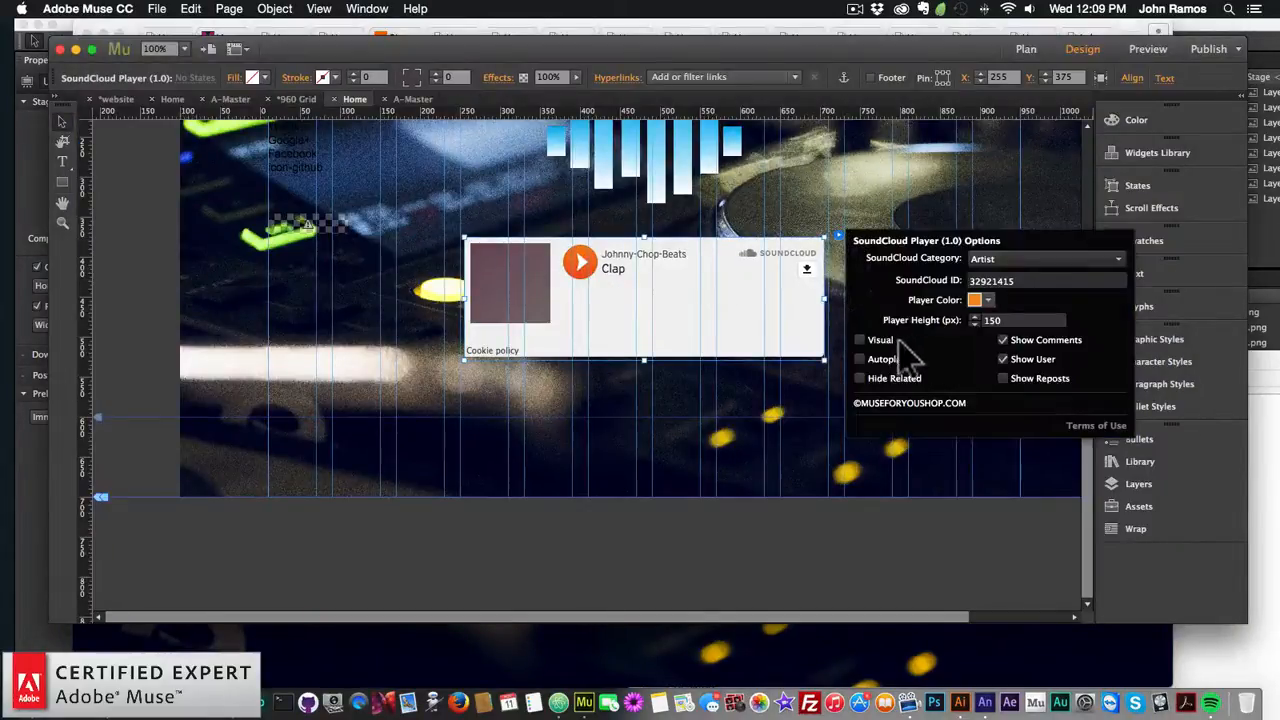
left_click(859, 340)
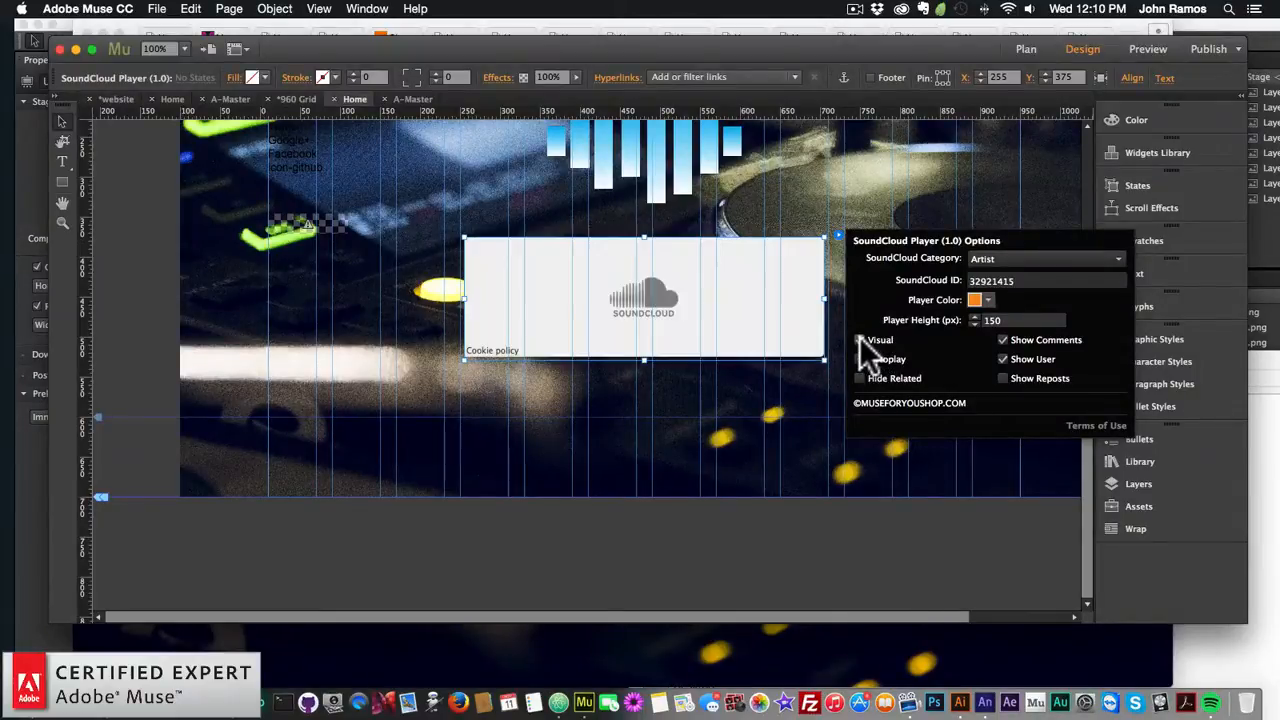
left_click(997, 320)
key("super+a")
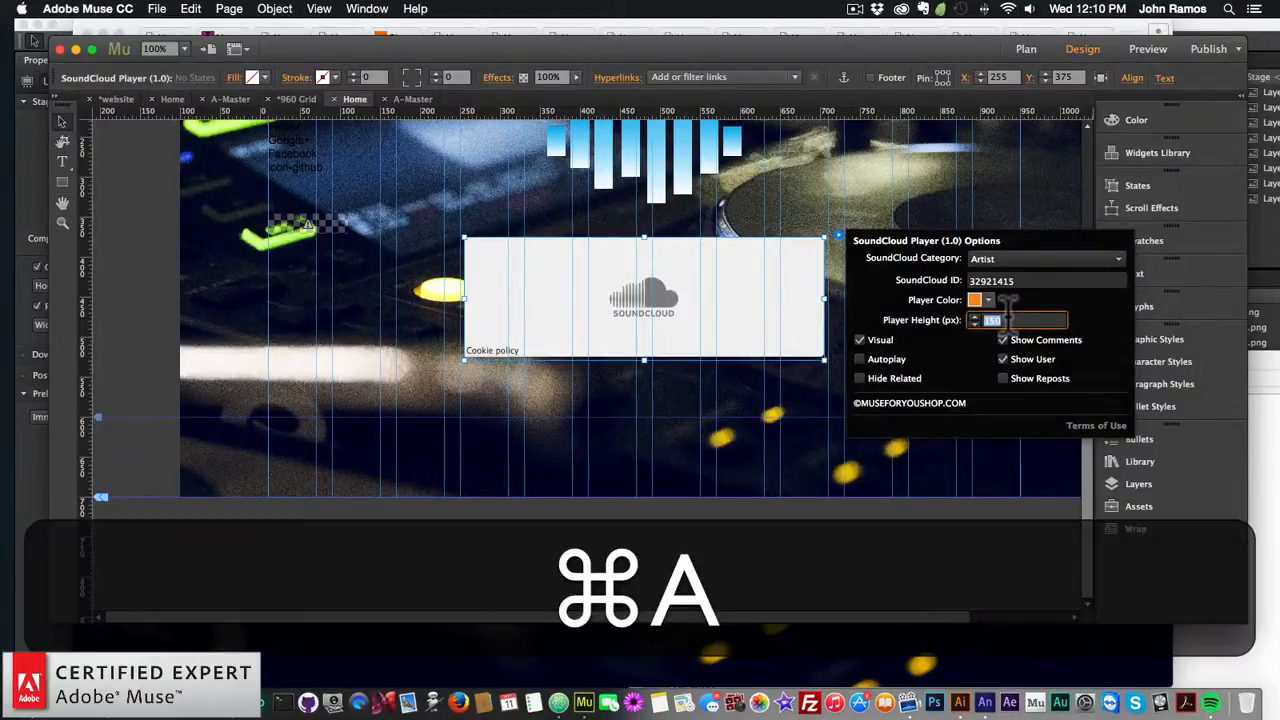
type("450")
key("Return")
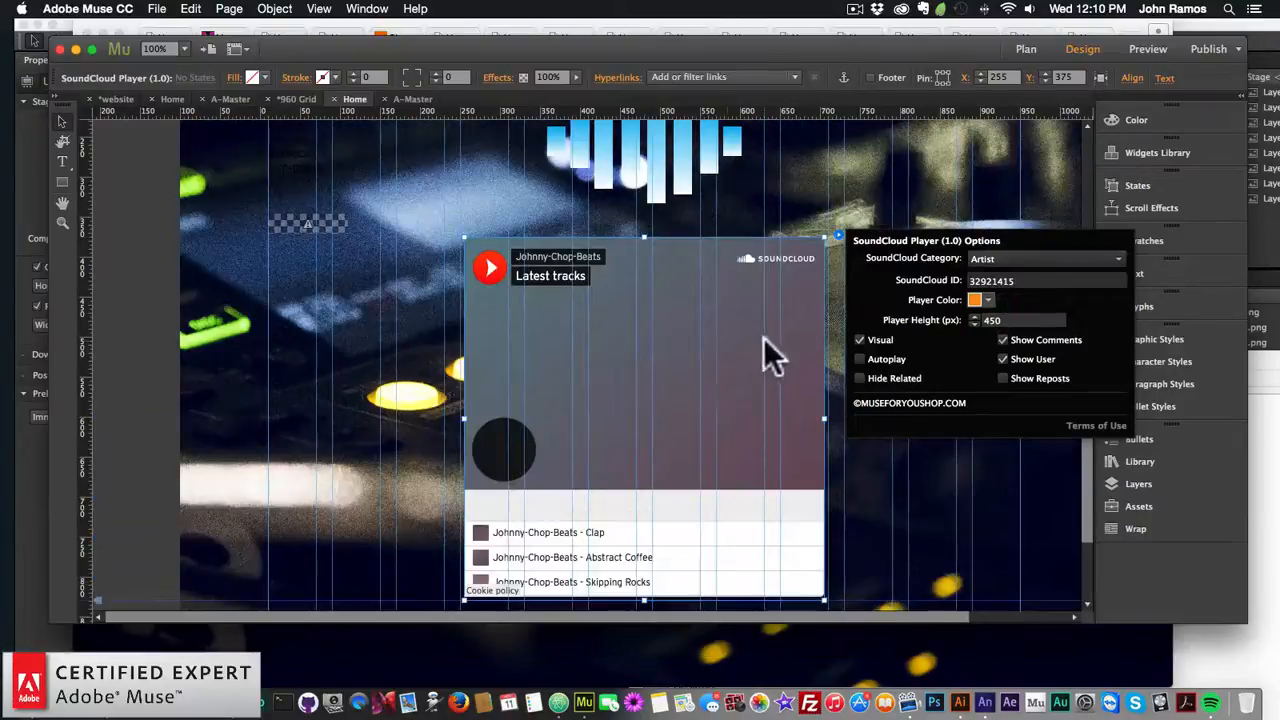
- Move the SoundCloud Player widget up slightly to Y 364 on the Home page
mouse_move(646, 367)
left_mouse_down()
mouse_move(647, 354)
mouse_move(647, 370)
left_mouse_up()
left_click(839, 227)
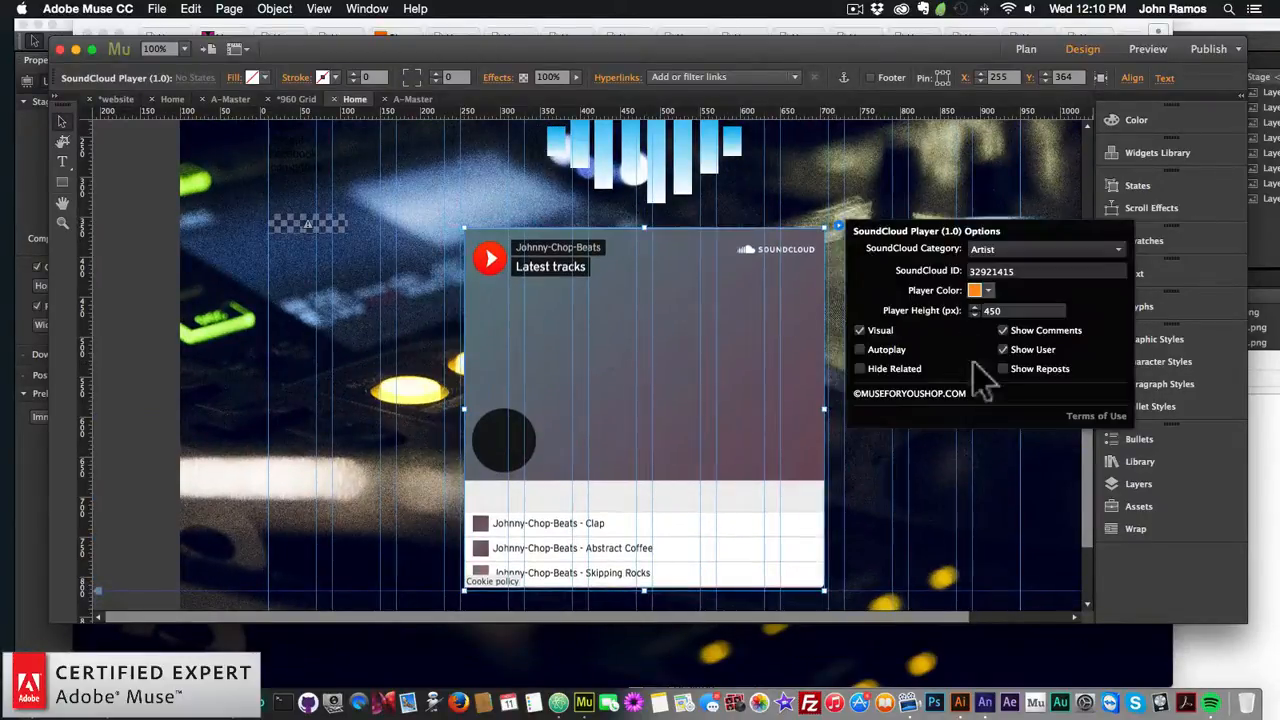
left_click(759, 337)
- Preview the Home page in the browser, play the visual player's latest tracks and skip ahead in the waveform
left_click(145, 6)
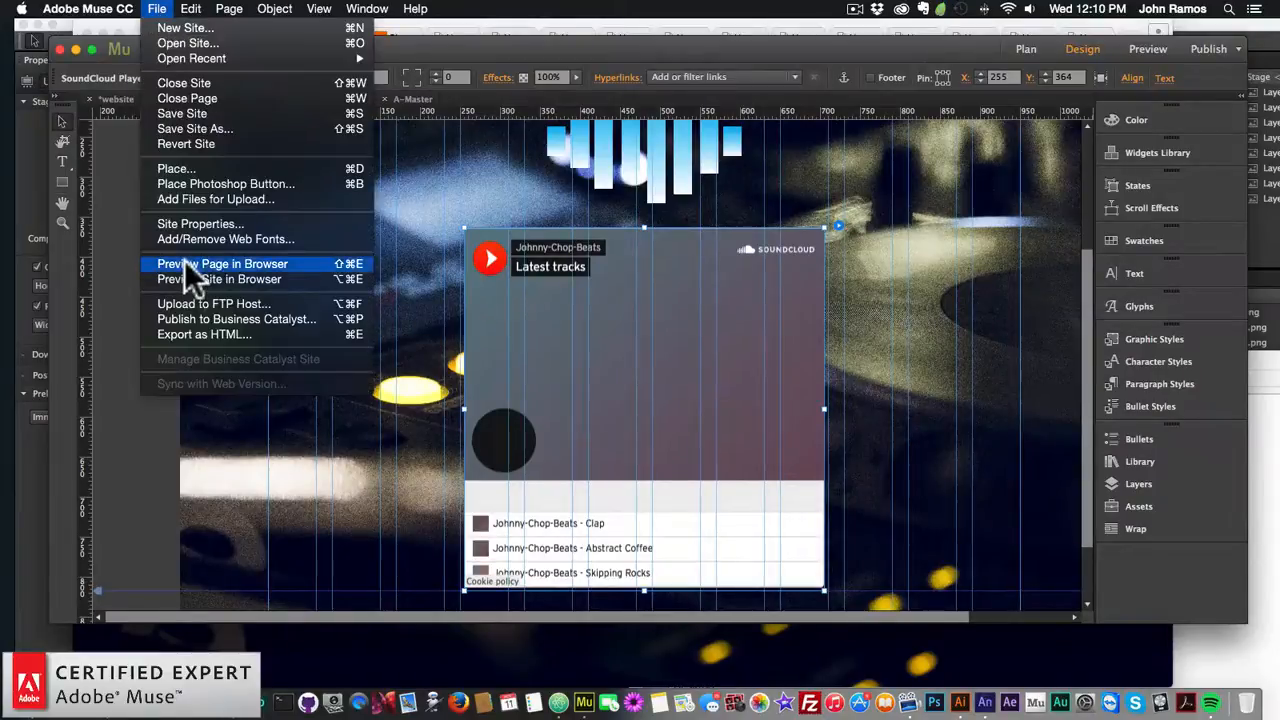
left_click(184, 262)
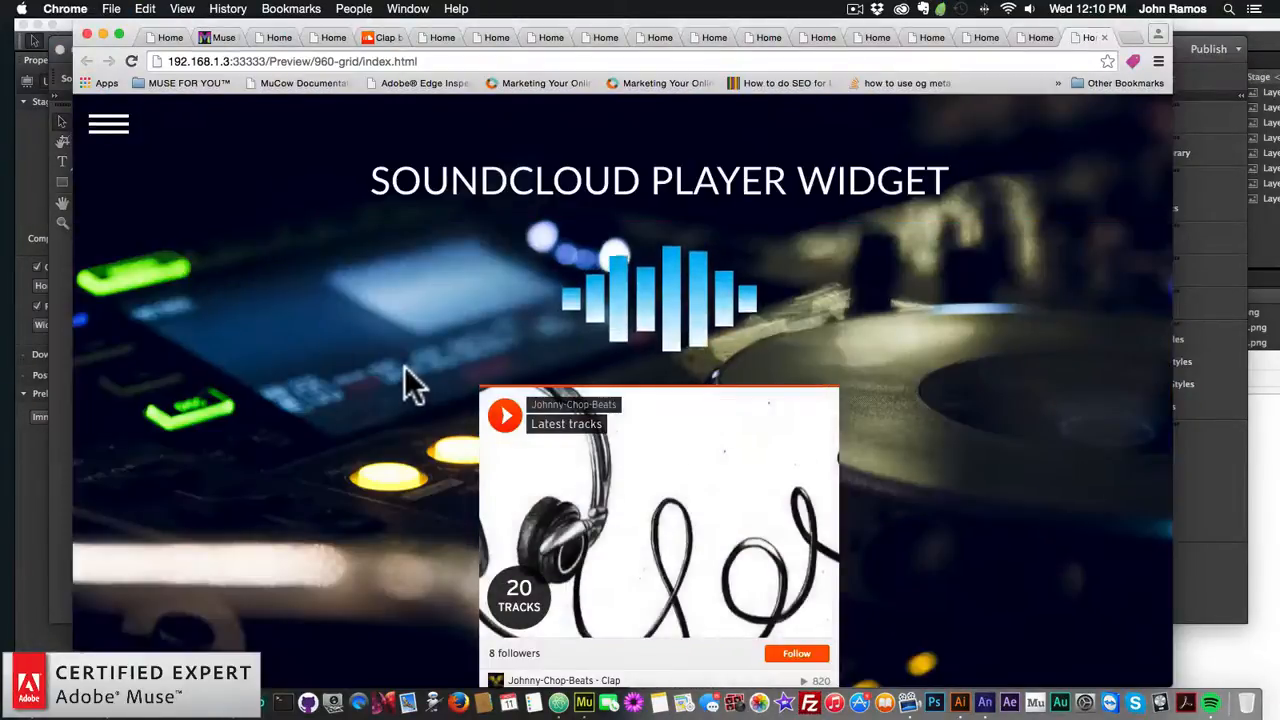
scroll(404, 375, "down", 3)
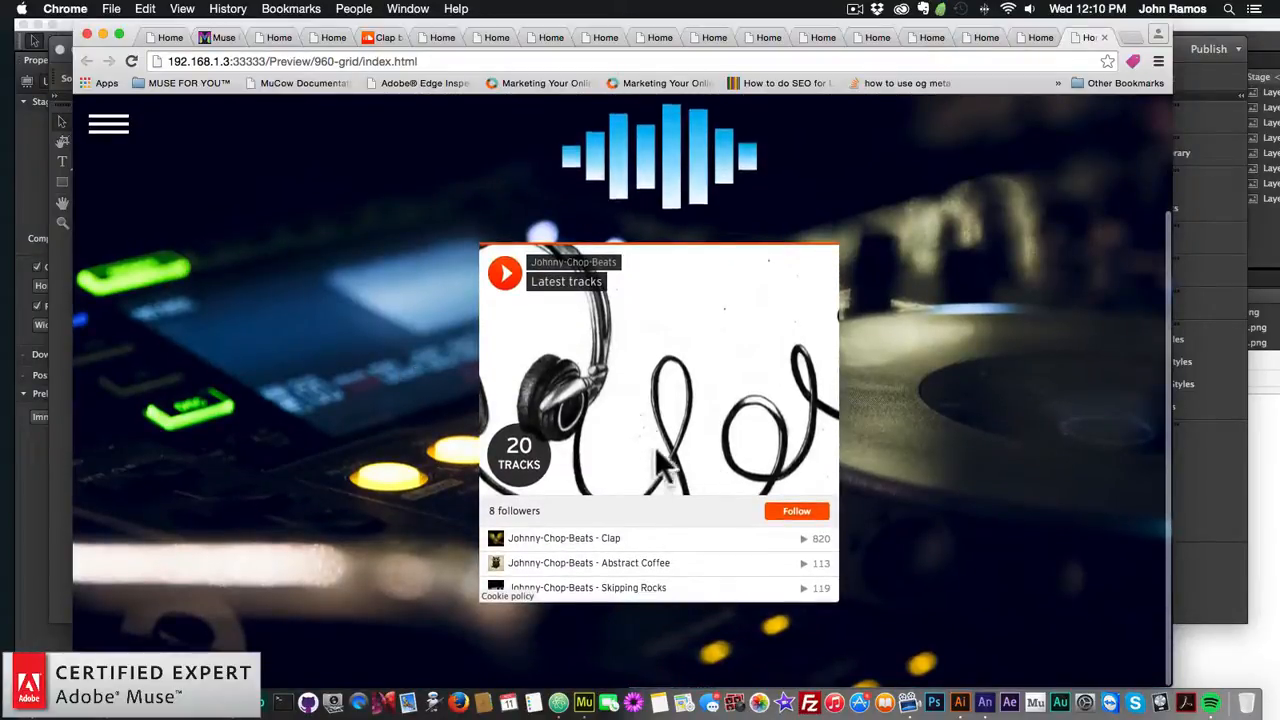
left_click(505, 273)
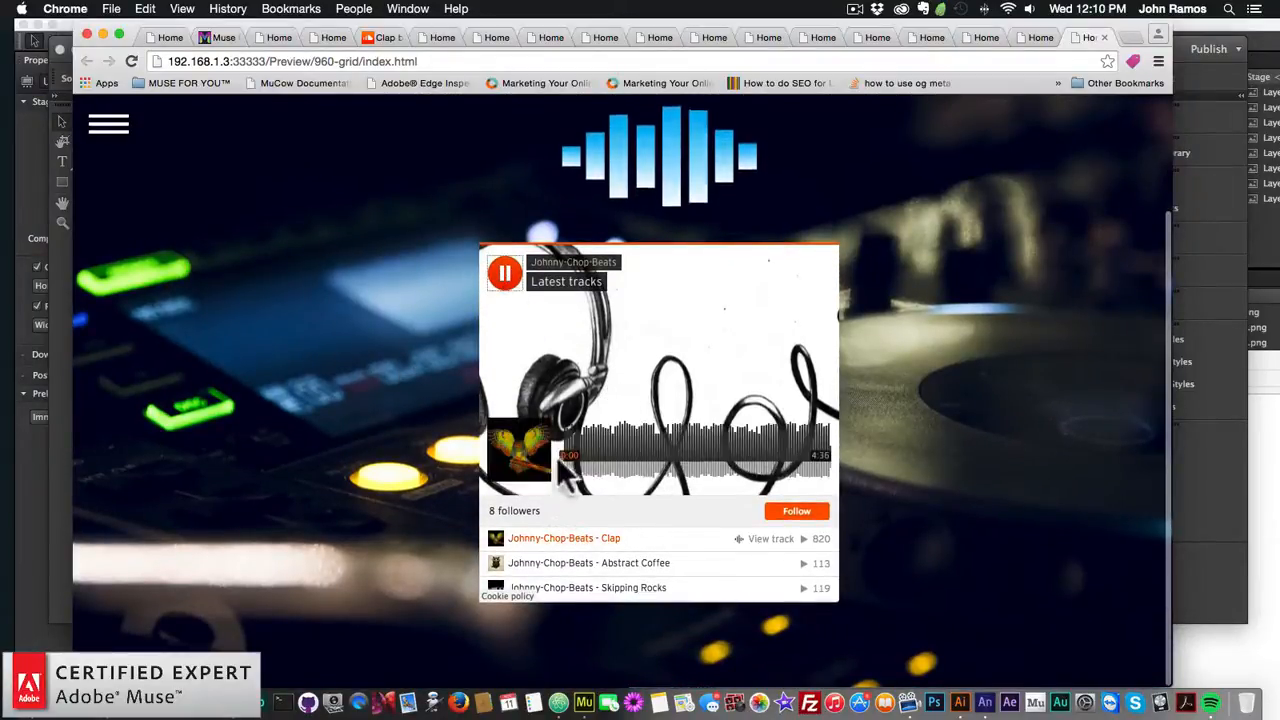
left_click(597, 439)
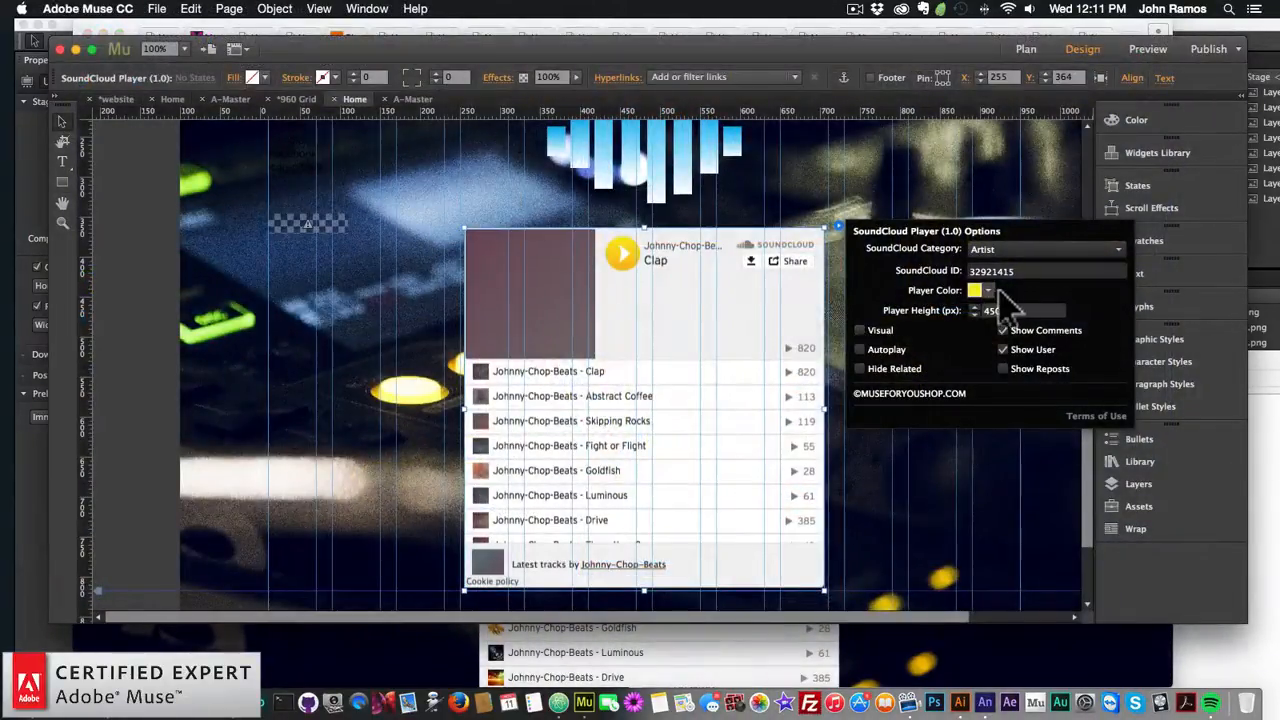
- Set the SoundCloud Player's color to bright yellow FFFF00
left_click(989, 290)
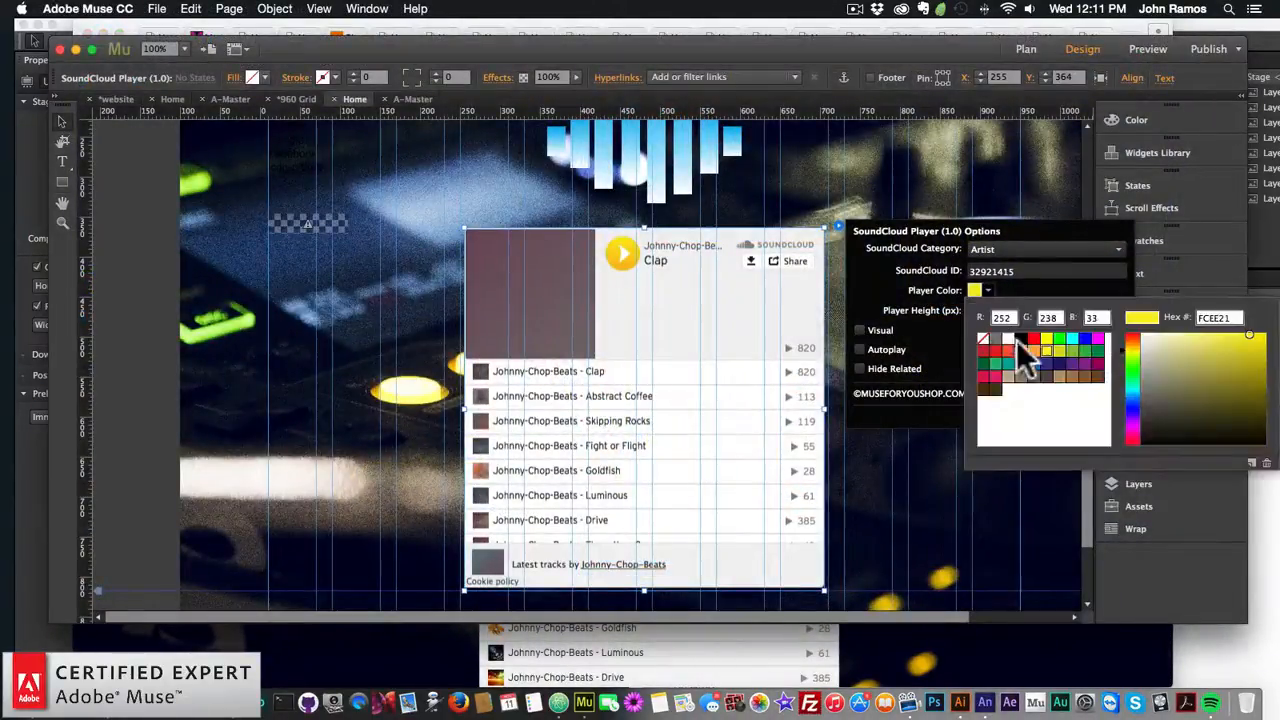
left_click(1047, 337)
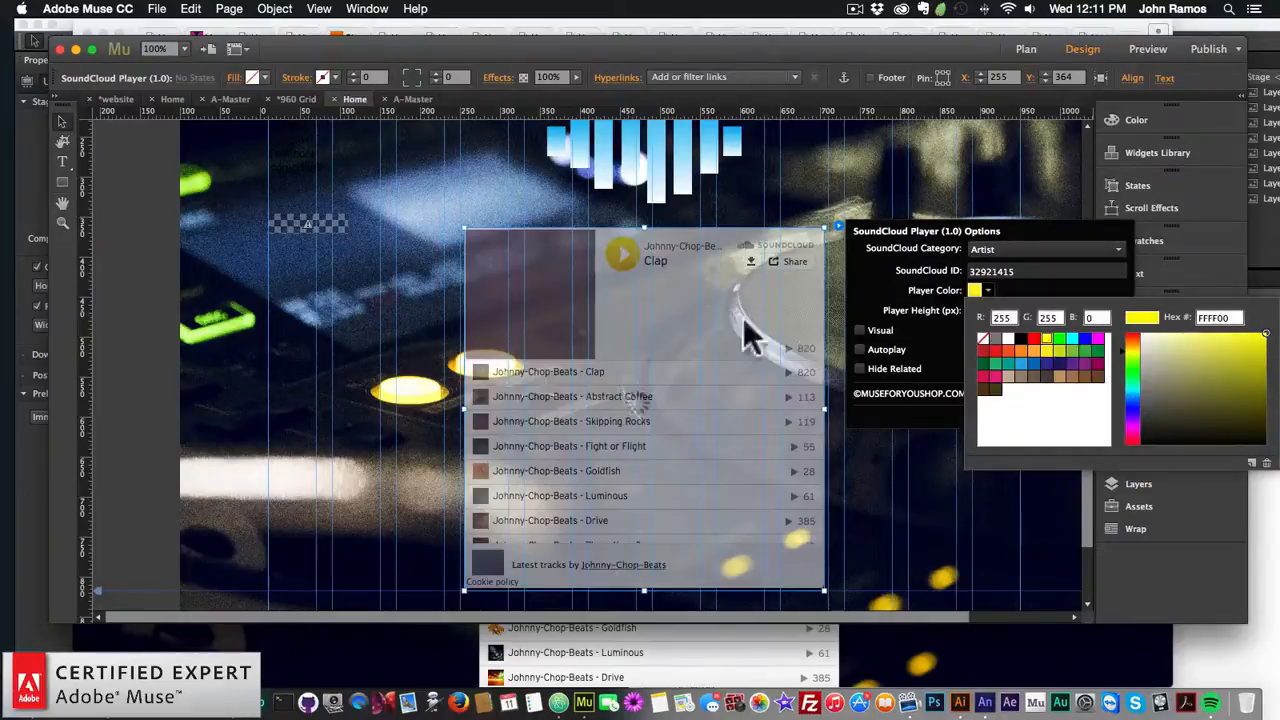
left_click(352, 272)
- Preview the Home page in the browser and play the Clap track in the yellow player
left_click(157, 8)
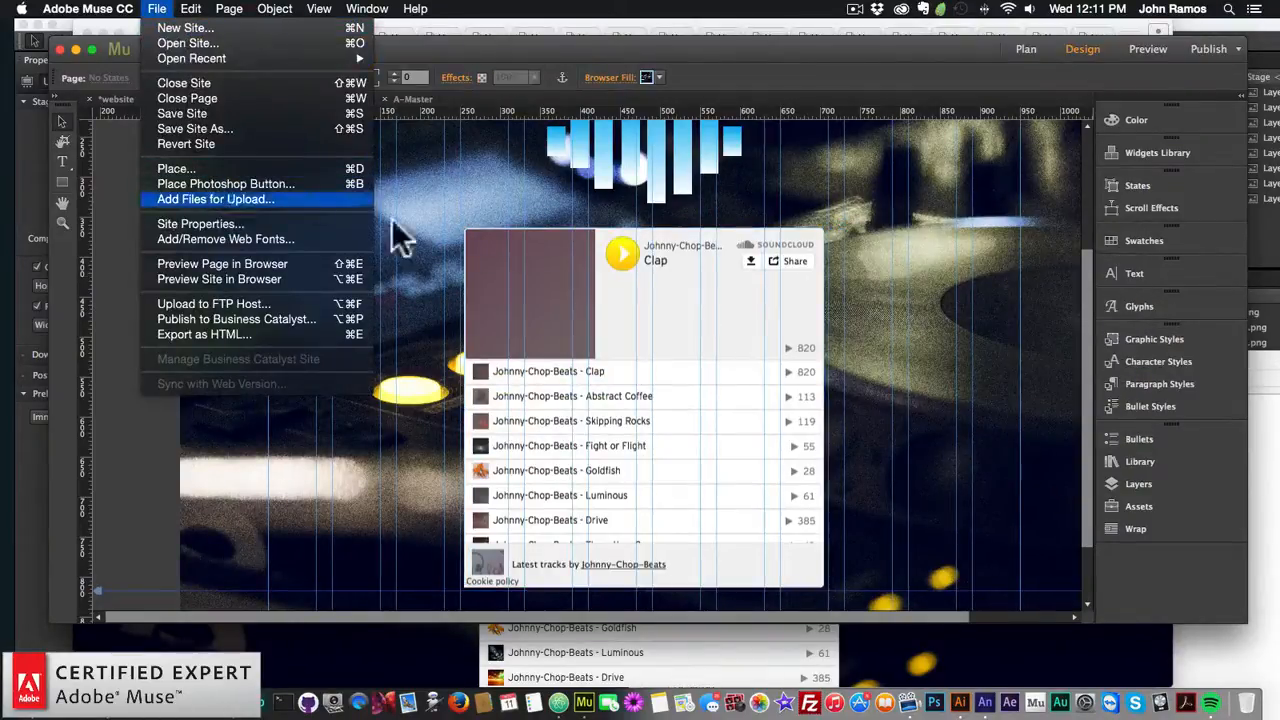
left_click(251, 263)
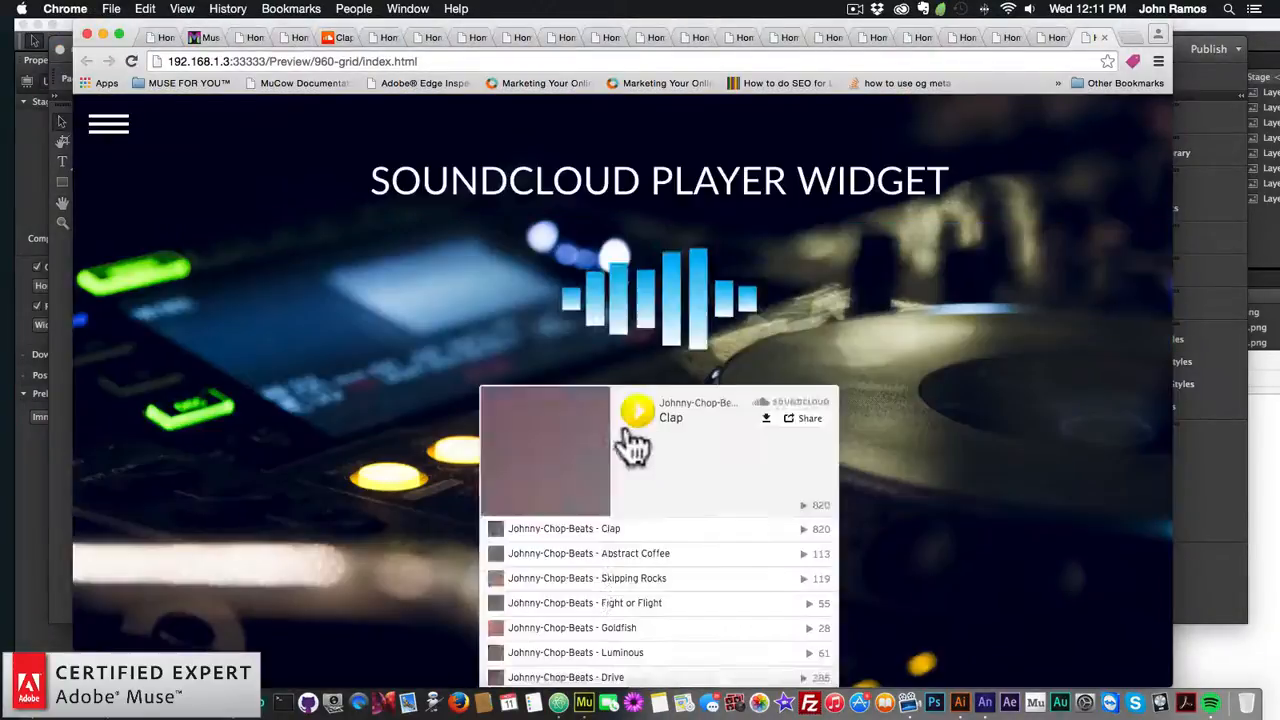
scroll(632, 447, "down", 1)
left_click(636, 352)
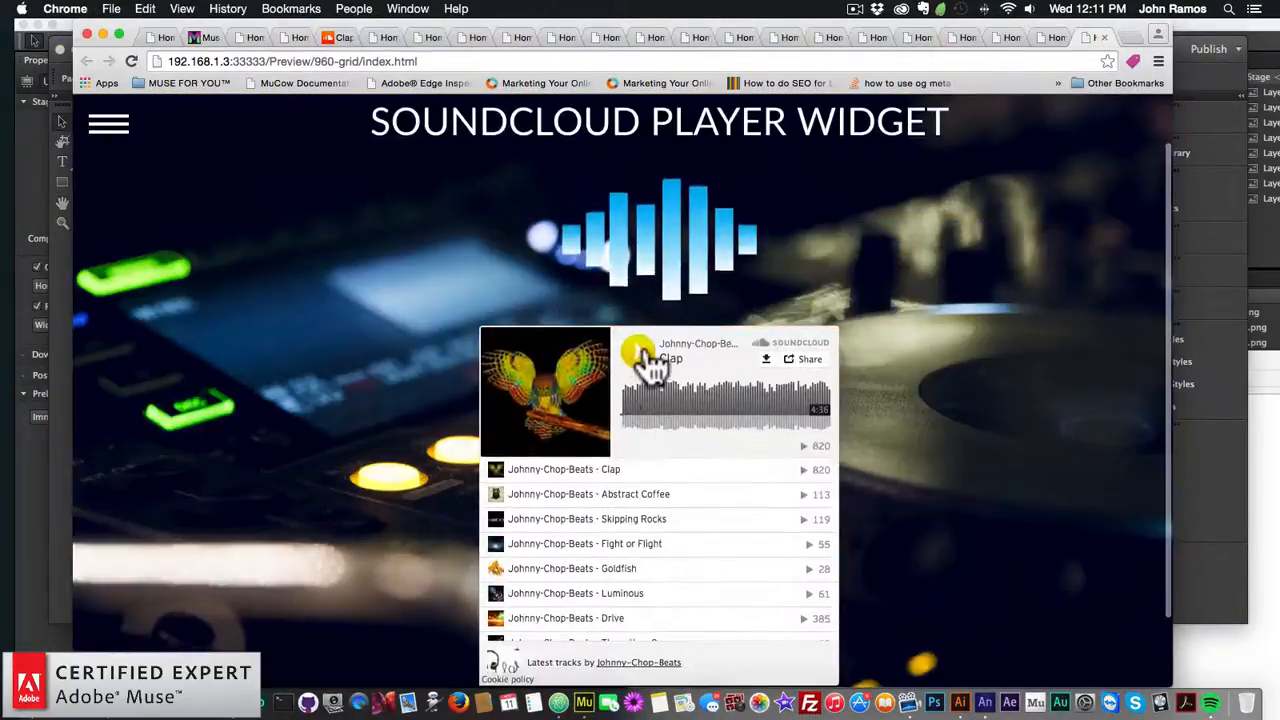
- Skip ahead in the Clap track's waveform, pause the playback and dismiss the SoundCloud suggestion overlay
left_click(645, 396)
left_click(675, 396)
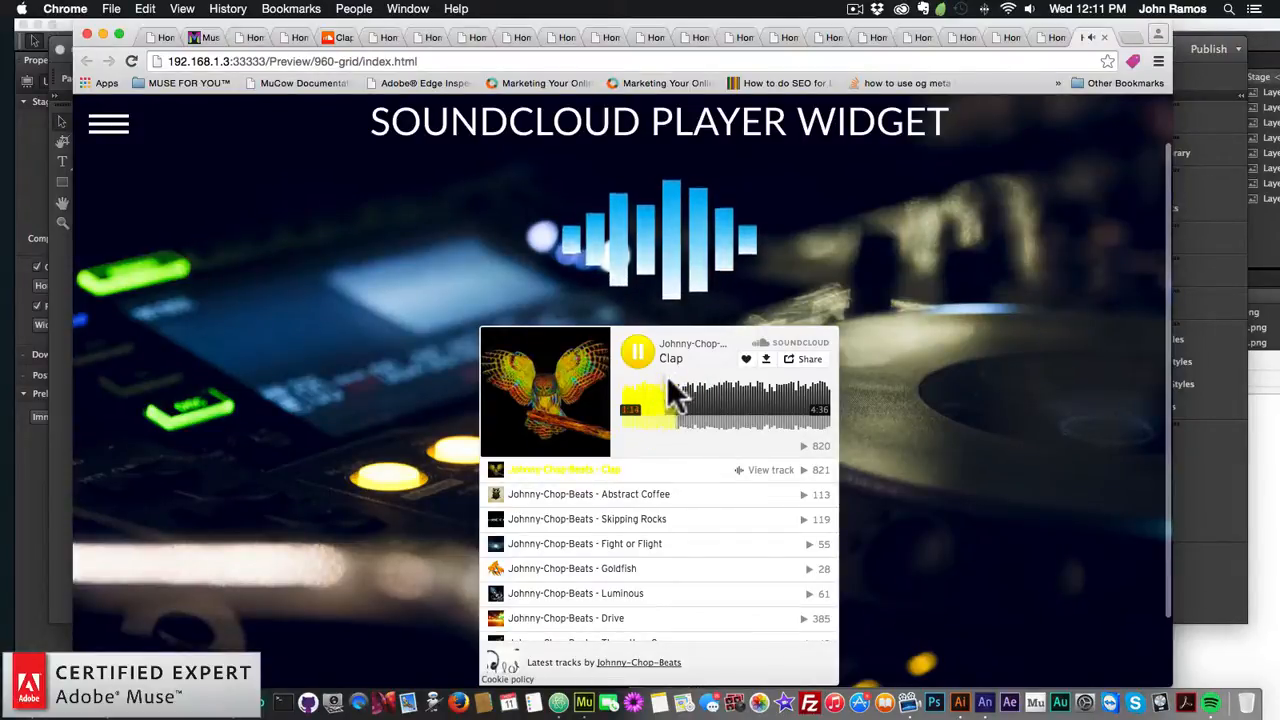
scroll(667, 376, "down", 1)
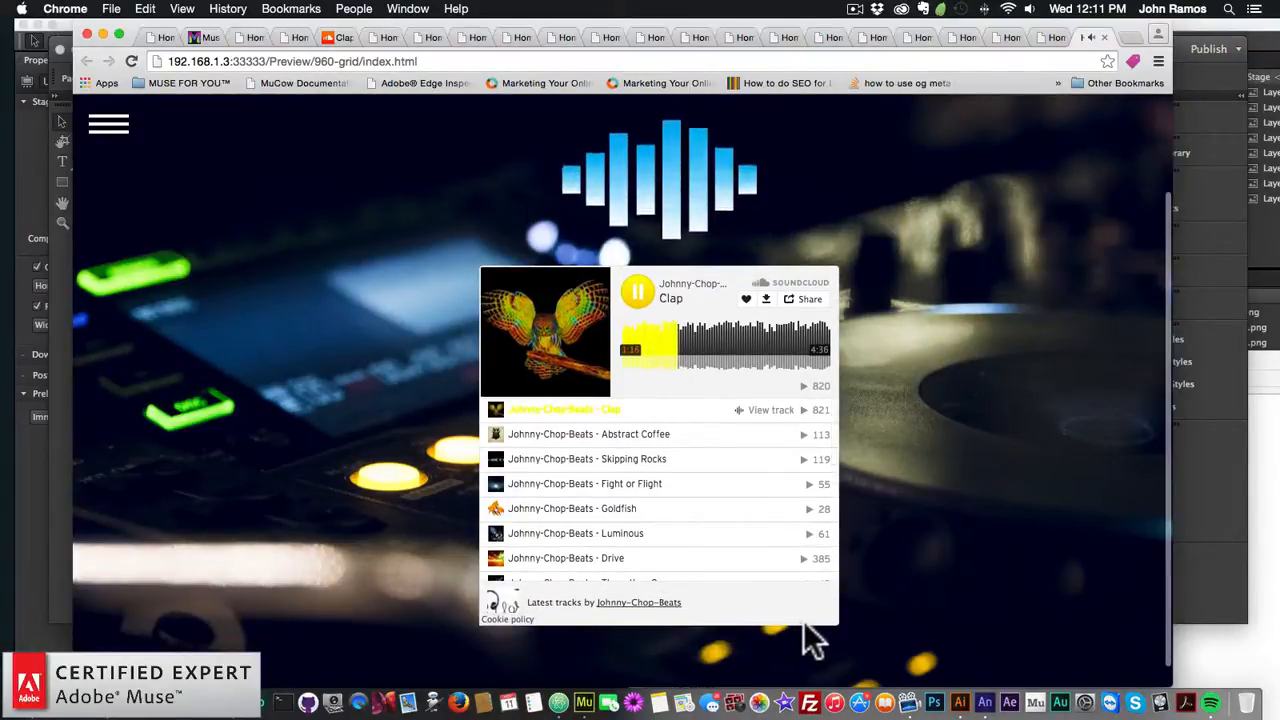
left_click(634, 289)
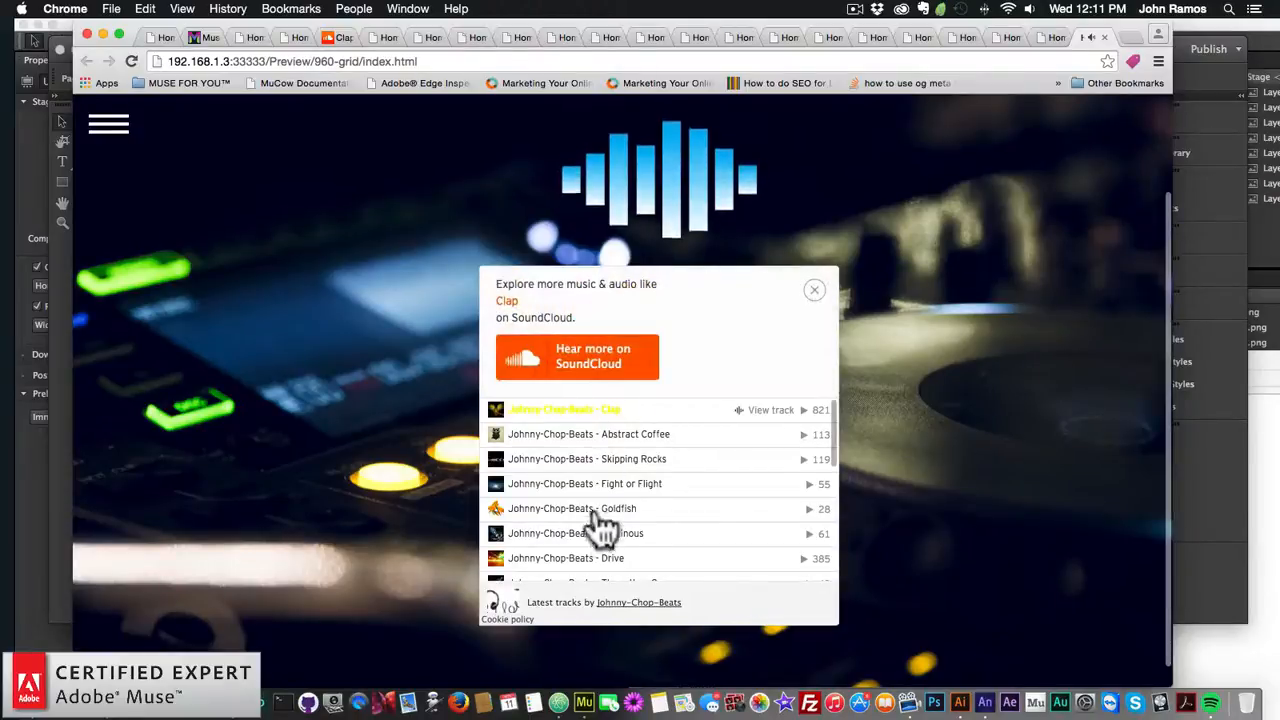
left_click(814, 290)
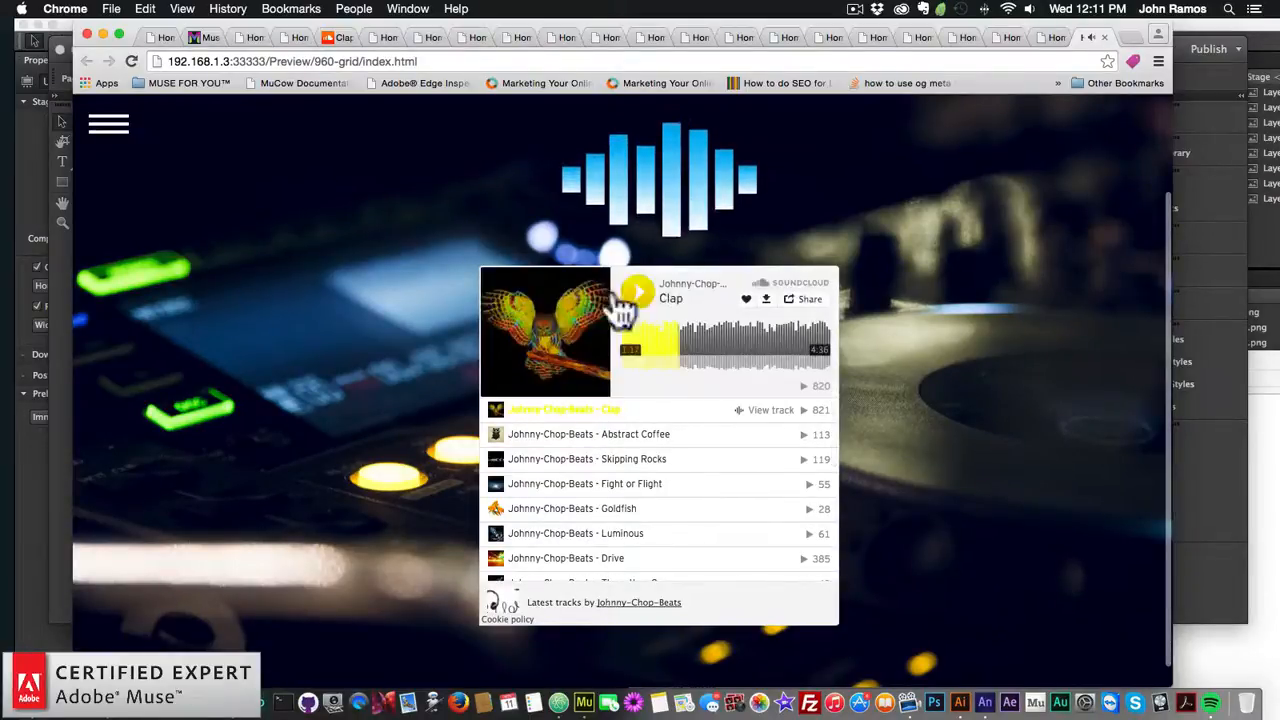
- Switch to Adobe Muse and turn on the Visual option of the SoundCloud Player widget
left_click(1214, 571)
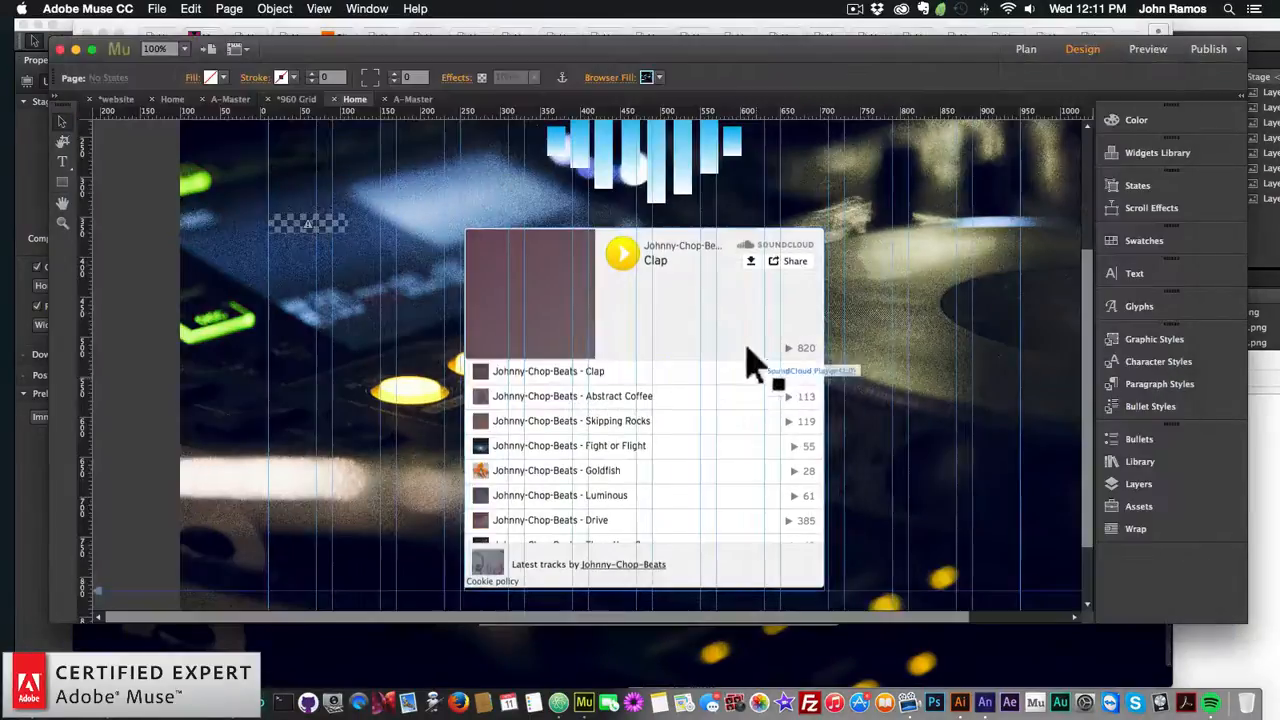
left_click(751, 357)
left_click(838, 227)
left_click(858, 330)
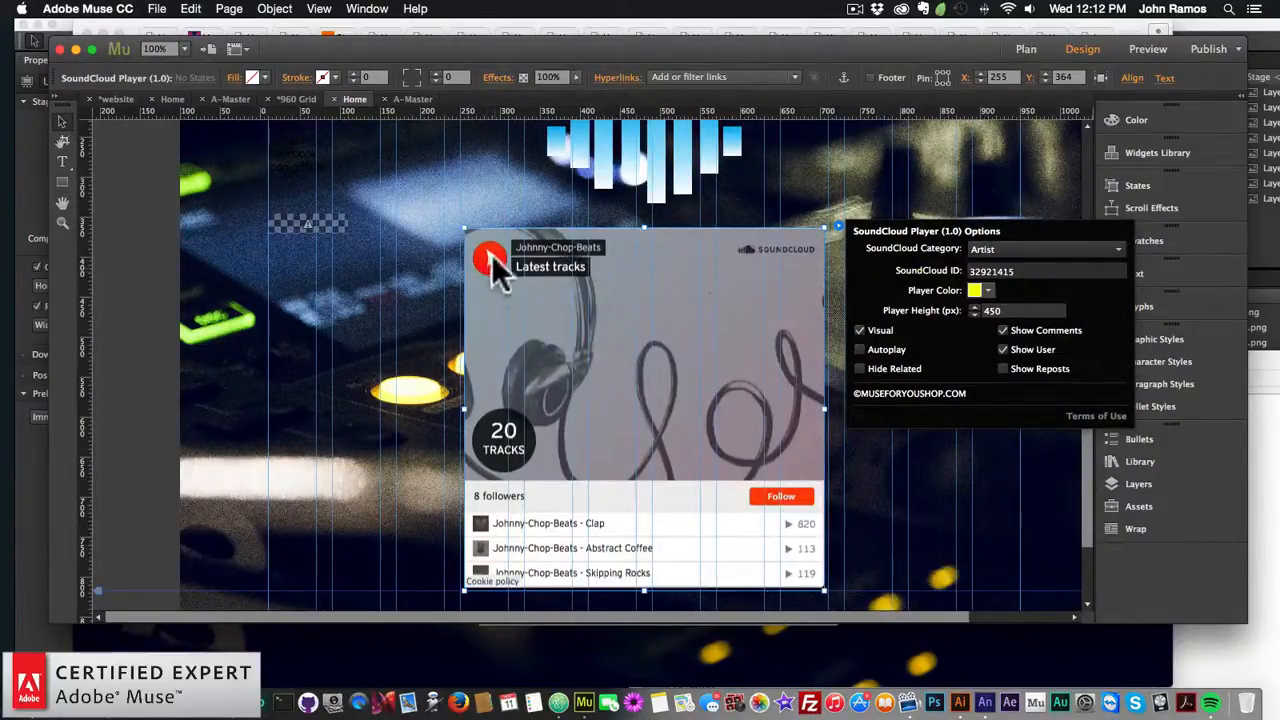
left_click(326, 328)
- Preview the Home page in the browser and look over the visual player and its track list
left_click(156, 8)
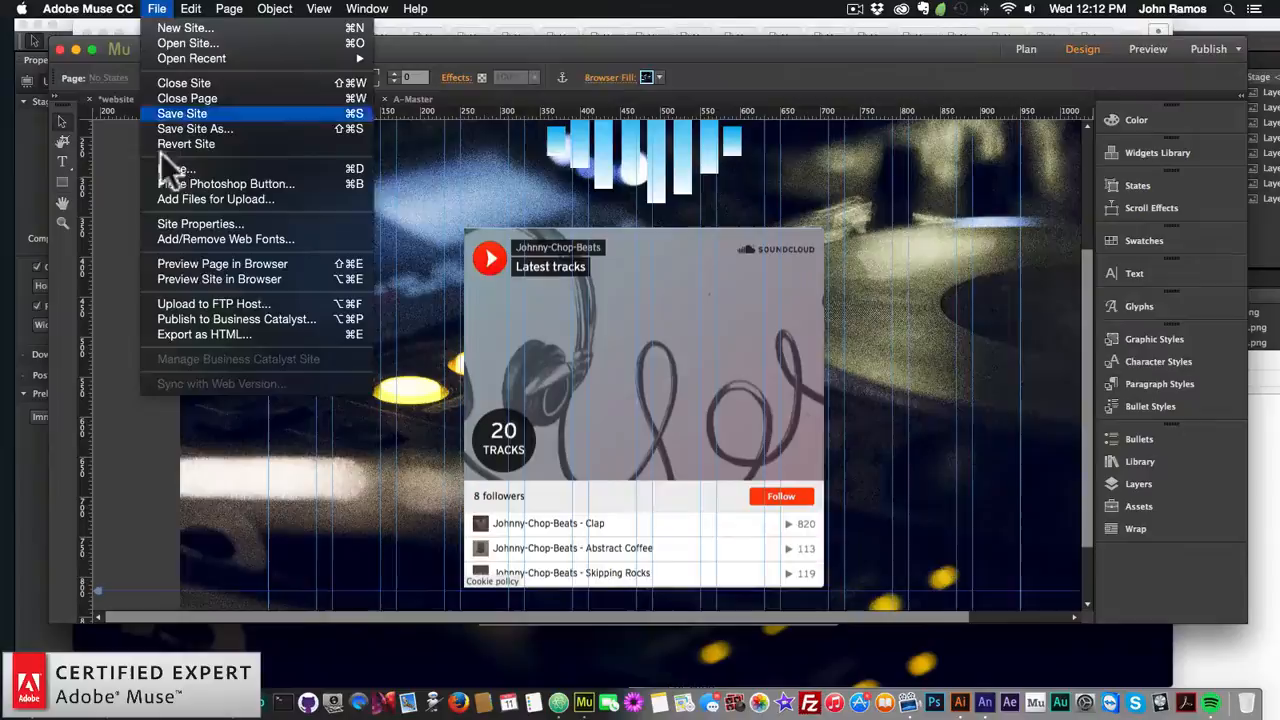
left_click(198, 262)
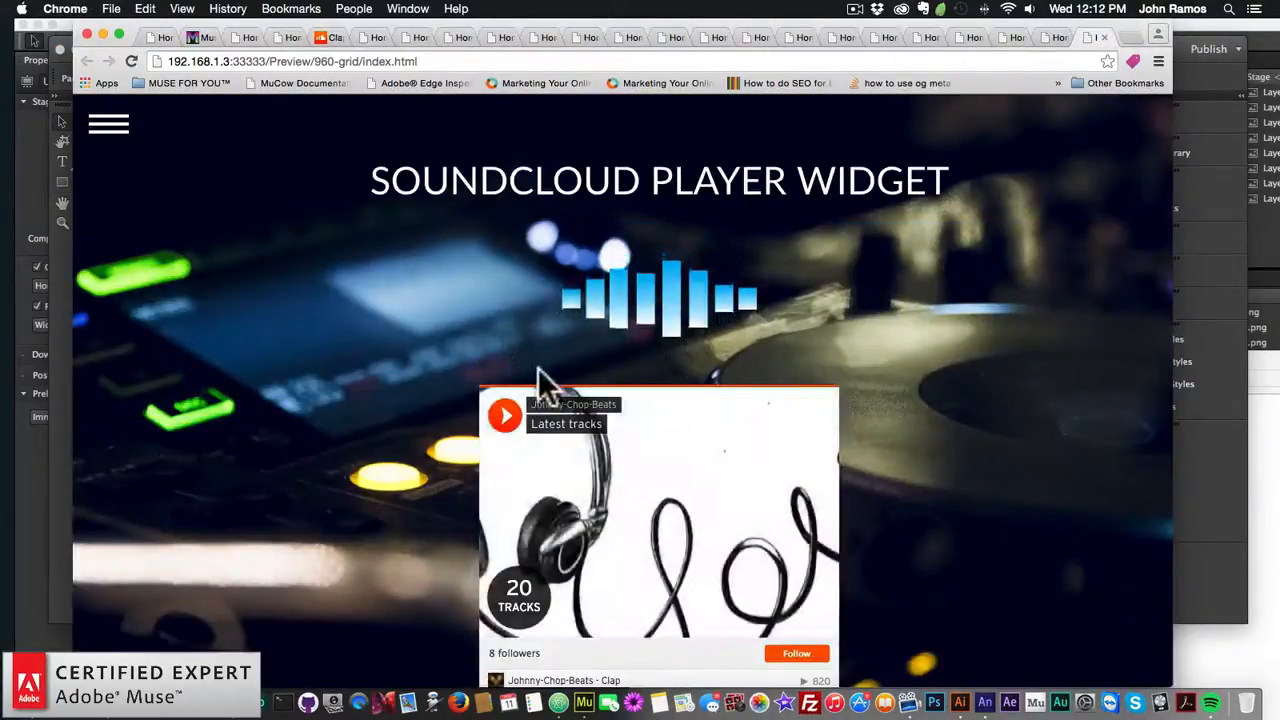
scroll(537, 380, "down", 3)
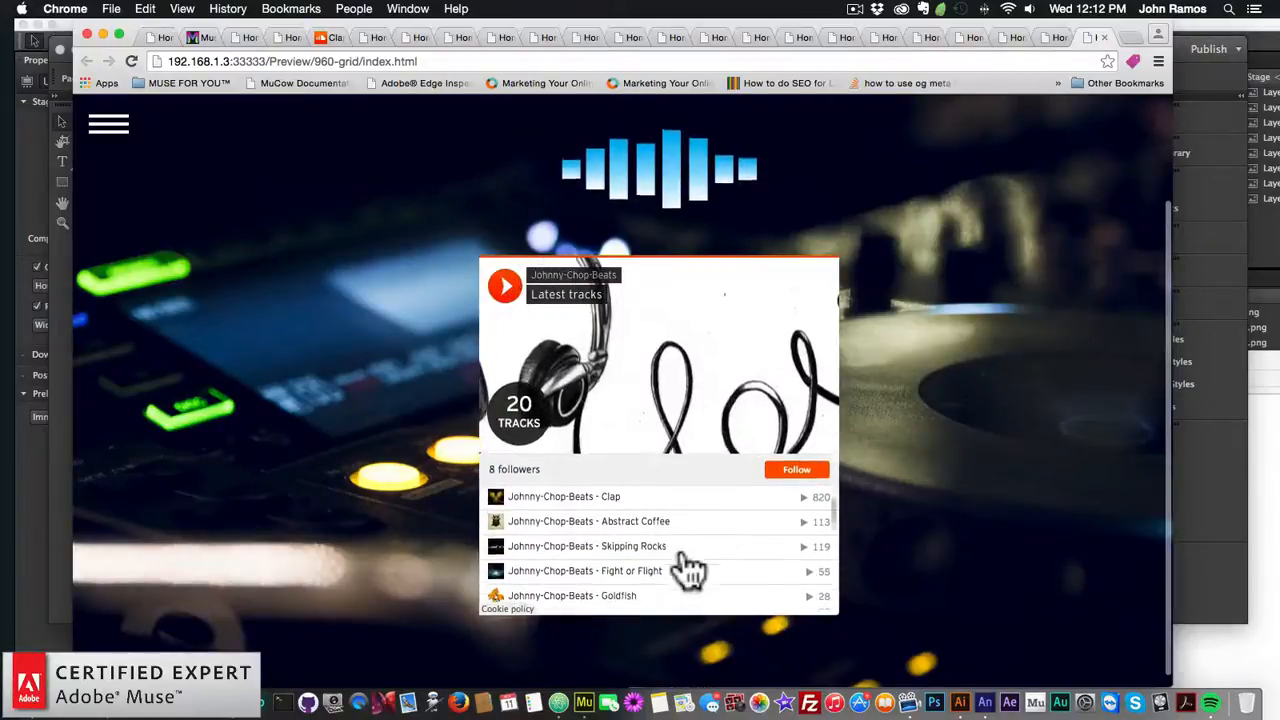
scroll(686, 514, "up", 2)
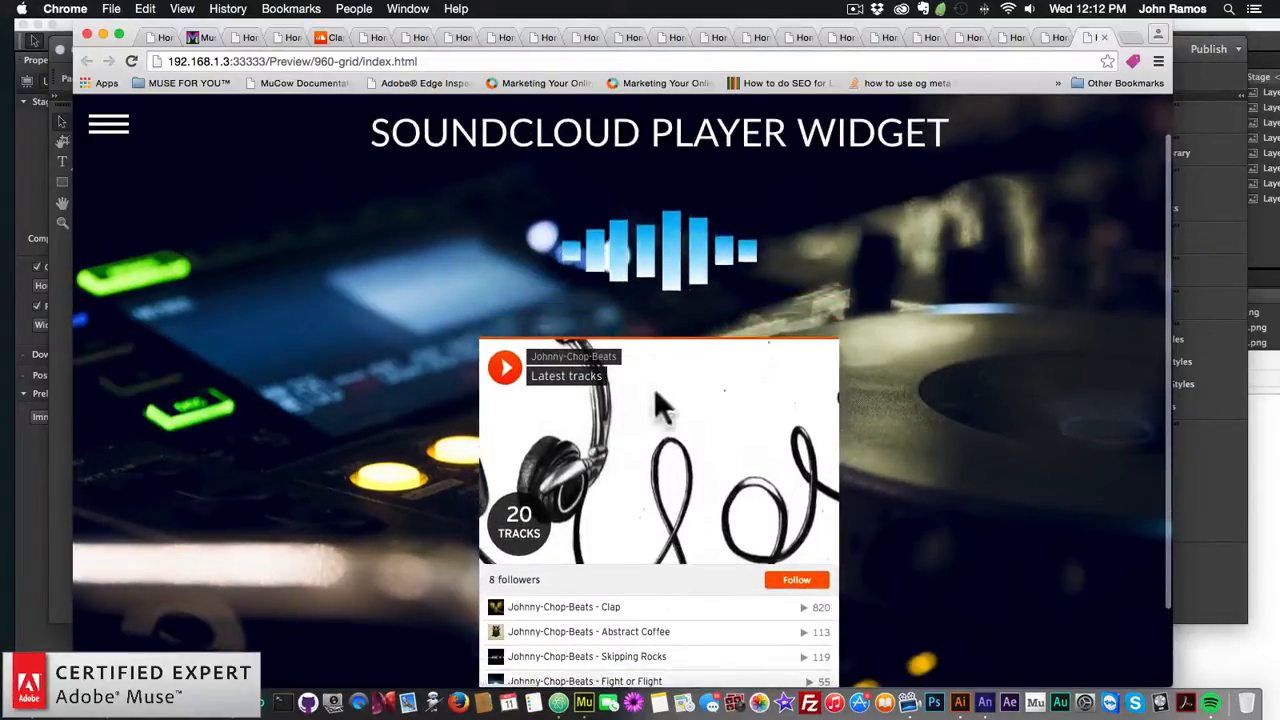
- Switch back to Adobe Muse, keep the SoundCloud Category at Artist and turn on Autoplay for the player
left_click(1212, 584)
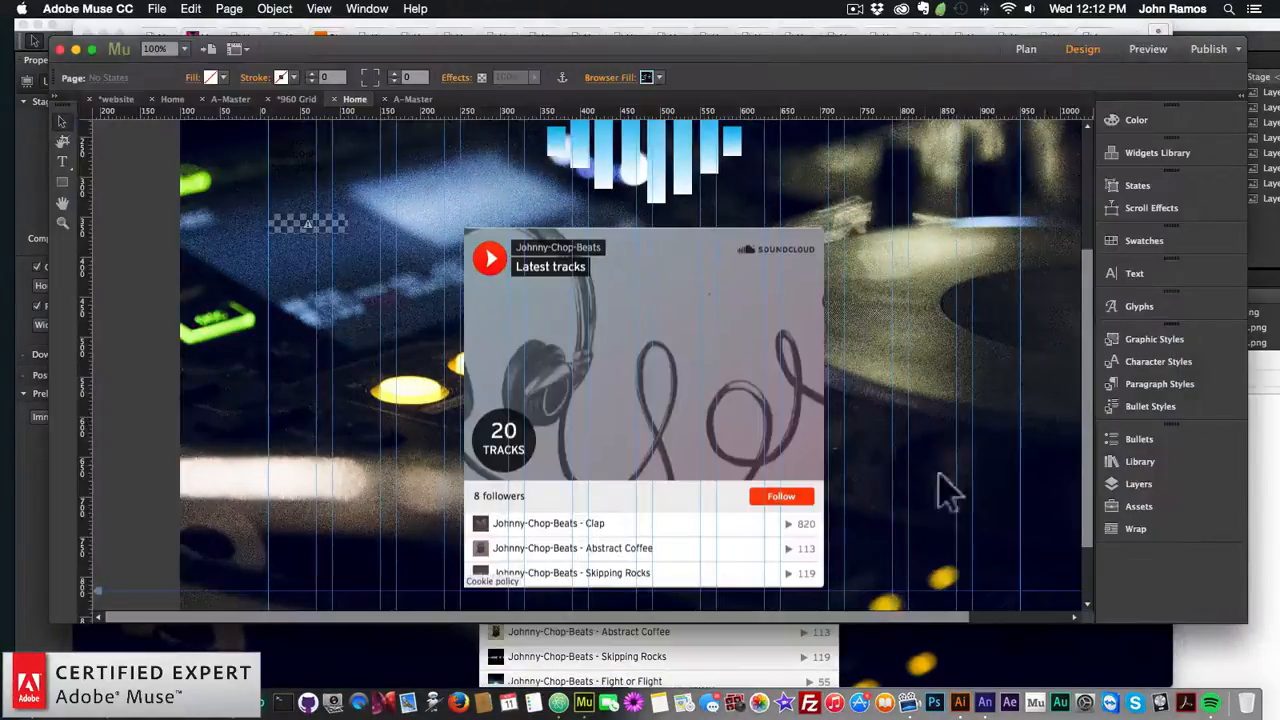
left_click(766, 380)
left_click(837, 228)
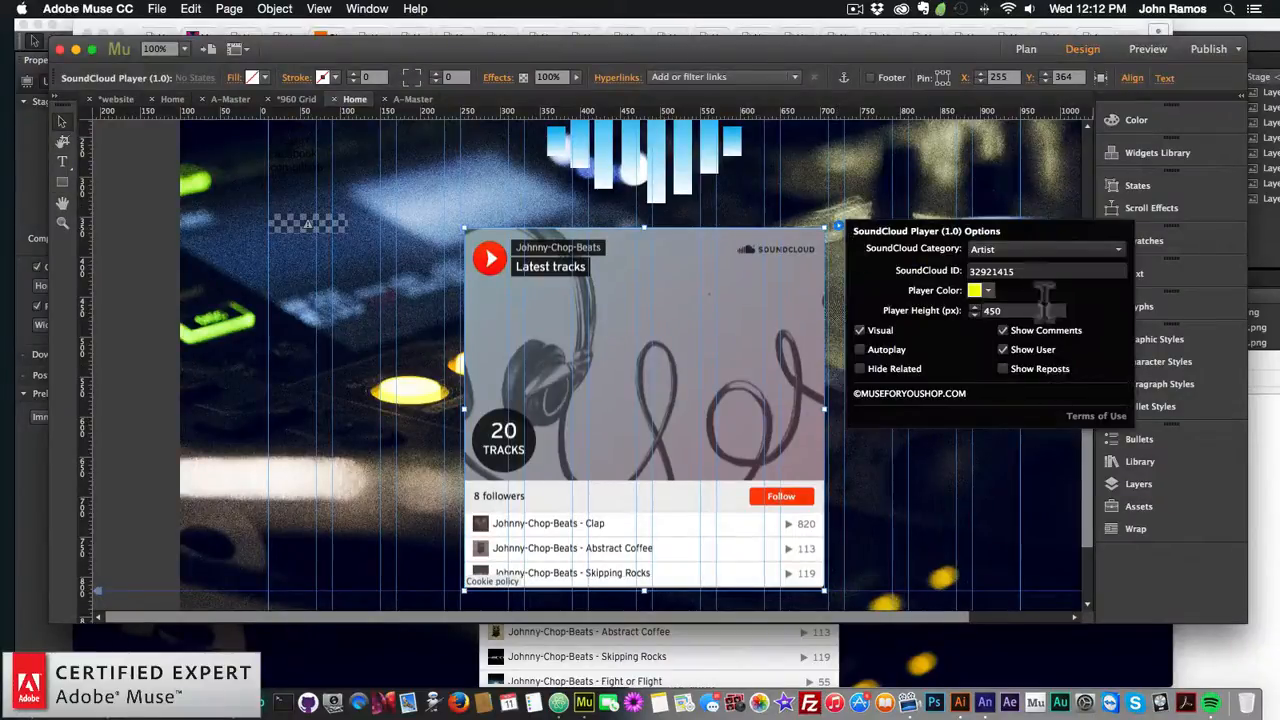
left_click(995, 249)
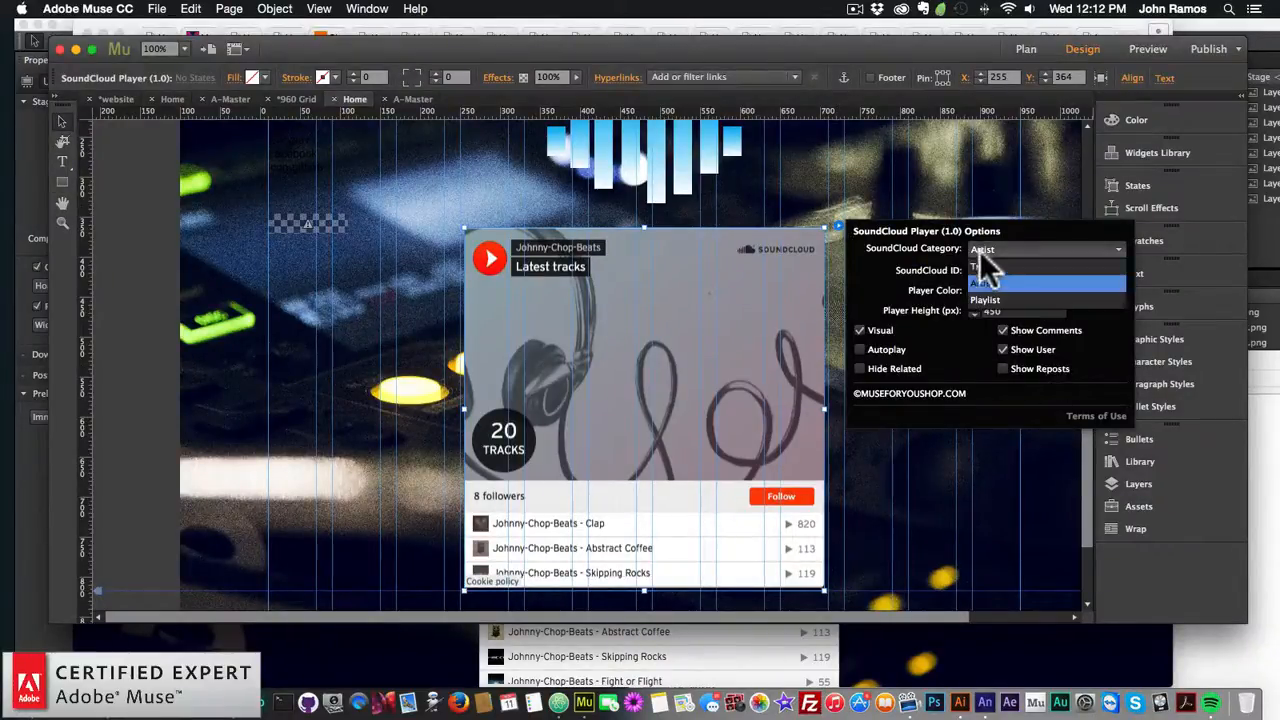
left_click(985, 286)
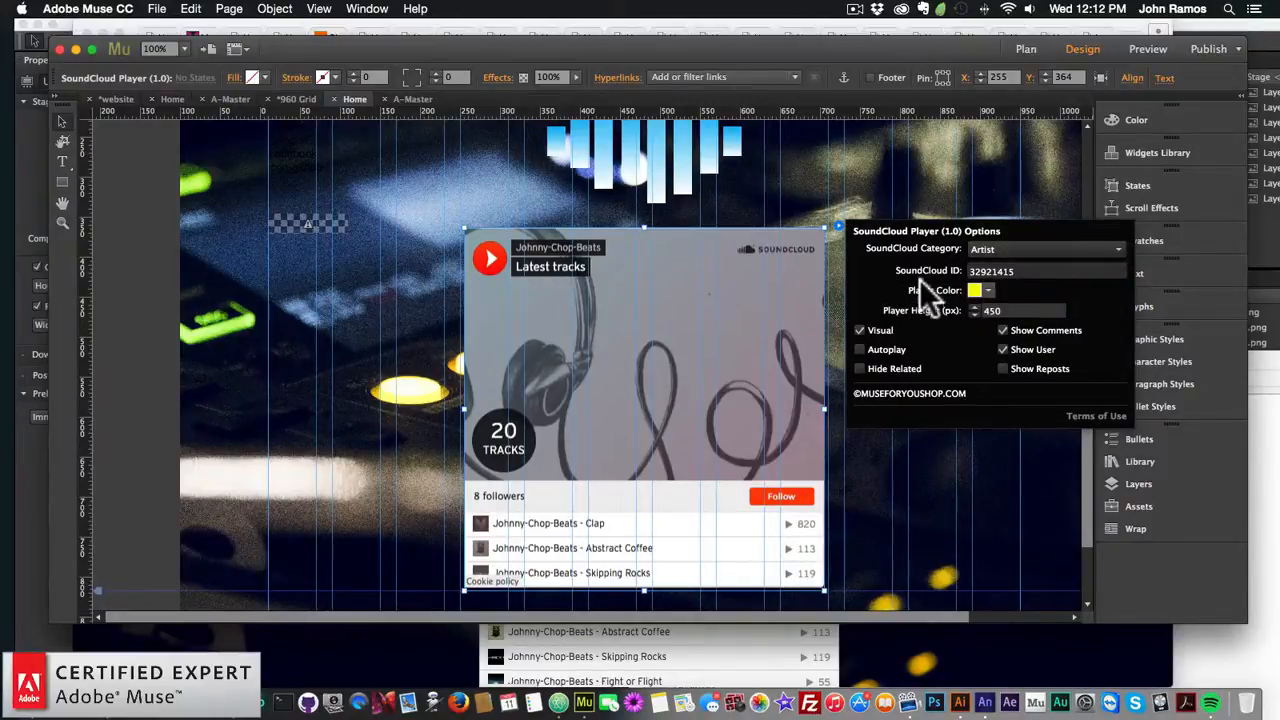
left_click(872, 347)
left_click(264, 278)
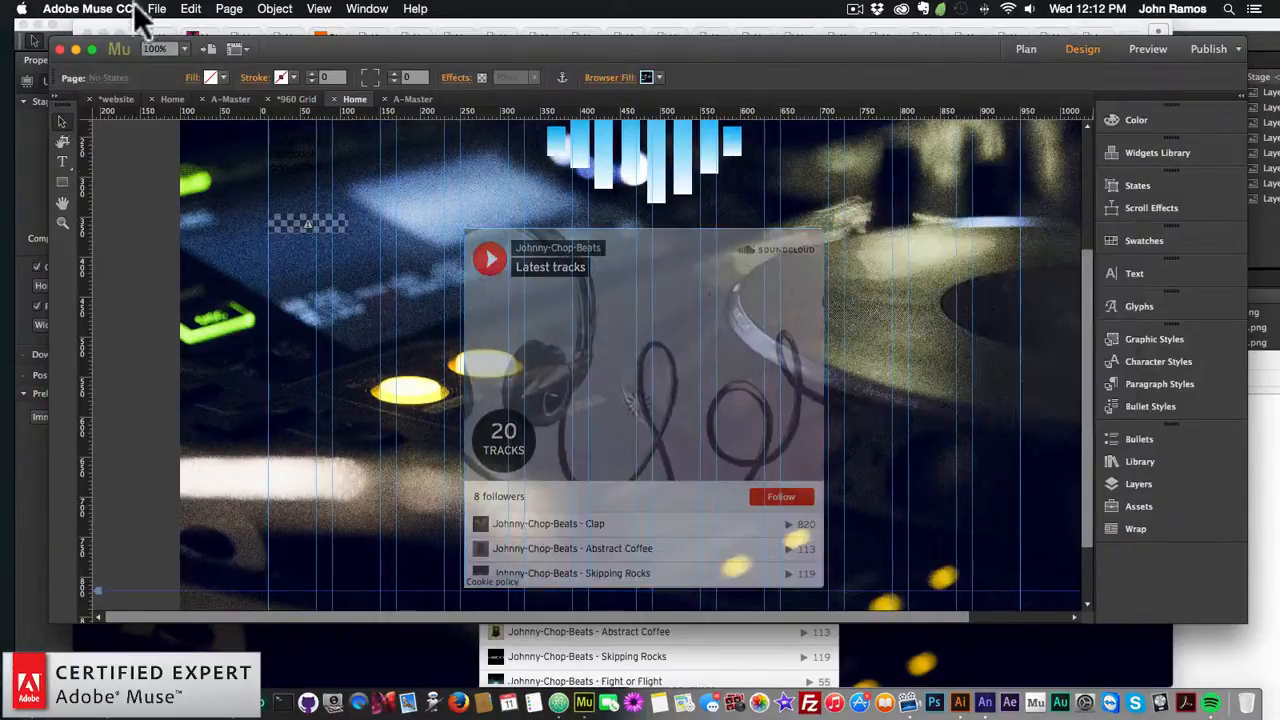
- Preview the Home page in the browser to test Autoplay and pause the playing Clap track
left_click(156, 6)
left_click(180, 262)
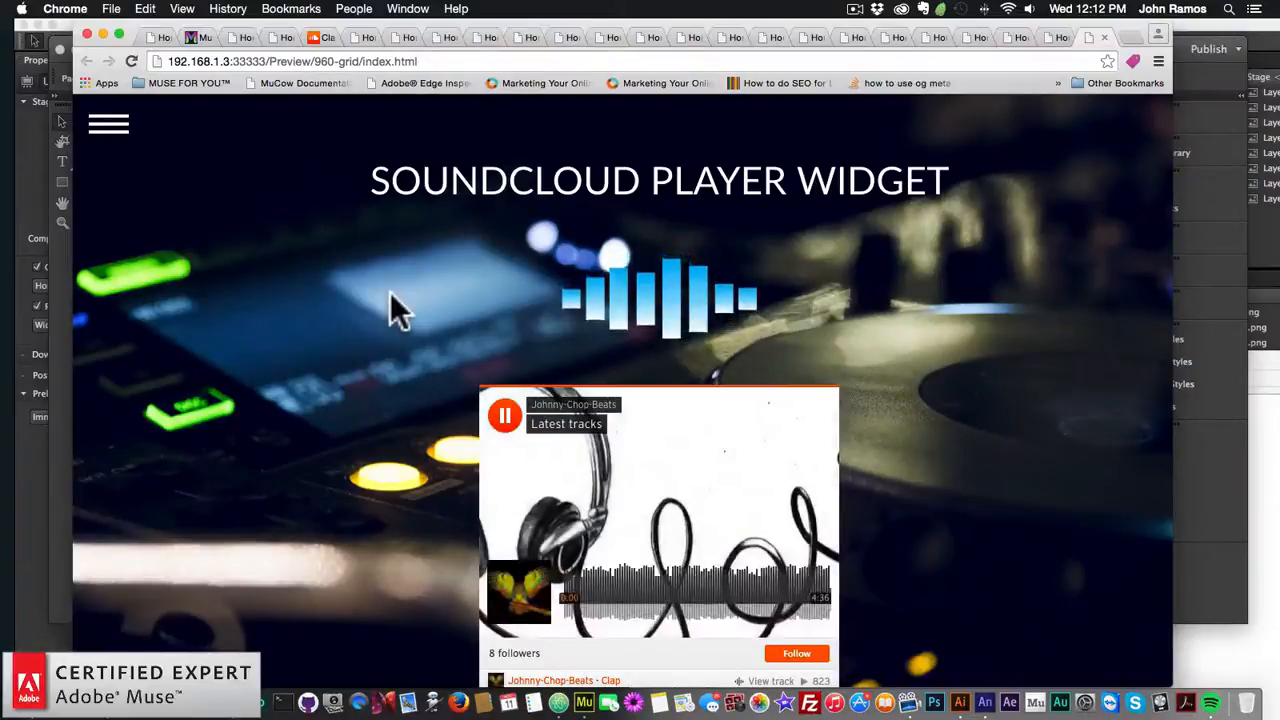
scroll(390, 293, "down", 2)
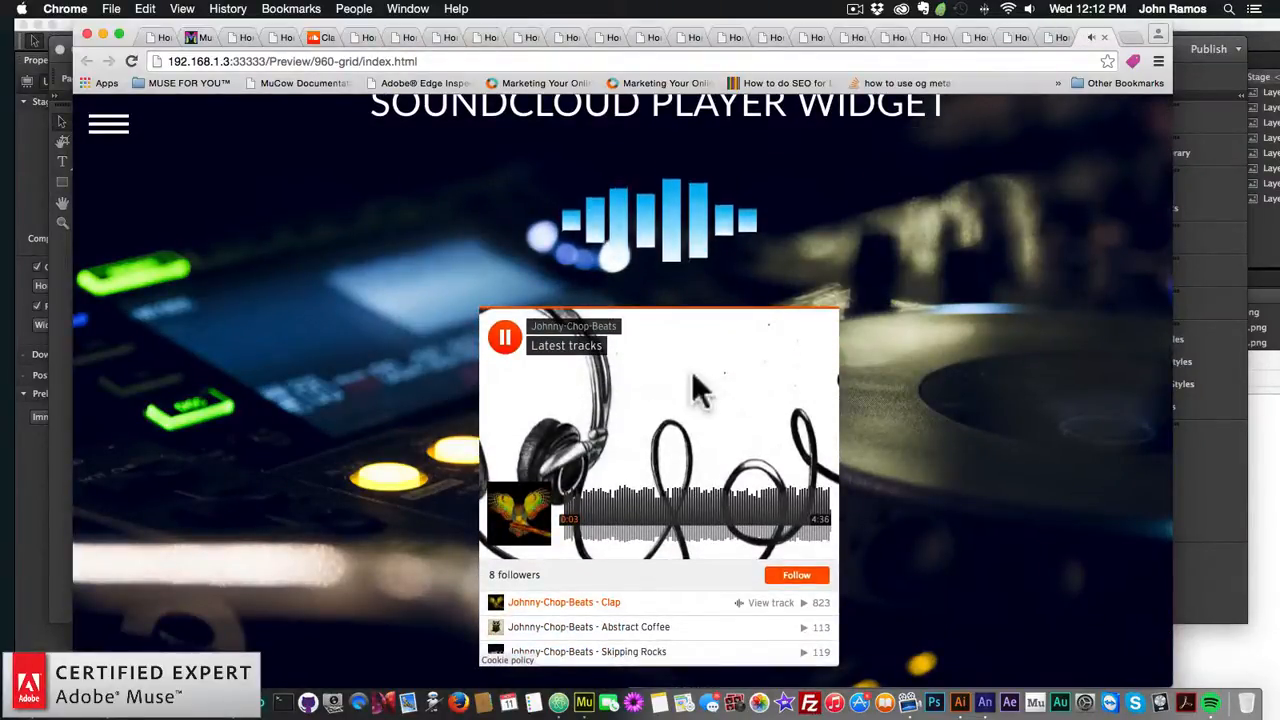
left_click(506, 340)
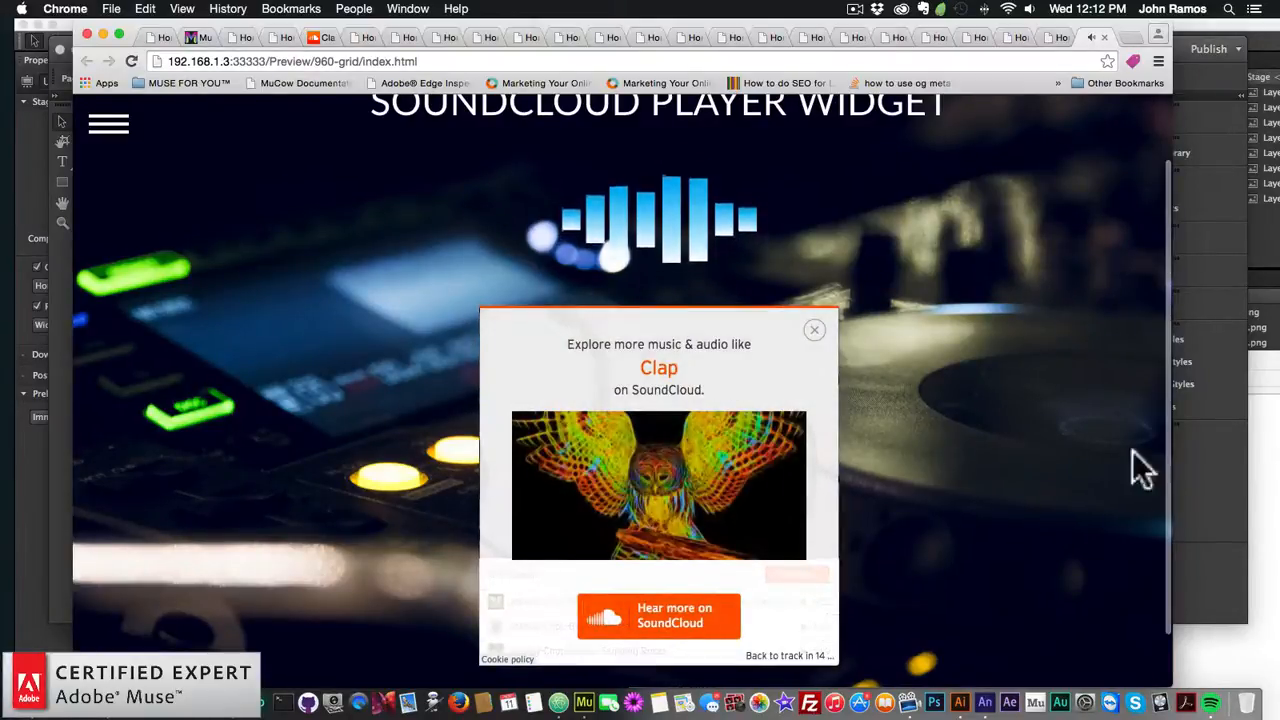
scroll(945, 488, "up", 2)
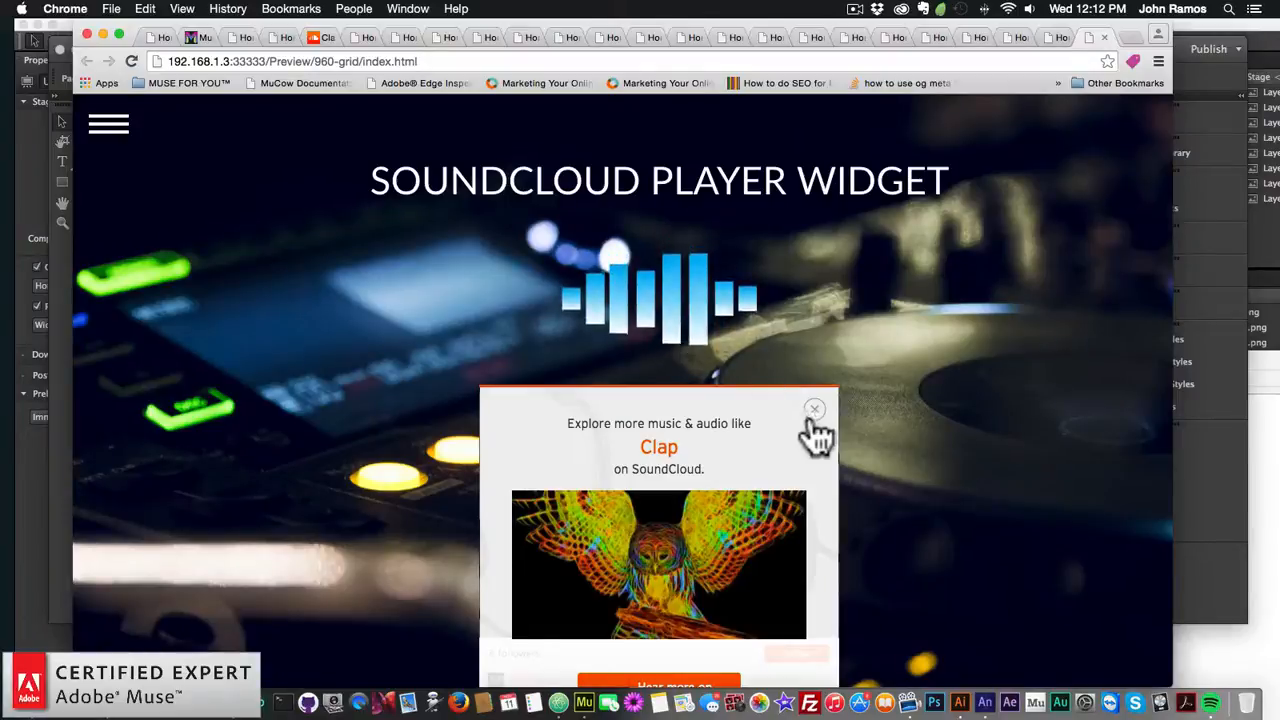
- Open and close the animated border menu in the preview and look over the whole page
left_click(110, 128)
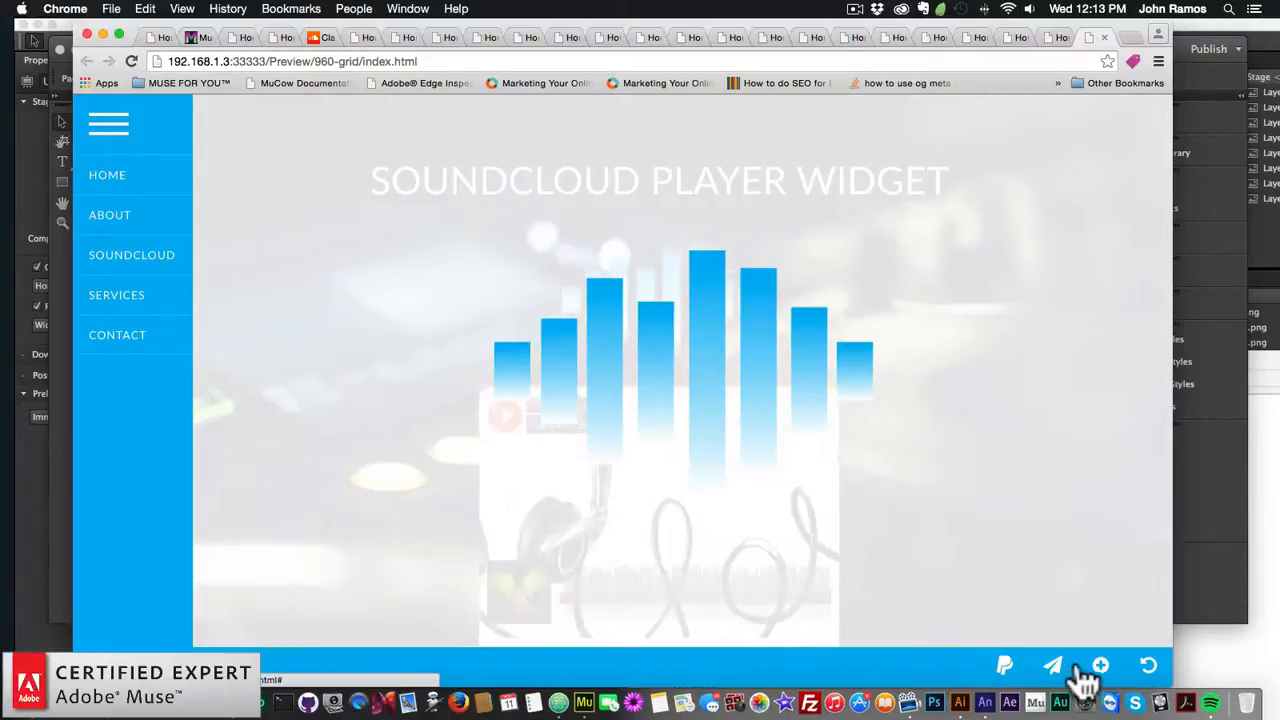
left_click(110, 128)
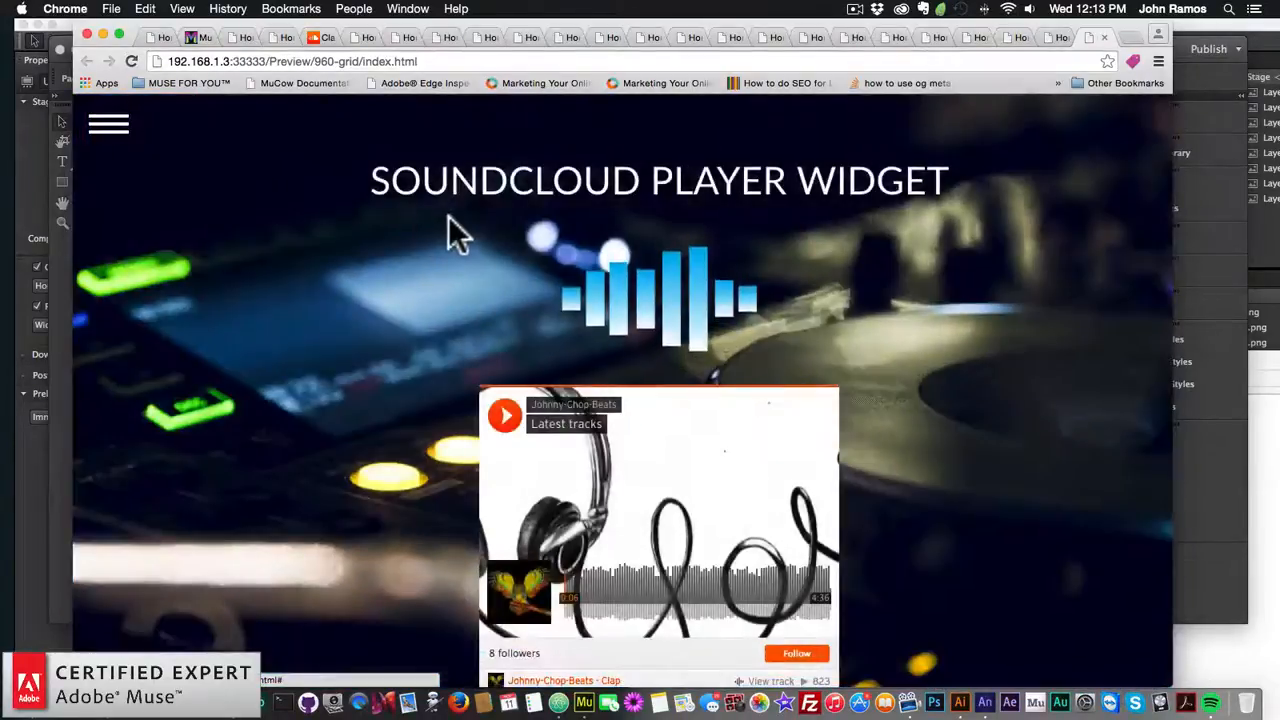
scroll(443, 229, "down", 3)
scroll(433, 244, "up", 2)
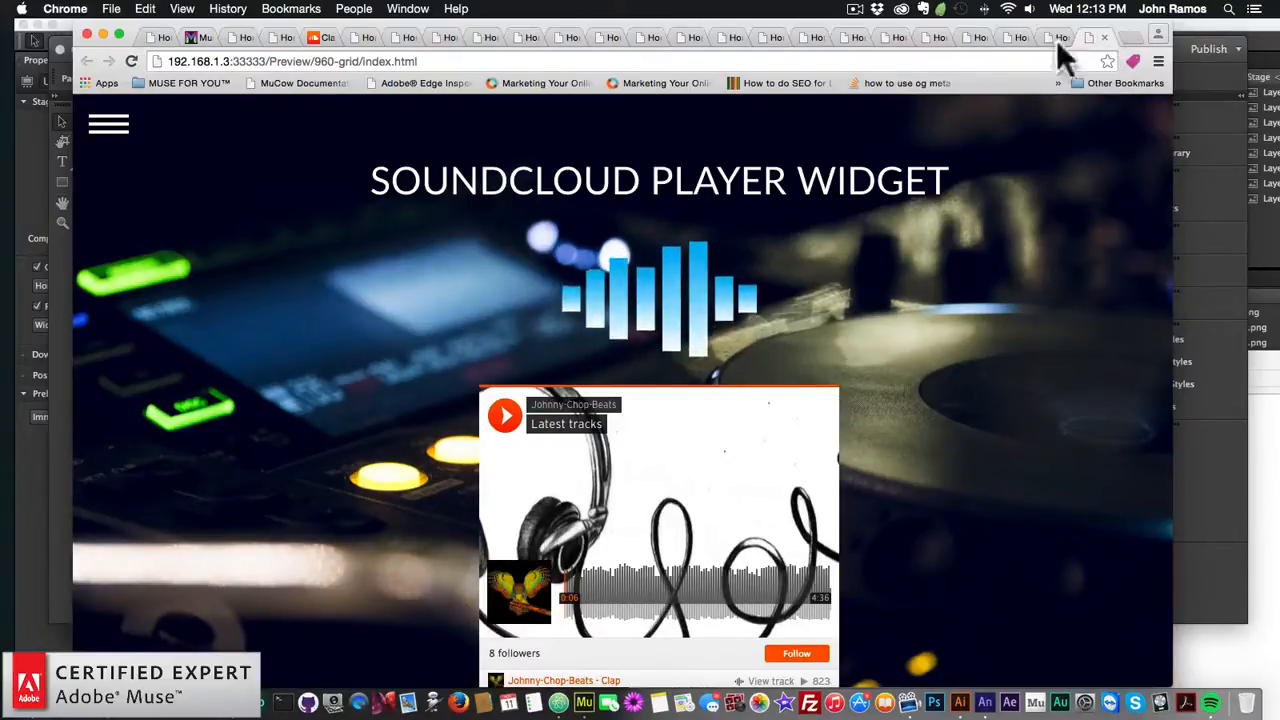
- Open museforyoushop.com in a new browser tab and follow the $39 a year offer to the shop
left_click(1132, 37)
type("musefor")
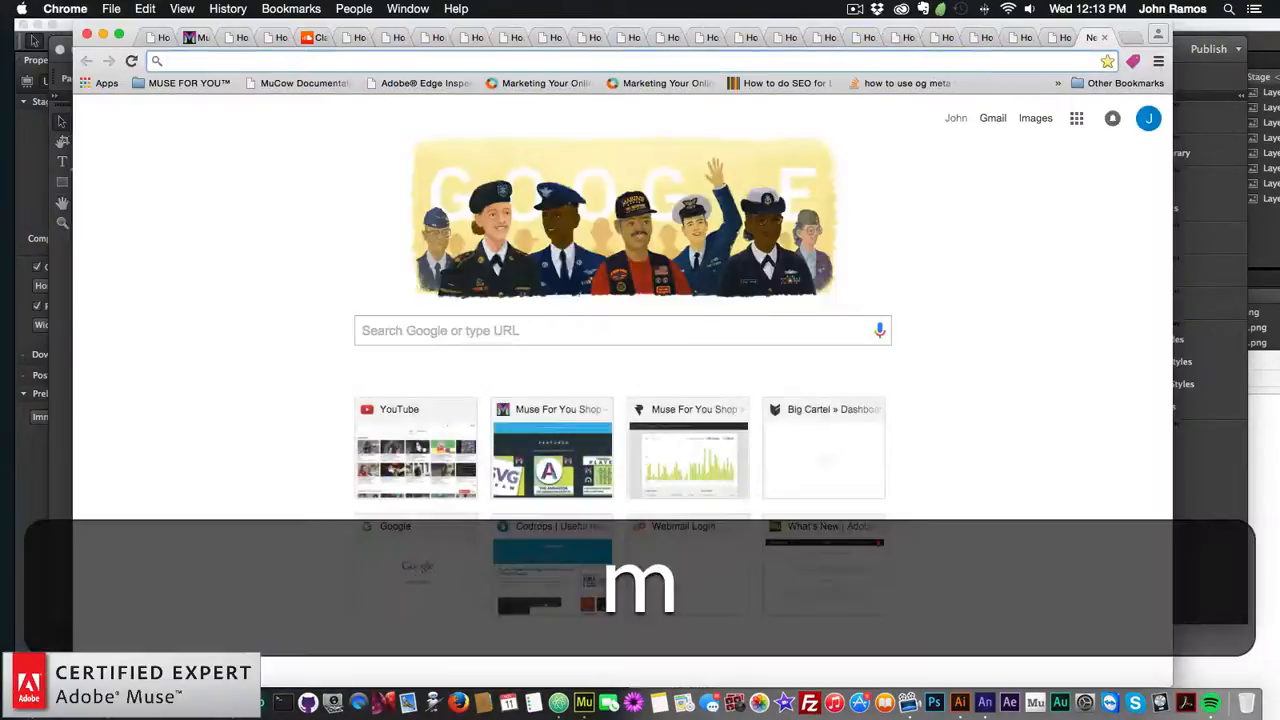
key("BackSpace")
key("BackSpace")
type("oryoushop.com")
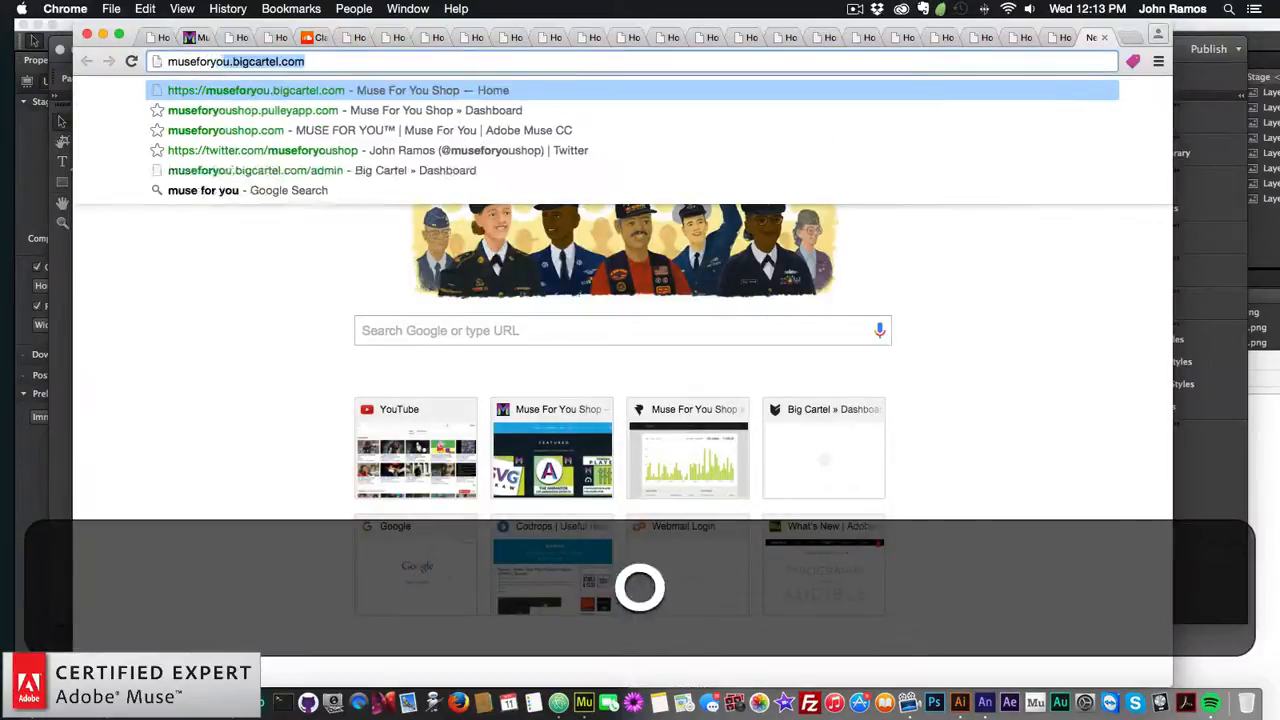
key("Return")
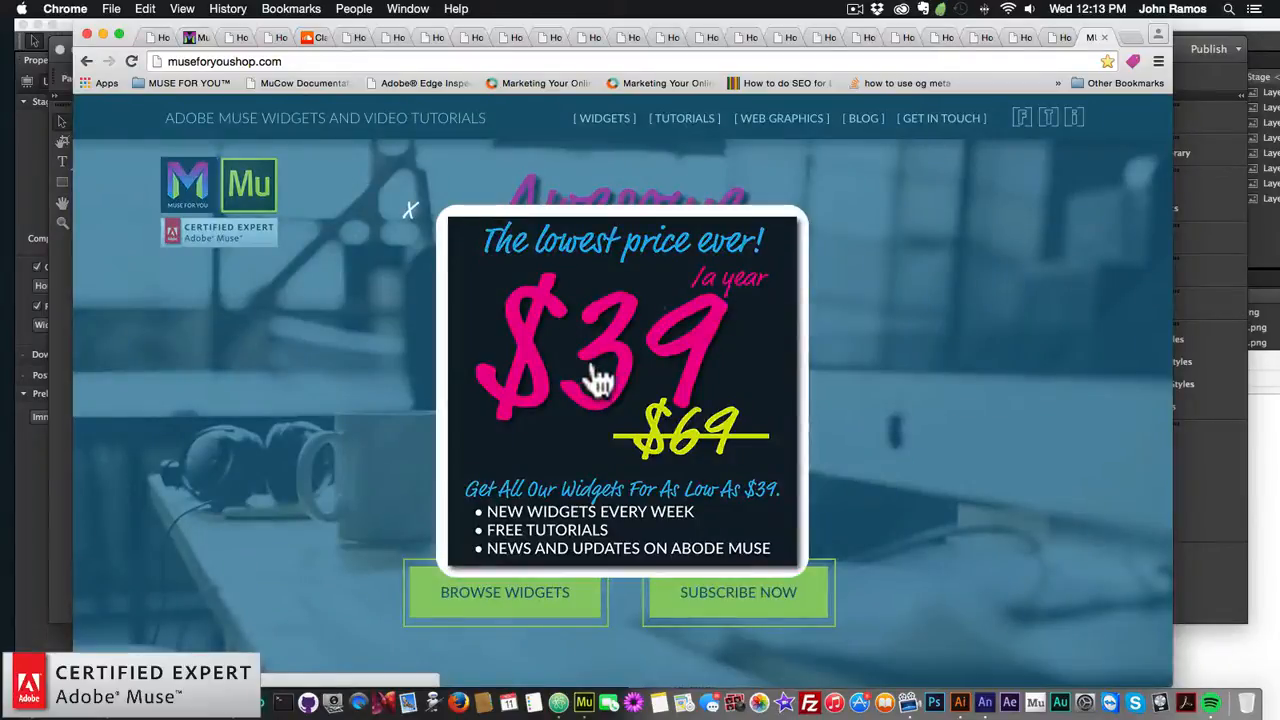
left_click(598, 380)
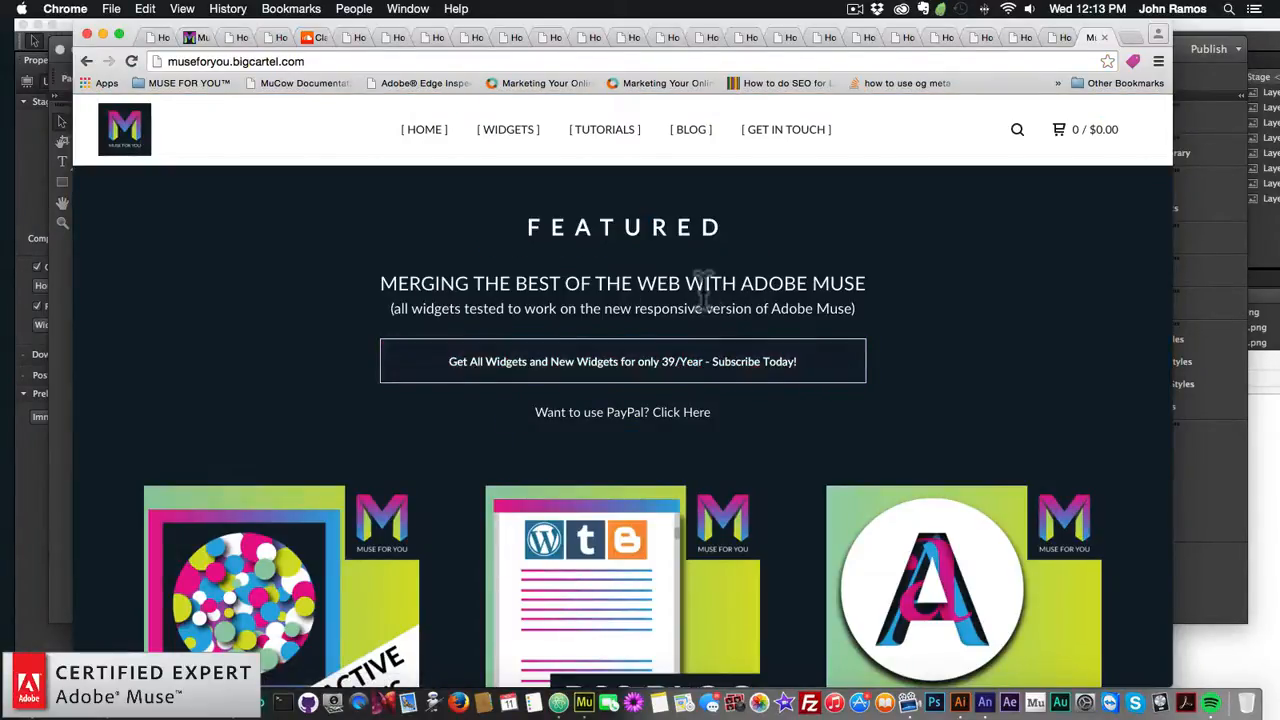
- Browse the featured widgets, view the SoundCloud Player Widget product page and return to the shop's home page
scroll(678, 272, "down", 2)
scroll(678, 280, "down", 1)
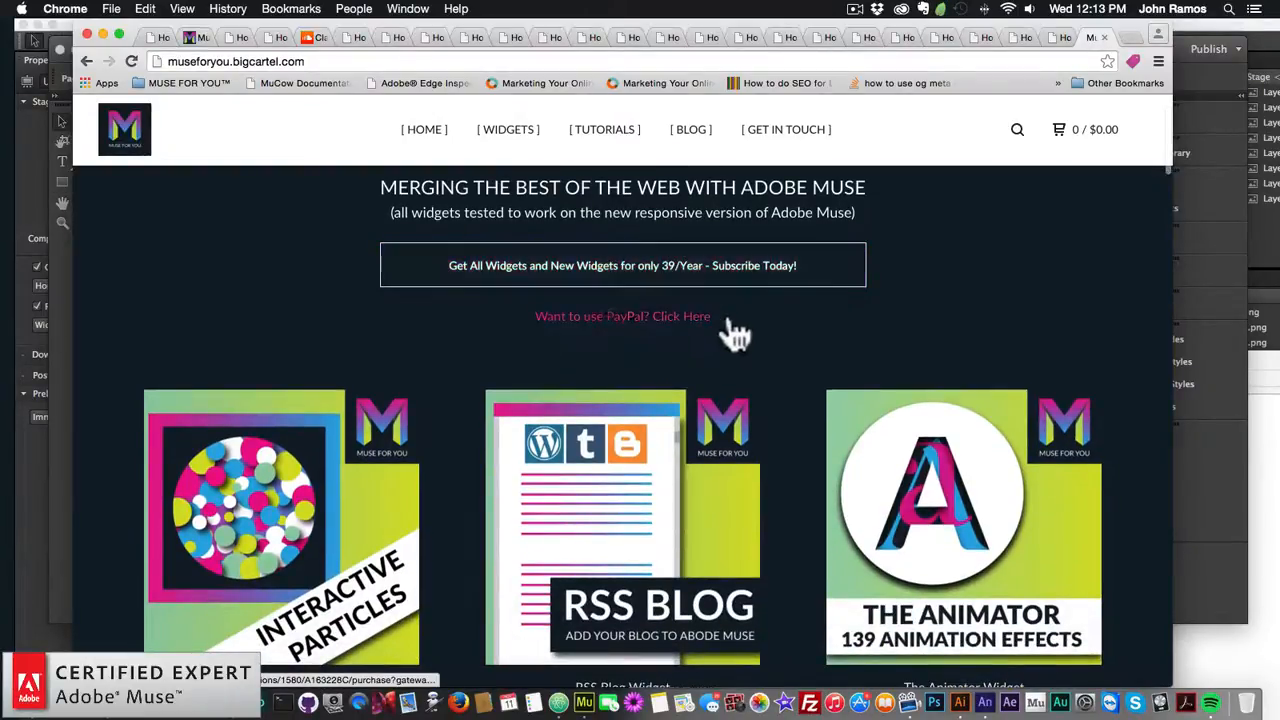
scroll(678, 350, "down", 2)
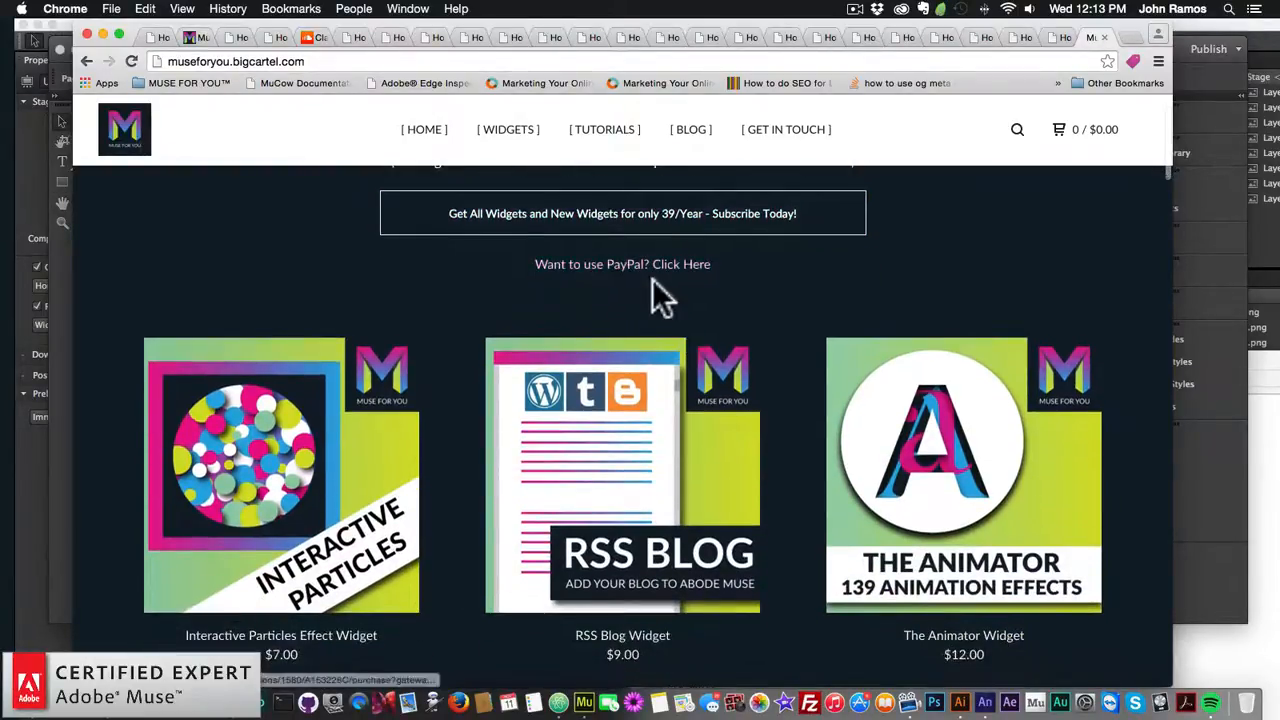
scroll(654, 285, "down", 10)
scroll(652, 290, "down", 20)
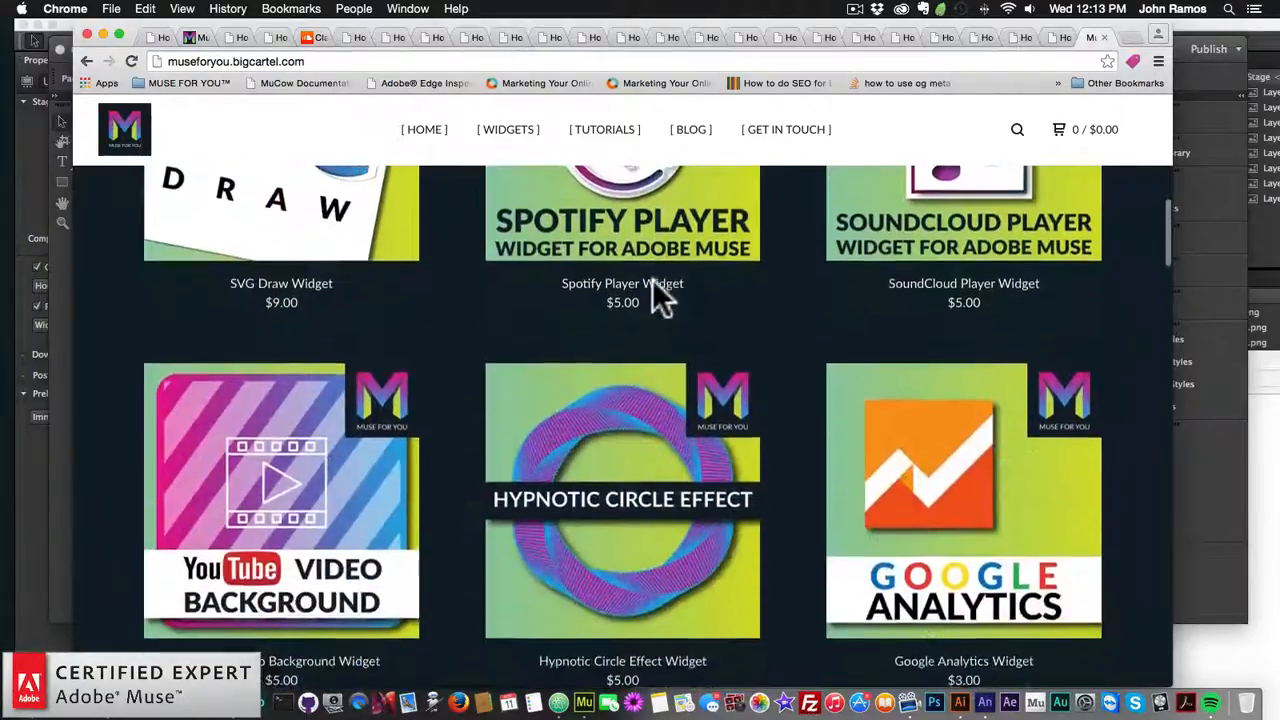
scroll(658, 300, "down", 6)
scroll(658, 300, "up", 20)
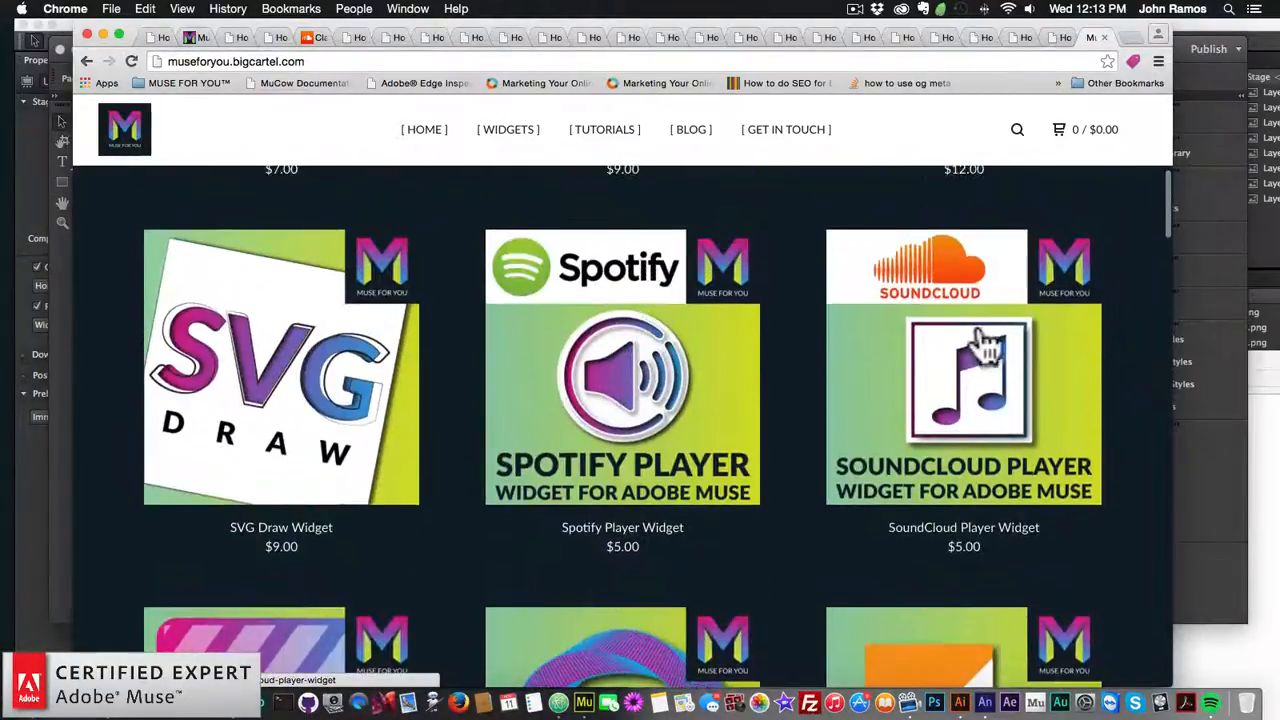
left_click(985, 345)
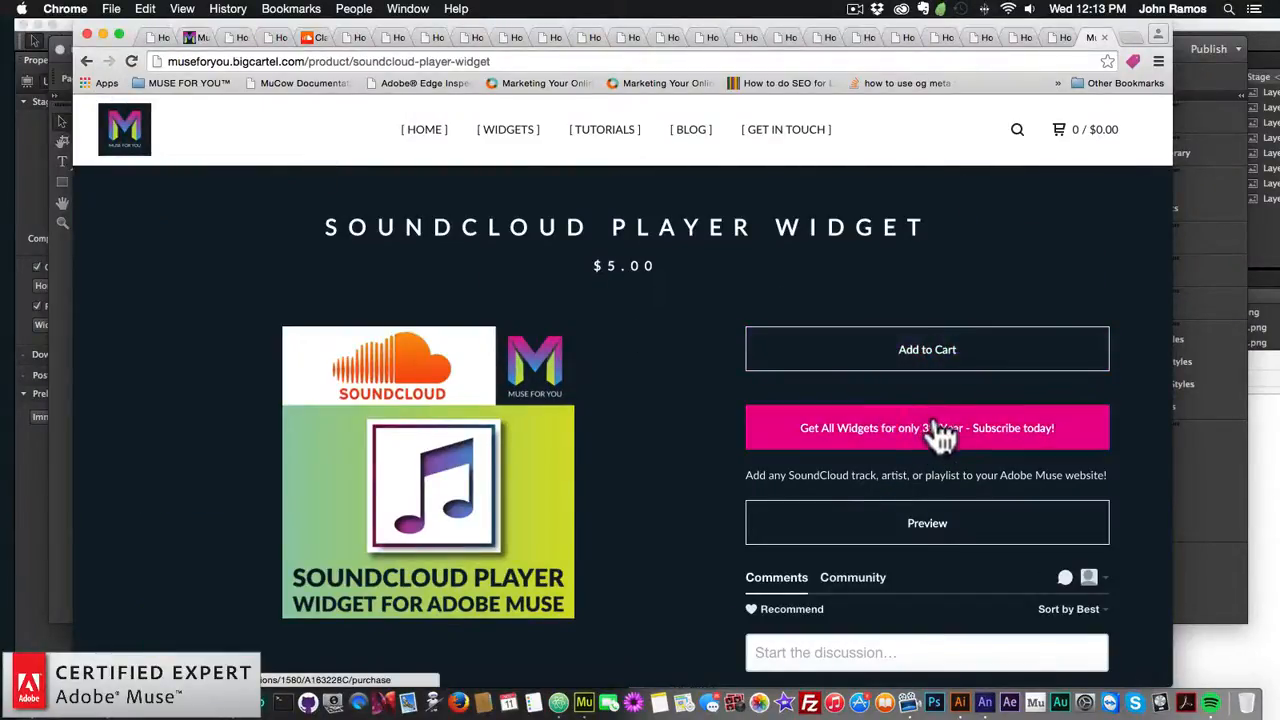
left_click(84, 60)
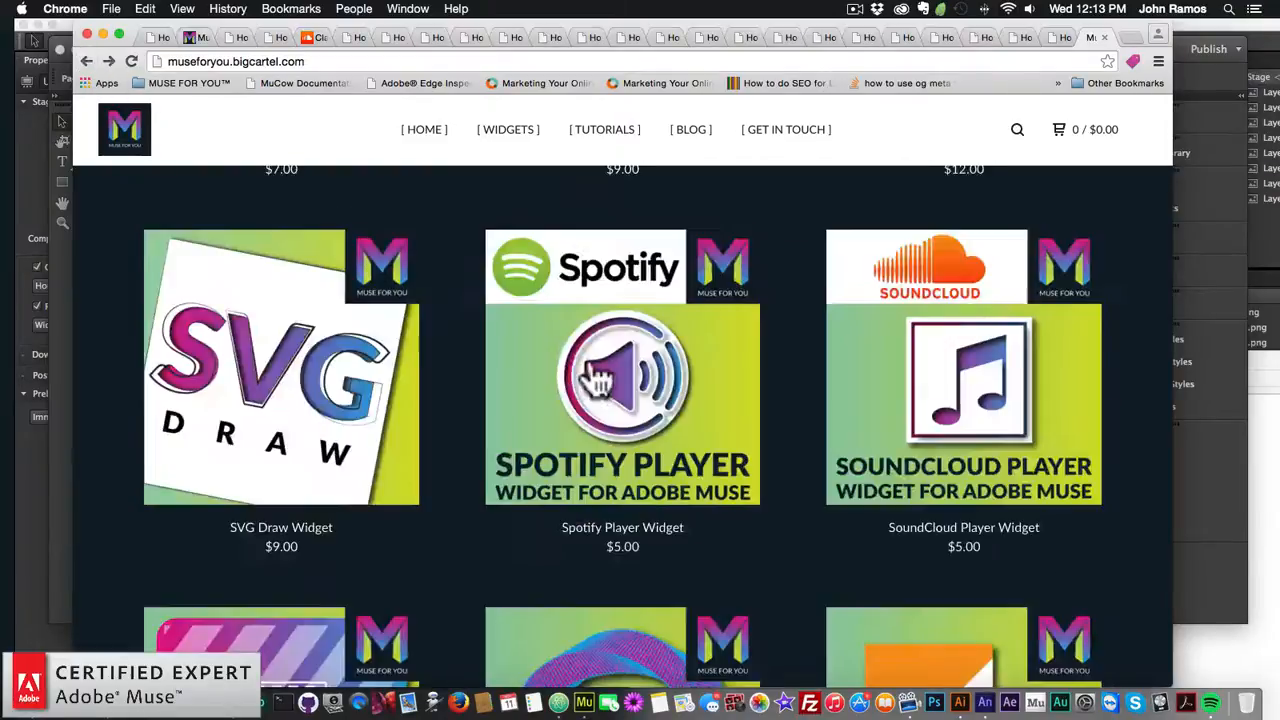
- View the Animated Border Menus Widget product page and go to the full widgets listing
scroll(586, 371, "down", 10)
scroll(597, 378, "down", 5)
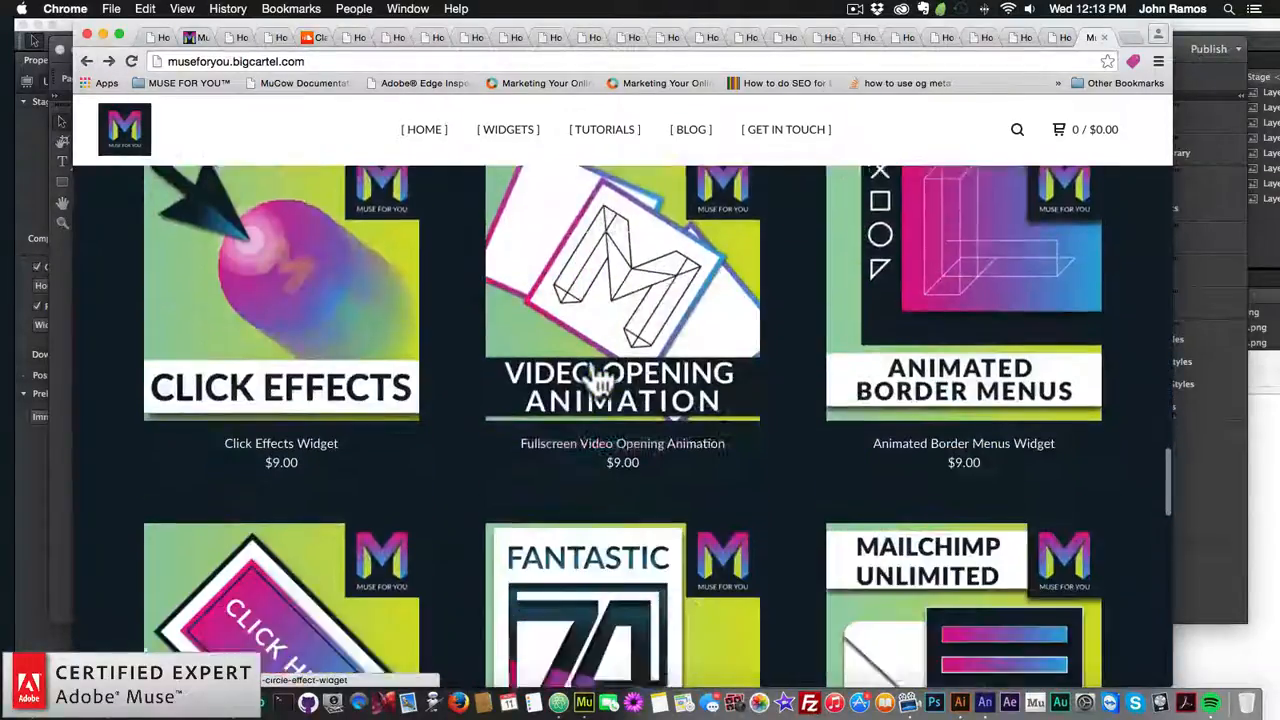
left_click(894, 314)
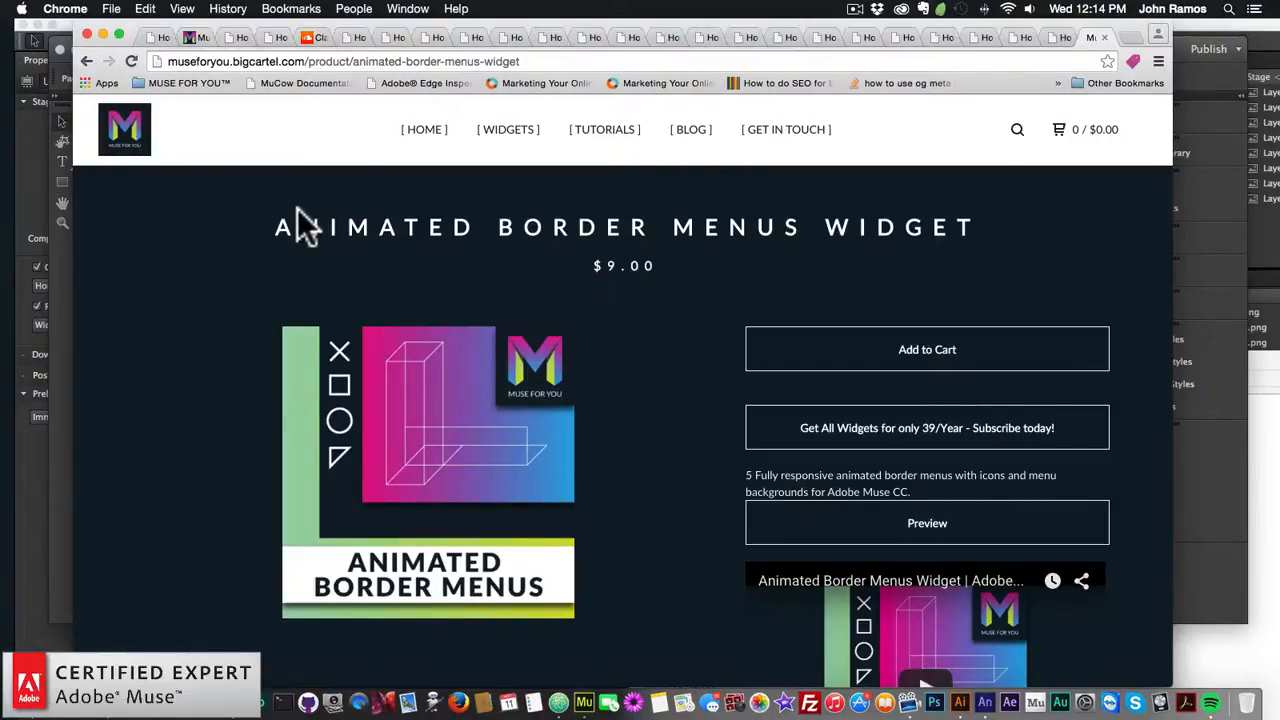
left_click(520, 134)
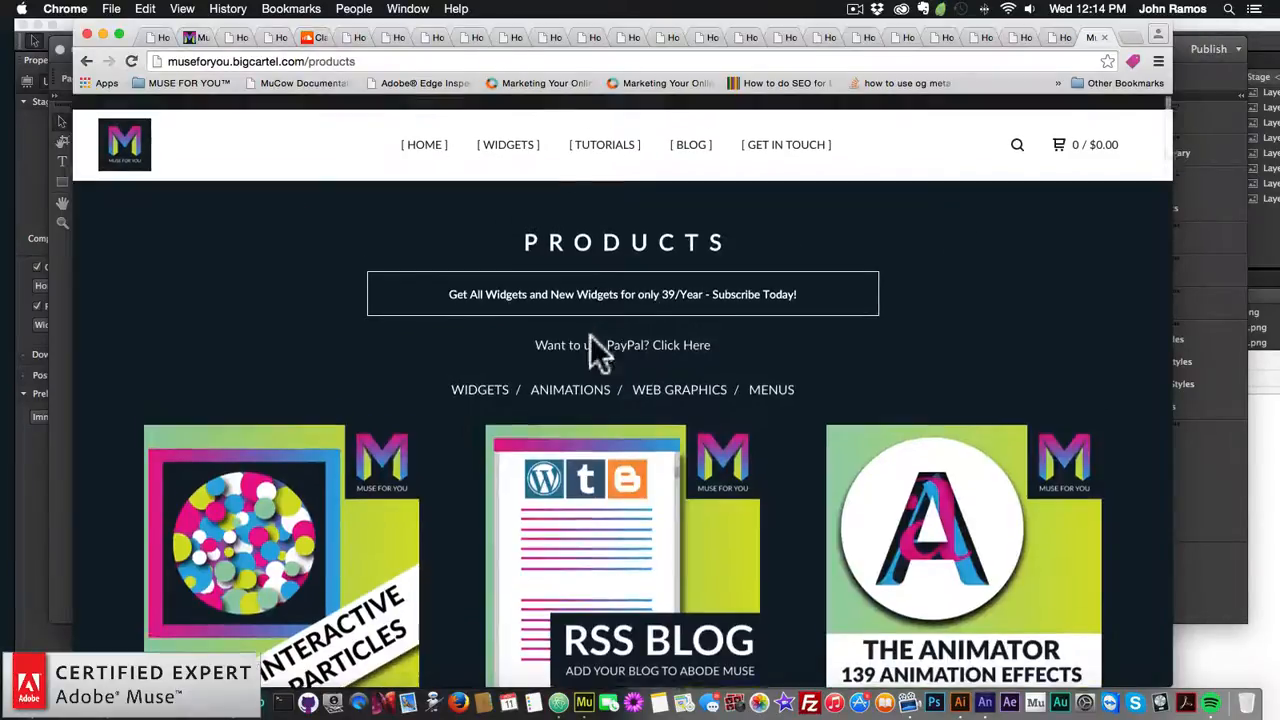
- View the Interactive Particles Effect Widget's product page and live preview, and return to the widgets listing
scroll(622, 465, "down", 3)
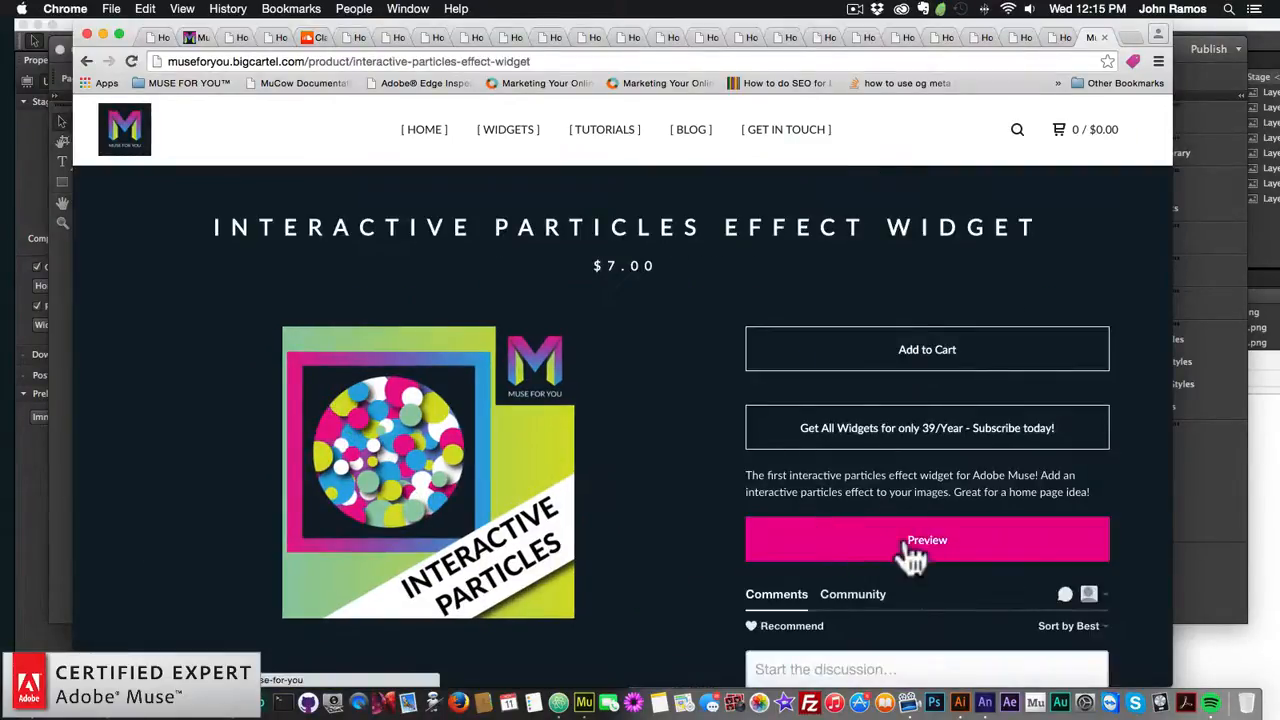
left_click(913, 542)
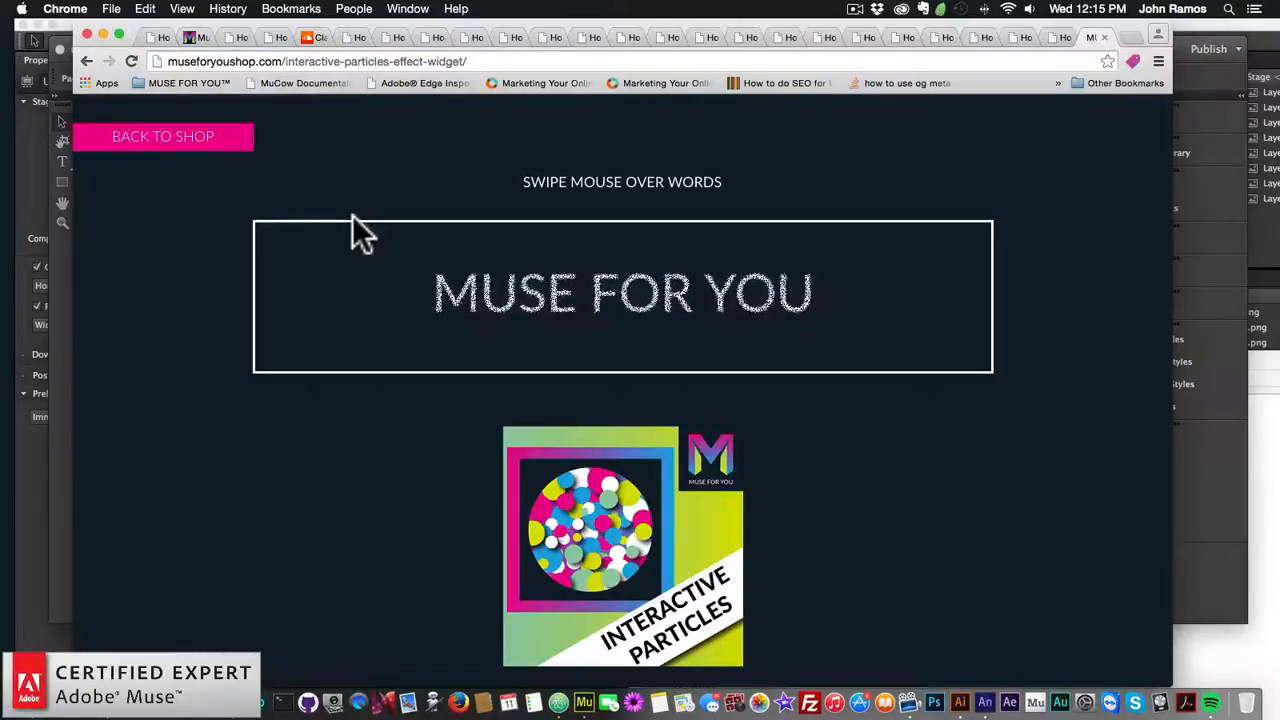
left_click(185, 148)
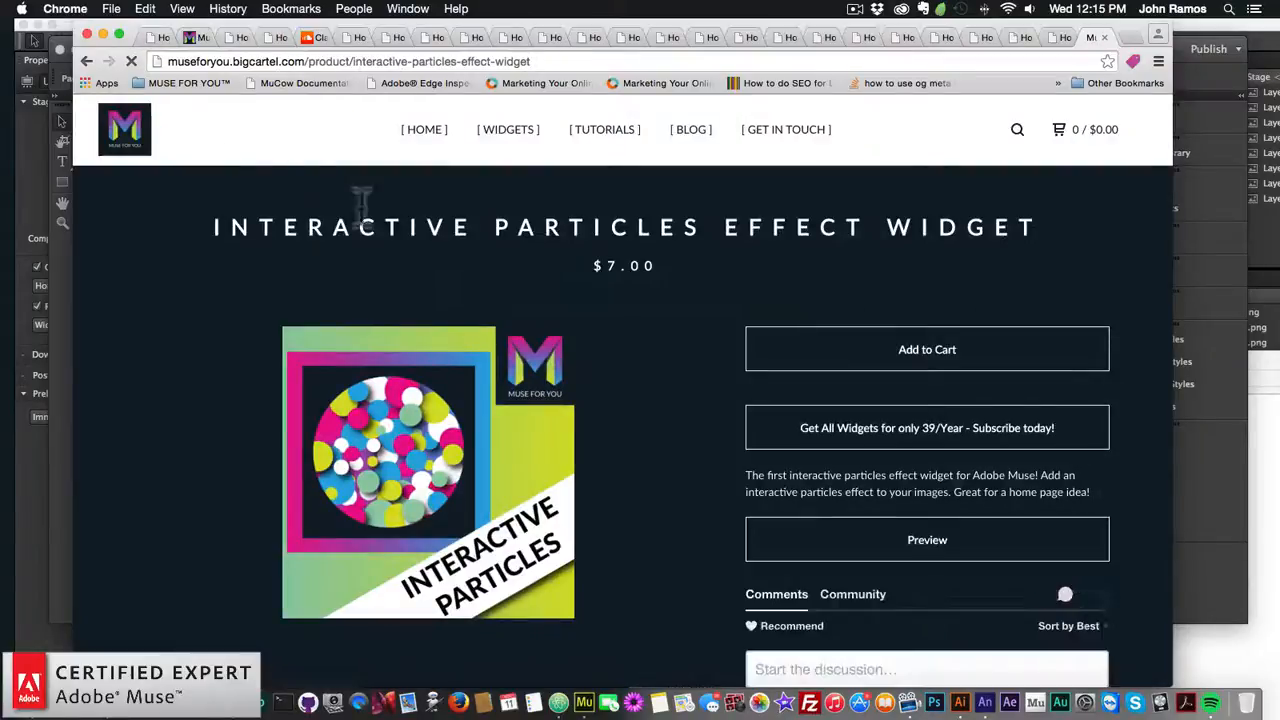
left_click(508, 132)
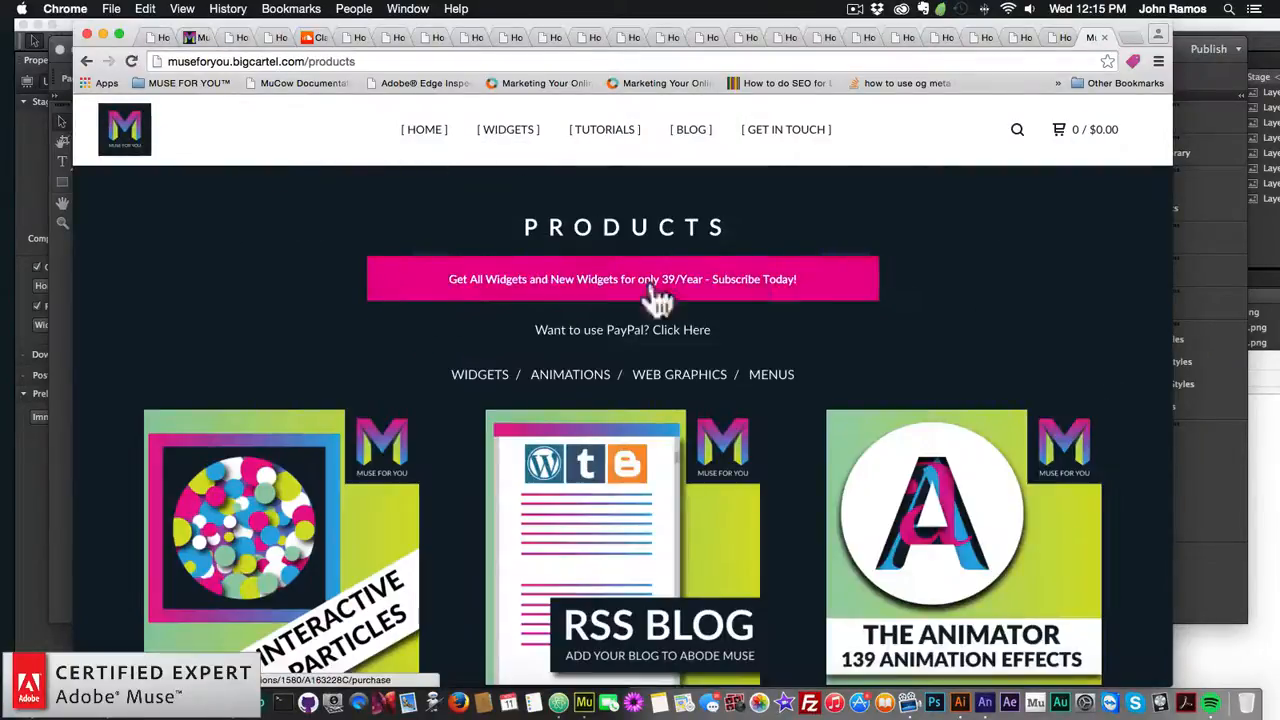